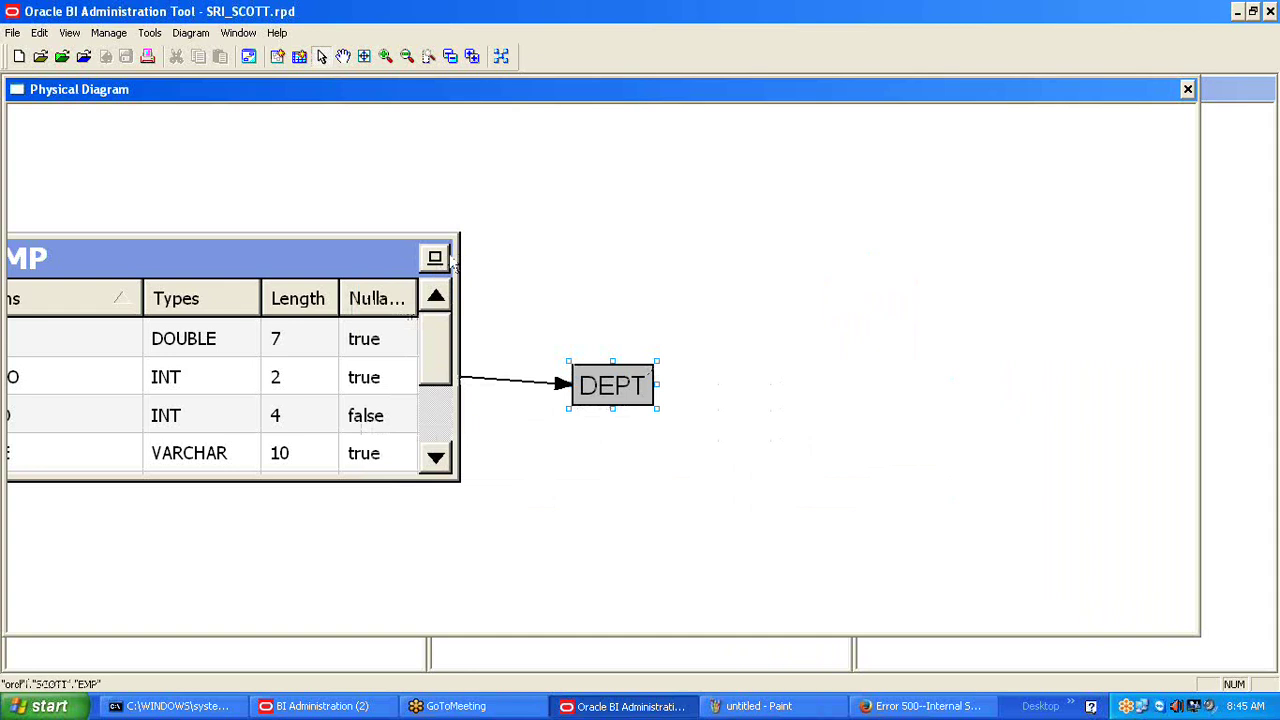
Collapse the EMP table in the physical diagram and examine the join expression linking EMP and DEPT without changing it.
{"action": "left_click", "coordinate": [434, 257]}
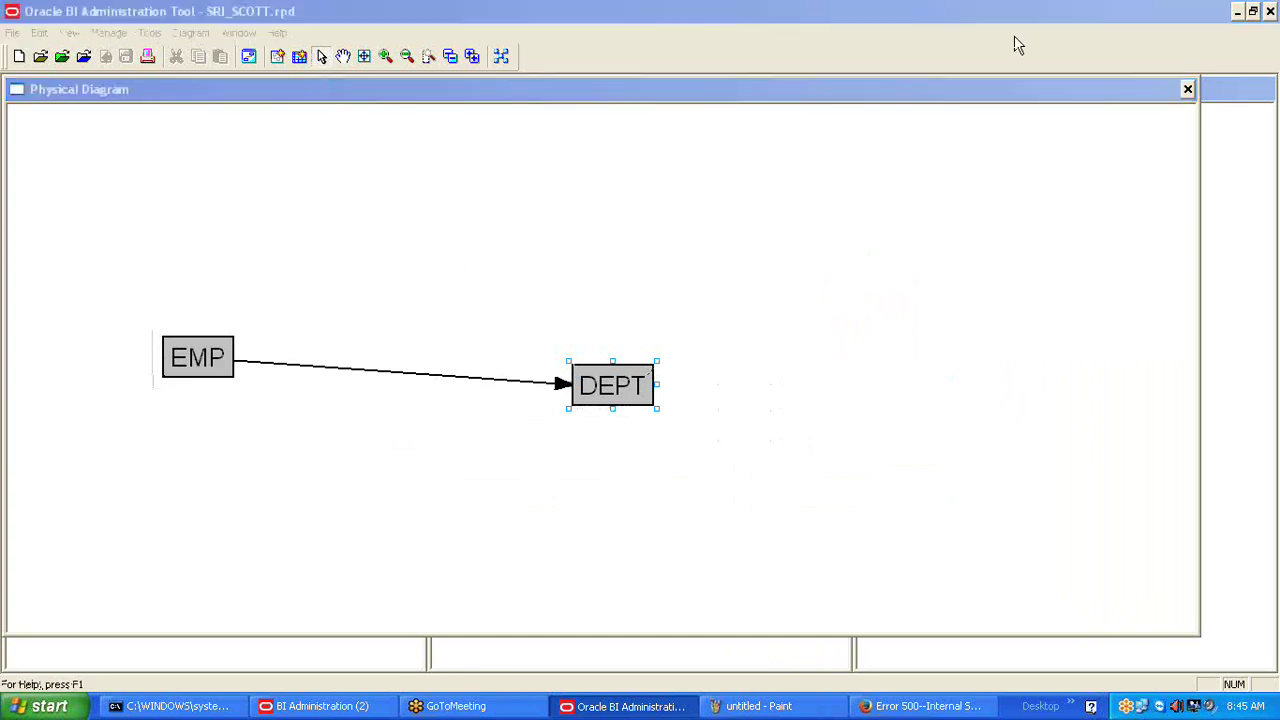
{"action": "left_click", "coordinate": [418, 379]}
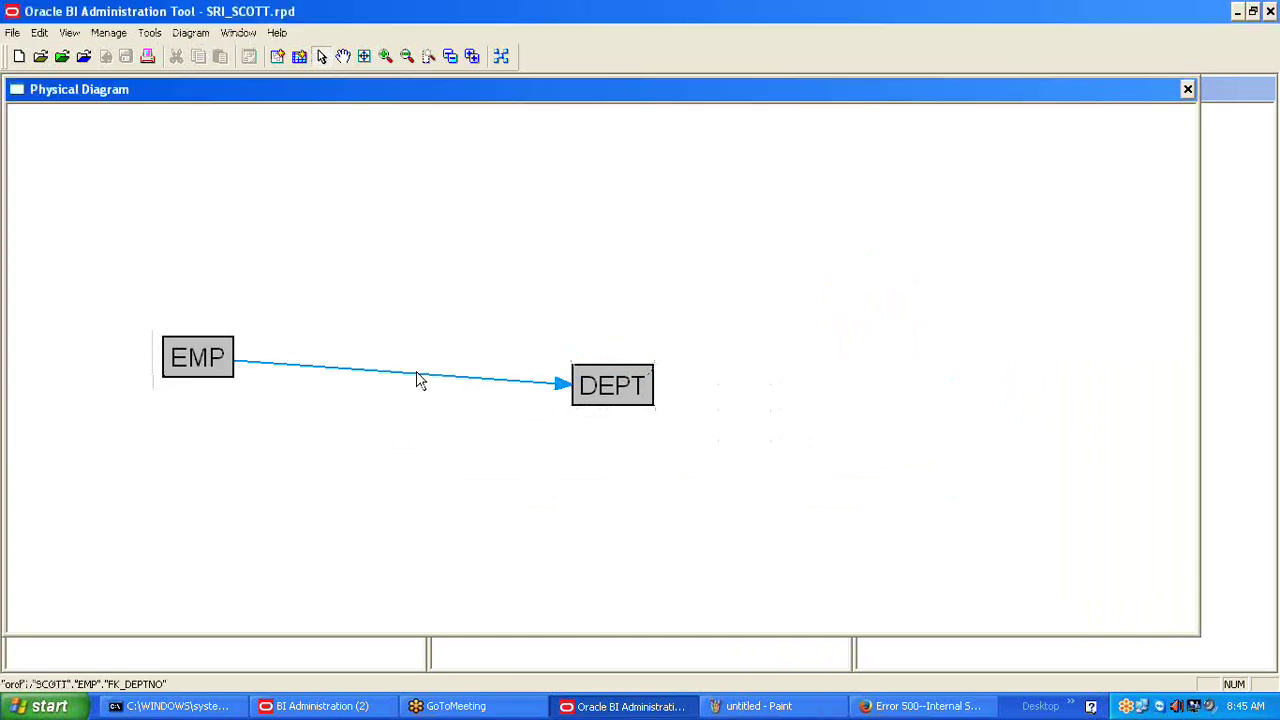
{"action": "double_click", "coordinate": [314, 366]}
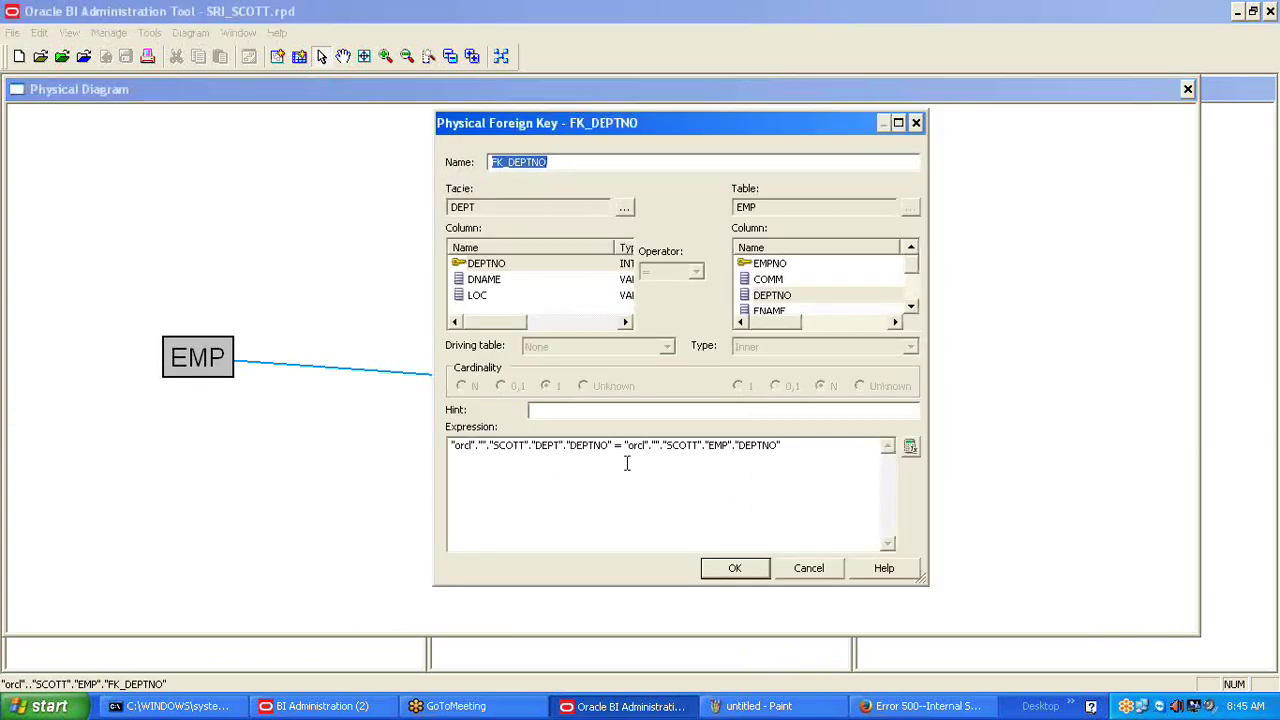
{"action": "left_click_drag", "start_coordinate": [469, 445], "coordinate": [770, 447]}
{"action": "left_click", "coordinate": [810, 567]}
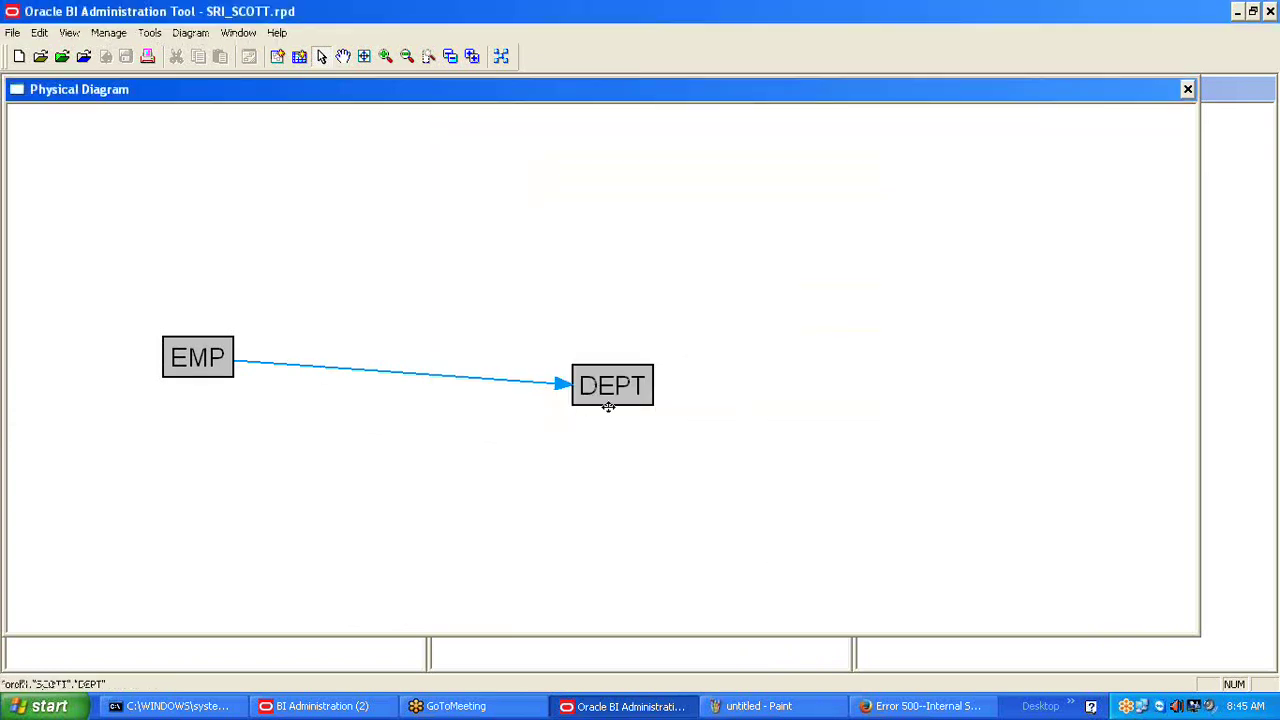
{"action": "left_click", "coordinate": [1189, 90]}
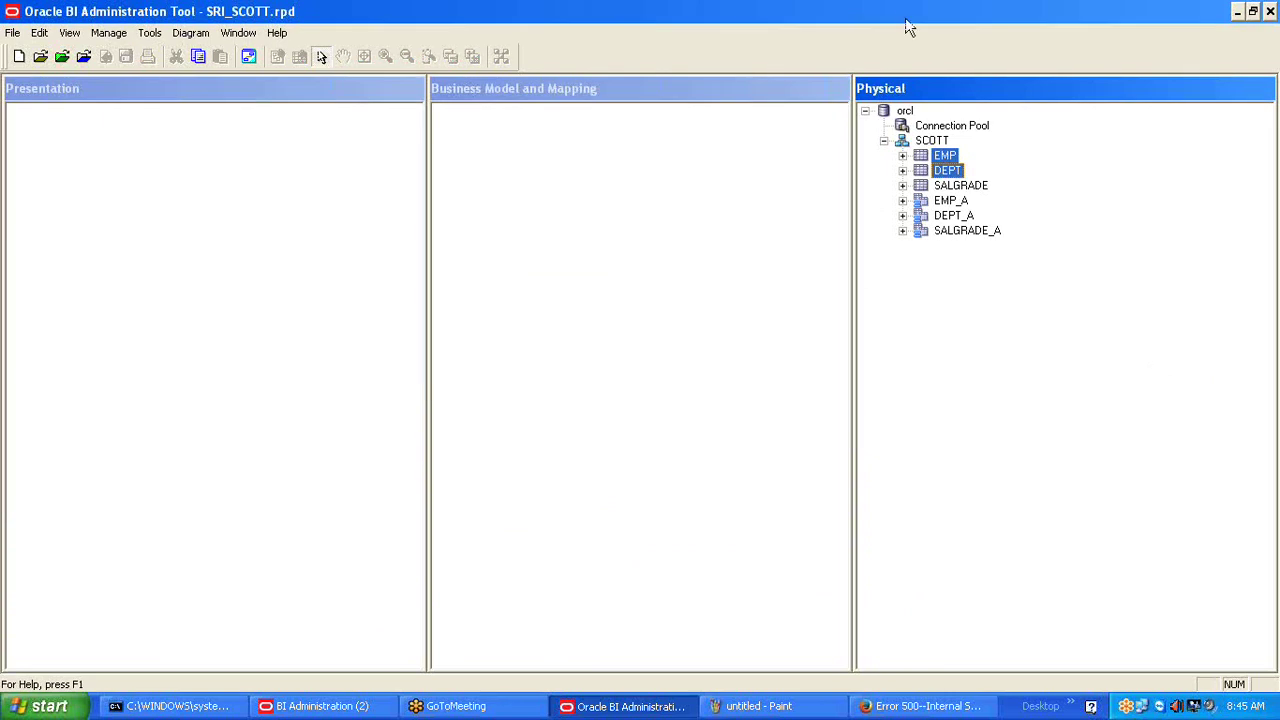
Examine the key columns of the EMP and DEPT tables under the SCOTT schema in the physical layer.
{"action": "left_click", "coordinate": [903, 156]}
{"action": "left_click", "coordinate": [966, 200]}
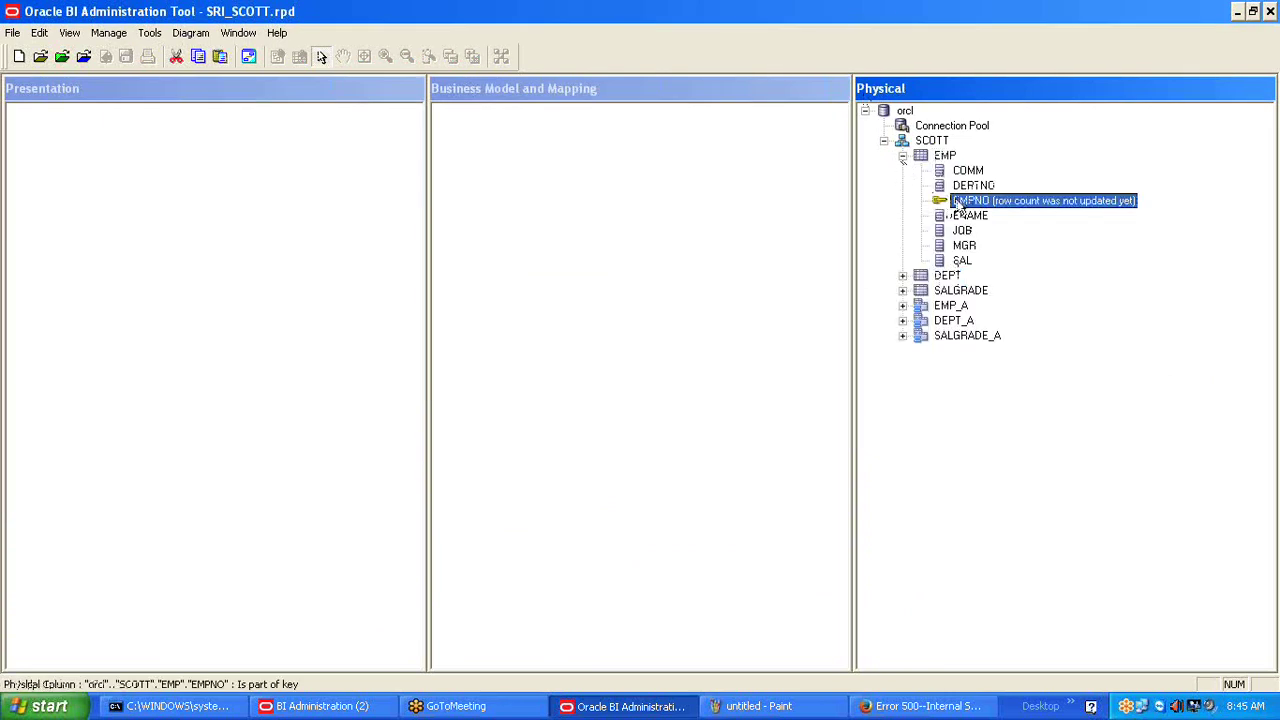
{"action": "left_click", "coordinate": [903, 275]}
{"action": "left_click", "coordinate": [960, 291]}
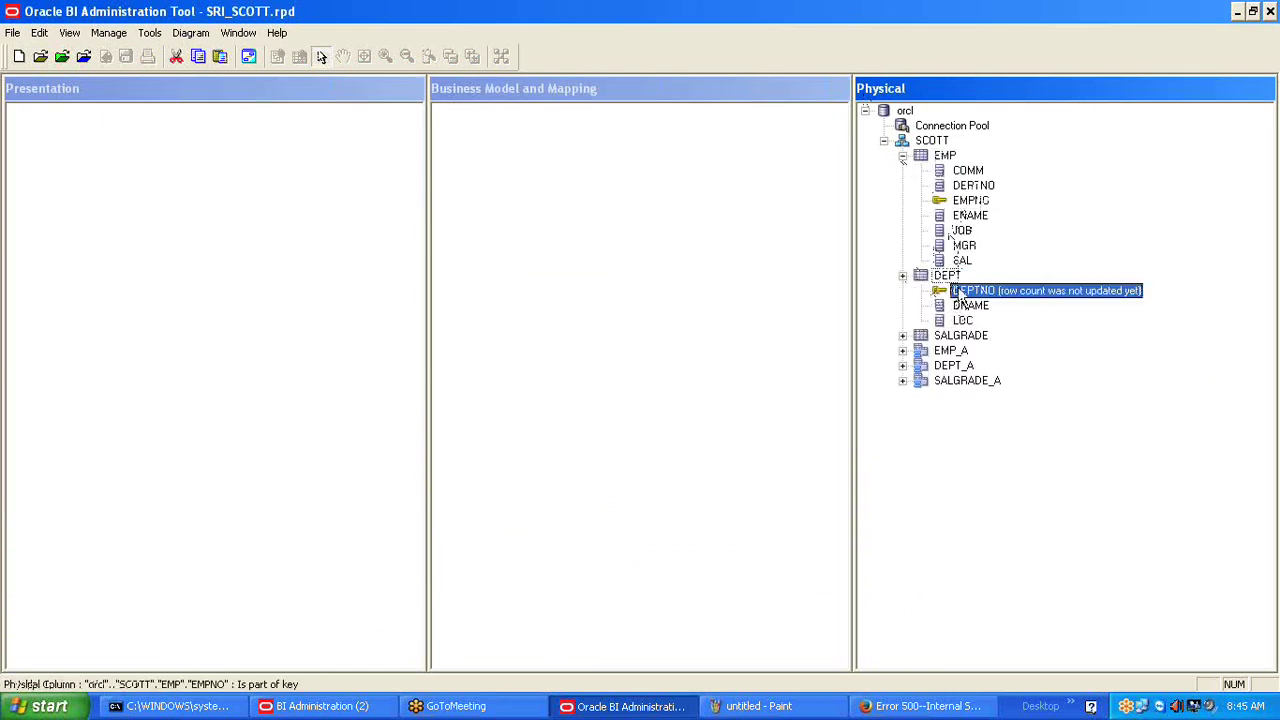
{"action": "left_click", "coordinate": [952, 188]}
{"action": "left_click", "coordinate": [952, 201]}
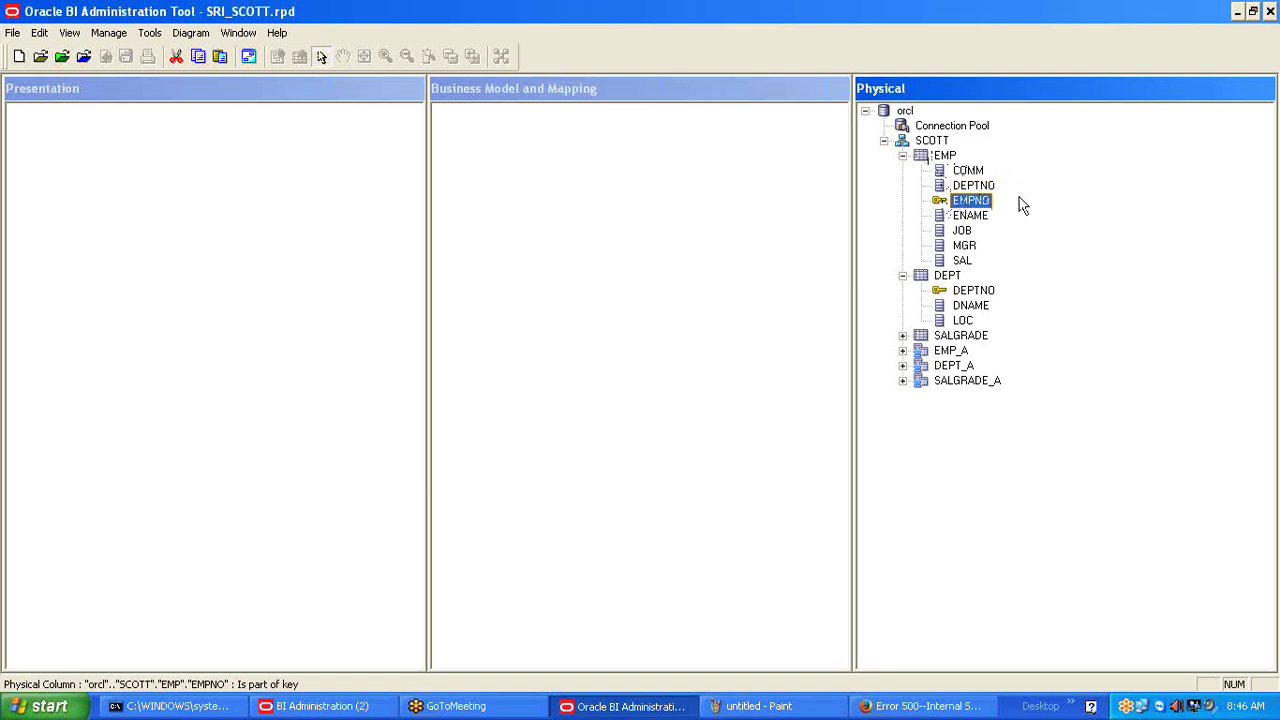
Delete all tables and alias tables from the SCOTT schema, keeping the schema and its connection pool.
{"action": "left_click", "coordinate": [944, 160]}
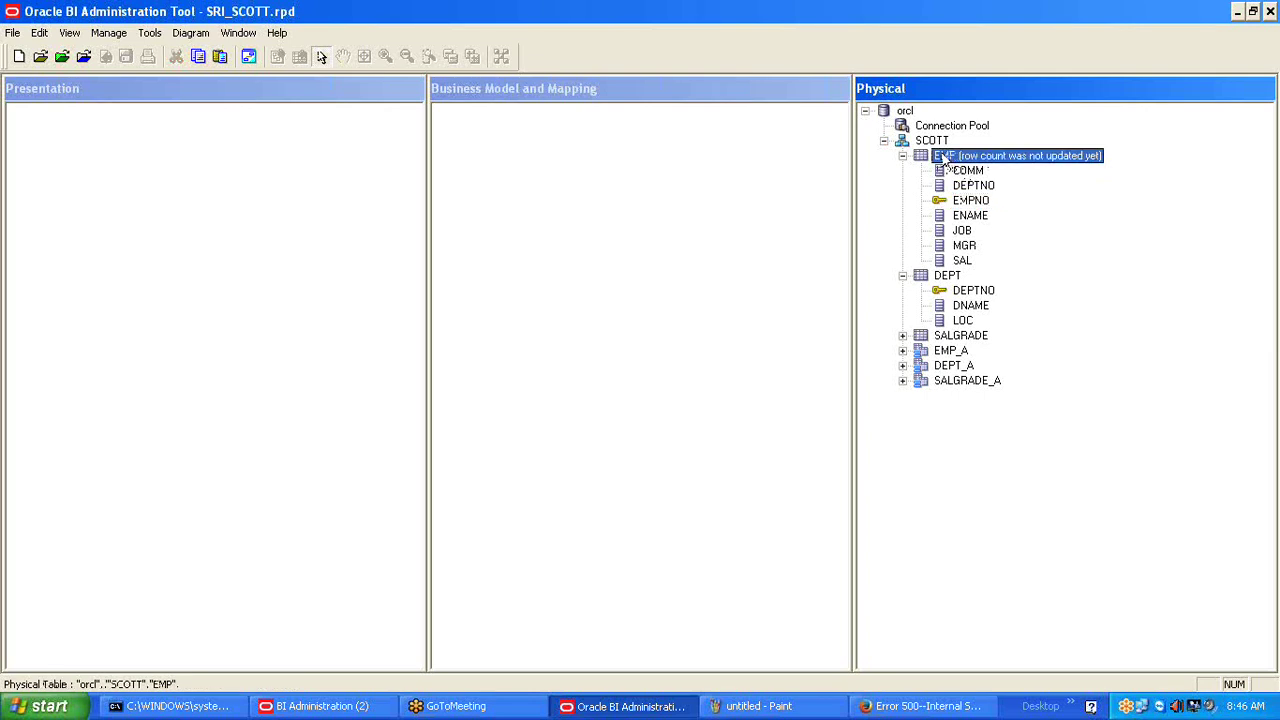
{"action": "left_click", "coordinate": [903, 156]}
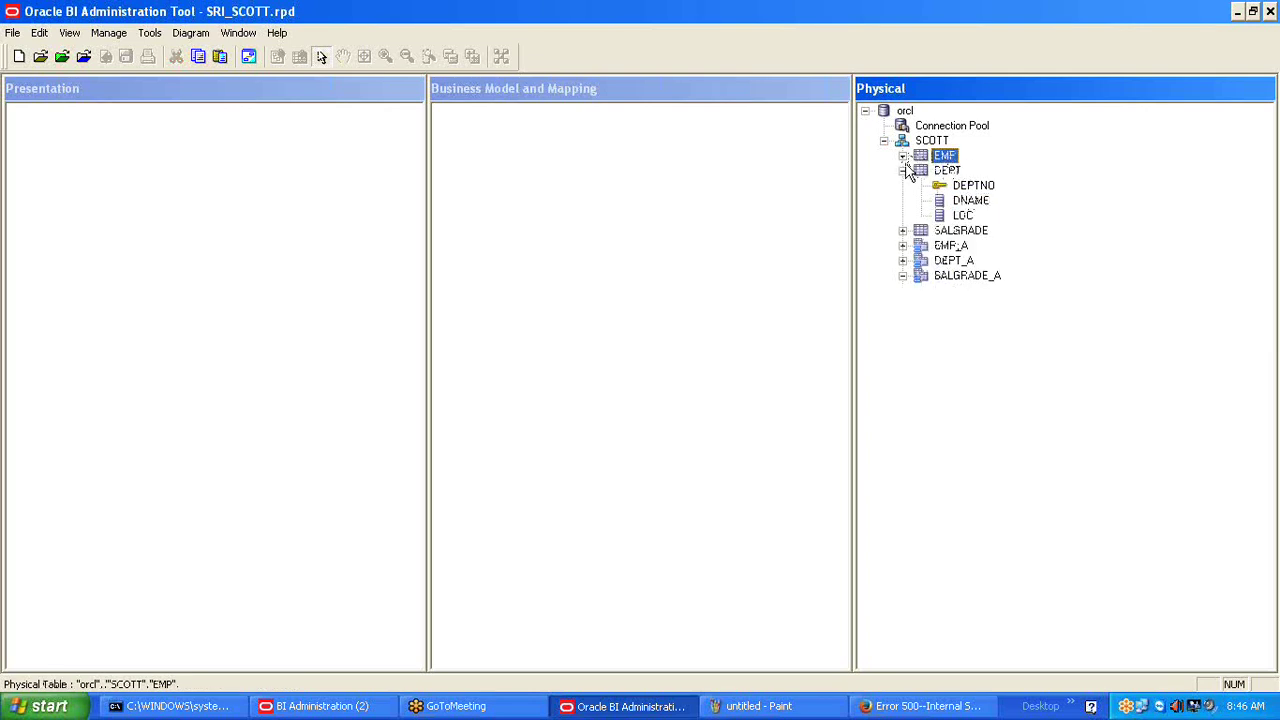
{"action": "left_click", "coordinate": [903, 171]}
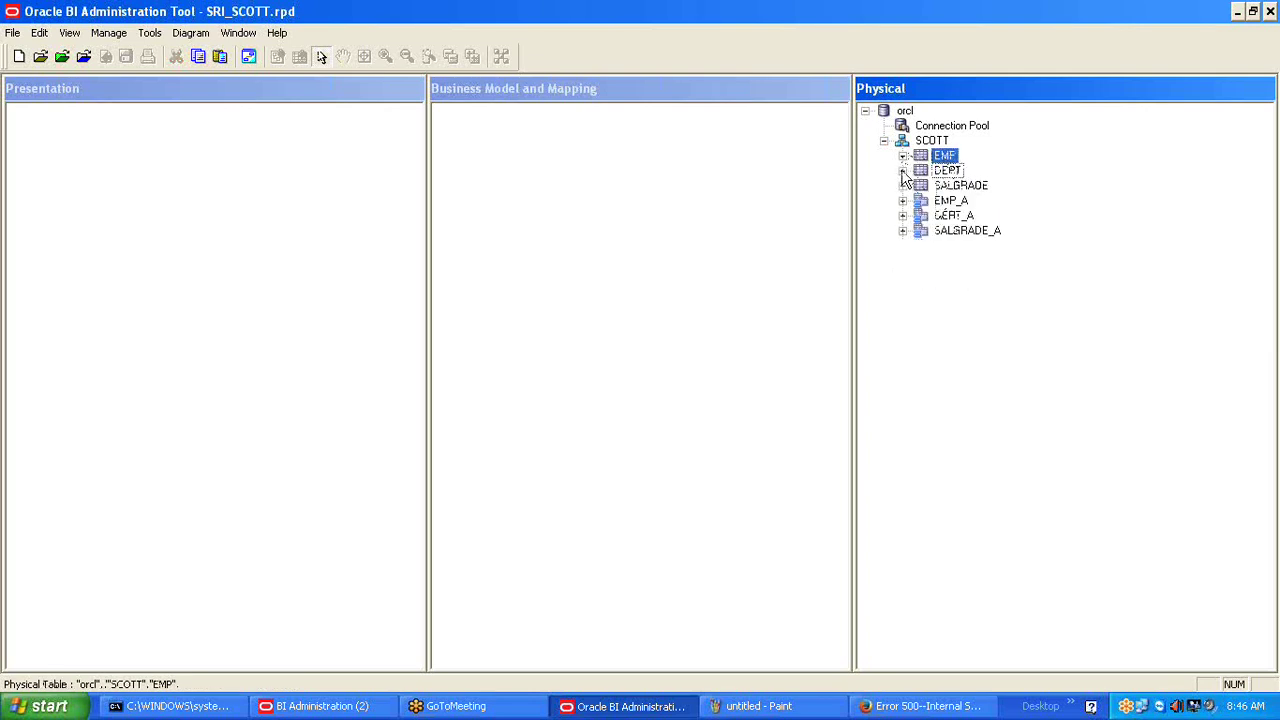
{"action": "key", "text": "shift+Down"}
{"action": "key", "text": "shift+Down"}
{"action": "key", "text": "shift+Down"}
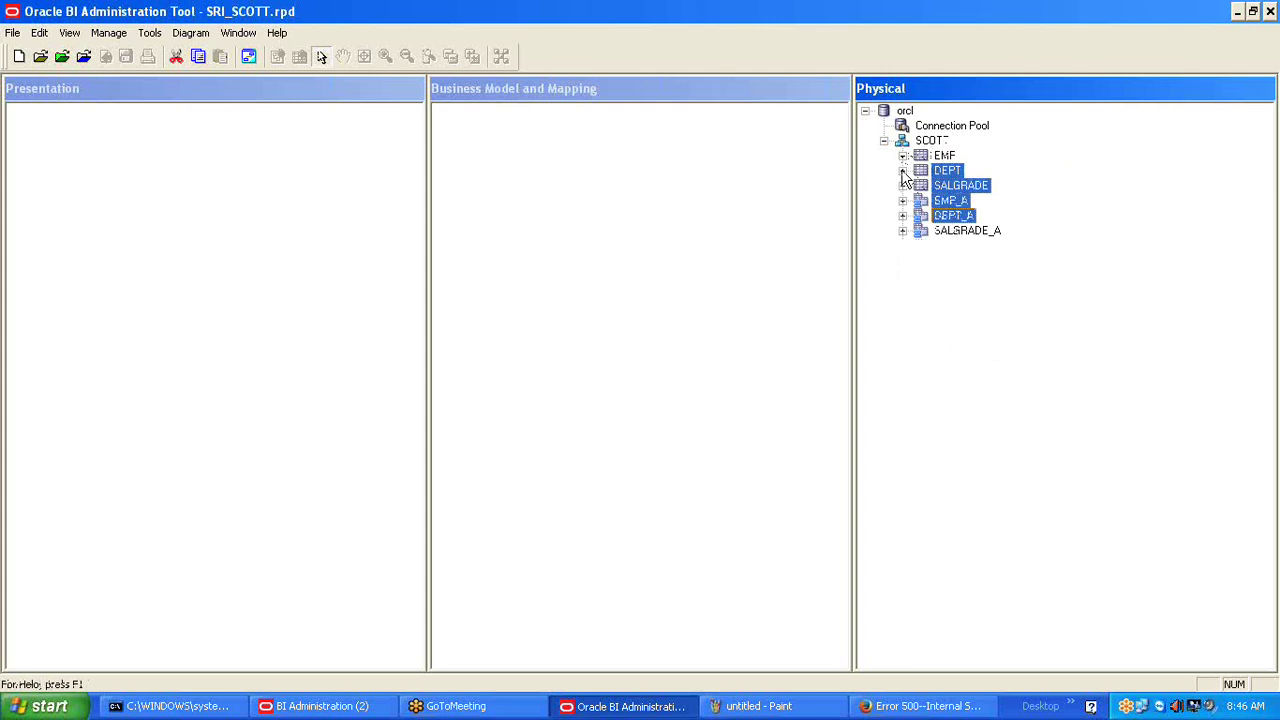
{"action": "key", "text": "shift+Down"}
{"action": "key", "text": "Delete"}
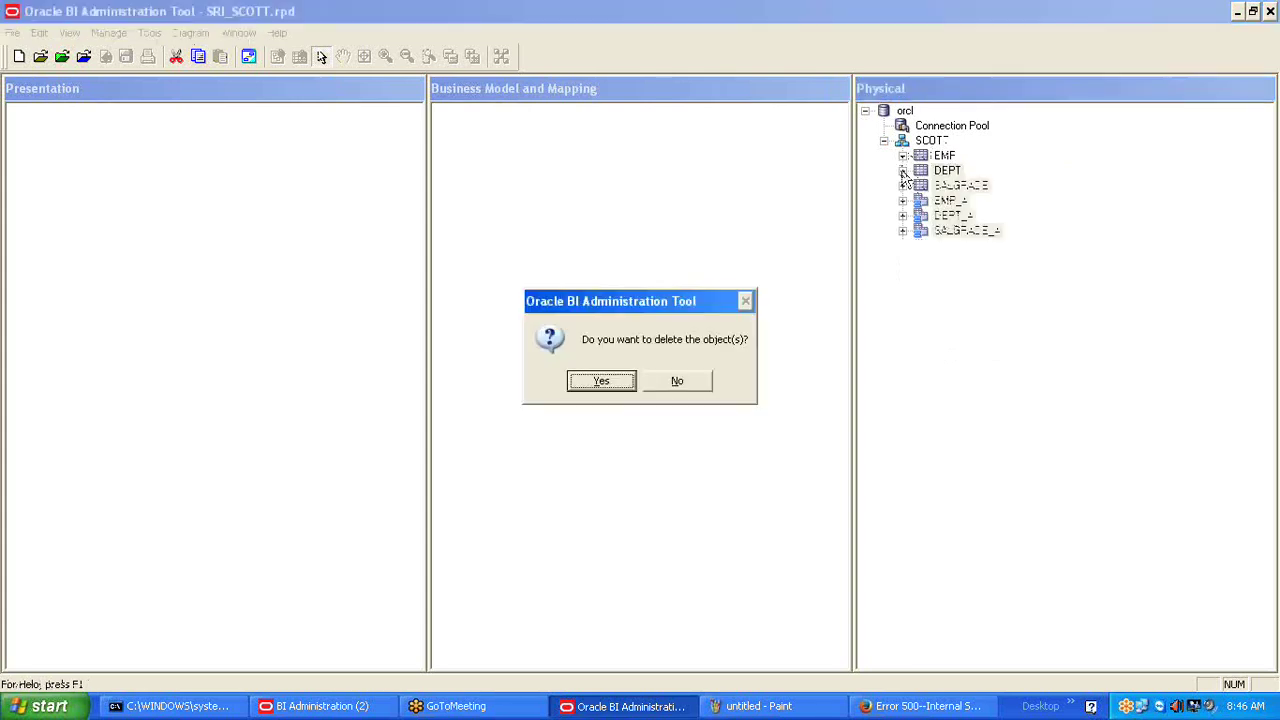
{"action": "key", "text": "Return"}
{"action": "key", "text": "Delete"}
{"action": "key", "text": "Return"}
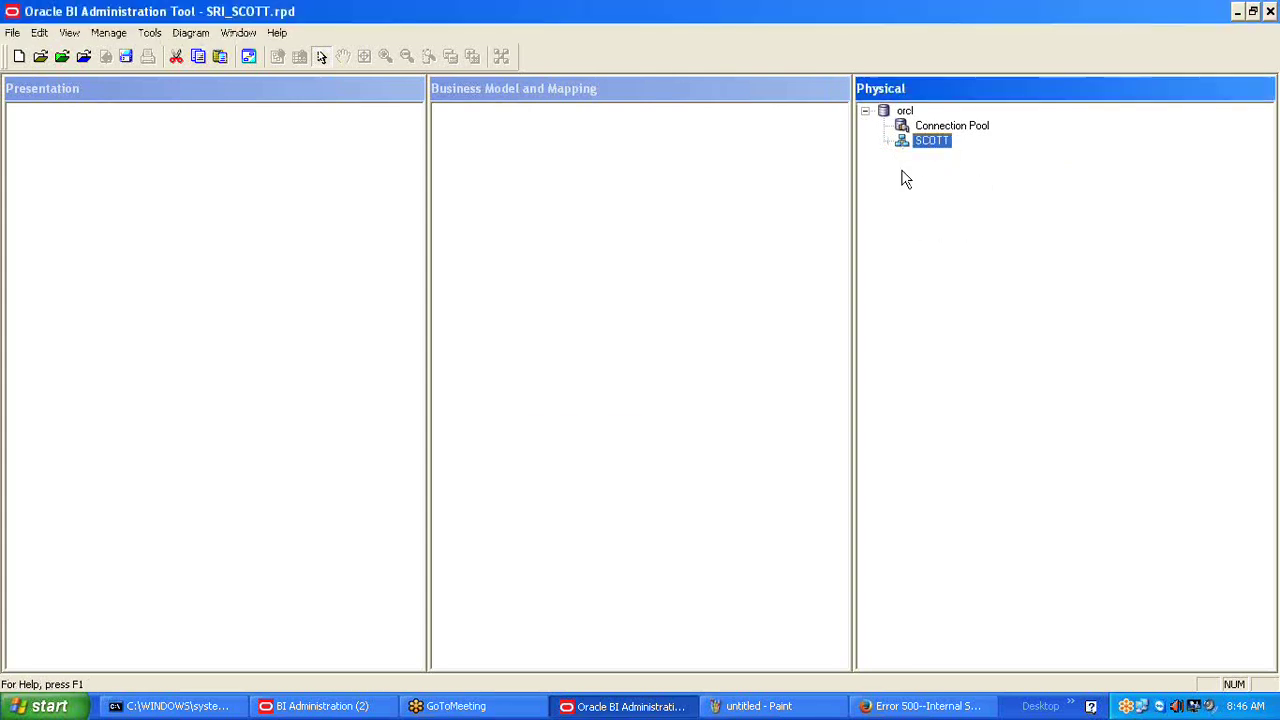
{"action": "left_click", "coordinate": [1010, 196]}
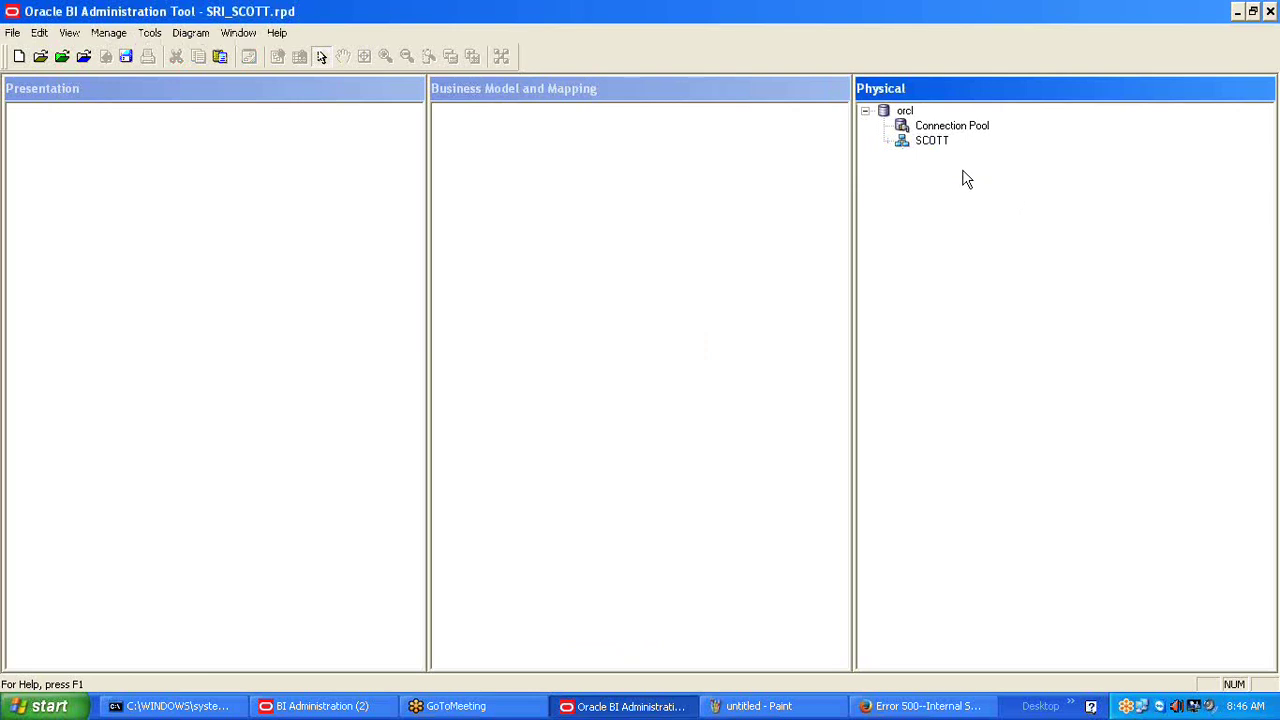
Start a metadata import from the orcl connection pool with only the Tables and Keys types, leaving out Foreign Keys.
{"action": "left_click", "coordinate": [935, 130]}
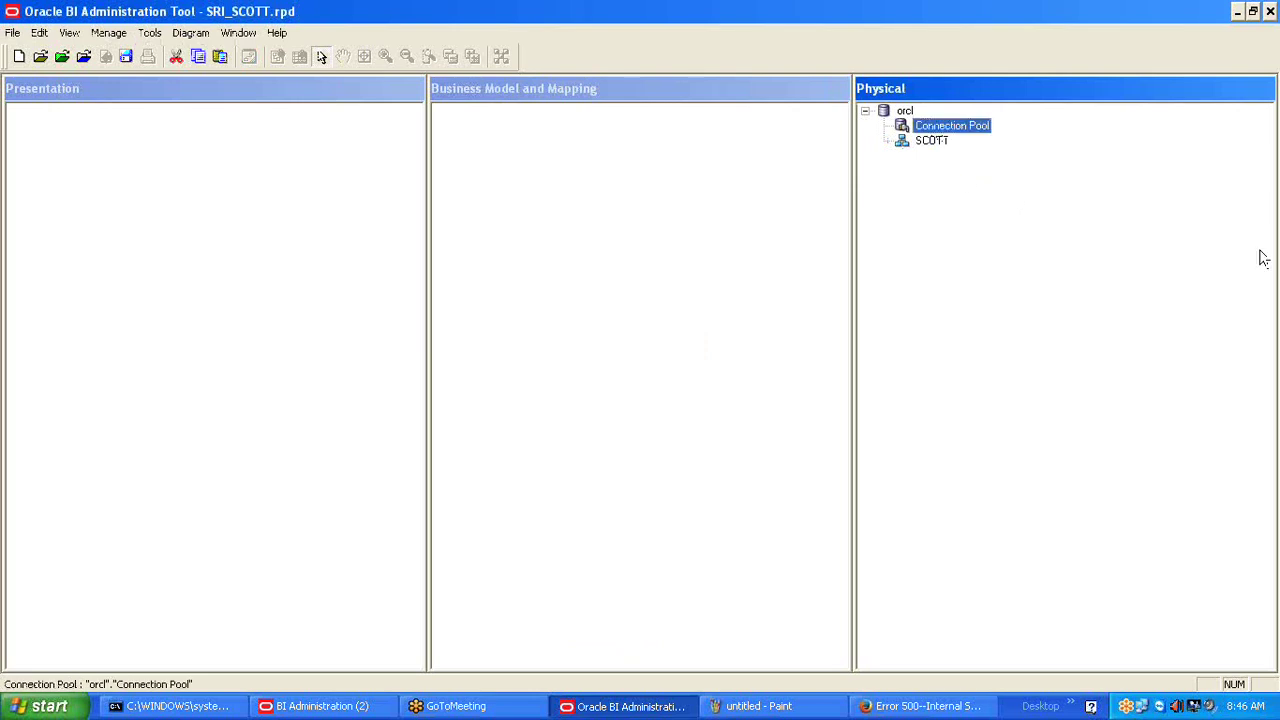
{"action": "right_click", "coordinate": [952, 129]}
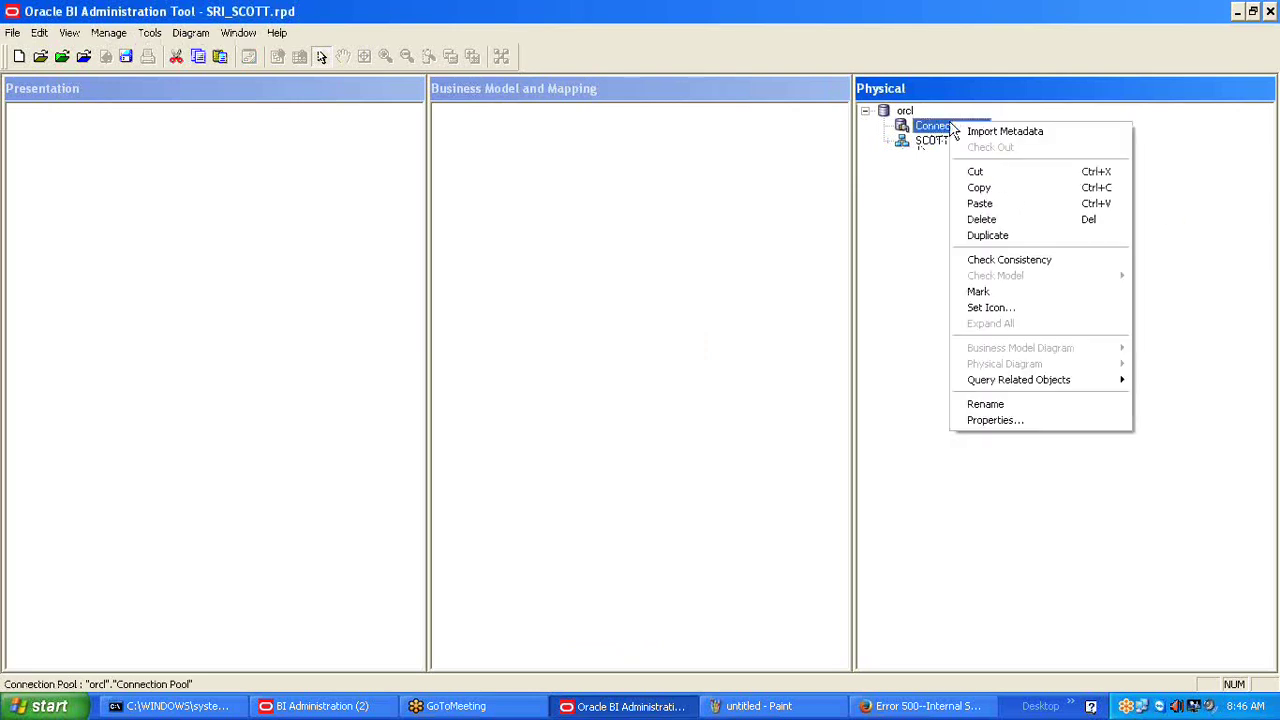
{"action": "left_click", "coordinate": [1004, 132]}
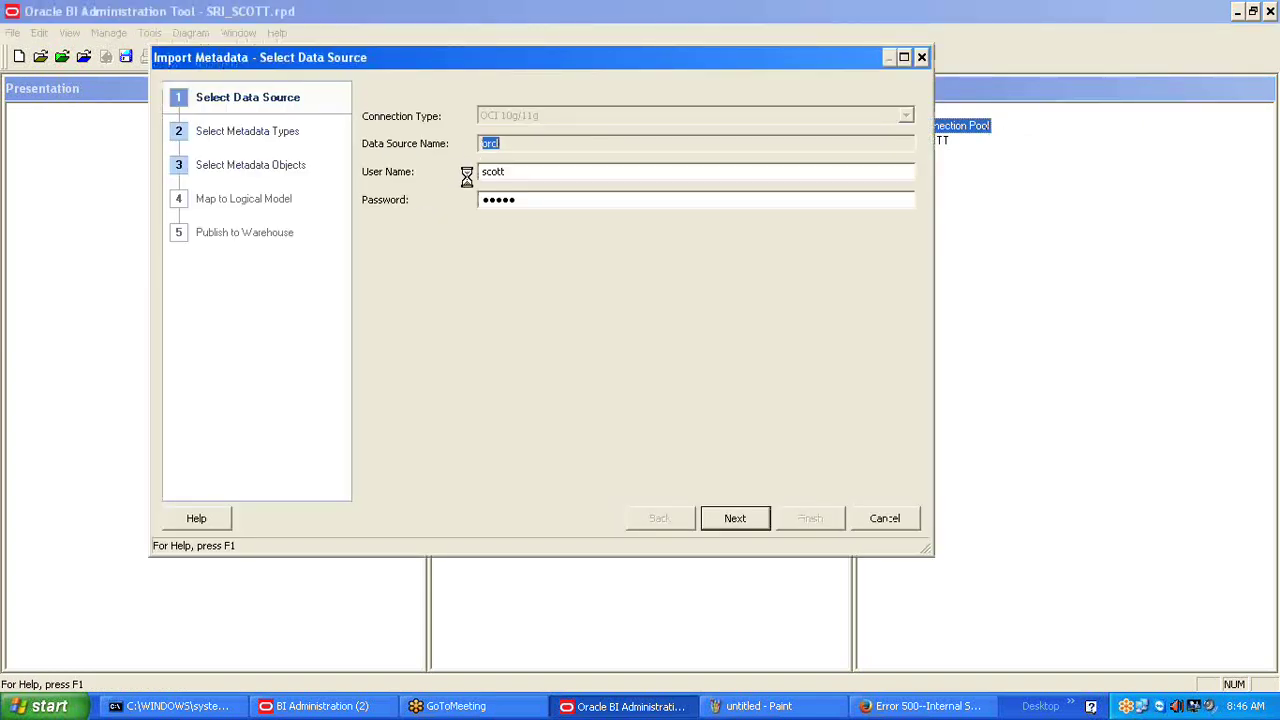
{"action": "key", "text": "Return"}
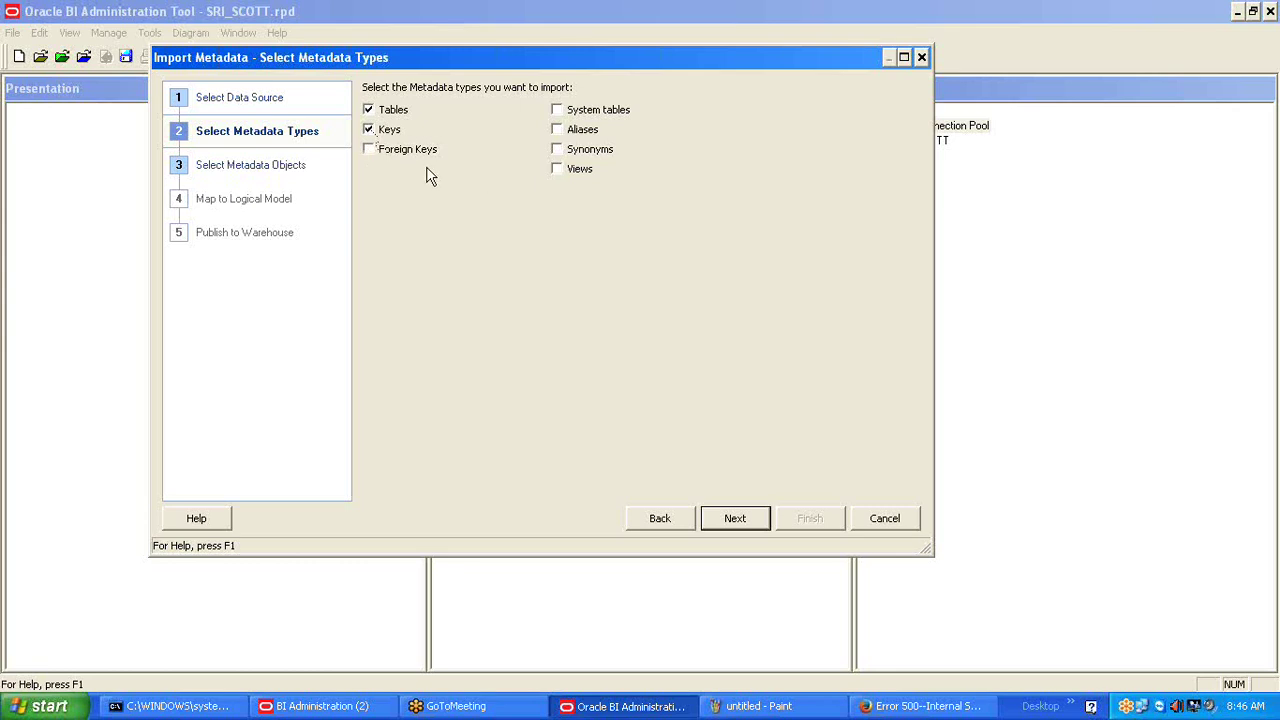
{"action": "left_click", "coordinate": [735, 518]}
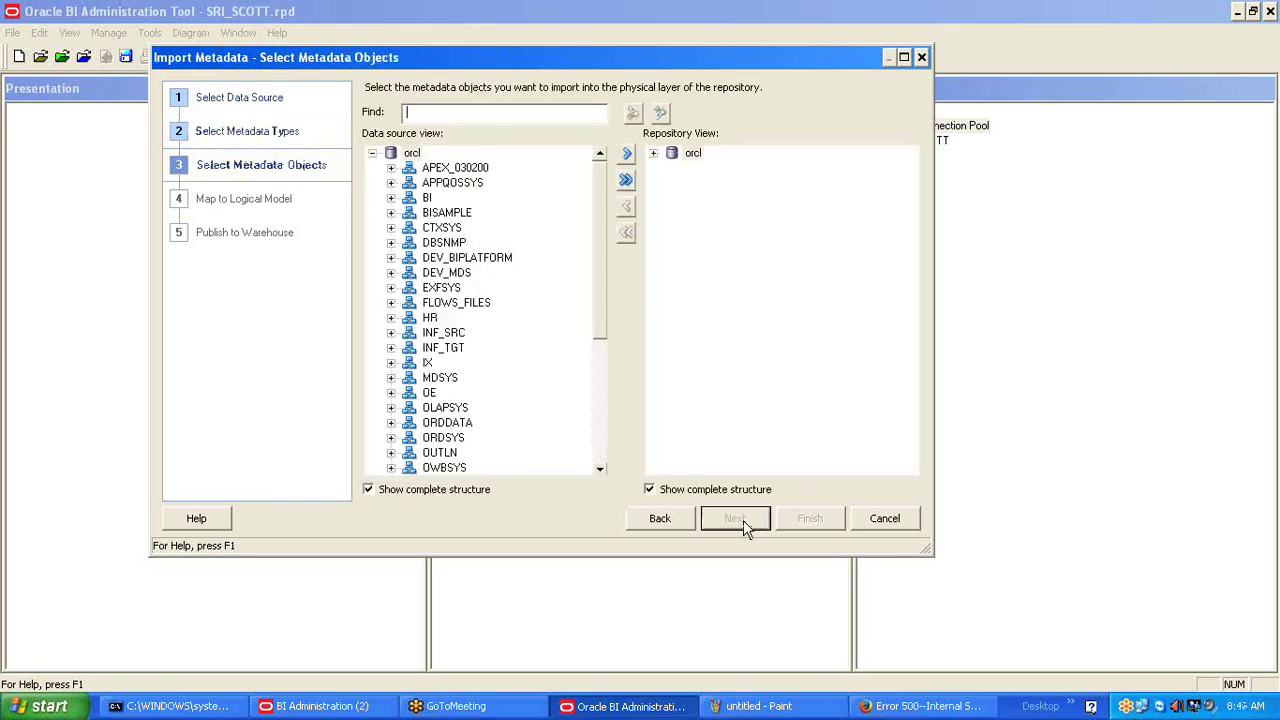
Add the DEPT and EMP tables of the SCOTT schema to the repository view for import.
{"action": "left_click_drag", "start_coordinate": [603, 302], "coordinate": [601, 414]}
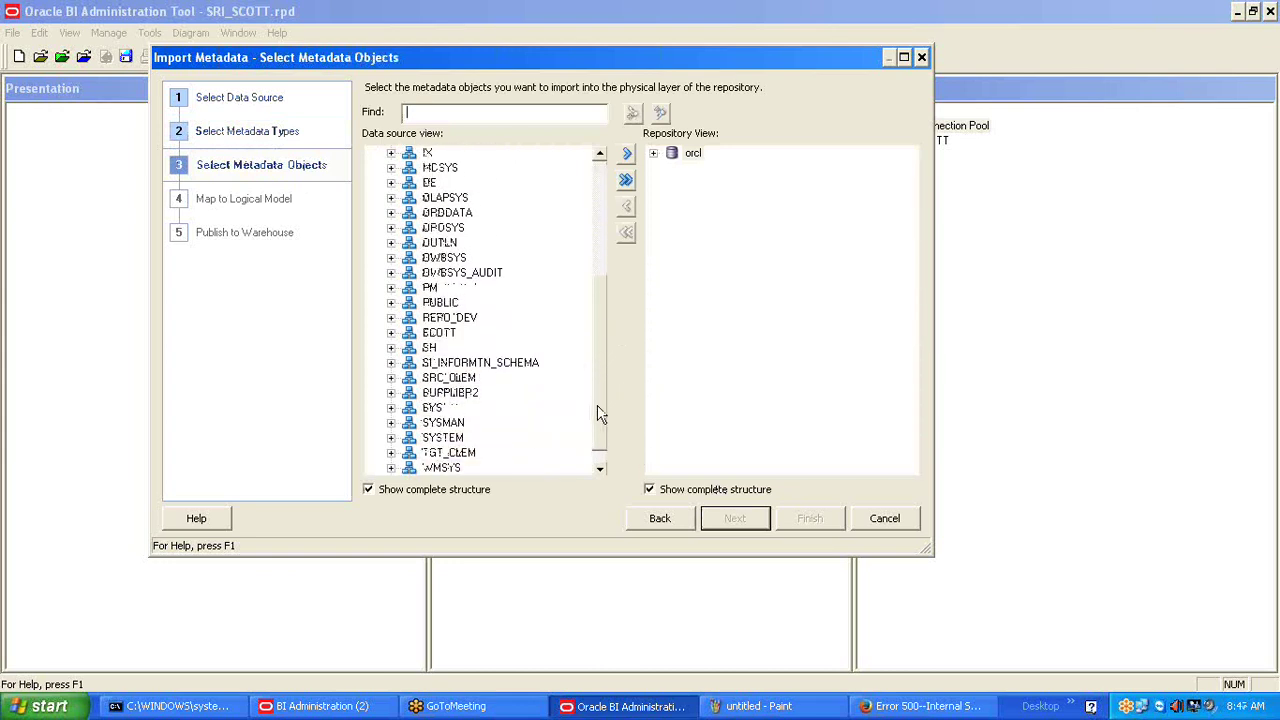
{"action": "left_click", "coordinate": [441, 334]}
{"action": "left_click", "coordinate": [392, 334]}
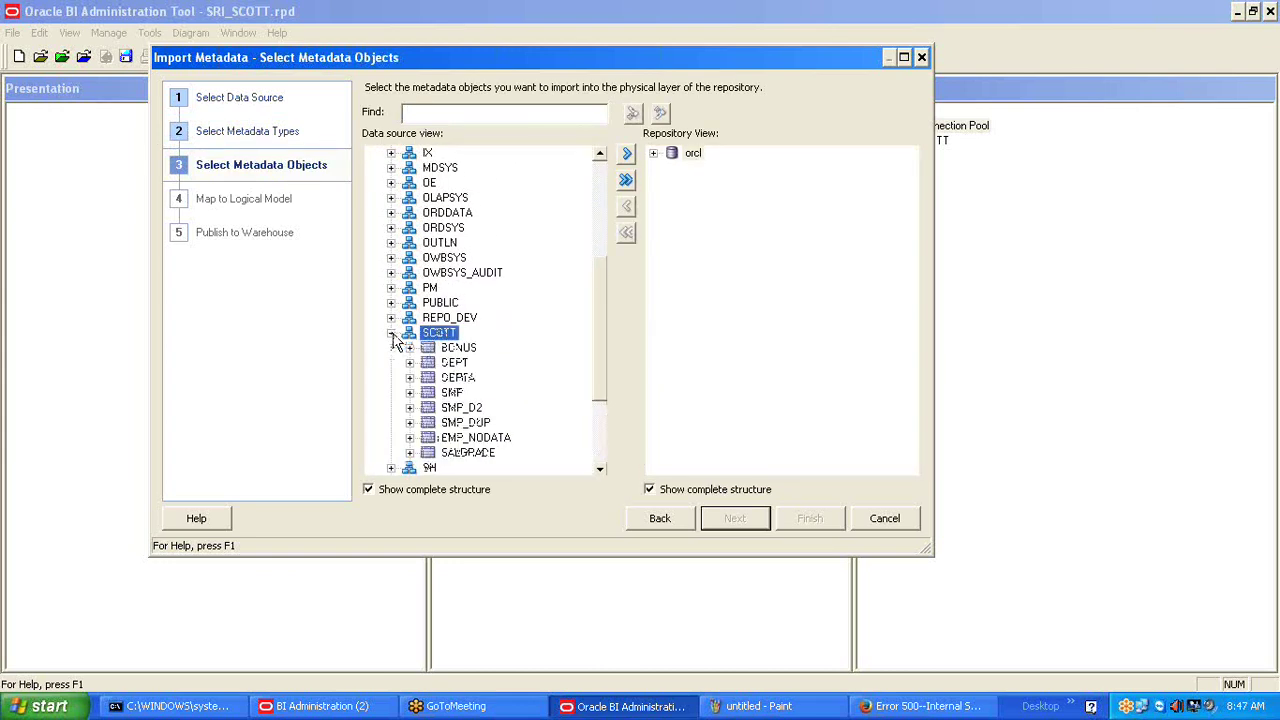
{"action": "left_click", "coordinate": [458, 365]}
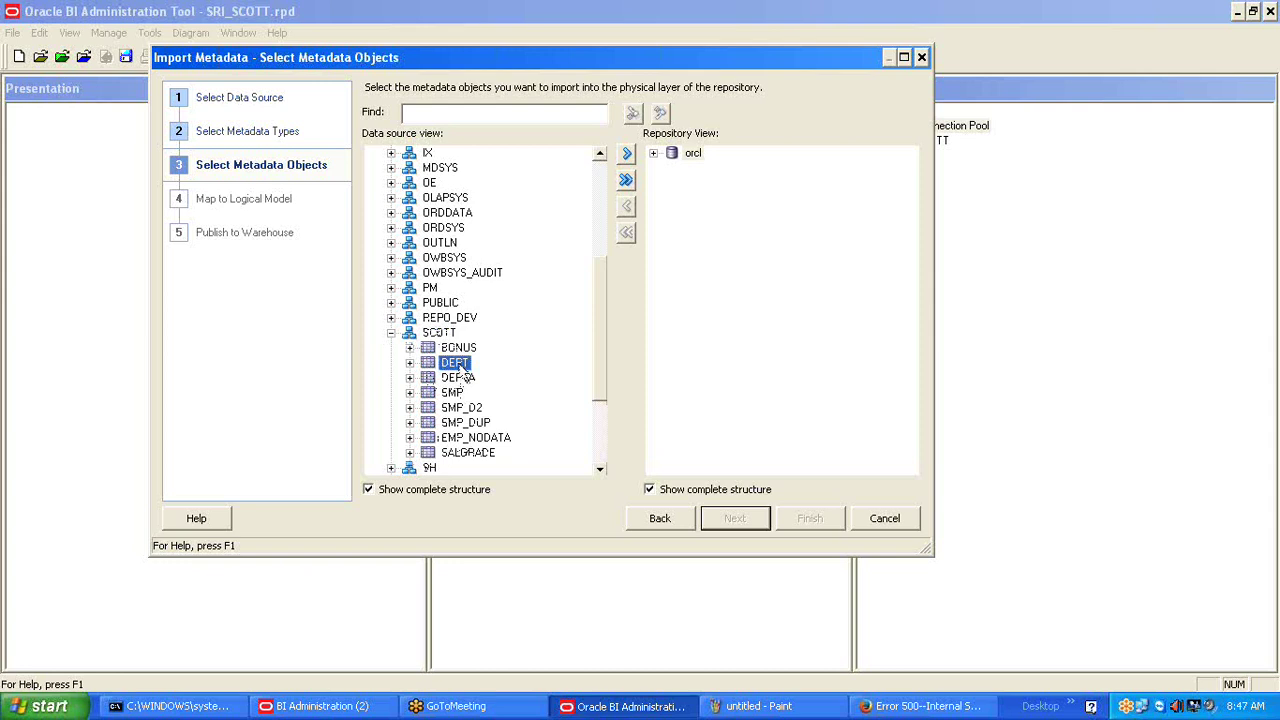
{"action": "left_click", "coordinate": [451, 395], "text": "ctrl"}
{"action": "left_click", "coordinate": [627, 155]}
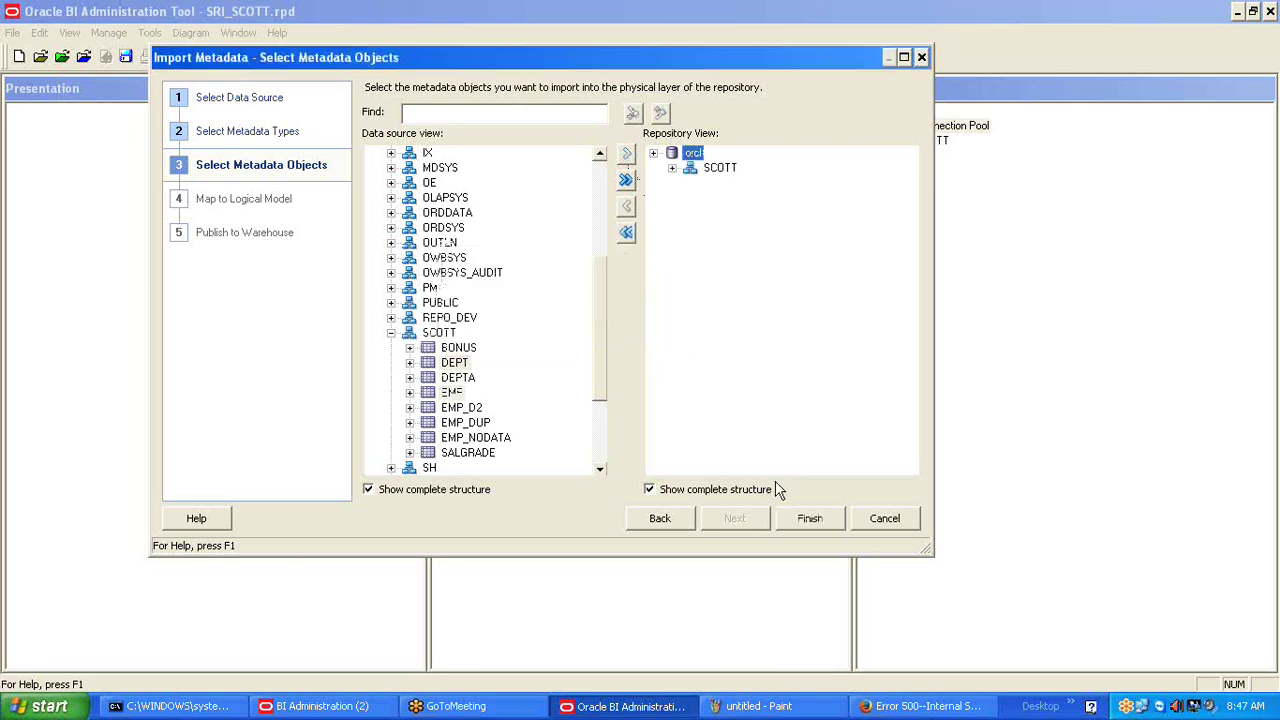
Check the tables listed under SCOTT in the repository view and finish the metadata import.
{"action": "left_click", "coordinate": [672, 168]}
{"action": "left_click", "coordinate": [735, 183]}
{"action": "left_click", "coordinate": [732, 197]}
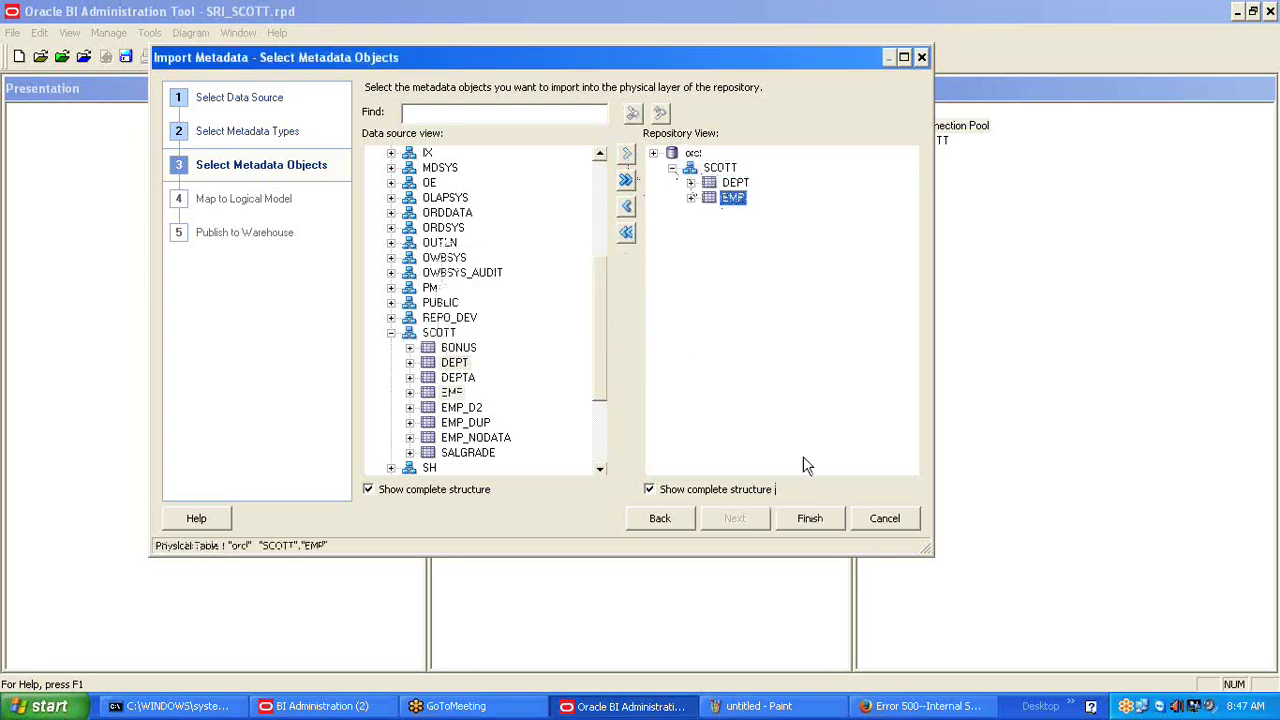
{"action": "left_click", "coordinate": [810, 518]}
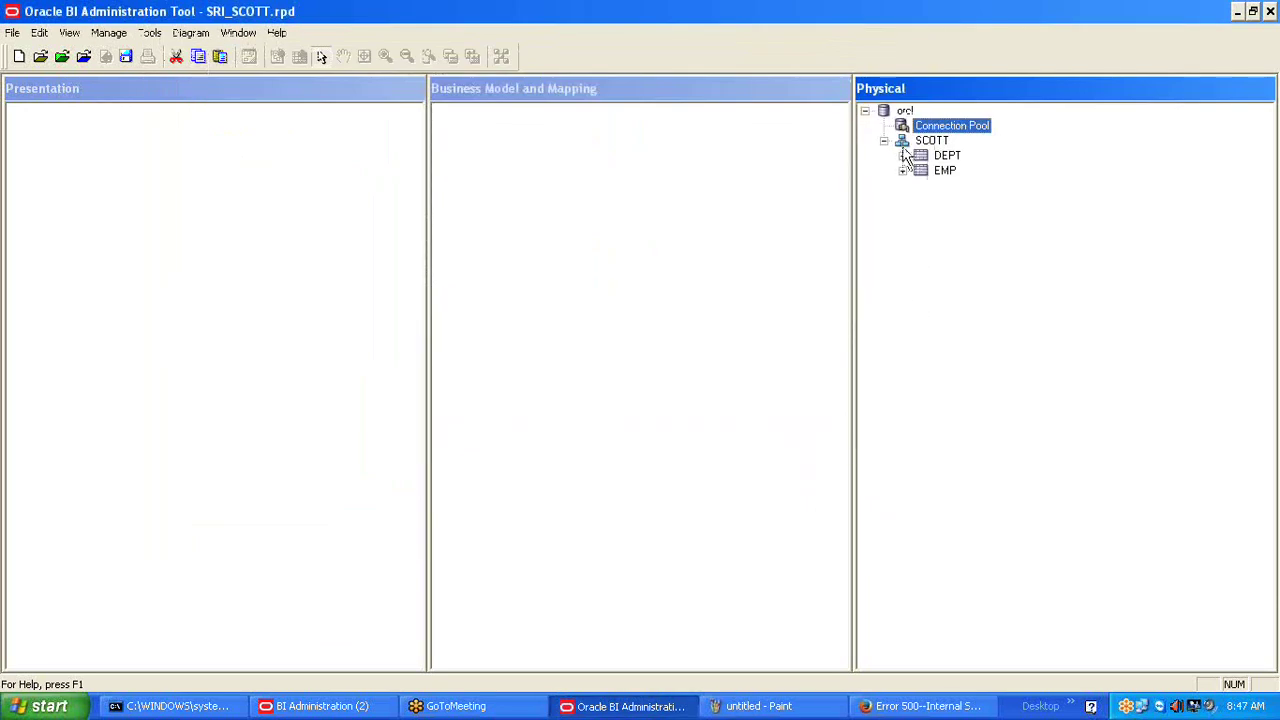
Examine the key columns of the imported DEPT and EMP tables, and collapse both tables again.
{"action": "left_click", "coordinate": [903, 156]}
{"action": "left_click", "coordinate": [979, 172]}
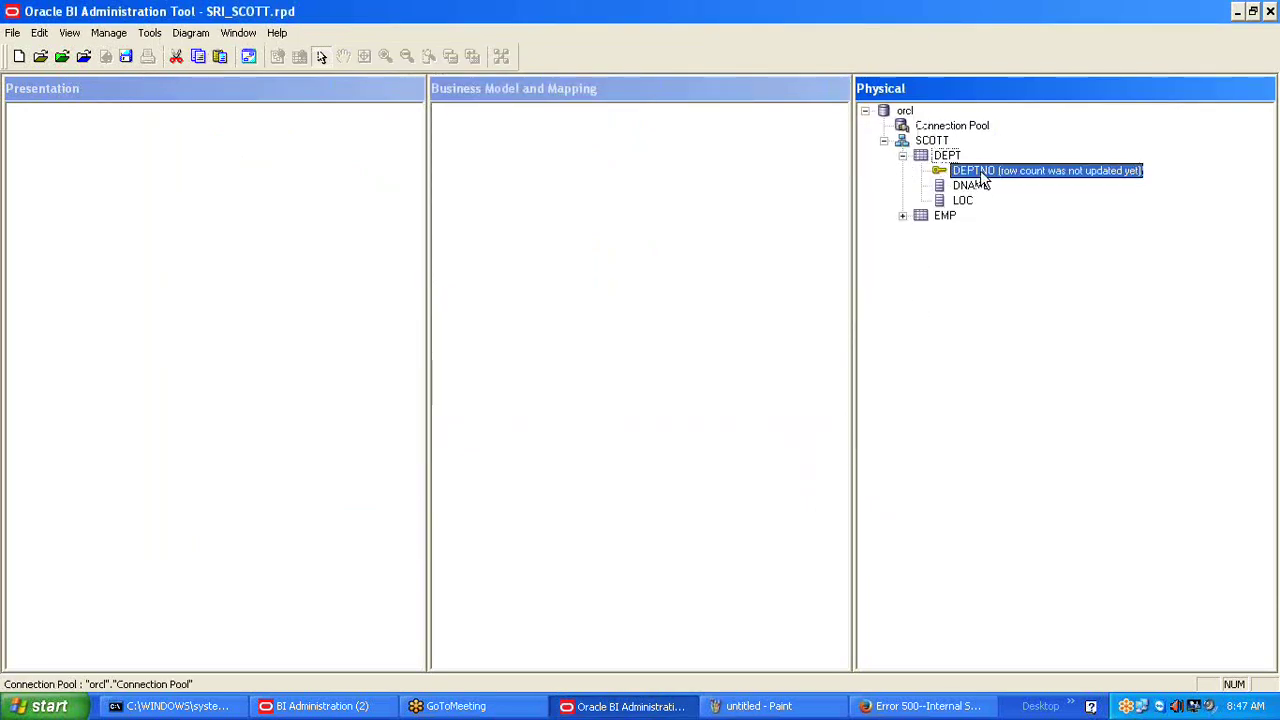
{"action": "left_click", "coordinate": [903, 217]}
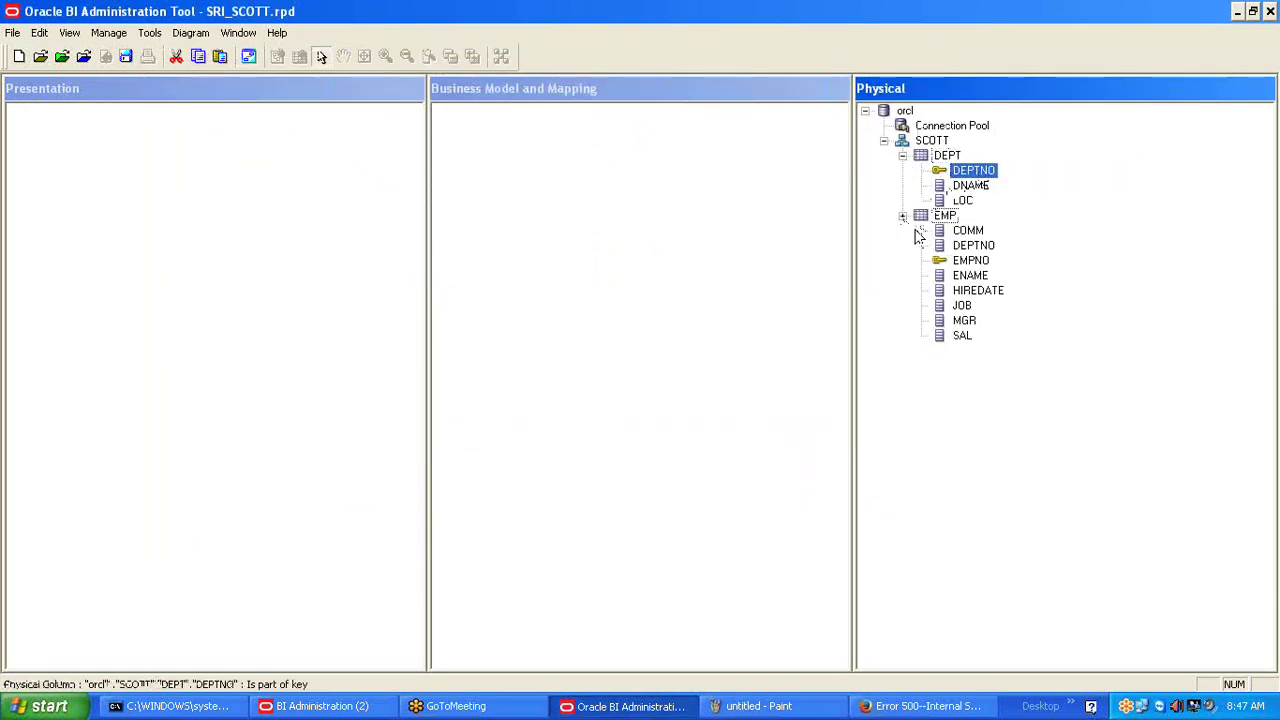
{"action": "left_click", "coordinate": [945, 261]}
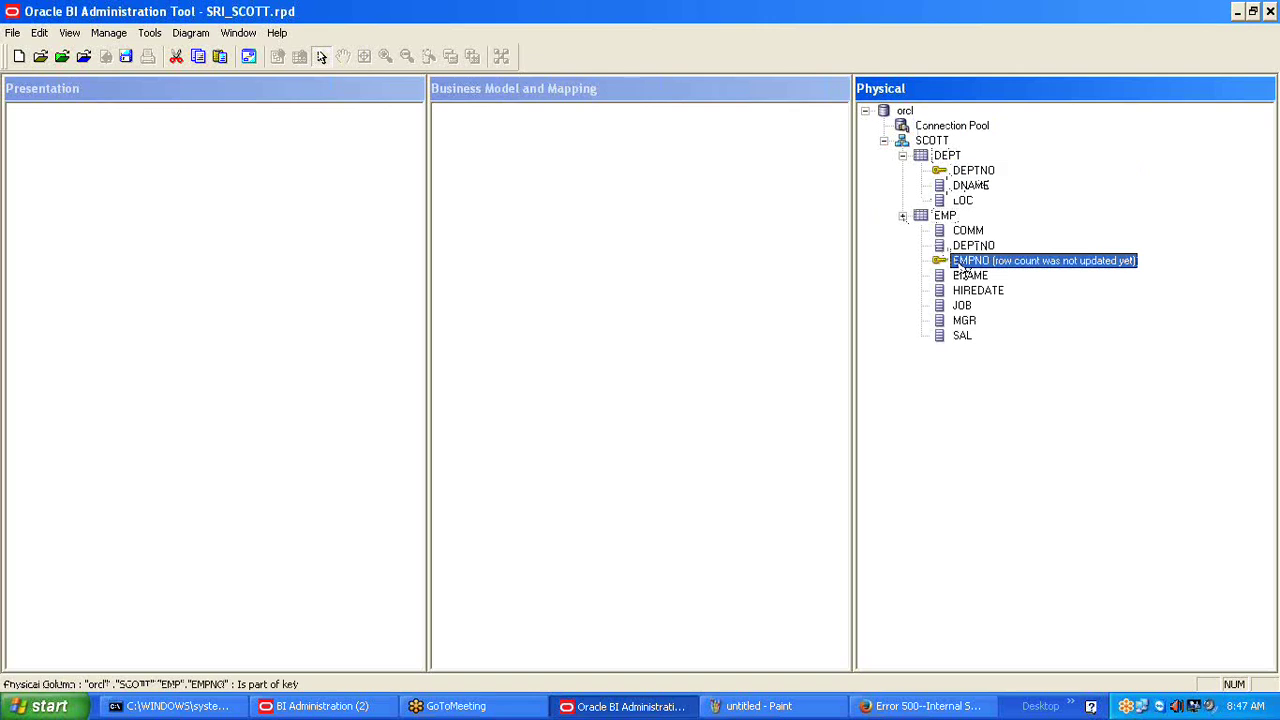
{"action": "left_click", "coordinate": [903, 156]}
{"action": "left_click", "coordinate": [903, 171]}
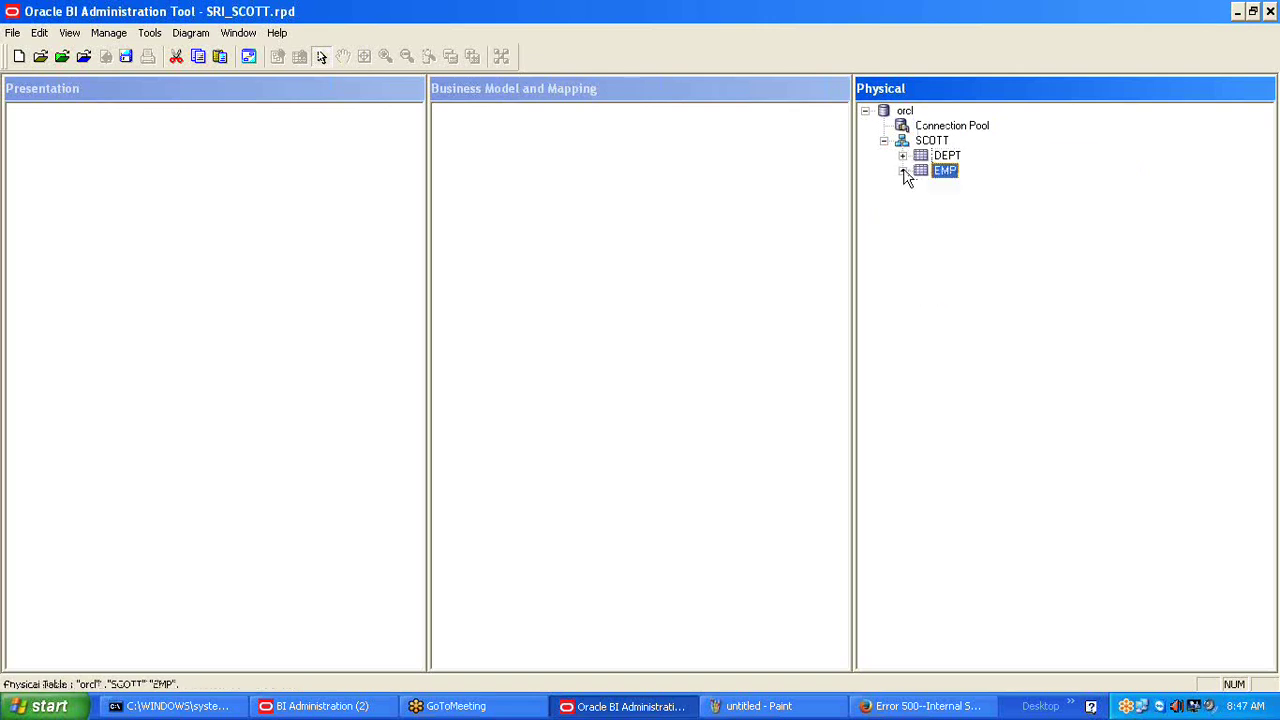
Save the repository with the imported DEPT and EMP tables.
{"action": "left_click", "coordinate": [946, 160]}
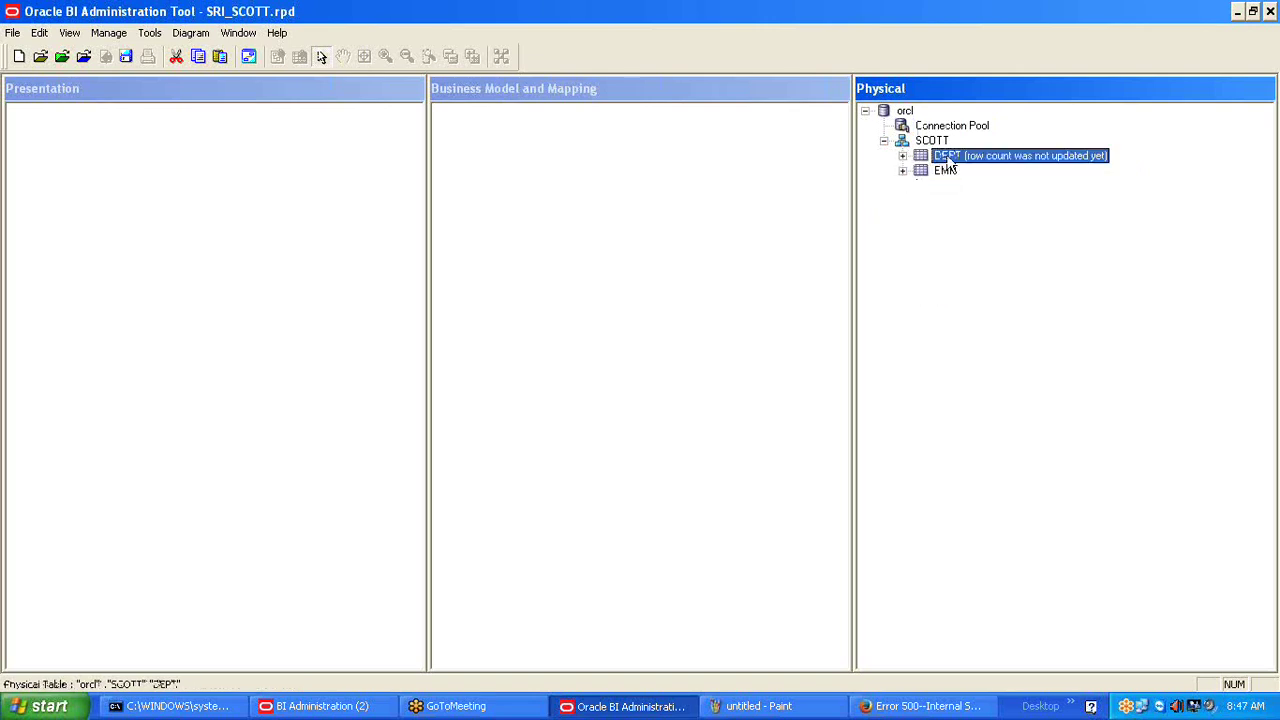
{"action": "key", "text": "shift+Down"}
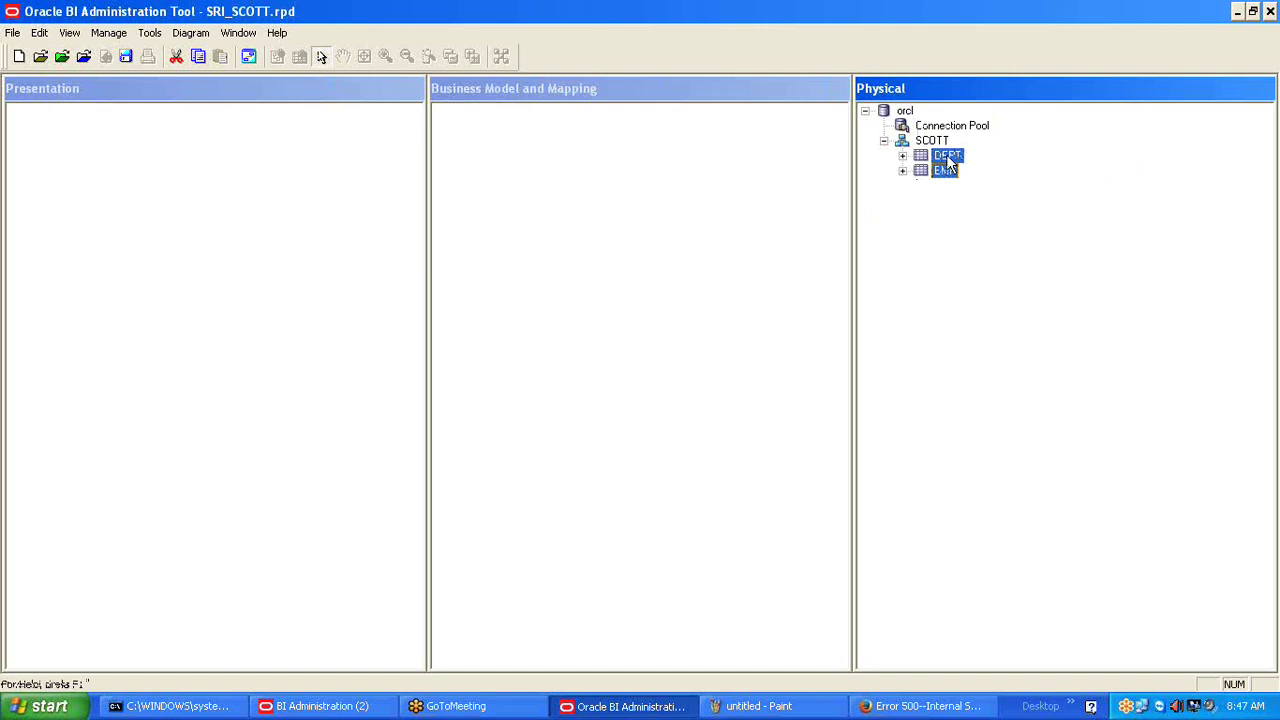
{"action": "left_click", "coordinate": [125, 56]}
{"action": "left_click", "coordinate": [650, 388]}
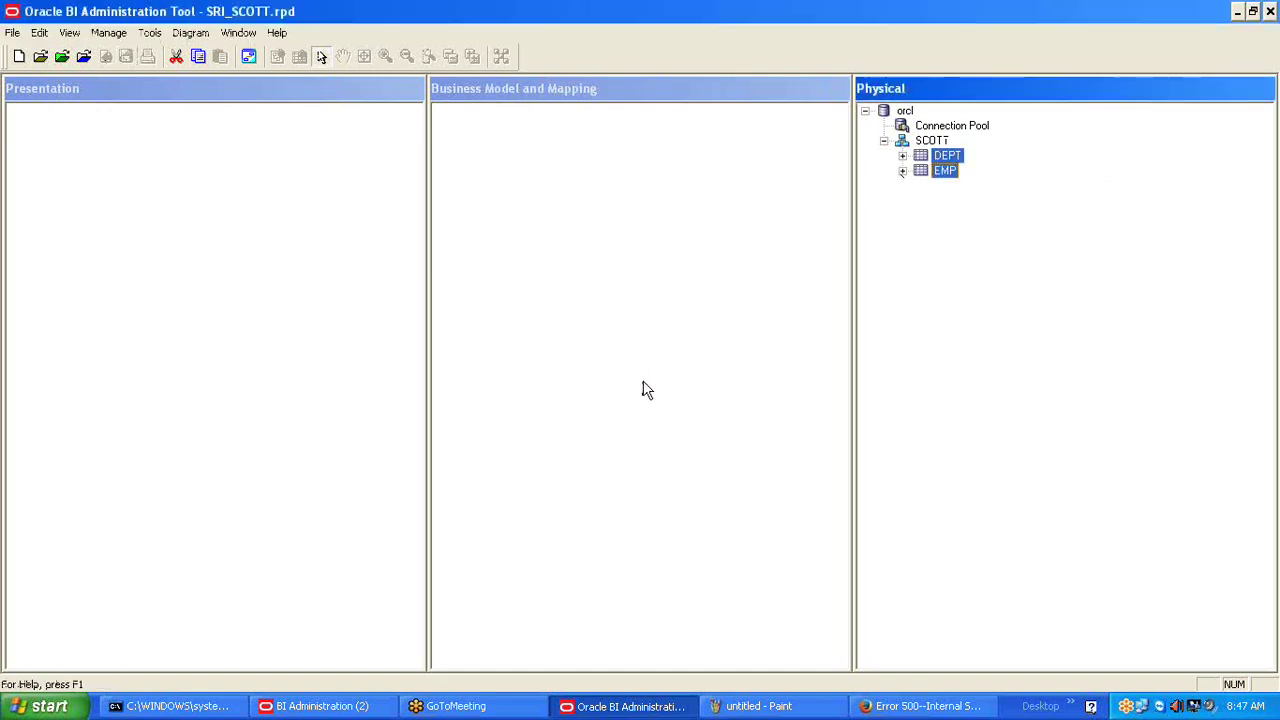
Open a physical diagram of only the selected DEPT and EMP tables.
{"action": "left_click", "coordinate": [1071, 280]}
{"action": "left_click", "coordinate": [940, 160]}
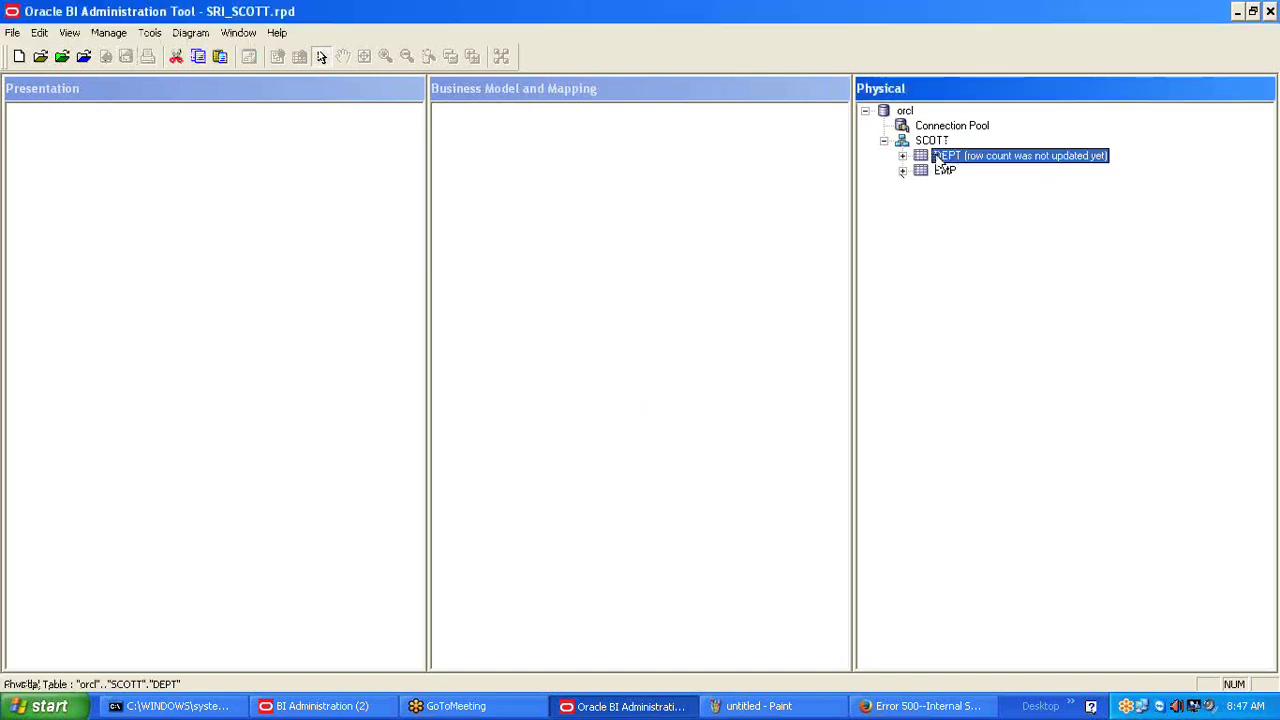
{"action": "key", "text": "shift+Down"}
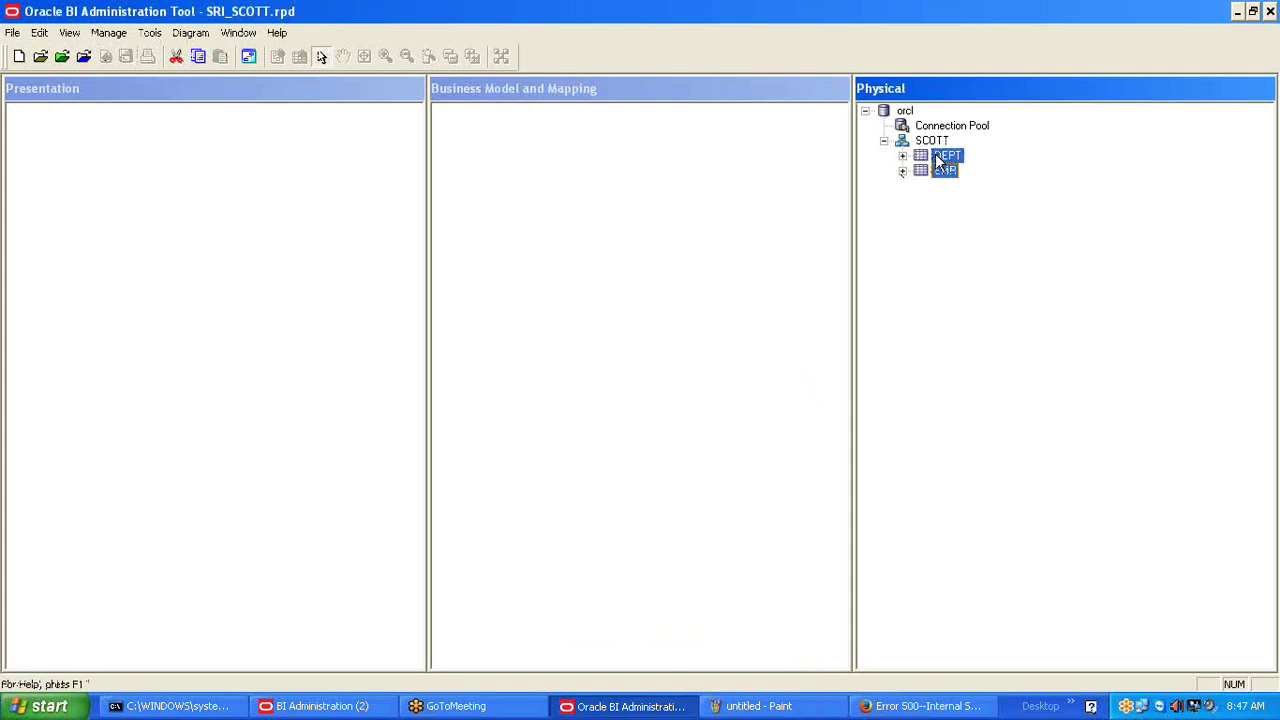
{"action": "right_click", "coordinate": [946, 163]}
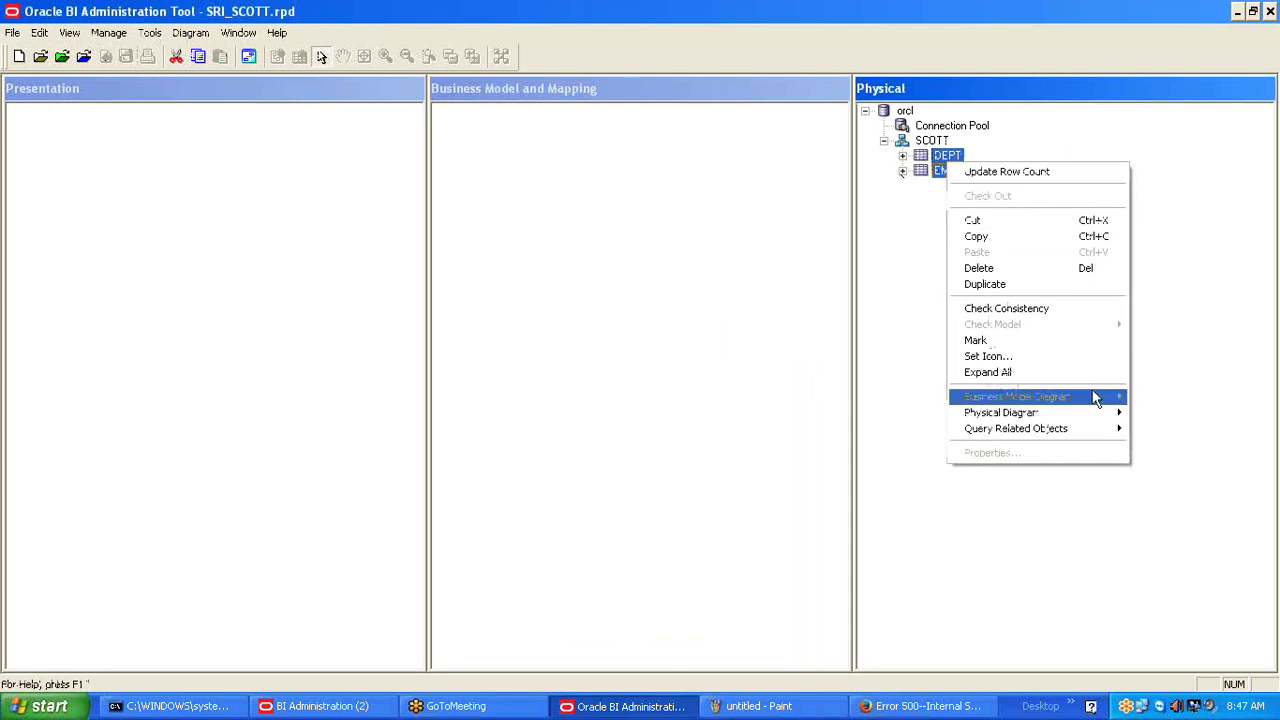
{"action": "mouse_move", "coordinate": [1008, 413]}
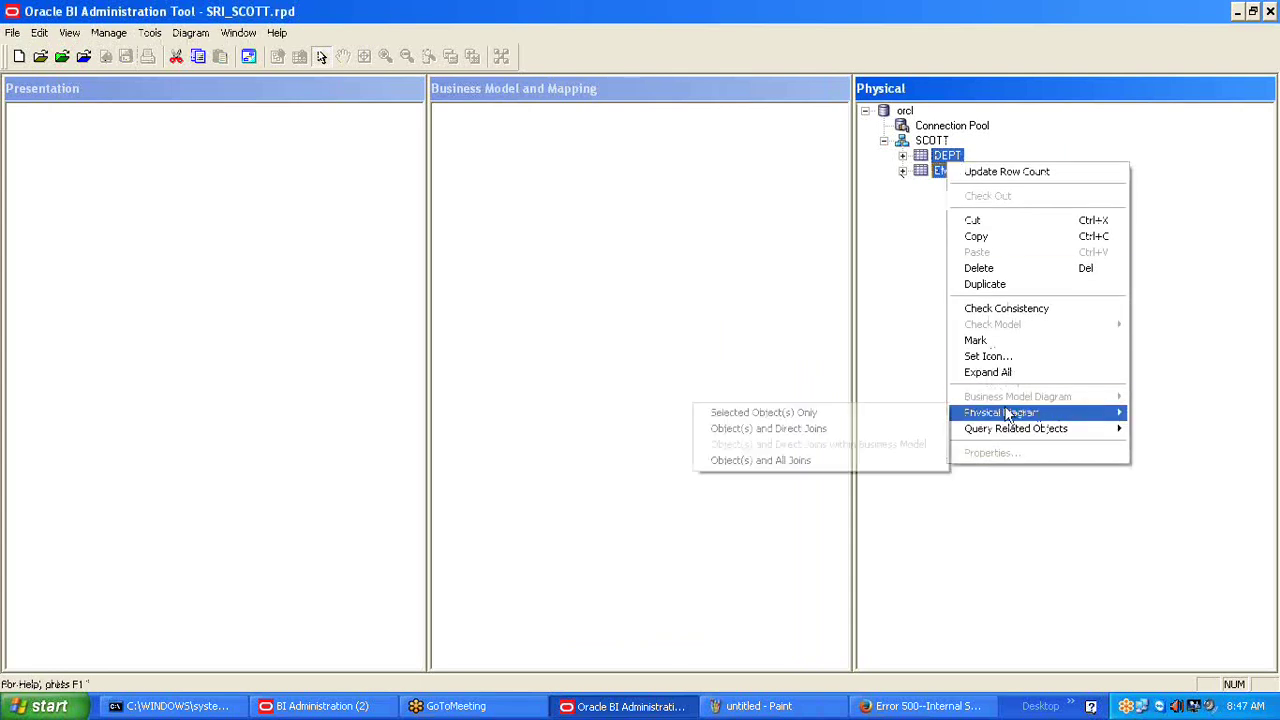
{"action": "left_click", "coordinate": [736, 414]}
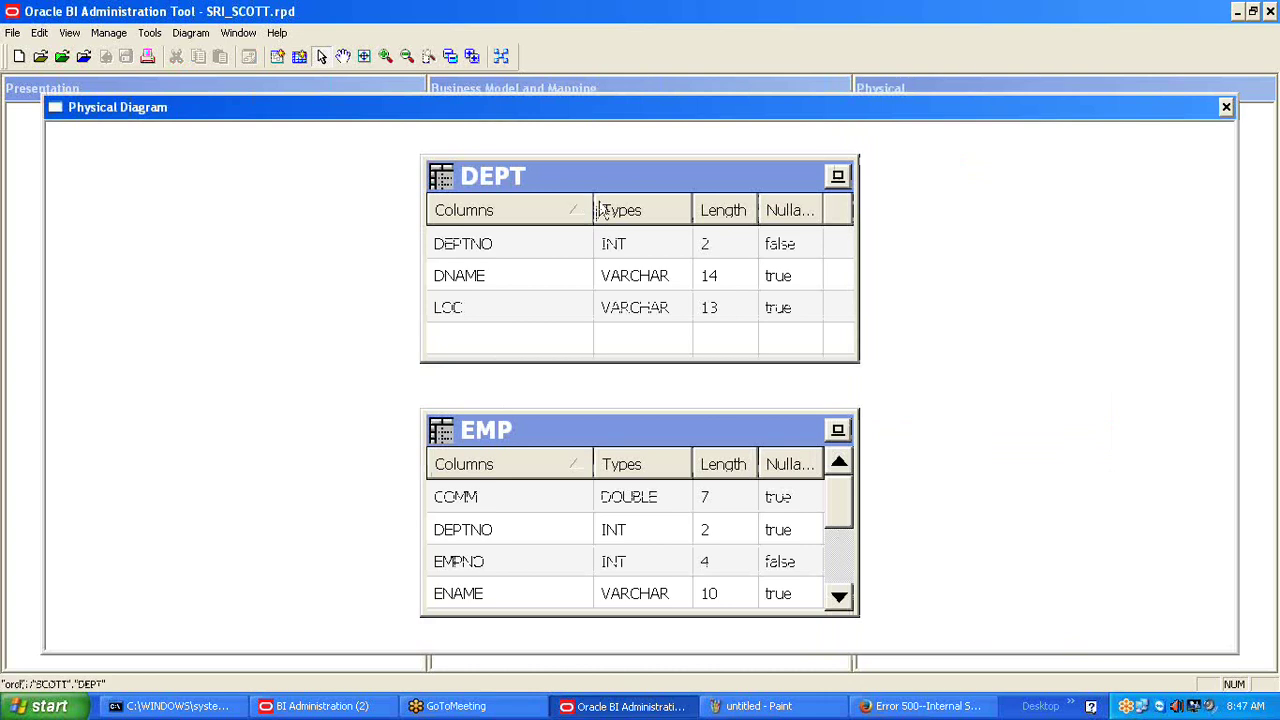
Arrange DEPT and EMP side by side in the physical diagram to check for a join, and close the diagram.
{"action": "left_click_drag", "start_coordinate": [623, 450], "coordinate": [835, 484]}
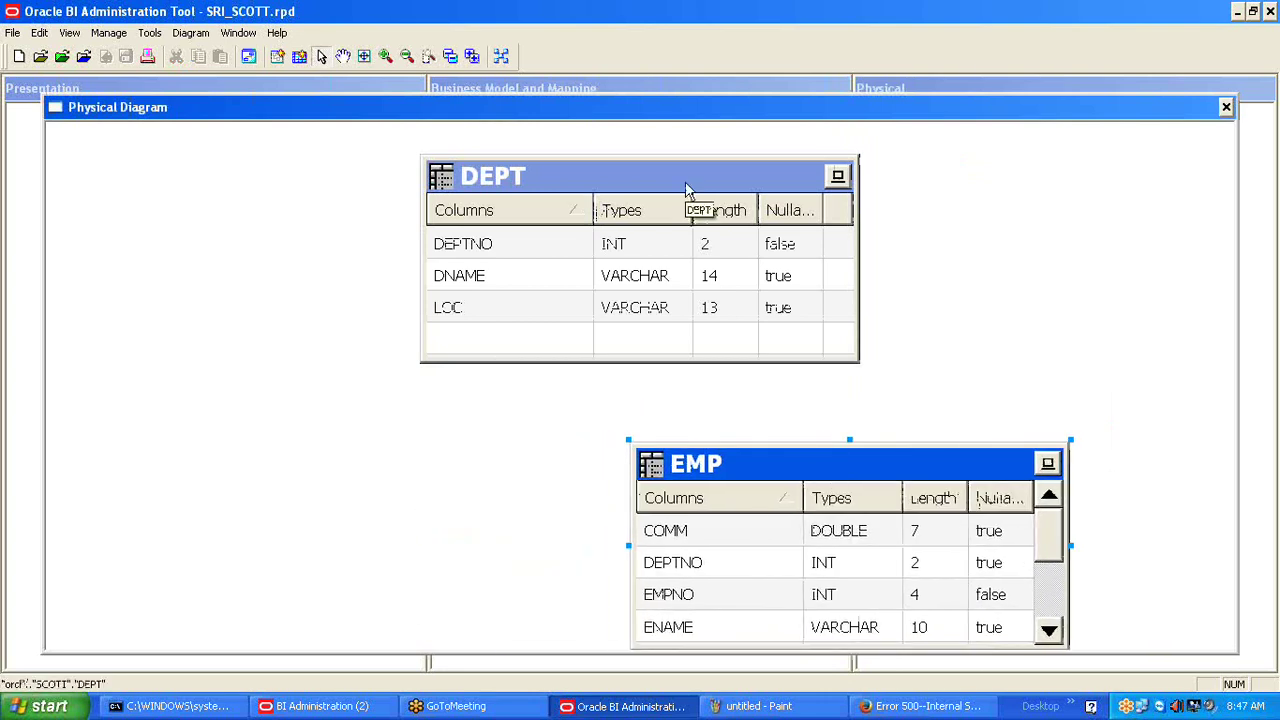
{"action": "left_click_drag", "start_coordinate": [689, 194], "coordinate": [328, 257]}
{"action": "left_click_drag", "start_coordinate": [787, 479], "coordinate": [890, 323]}
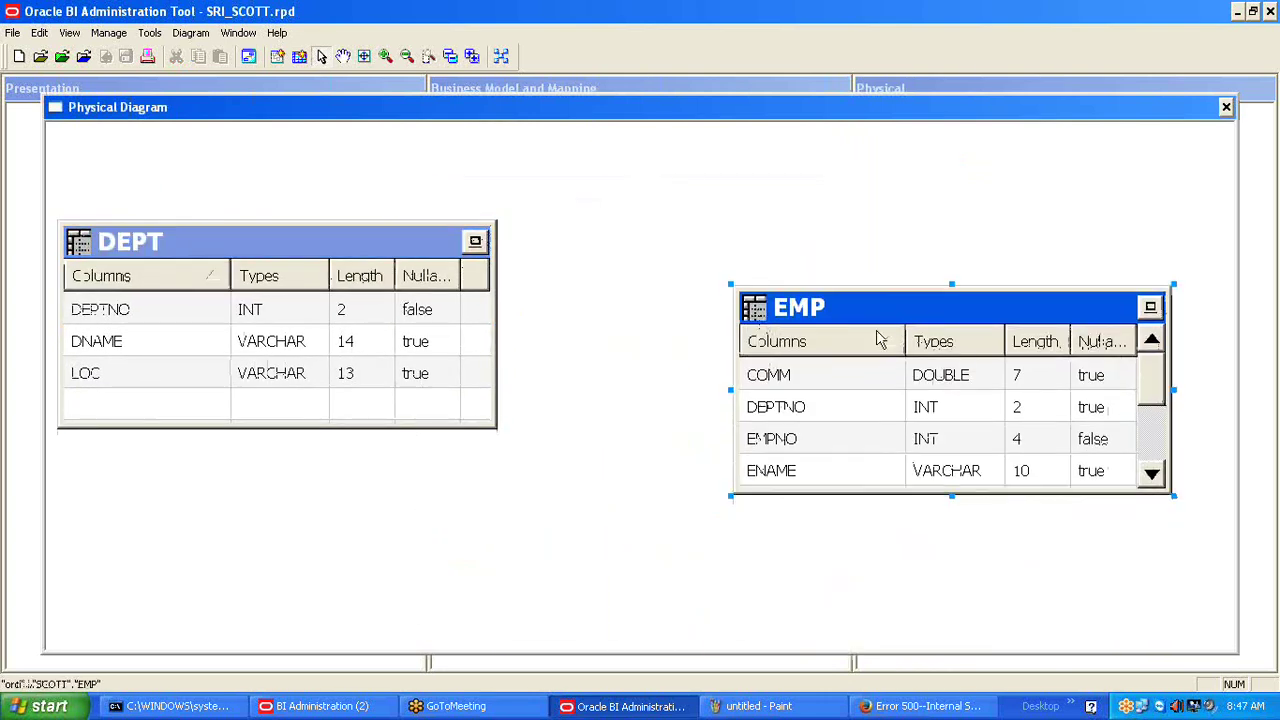
{"action": "left_click", "coordinate": [1226, 108]}
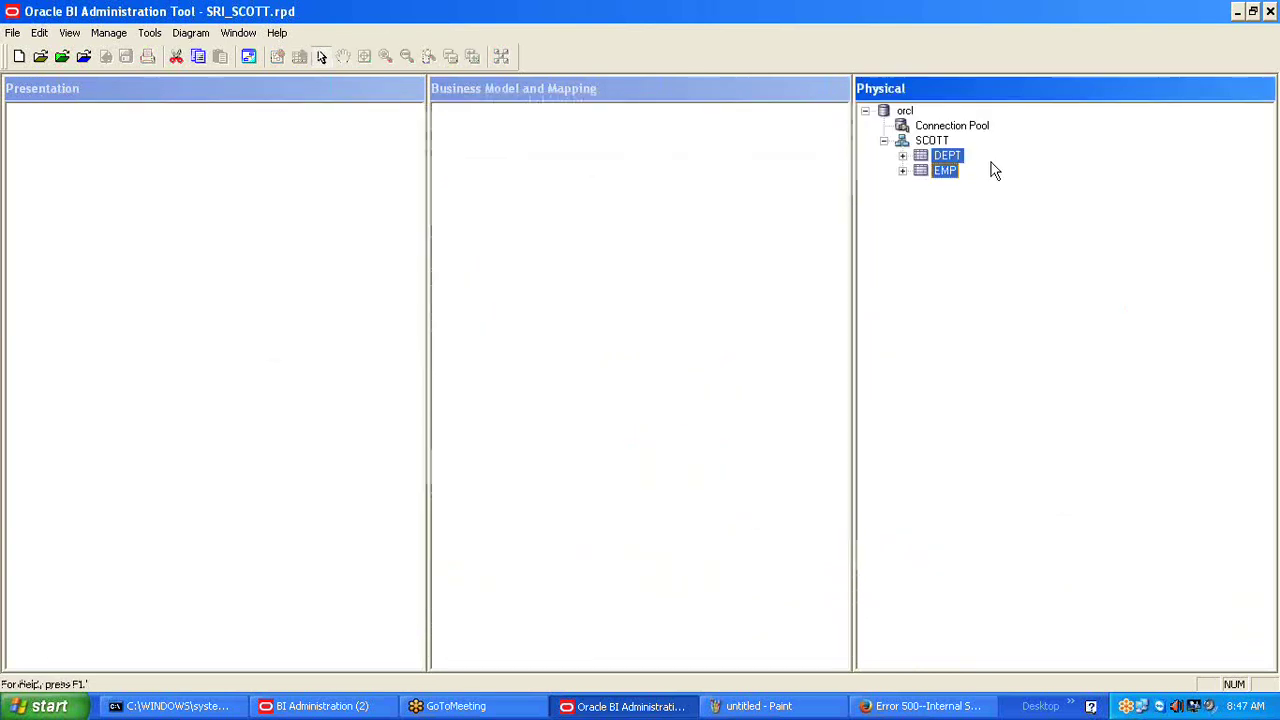
Check the DEPTNO key in DEPT and the EMPNO key in EMP, and collapse both tables.
{"action": "left_click", "coordinate": [902, 157]}
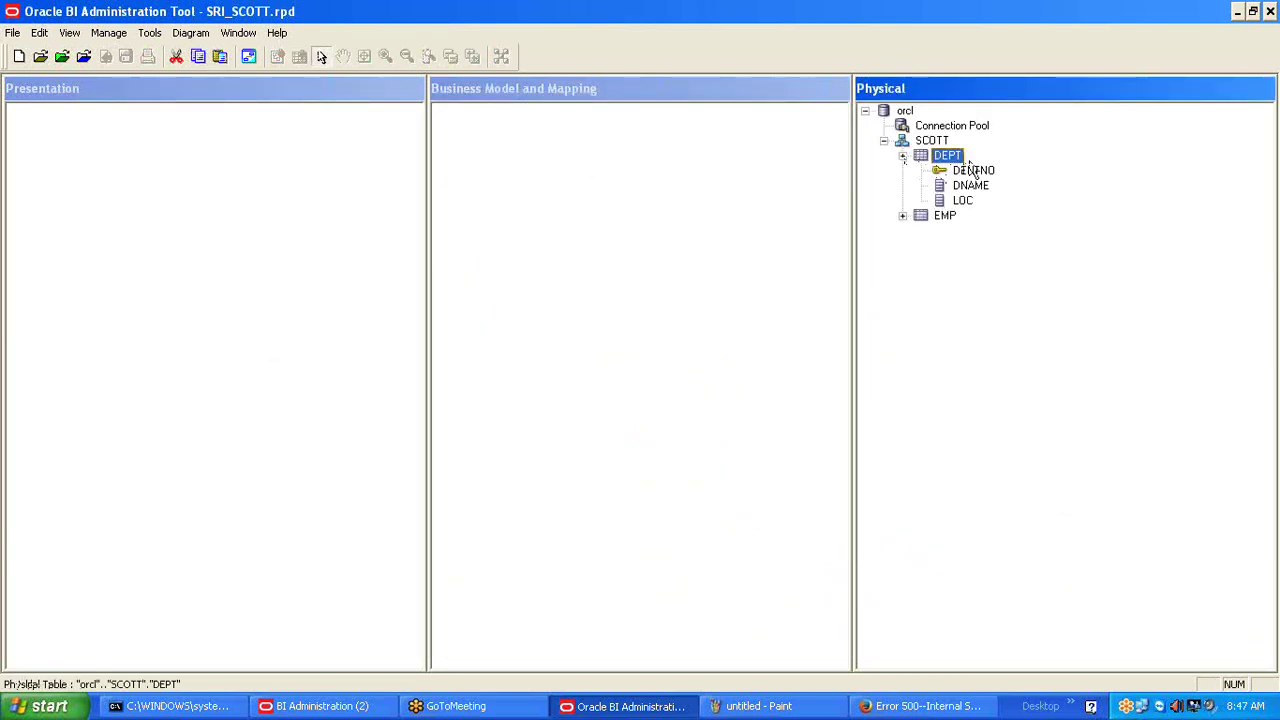
{"action": "left_click", "coordinate": [970, 172]}
{"action": "left_click", "coordinate": [903, 216]}
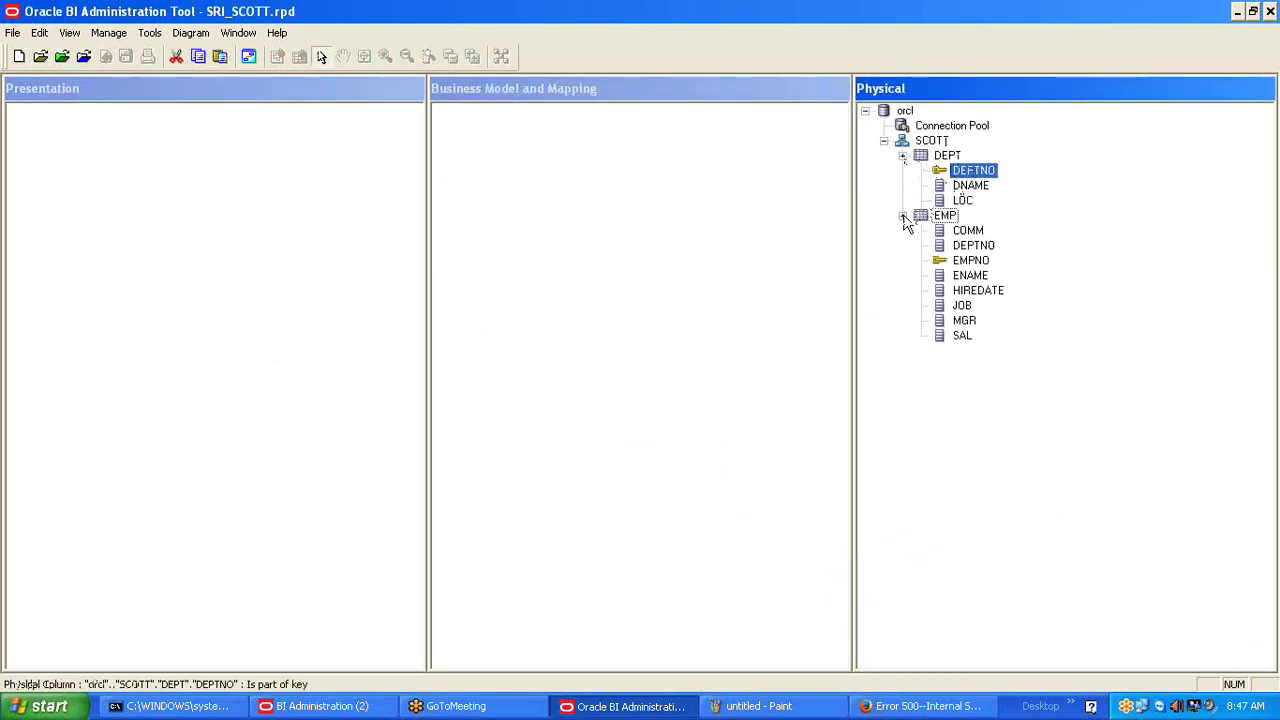
{"action": "left_click", "coordinate": [966, 261]}
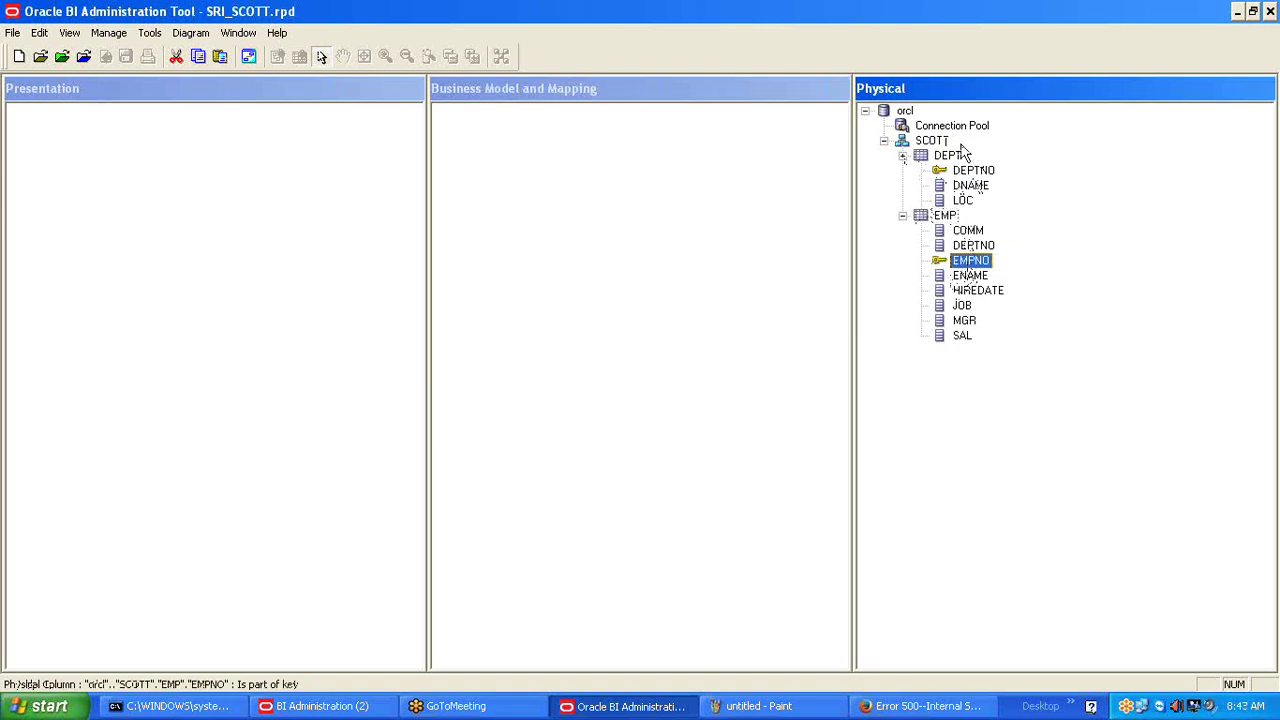
{"action": "left_click", "coordinate": [902, 157]}
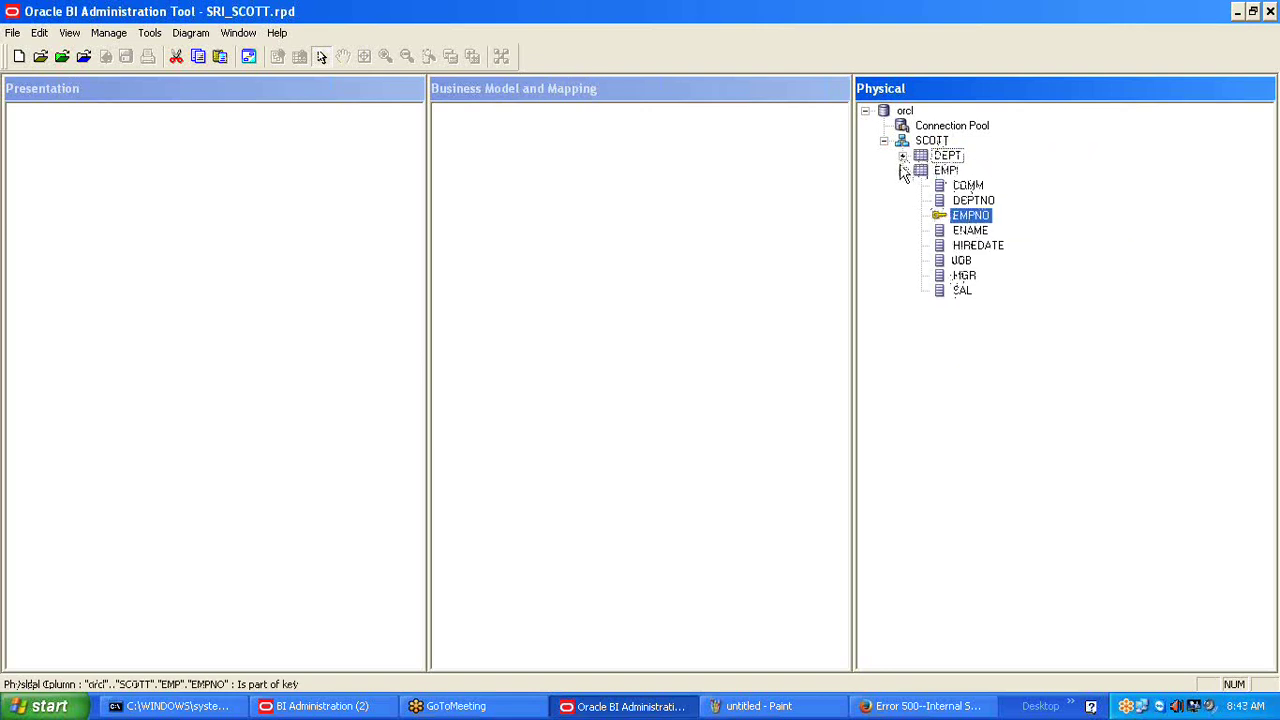
{"action": "left_click", "coordinate": [902, 172]}
Delete the DEPT and EMP tables from the SCOTT physical schema.
{"action": "left_click", "coordinate": [944, 158]}
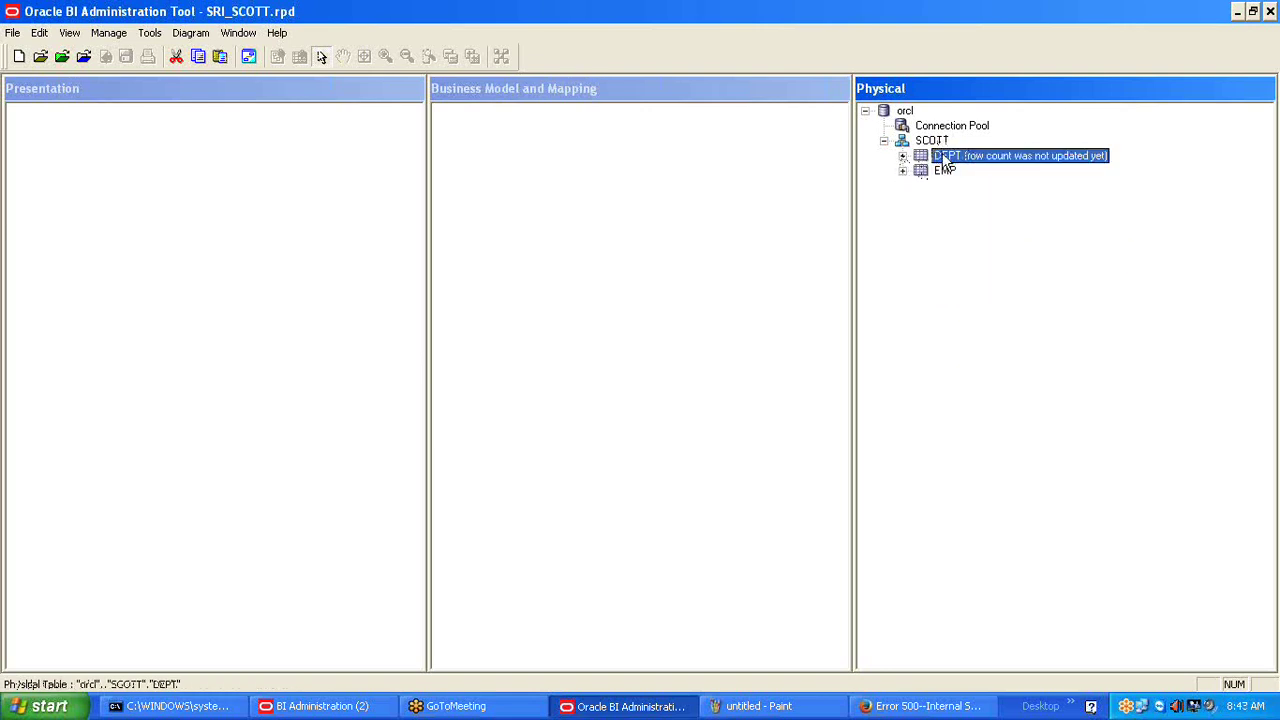
{"action": "left_click", "coordinate": [943, 171], "text": "ctrl"}
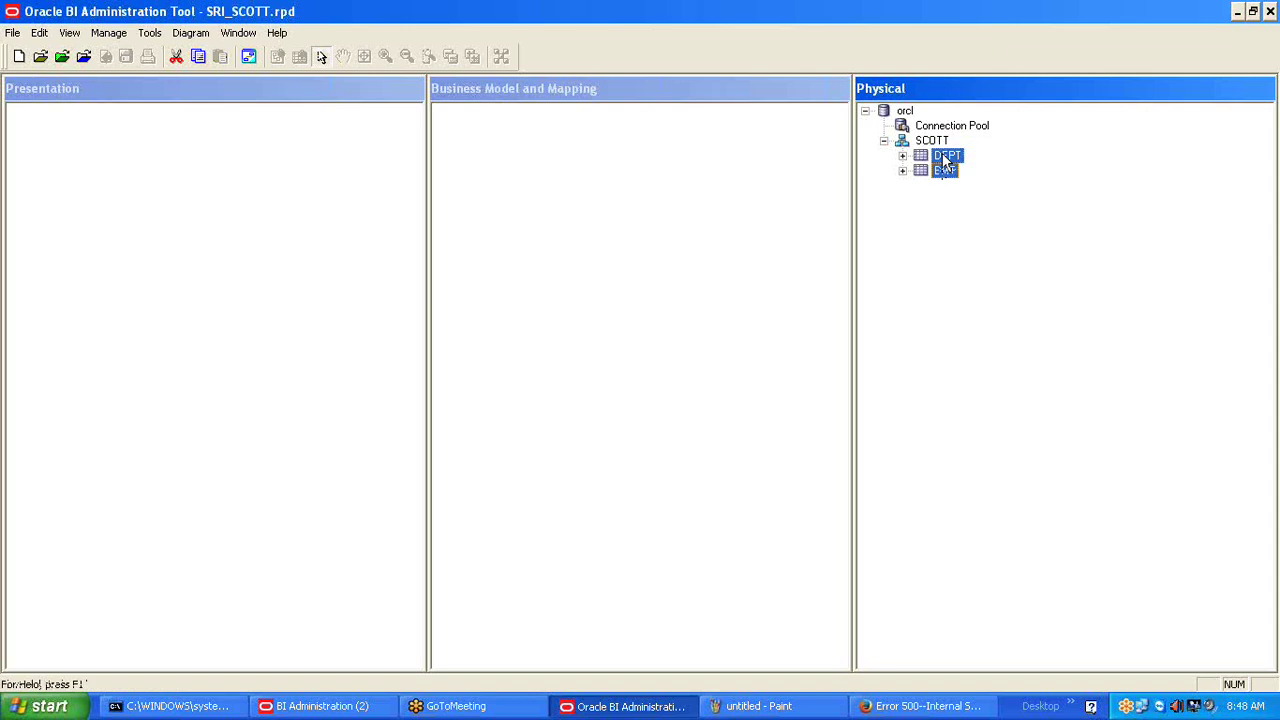
{"action": "key", "text": "Delete"}
{"action": "key", "text": "Return"}
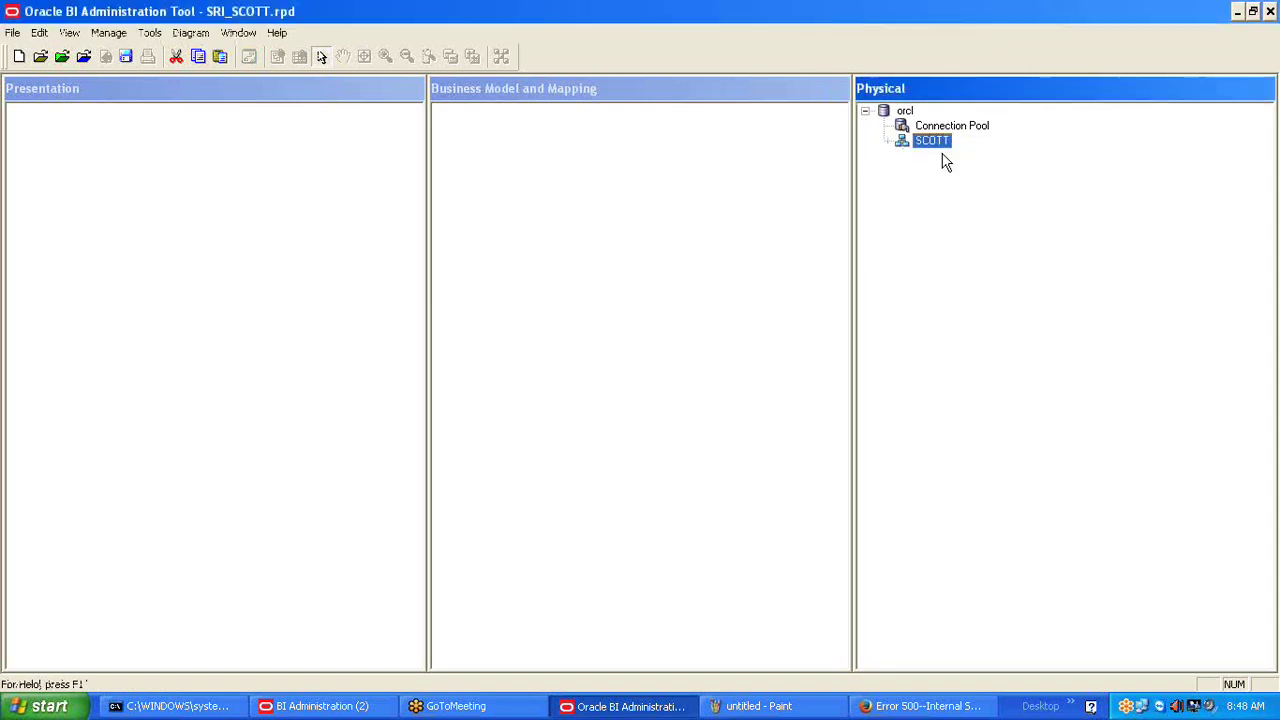
Start a metadata import from the orcl connection pool with only Tables as the metadata type, excluding keys and foreign keys.
{"action": "right_click", "coordinate": [955, 127]}
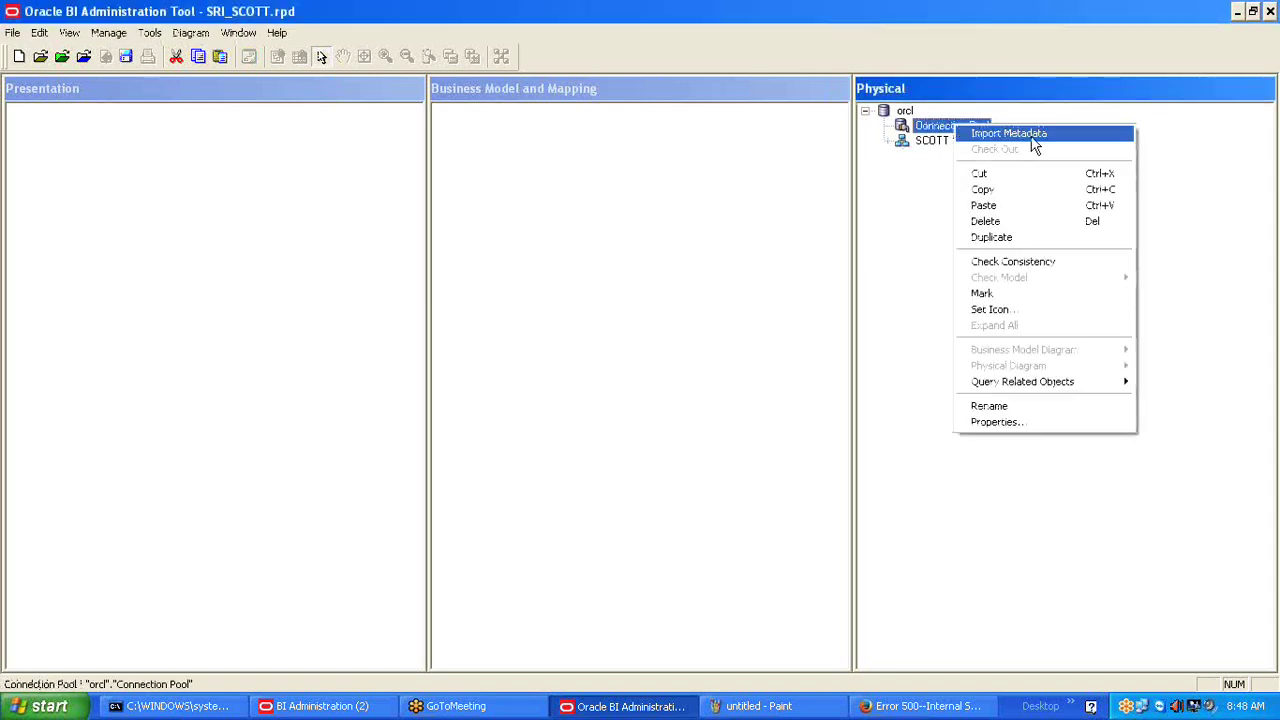
{"action": "left_click", "coordinate": [1008, 134]}
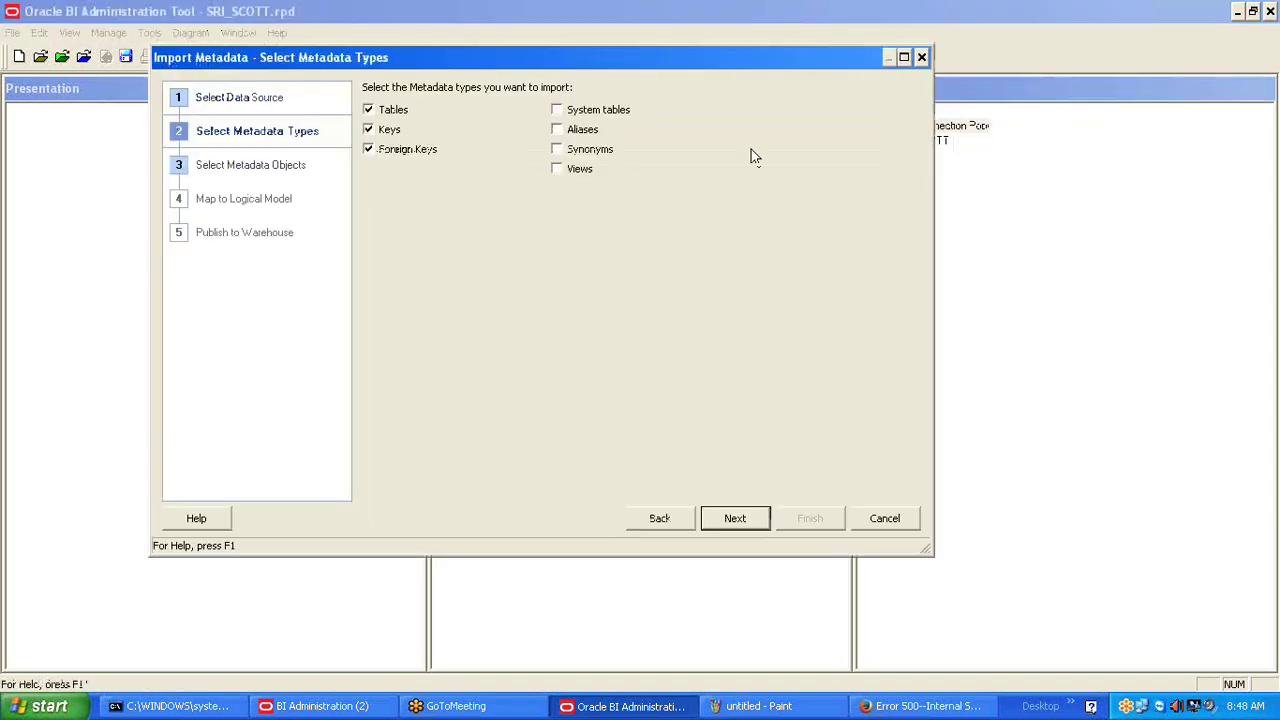
{"action": "left_click", "coordinate": [369, 131]}
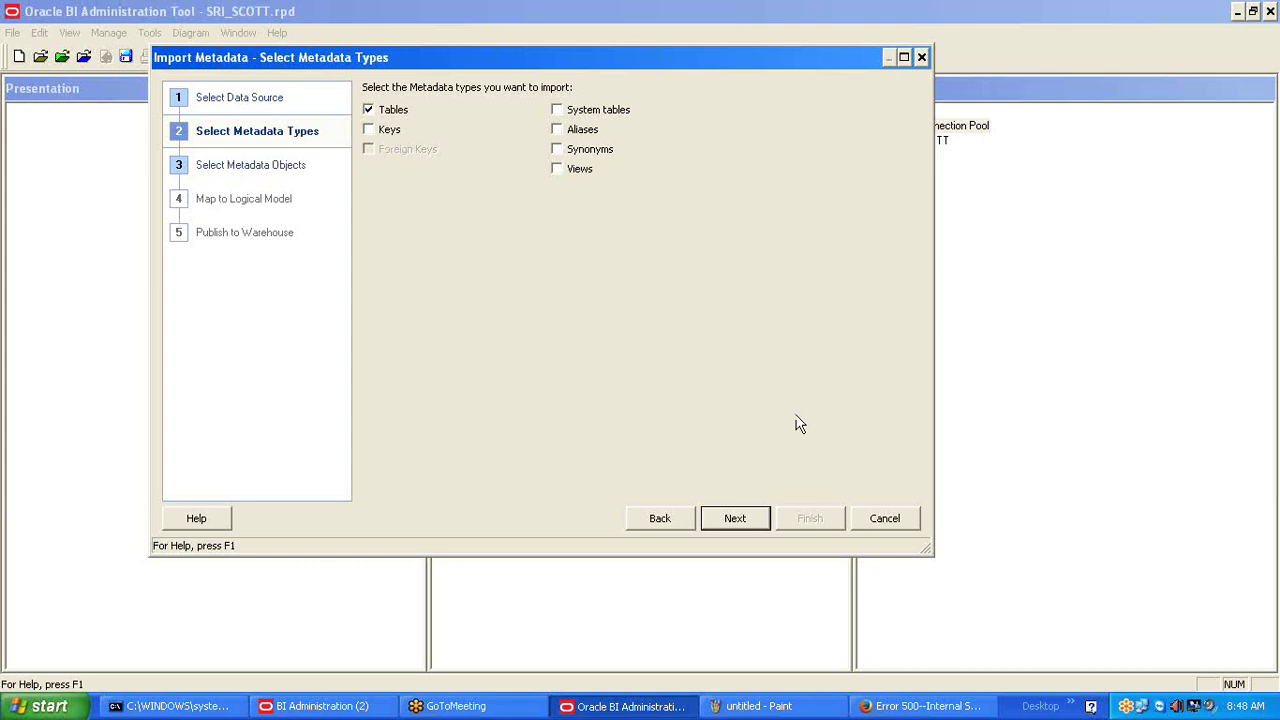
{"action": "left_click", "coordinate": [733, 518]}
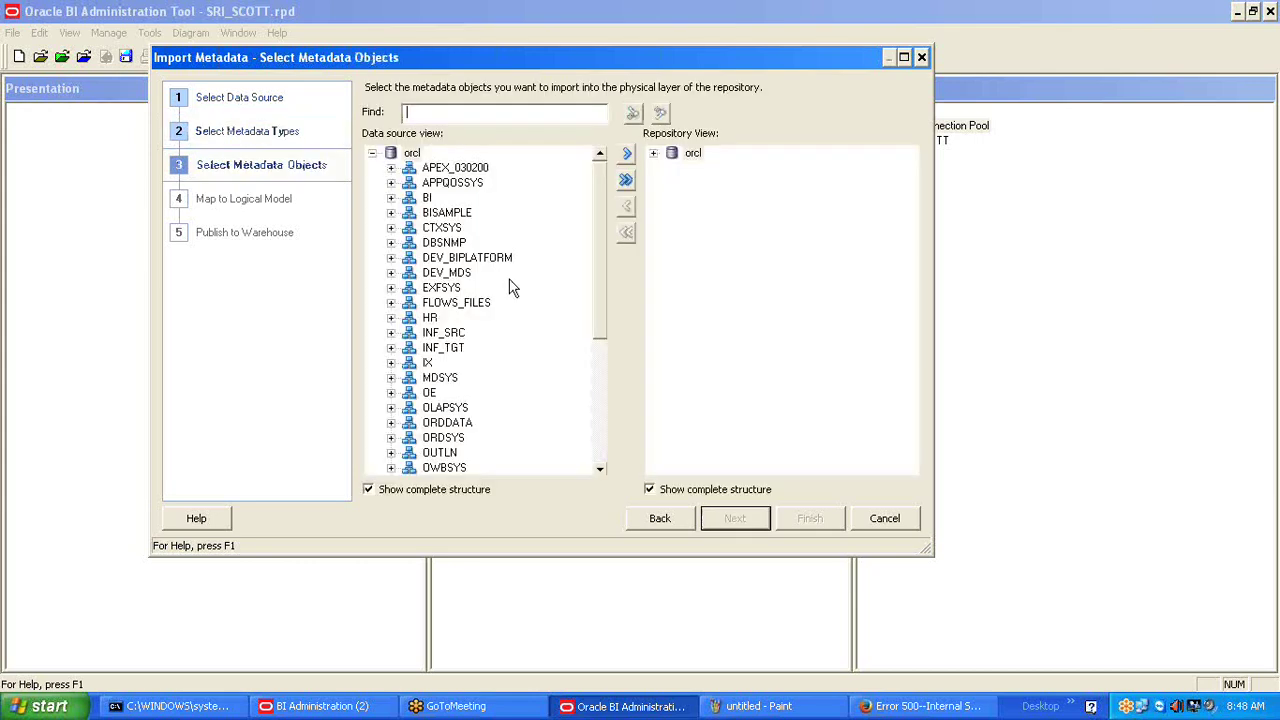
Add the SCOTT schema's DEPT and EMP tables to the repository view and finish the import.
{"action": "left_click_drag", "start_coordinate": [606, 248], "coordinate": [603, 358]}
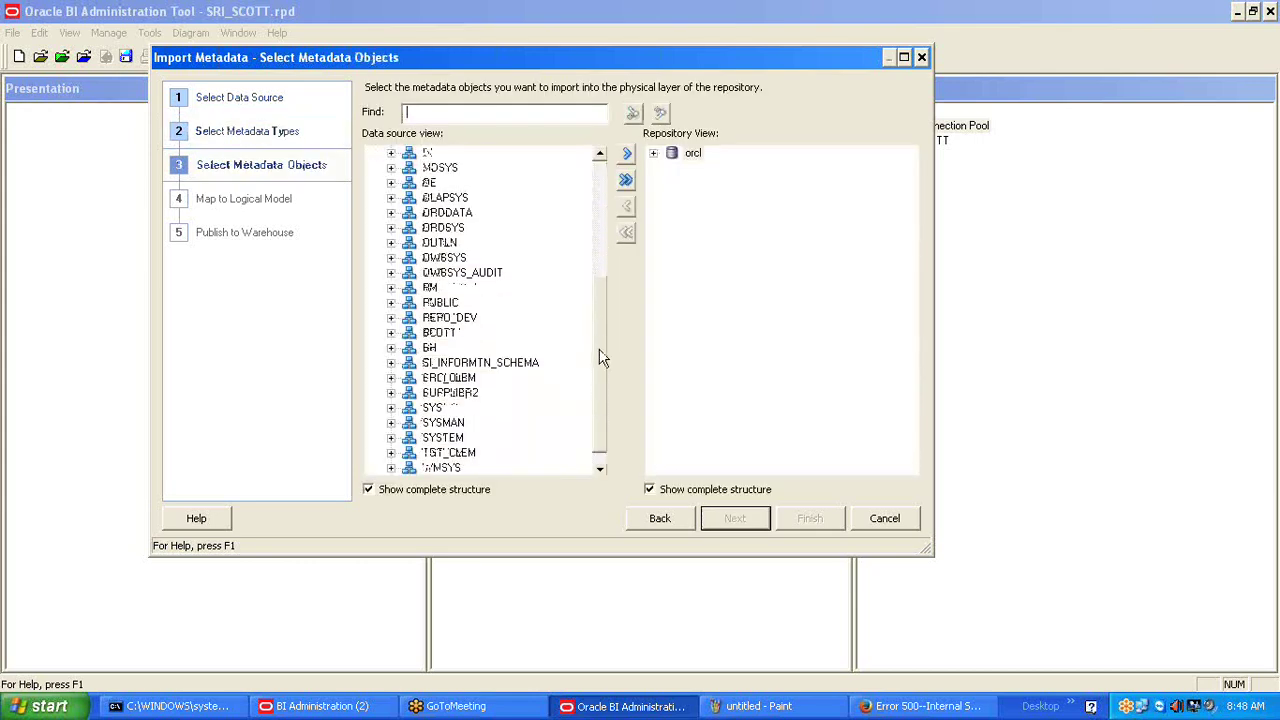
{"action": "left_click", "coordinate": [432, 333]}
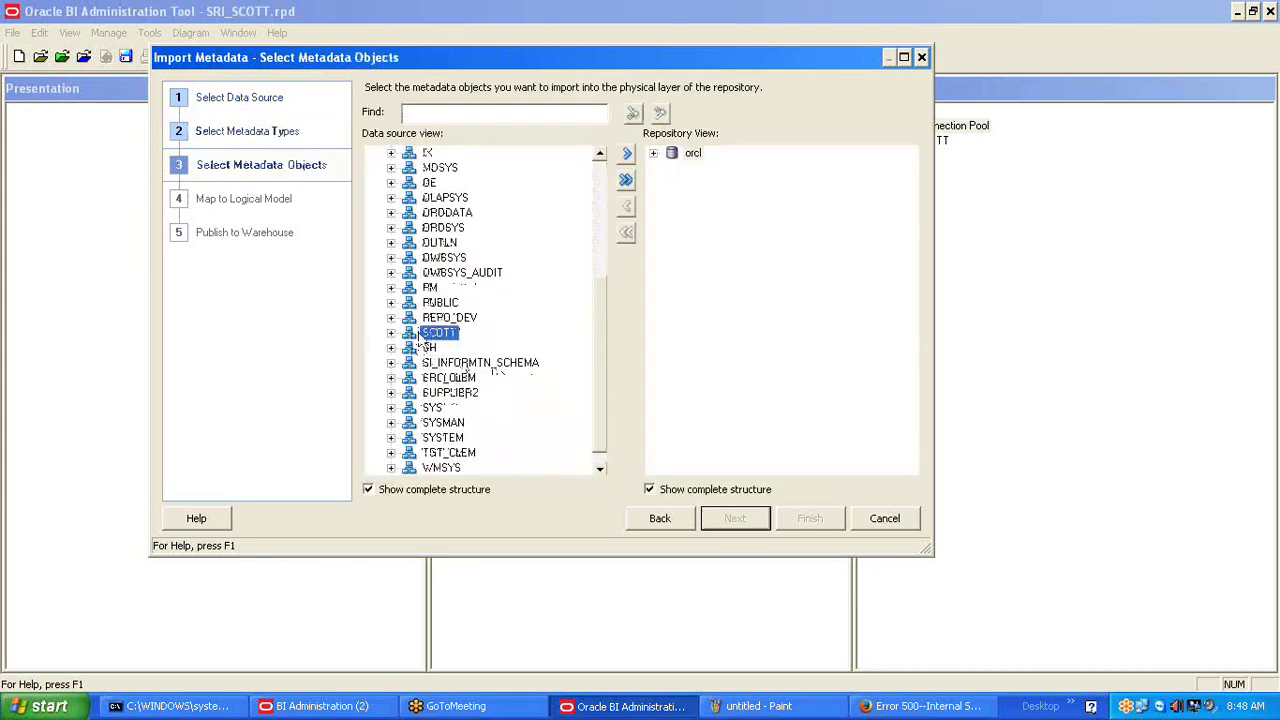
{"action": "left_click", "coordinate": [391, 333]}
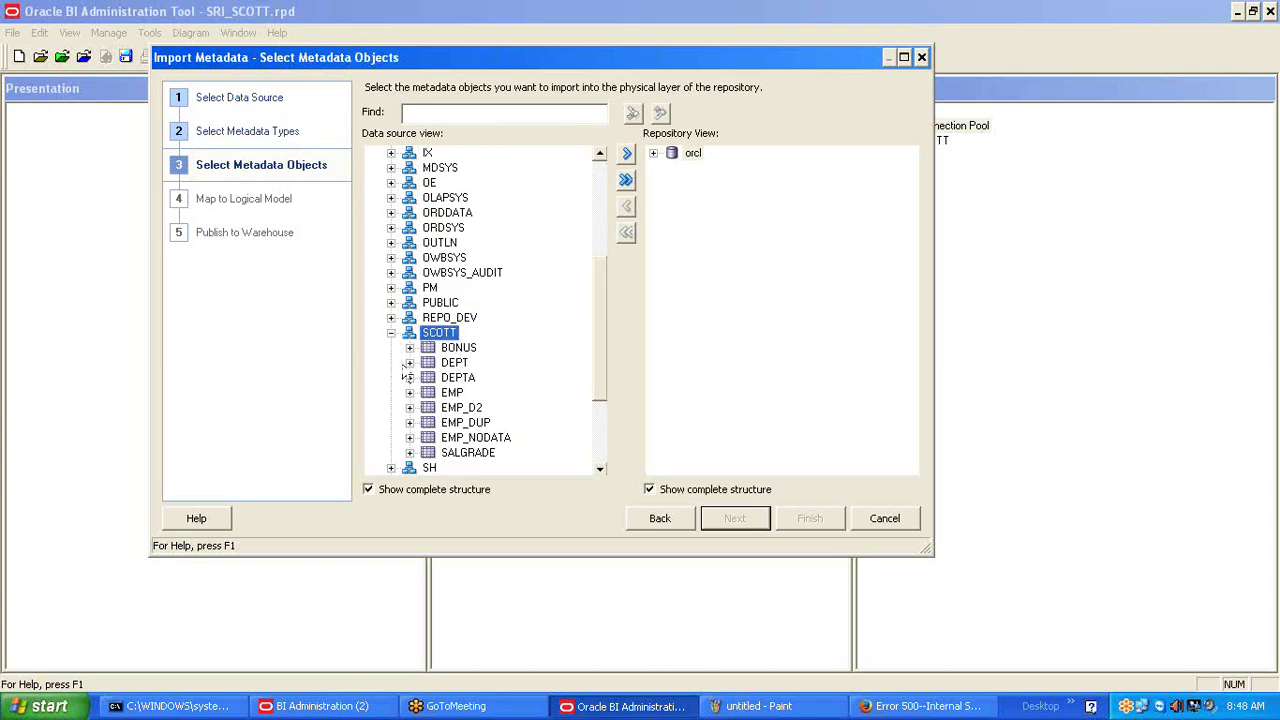
{"action": "left_click", "coordinate": [462, 370]}
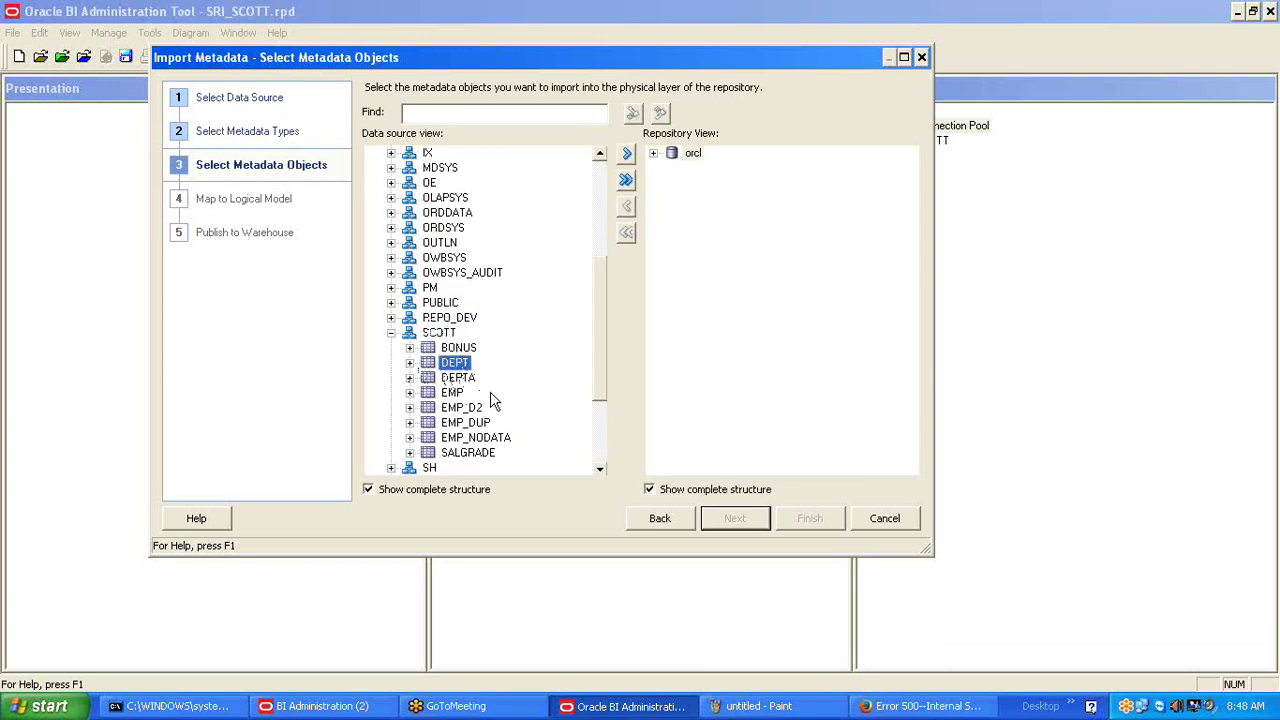
{"action": "left_click", "coordinate": [458, 396], "text": "ctrl"}
{"action": "left_click", "coordinate": [627, 156]}
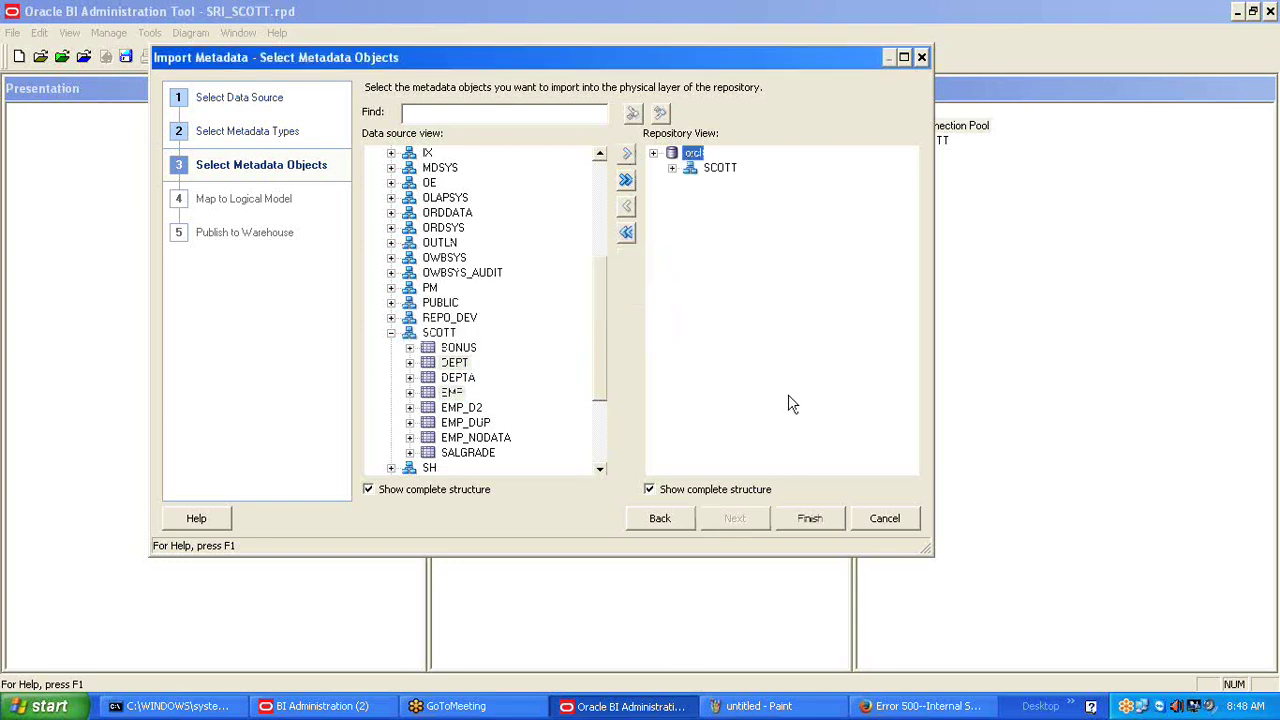
{"action": "left_click", "coordinate": [818, 524]}
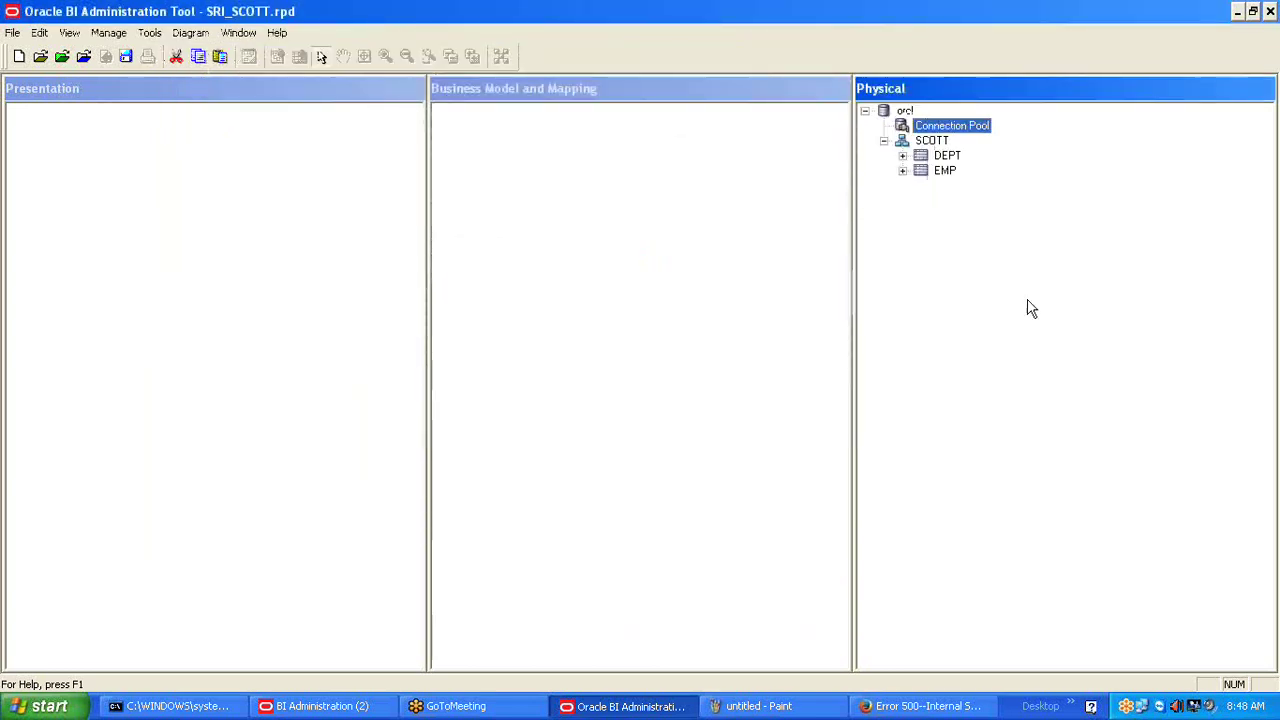
Expand the re-imported DEPT and EMP tables and check whether their columns, including EMPNO, are marked as keys.
{"action": "left_click", "coordinate": [903, 158]}
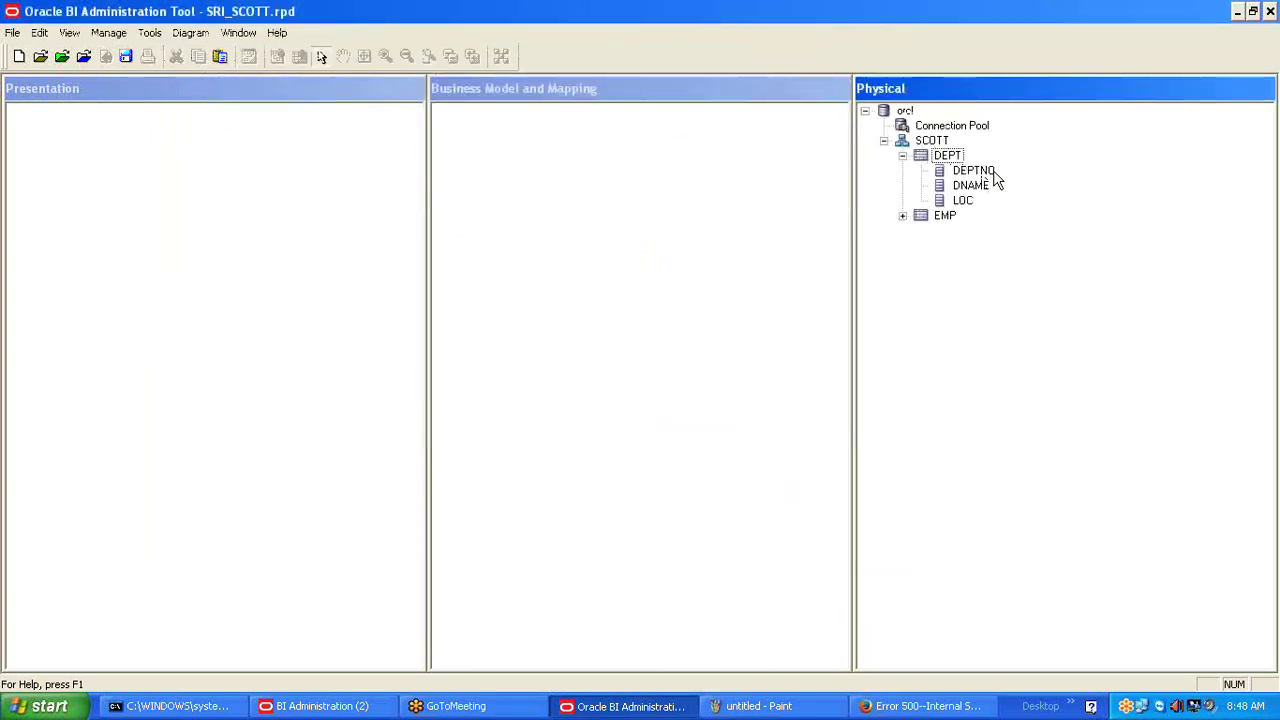
{"action": "left_click", "coordinate": [903, 216]}
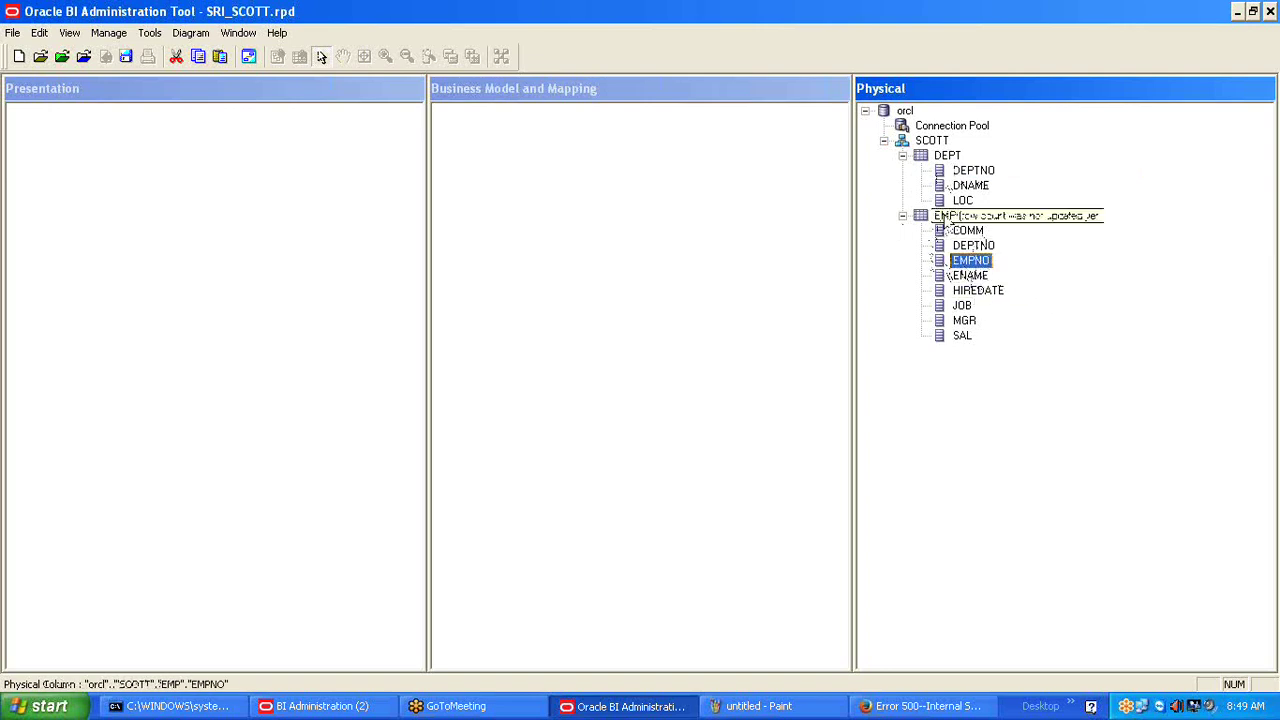
{"action": "left_click", "coordinate": [955, 262]}
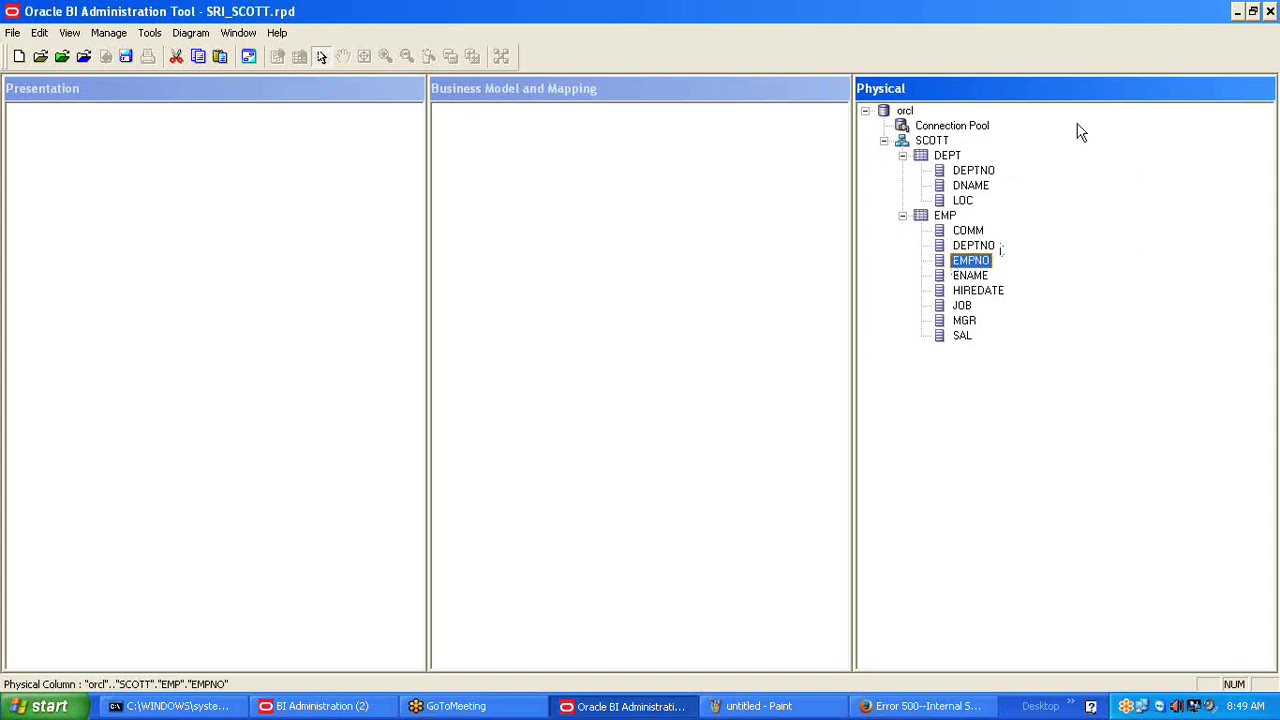
View the data of the DEPT table, look over its rows, and close the data view.
{"action": "left_click", "coordinate": [941, 159]}
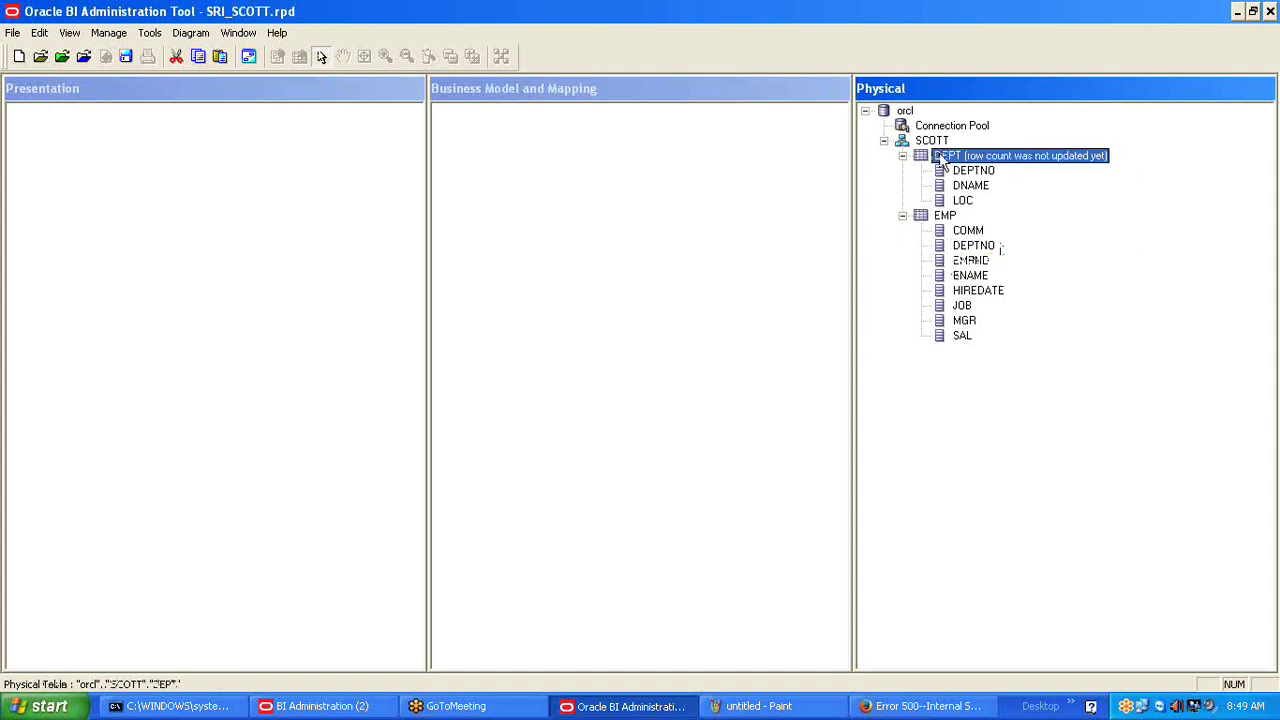
{"action": "right_click", "coordinate": [941, 160]}
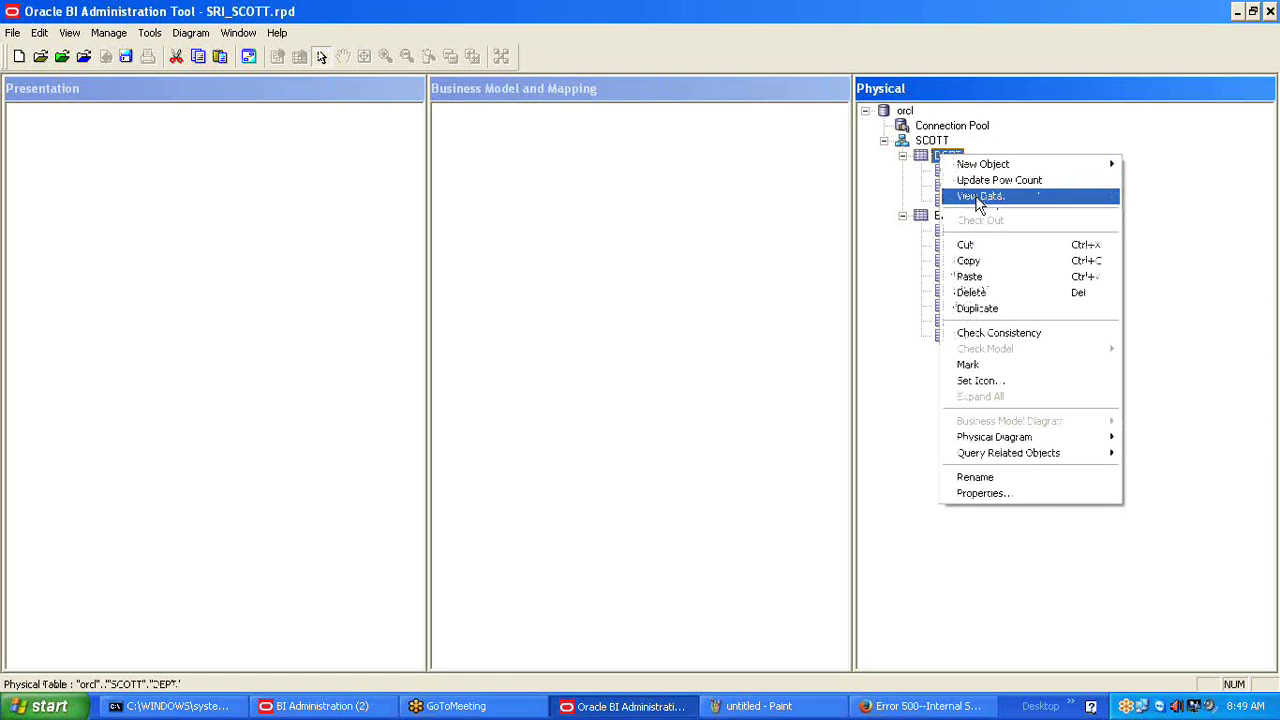
{"action": "left_click", "coordinate": [980, 199]}
{"action": "left_click", "coordinate": [145, 168]}
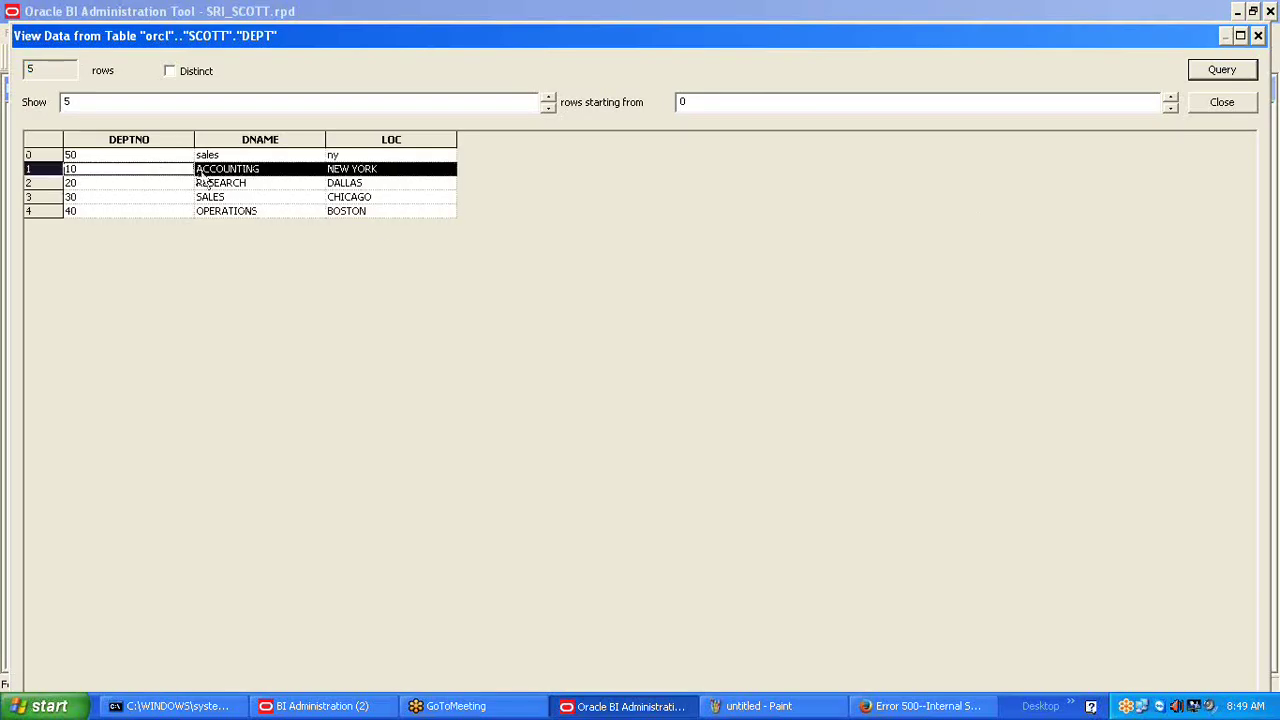
{"action": "left_click", "coordinate": [243, 184]}
{"action": "left_click", "coordinate": [1221, 103]}
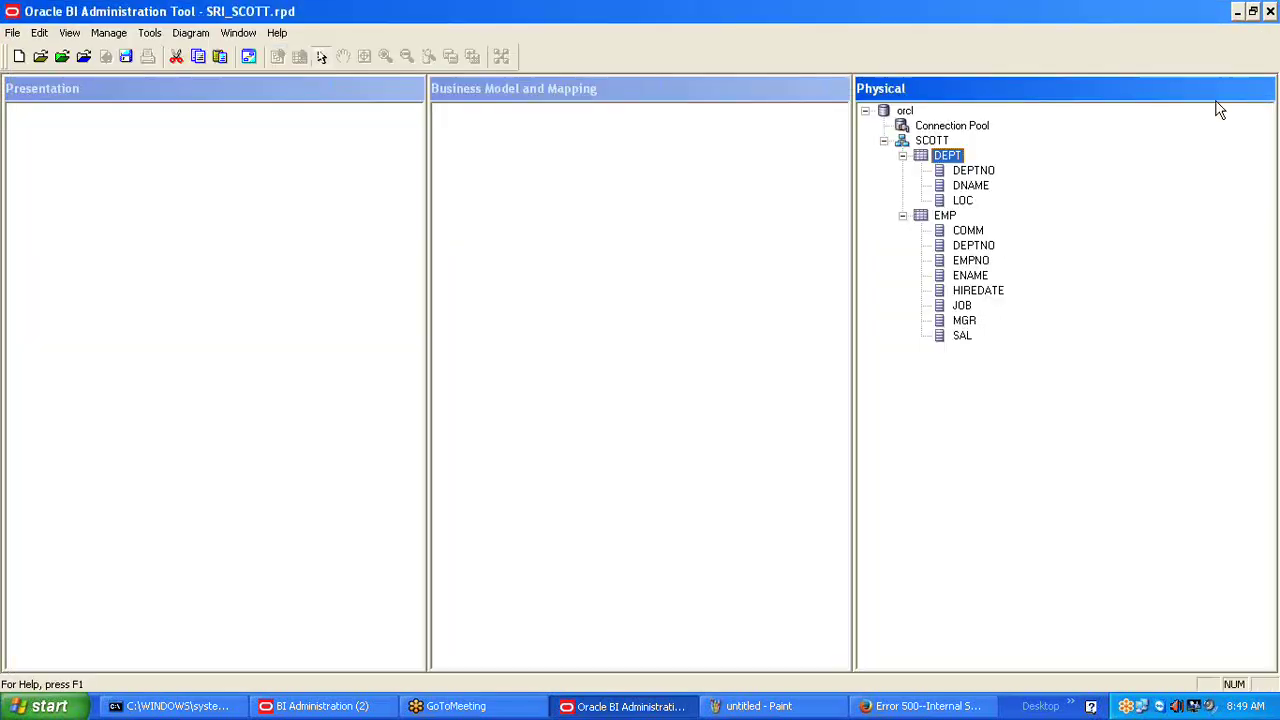
View the data of the EMP table and close the data view.
{"action": "right_click", "coordinate": [947, 219]}
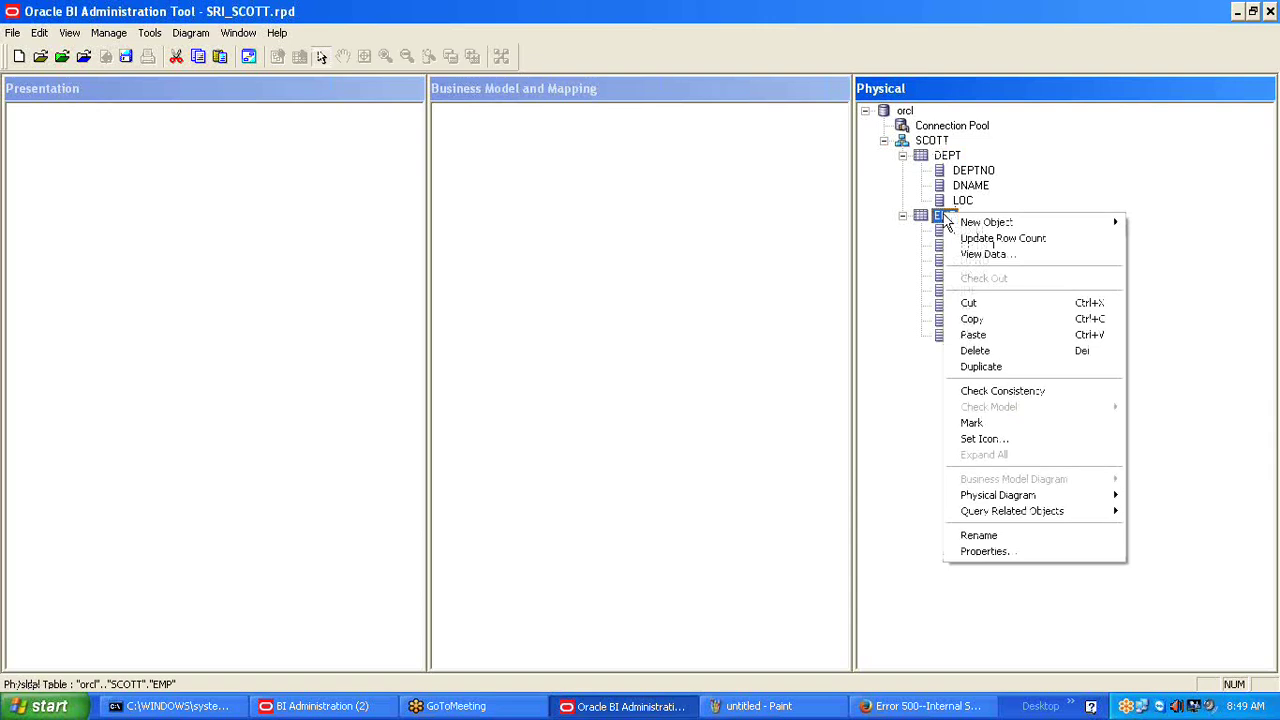
{"action": "left_click", "coordinate": [1006, 254]}
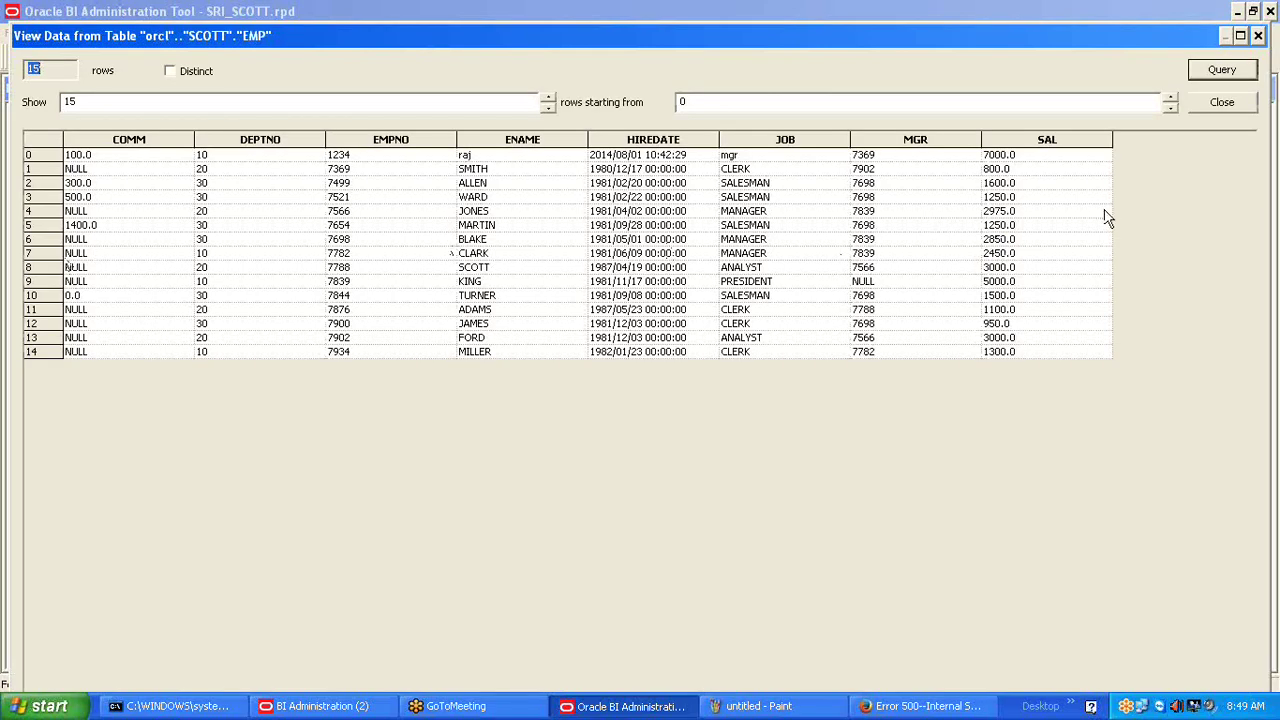
{"action": "left_click", "coordinate": [1238, 106]}
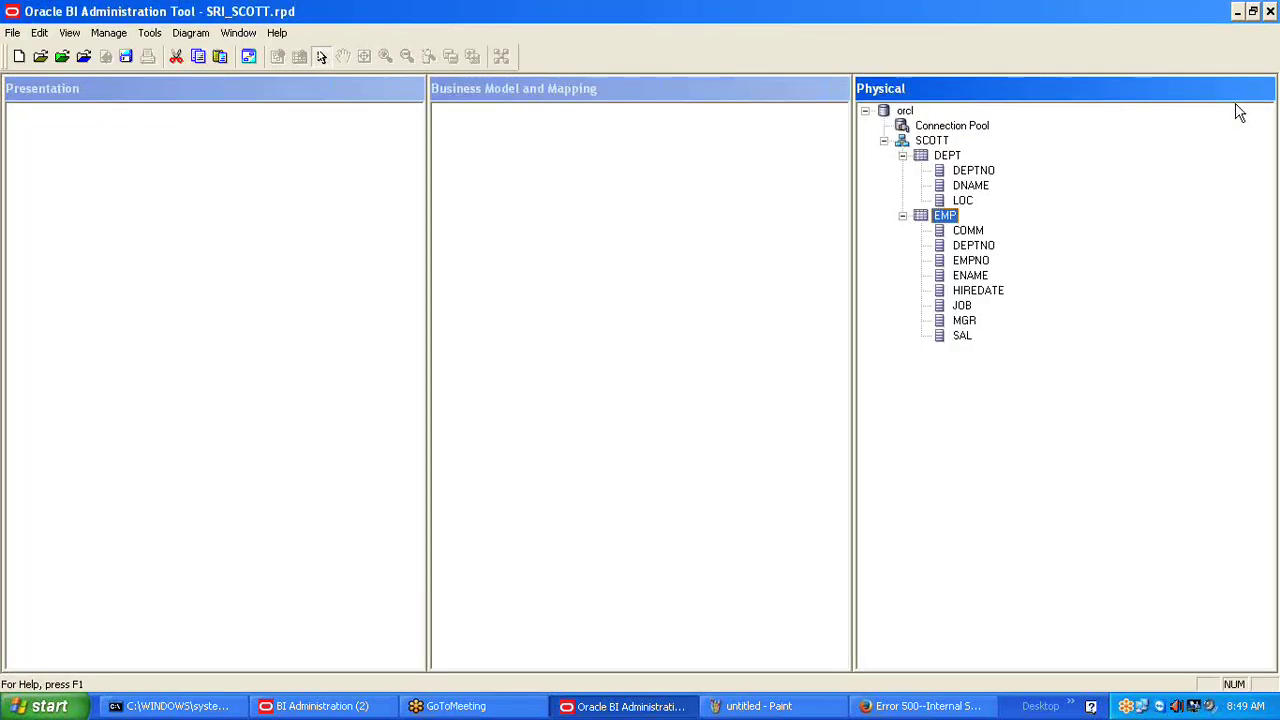
Compare the DEPTNO columns of the DEPT and EMP tables, and collapse both tables.
{"action": "left_click", "coordinate": [903, 156]}
{"action": "left_click", "coordinate": [903, 156]}
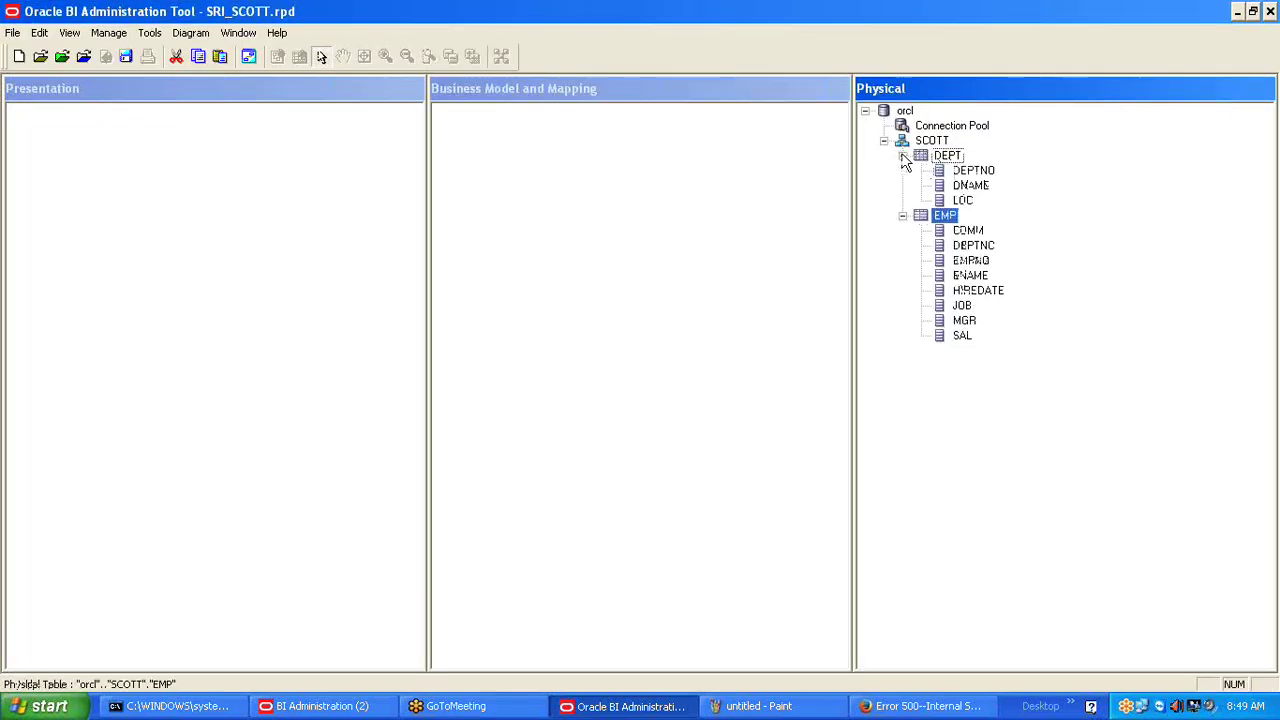
{"action": "left_click", "coordinate": [970, 172]}
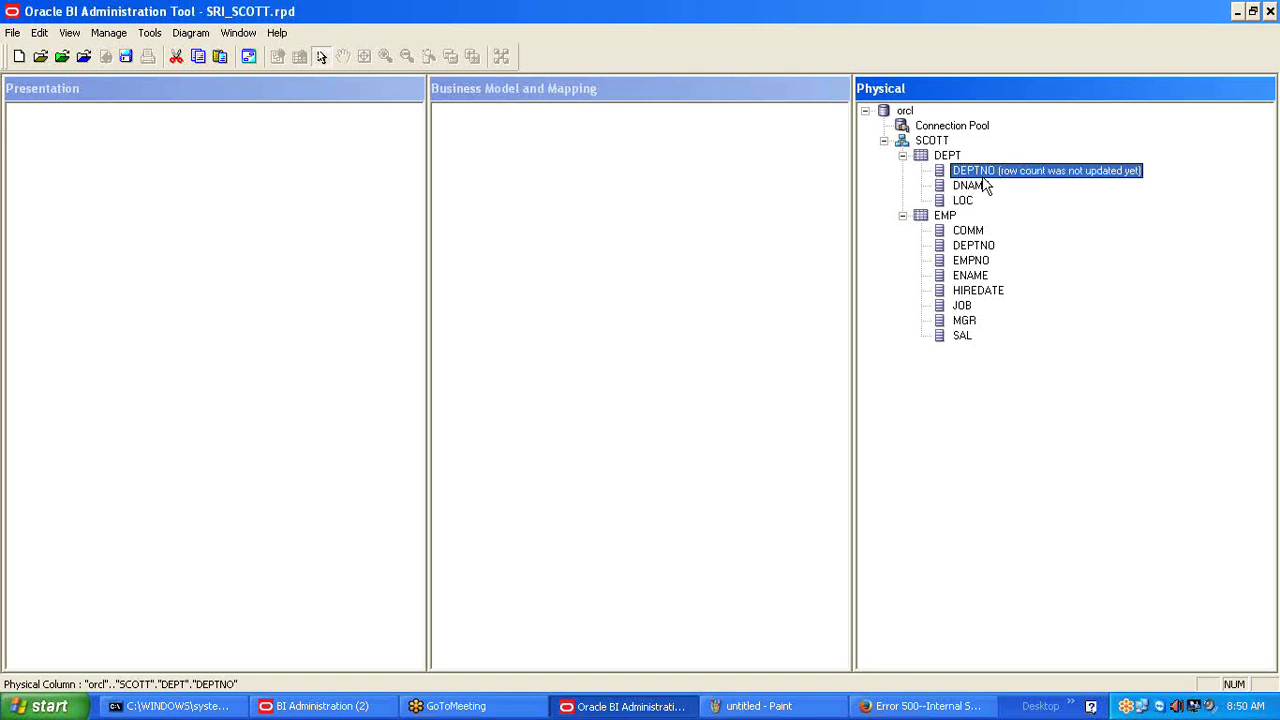
{"action": "left_click", "coordinate": [944, 219]}
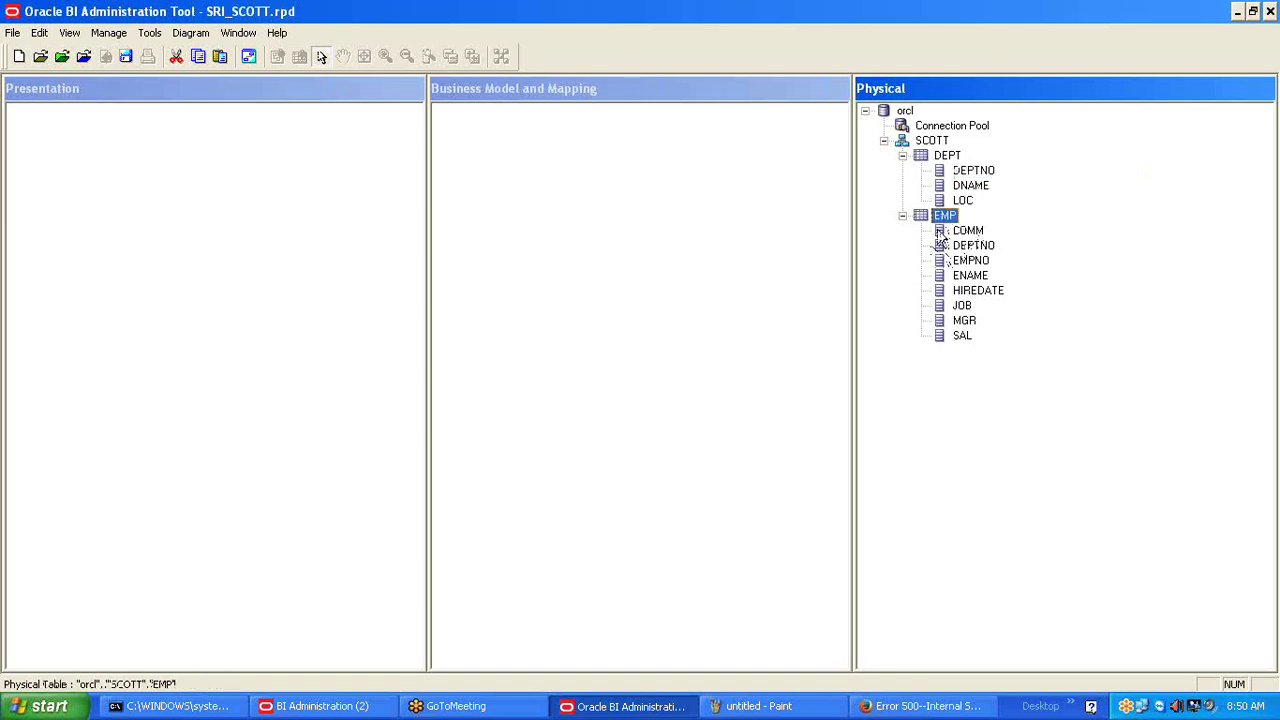
{"action": "left_click", "coordinate": [962, 231]}
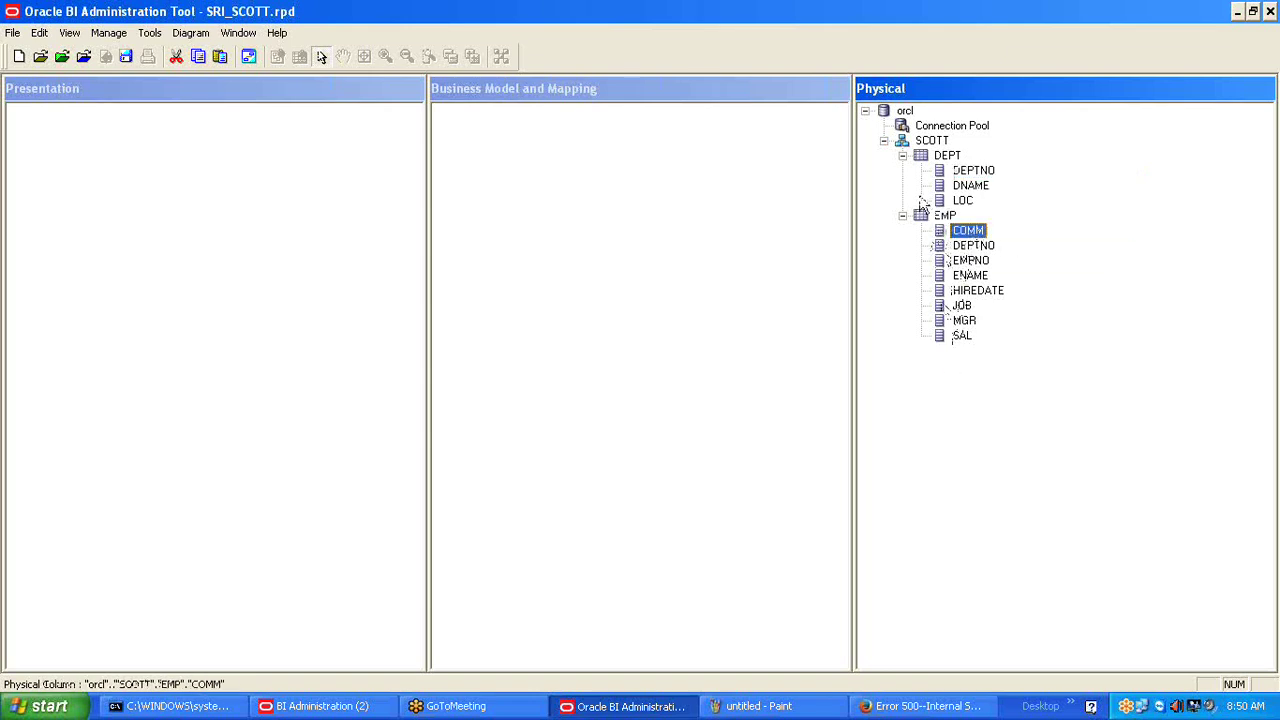
{"action": "left_click", "coordinate": [945, 216]}
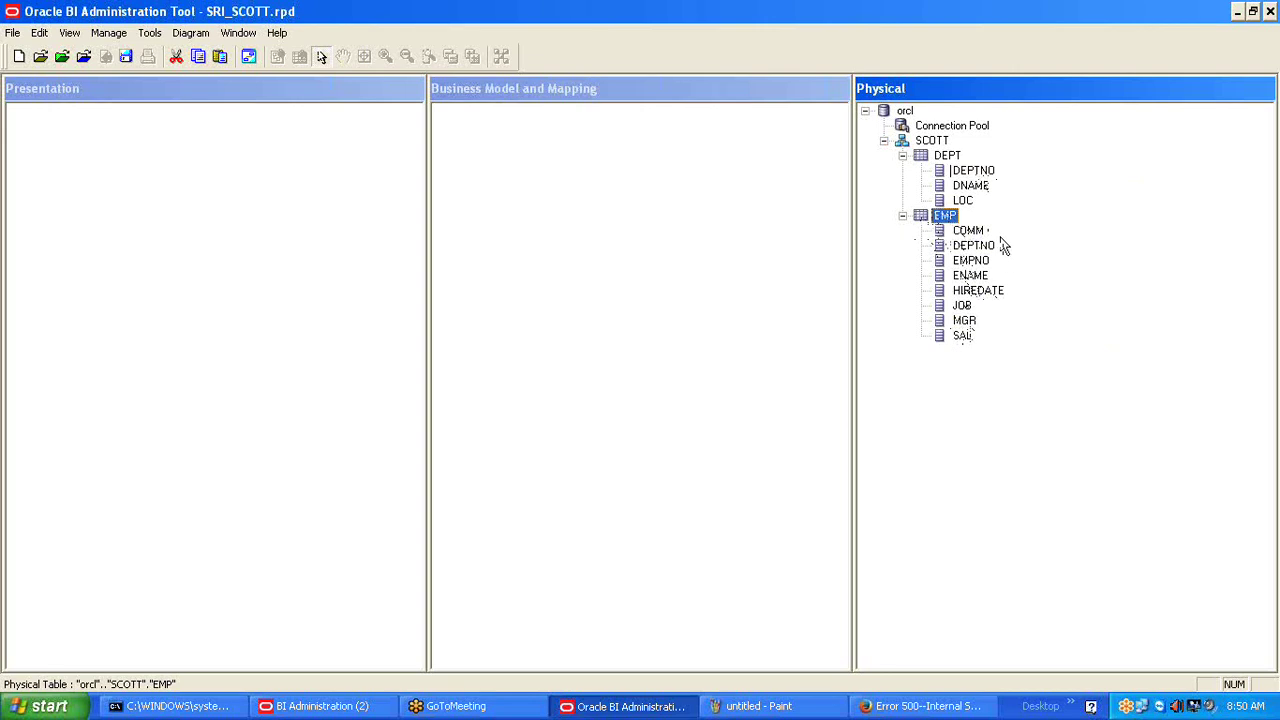
{"action": "left_click", "coordinate": [975, 246]}
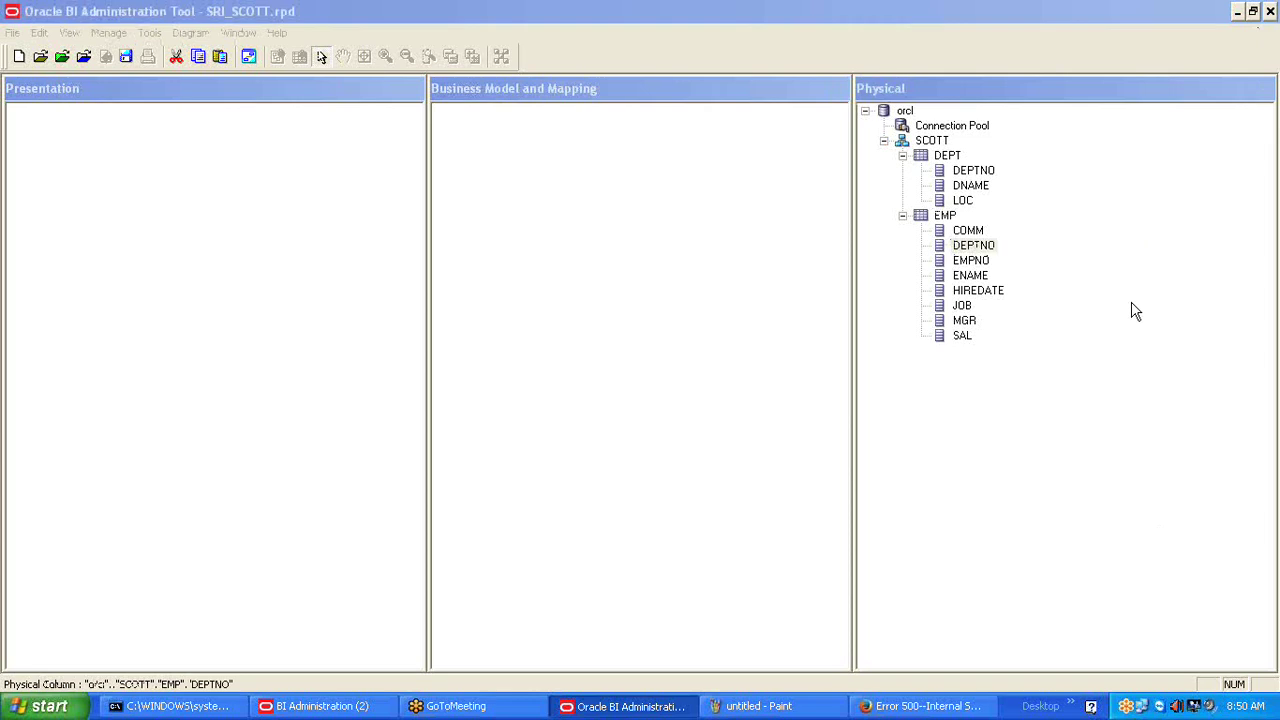
{"action": "left_click", "coordinate": [1020, 48]}
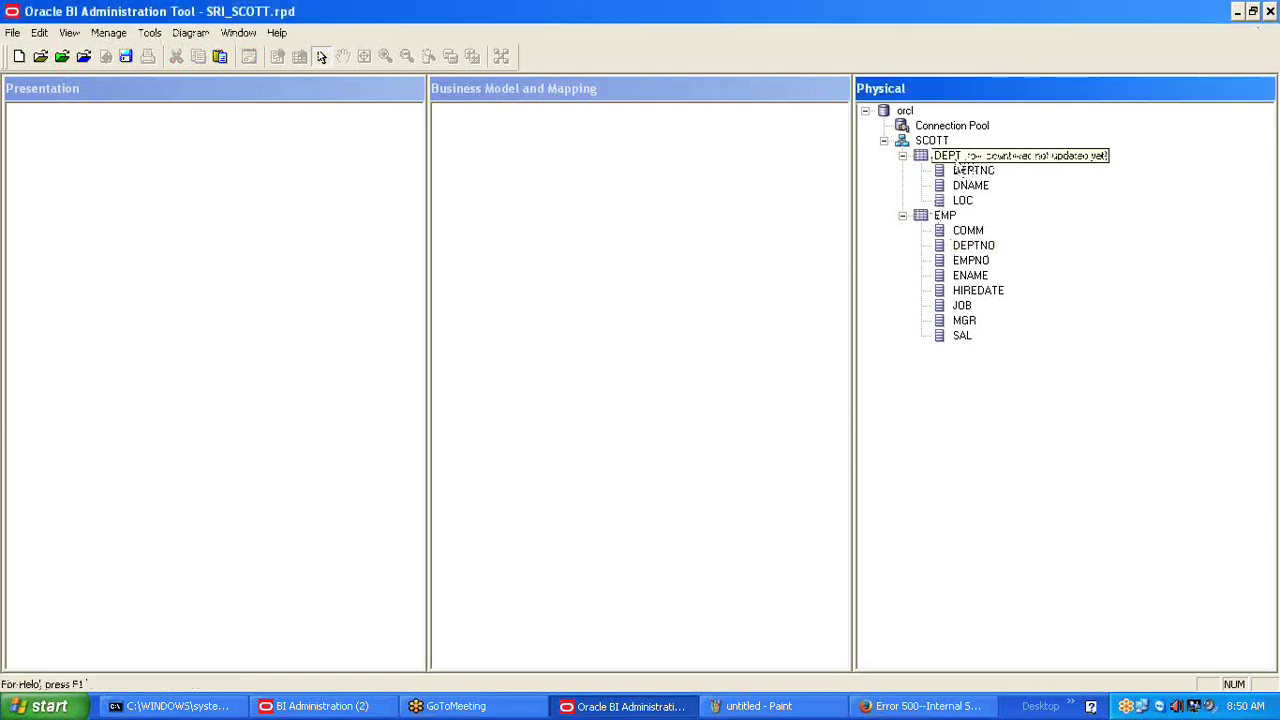
{"action": "left_click", "coordinate": [967, 172]}
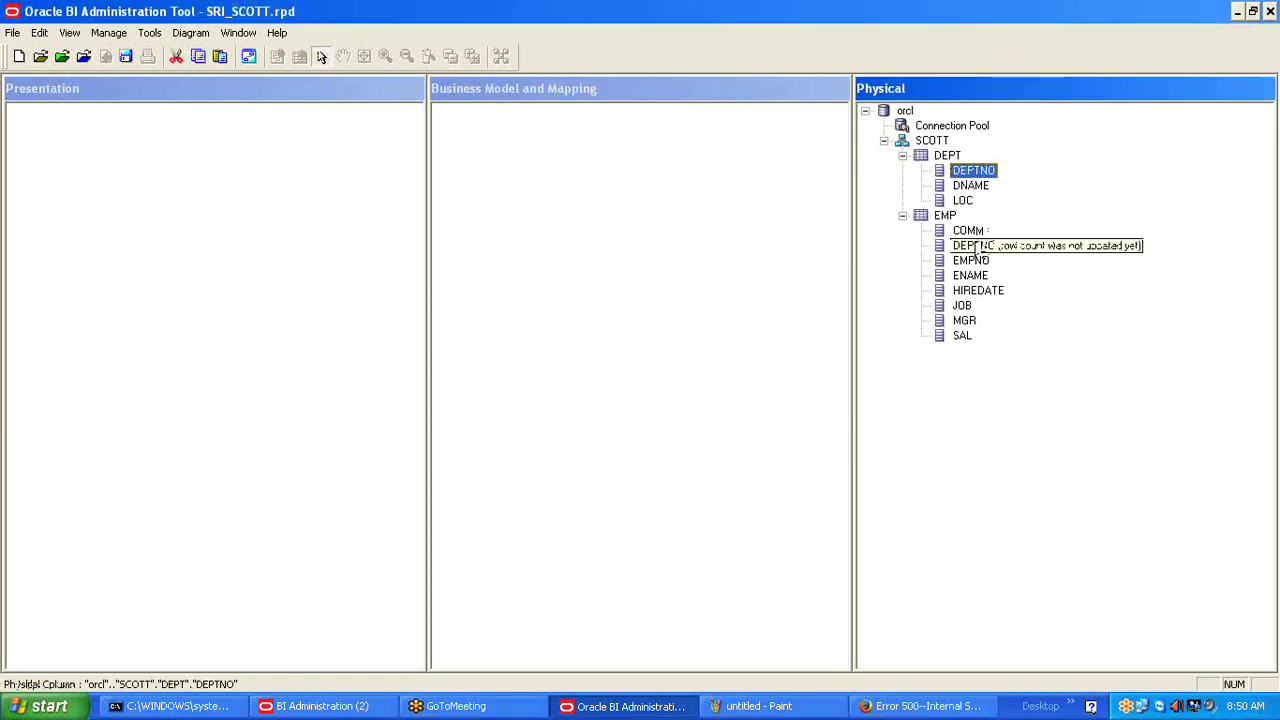
{"action": "left_click", "coordinate": [971, 246]}
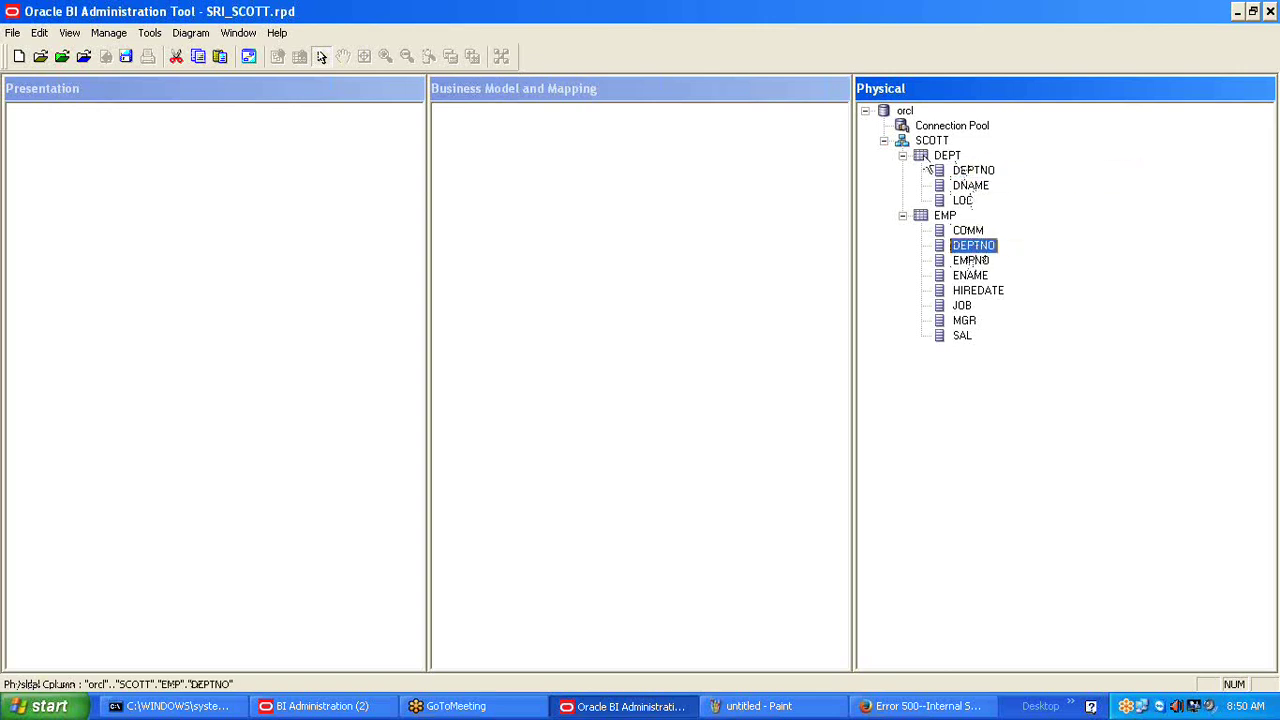
{"action": "left_click", "coordinate": [902, 156]}
{"action": "left_click", "coordinate": [902, 173]}
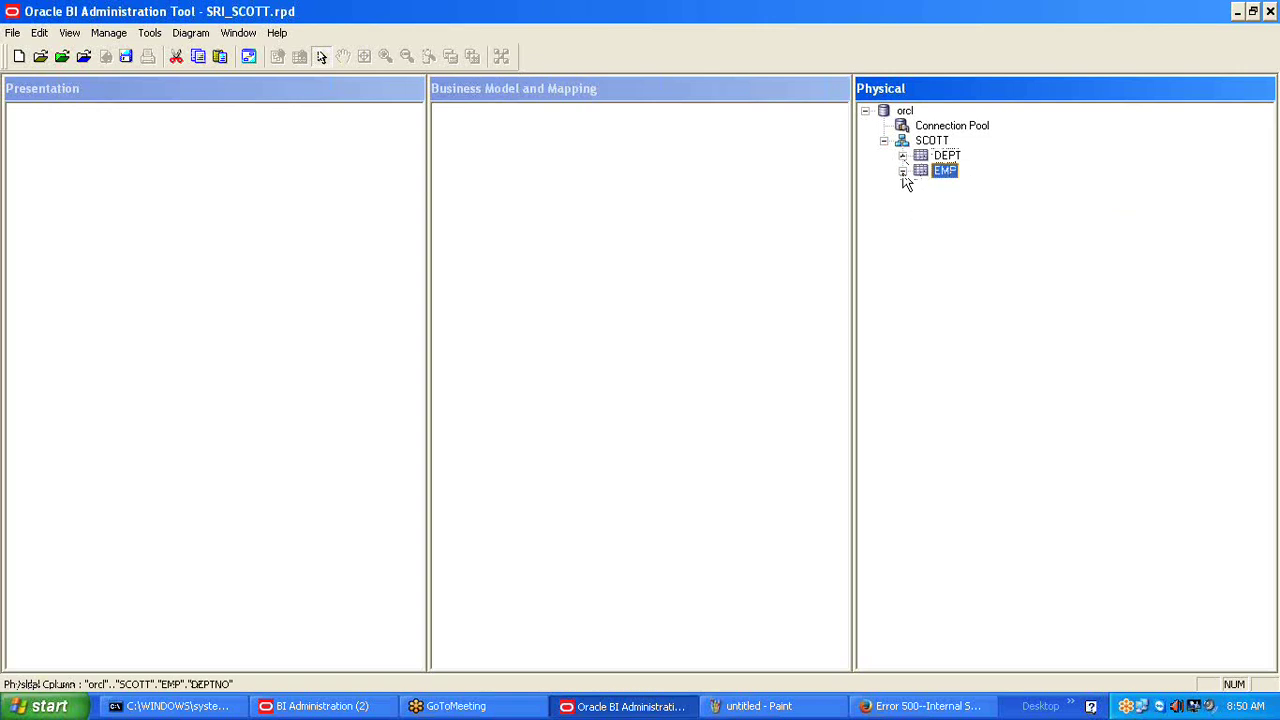
{"action": "left_click", "coordinate": [938, 160]}
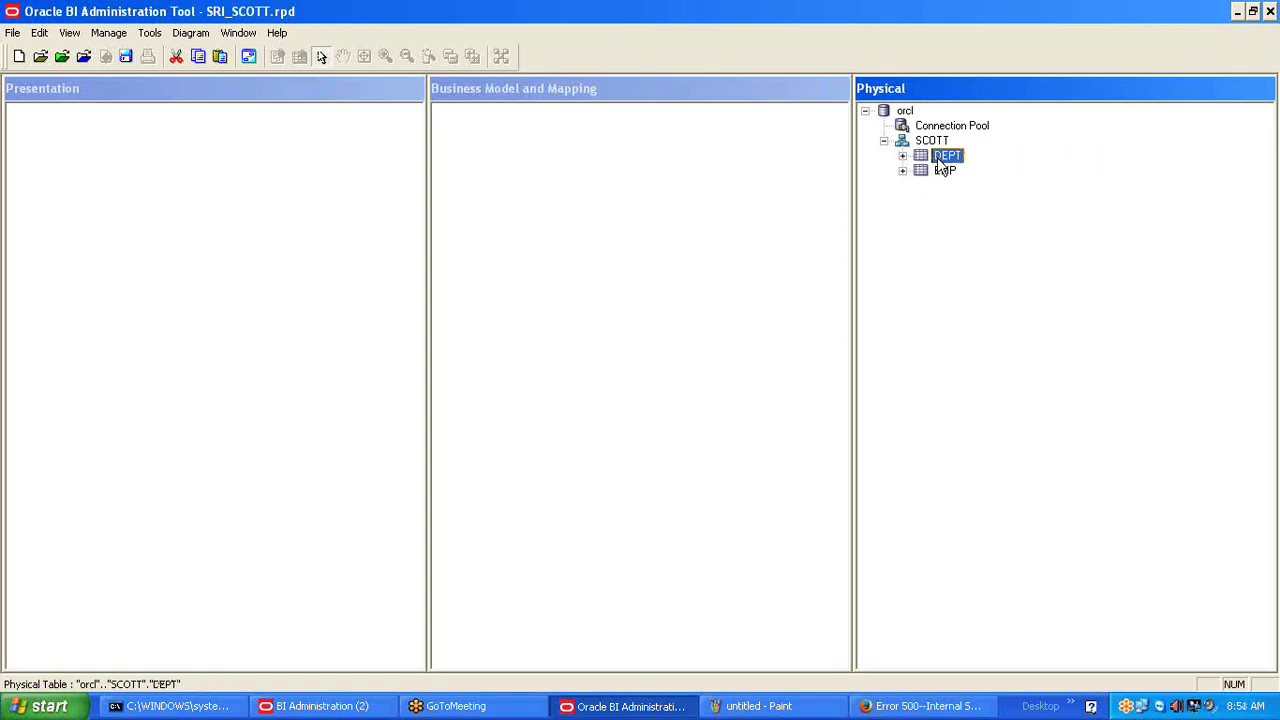
{"action": "left_click", "coordinate": [941, 170], "text": "ctrl"}
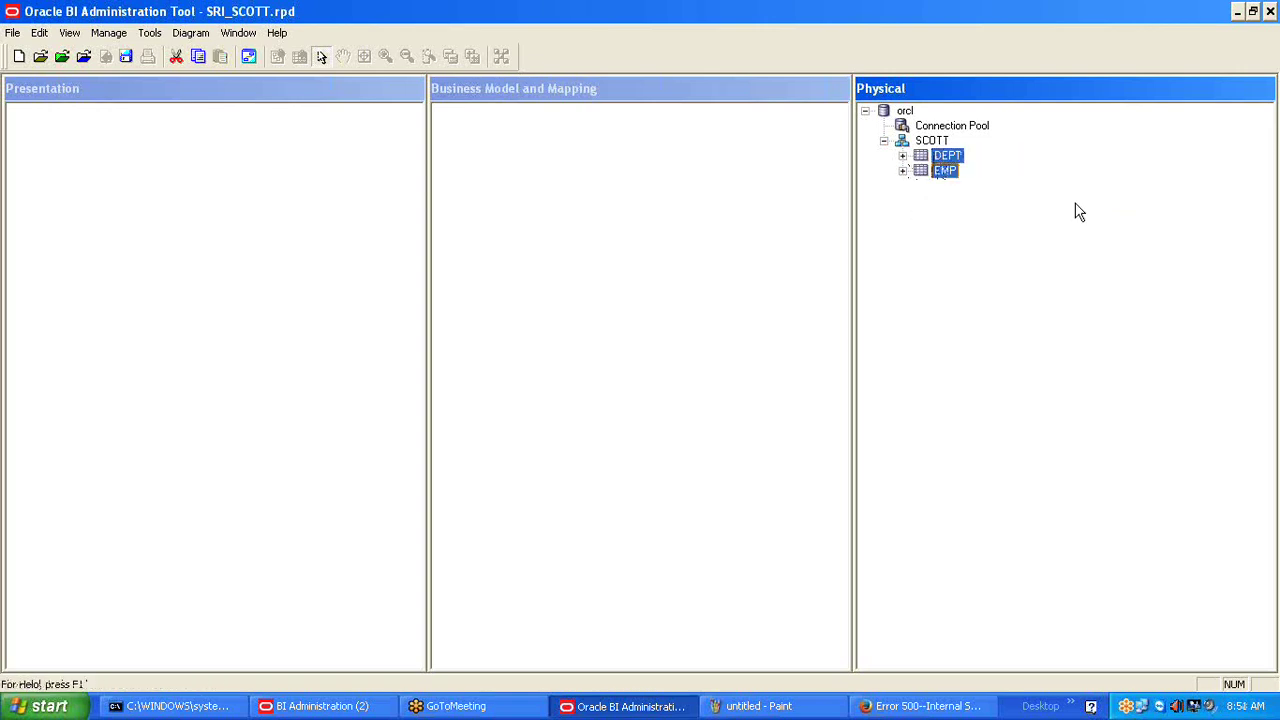
{"action": "right_click", "coordinate": [937, 170]}
{"action": "mouse_move", "coordinate": [1063, 418]}
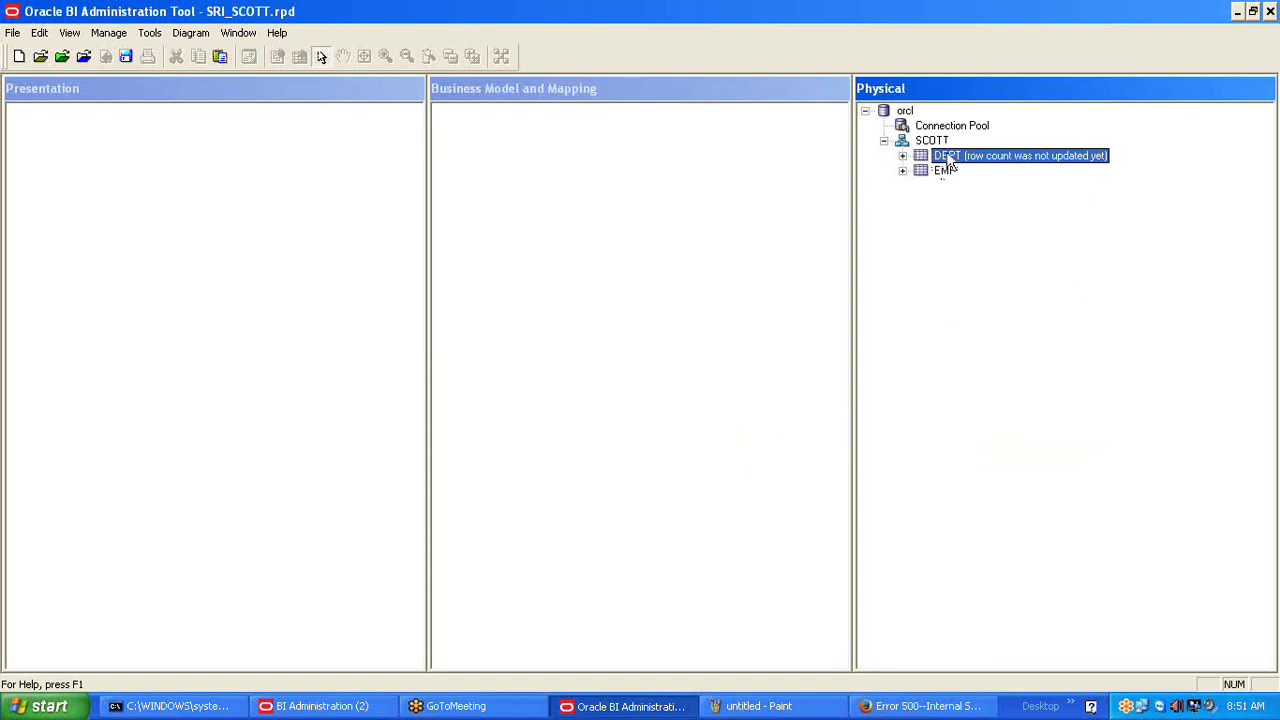
{"action": "left_click", "coordinate": [947, 158]}
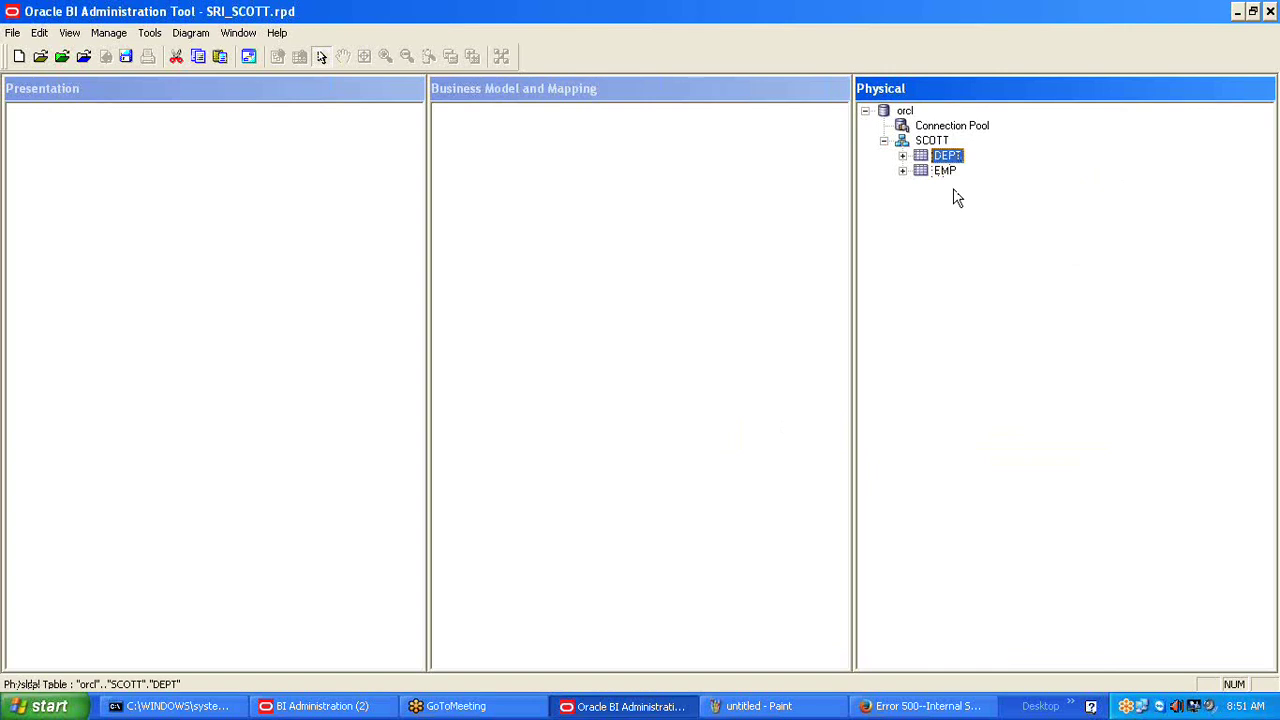
{"action": "key", "text": "shift+Down"}
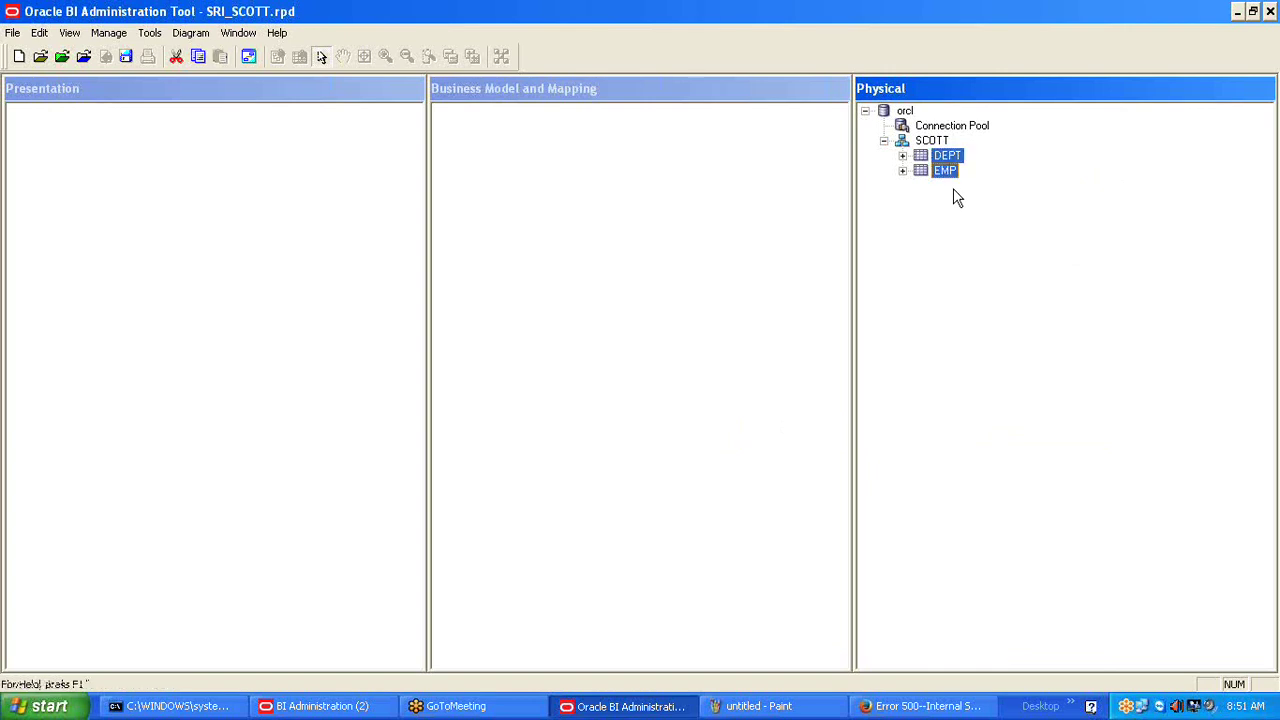
{"action": "left_click", "coordinate": [994, 189]}
Open the Physical Diagram of the SCOTT schema for the selected objects only.
{"action": "left_click", "coordinate": [933, 141]}
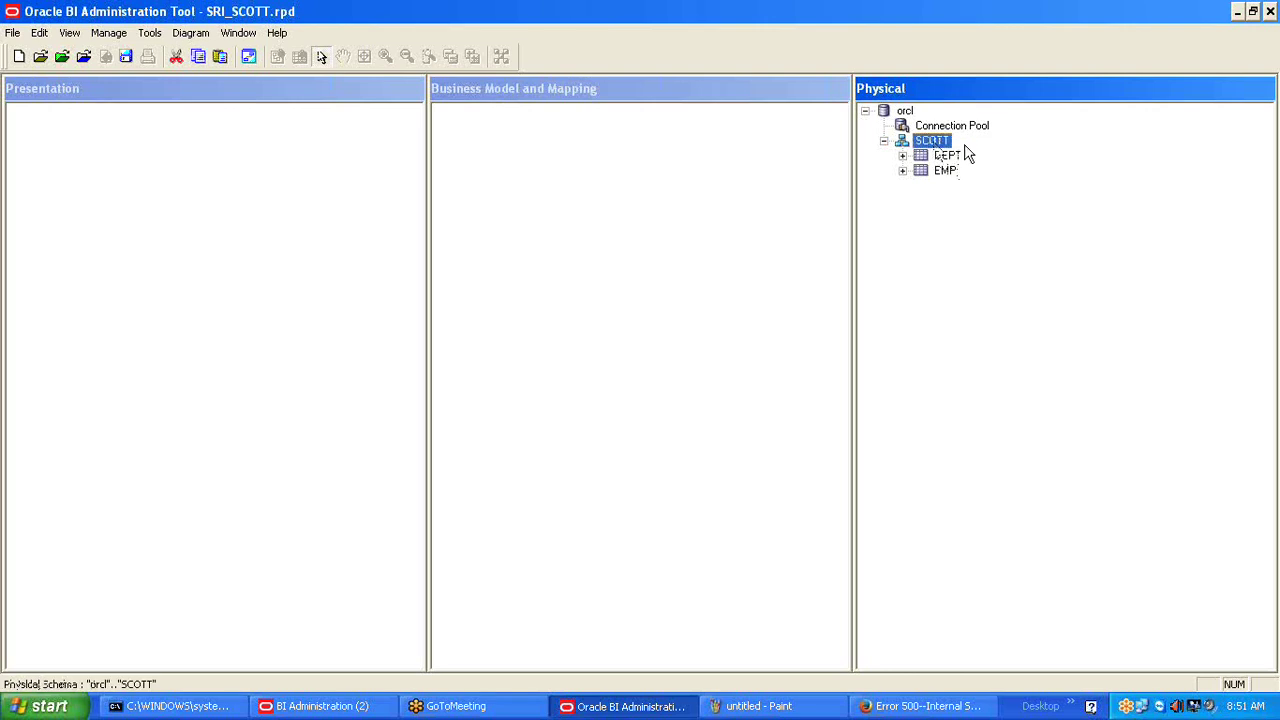
{"action": "left_click_drag", "start_coordinate": [936, 141], "coordinate": [926, 146]}
{"action": "right_click", "coordinate": [926, 146]}
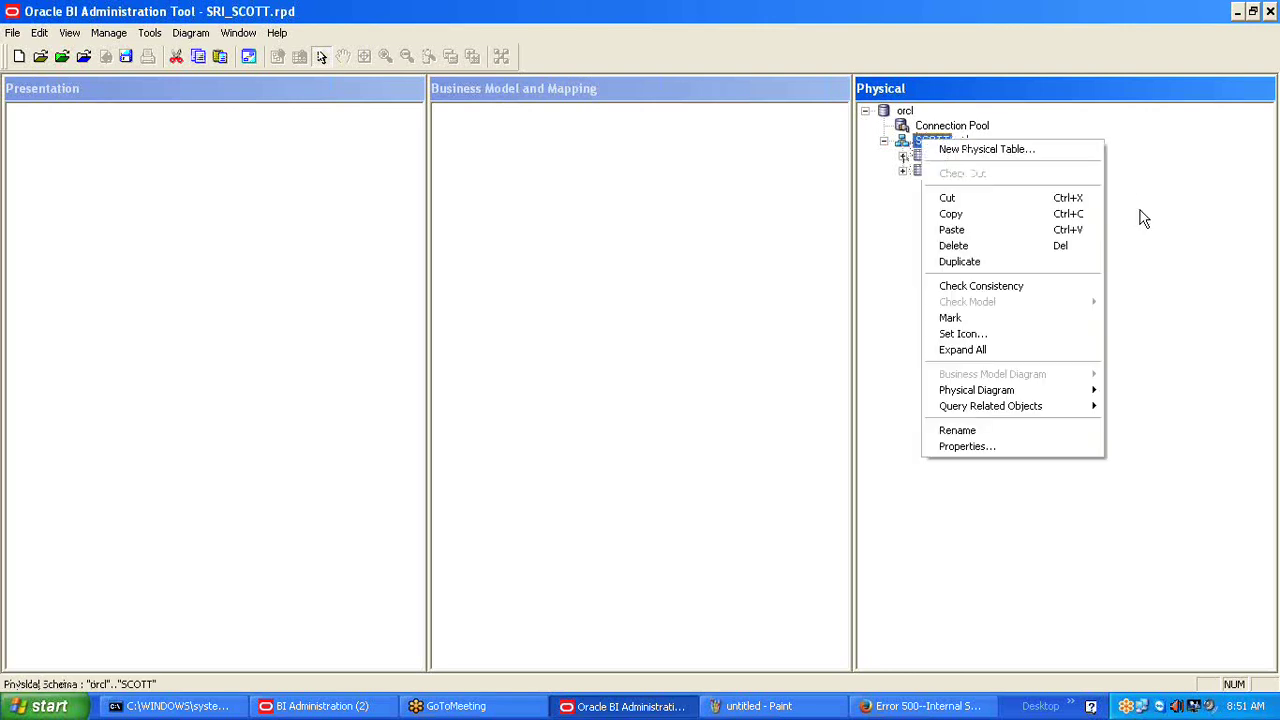
{"action": "mouse_move", "coordinate": [1060, 397]}
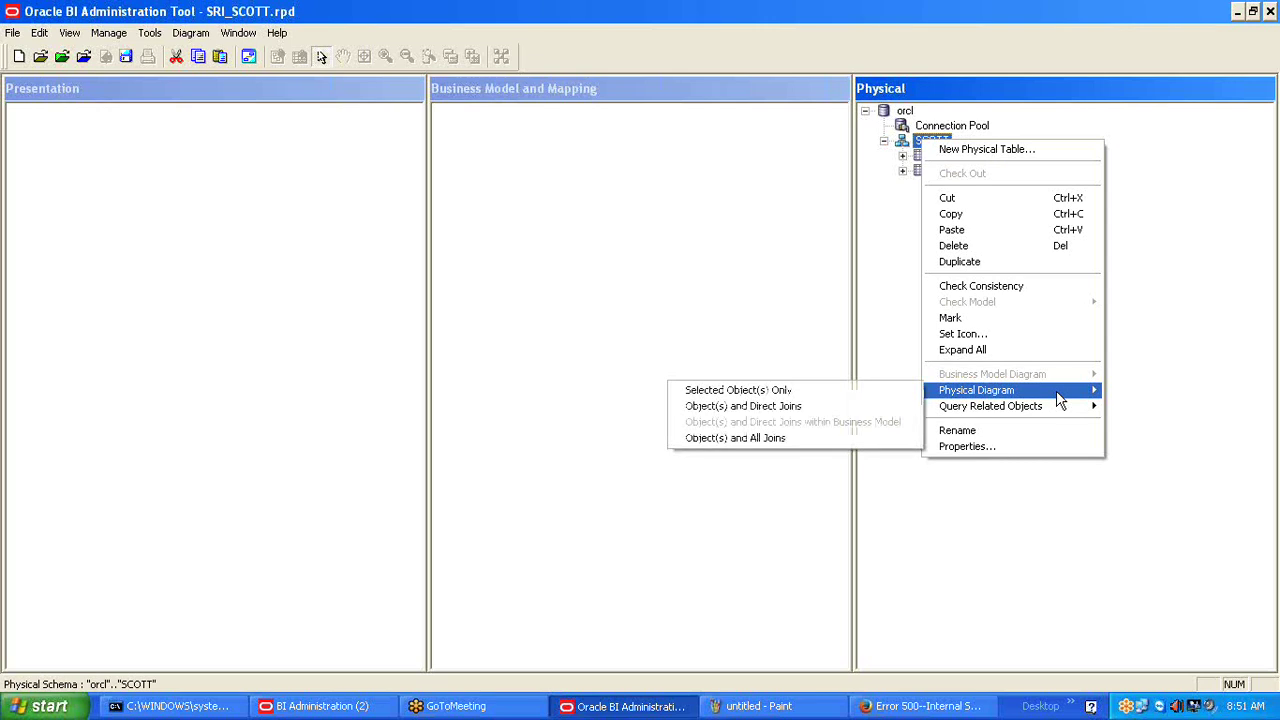
{"action": "left_click", "coordinate": [755, 392]}
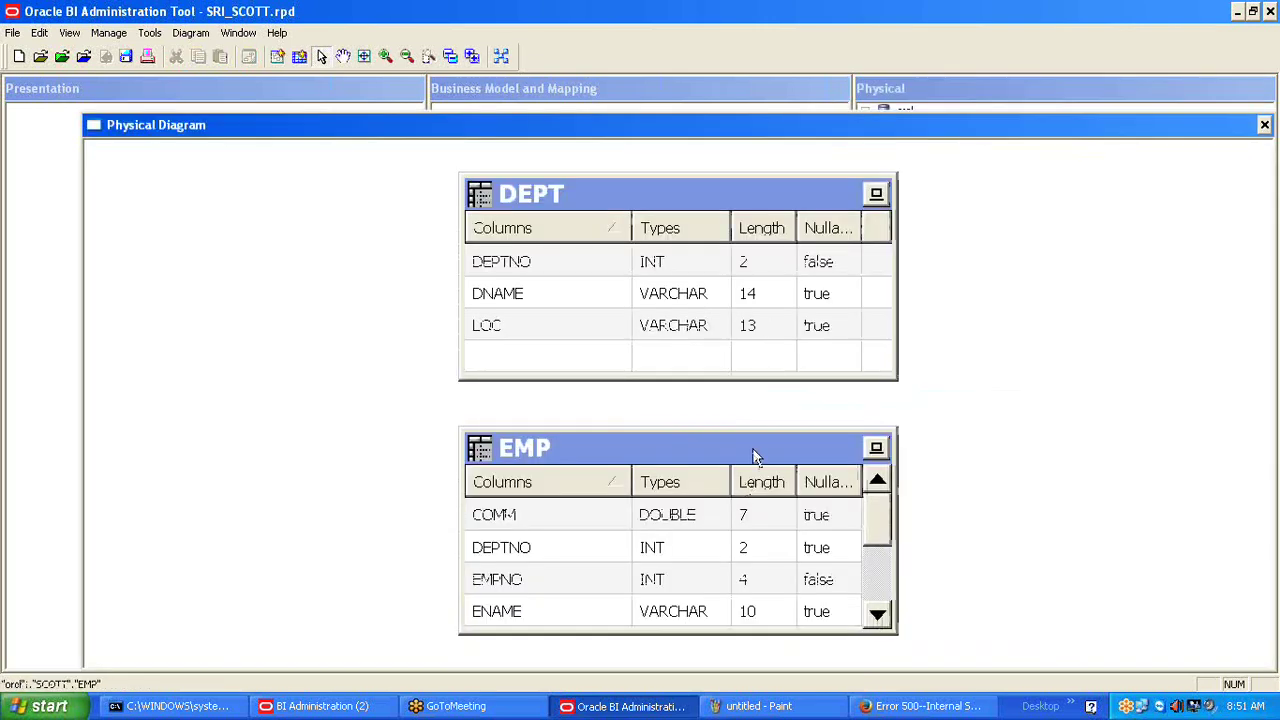
Arrange the diagram's tables side by side, with DEPT to the left of EMP and a gap between them.
{"action": "left_click_drag", "start_coordinate": [755, 457], "coordinate": [1052, 415]}
{"action": "left_click_drag", "start_coordinate": [745, 198], "coordinate": [406, 250]}
{"action": "left_click_drag", "start_coordinate": [894, 408], "coordinate": [886, 314]}
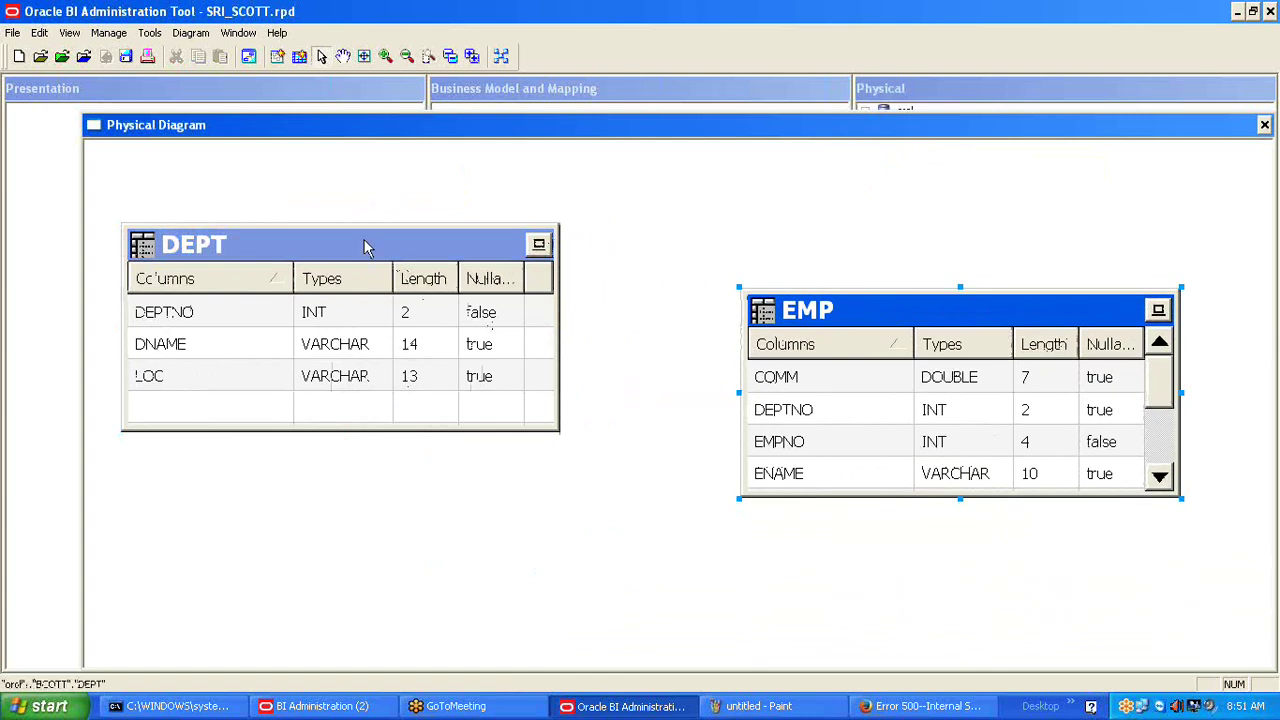
{"action": "left_click_drag", "start_coordinate": [365, 247], "coordinate": [365, 343]}
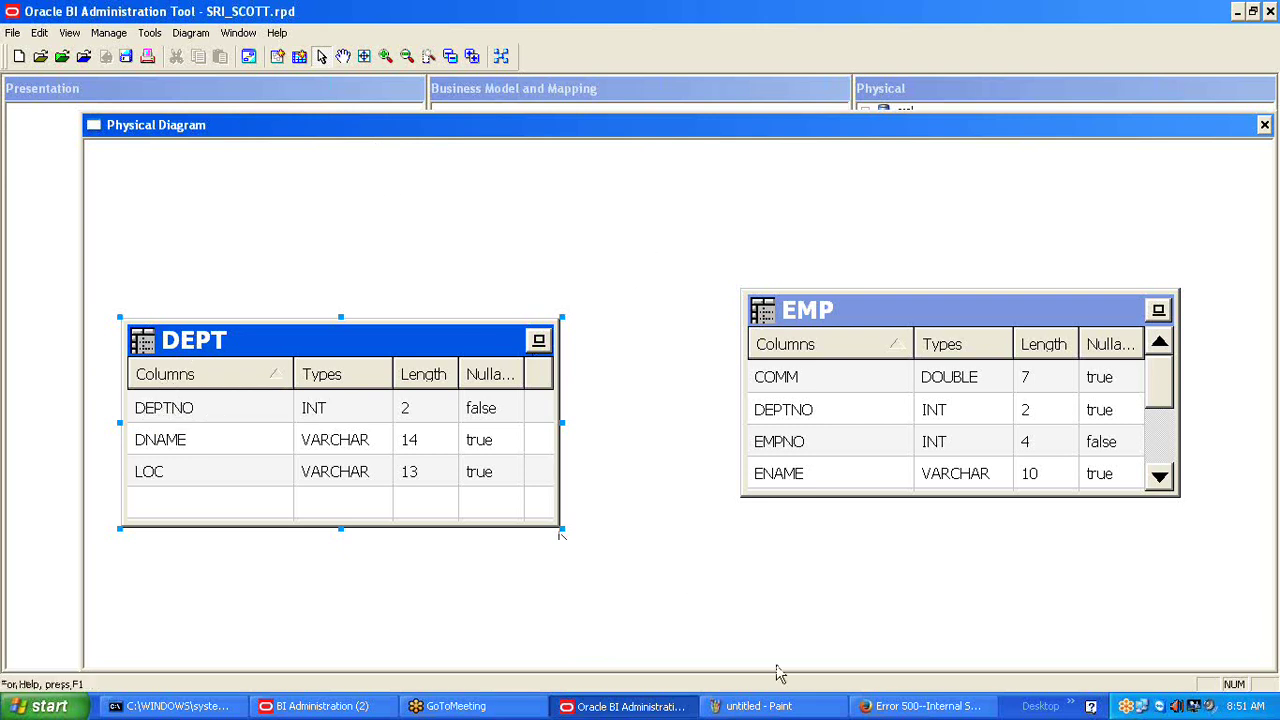
Switch to the Paint notes and review the definition of a foreign key join and its '=' operator.
{"action": "left_click", "coordinate": [763, 707]}
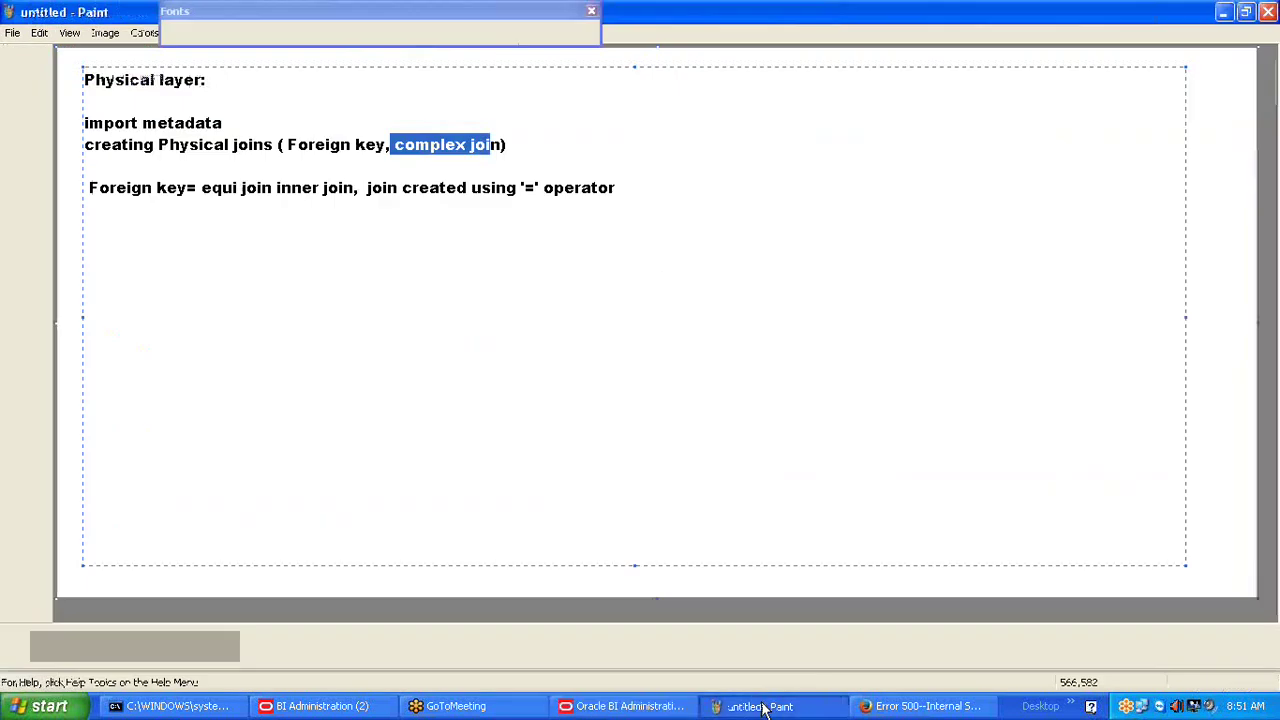
{"action": "left_click", "coordinate": [186, 190]}
{"action": "left_click_drag", "start_coordinate": [186, 190], "coordinate": [187, 155]}
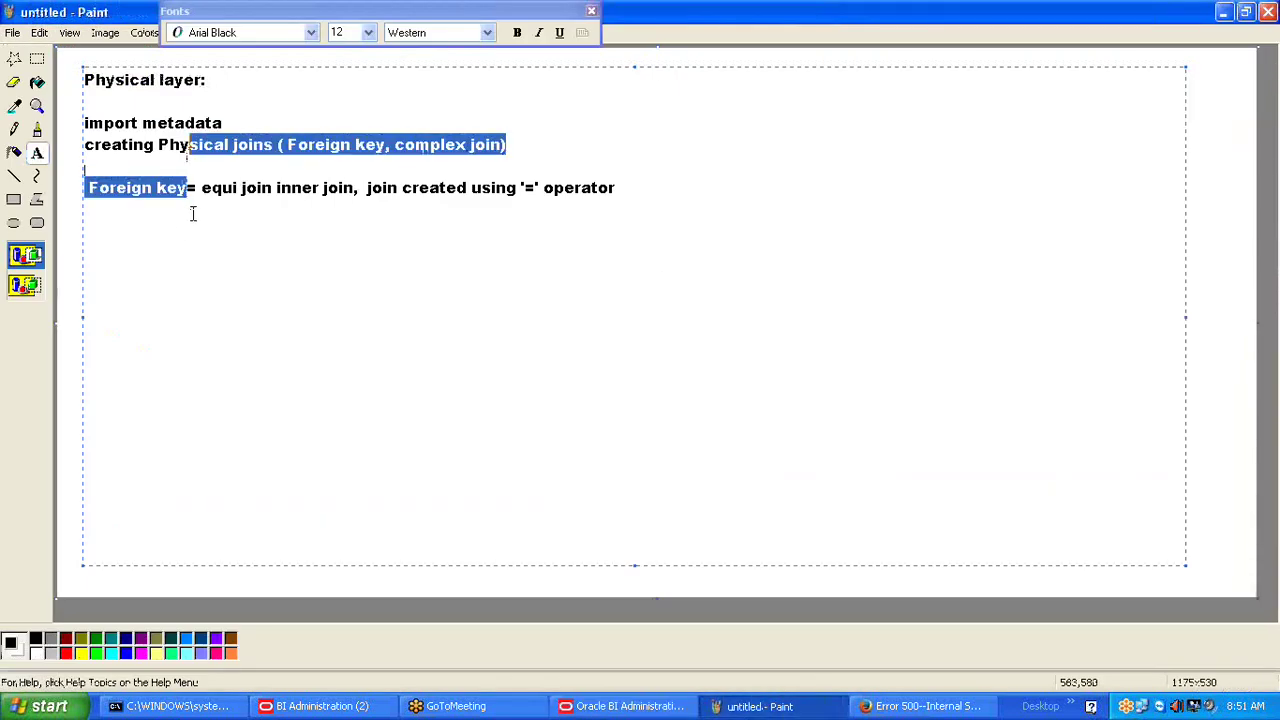
{"action": "left_click_drag", "start_coordinate": [519, 187], "coordinate": [639, 187]}
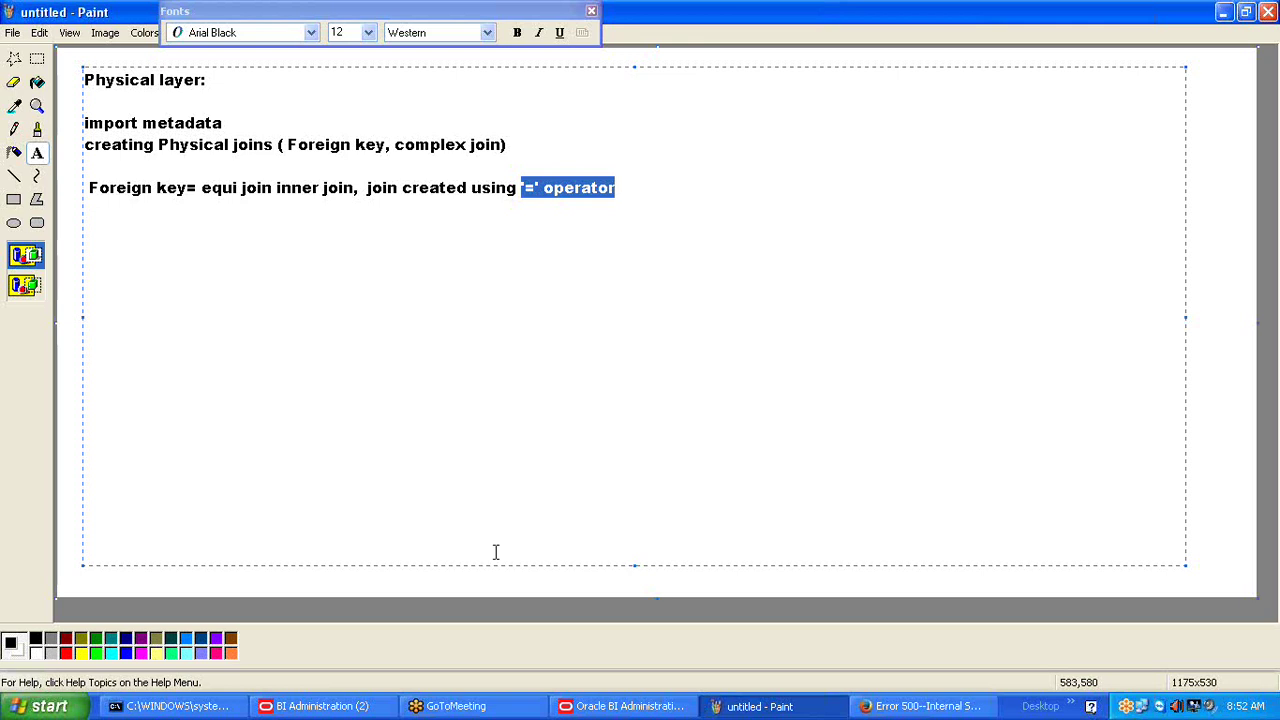
Switch back to the Oracle BI Administration Tool and start a new join in the physical diagram.
{"action": "left_click", "coordinate": [600, 707]}
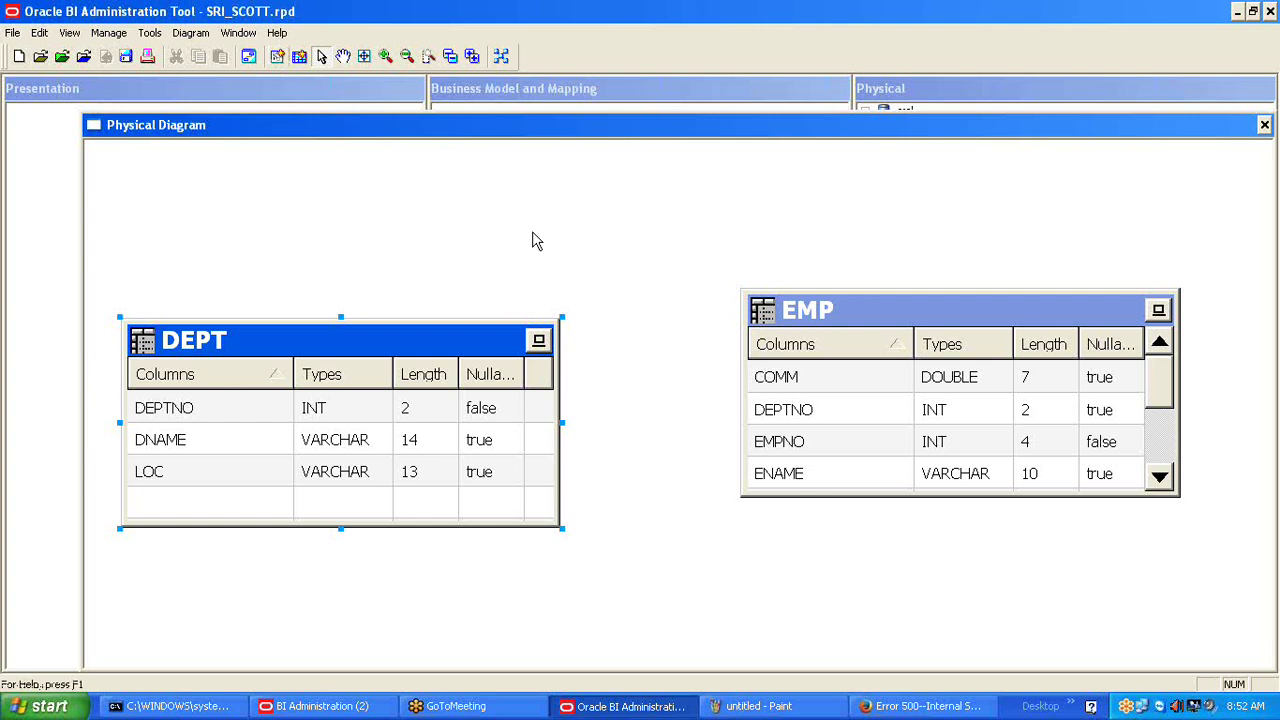
{"action": "left_click", "coordinate": [278, 56]}
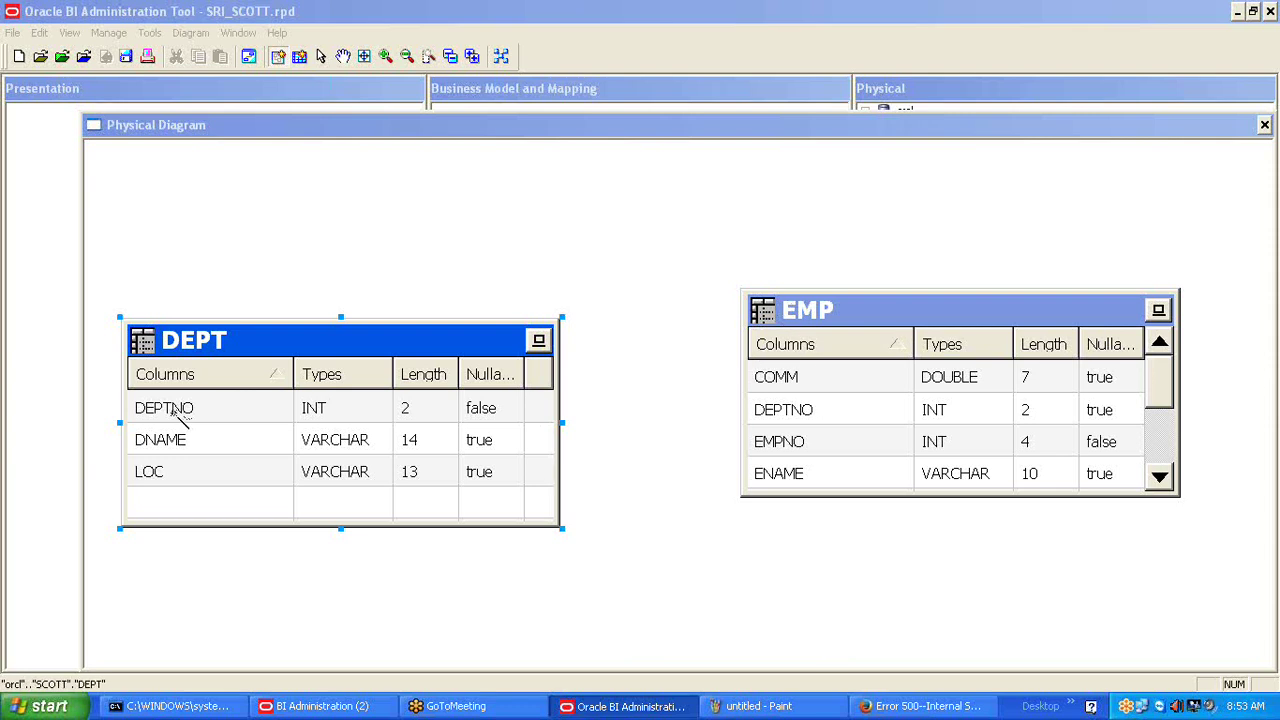
Switch to Paint and add the cardinality lines "1-->n", "1--> 1", "n--> 1" and "n--> n" below the foreign key note.
{"action": "left_click", "coordinate": [758, 706]}
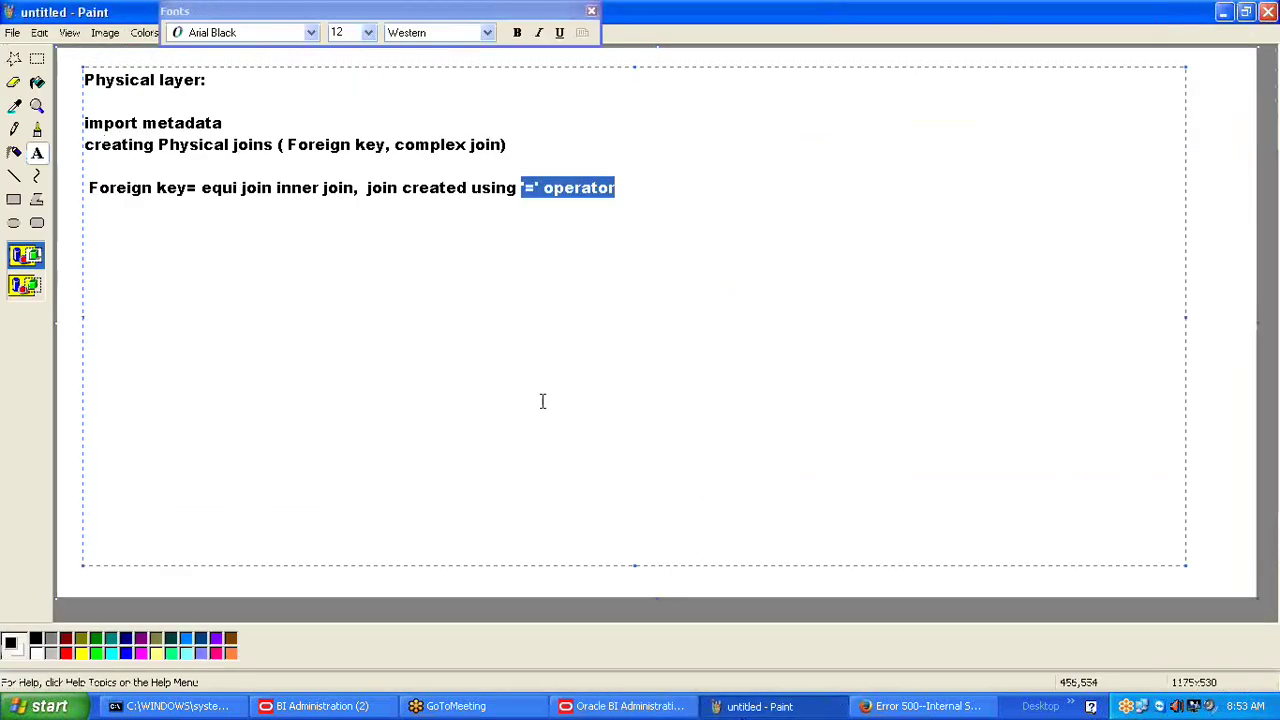
{"action": "left_click", "coordinate": [655, 188]}
{"action": "key", "text": "Return"}
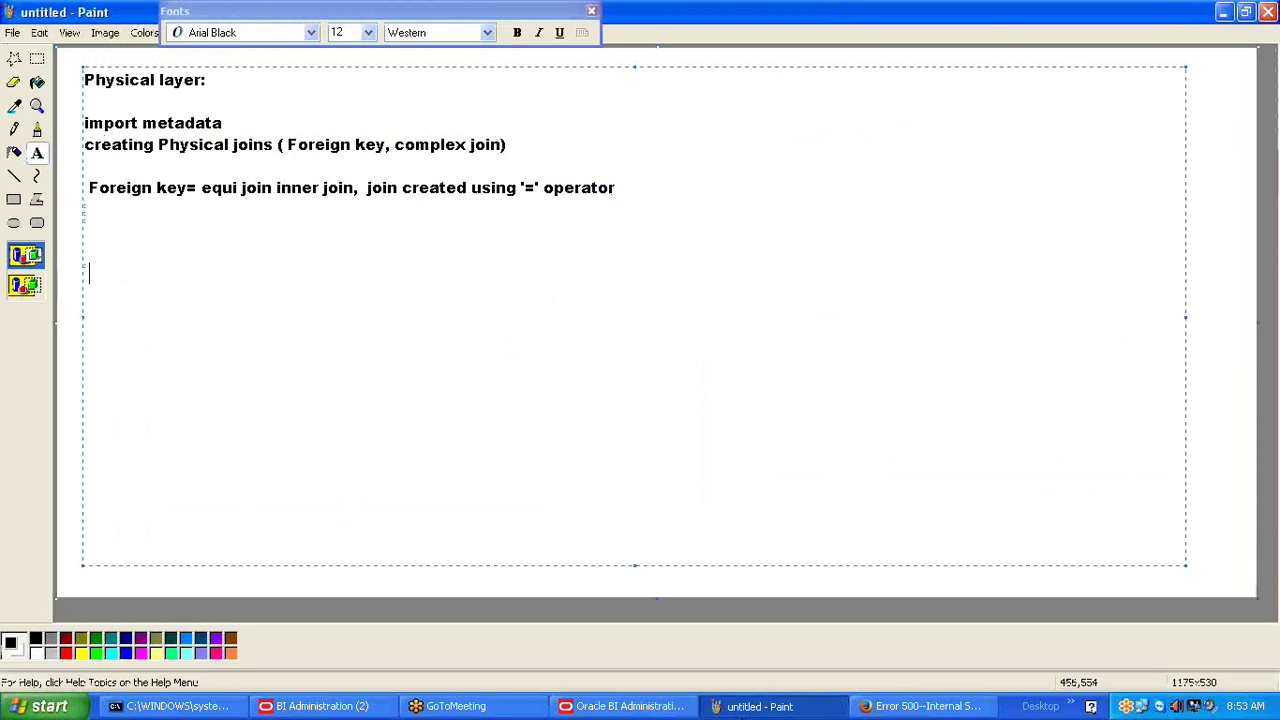
{"action": "type", "text": "1-->n"}
{"action": "key", "text": "Return"}
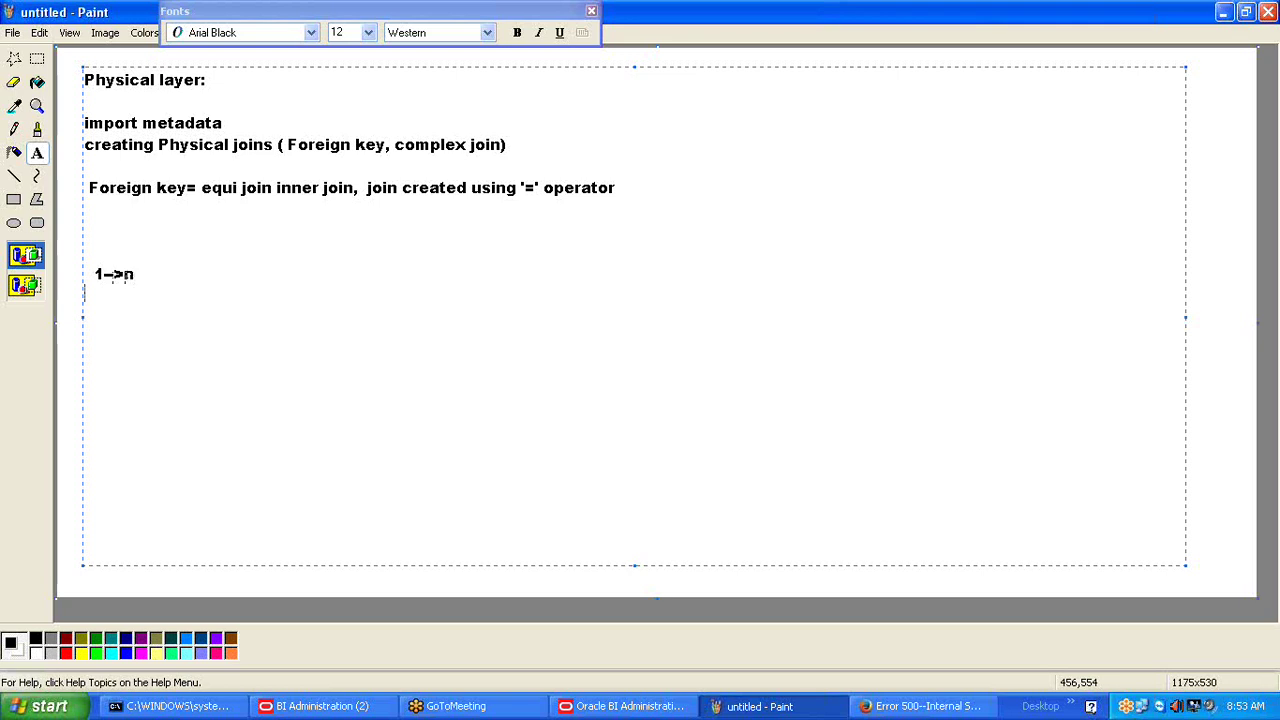
{"action": "type", "text": "1-->"}
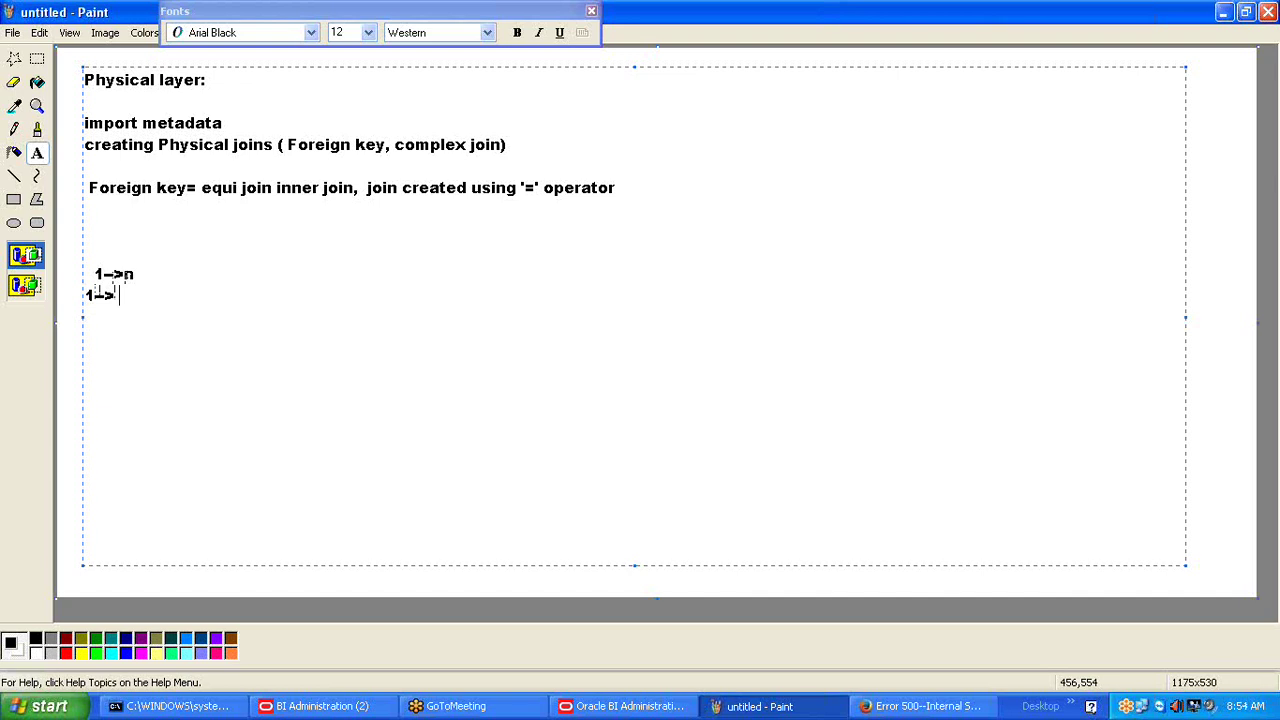
{"action": "type", "text": " 1"}
{"action": "key", "text": "Return"}
{"action": "type", "text": "n-->"}
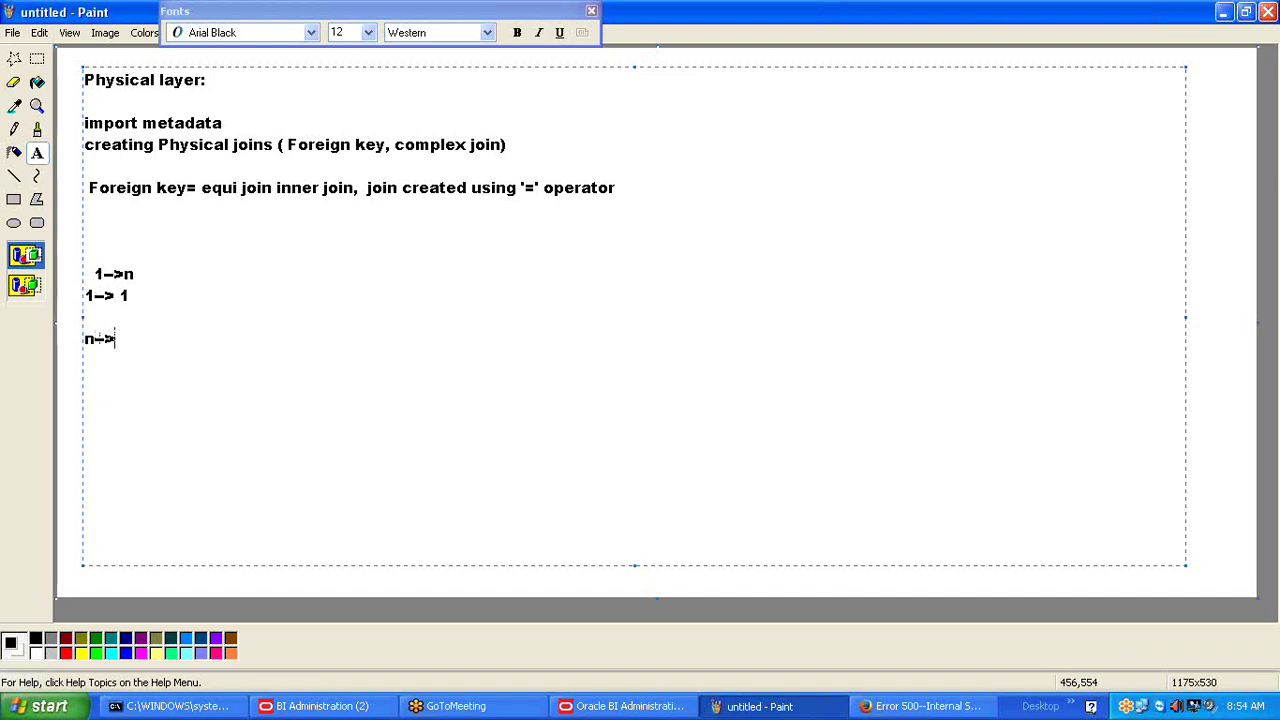
{"action": "type", "text": " 1"}
{"action": "key", "text": "Return"}
{"action": "type", "text": "n--> n"}
Remove the blank line between "1--> 1" and "n--> 1" in the notes and highlight the "1-->n" line.
{"action": "left_click_drag", "start_coordinate": [86, 382], "coordinate": [143, 369]}
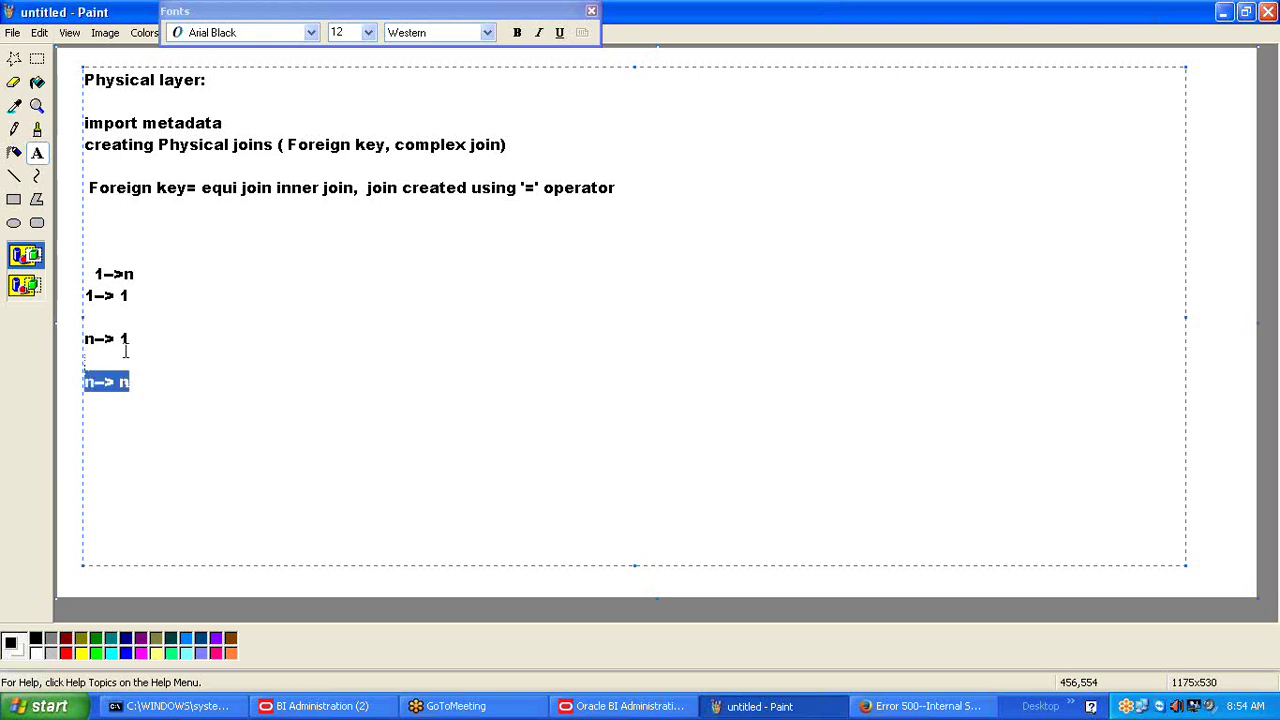
{"action": "left_click_drag", "start_coordinate": [143, 294], "coordinate": [144, 282]}
{"action": "left_click", "coordinate": [146, 289]}
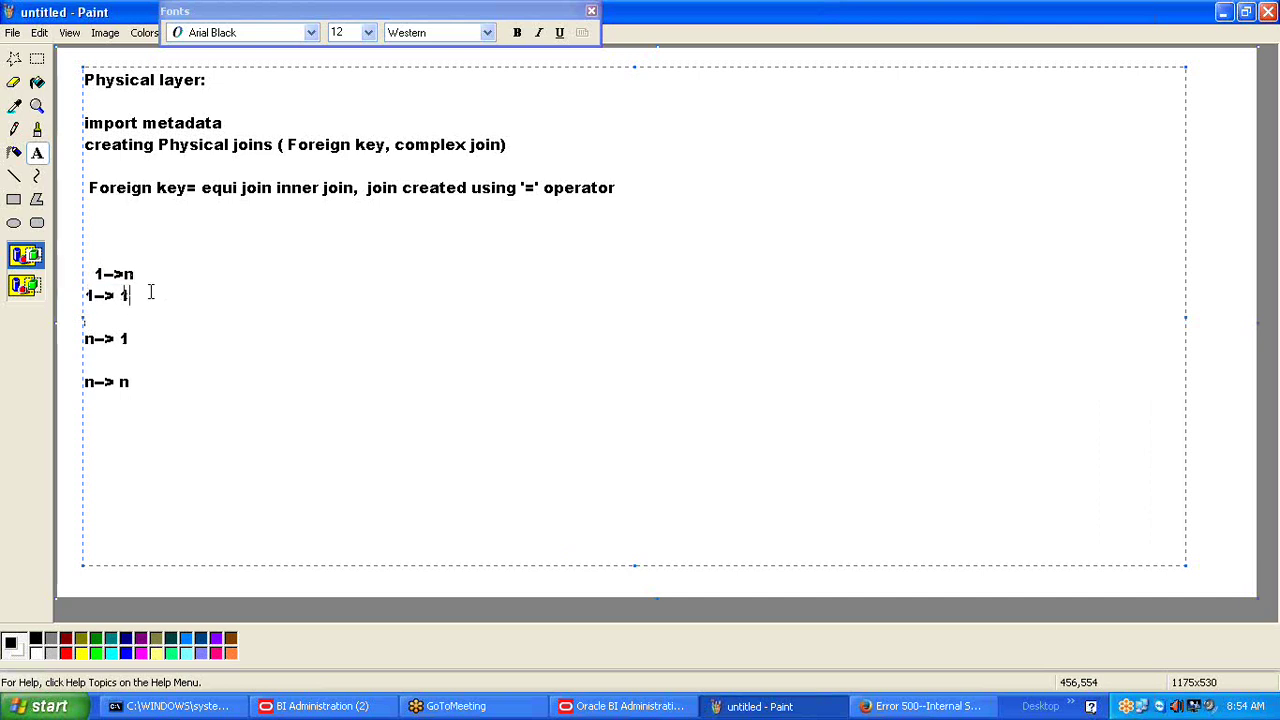
{"action": "key", "text": "Delete"}
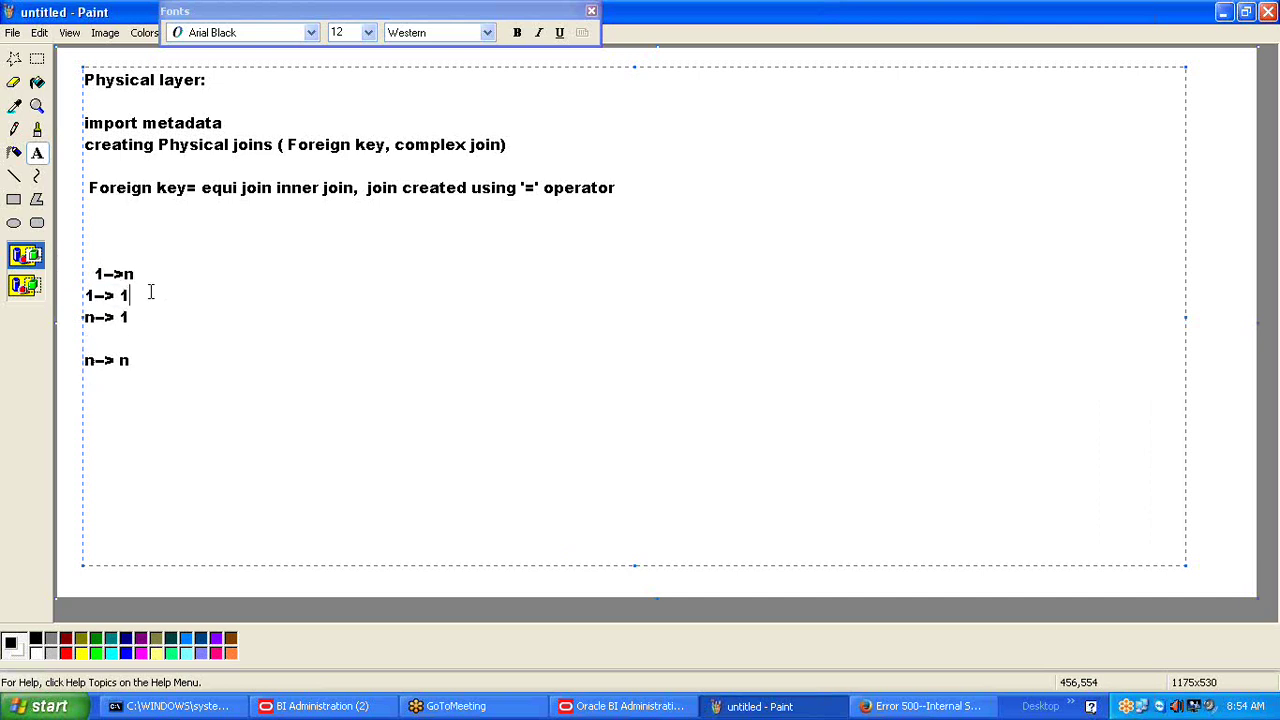
{"action": "left_click_drag", "start_coordinate": [134, 272], "coordinate": [151, 251]}
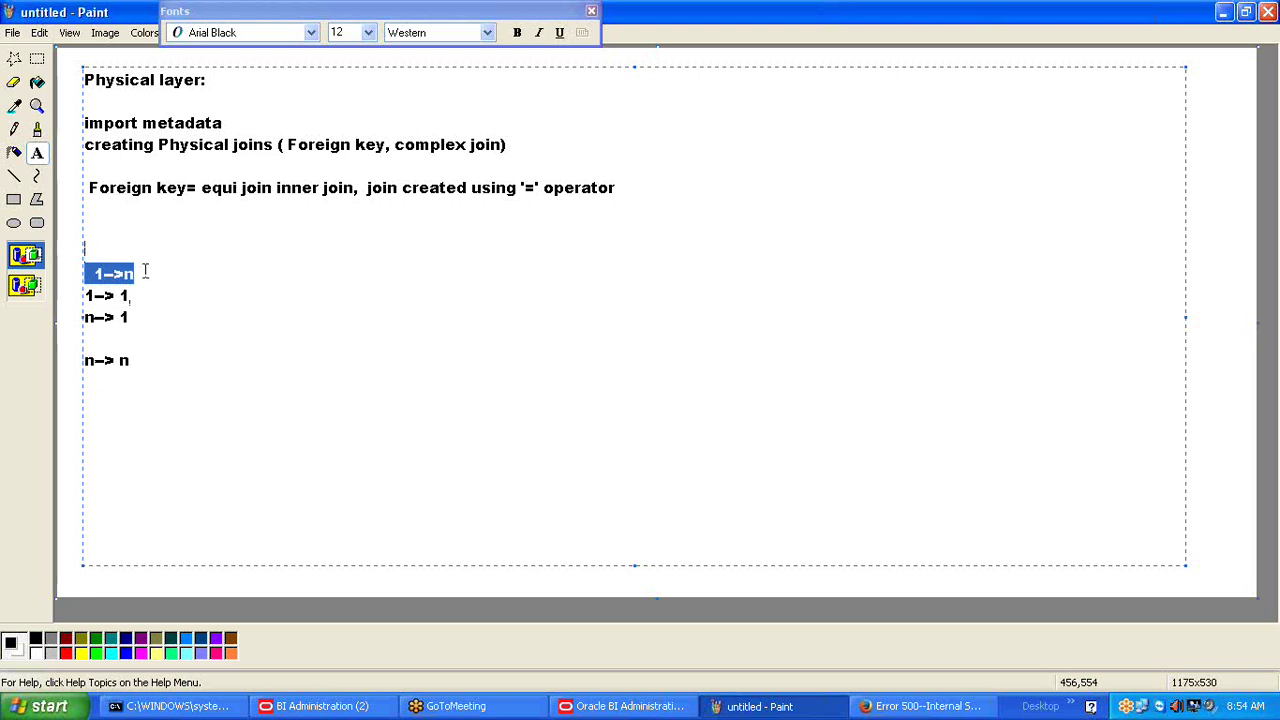
Copy the "1-->n" line onto a new line below "n--> n" in the notes and add a colon after it.
{"action": "right_click", "coordinate": [117, 279]}
{"action": "left_click", "coordinate": [150, 324]}
{"action": "left_click", "coordinate": [138, 361]}
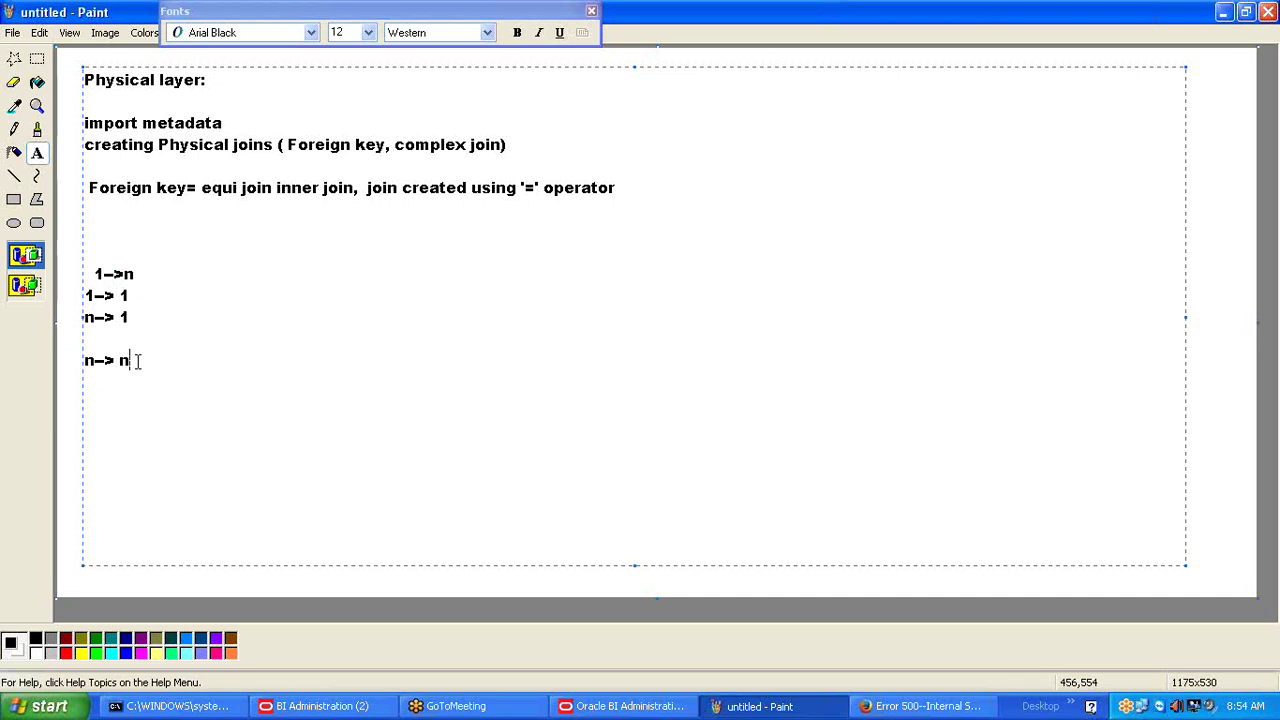
{"action": "key", "text": "Return"}
{"action": "key", "text": "Return"}
{"action": "key", "text": "ctrl+v"}
{"action": "type", "text": ":"}
{"action": "key", "text": "Return"}
{"action": "key", "text": "Return"}
{"action": "left_click", "coordinate": [349, 441]}
{"action": "type", "text": ","}
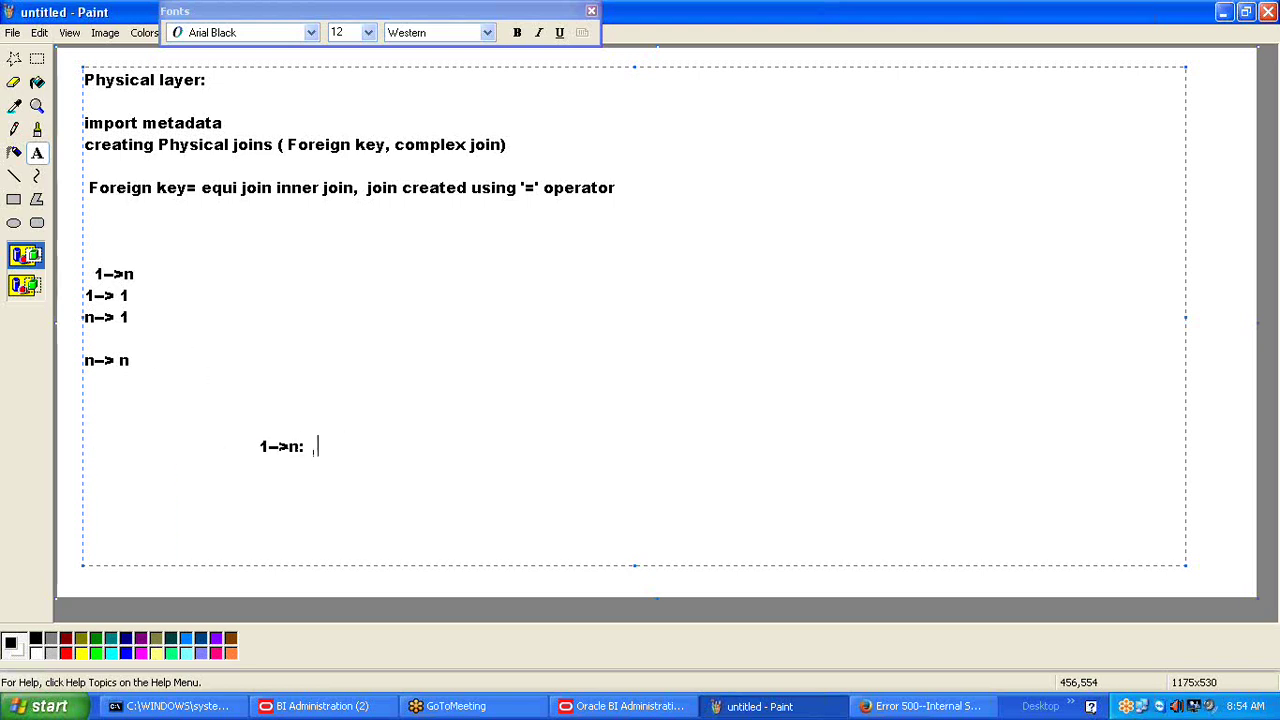
Complete the new "1-->n:" line with the example "dept. deptno ( 1) --> emp. deptno(n)".
{"action": "type", "text": "dept. deptno"}
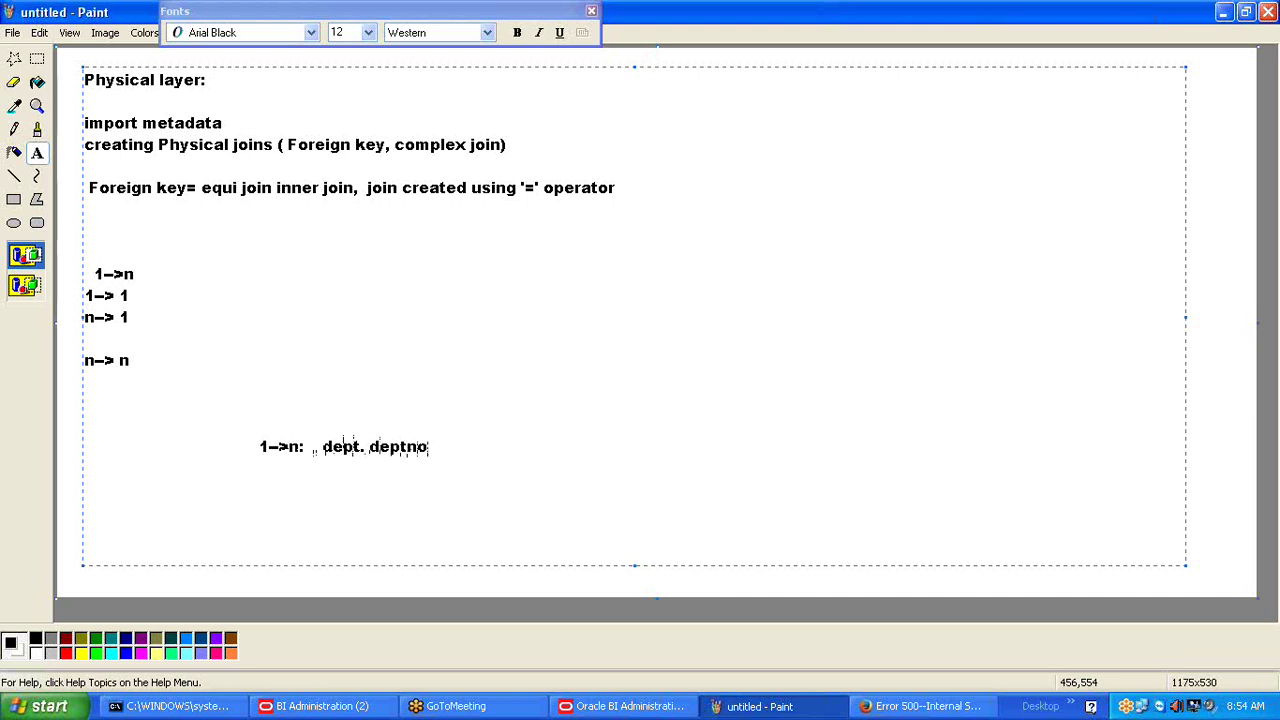
{"action": "type", "text": "( 1"}
{"action": "type", "text": ")"}
{"action": "type", "text": " --"}
{"action": "type", "text": ">"}
{"action": "type", "text": " emp"}
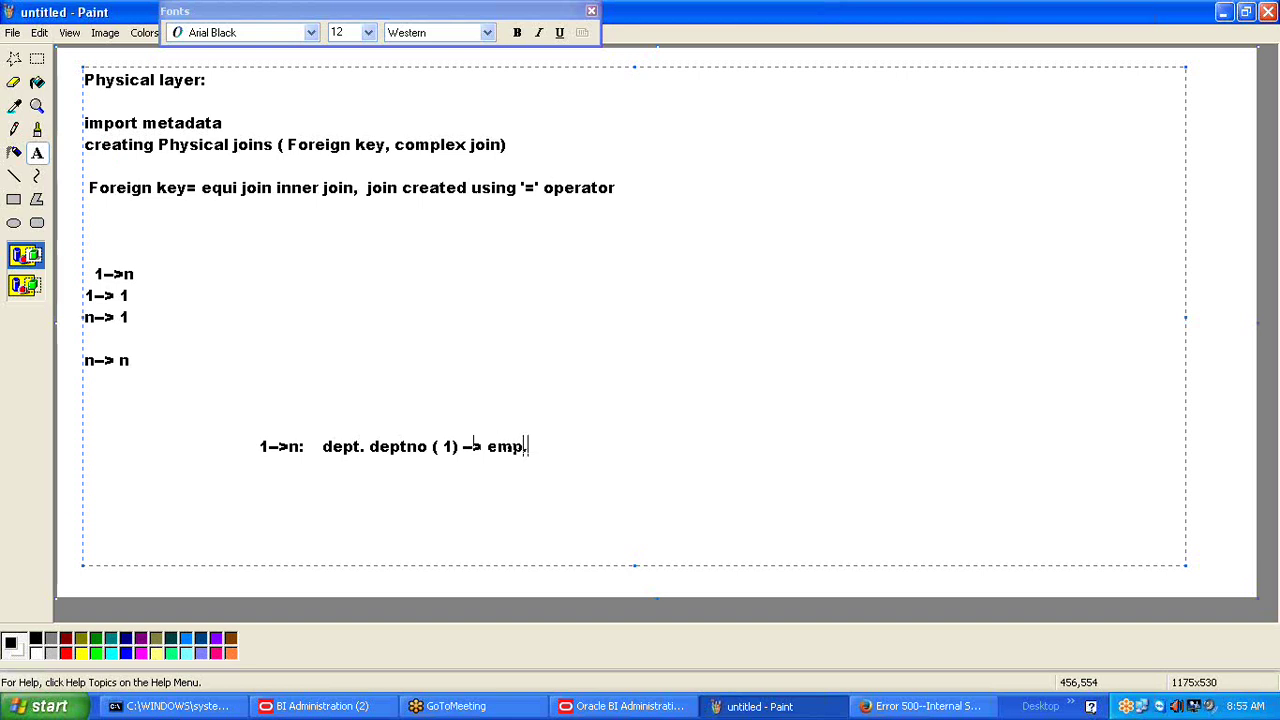
{"action": "type", "text": ". depto"}
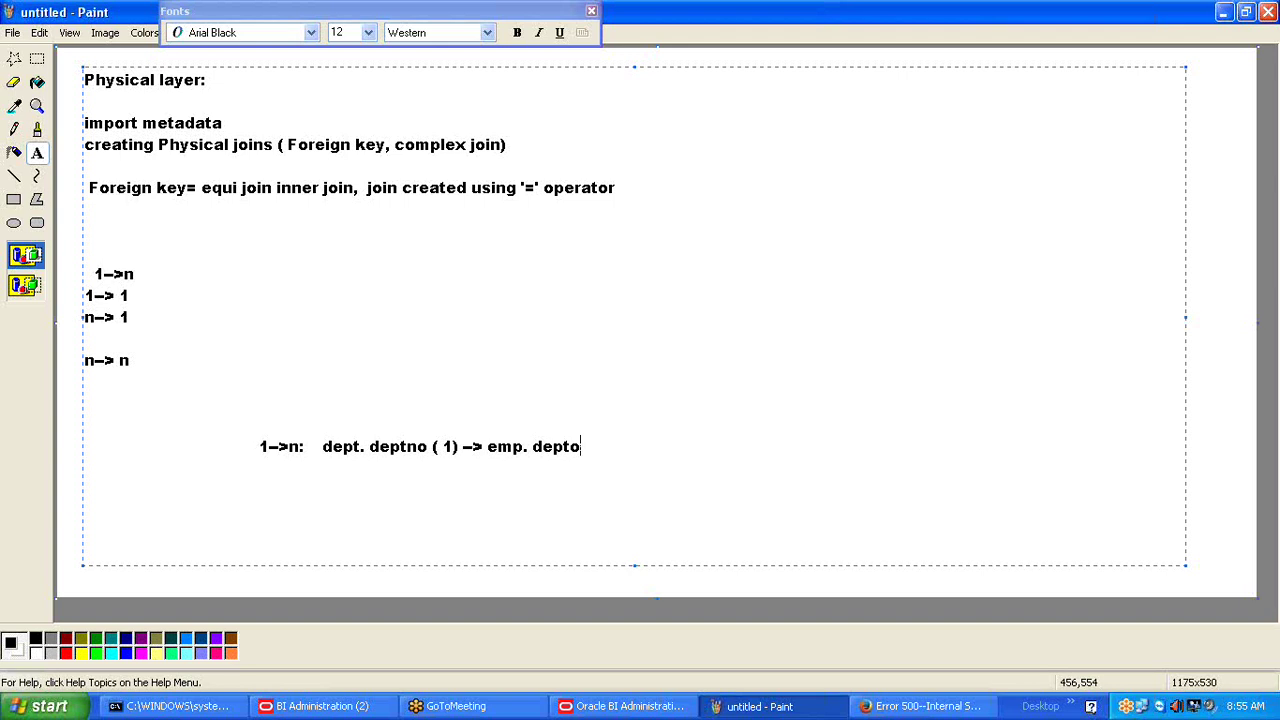
{"action": "key", "text": "BackSpace"}
{"action": "type", "text": "no("}
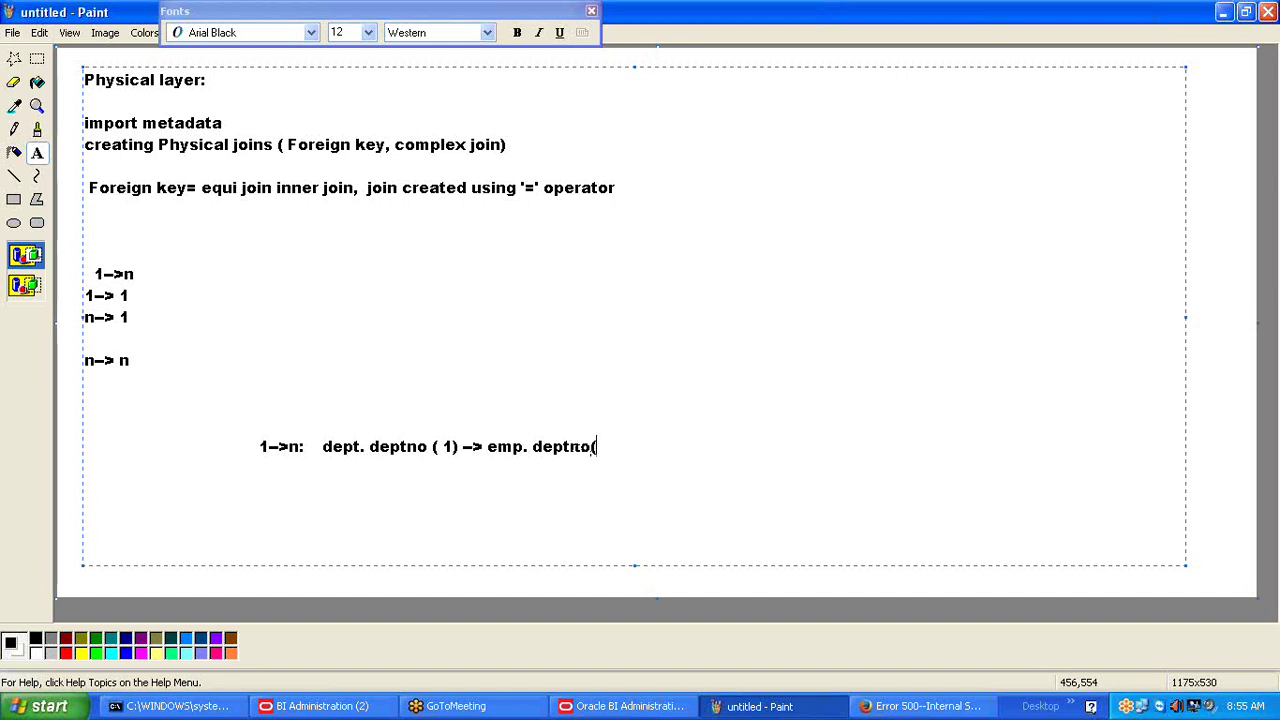
{"action": "type", "text": "no"}
{"action": "key", "text": "BackSpace"}
{"action": "type", "text": ")"}
Review the 1-->n example, highlighting its cardinality label and the dept and emp sides in turn.
{"action": "left_click_drag", "start_coordinate": [441, 446], "coordinate": [456, 446]}
{"action": "left_click", "coordinate": [597, 446]}
{"action": "double_click", "coordinate": [597, 446]}
{"action": "left_click_drag", "start_coordinate": [523, 446], "coordinate": [484, 447]}
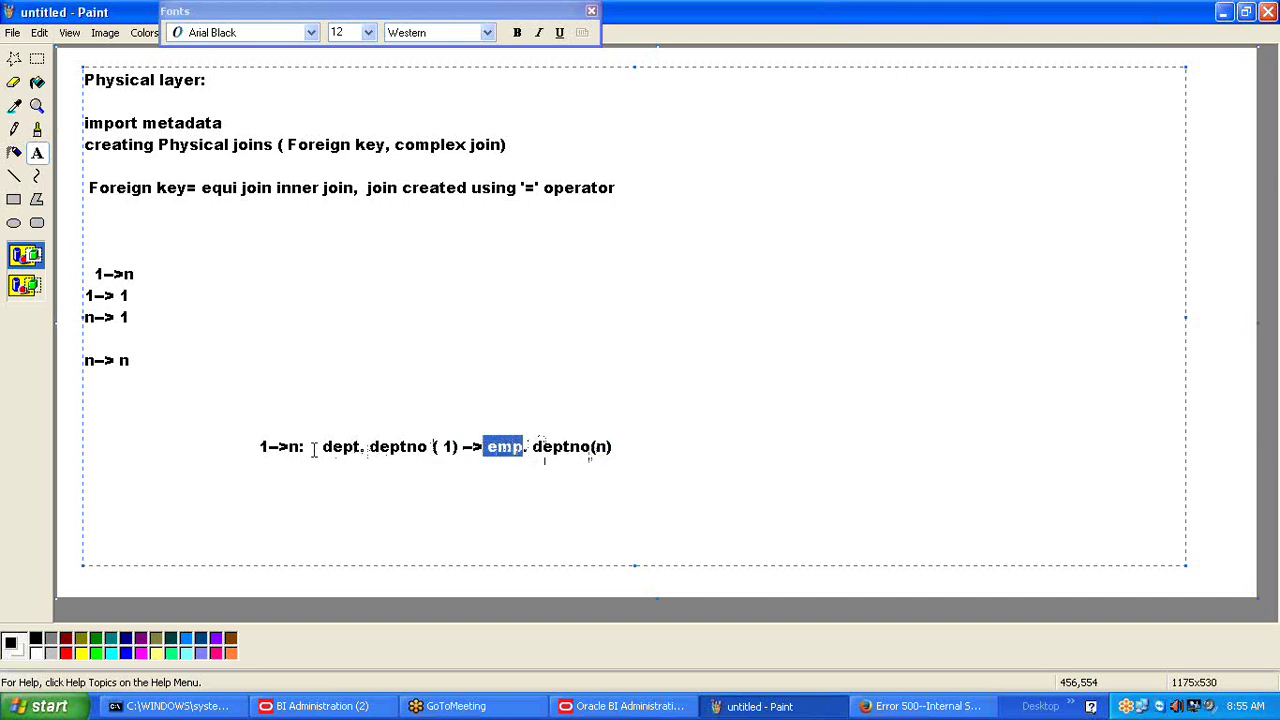
{"action": "left_click_drag", "start_coordinate": [309, 446], "coordinate": [254, 446]}
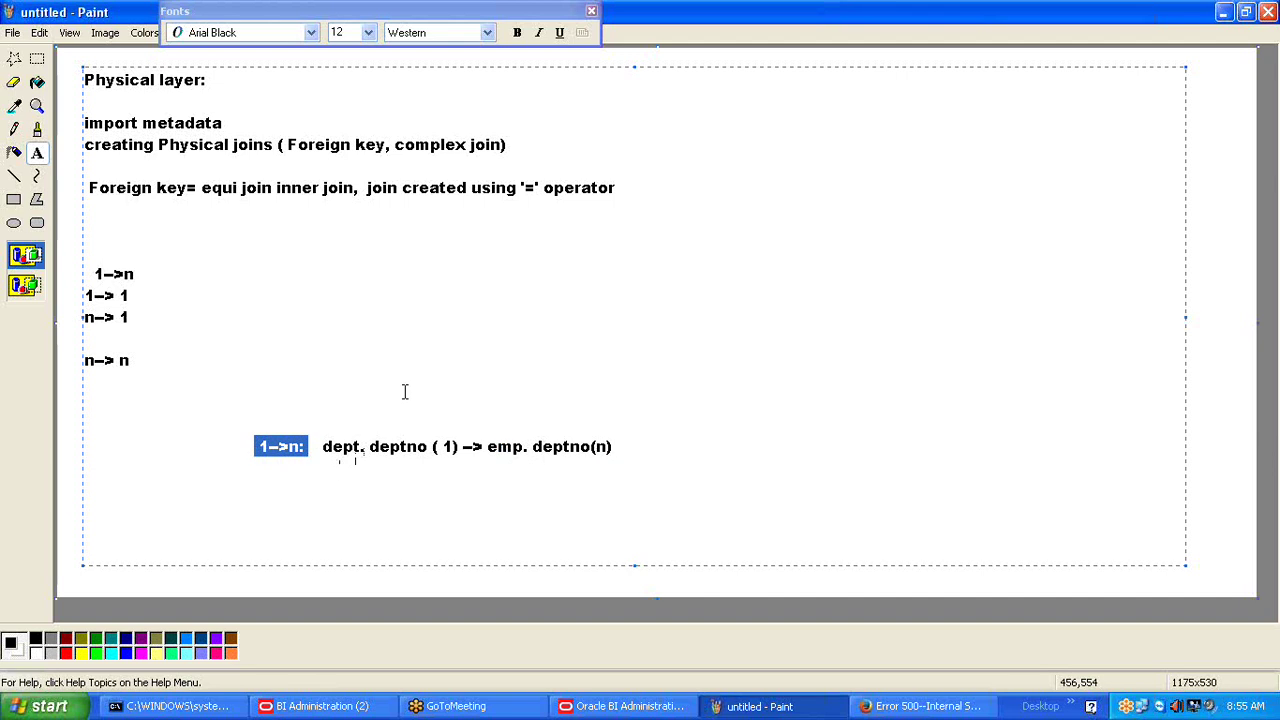
{"action": "left_click", "coordinate": [449, 386]}
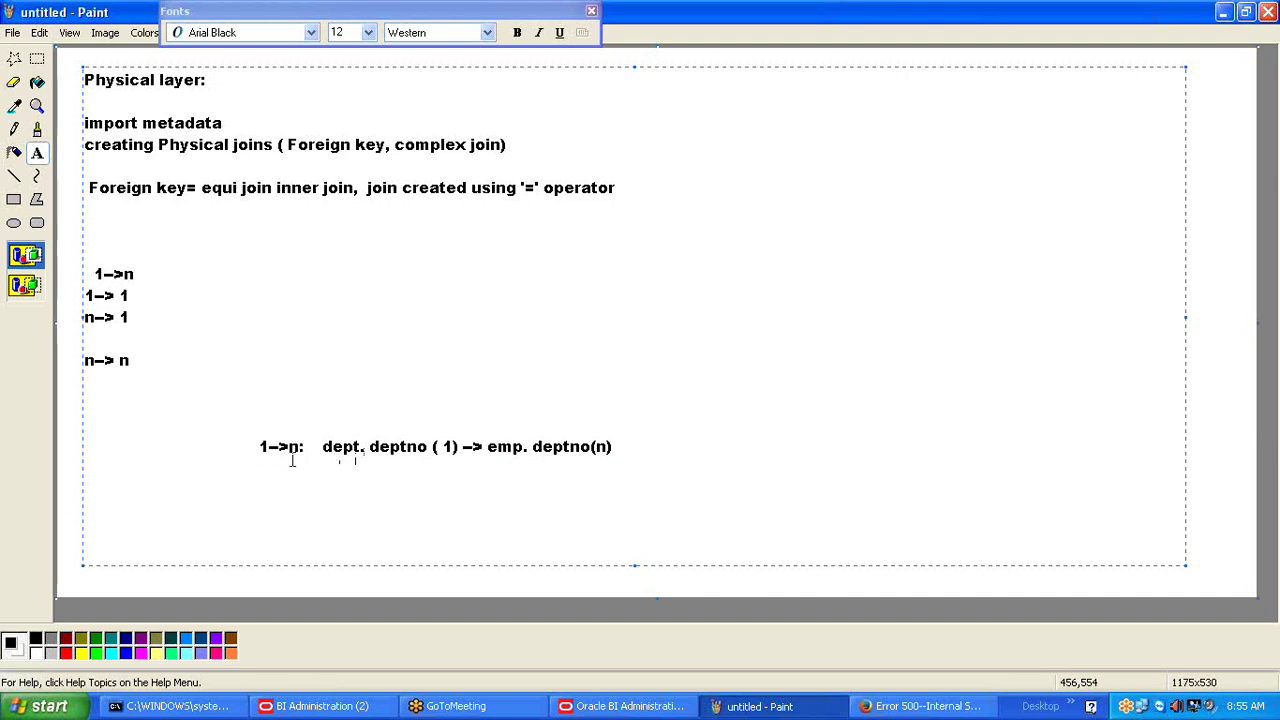
{"action": "left_click_drag", "start_coordinate": [279, 447], "coordinate": [301, 447]}
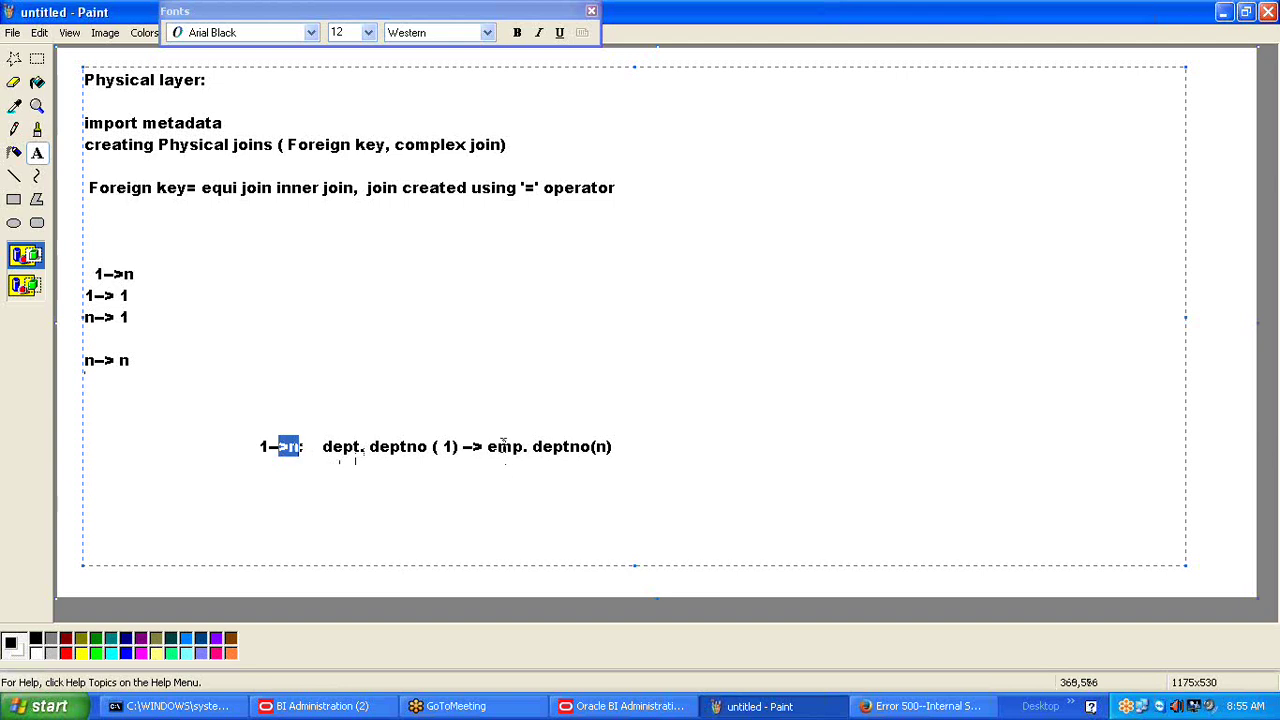
{"action": "left_click_drag", "start_coordinate": [487, 447], "coordinate": [523, 447]}
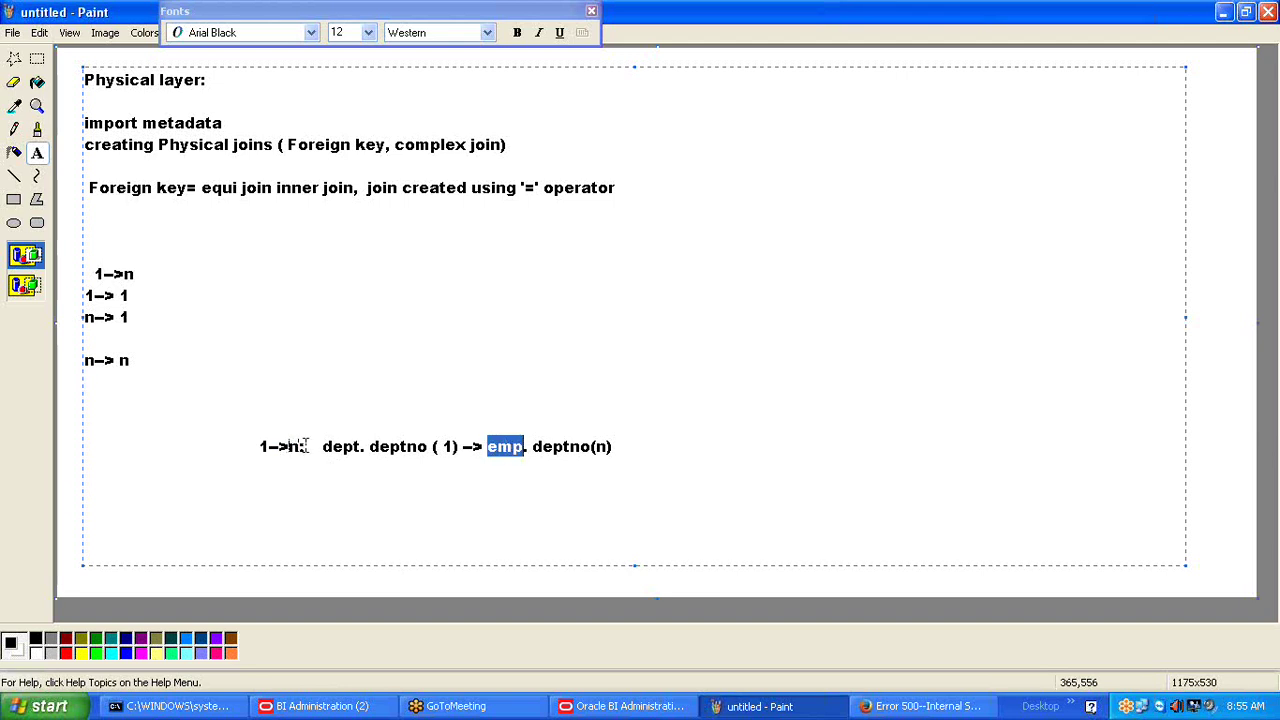
{"action": "left_click_drag", "start_coordinate": [313, 447], "coordinate": [566, 465]}
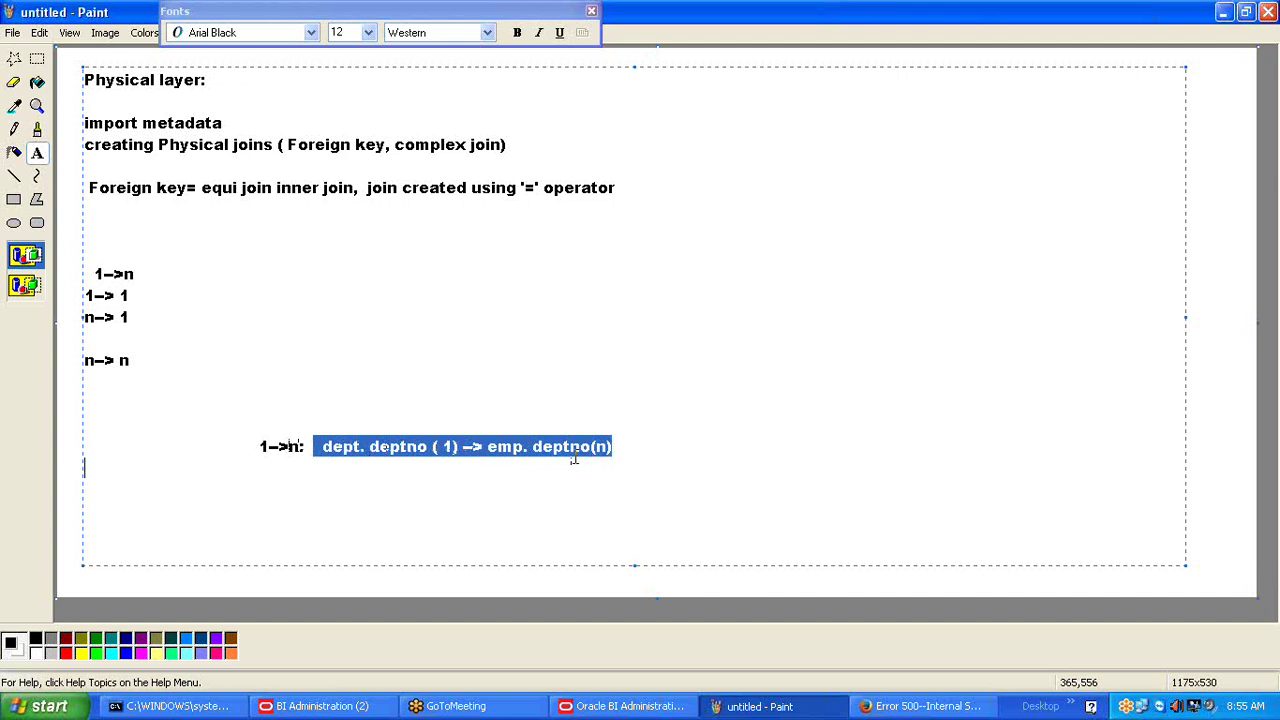
{"action": "double_click", "coordinate": [504, 446]}
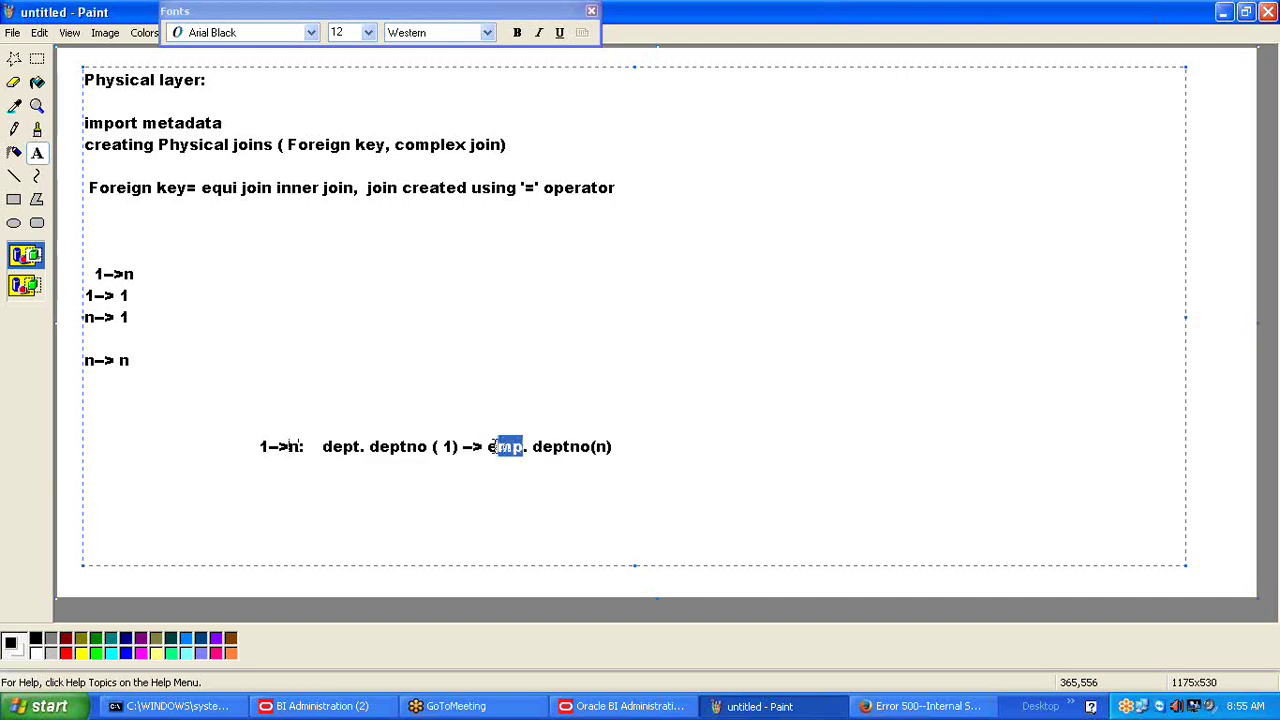
Switch to the Oracle BI Administration Tool and close the physical diagram.
{"action": "left_click", "coordinate": [592, 712]}
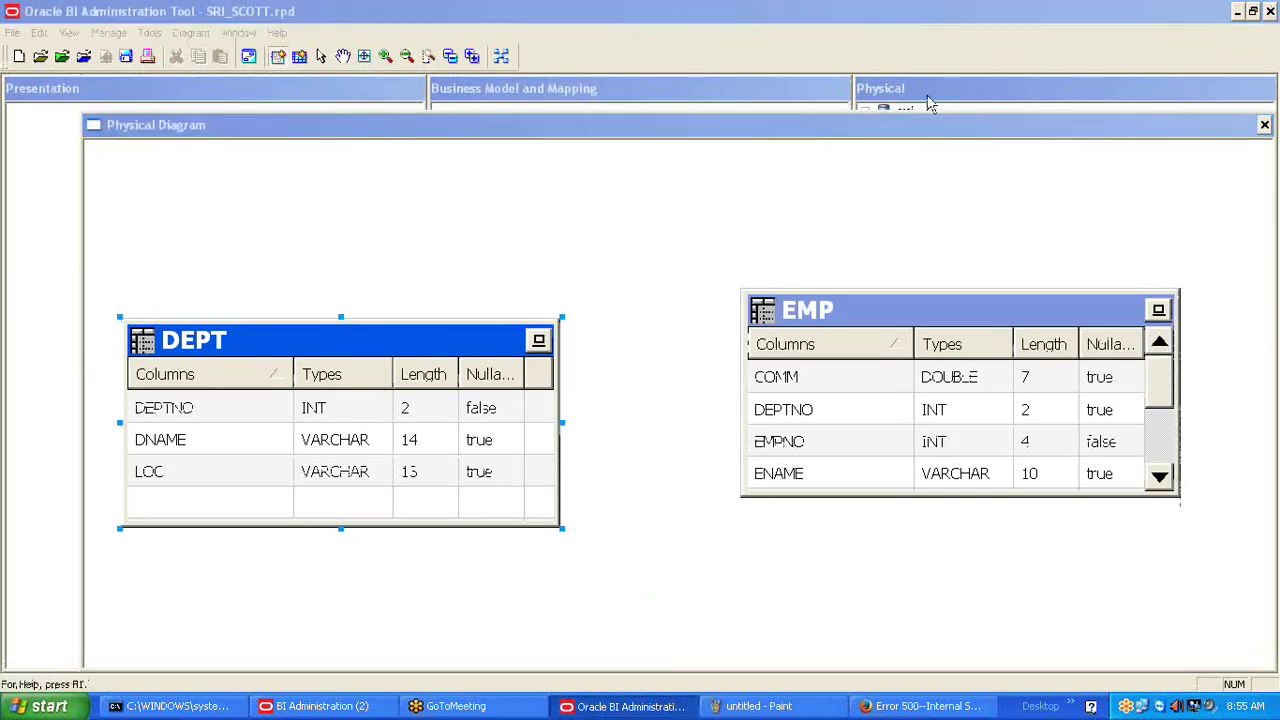
{"action": "left_click", "coordinate": [951, 131]}
{"action": "left_click_drag", "start_coordinate": [1160, 131], "coordinate": [950, 128]}
{"action": "left_click", "coordinate": [963, 125]}
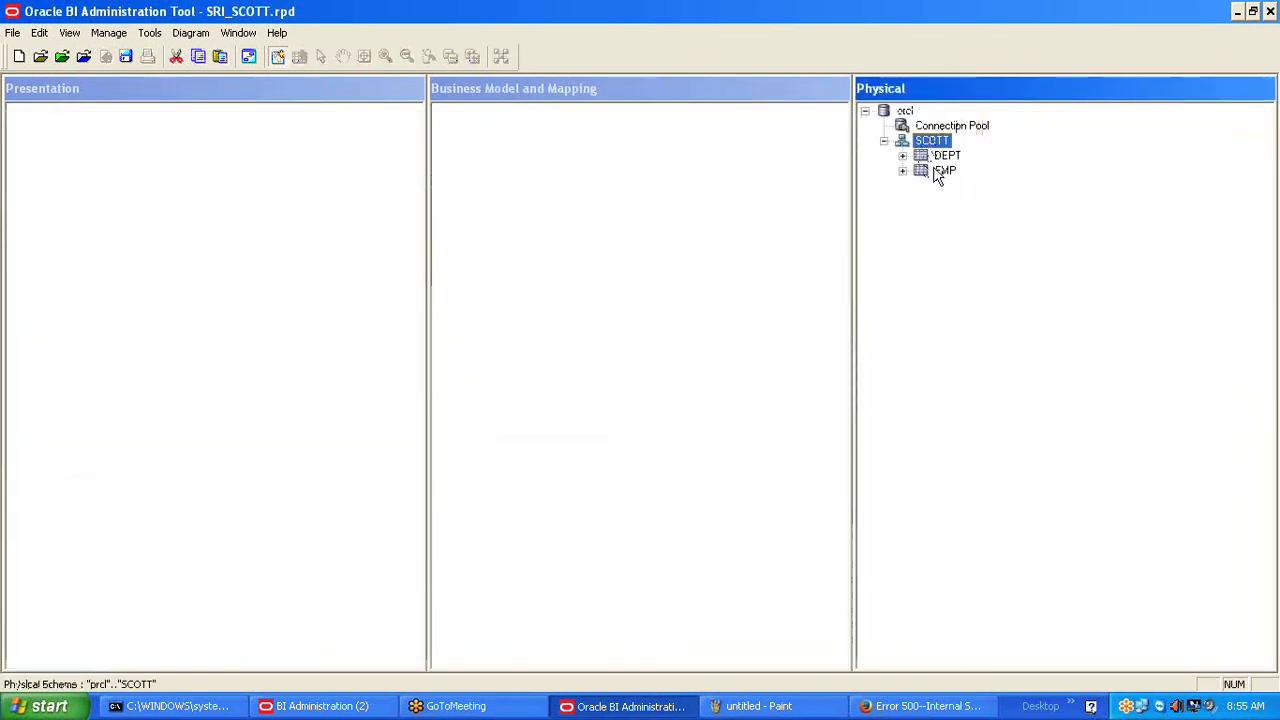
View the EMP table's data, examine the DEPTNO values row by row, and close the data view.
{"action": "left_click", "coordinate": [940, 173]}
{"action": "right_click", "coordinate": [940, 173]}
{"action": "left_click", "coordinate": [994, 210]}
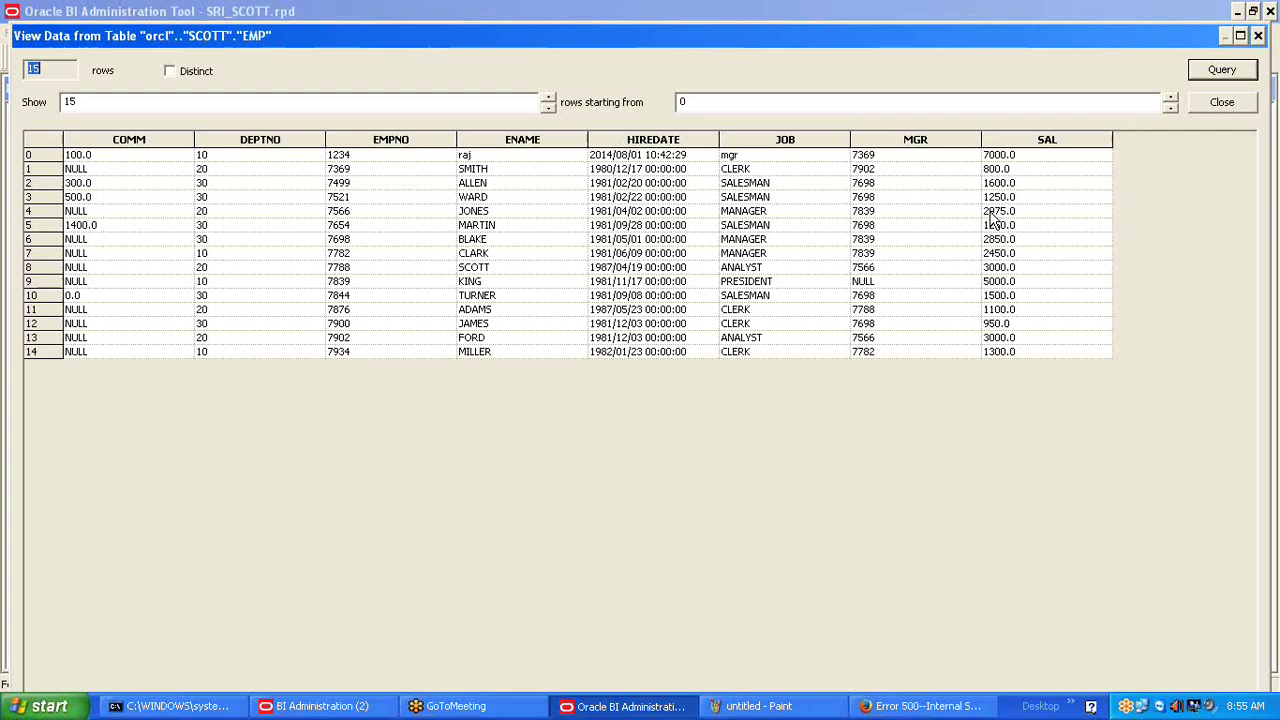
{"action": "left_click", "coordinate": [218, 158]}
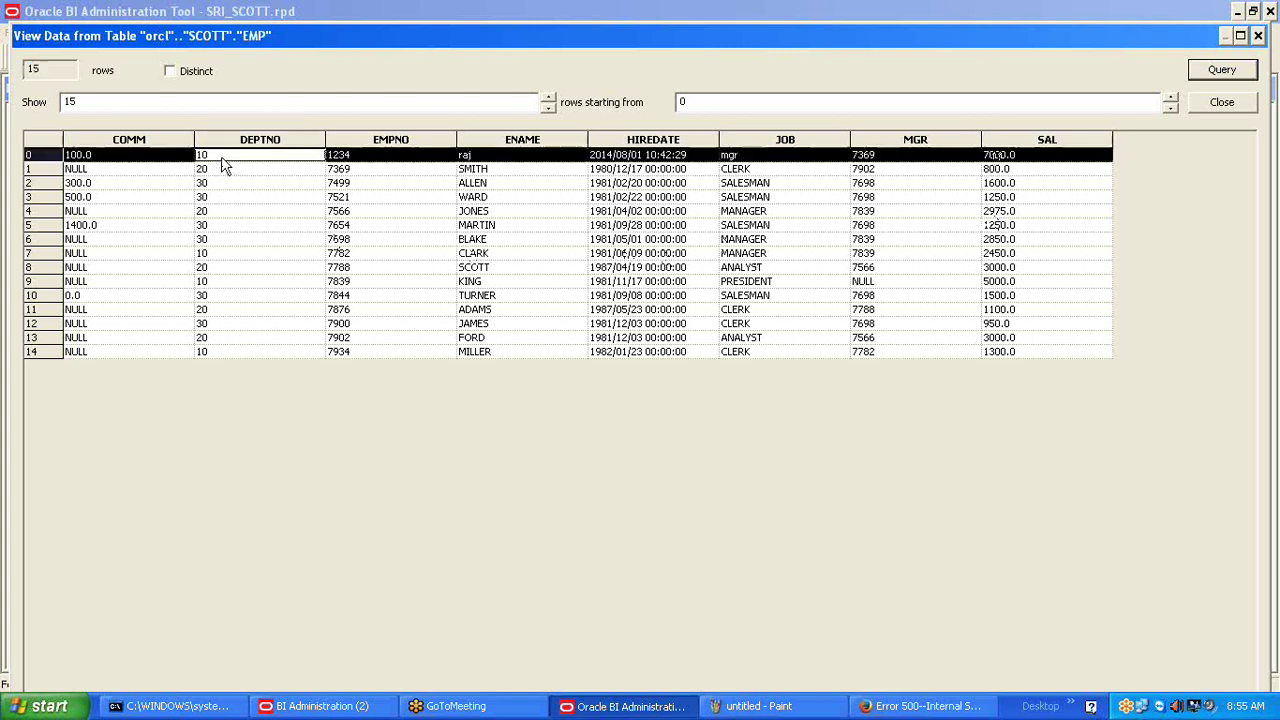
{"action": "left_click", "coordinate": [220, 188]}
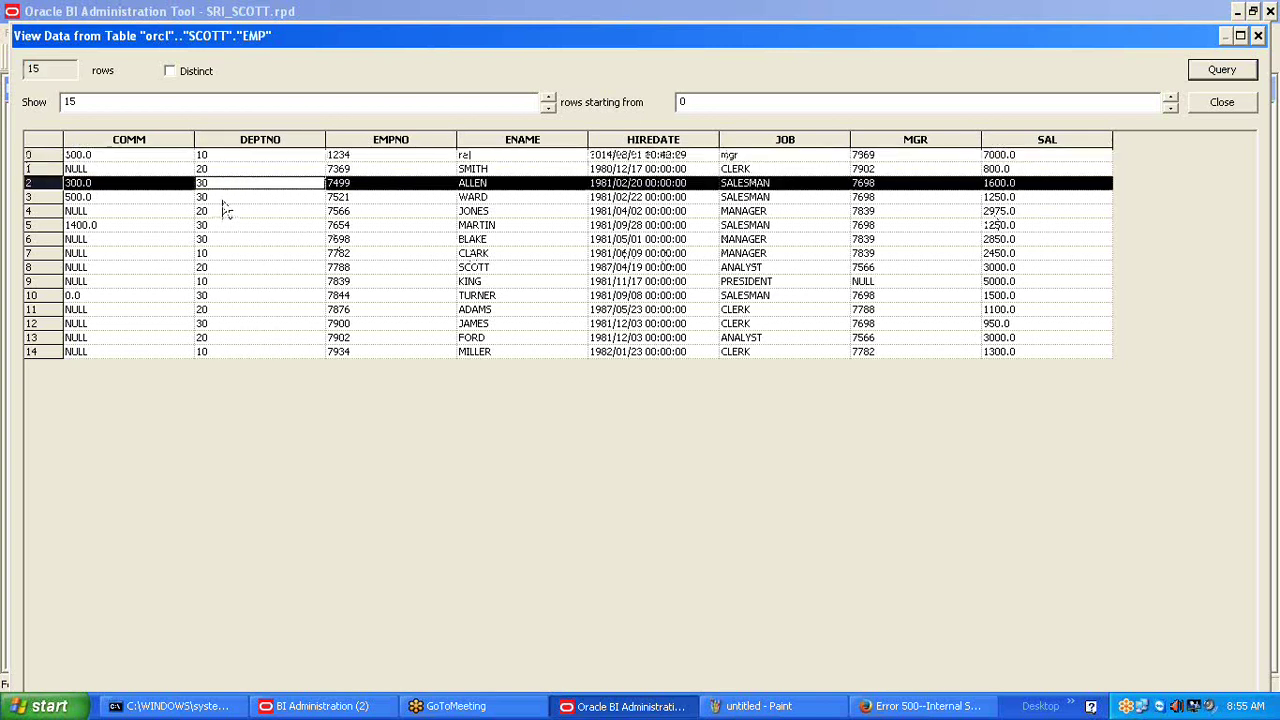
{"action": "left_click", "coordinate": [220, 200]}
{"action": "left_click", "coordinate": [222, 186]}
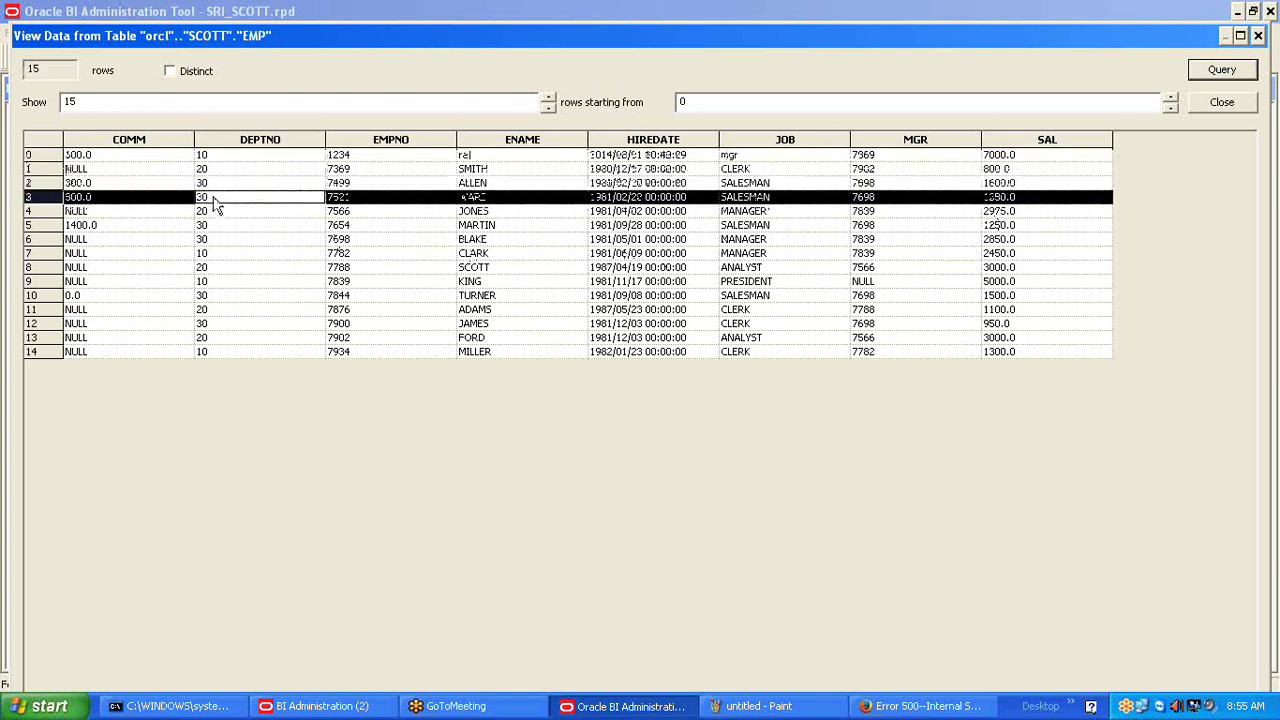
{"action": "left_click", "coordinate": [220, 184]}
{"action": "left_click", "coordinate": [220, 198]}
{"action": "left_click", "coordinate": [220, 240]}
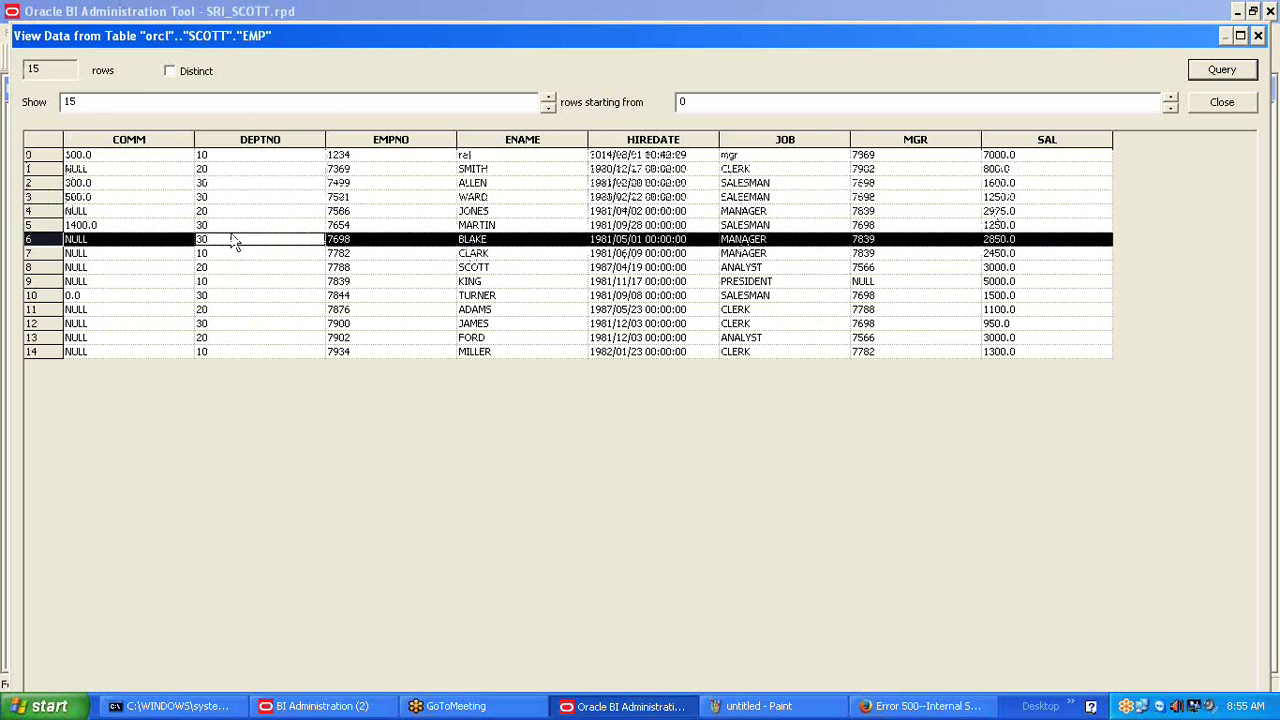
{"action": "left_click", "coordinate": [218, 253]}
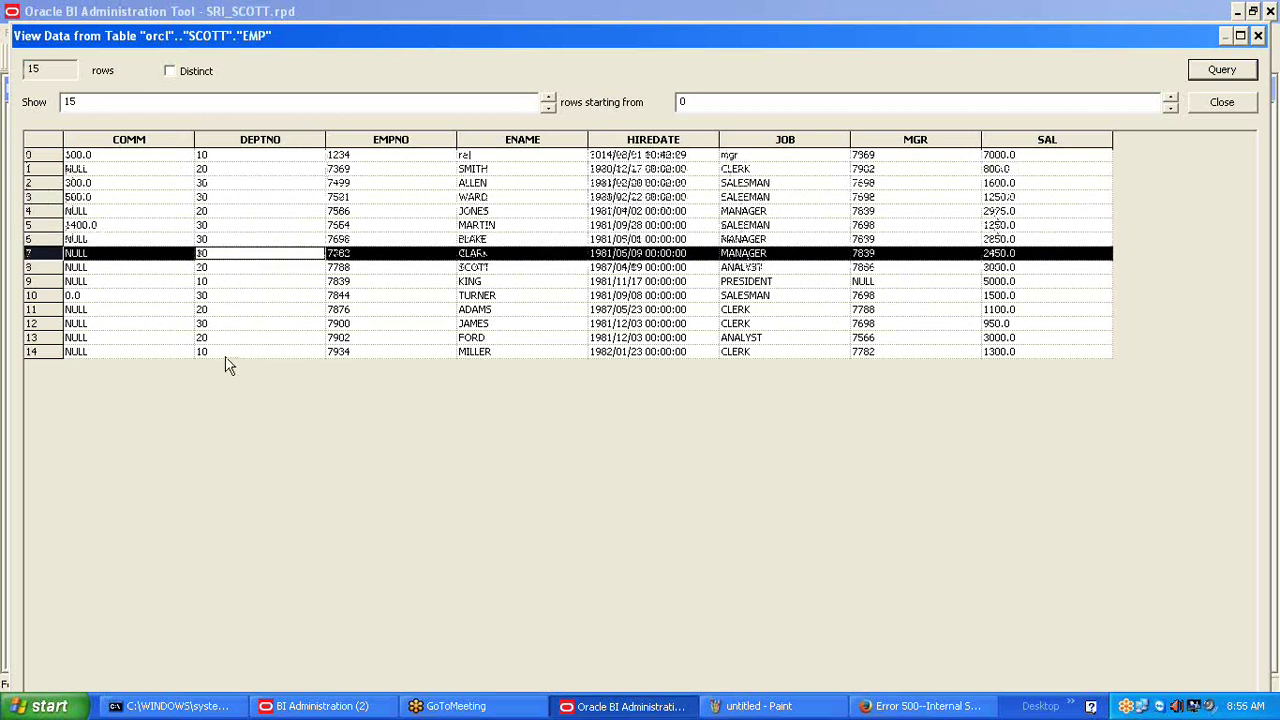
{"action": "left_click", "coordinate": [226, 352]}
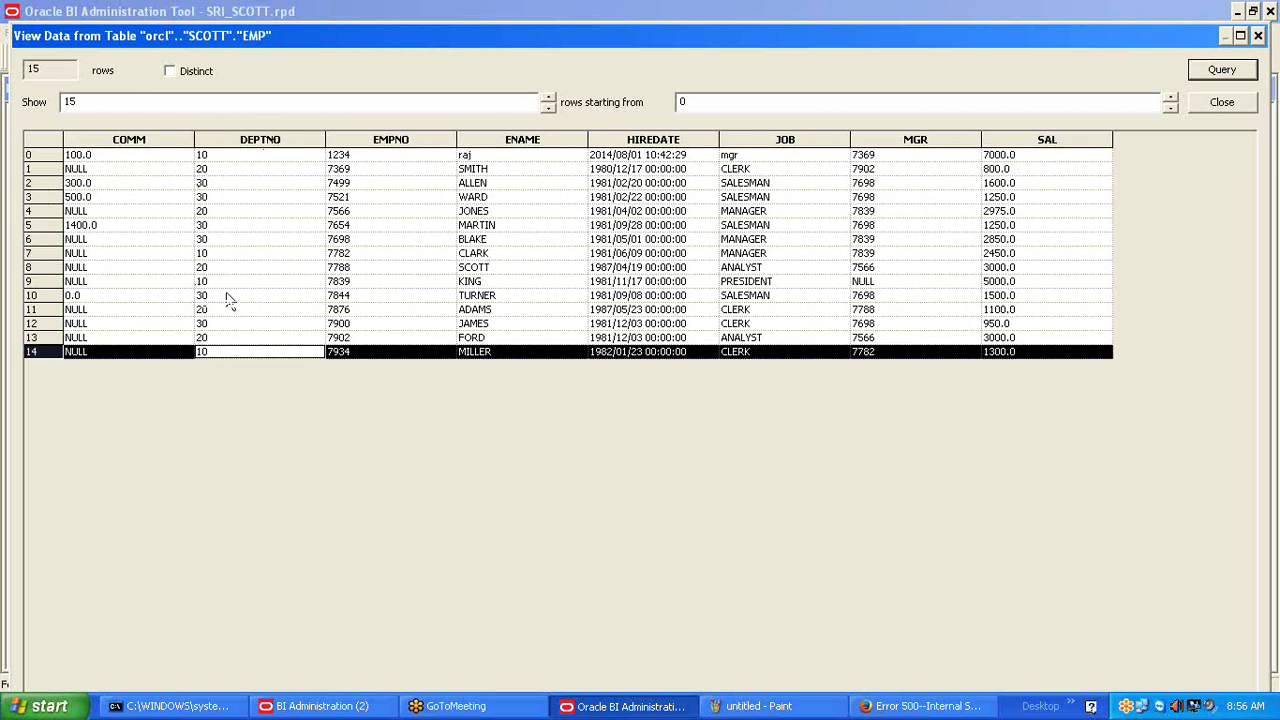
{"action": "left_click", "coordinate": [1222, 102]}
View the DEPT table's data, examine the DEPTNO values, and close the data view.
{"action": "right_click", "coordinate": [945, 166]}
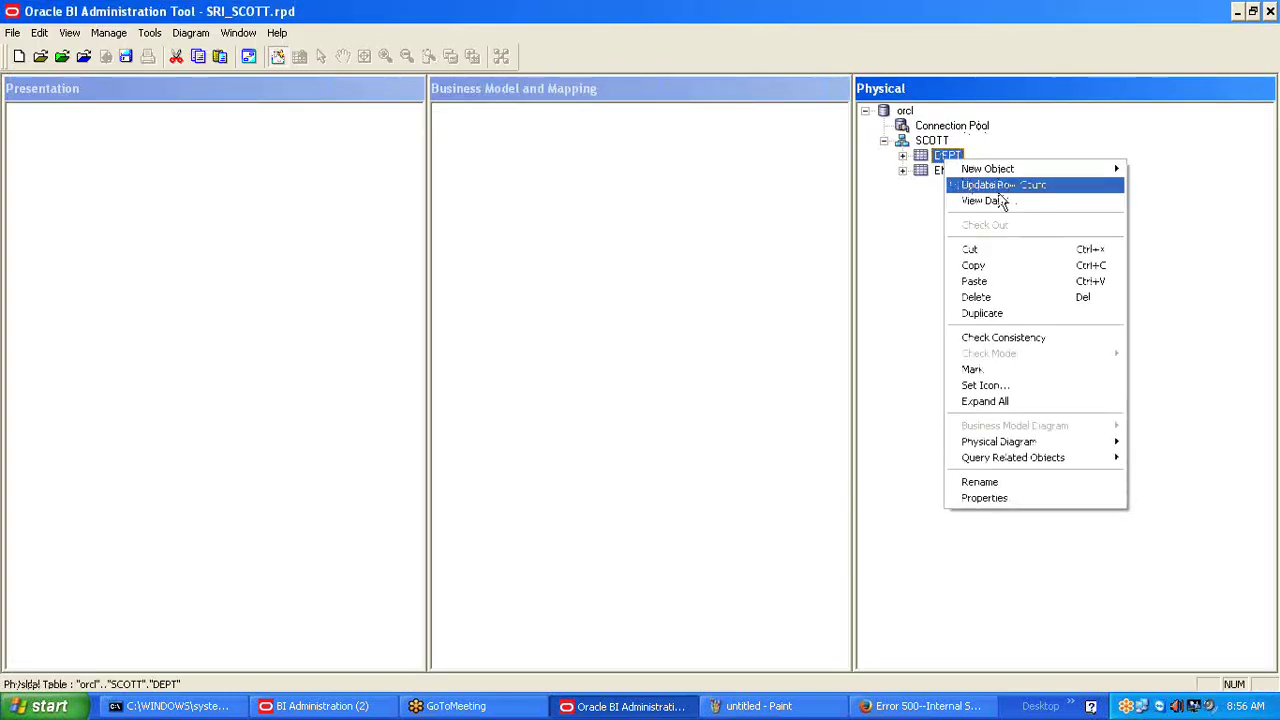
{"action": "left_click", "coordinate": [994, 200]}
{"action": "left_click", "coordinate": [96, 158]}
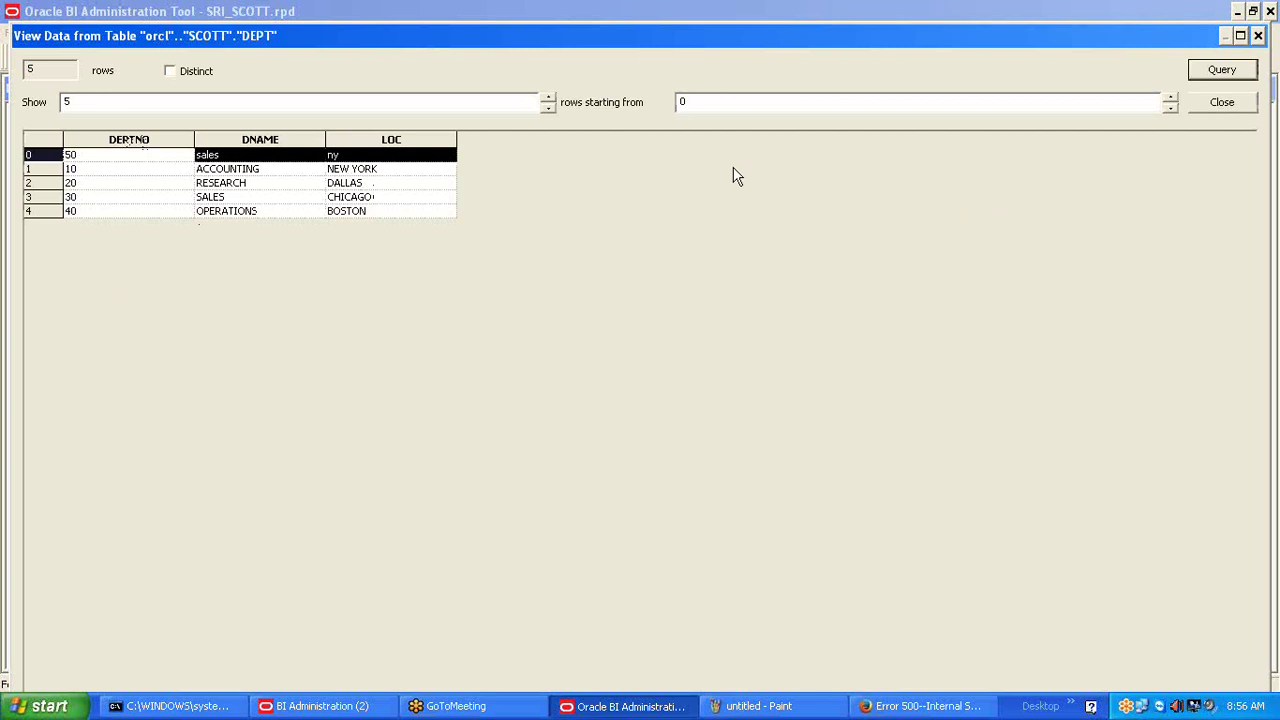
{"action": "left_click", "coordinate": [1224, 104]}
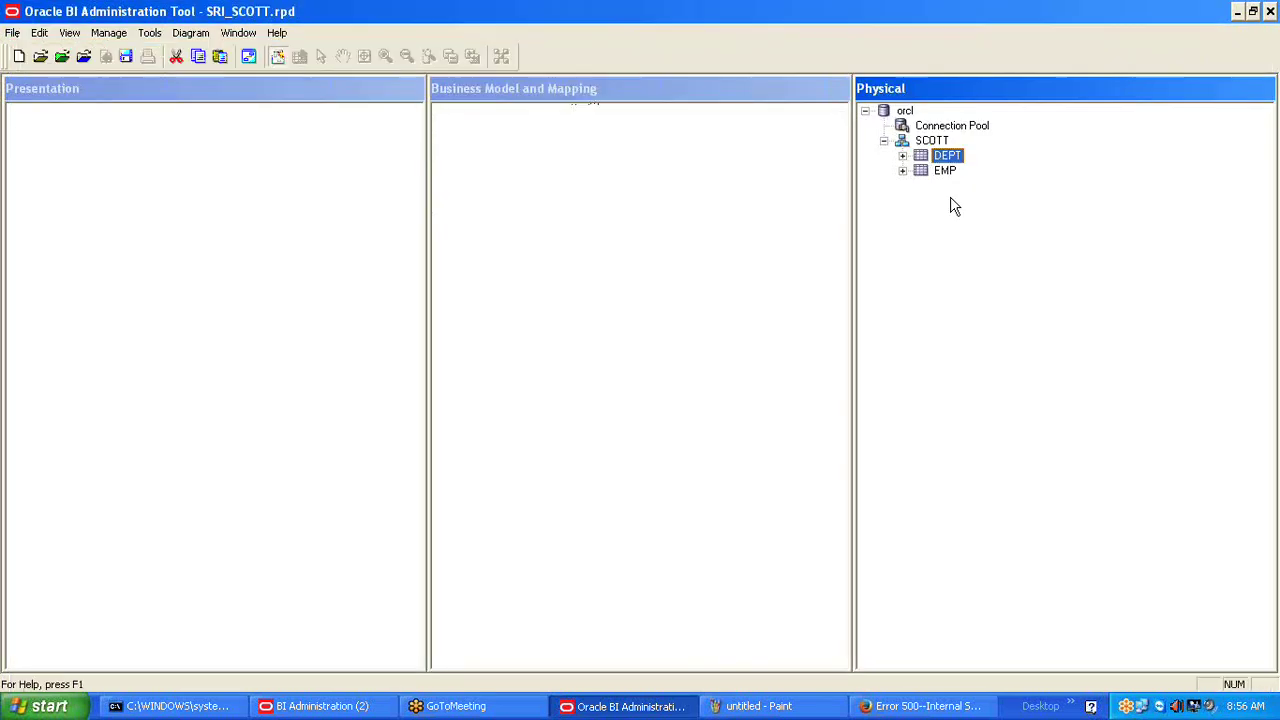
Open the physical diagram for the SCOTT schema and spread the tables apart with DEPT to the left of EMP.
{"action": "right_click", "coordinate": [931, 140]}
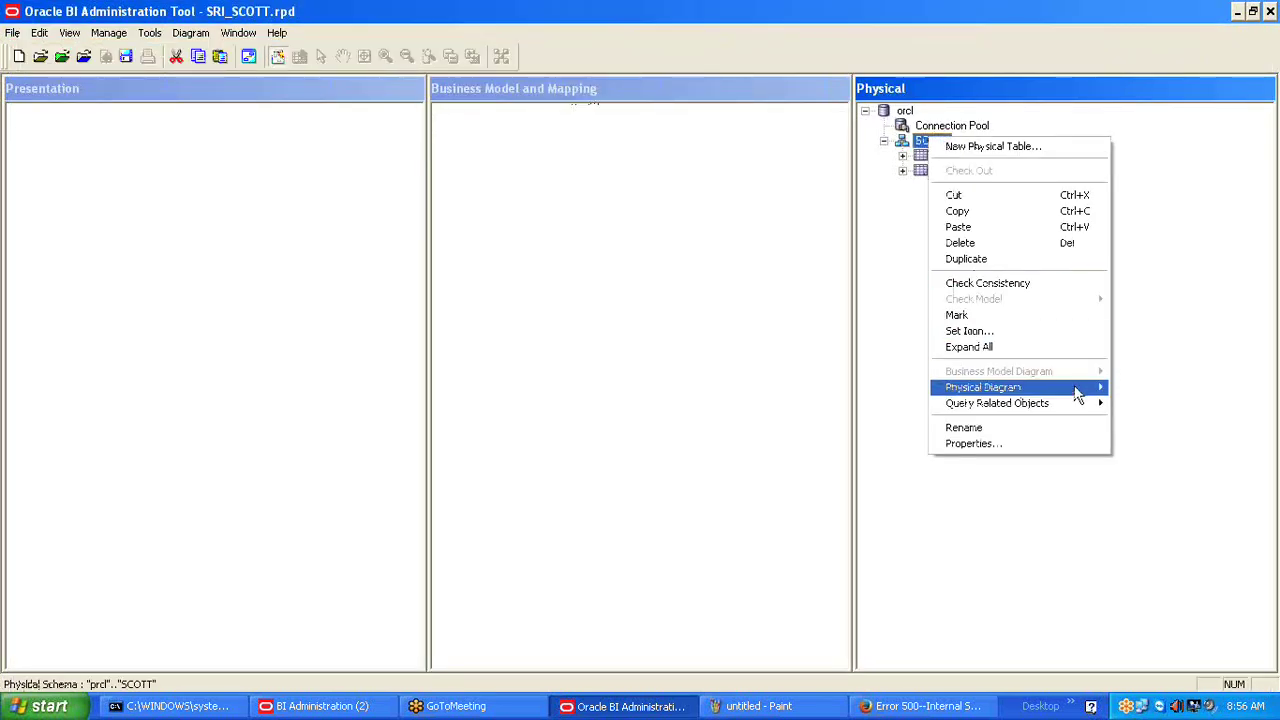
{"action": "mouse_move", "coordinate": [1078, 388]}
{"action": "left_click", "coordinate": [745, 388]}
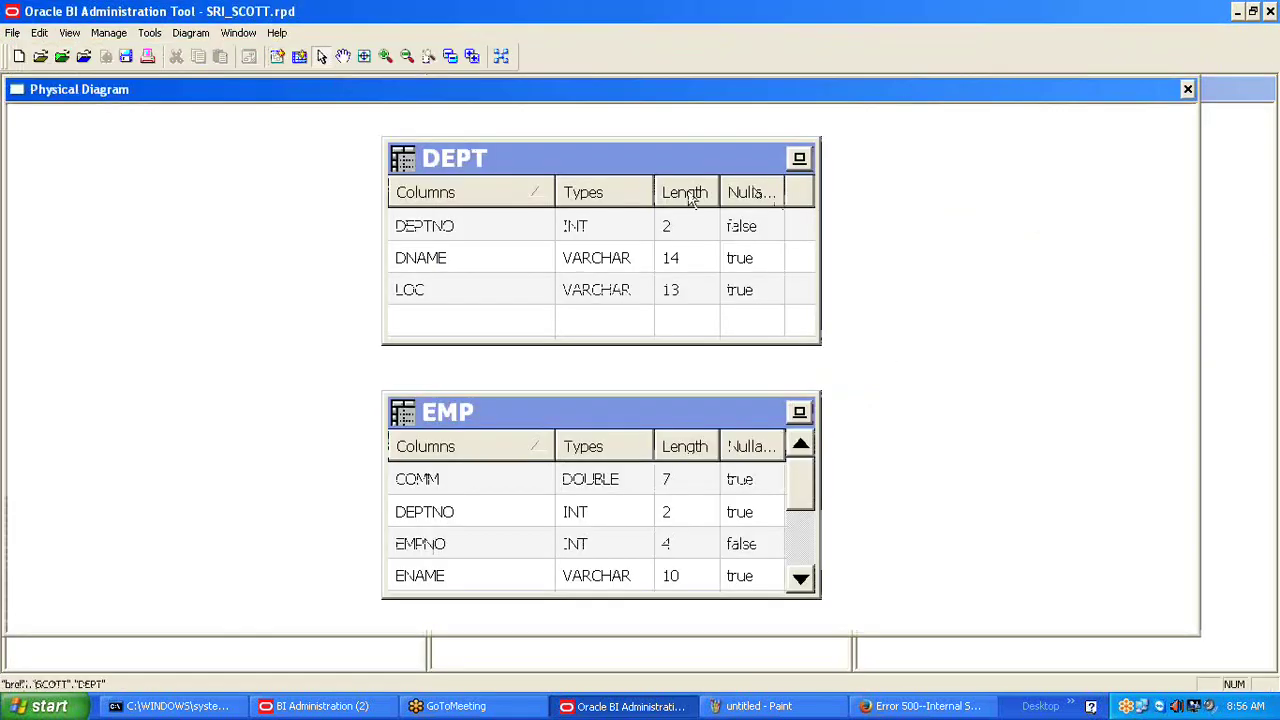
{"action": "left_click_drag", "start_coordinate": [620, 420], "coordinate": [944, 373]}
{"action": "left_click_drag", "start_coordinate": [702, 183], "coordinate": [245, 230]}
Draw a new join from the EMP table to the DEPT table after consulting the 1-->n note in Paint.
{"action": "left_click", "coordinate": [279, 60]}
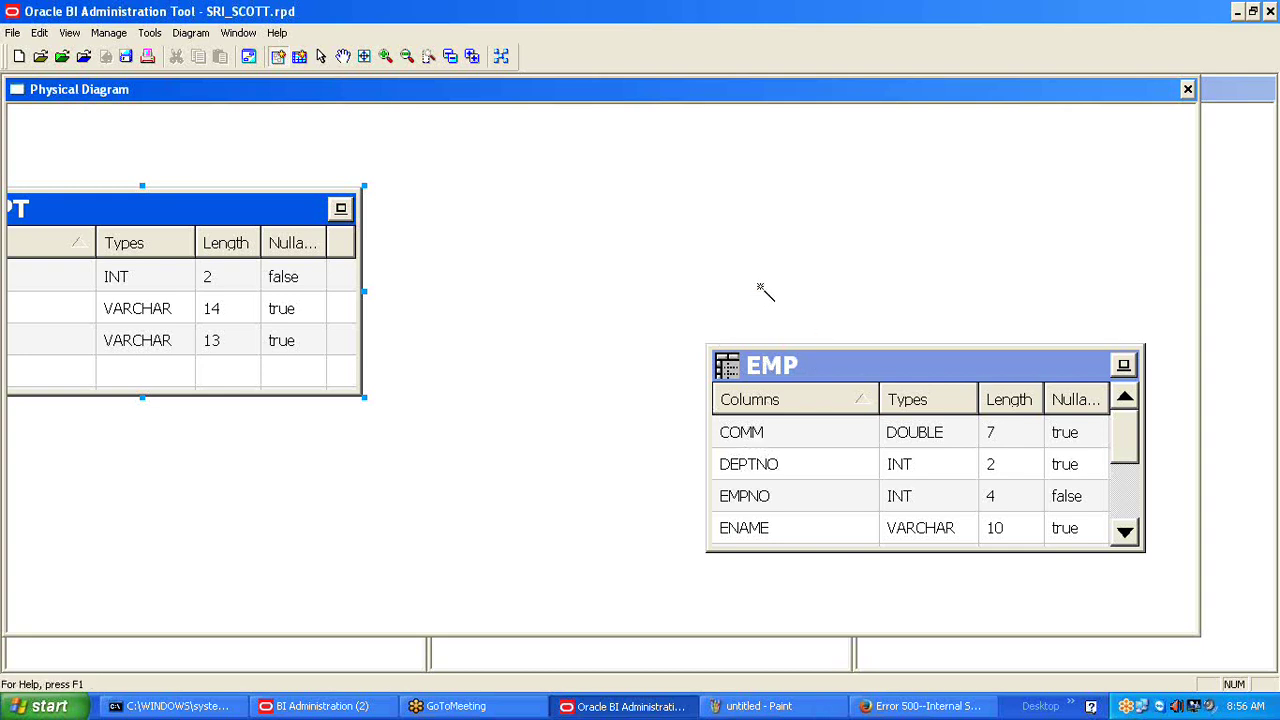
{"action": "left_click", "coordinate": [760, 706]}
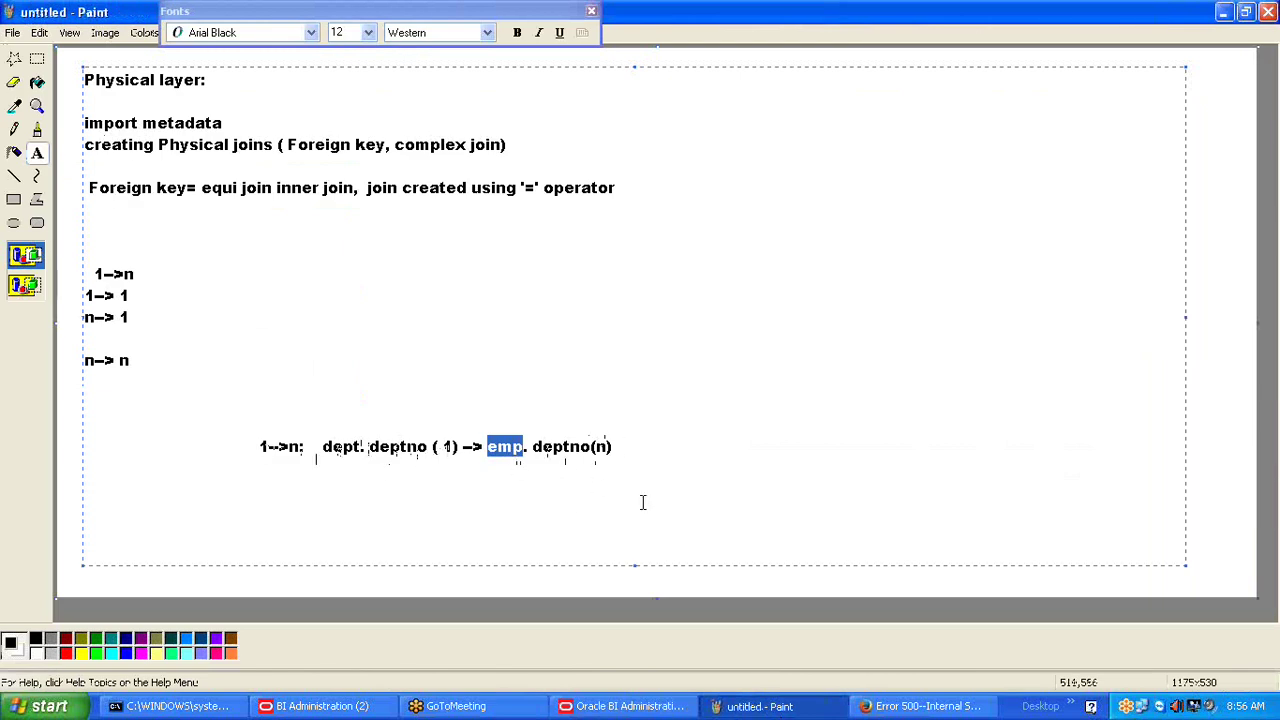
{"action": "left_click", "coordinate": [742, 706]}
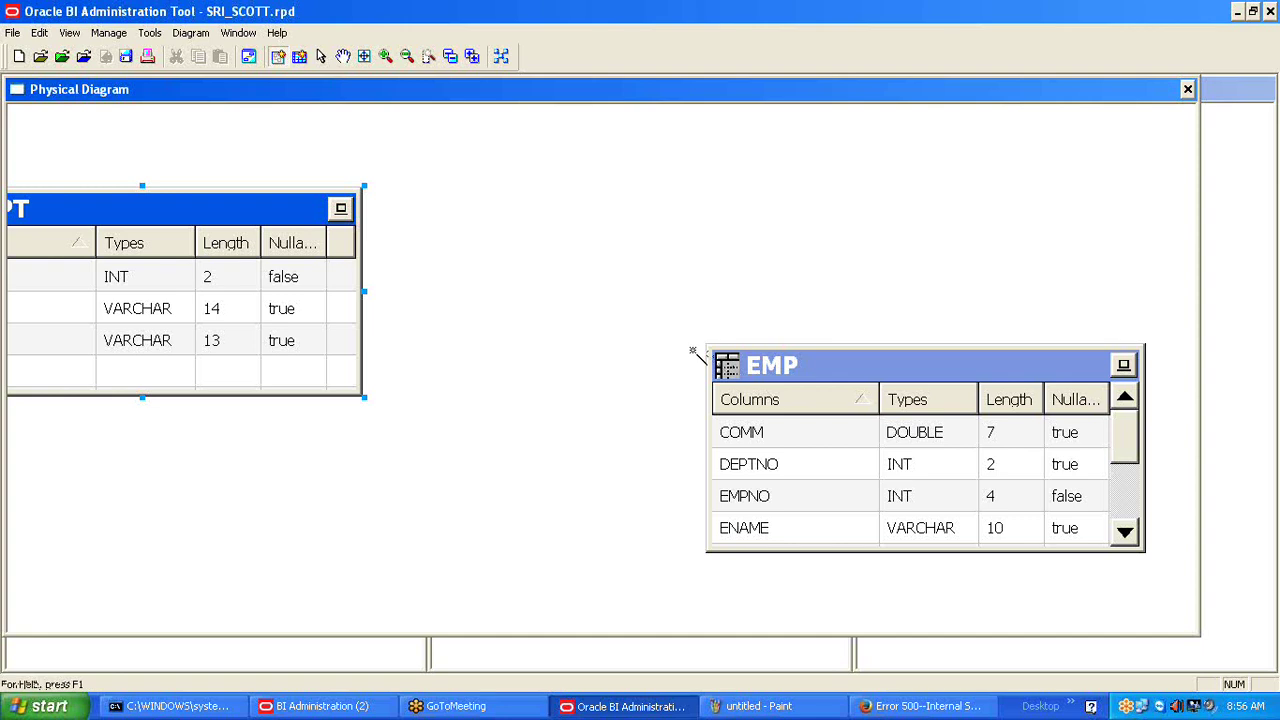
{"action": "left_click_drag", "start_coordinate": [692, 351], "coordinate": [328, 294]}
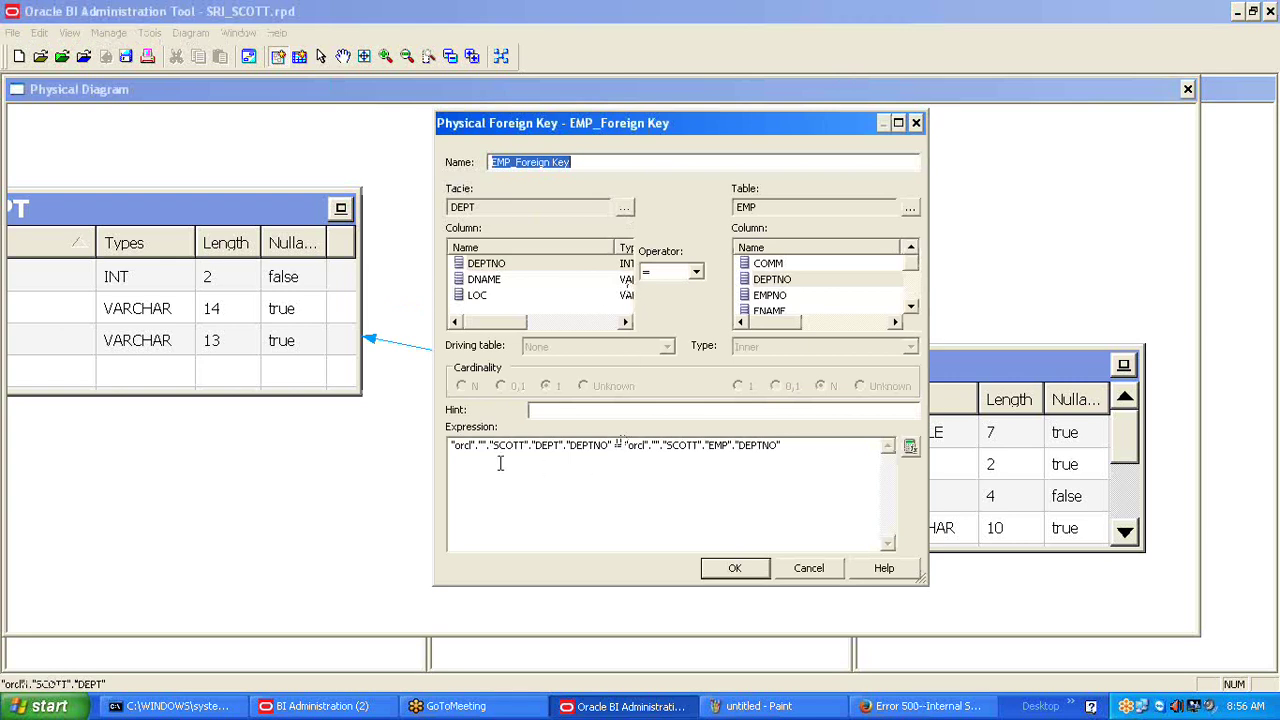
Examine the foreign key's join expression, comparing the DEPT.DEPTNO side, the = operator and the EMP.DEPTNO side.
{"action": "left_click_drag", "start_coordinate": [450, 445], "coordinate": [778, 473]}
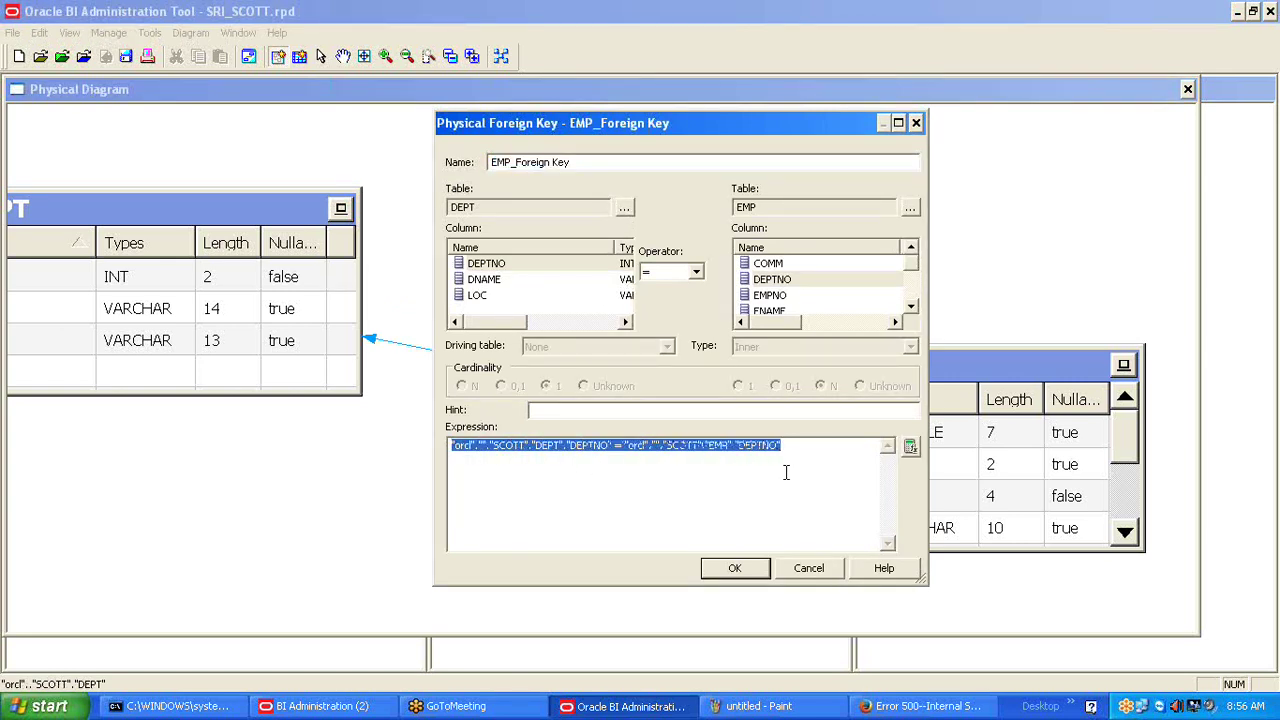
{"action": "left_click", "coordinate": [786, 472]}
{"action": "left_click_drag", "start_coordinate": [519, 445], "coordinate": [781, 458]}
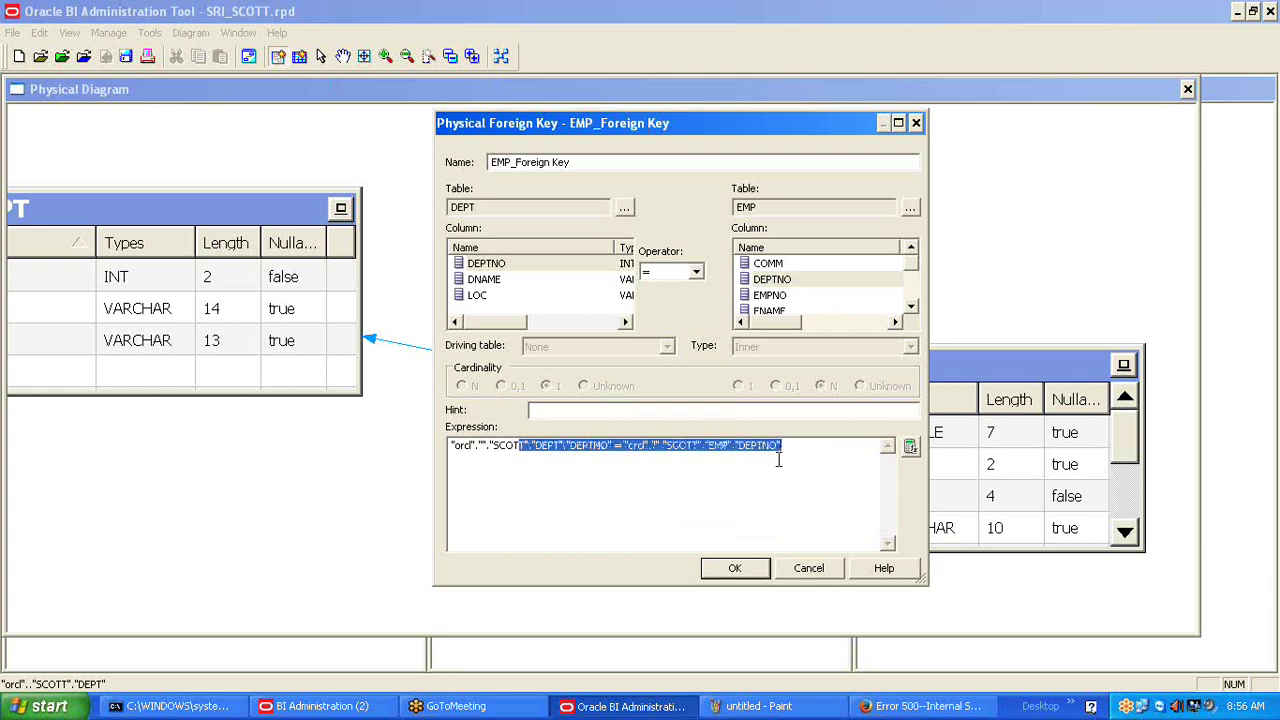
{"action": "left_click", "coordinate": [741, 507]}
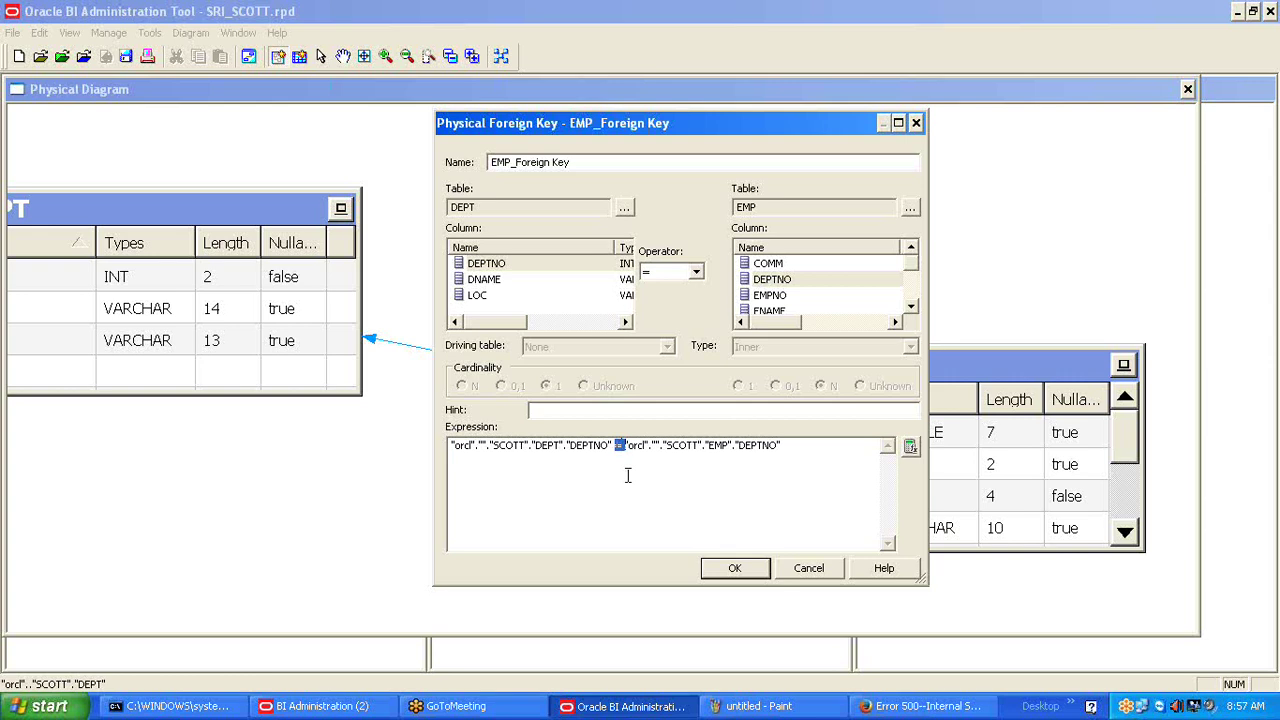
{"action": "left_click_drag", "start_coordinate": [608, 446], "coordinate": [453, 449]}
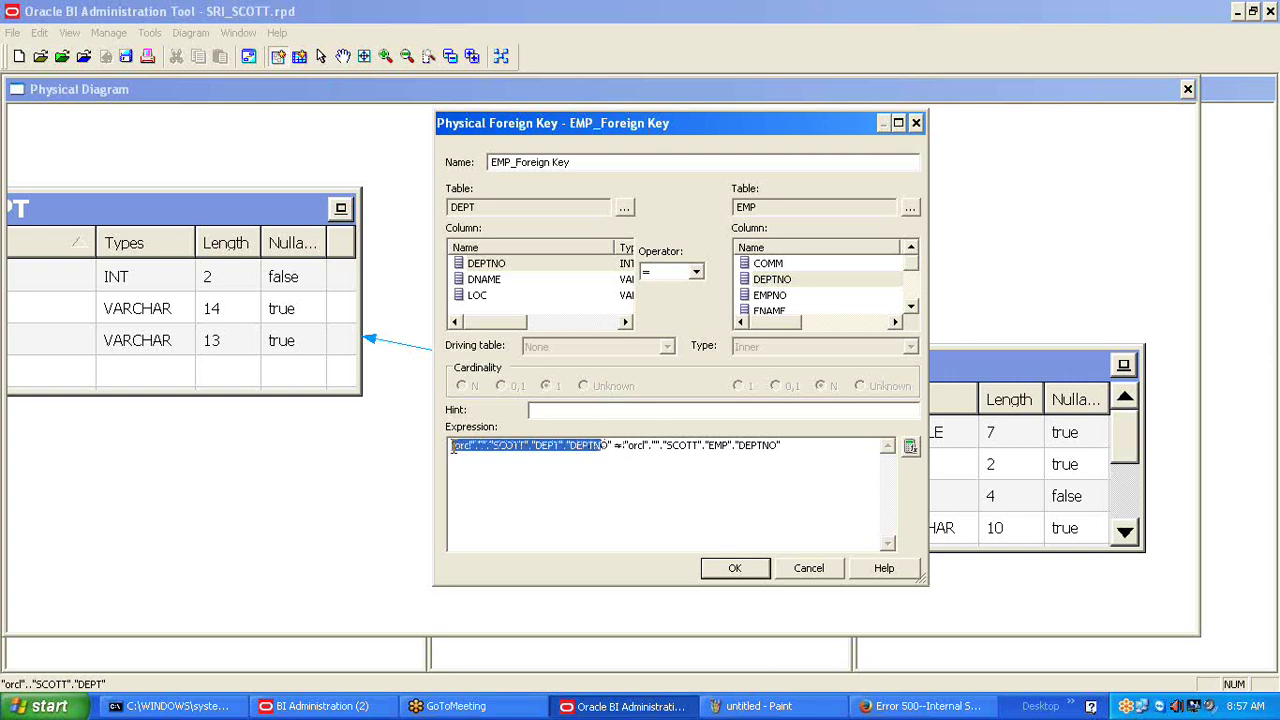
{"action": "left_click_drag", "start_coordinate": [781, 446], "coordinate": [625, 446]}
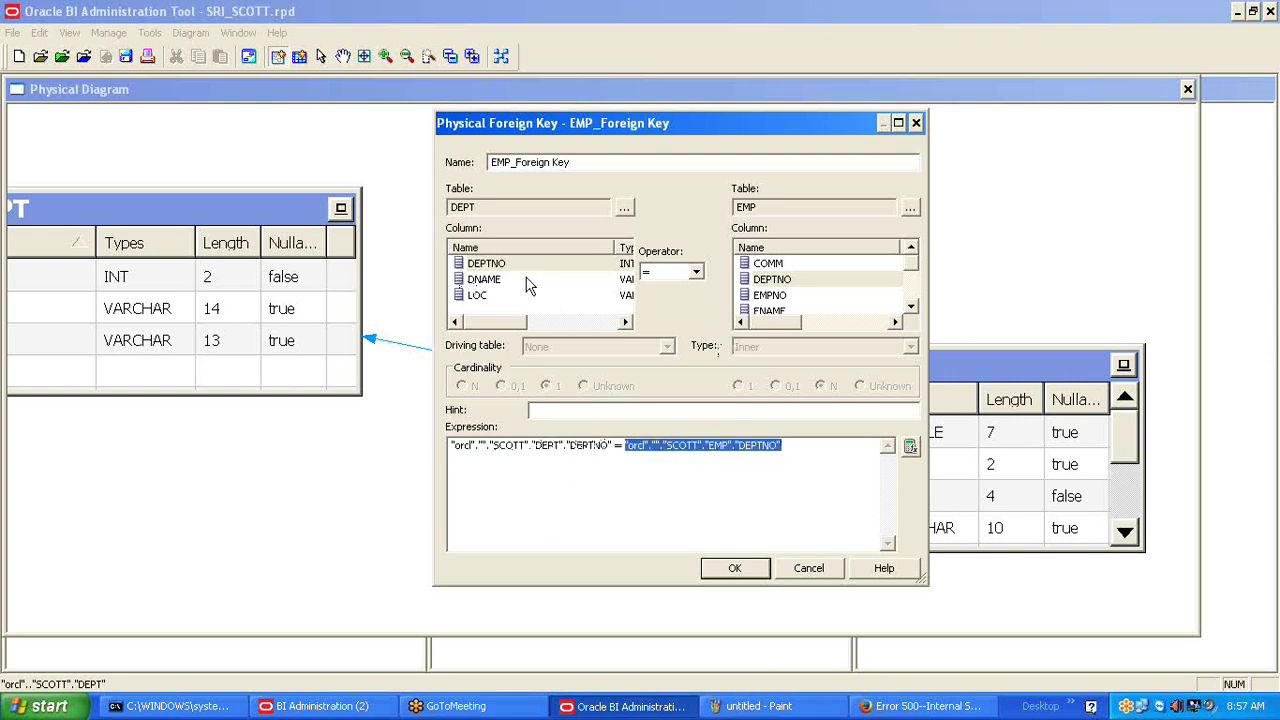
{"action": "left_click", "coordinate": [1262, 47]}
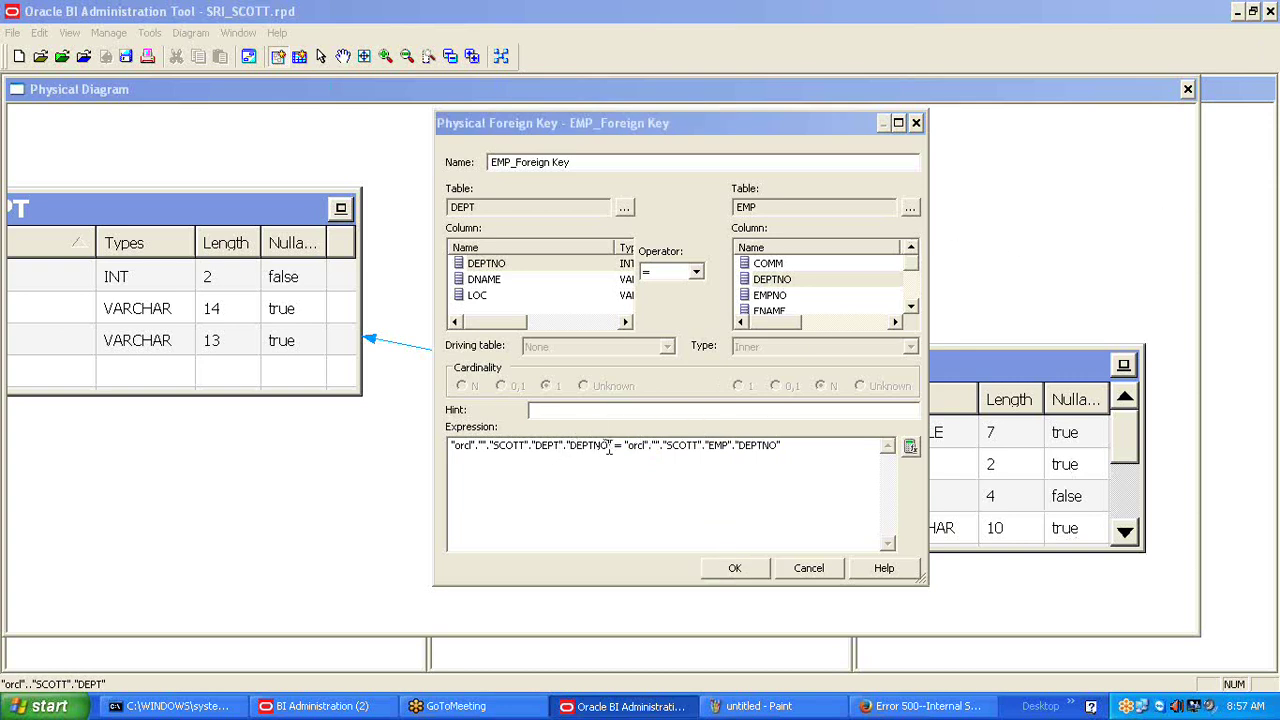
{"action": "left_click_drag", "start_coordinate": [608, 447], "coordinate": [627, 447]}
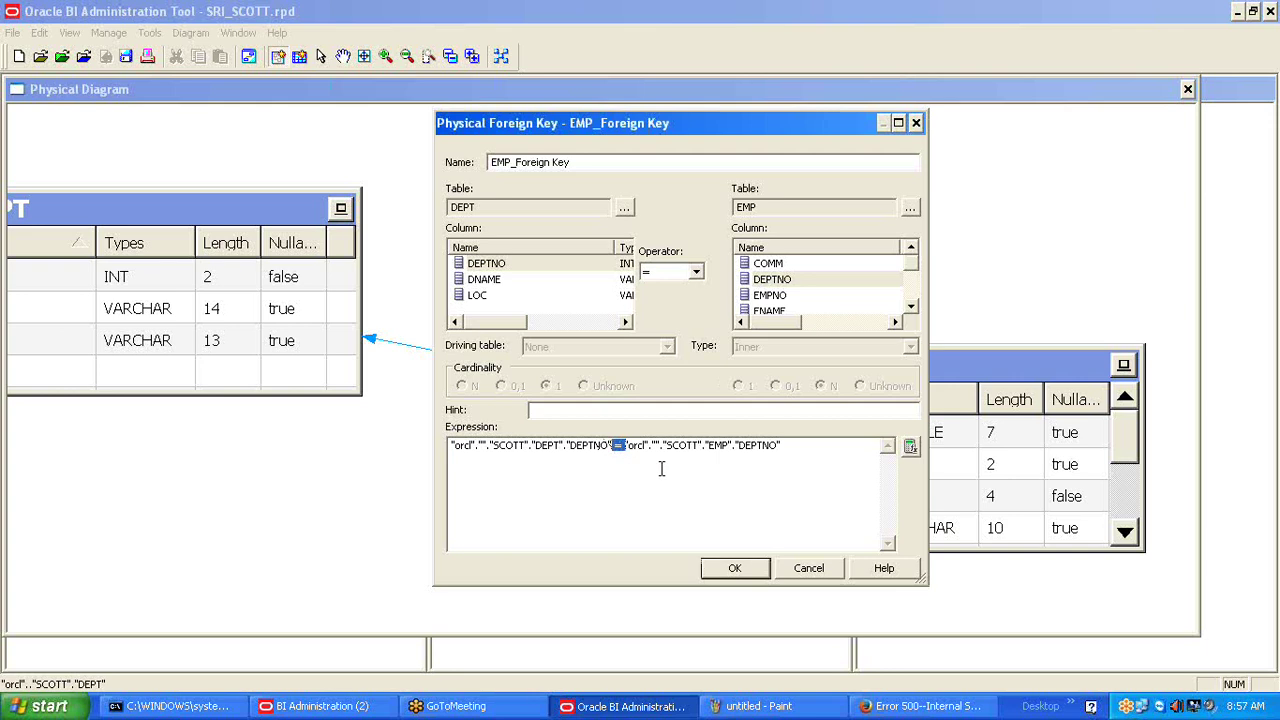
{"action": "left_click", "coordinate": [497, 266]}
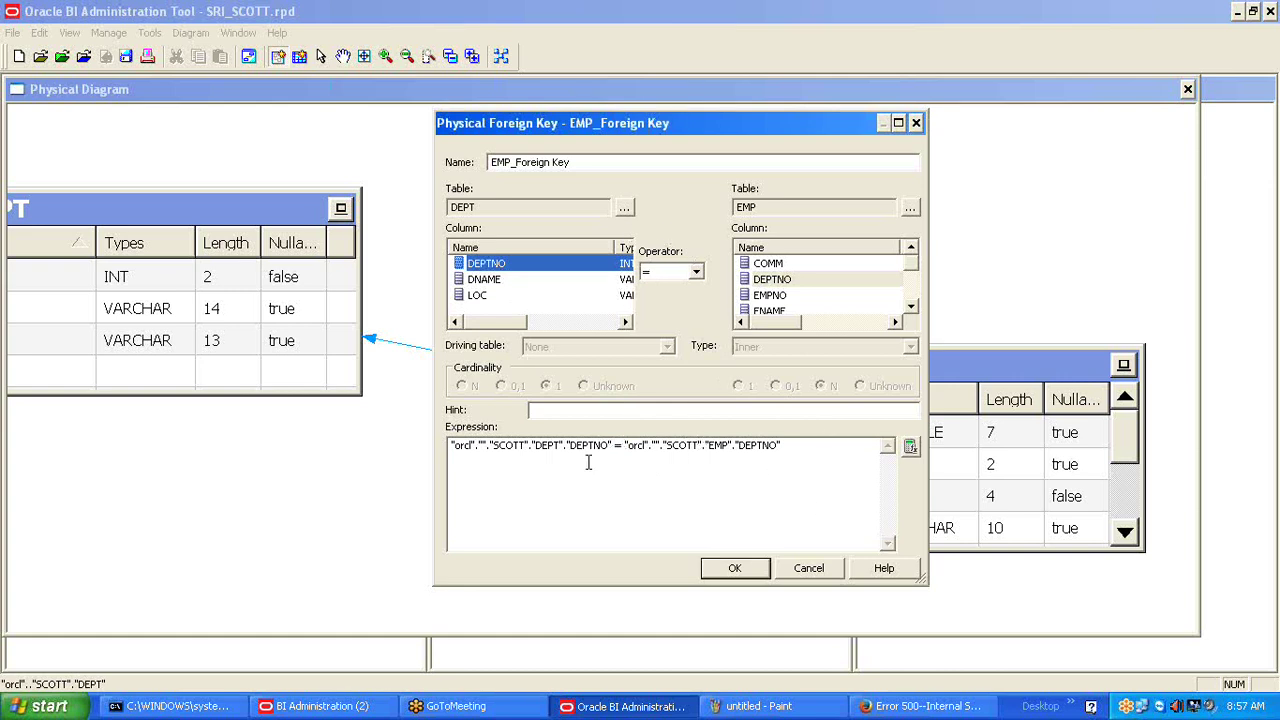
{"action": "left_click_drag", "start_coordinate": [611, 445], "coordinate": [450, 445]}
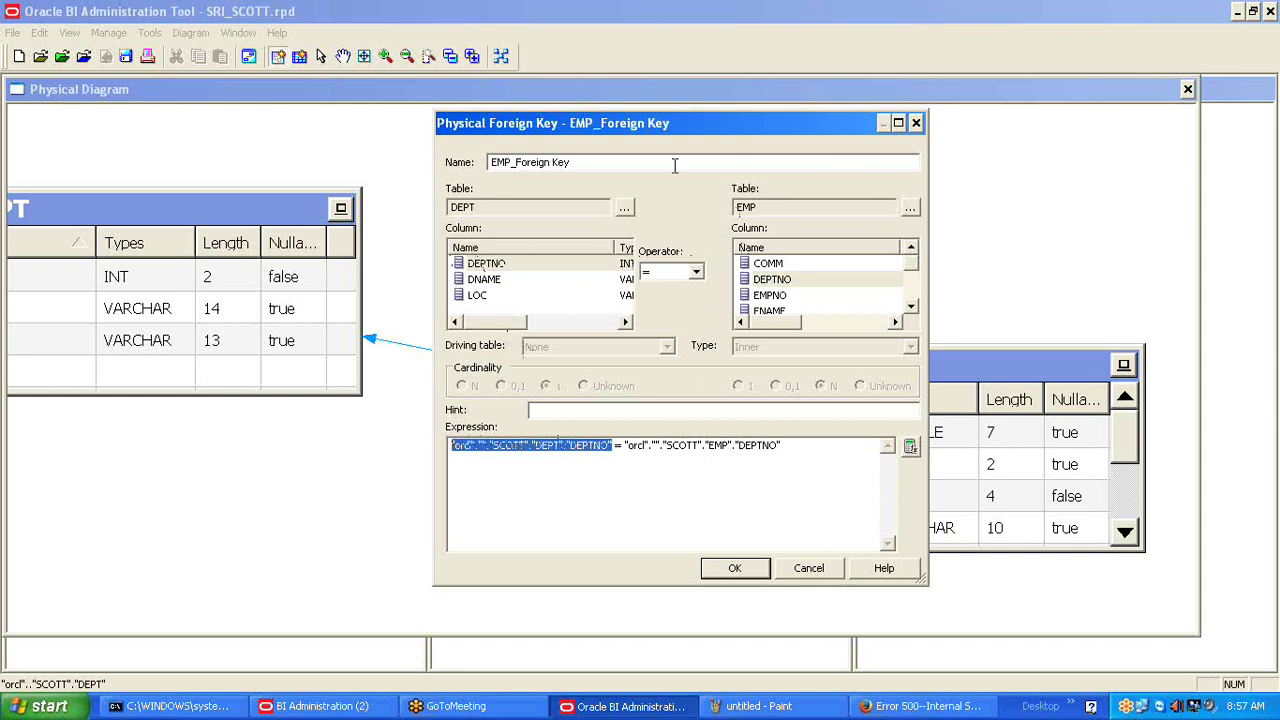
{"action": "left_click", "coordinate": [559, 450]}
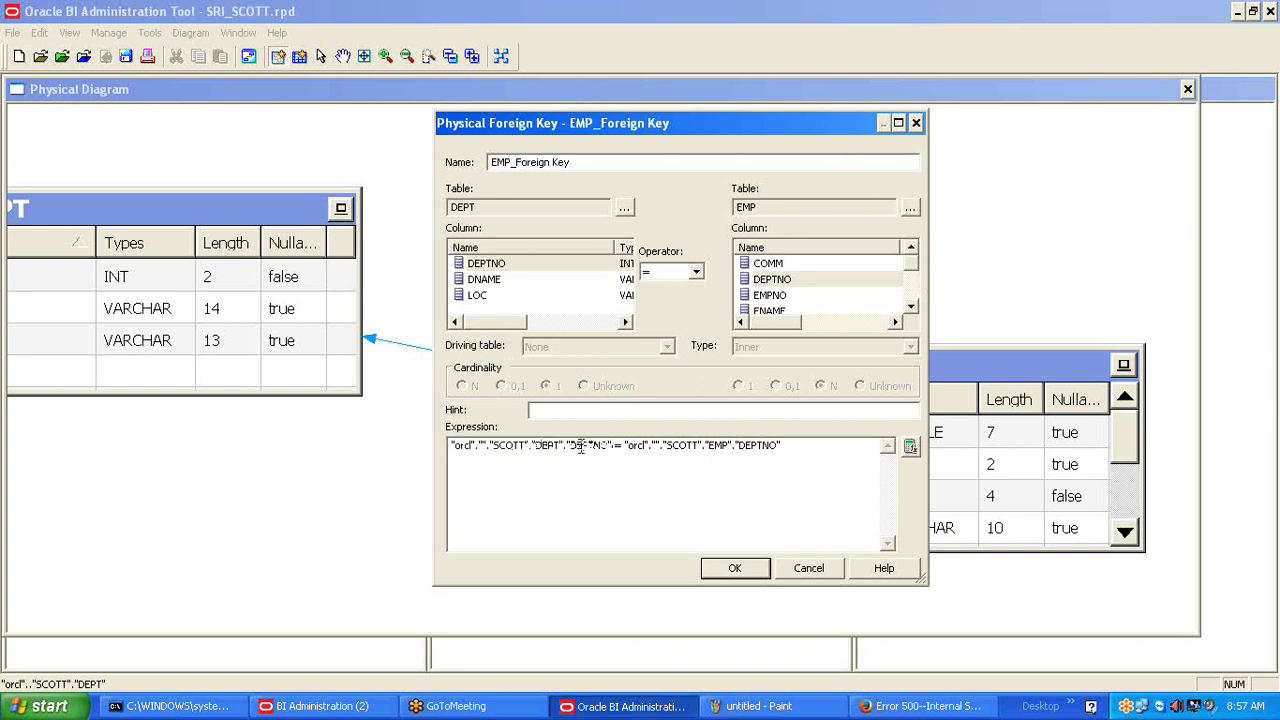
{"action": "left_click_drag", "start_coordinate": [559, 450], "coordinate": [598, 450]}
{"action": "left_click", "coordinate": [492, 206]}
{"action": "left_click_drag", "start_coordinate": [540, 444], "coordinate": [642, 457]}
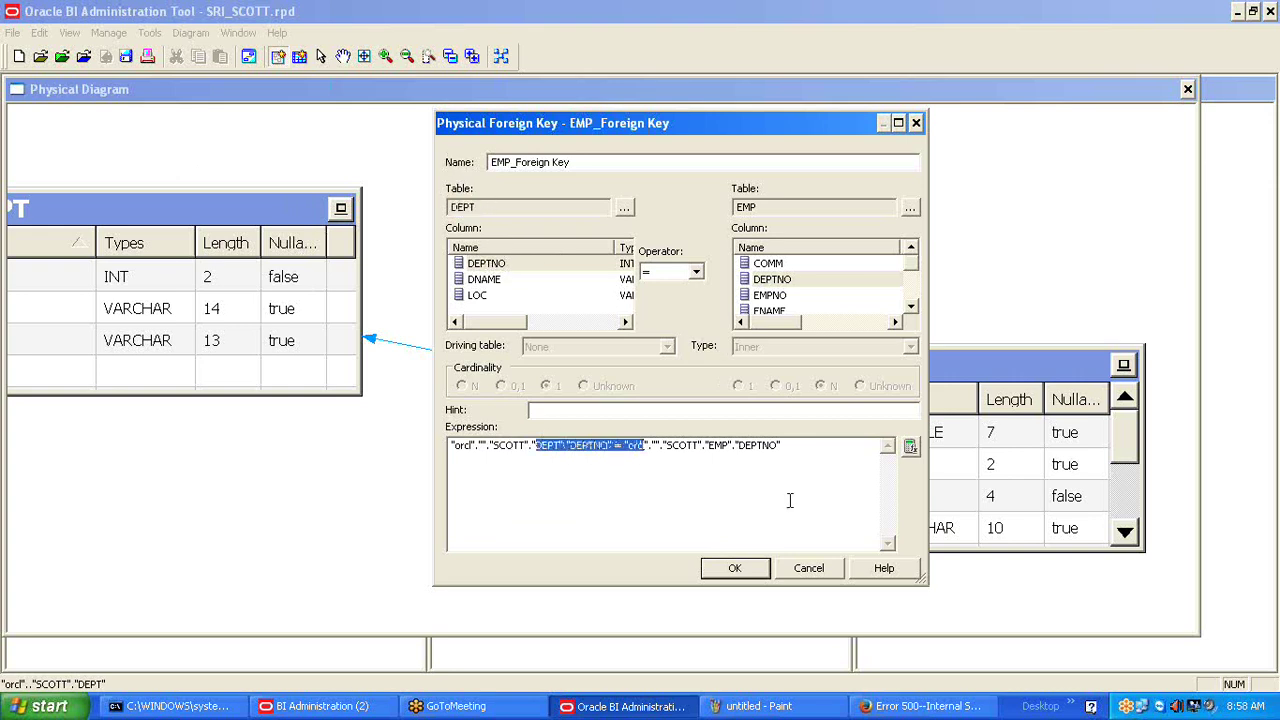
{"action": "left_click", "coordinate": [850, 455]}
Try DNAME from DEPT and EMPNO from EMP as the join columns and inspect the resulting expression.
{"action": "left_click", "coordinate": [492, 281]}
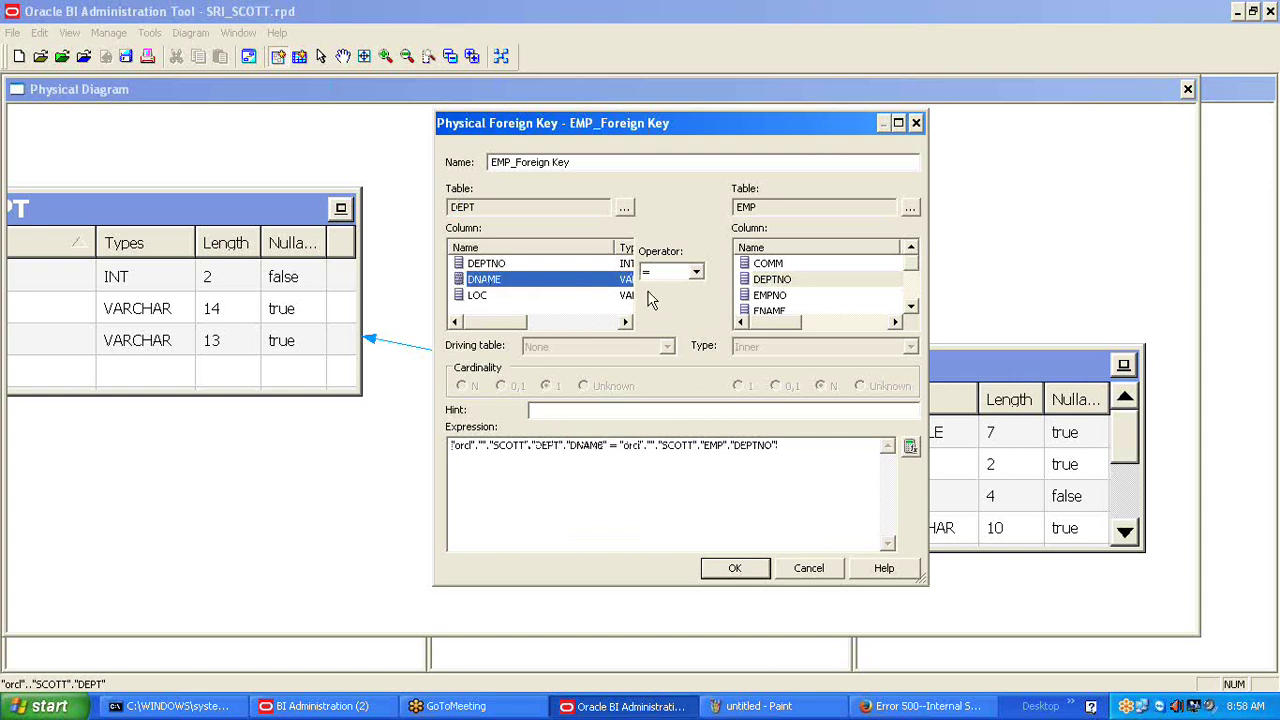
{"action": "left_click", "coordinate": [788, 296]}
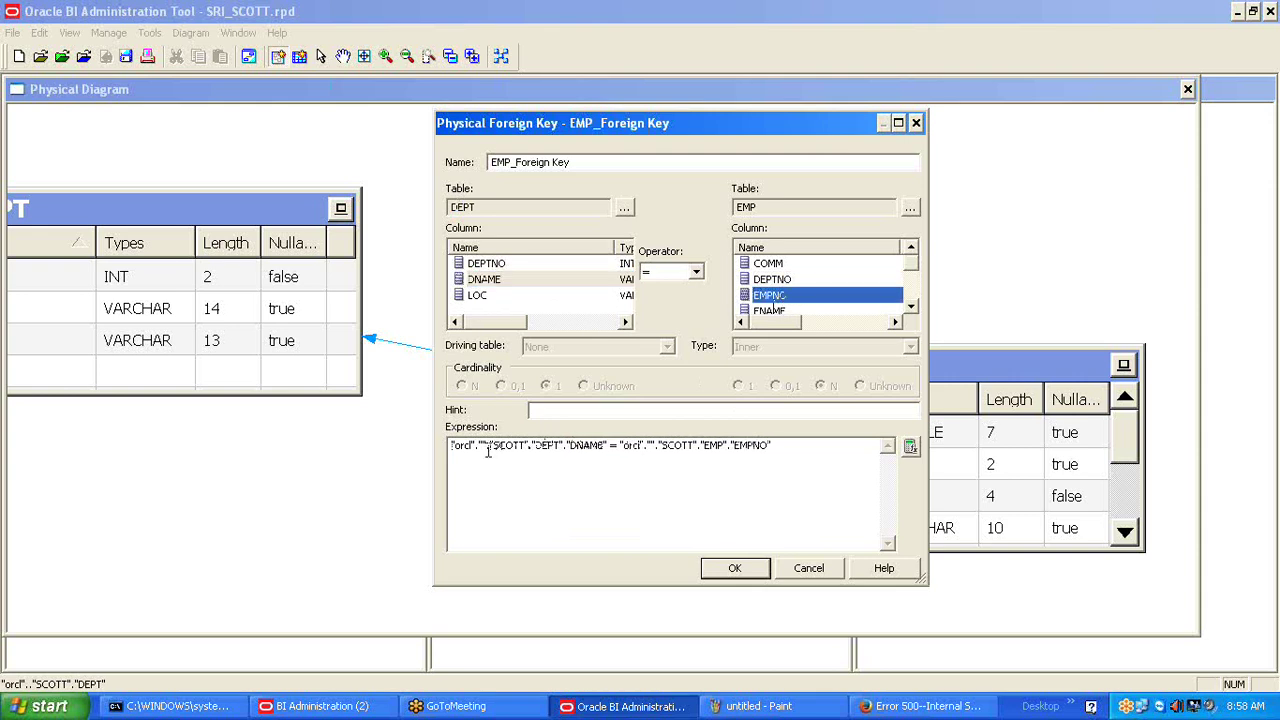
{"action": "left_click_drag", "start_coordinate": [534, 447], "coordinate": [603, 449]}
{"action": "left_click_drag", "start_coordinate": [704, 447], "coordinate": [817, 474]}
{"action": "left_click", "coordinate": [822, 468]}
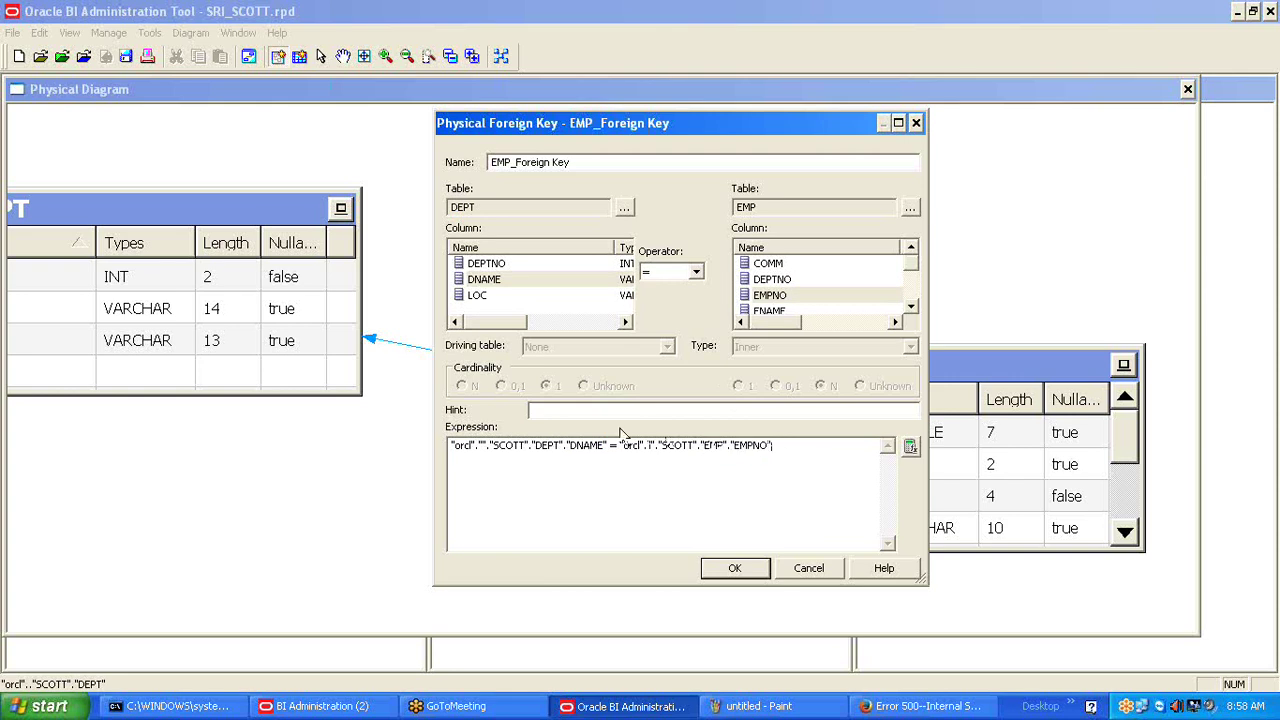
{"action": "left_click_drag", "start_coordinate": [493, 447], "coordinate": [766, 468]}
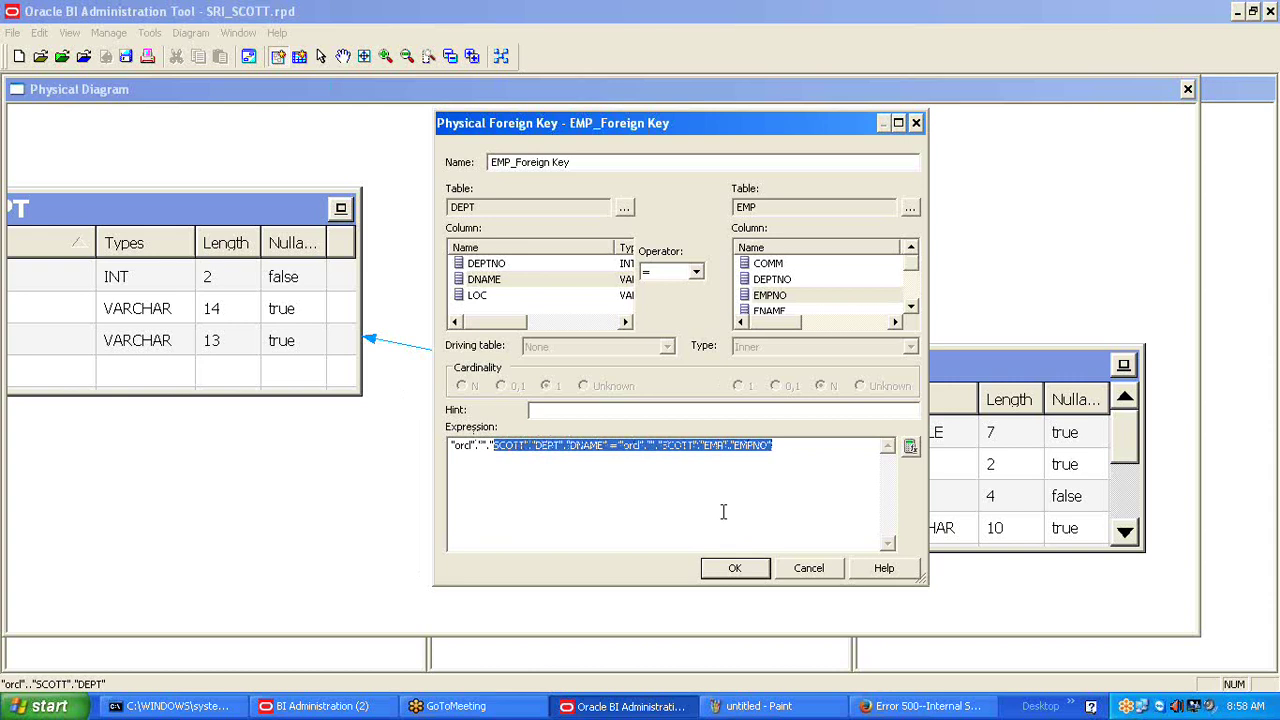
{"action": "left_click", "coordinate": [608, 489]}
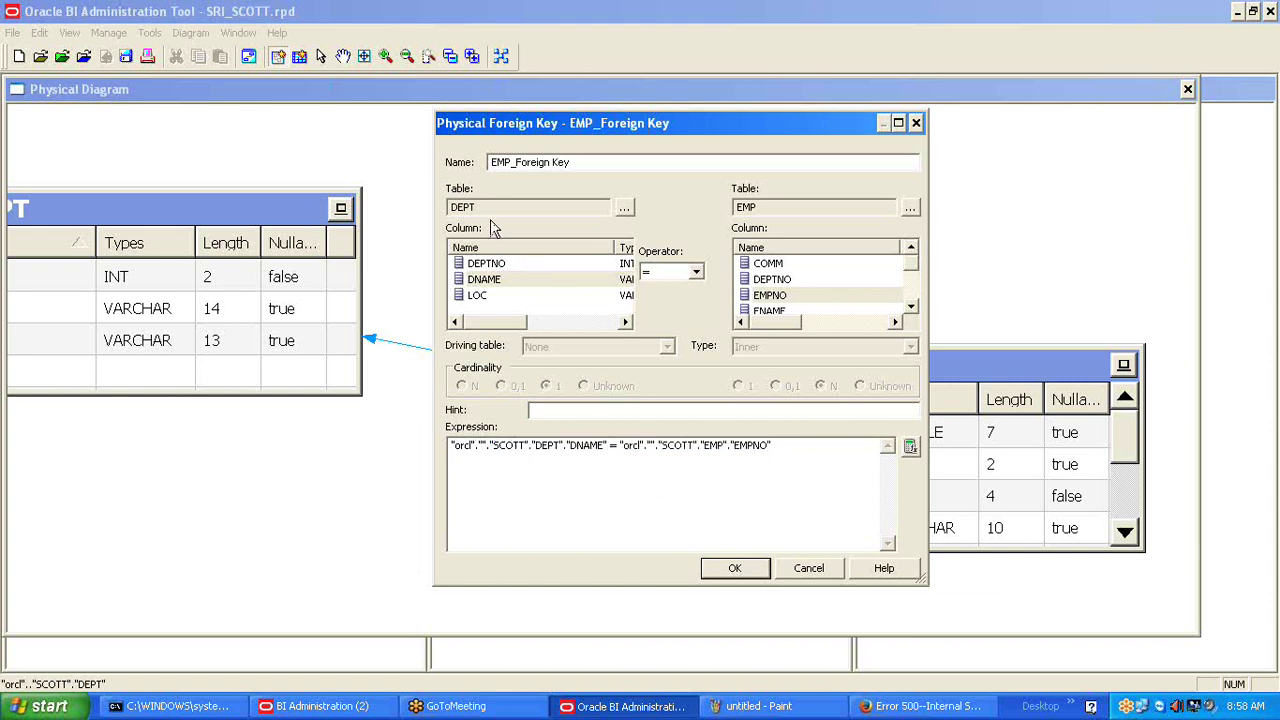
Set the foreign key's join columns to DEPTNO for both the DEPT and EMP tables.
{"action": "left_click_drag", "start_coordinate": [489, 206], "coordinate": [437, 207]}
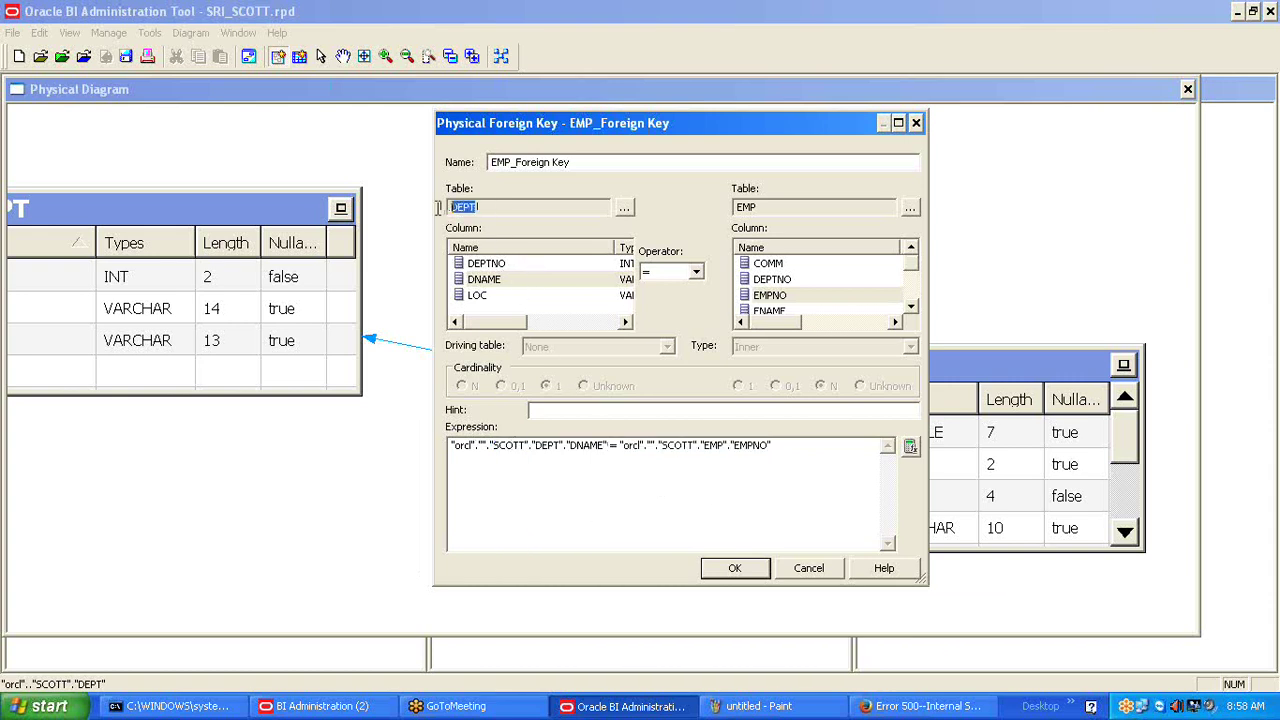
{"action": "left_click", "coordinate": [487, 265]}
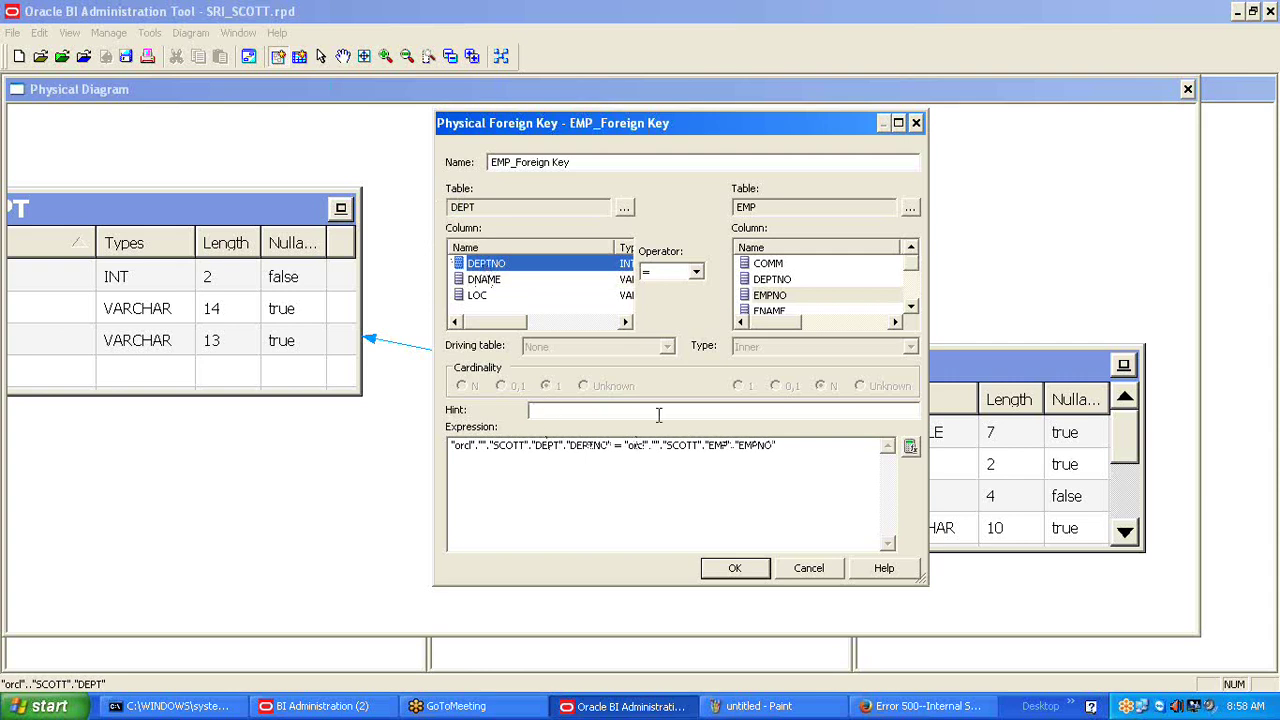
{"action": "left_click", "coordinate": [778, 281]}
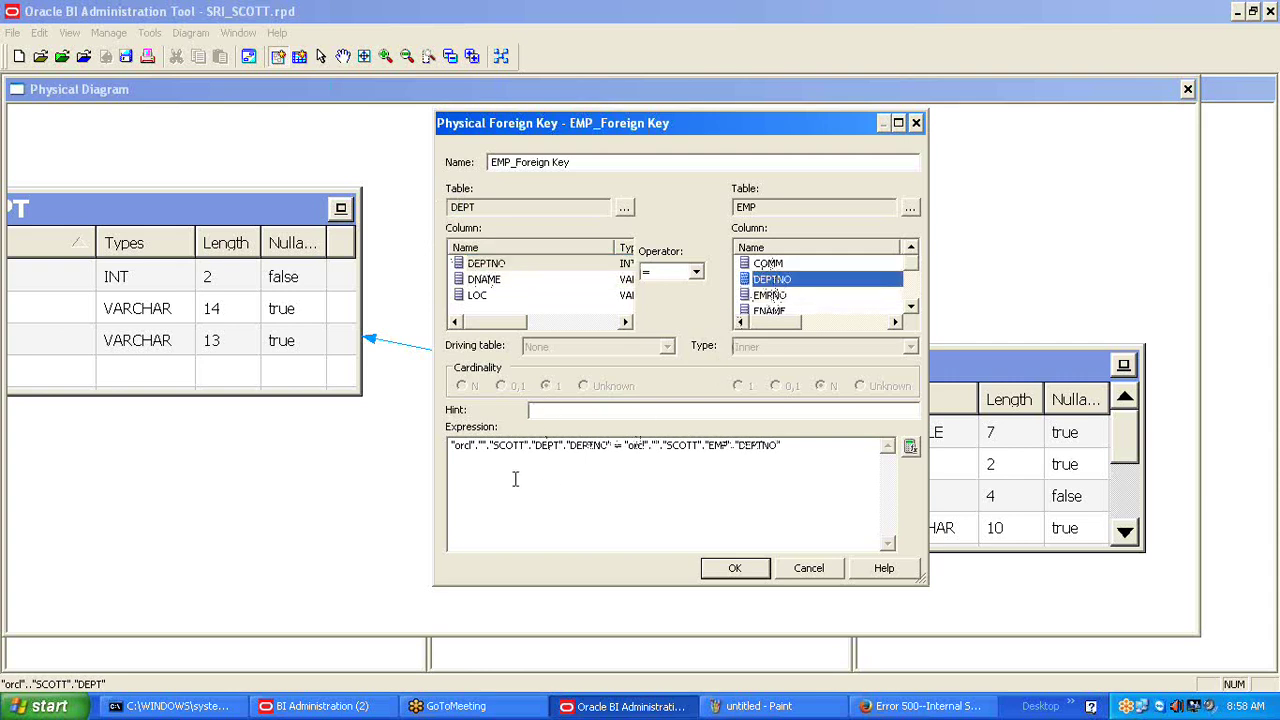
Copy the DEPT.DEPTNO = EMP.DEPTNO join expression from the foreign key definition.
{"action": "left_click_drag", "start_coordinate": [456, 447], "coordinate": [782, 483]}
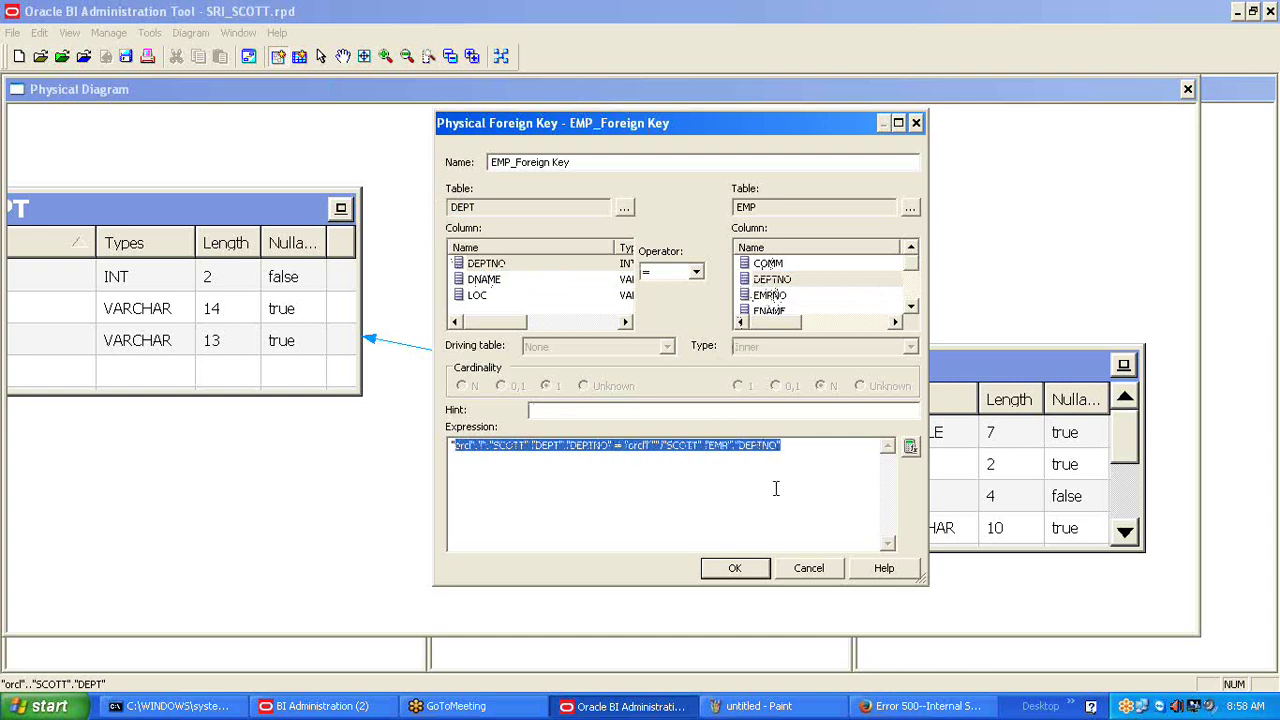
{"action": "right_click", "coordinate": [770, 450]}
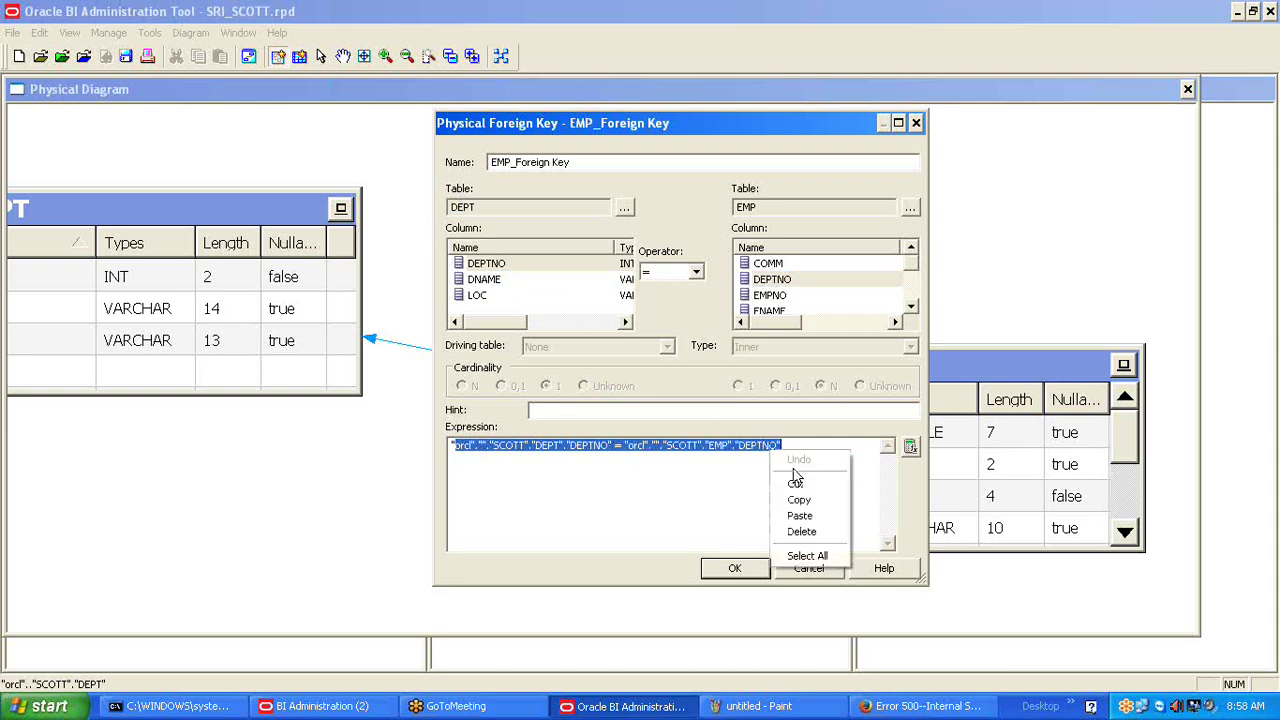
{"action": "left_click", "coordinate": [803, 497]}
Switch to Paint, remove the 1-->n: prefix and indent from the dept.deptno note, and paste the join expression on the line below.
{"action": "left_click", "coordinate": [750, 706]}
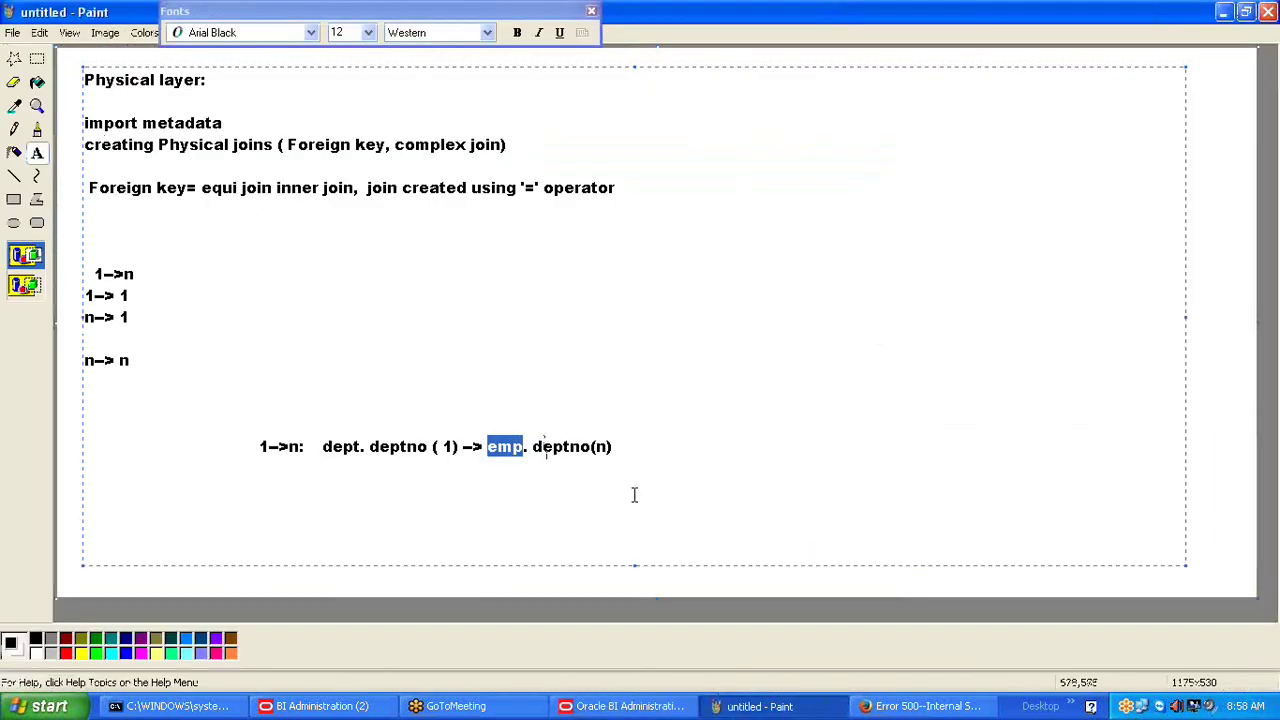
{"action": "left_click", "coordinate": [206, 359]}
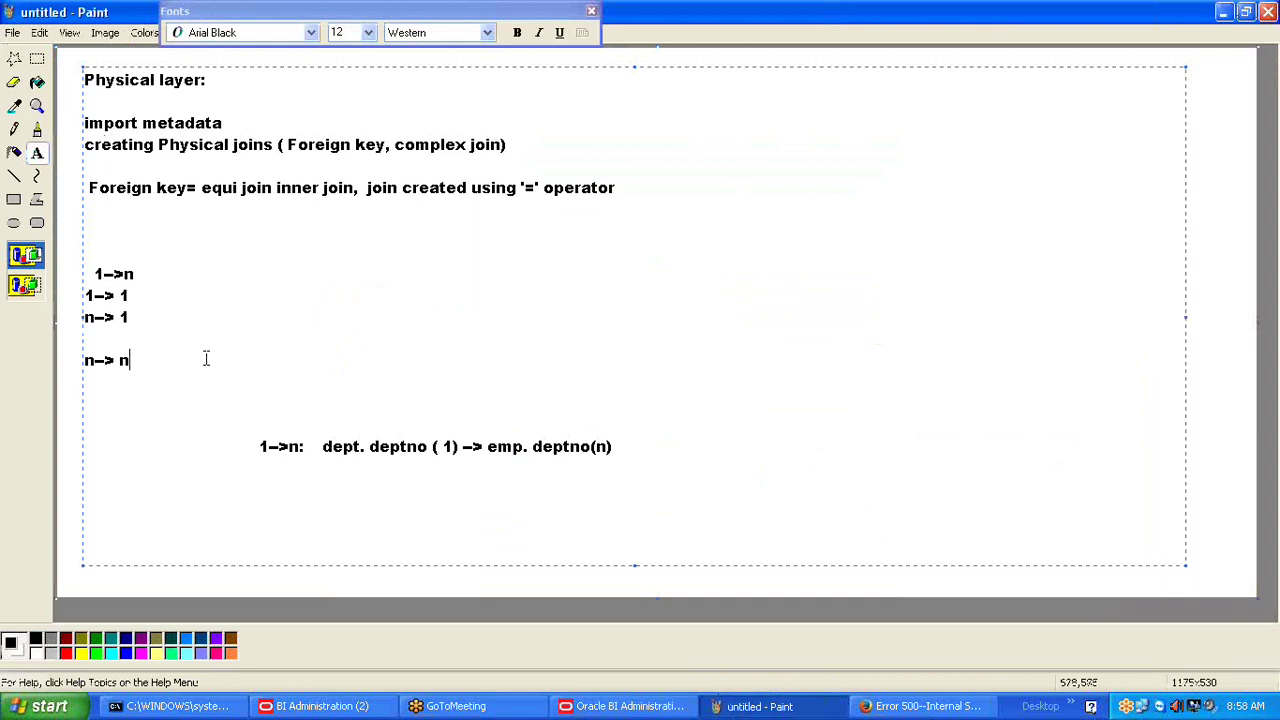
{"action": "key", "text": "Return"}
{"action": "key", "text": "Return"}
{"action": "key", "text": "Return"}
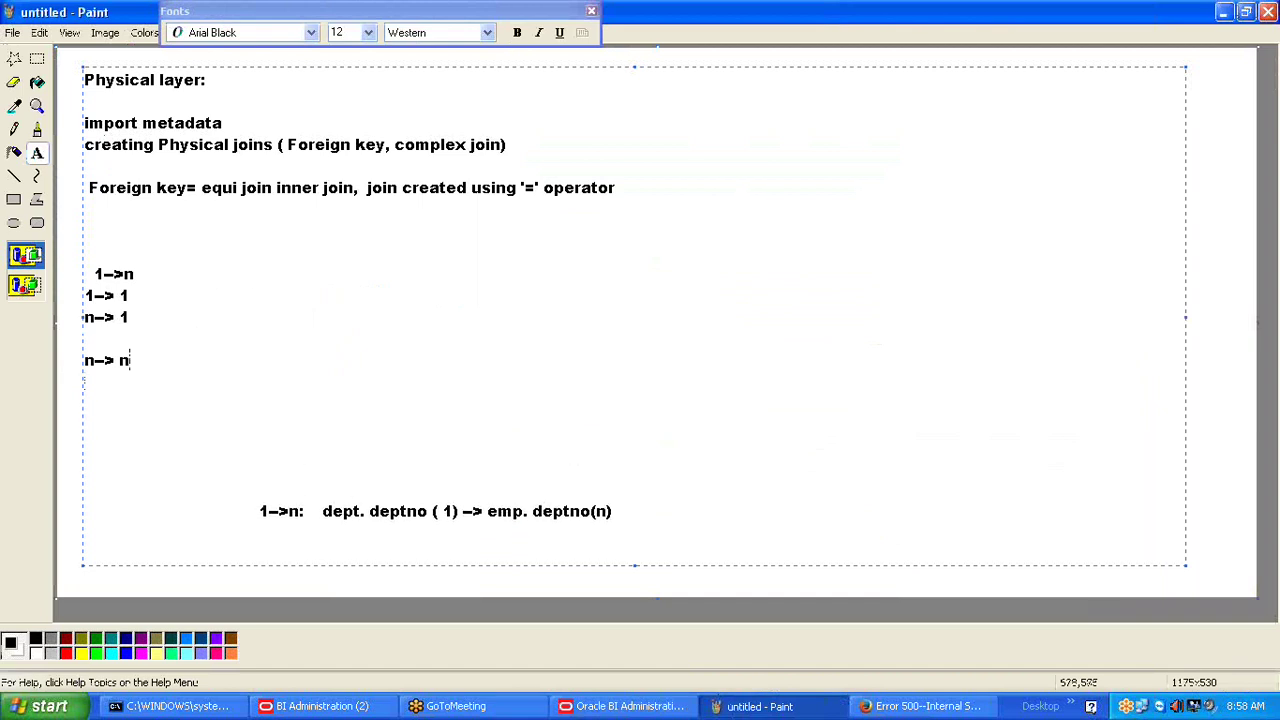
{"action": "key", "text": "Delete"}
{"action": "key", "text": "Delete"}
{"action": "key", "text": "Delete"}
{"action": "key", "text": "Delete"}
{"action": "key", "text": "Delete"}
{"action": "key", "text": "Delete"}
{"action": "key", "text": "Delete"}
{"action": "key", "text": "Delete"}
{"action": "key", "text": "Delete"}
{"action": "key", "text": "Delete"}
{"action": "key", "text": "Delete"}
{"action": "key", "text": "Delete"}
{"action": "key", "text": "Delete"}
{"action": "key", "text": "Delete"}
{"action": "key", "text": "Delete"}
{"action": "key", "text": "Delete"}
{"action": "key", "text": "Delete"}
{"action": "key", "text": "Delete"}
{"action": "key", "text": "Delete"}
{"action": "key", "text": "Delete"}
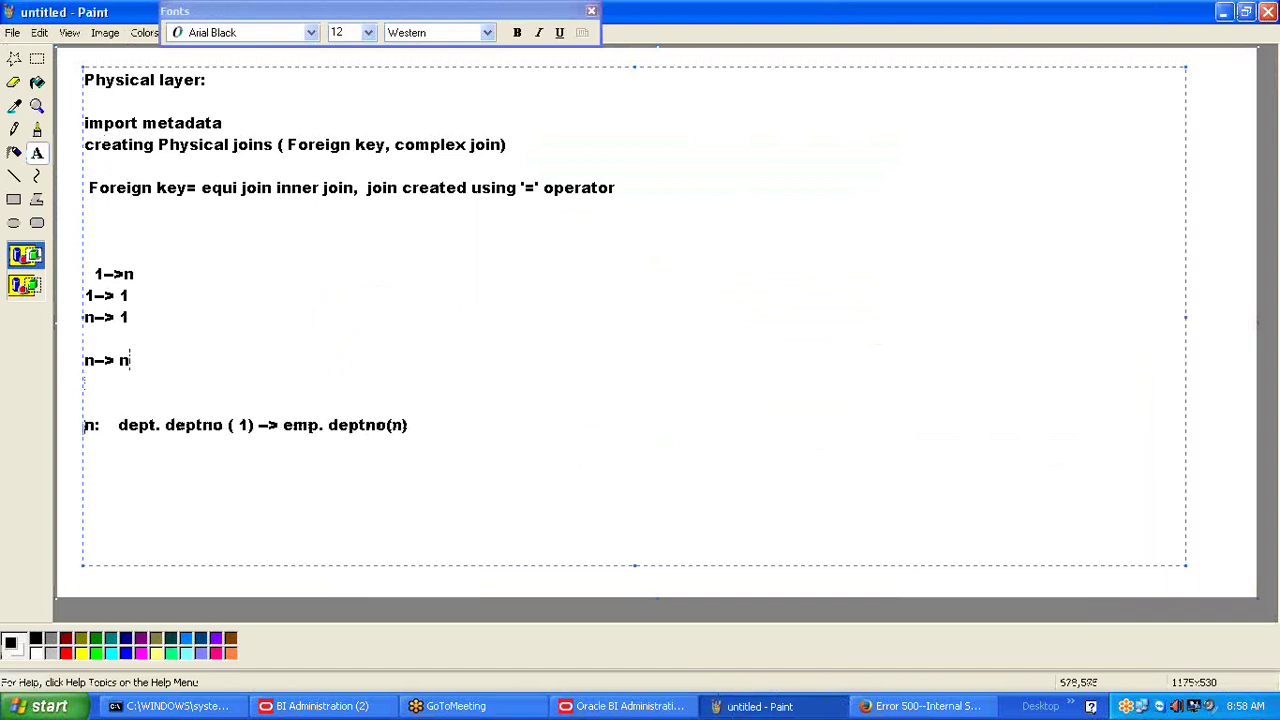
{"action": "key", "text": "Delete"}
{"action": "key", "text": "Delete"}
{"action": "key", "text": "Delete"}
{"action": "key", "text": "Delete"}
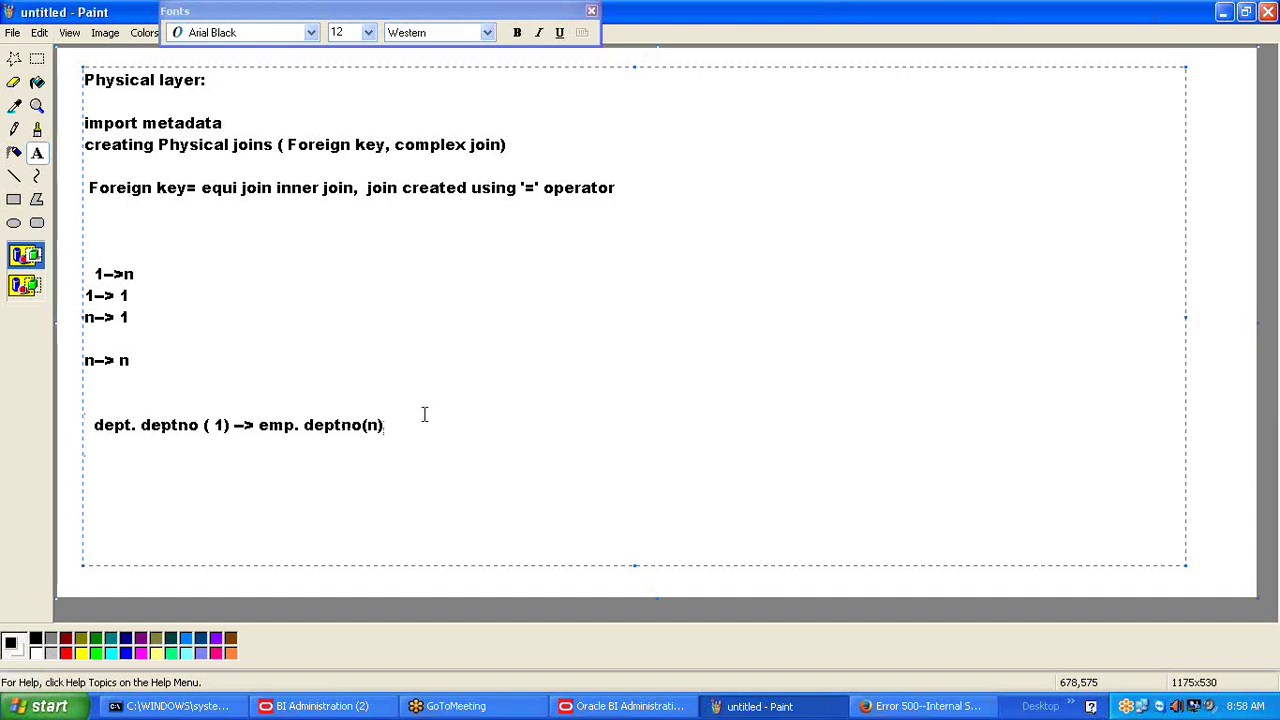
{"action": "key", "text": "ctrl+v"}
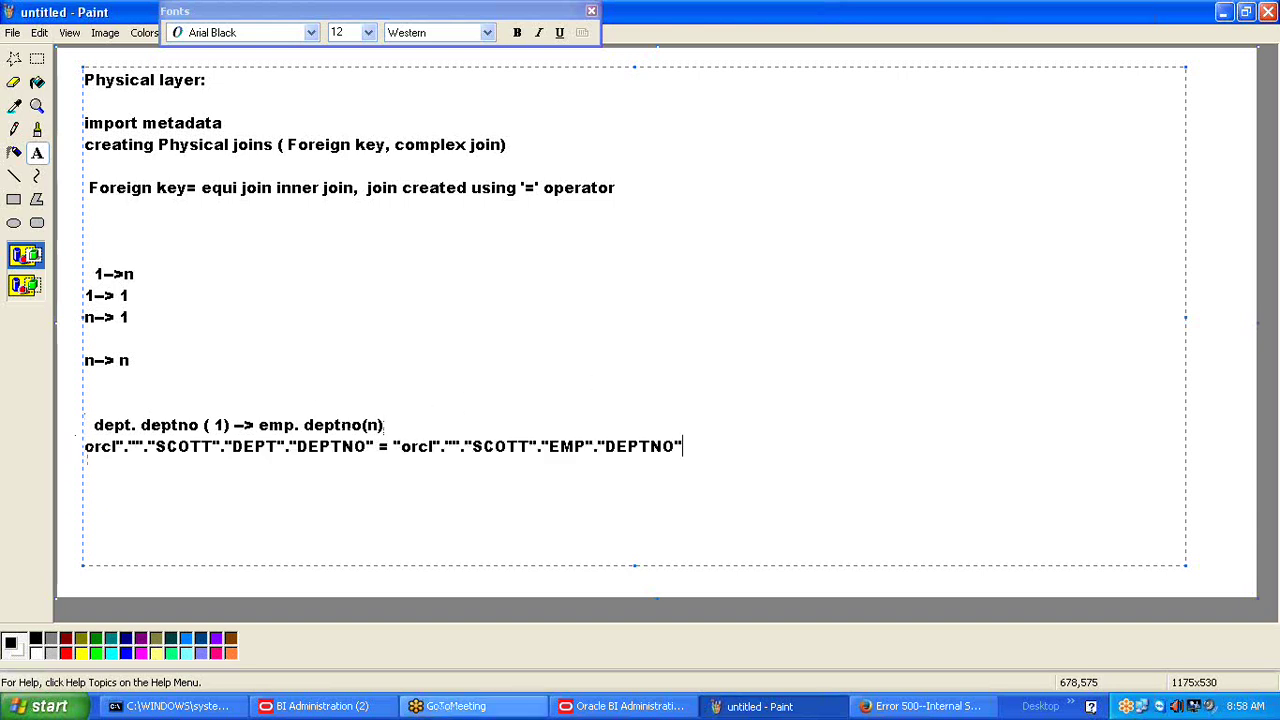
Return to the Oracle BI Administration Tool, review the DEPTNO join between DEPT and EMP, and accept the physical foreign key.
{"action": "left_click", "coordinate": [676, 703]}
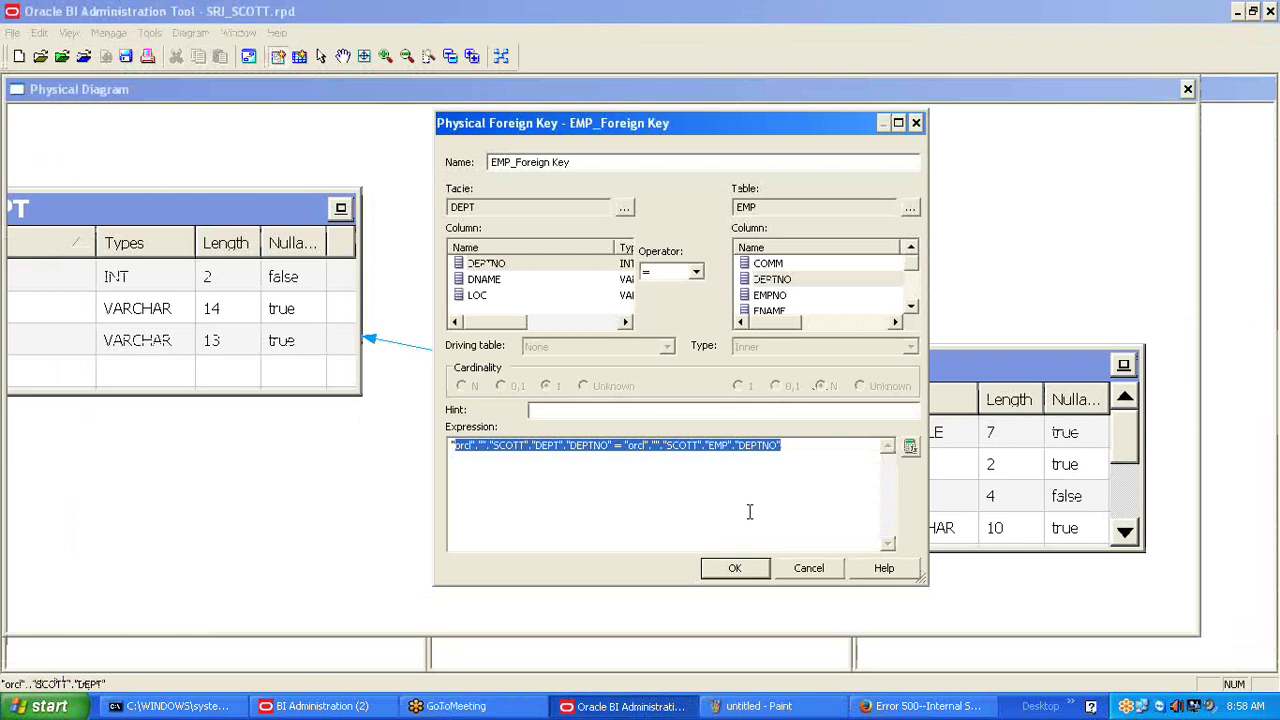
{"action": "double_click", "coordinate": [780, 446]}
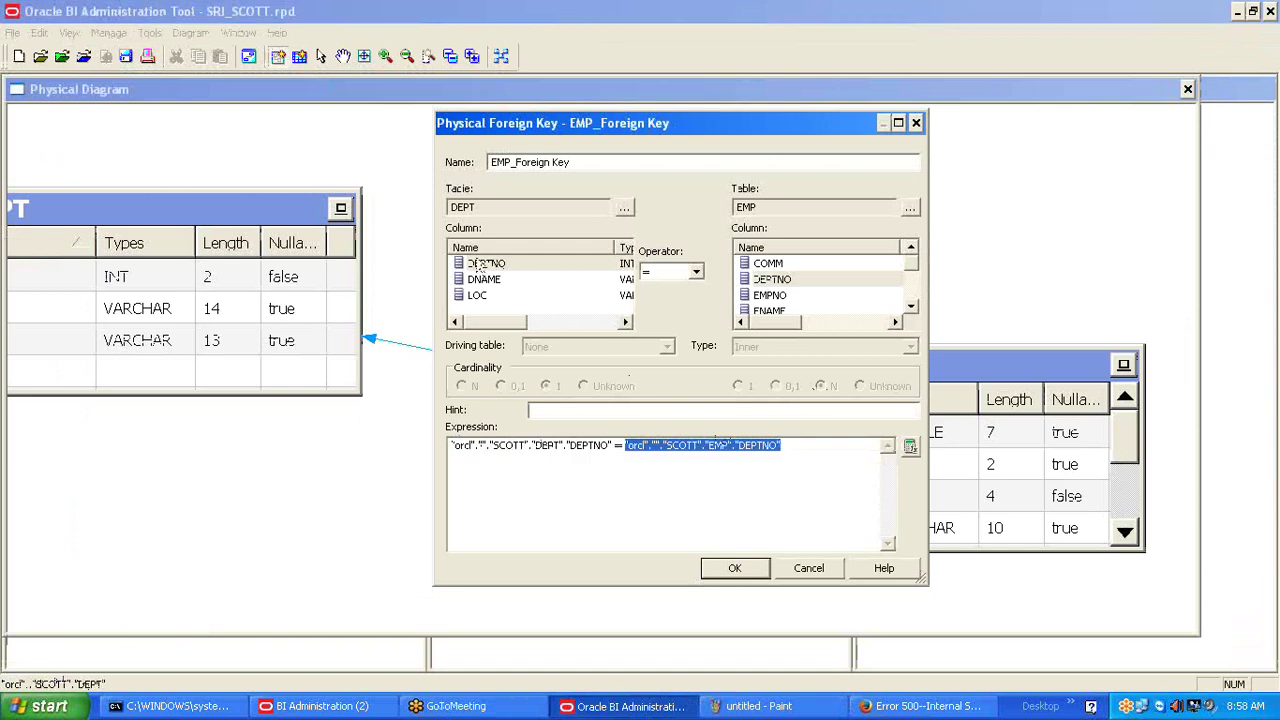
{"action": "left_click", "coordinate": [476, 265]}
{"action": "left_click_drag", "start_coordinate": [498, 206], "coordinate": [449, 207]}
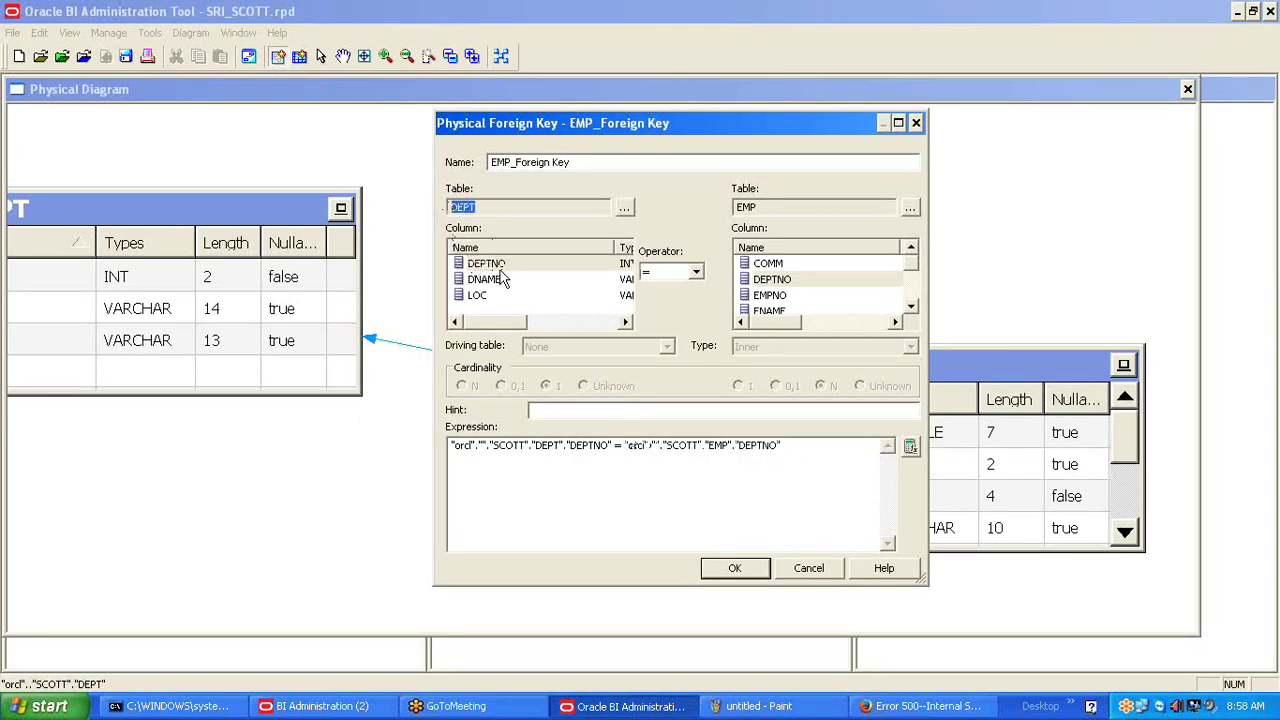
{"action": "left_click", "coordinate": [745, 569]}
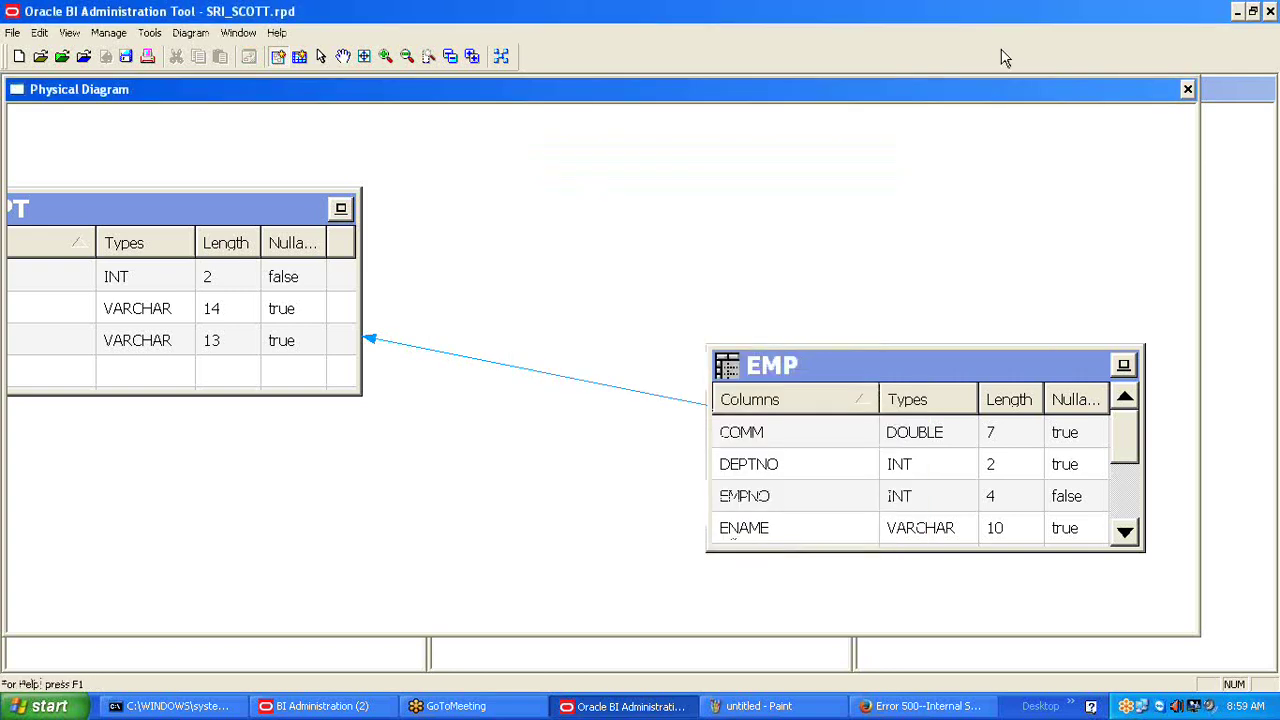
Save the SRI_SCOTT repository without checking global consistency.
{"action": "left_click", "coordinate": [127, 57]}
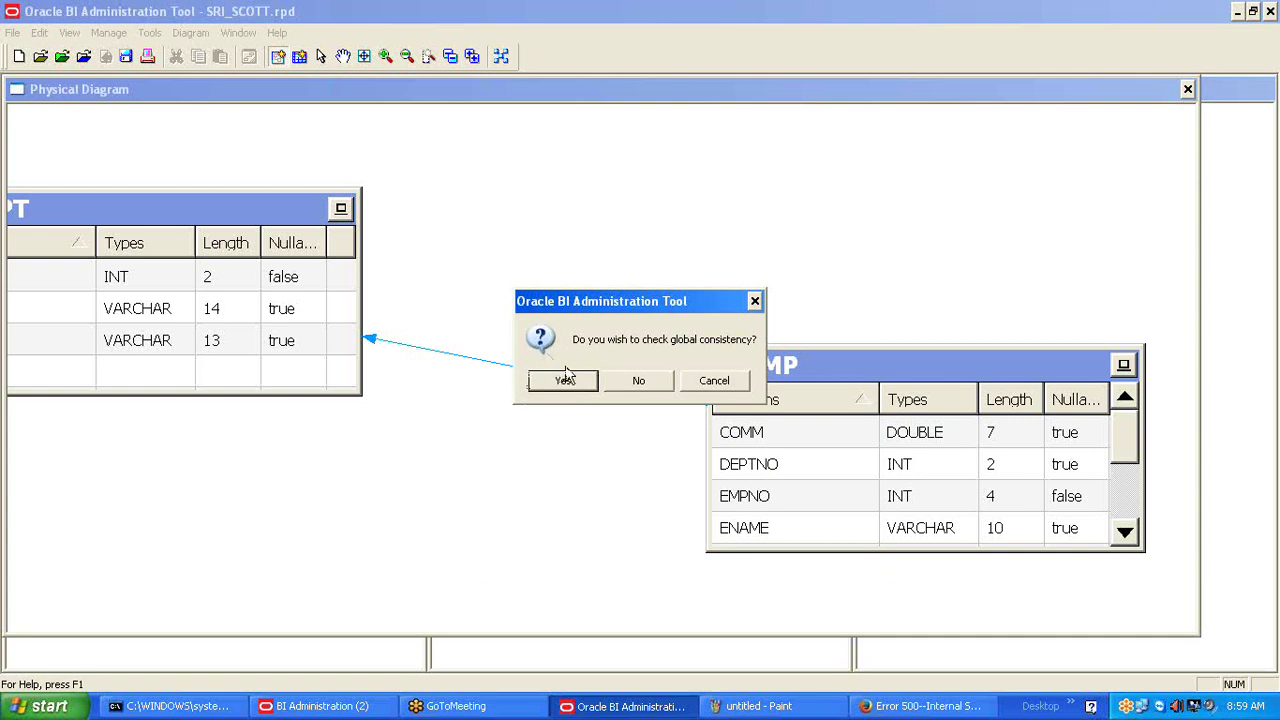
{"action": "left_click", "coordinate": [639, 381]}
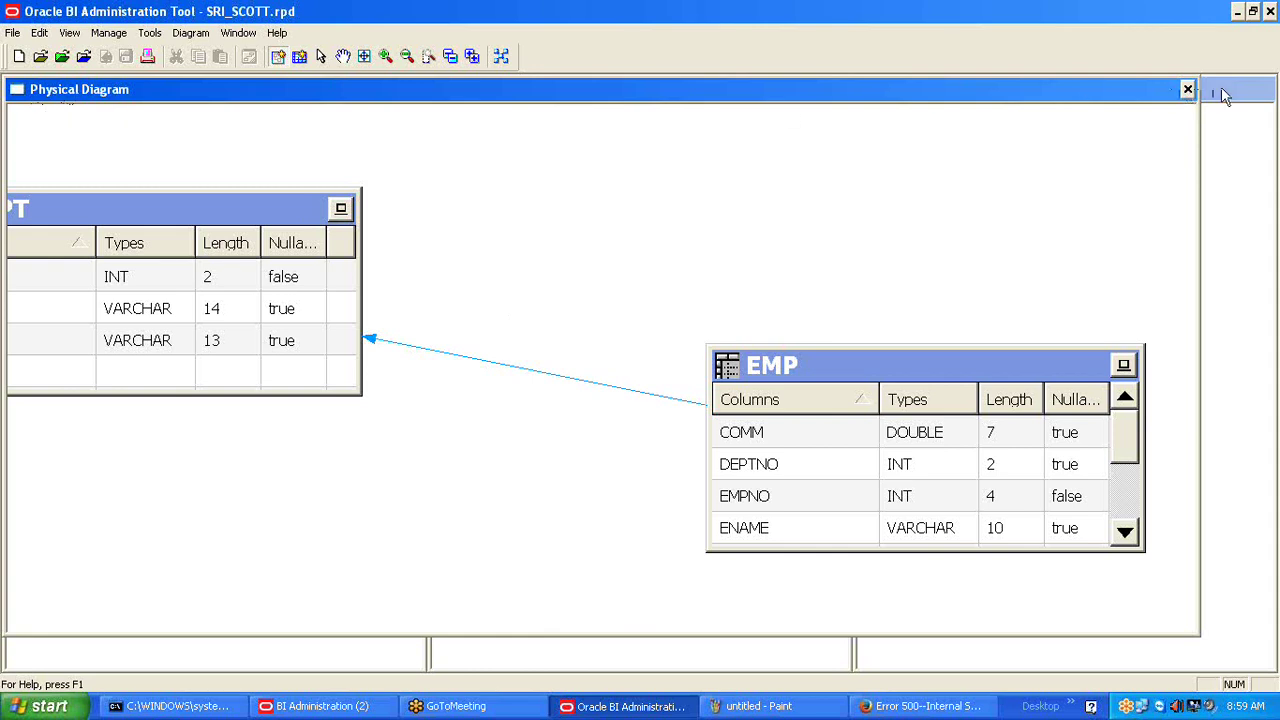
Close the physical diagram and expand the DEPT table under SCOTT to show its columns.
{"action": "left_click", "coordinate": [1187, 90]}
{"action": "left_click", "coordinate": [1010, 226]}
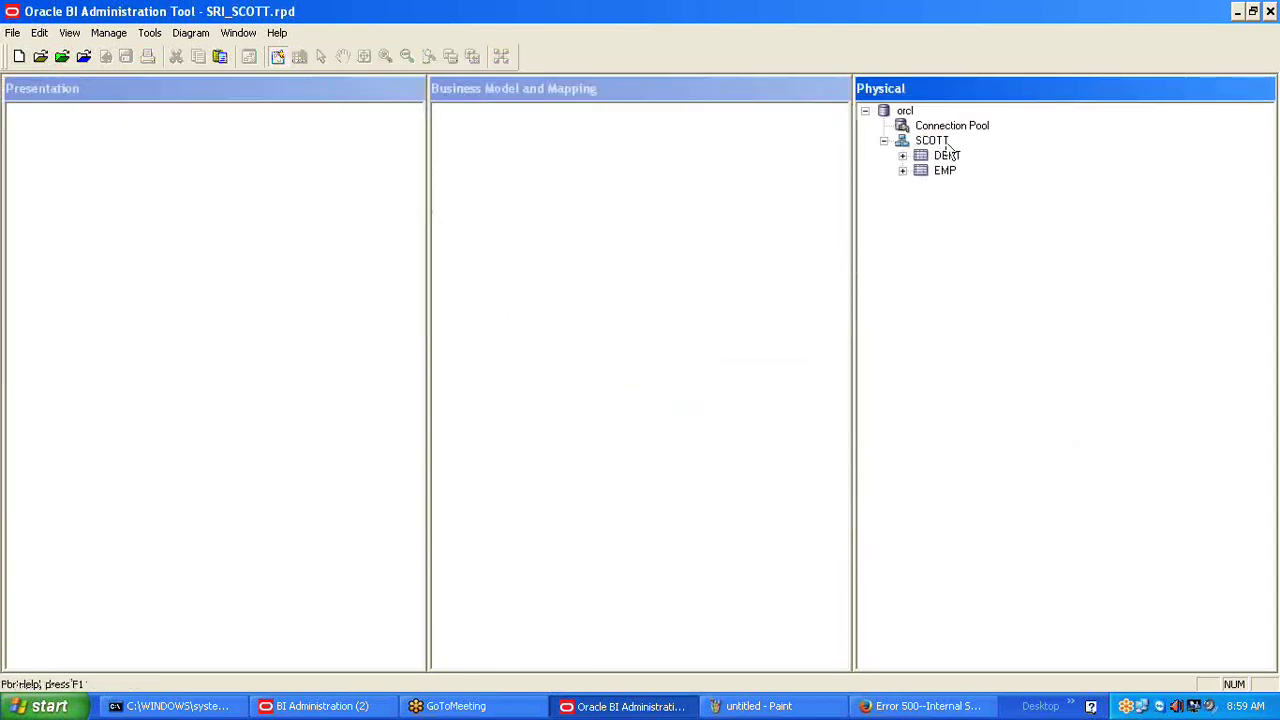
{"action": "left_click", "coordinate": [902, 156]}
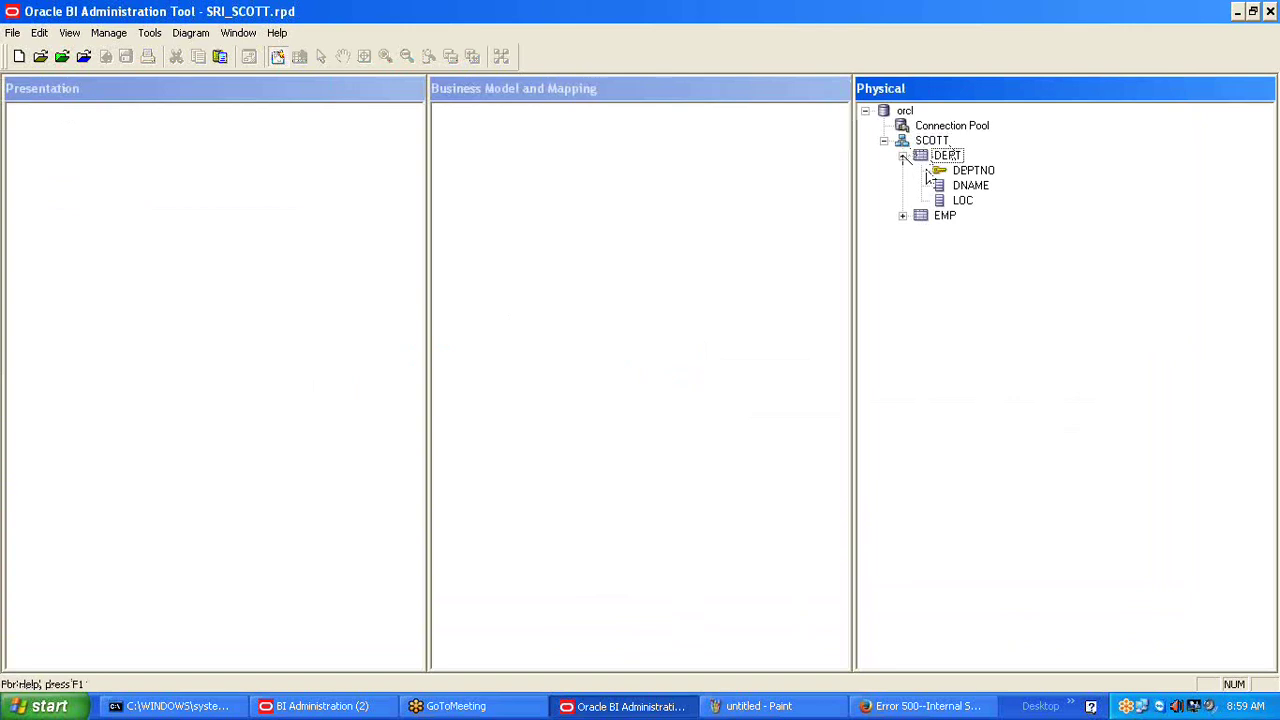
Examine the key and columns of the physical DEPT and EMP tables, including DEPTNO and EMPNO, and collapse both tables.
{"action": "left_click", "coordinate": [972, 171]}
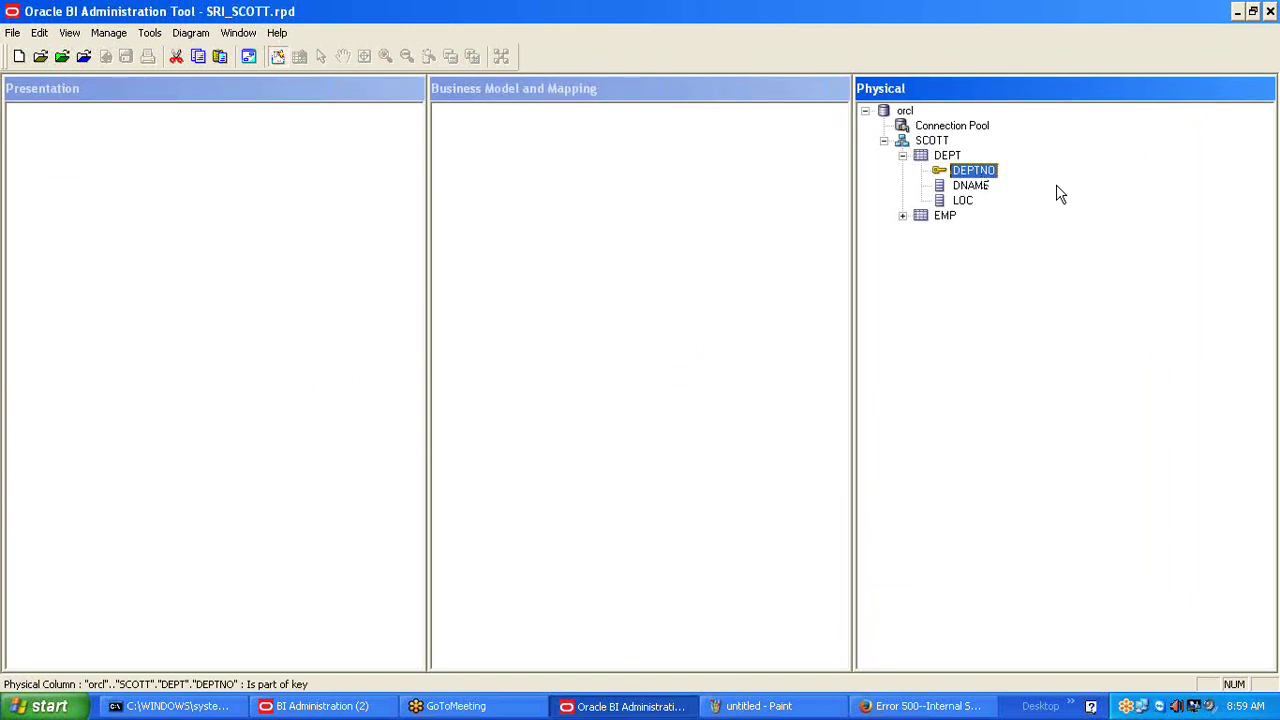
{"action": "left_click", "coordinate": [902, 216]}
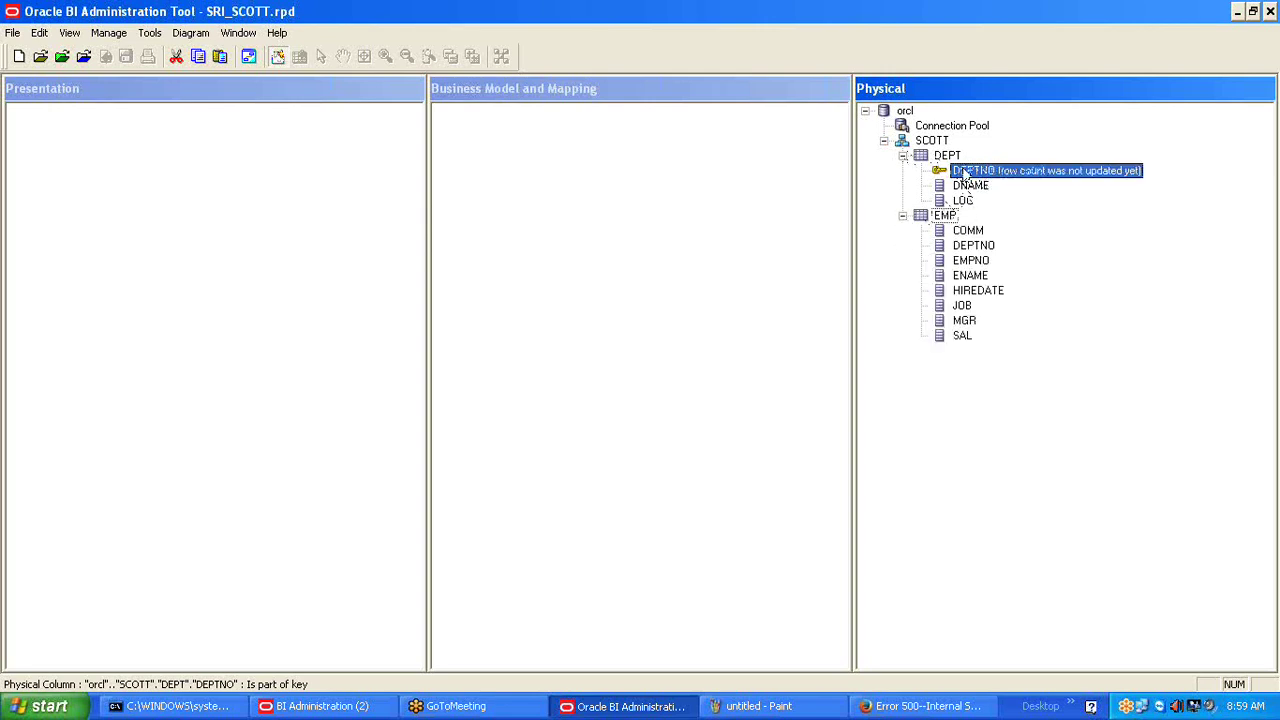
{"action": "left_click", "coordinate": [944, 215]}
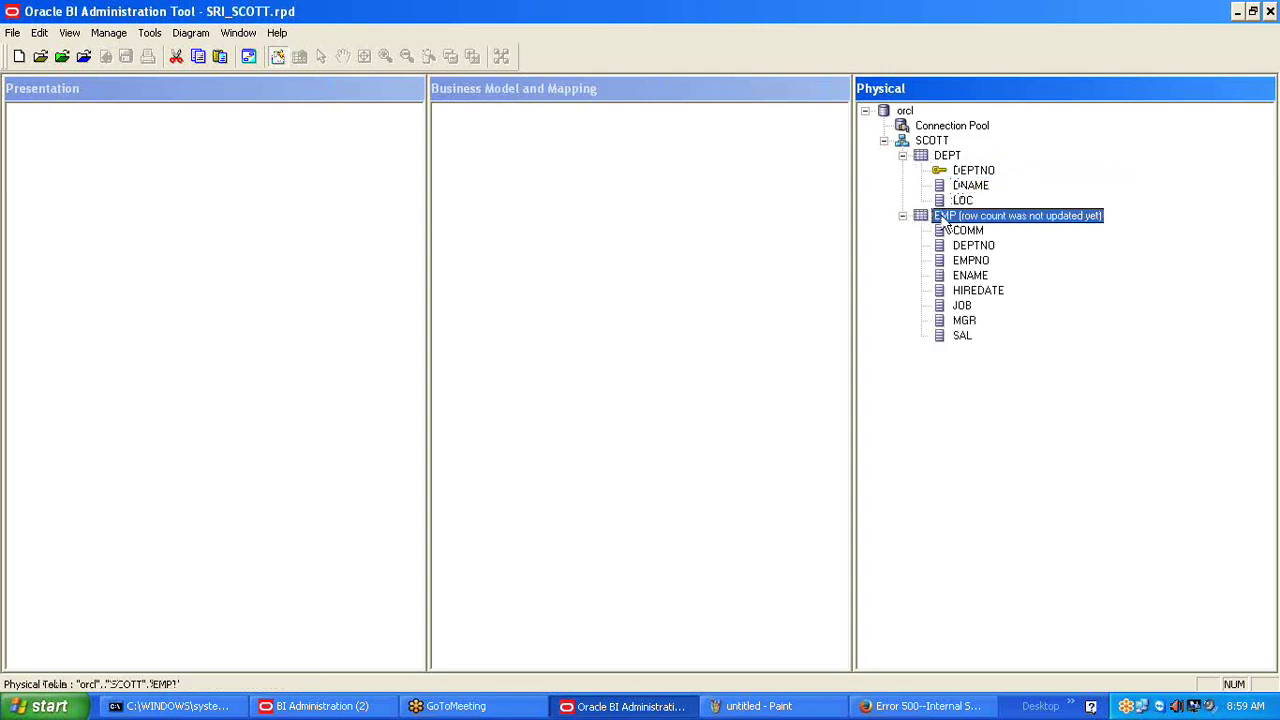
{"action": "left_click", "coordinate": [973, 247]}
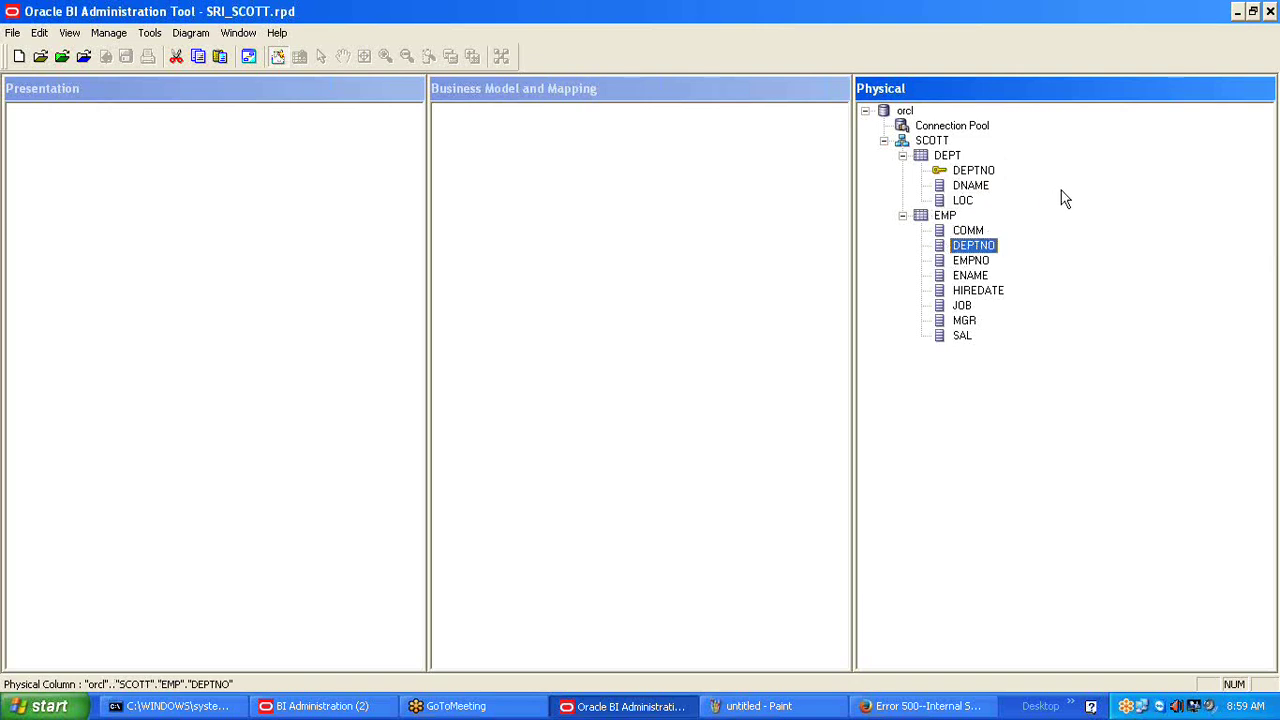
{"action": "left_click", "coordinate": [945, 217]}
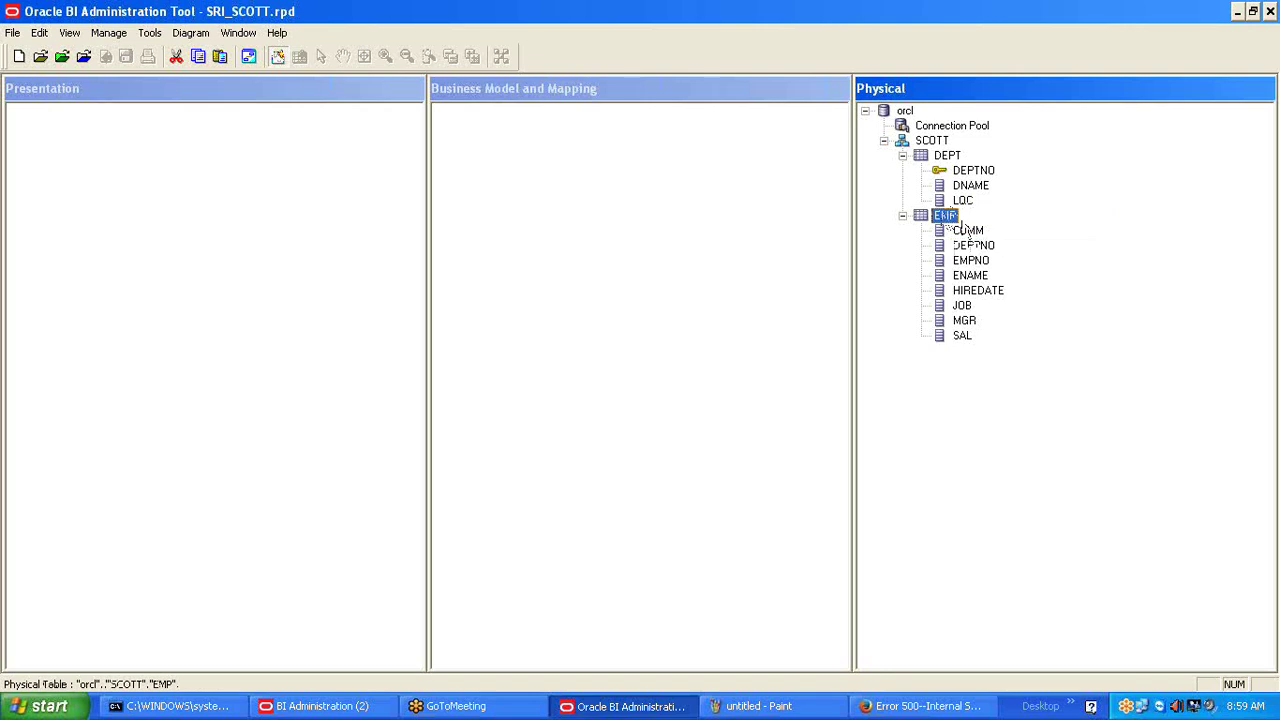
{"action": "left_click", "coordinate": [983, 262]}
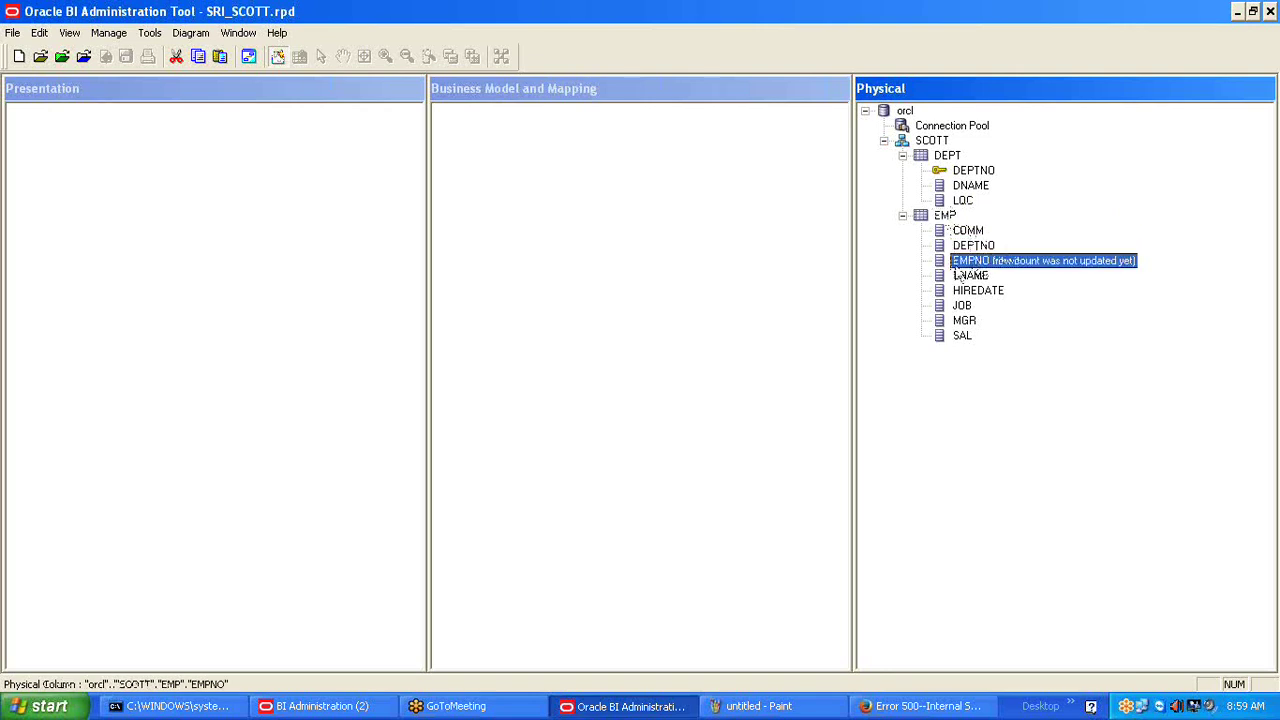
{"action": "left_click", "coordinate": [927, 218]}
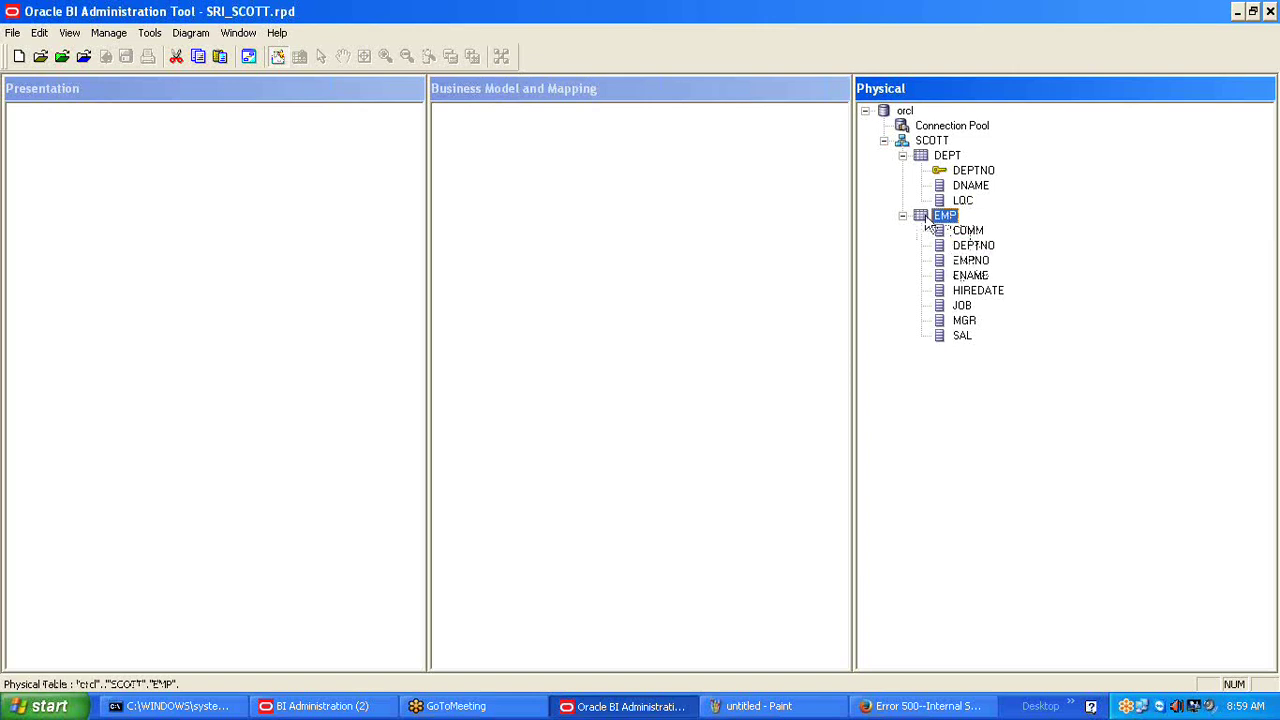
{"action": "left_click", "coordinate": [960, 260]}
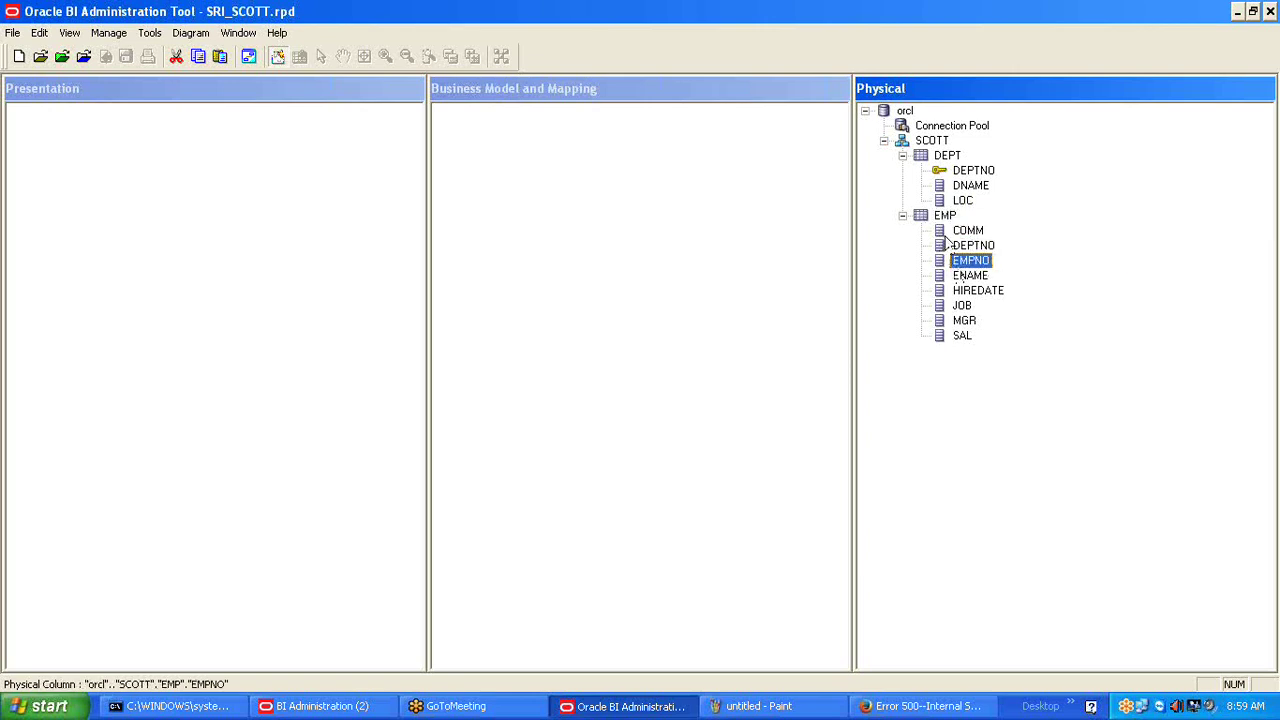
{"action": "left_click", "coordinate": [903, 156]}
{"action": "left_click", "coordinate": [903, 171]}
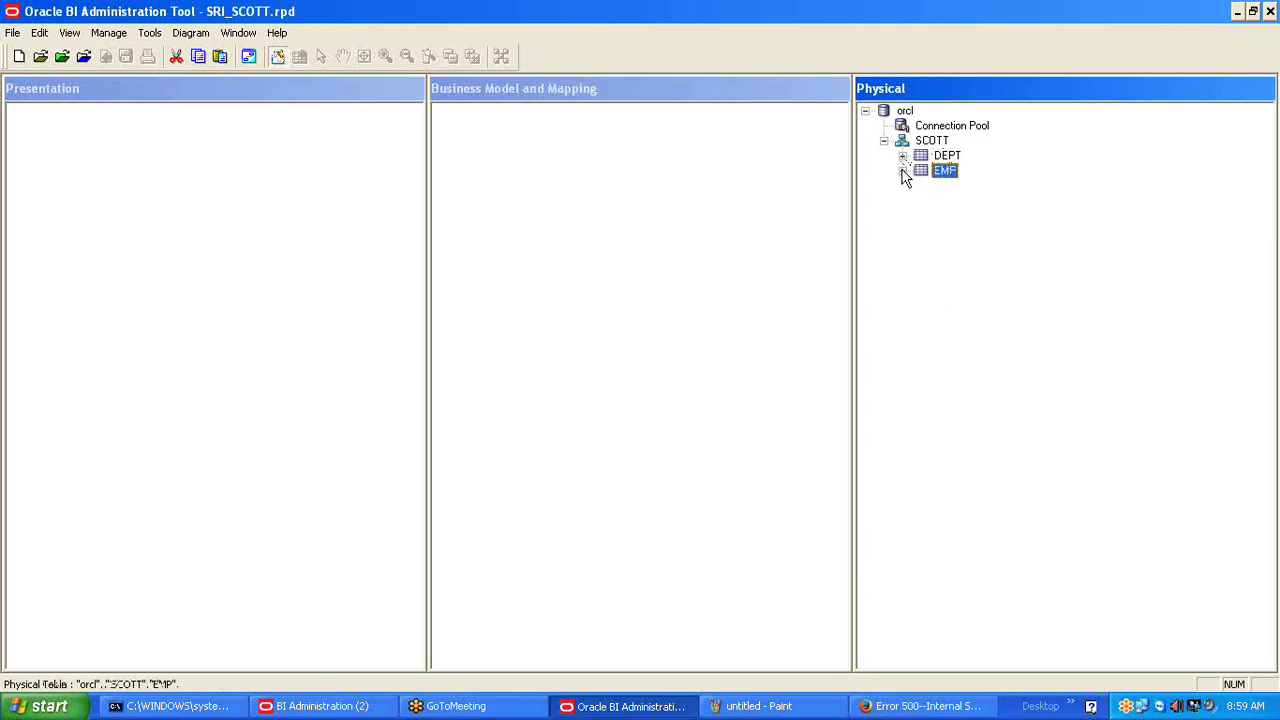
Switch to Paint and highlight the = operator in the DEPTNO join expression.
{"action": "left_click", "coordinate": [801, 709]}
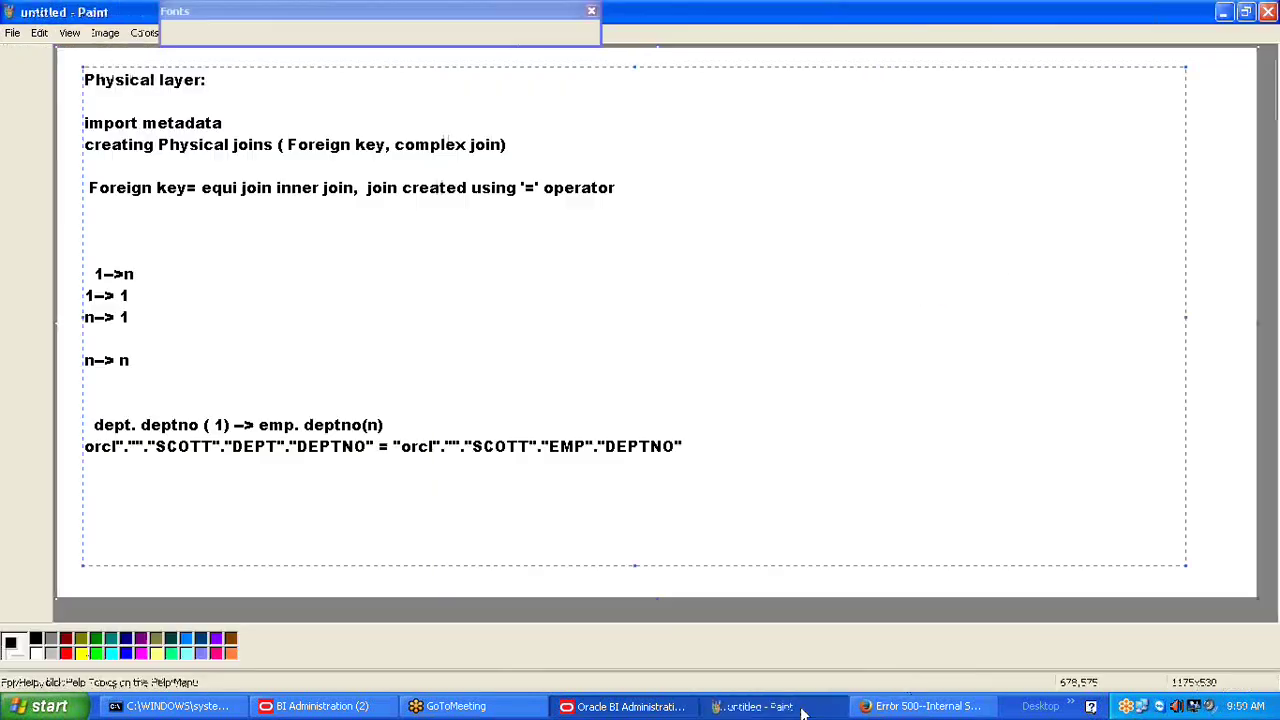
{"action": "left_click_drag", "start_coordinate": [373, 446], "coordinate": [395, 446]}
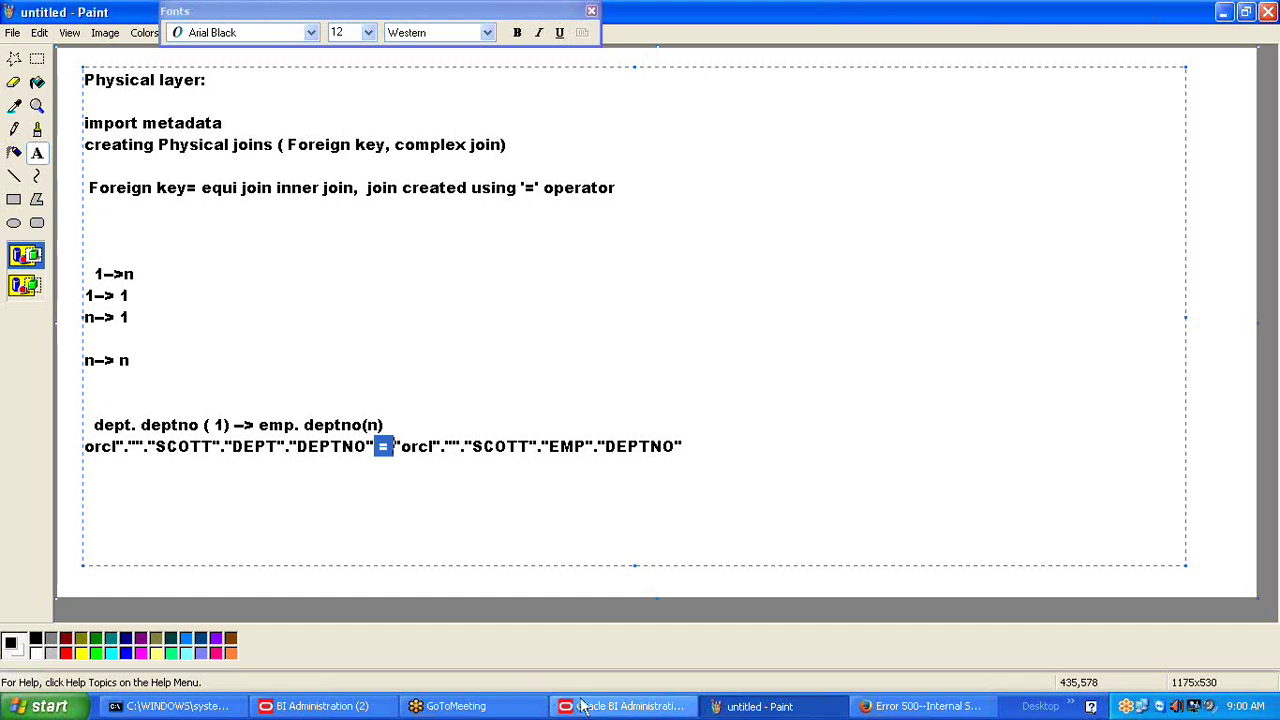
Return to the Oracle BI Administration Tool and look over the SCOTT schema with its DEPT and EMP tables in the physical layer.
{"action": "left_click", "coordinate": [622, 706]}
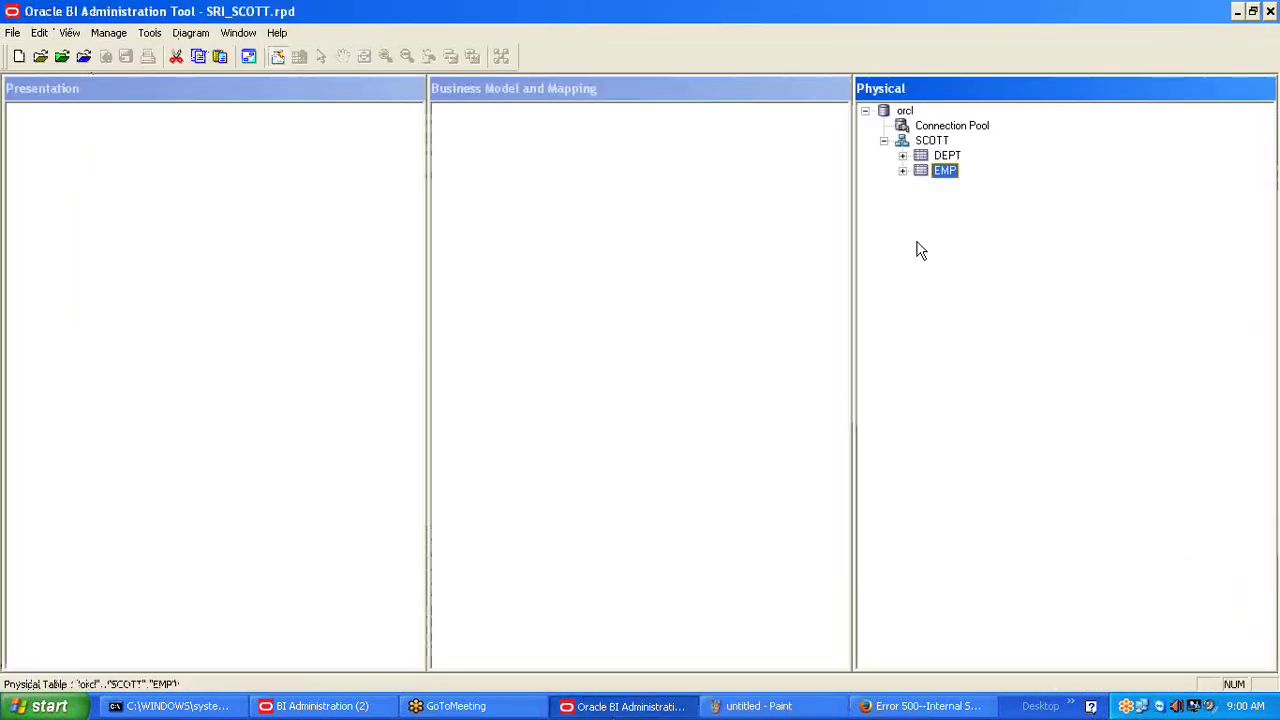
{"action": "left_click", "coordinate": [925, 142]}
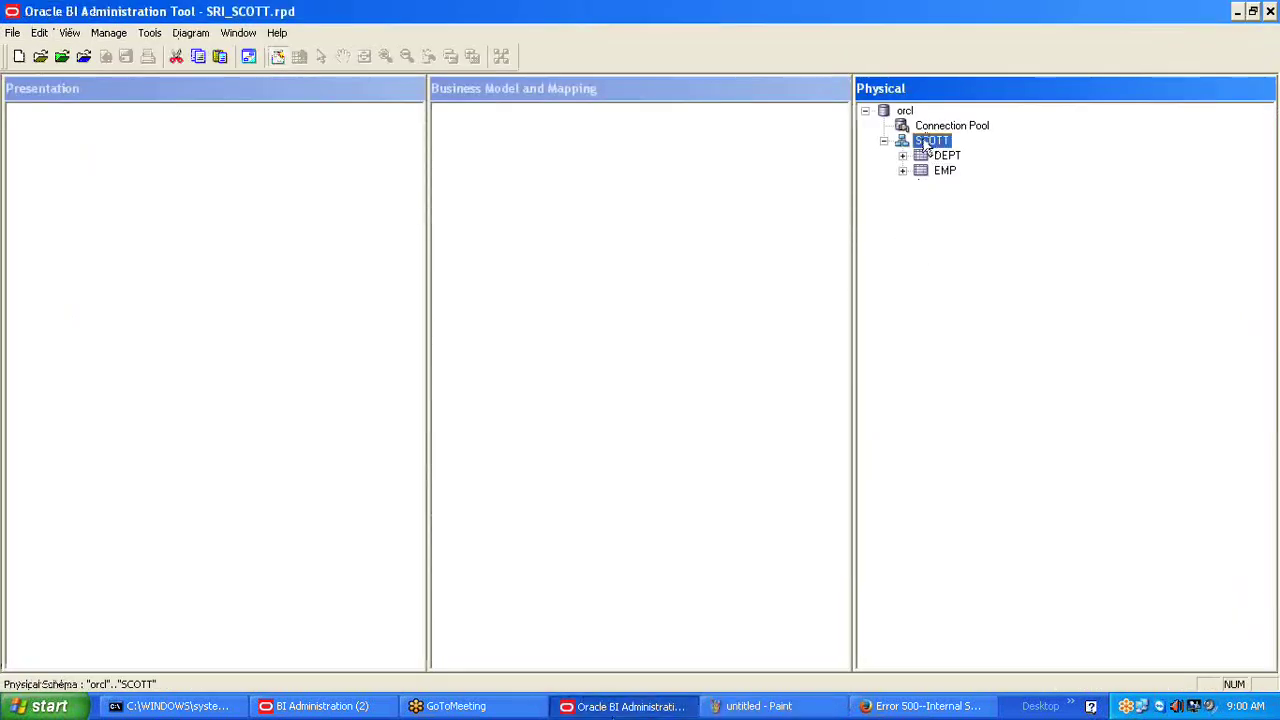
{"action": "left_click", "coordinate": [940, 158]}
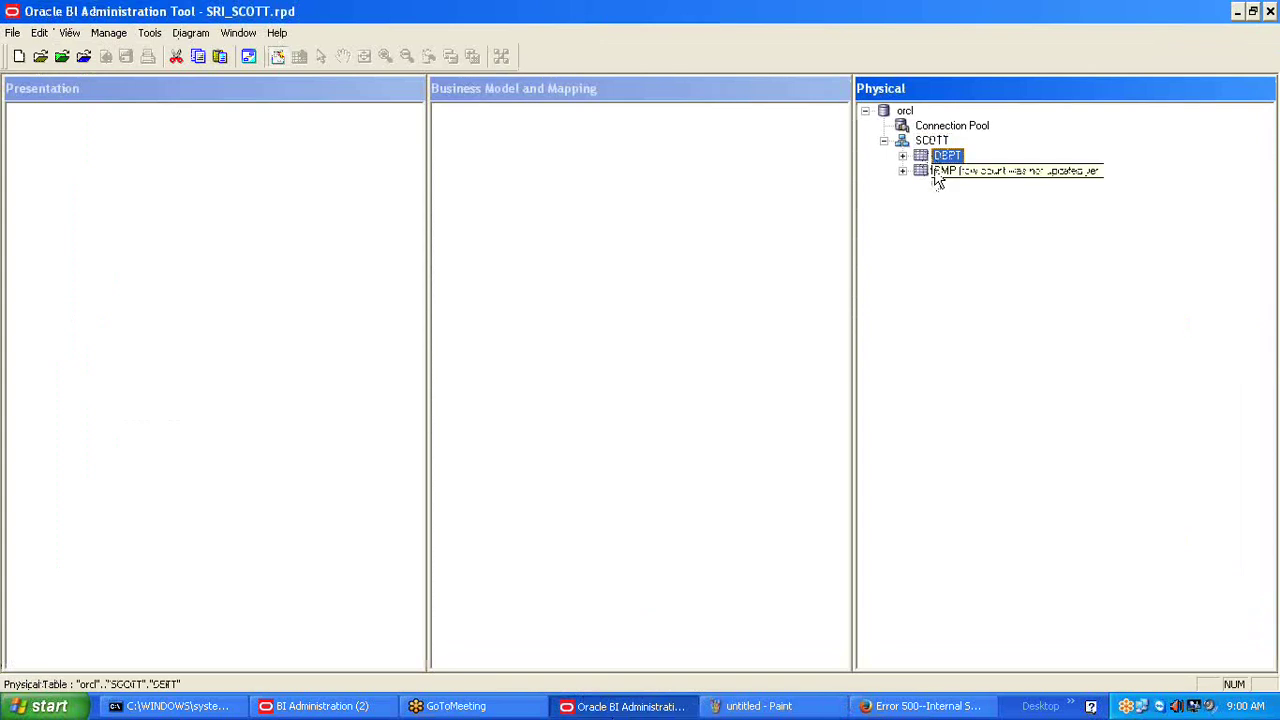
{"action": "left_click", "coordinate": [936, 173]}
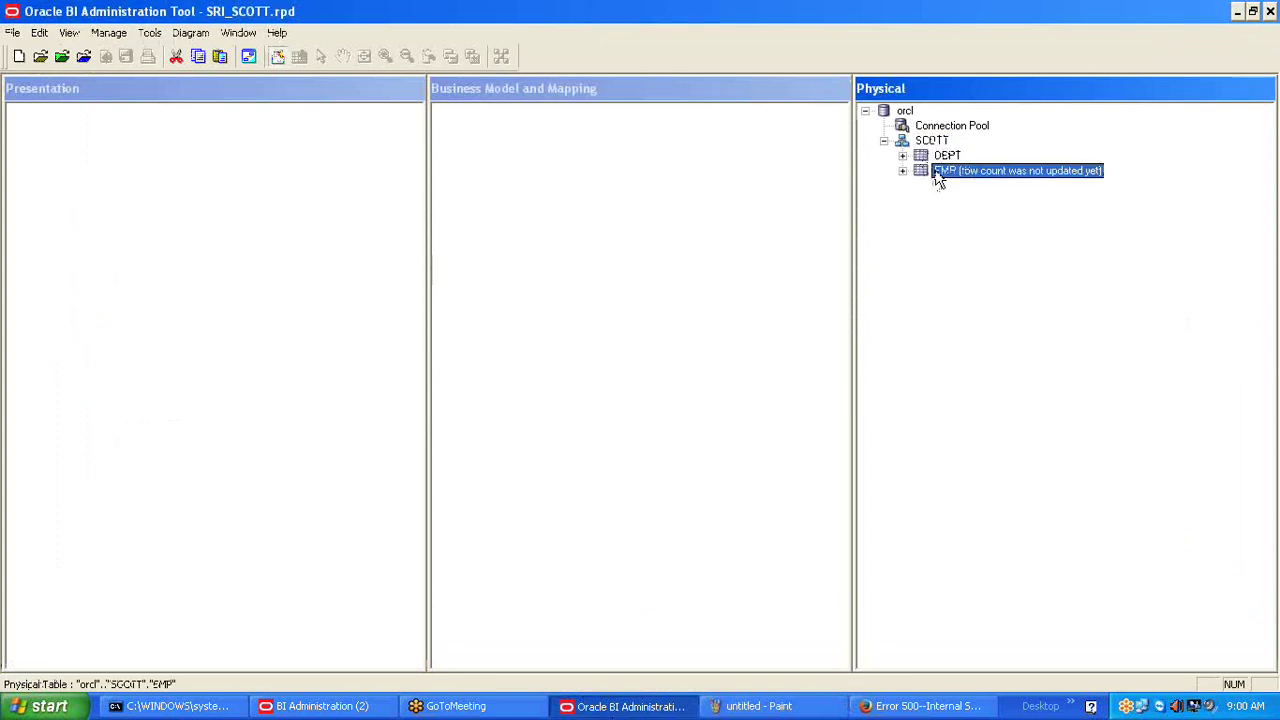
{"action": "left_click", "coordinate": [940, 157]}
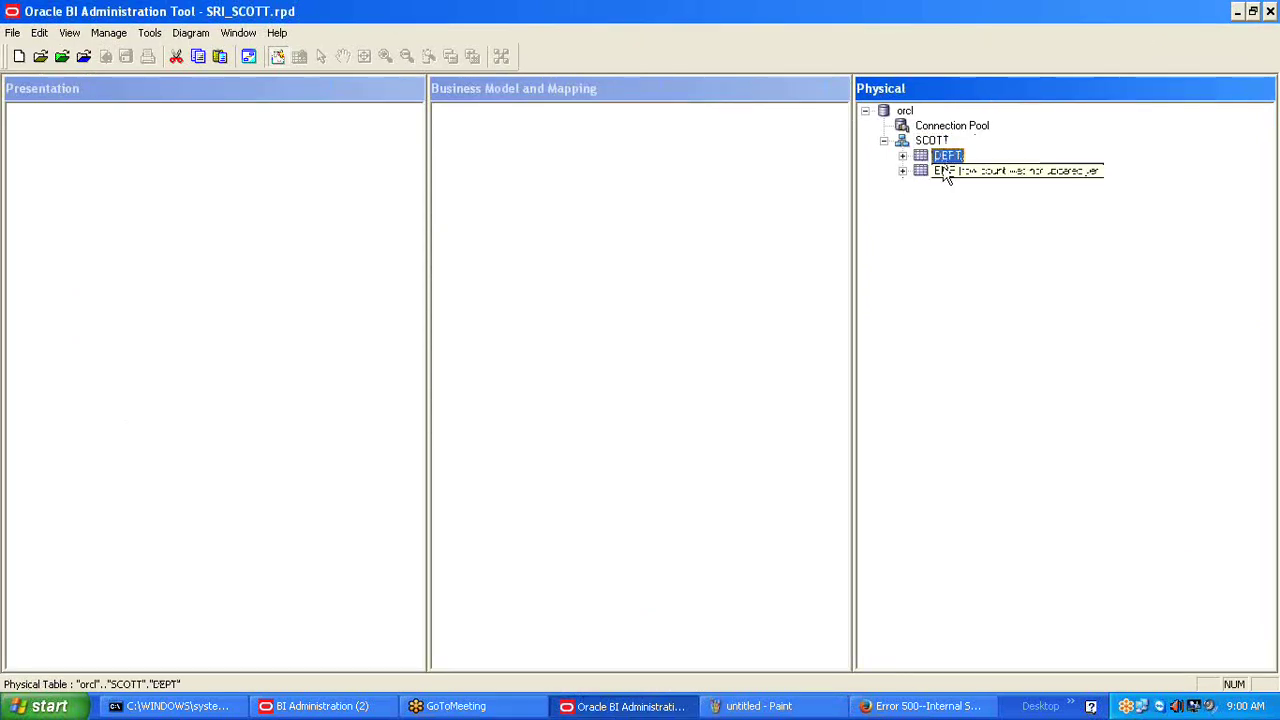
{"action": "left_click", "coordinate": [945, 172]}
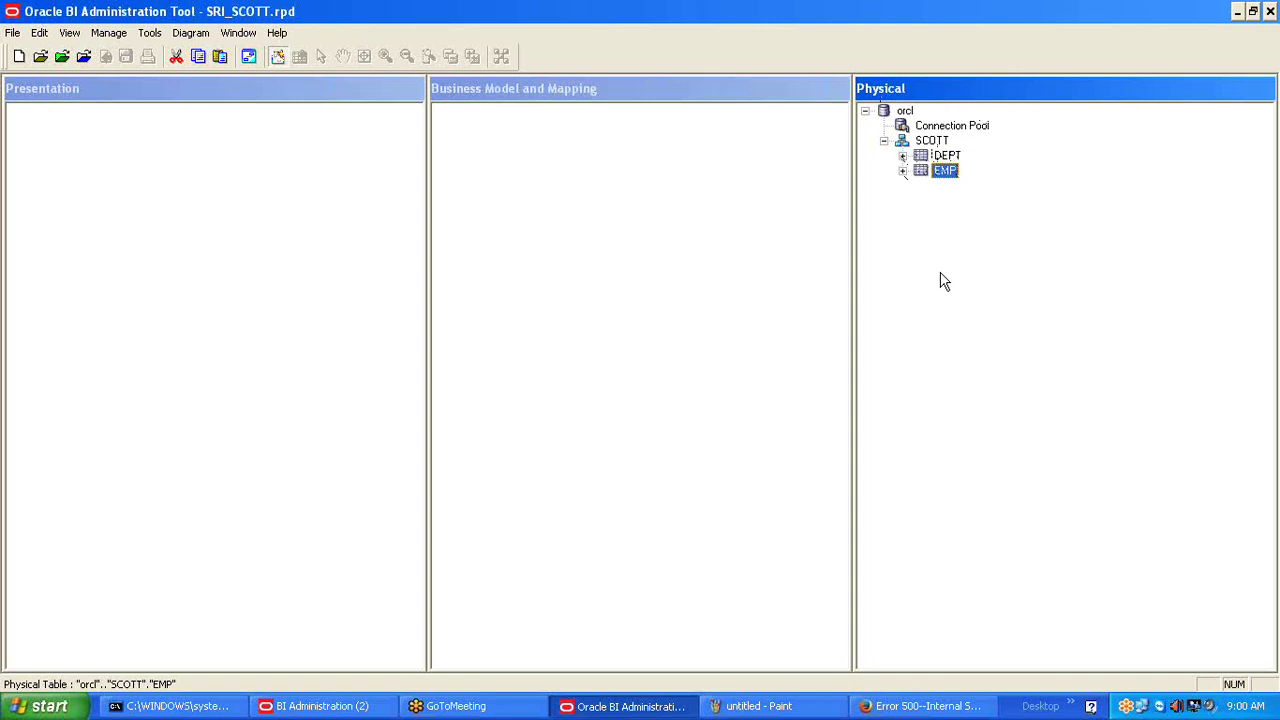
{"action": "left_click", "coordinate": [948, 157]}
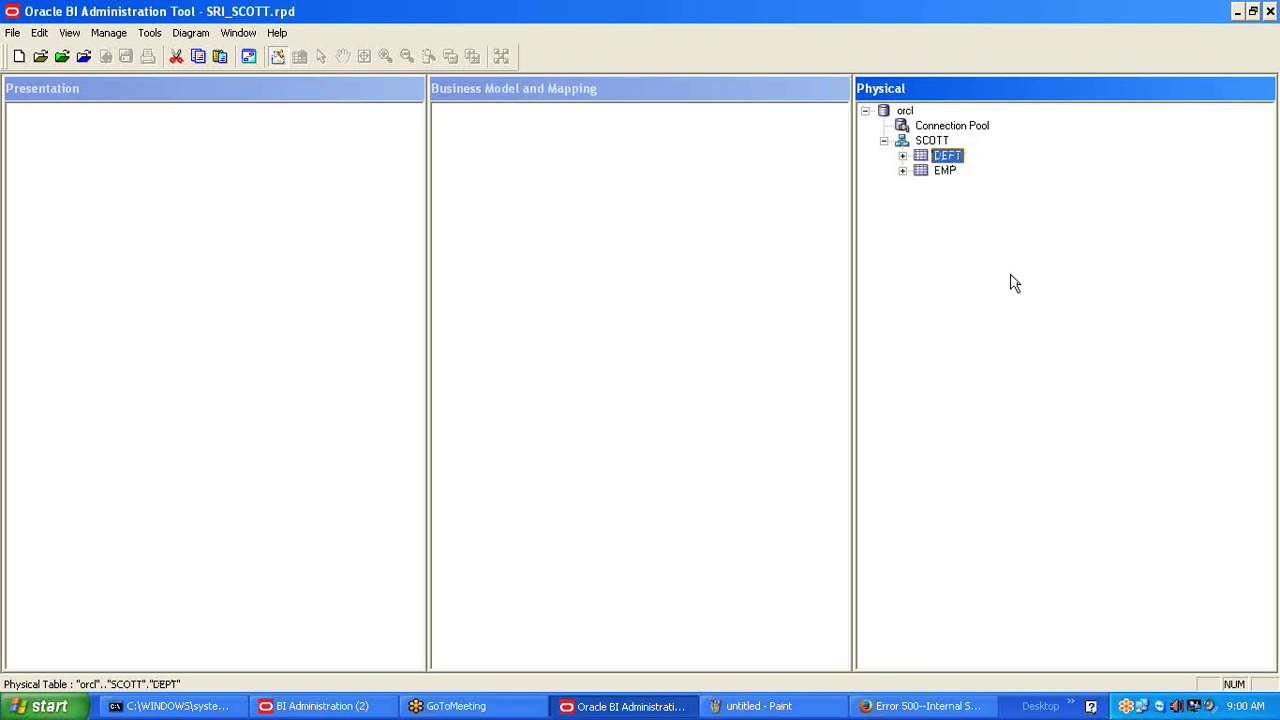
{"action": "left_click", "coordinate": [945, 236]}
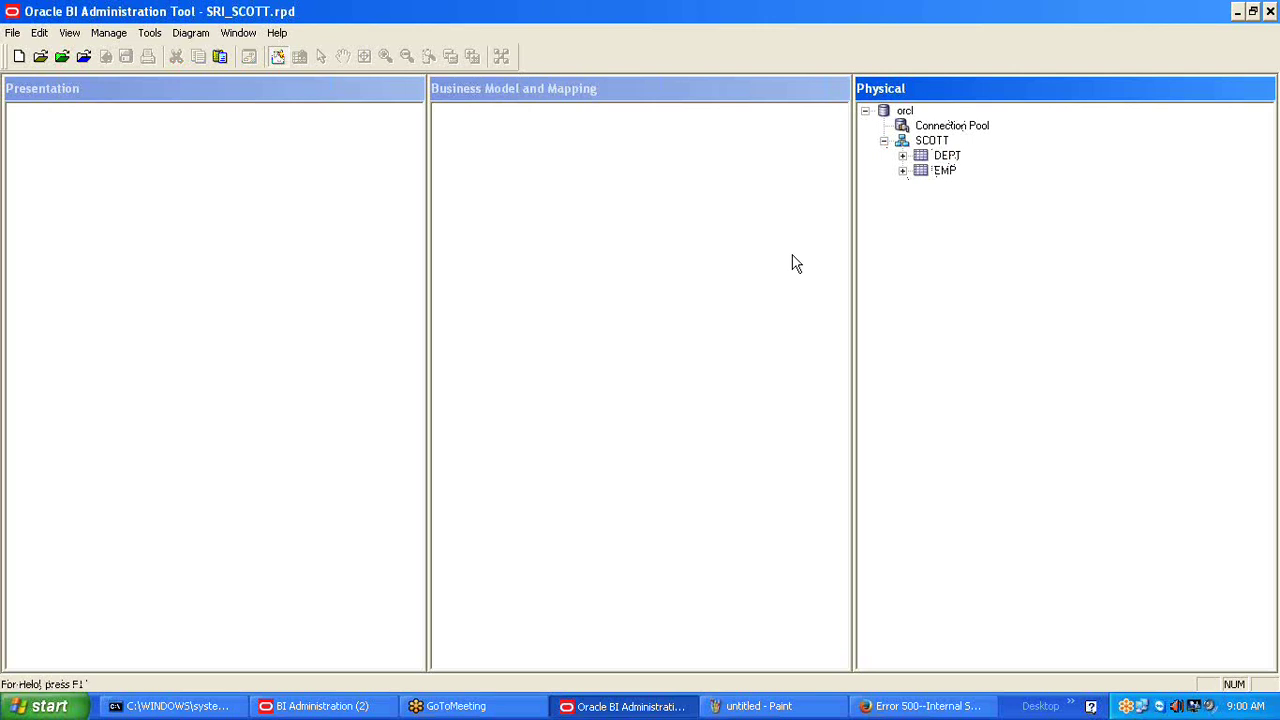
Create a business model from the physical SCOTT schema in the Business Model and Mapping layer and expand it to show its tables.
{"action": "left_click", "coordinate": [513, 163]}
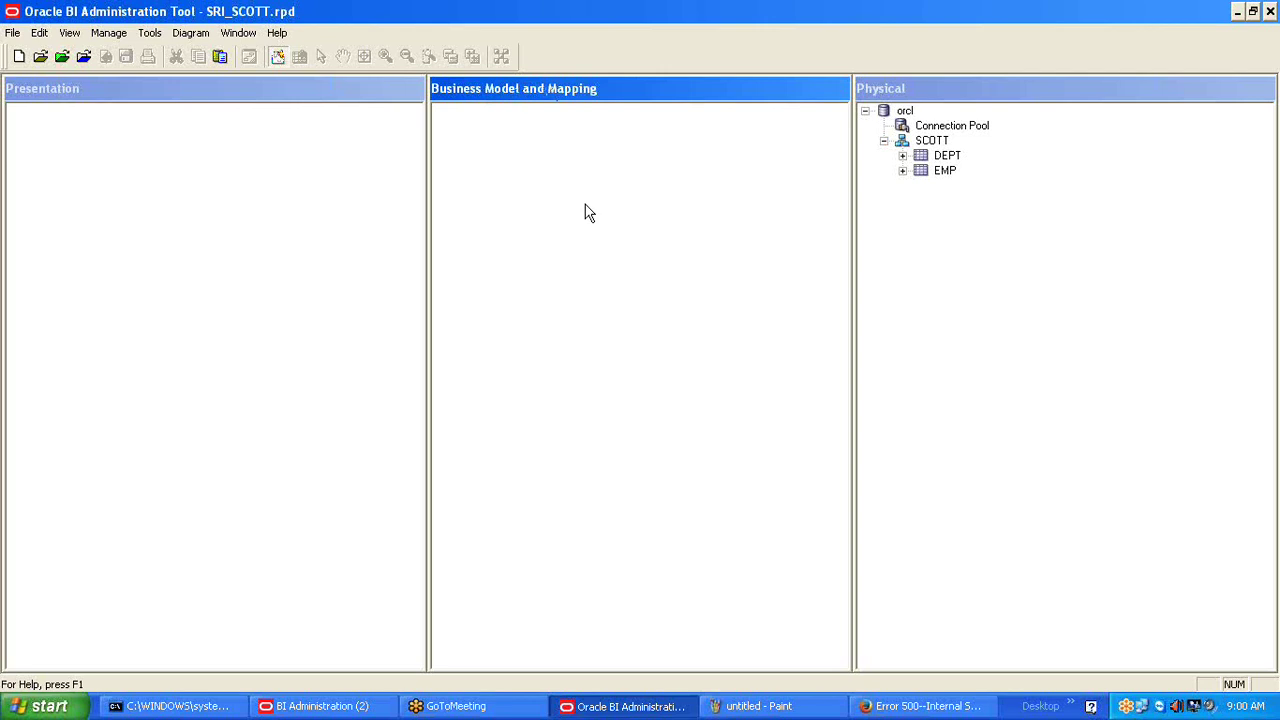
{"action": "left_click_drag", "start_coordinate": [931, 141], "coordinate": [489, 154]}
{"action": "left_click", "coordinate": [441, 112]}
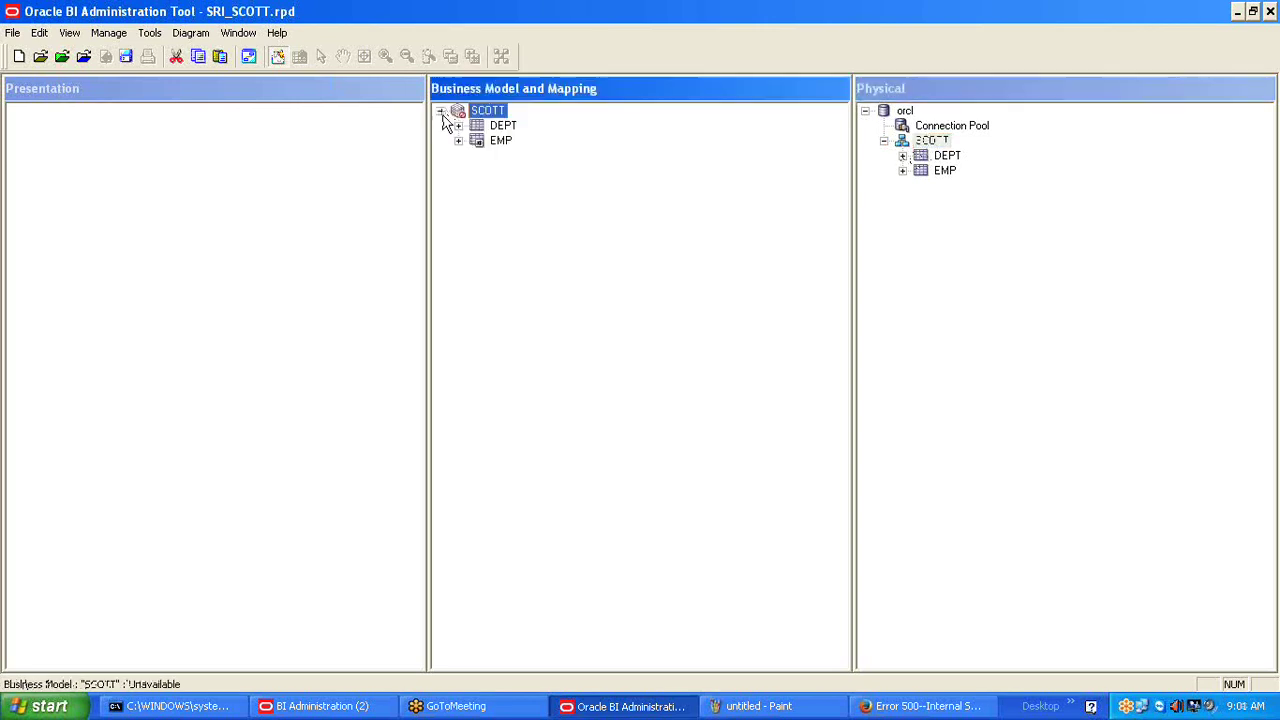
Examine the logical DEPT and EMP tables and their columns in the SCOTT business model.
{"action": "left_click", "coordinate": [496, 127]}
{"action": "left_click", "coordinate": [499, 142]}
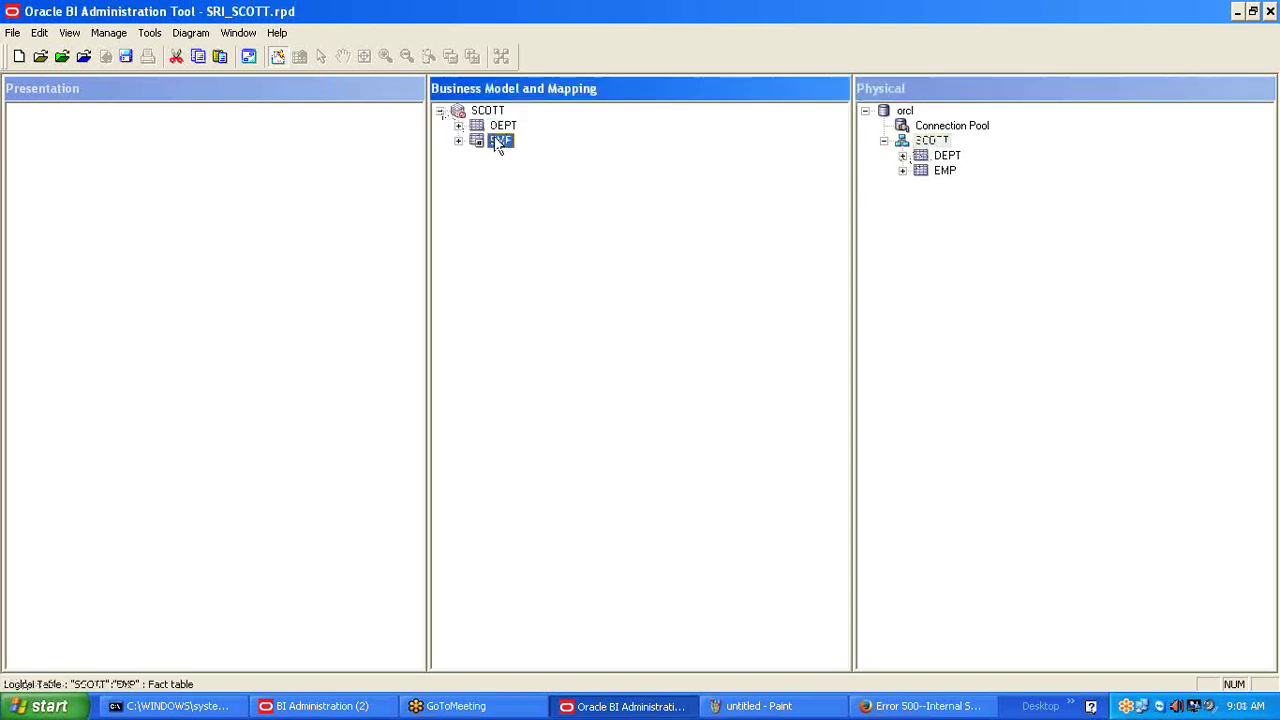
{"action": "left_click", "coordinate": [458, 141]}
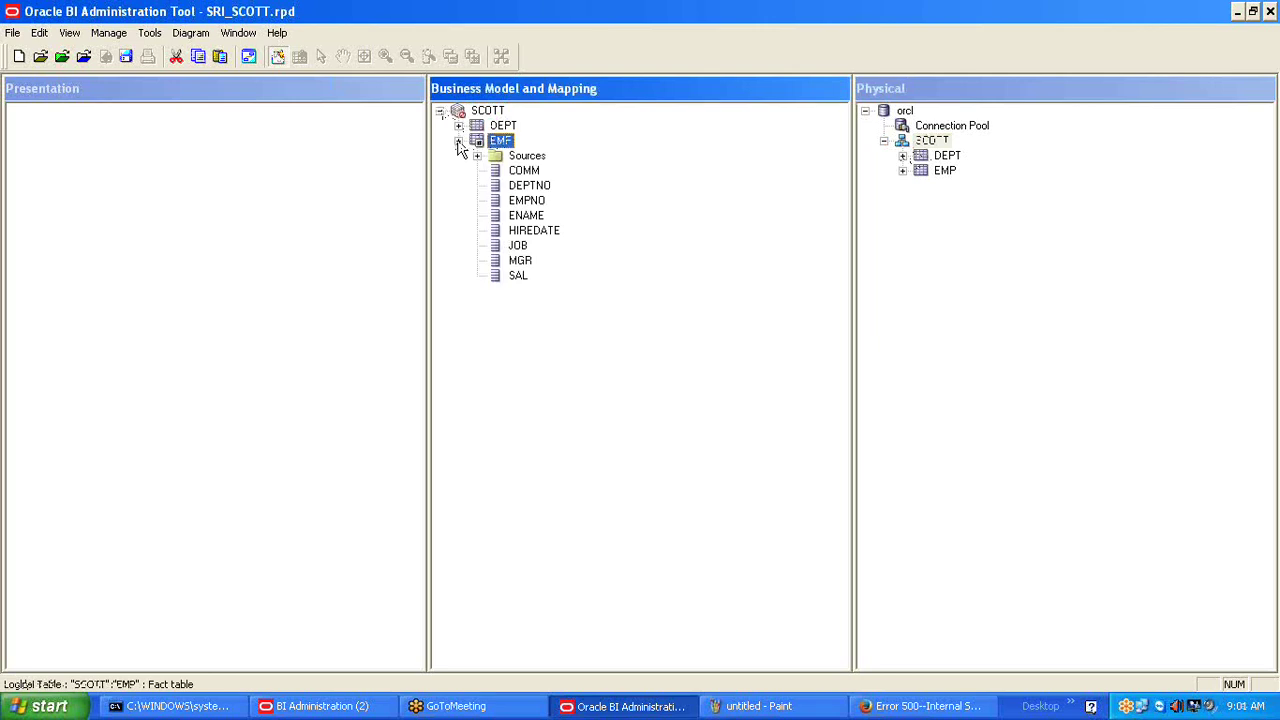
{"action": "left_click", "coordinate": [523, 171]}
{"action": "left_click", "coordinate": [526, 201]}
{"action": "left_click", "coordinate": [517, 246]}
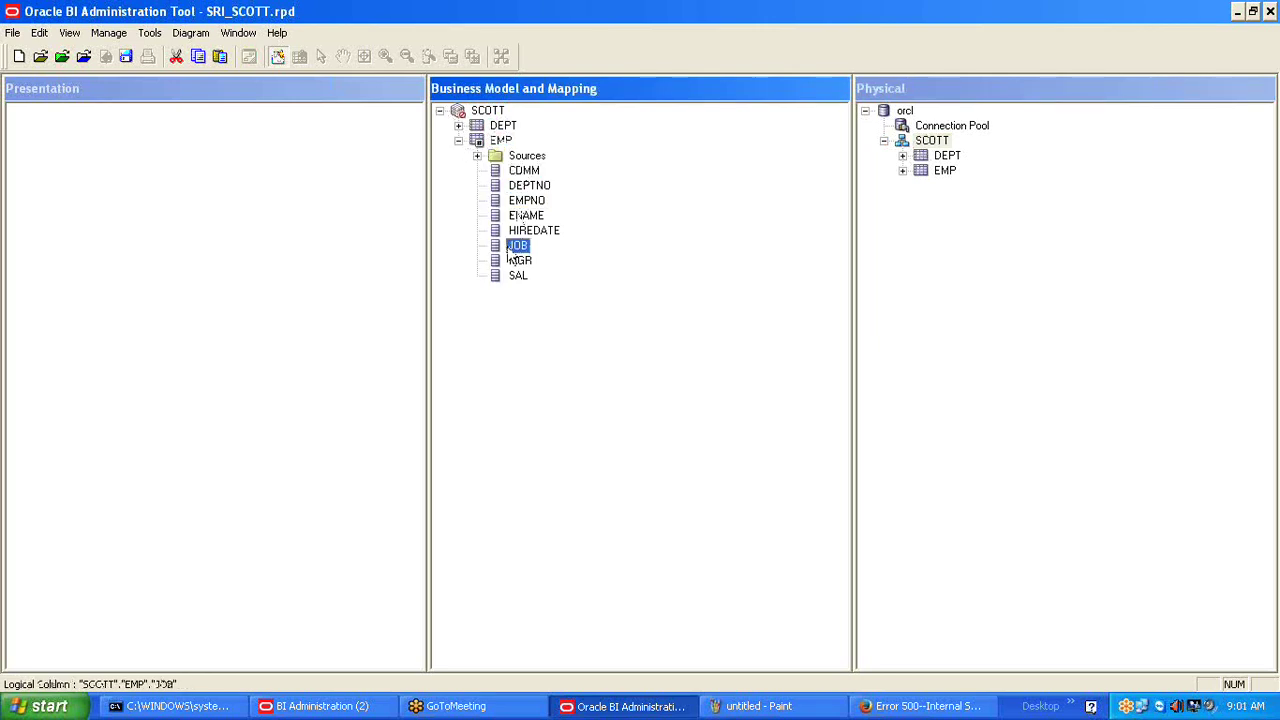
{"action": "left_click", "coordinate": [458, 126]}
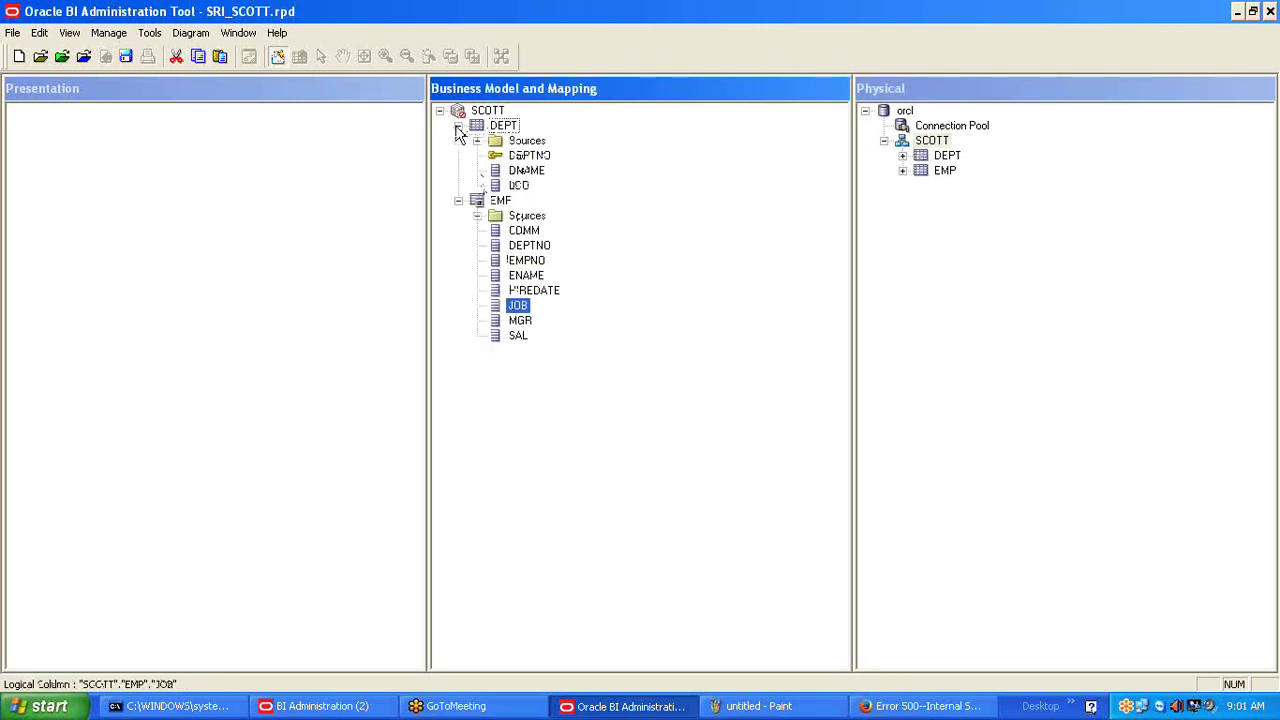
{"action": "left_click", "coordinate": [520, 157]}
{"action": "left_click", "coordinate": [519, 172]}
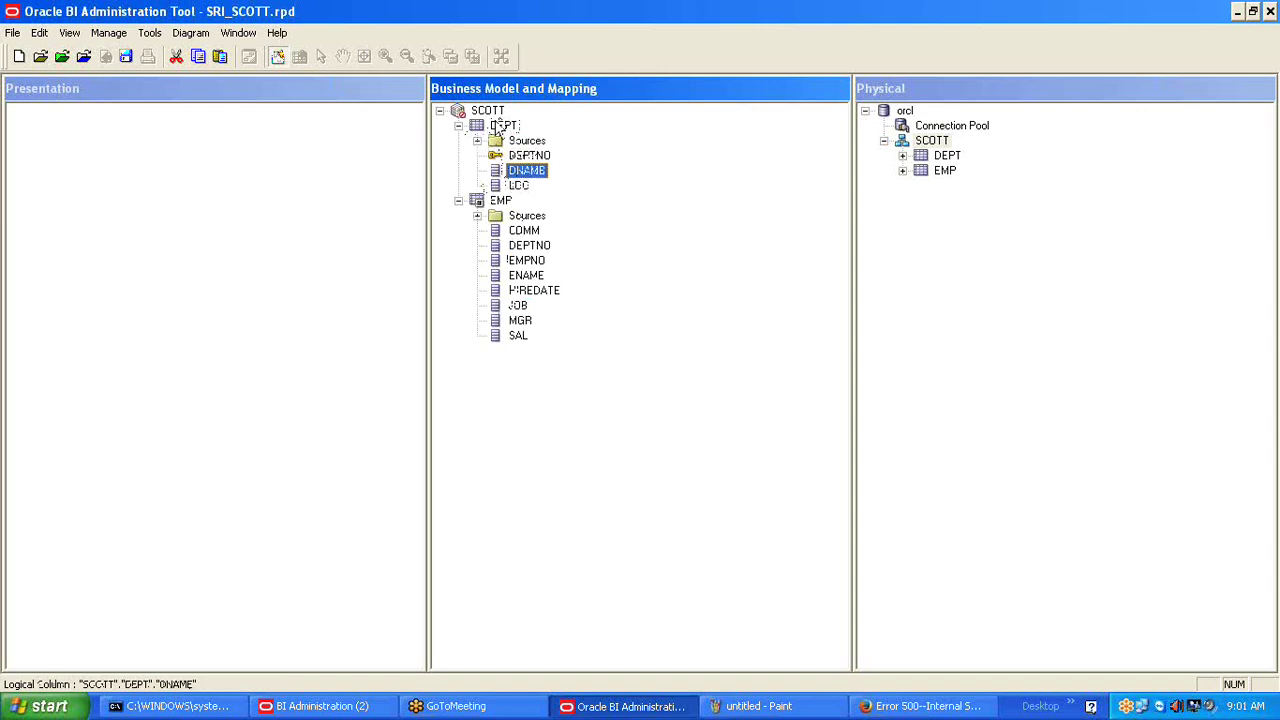
{"action": "left_click", "coordinate": [501, 127]}
{"action": "left_click", "coordinate": [506, 202]}
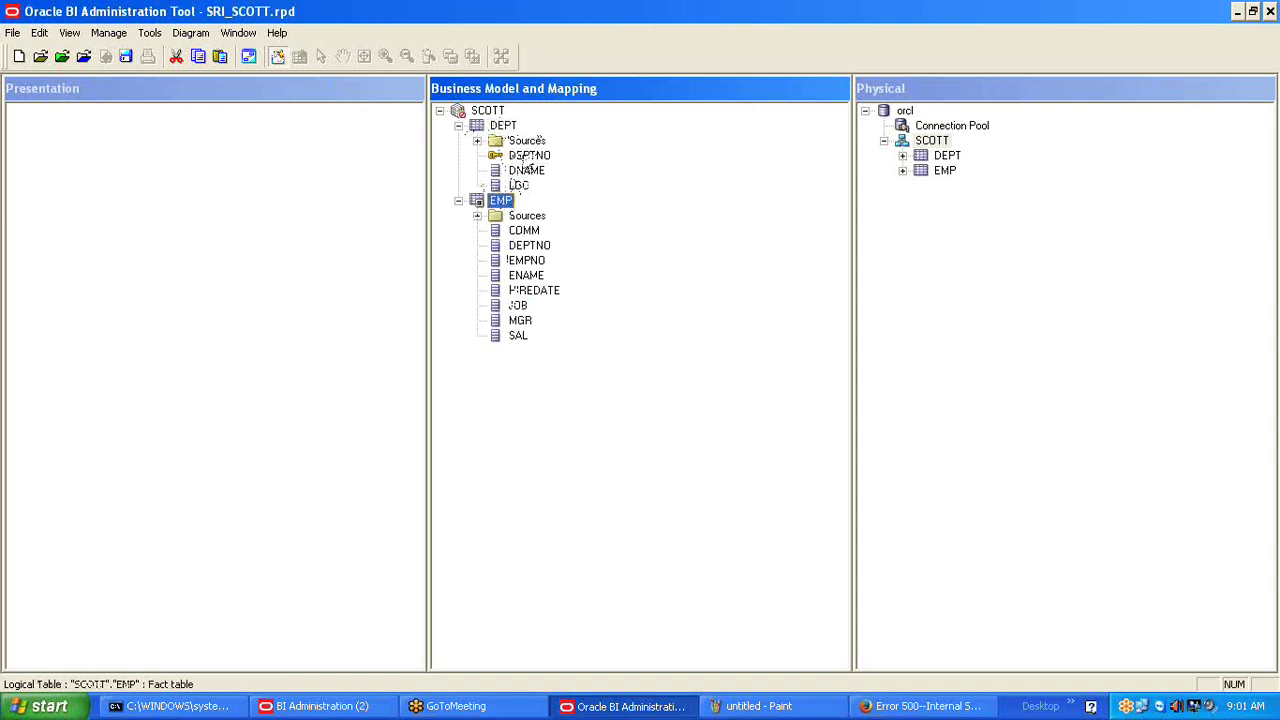
Examine the logical table sources of DEPT and EMP in the SCOTT business model, and collapse both tables.
{"action": "left_click", "coordinate": [527, 143]}
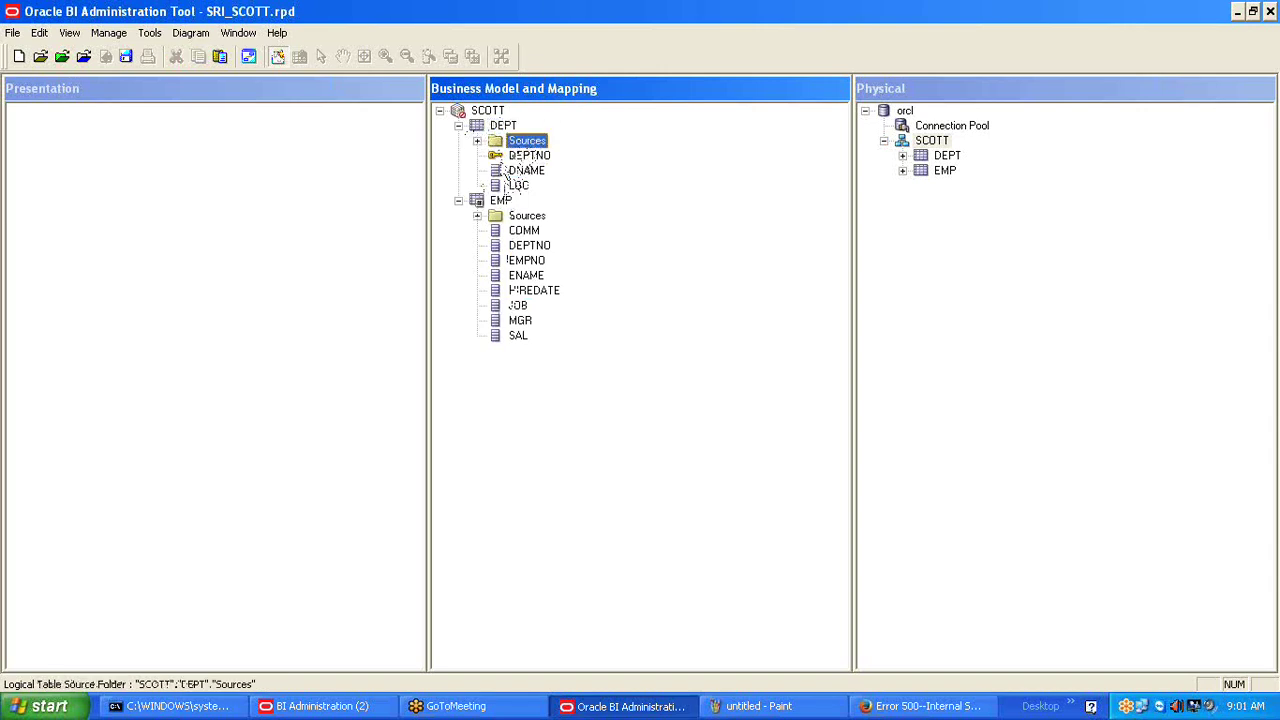
{"action": "left_click", "coordinate": [477, 141]}
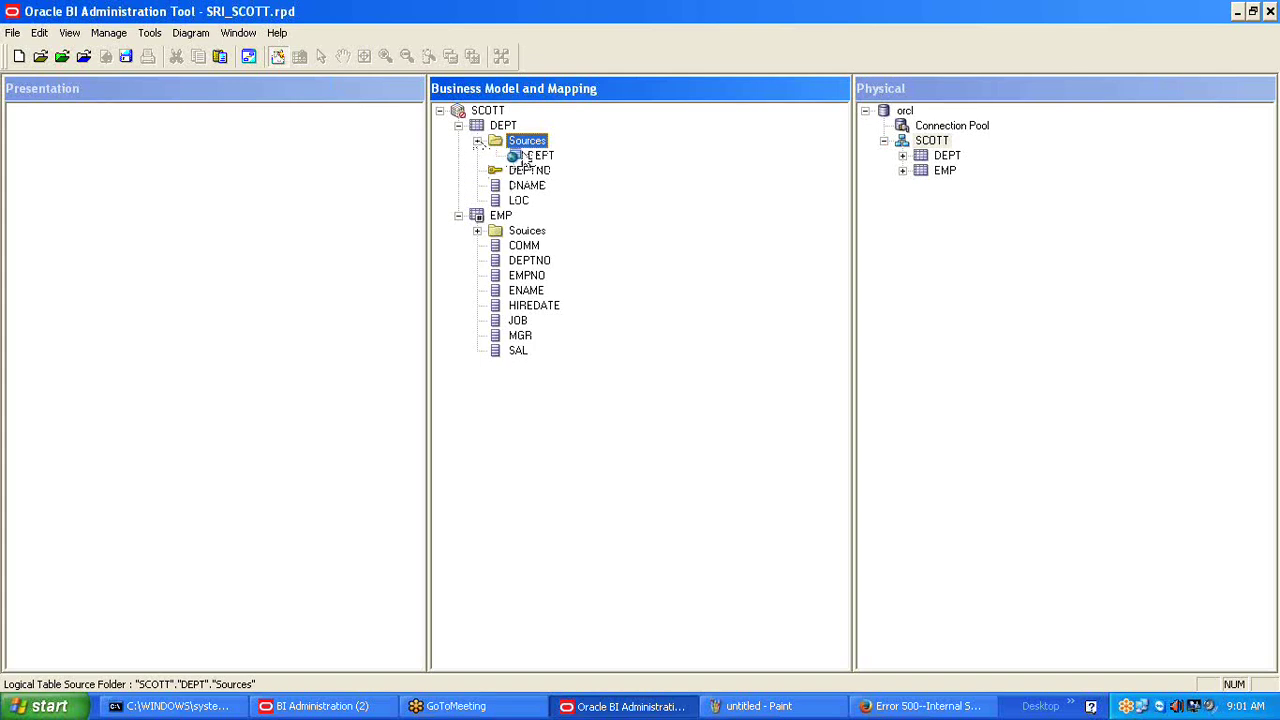
{"action": "left_click", "coordinate": [540, 157]}
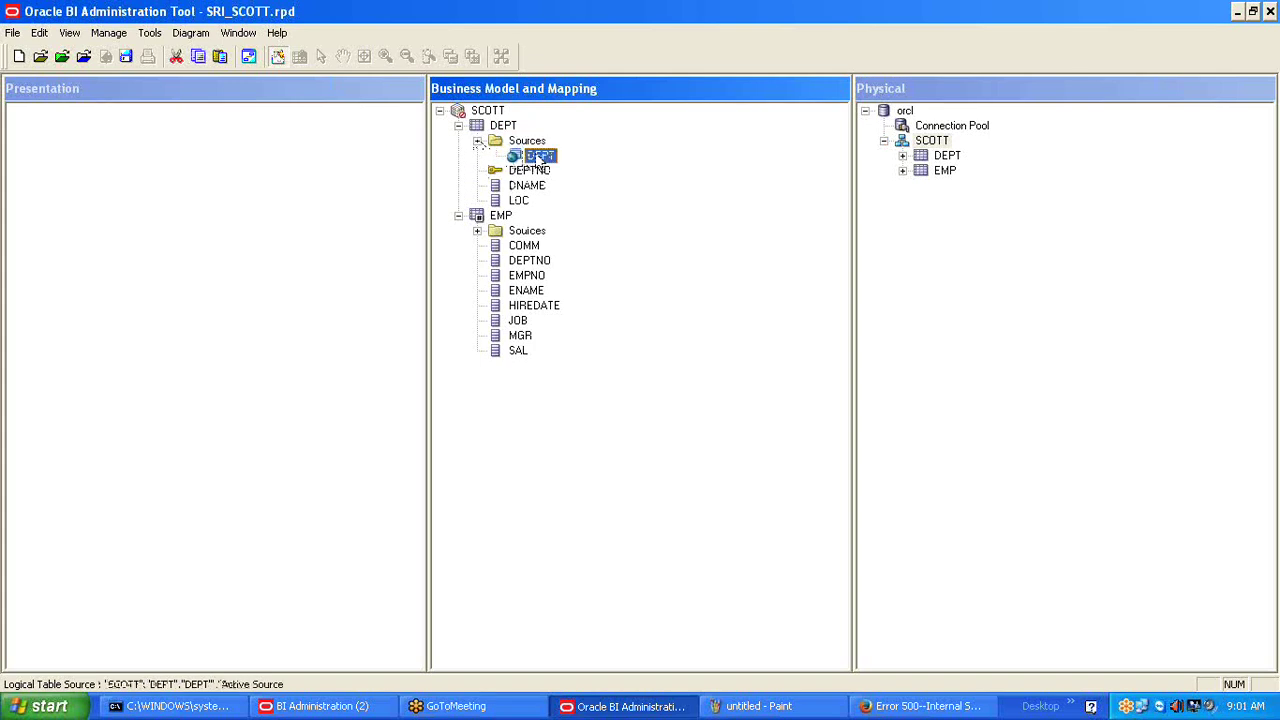
{"action": "left_click", "coordinate": [477, 231]}
{"action": "left_click", "coordinate": [538, 246]}
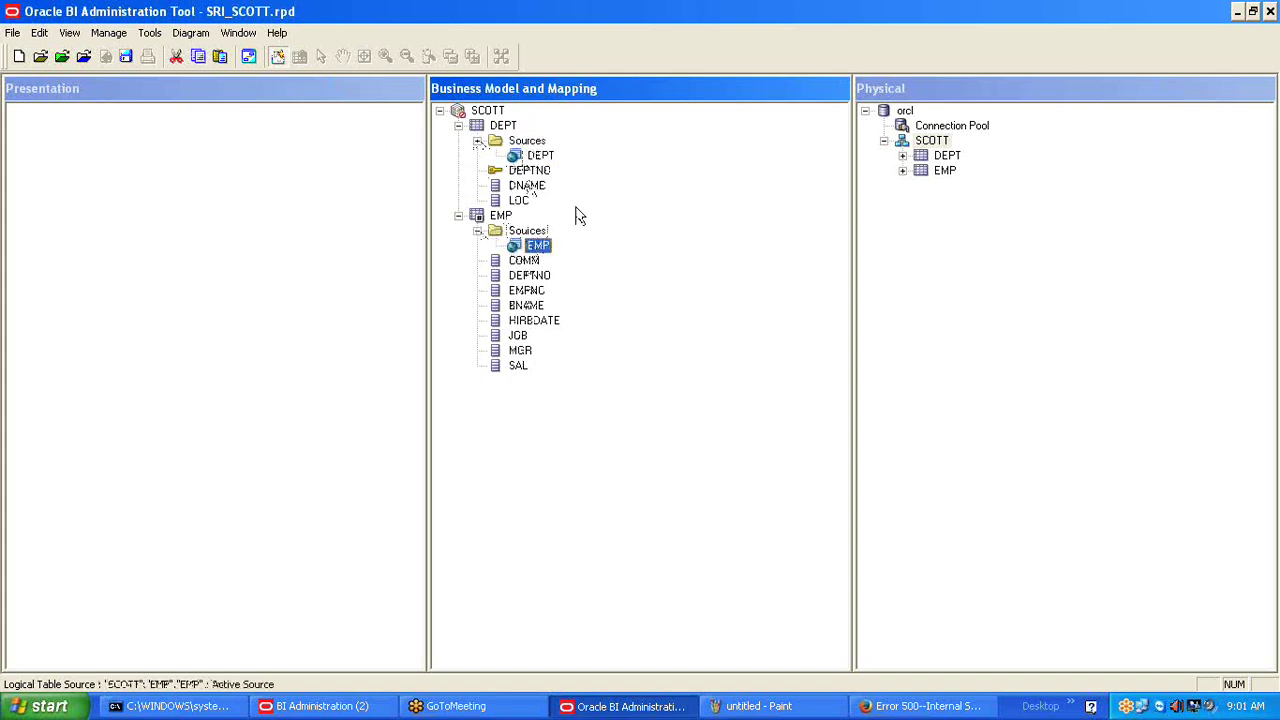
{"action": "left_click", "coordinate": [541, 157]}
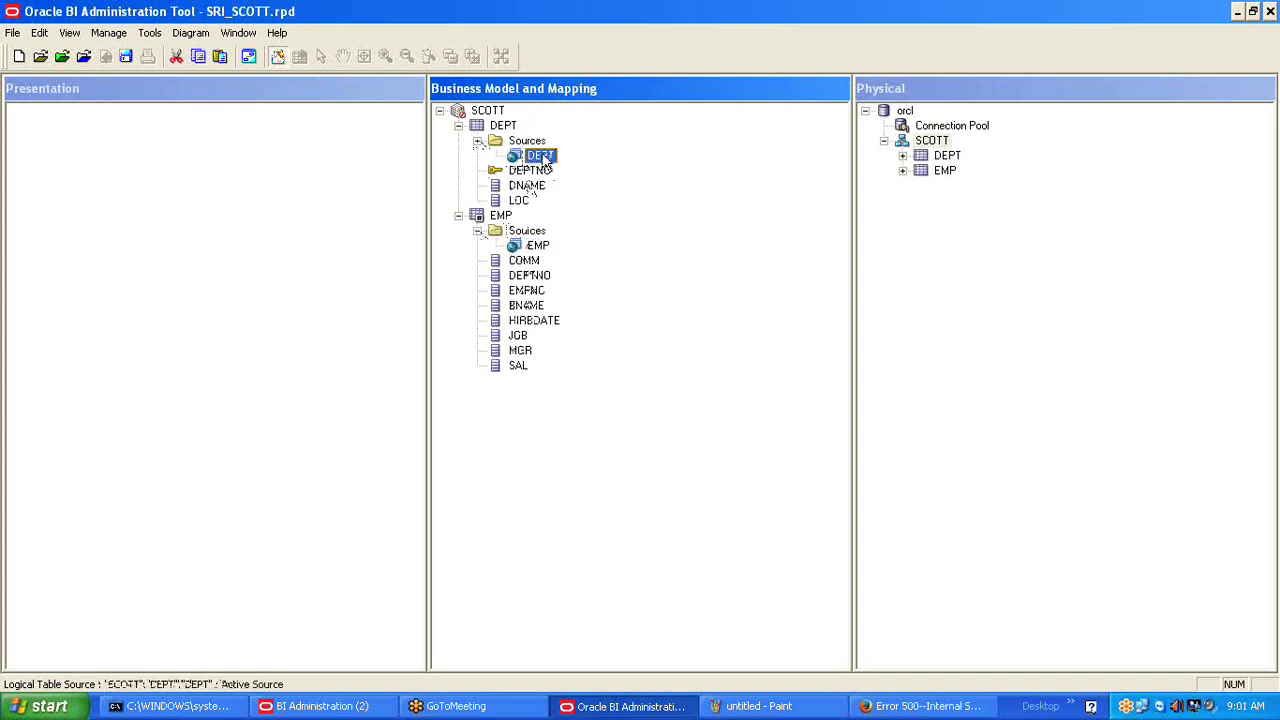
{"action": "left_click", "coordinate": [458, 125]}
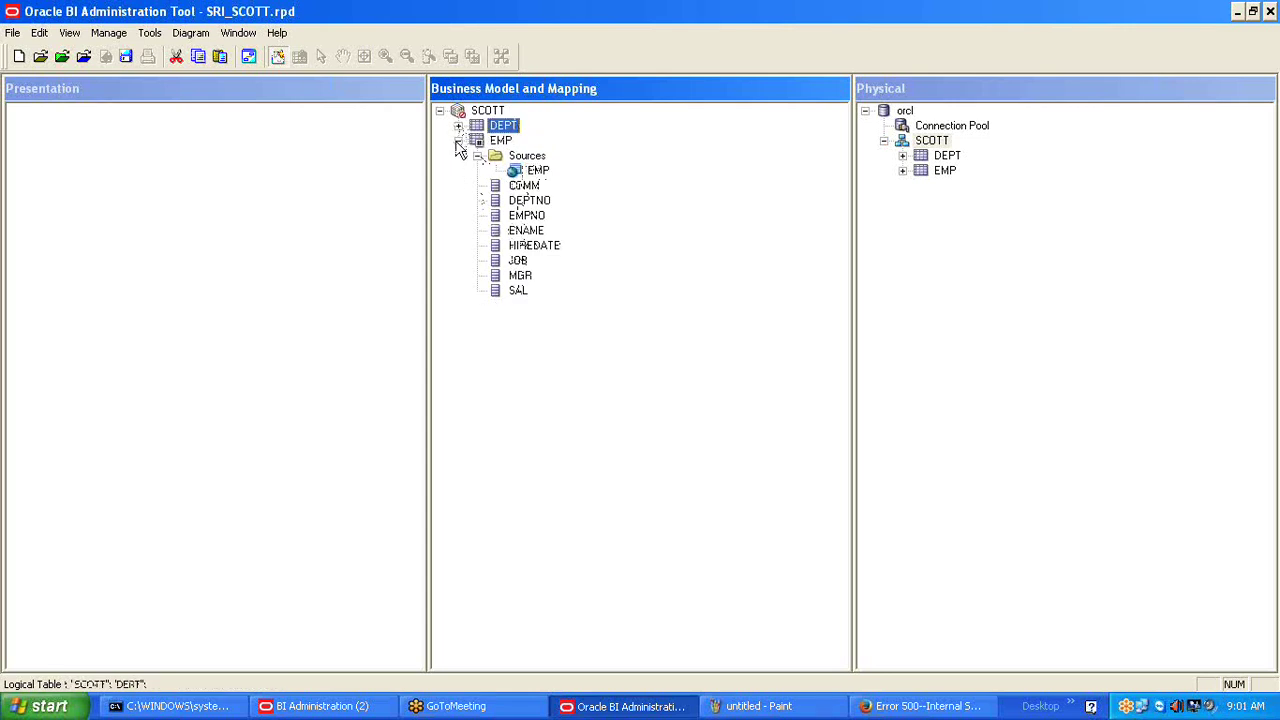
{"action": "left_click", "coordinate": [458, 141]}
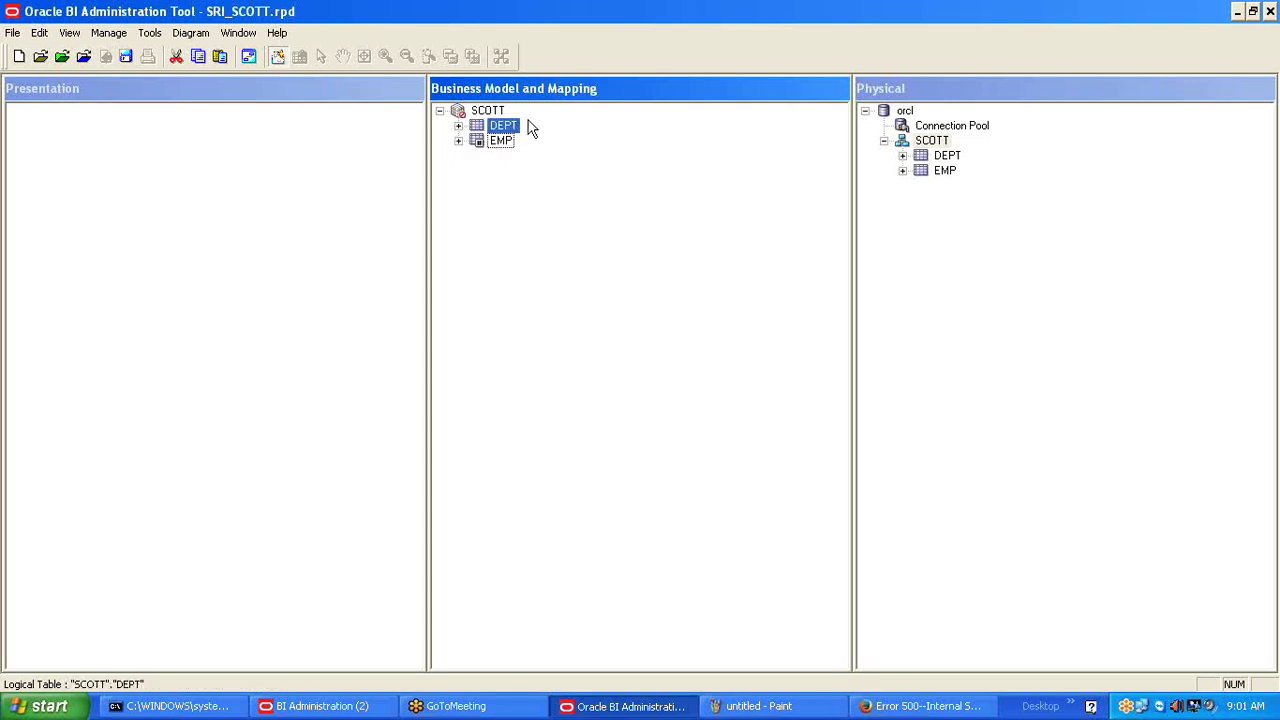
{"action": "left_click_drag", "start_coordinate": [505, 126], "coordinate": [643, 188]}
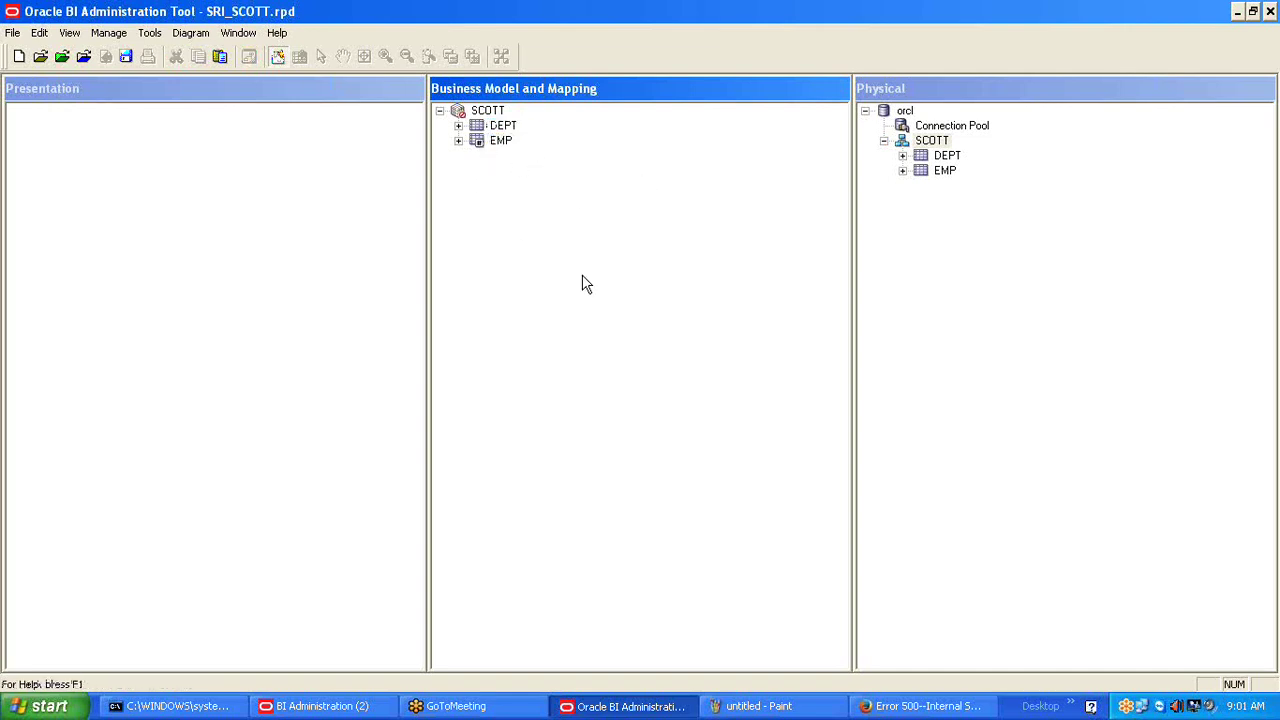
Delete the SCOTT business model from the Business Model and Mapping layer and confirm the deletion.
{"action": "left_click", "coordinate": [500, 141]}
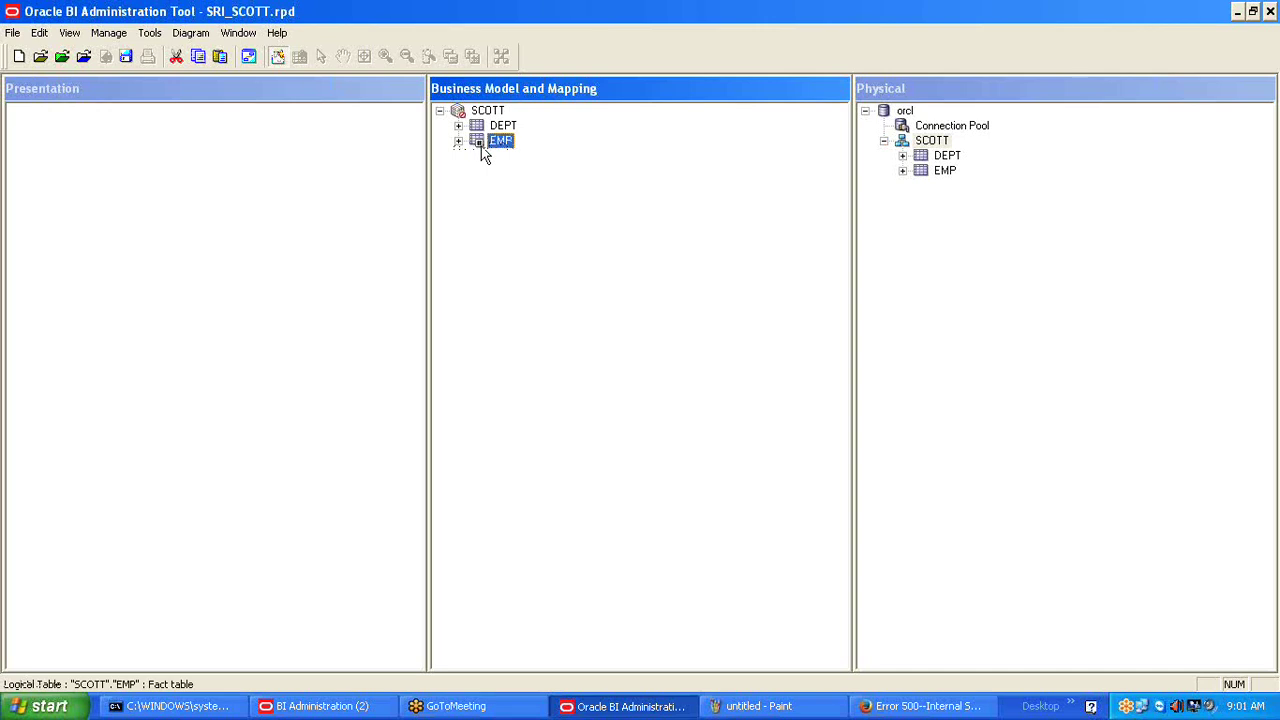
{"action": "left_click_drag", "start_coordinate": [483, 152], "coordinate": [483, 120]}
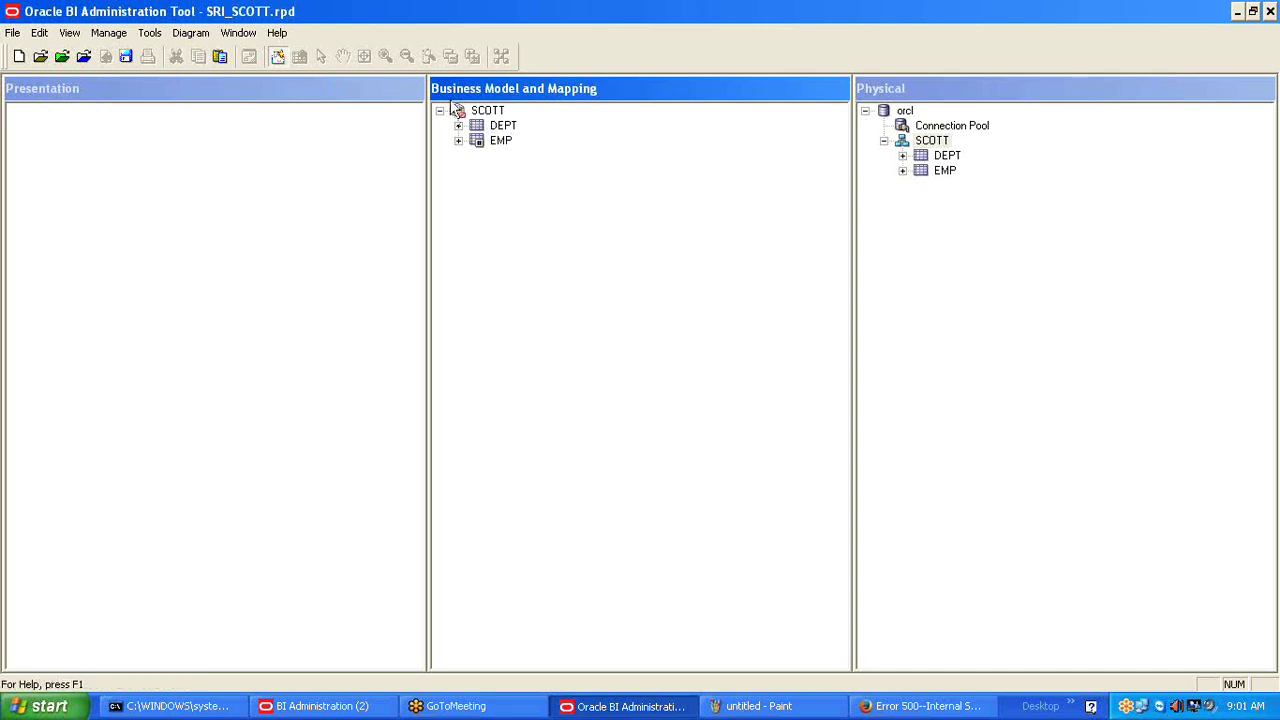
{"action": "left_click", "coordinate": [489, 111]}
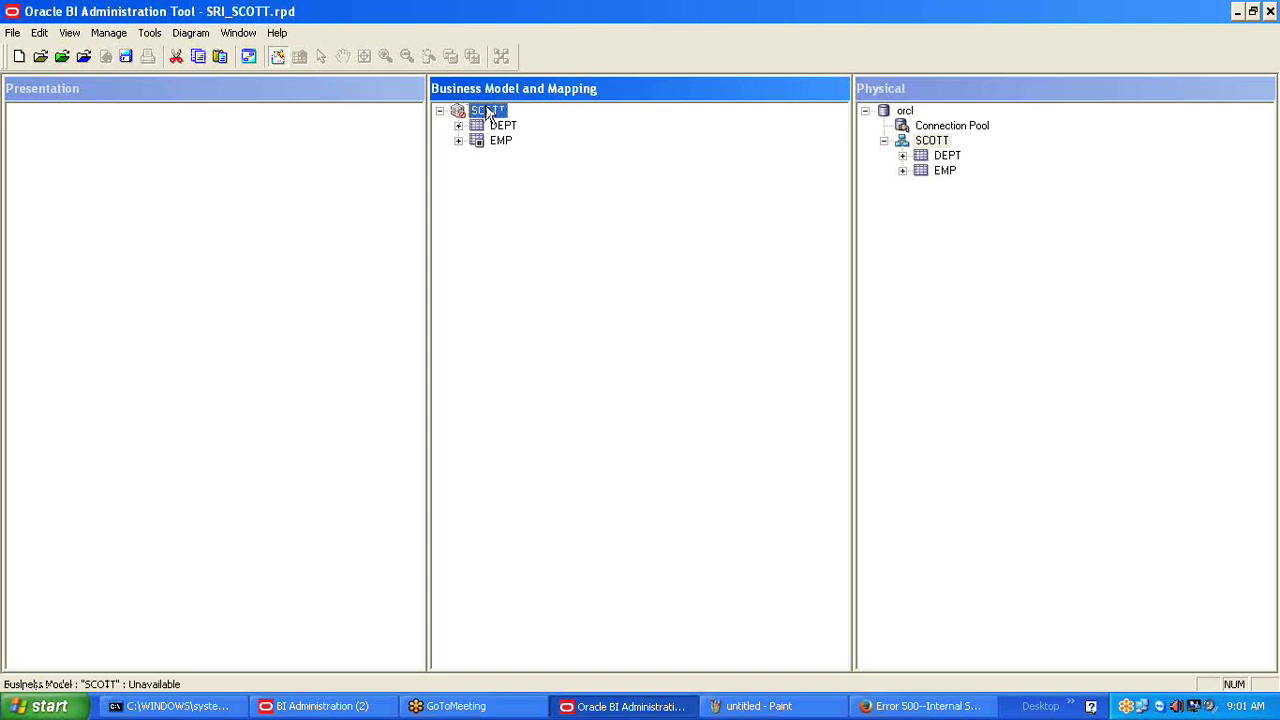
{"action": "key", "text": "Delete"}
{"action": "key", "text": "Return"}
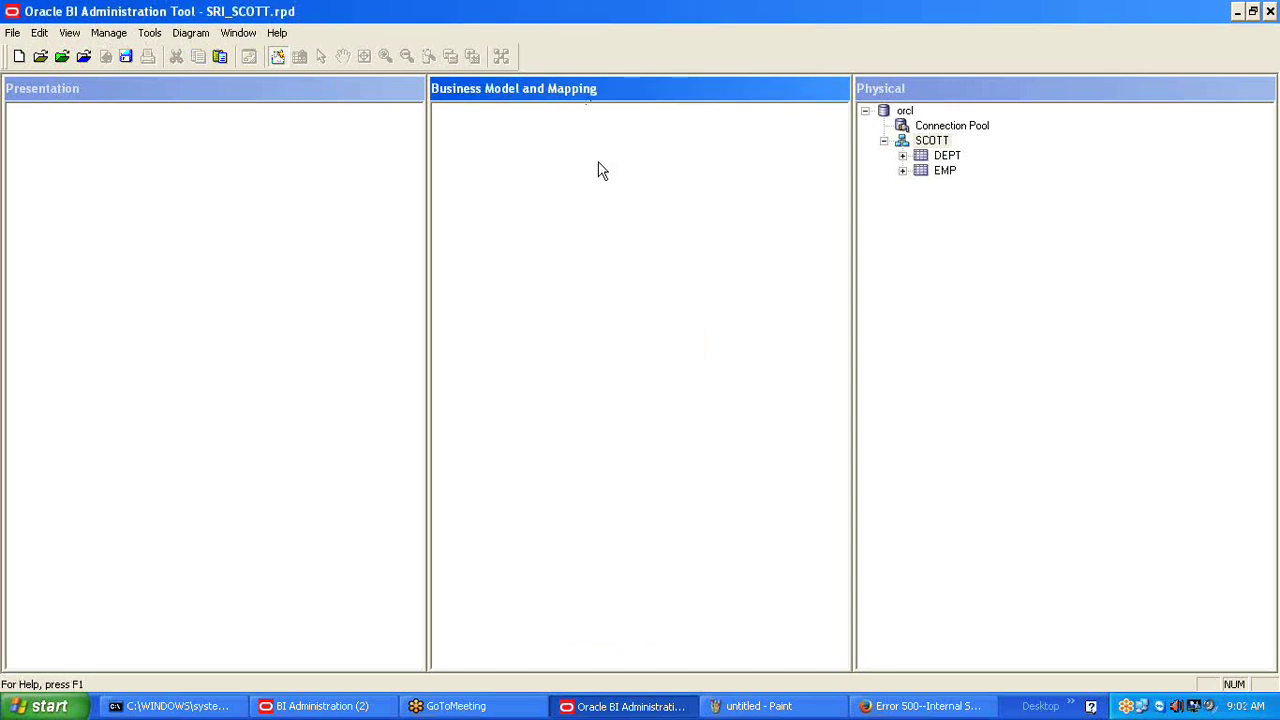
Create a new business model named BMM in the Business Model and Mapping layer.
{"action": "right_click", "coordinate": [512, 145]}
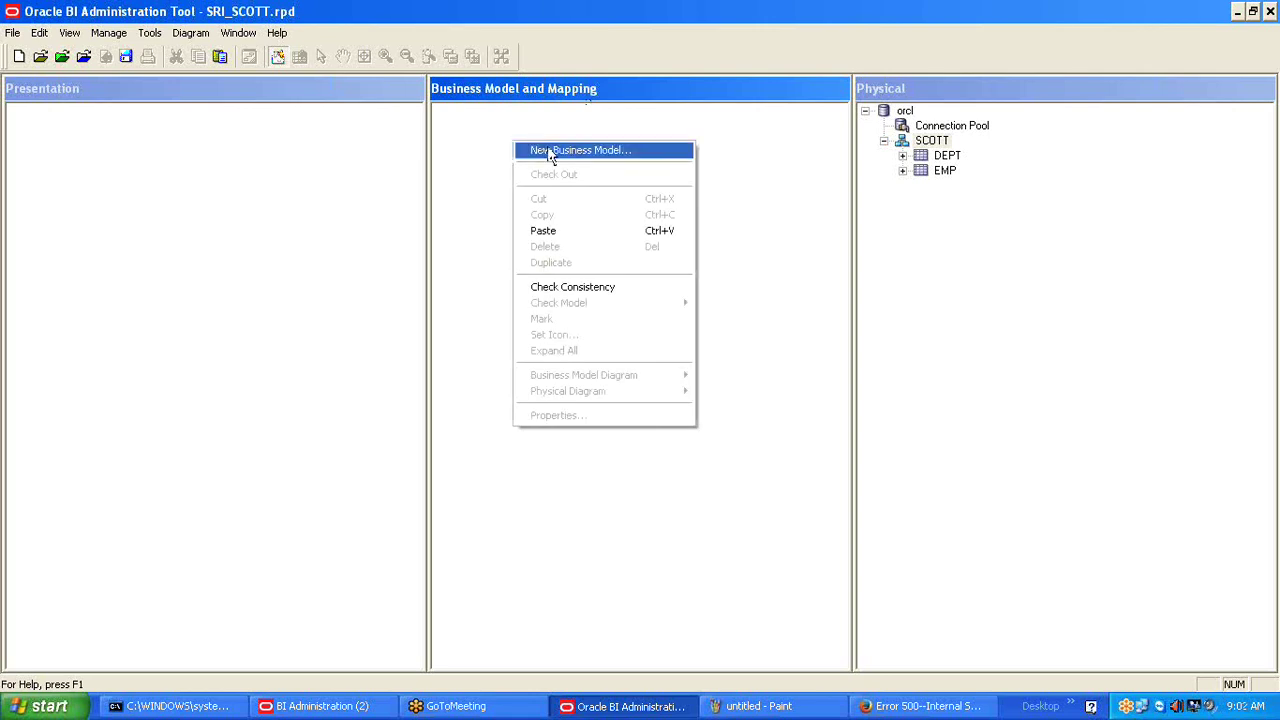
{"action": "left_click", "coordinate": [548, 151]}
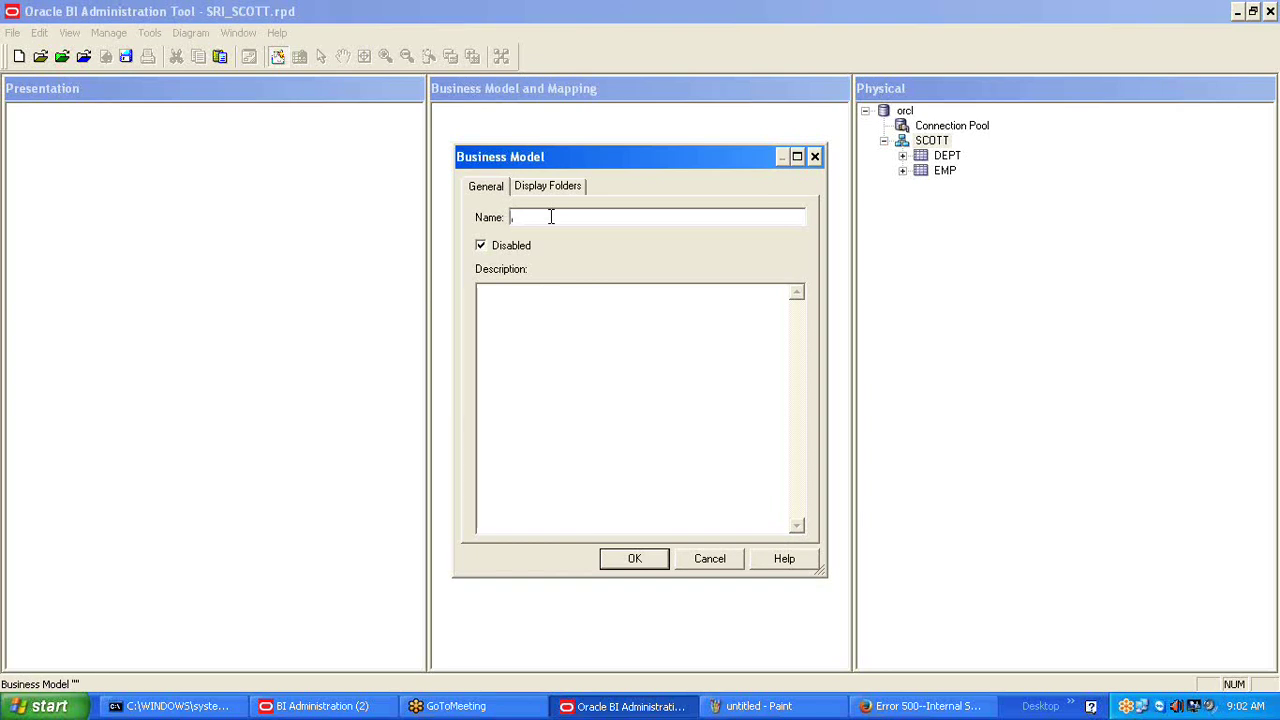
{"action": "type", "text": "BMM"}
{"action": "key", "text": "Return"}
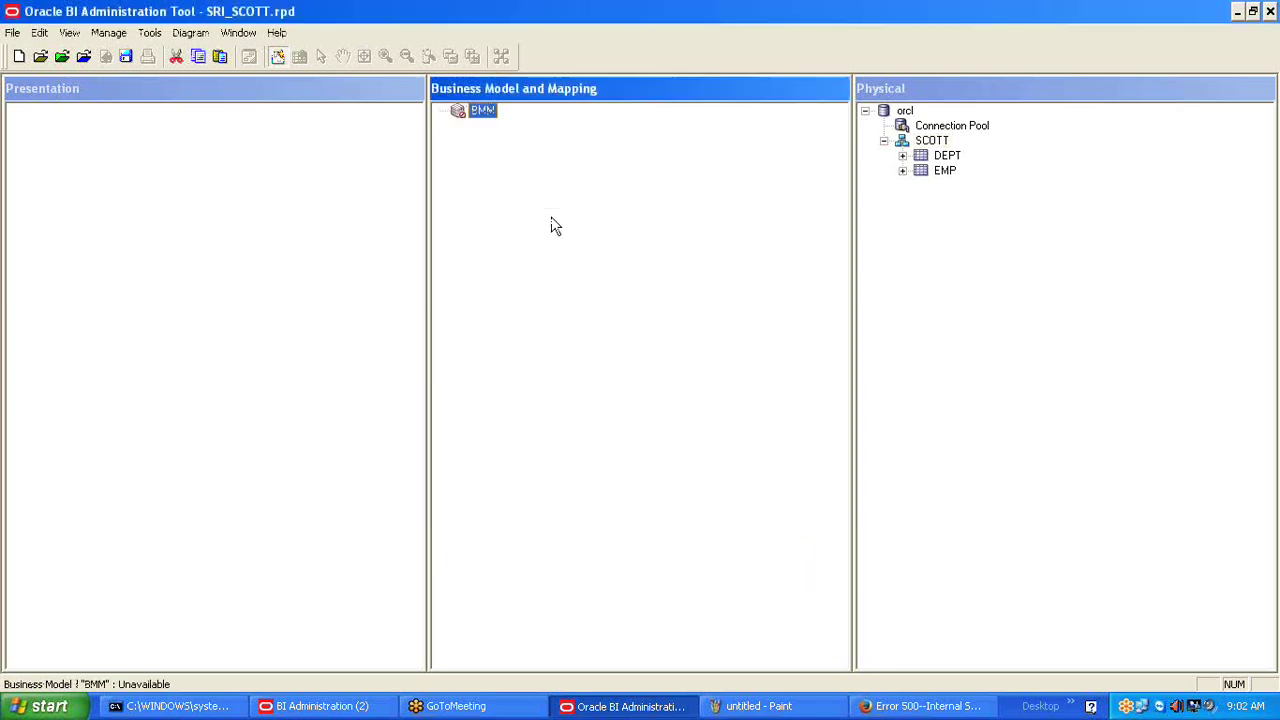
{"action": "left_click", "coordinate": [588, 217]}
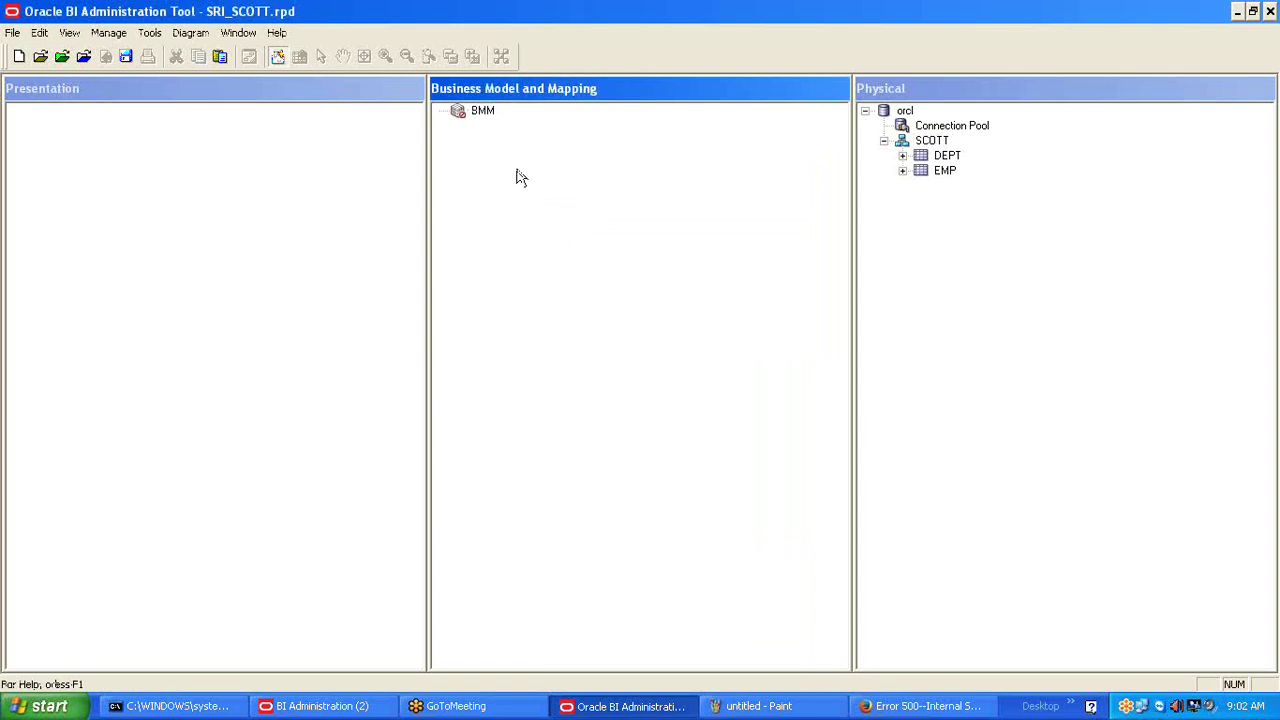
Clear the Disabled option of the BMM business model and save the repository without checking global consistency.
{"action": "double_click", "coordinate": [480, 113]}
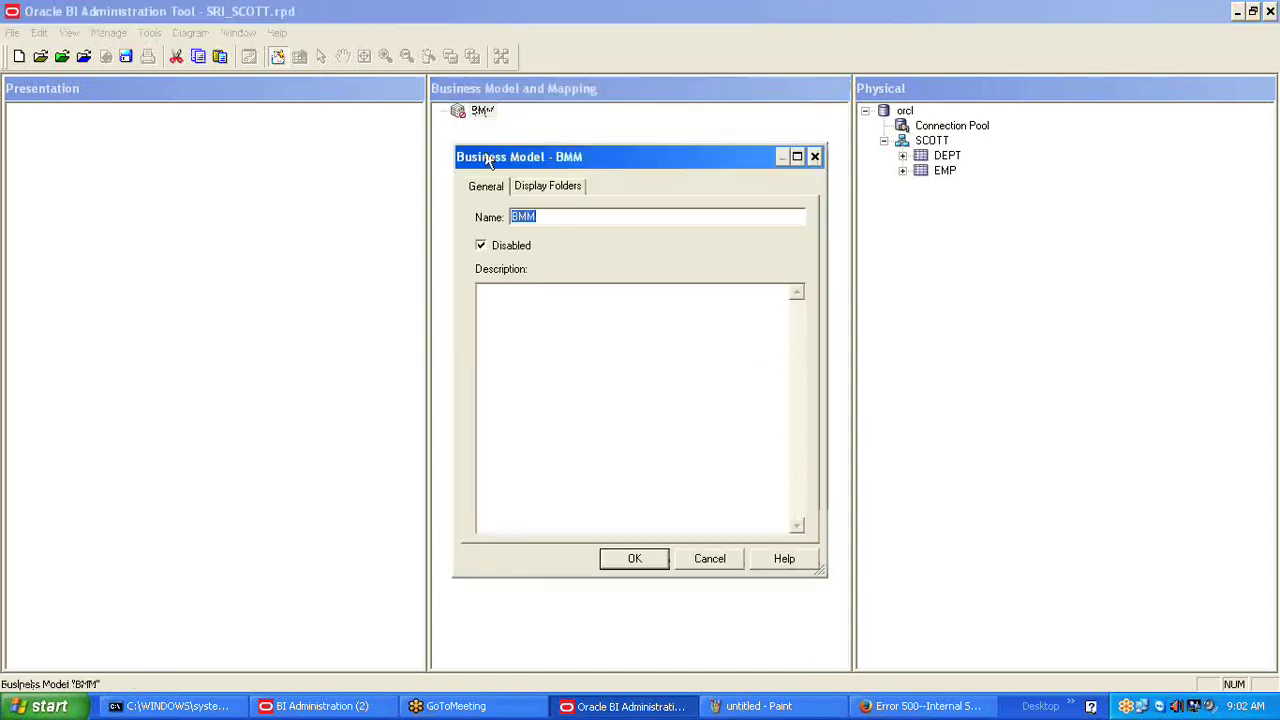
{"action": "left_click", "coordinate": [481, 246]}
{"action": "left_click", "coordinate": [638, 561]}
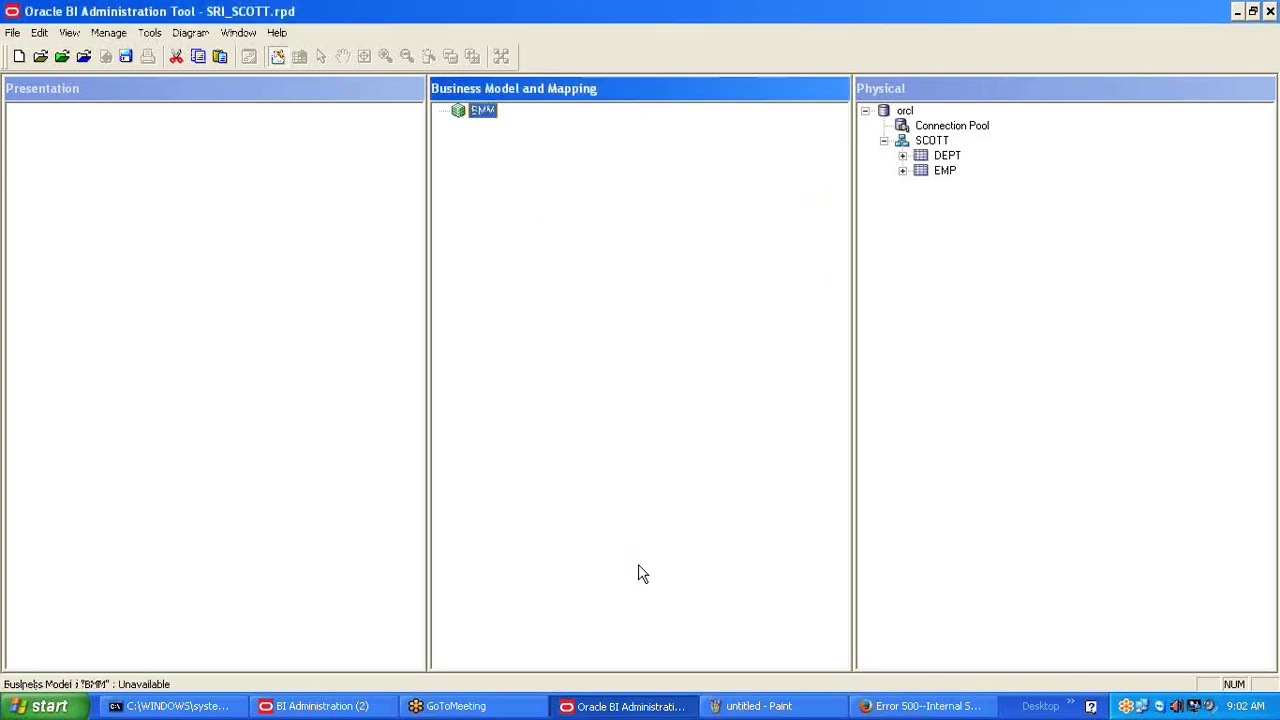
{"action": "left_click", "coordinate": [542, 225]}
{"action": "left_click", "coordinate": [126, 57]}
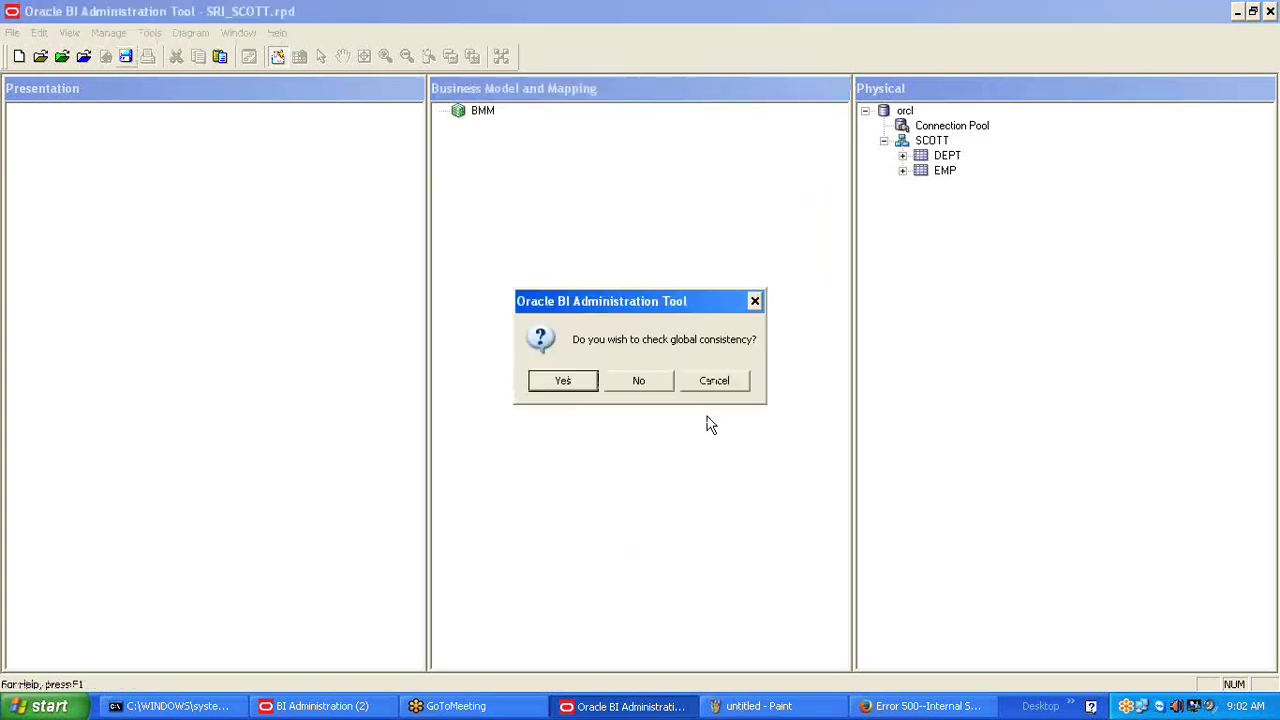
{"action": "left_click", "coordinate": [634, 381]}
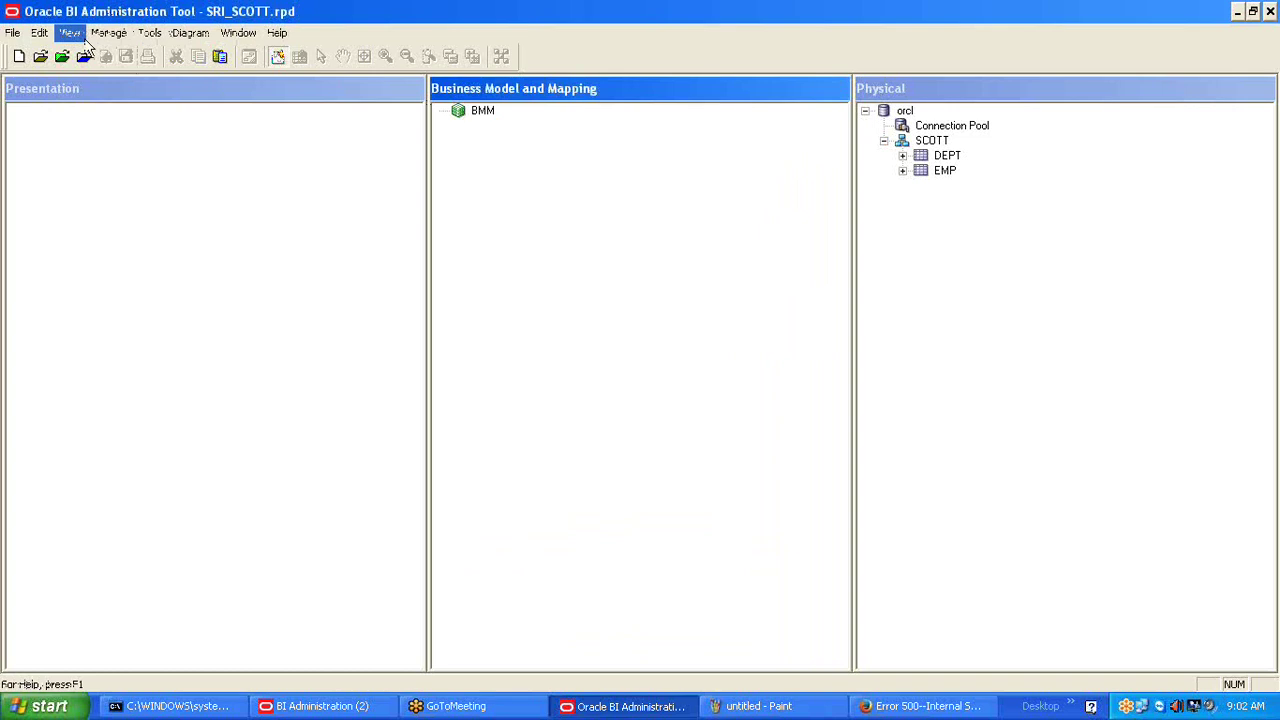
Run a global consistency check, mark BMM as unavailable for queries, and review the reported messages before closing the Consistency Check Manager.
{"action": "left_click", "coordinate": [12, 32]}
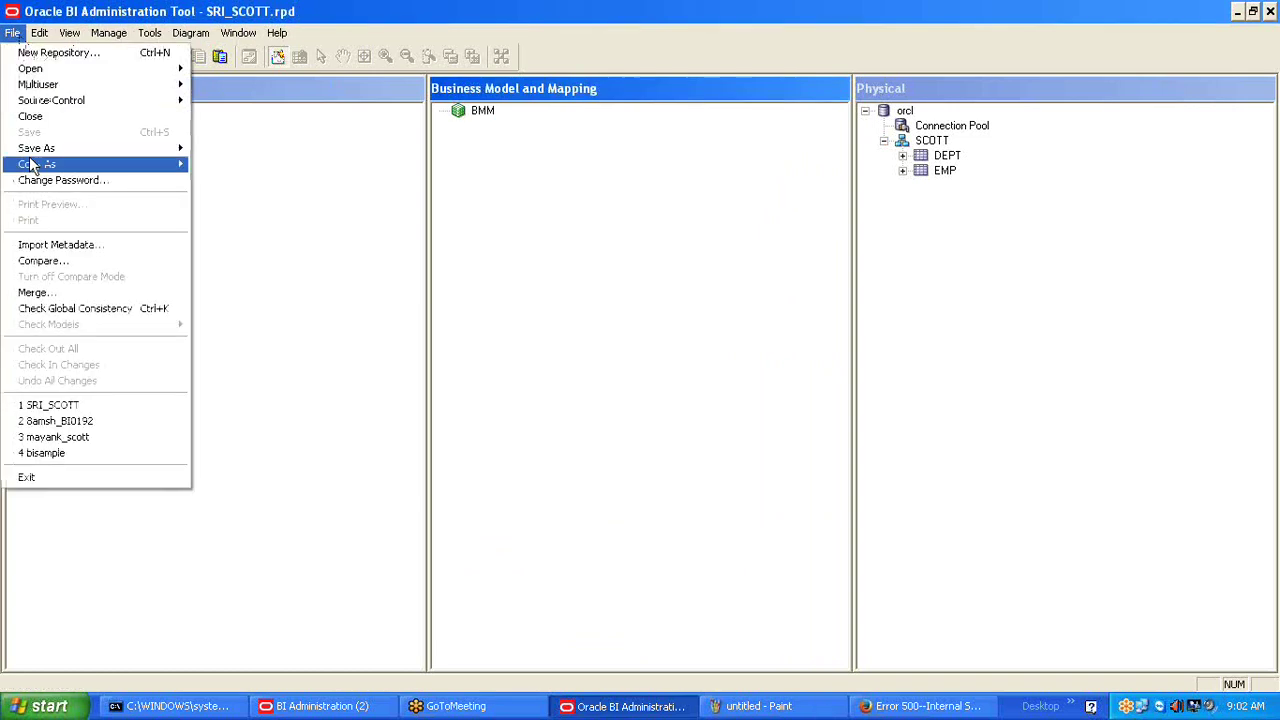
{"action": "left_click", "coordinate": [76, 312]}
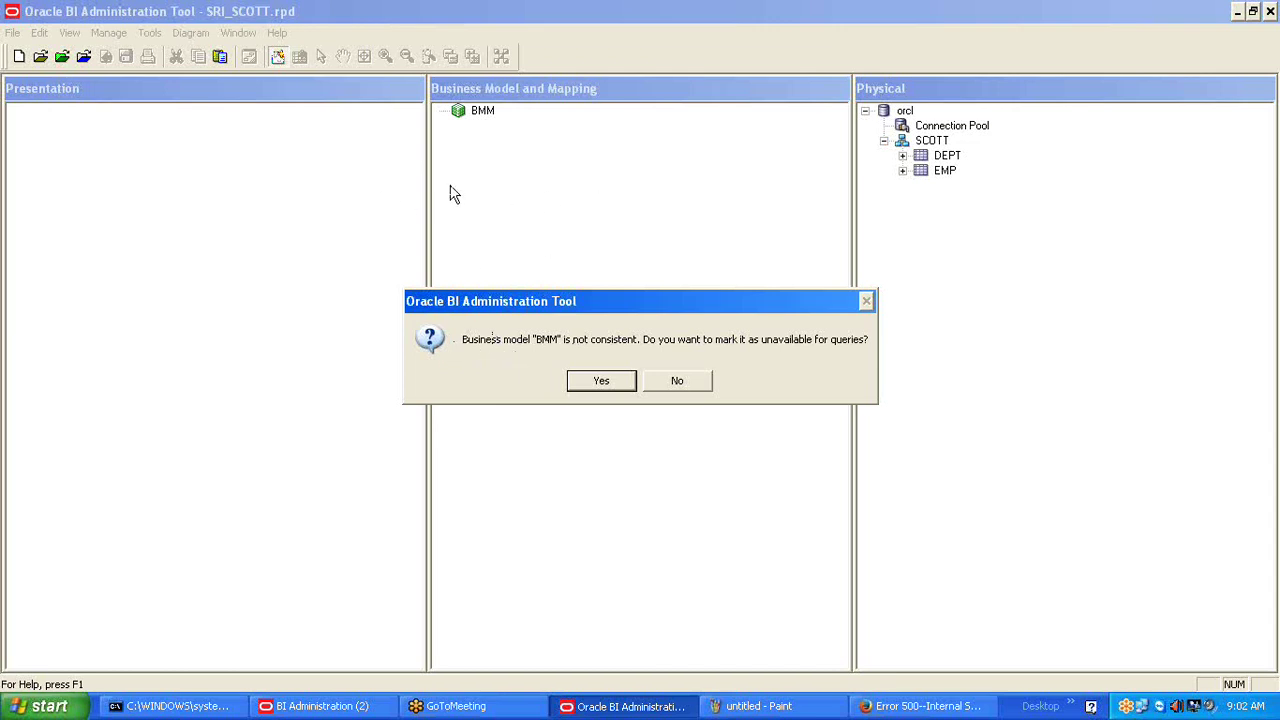
{"action": "left_click", "coordinate": [578, 382]}
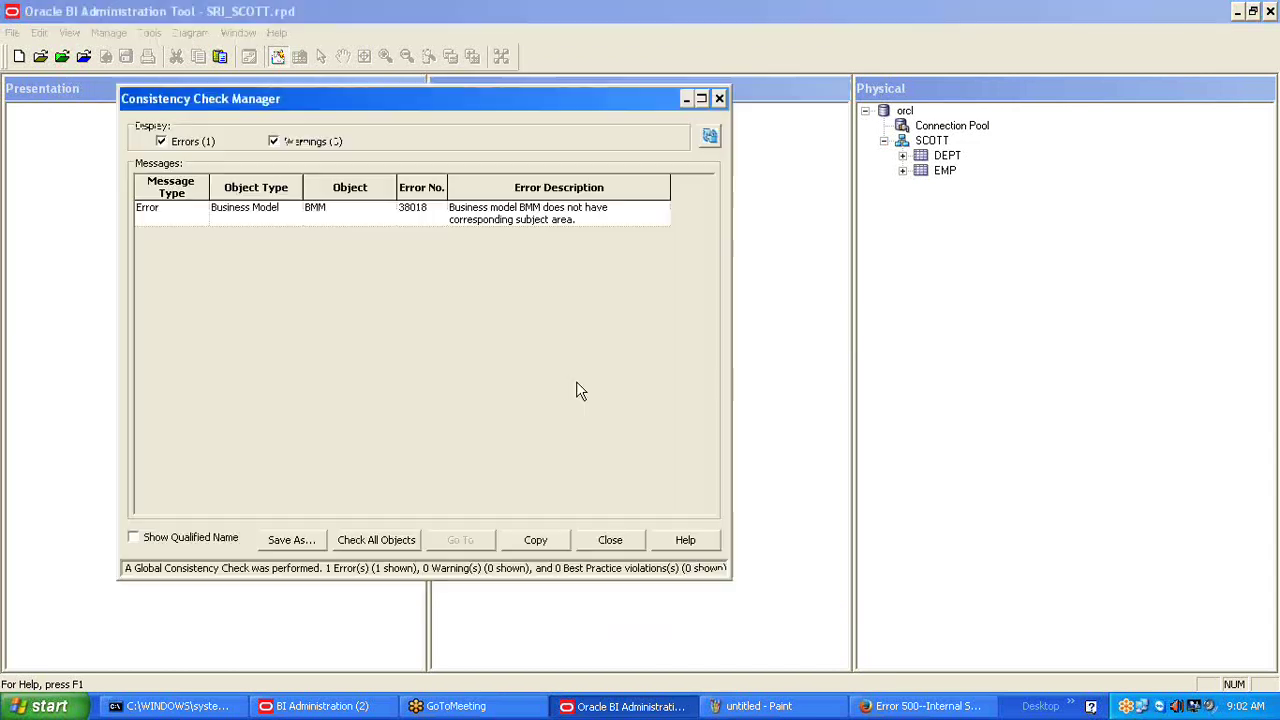
{"action": "left_click", "coordinate": [145, 217]}
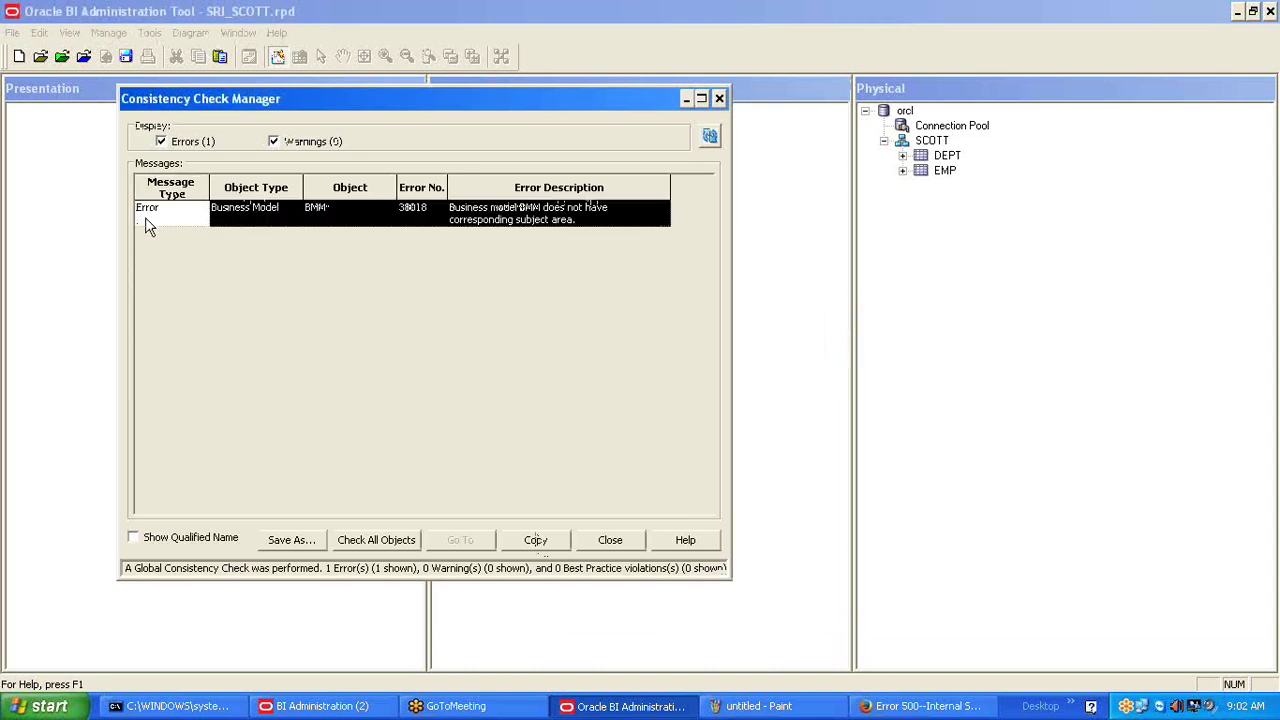
{"action": "left_click", "coordinate": [266, 215]}
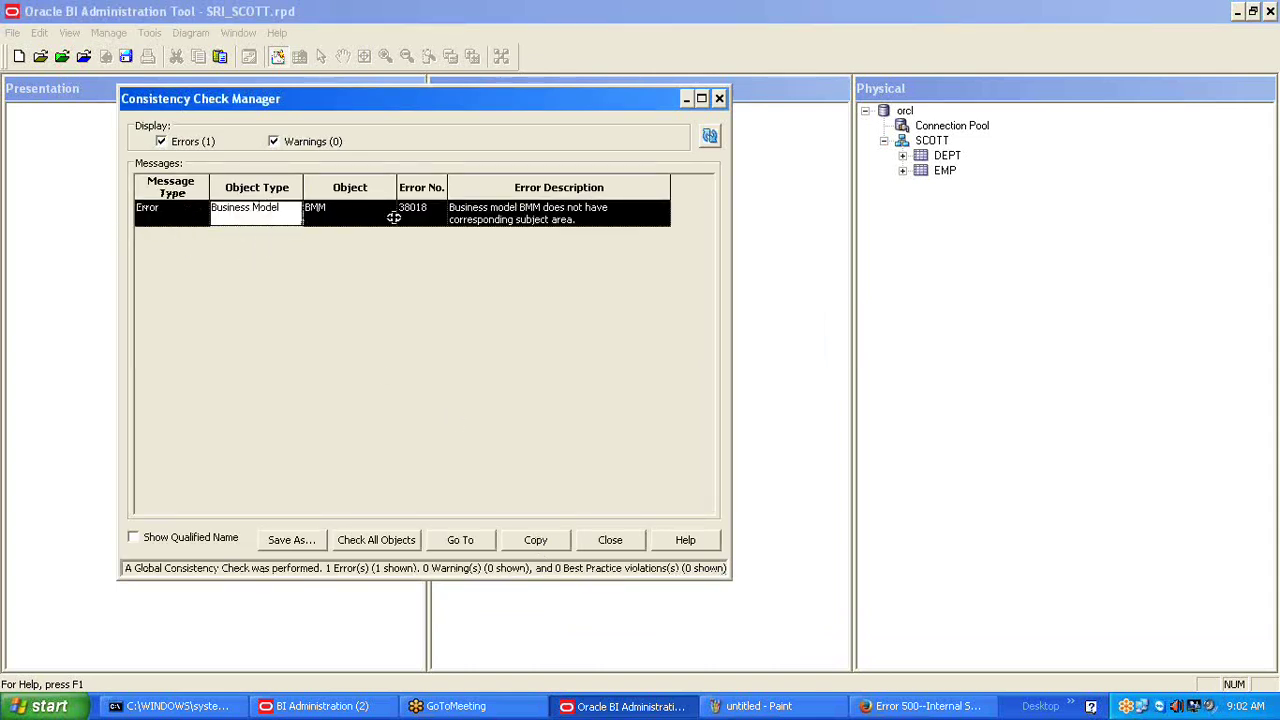
{"action": "left_click", "coordinate": [590, 220]}
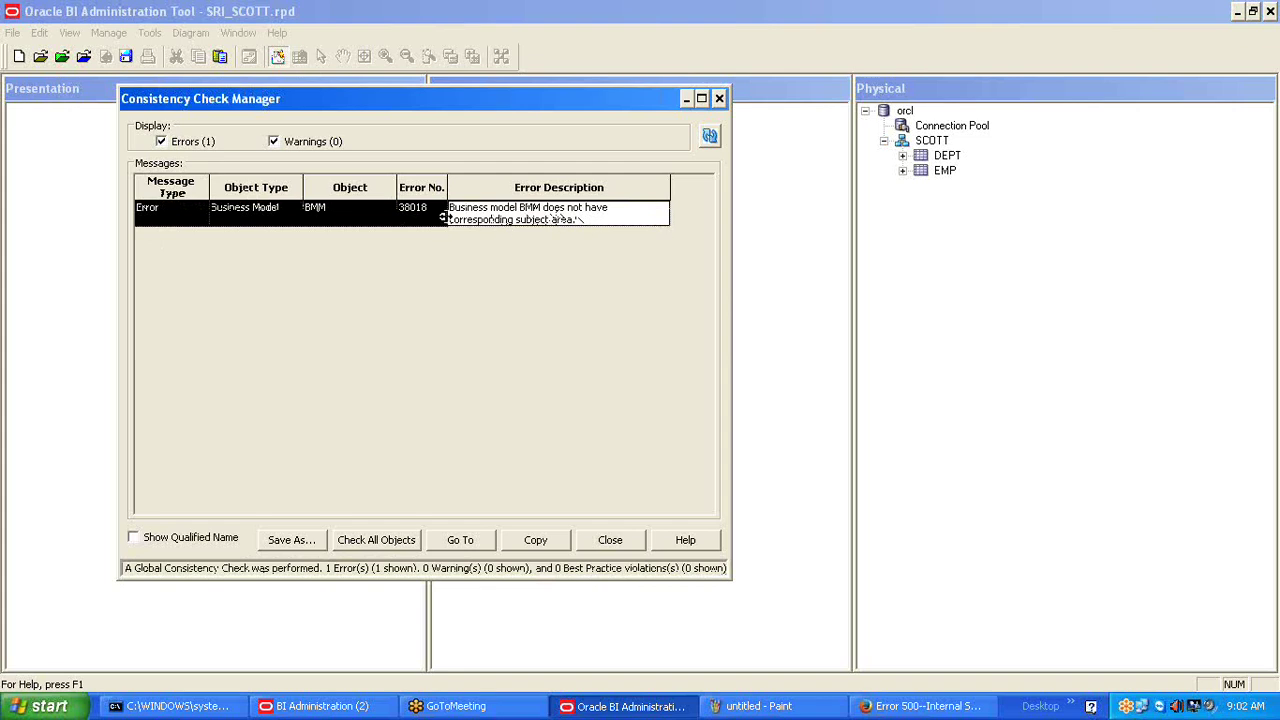
{"action": "left_click", "coordinate": [608, 540]}
{"action": "left_click", "coordinate": [488, 116]}
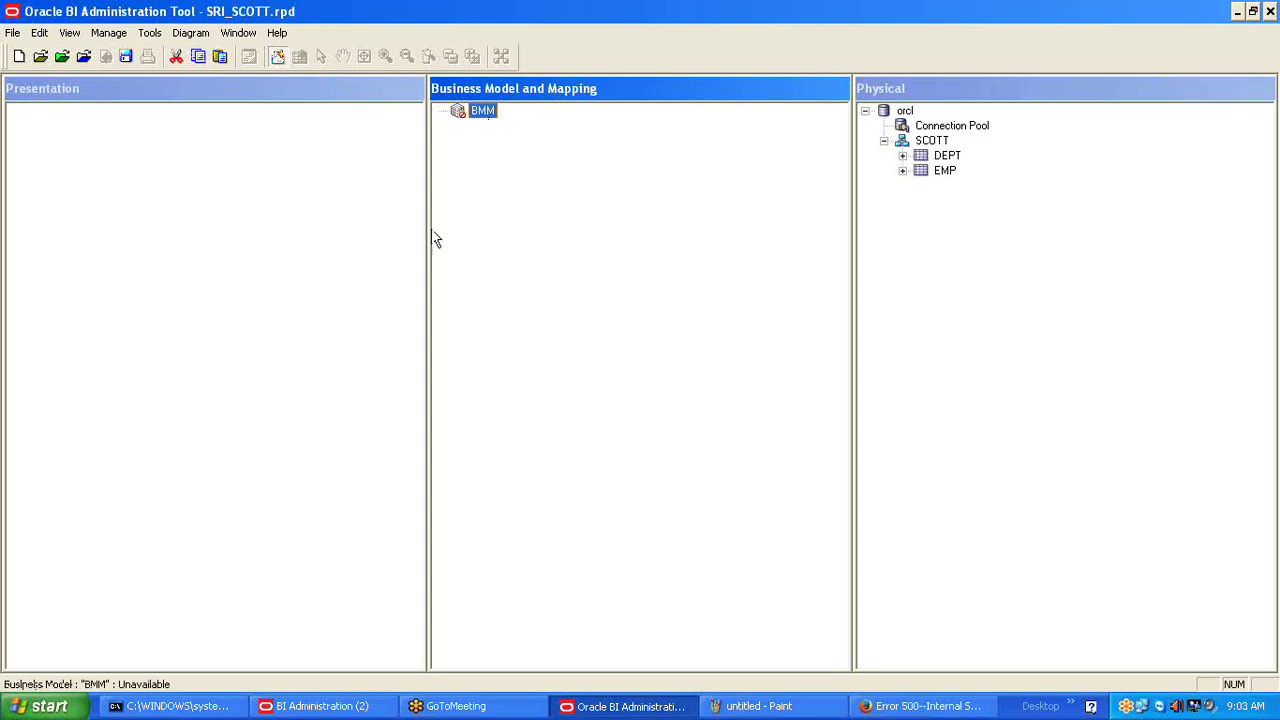
{"action": "left_click", "coordinate": [36, 135]}
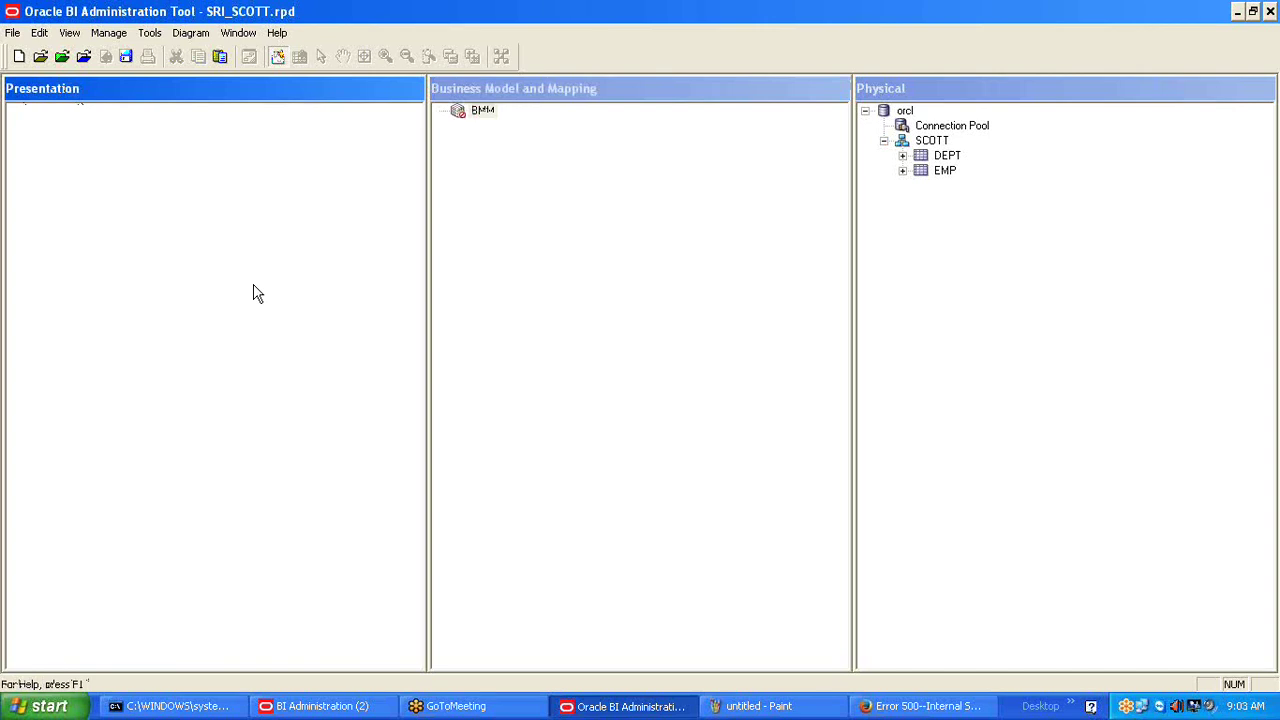
{"action": "left_click", "coordinate": [481, 114]}
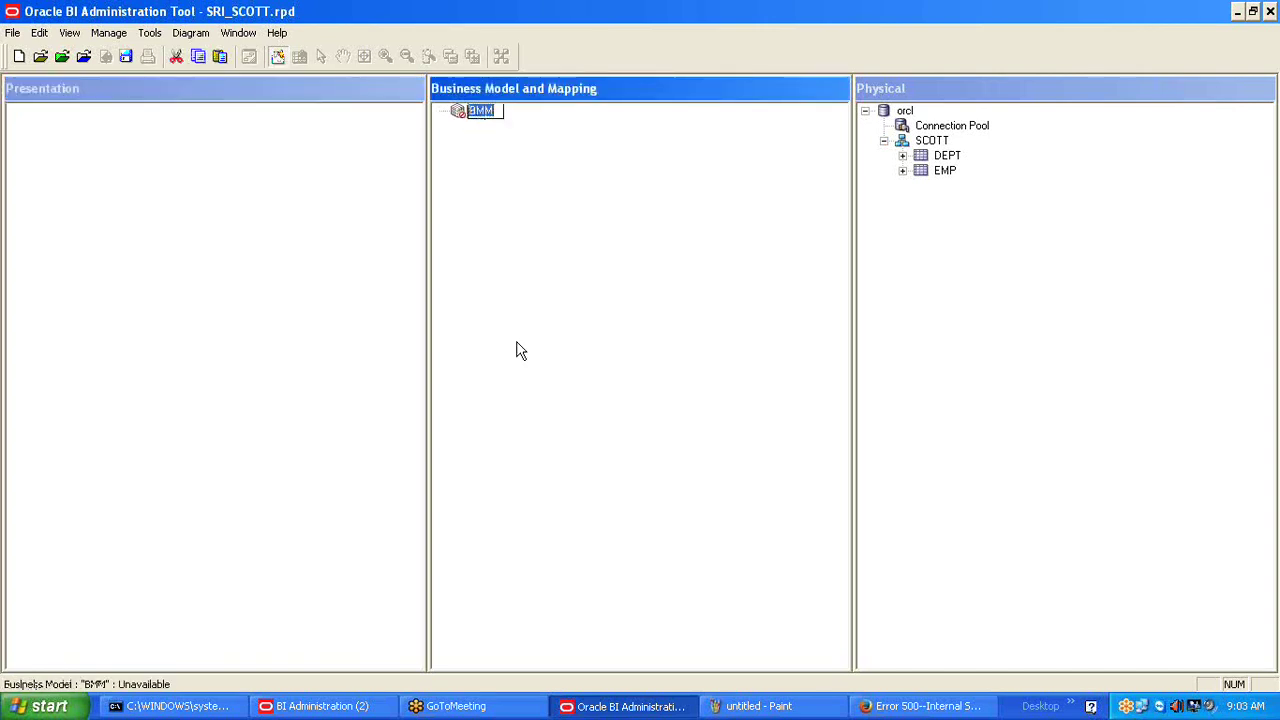
{"action": "left_click", "coordinate": [466, 183]}
{"action": "left_click", "coordinate": [484, 113]}
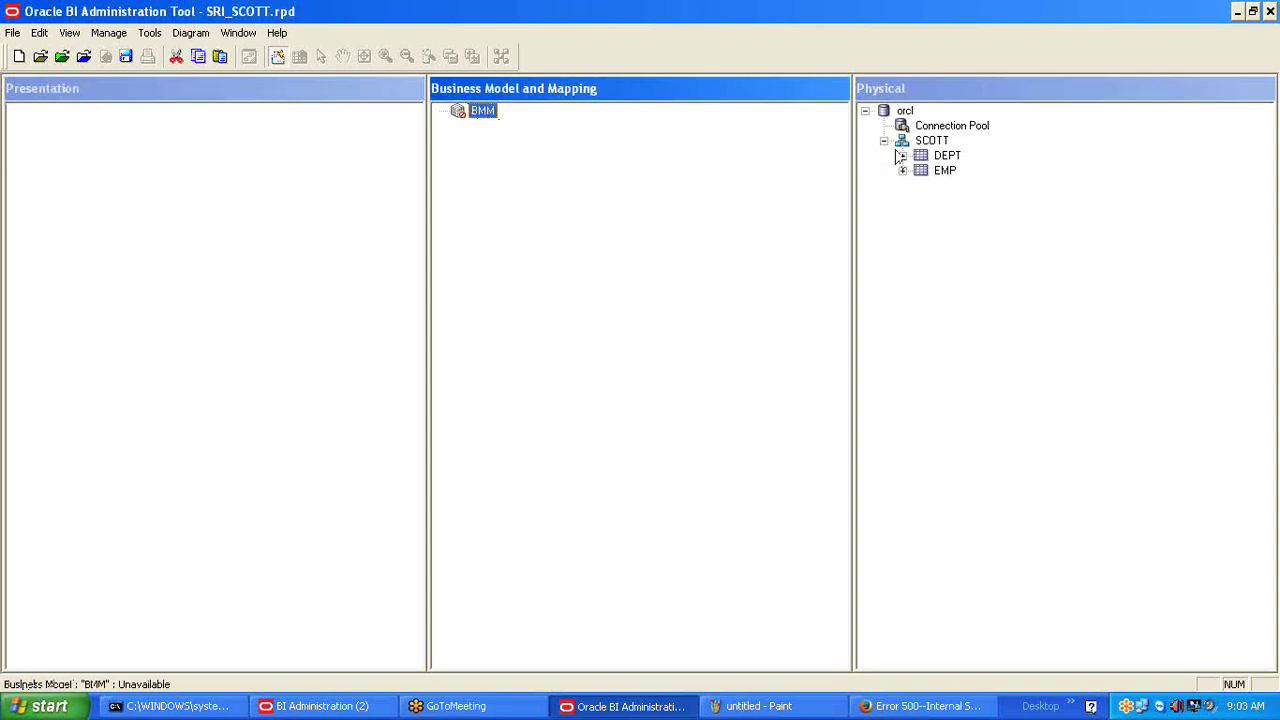
{"action": "left_click", "coordinate": [942, 157]}
{"action": "left_click", "coordinate": [941, 173]}
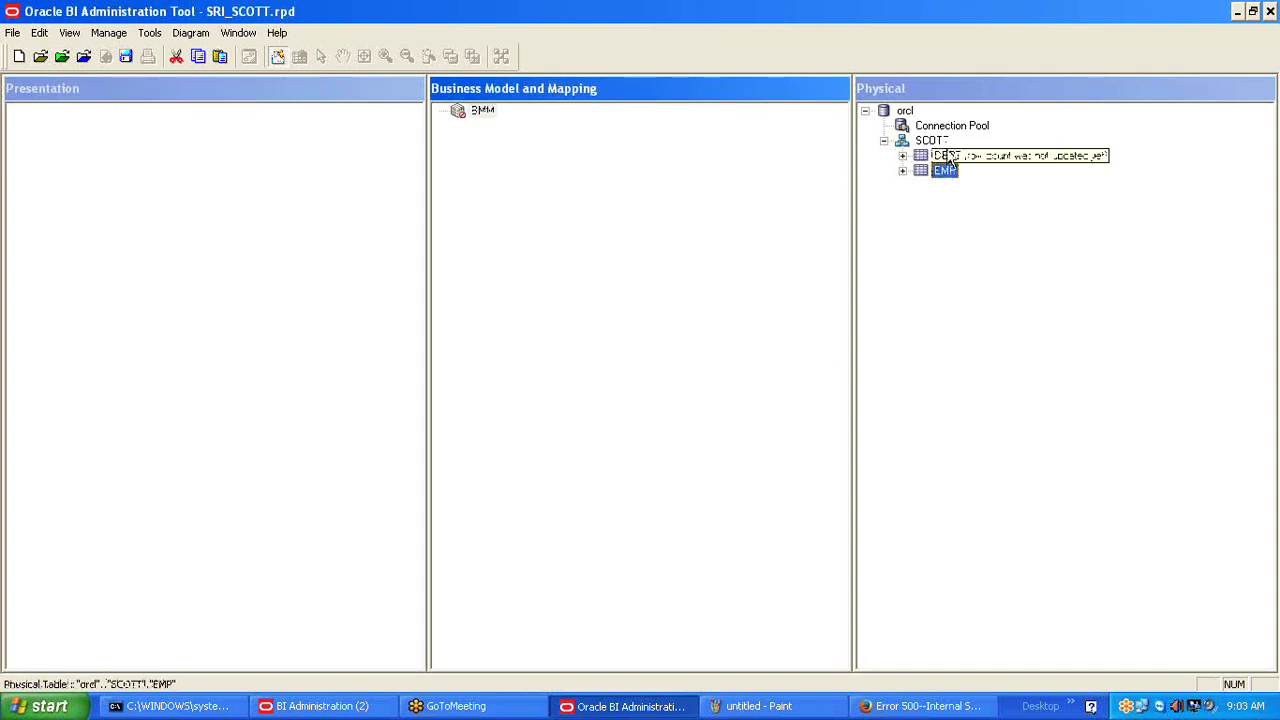
{"action": "left_click", "coordinate": [950, 156]}
{"action": "left_click_drag", "start_coordinate": [948, 174], "coordinate": [465, 110]}
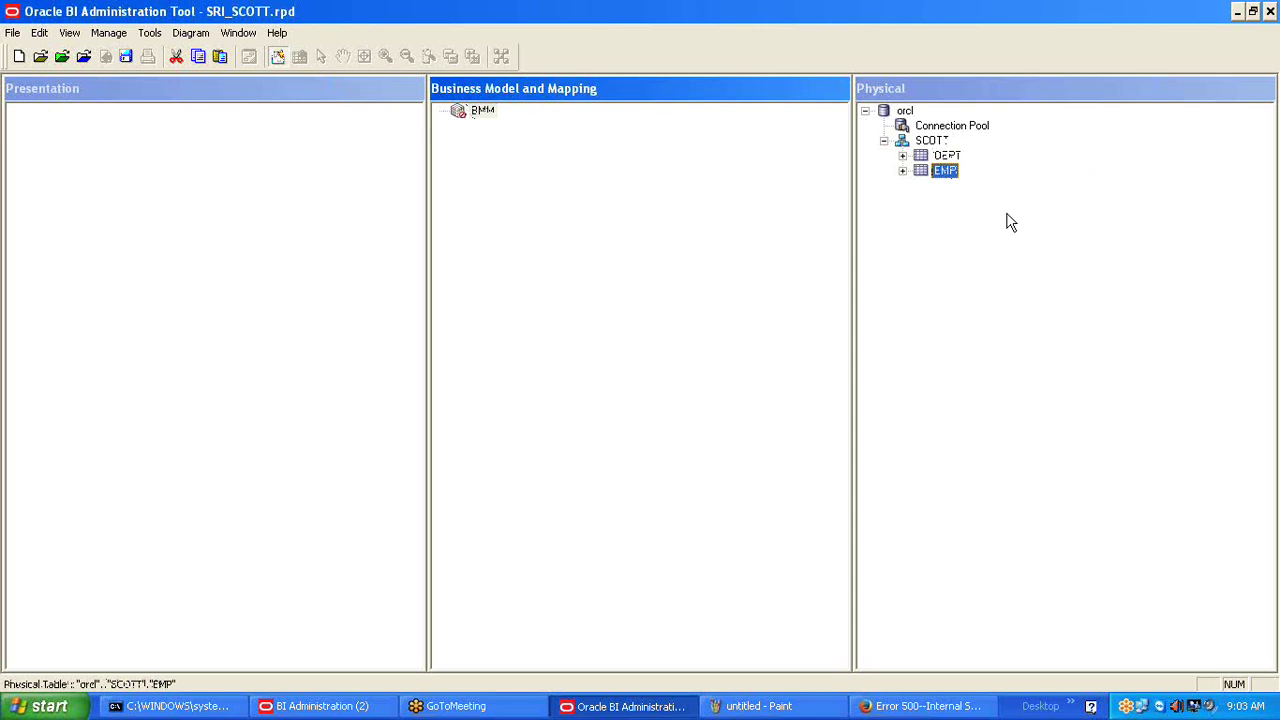
{"action": "left_click", "coordinate": [478, 111]}
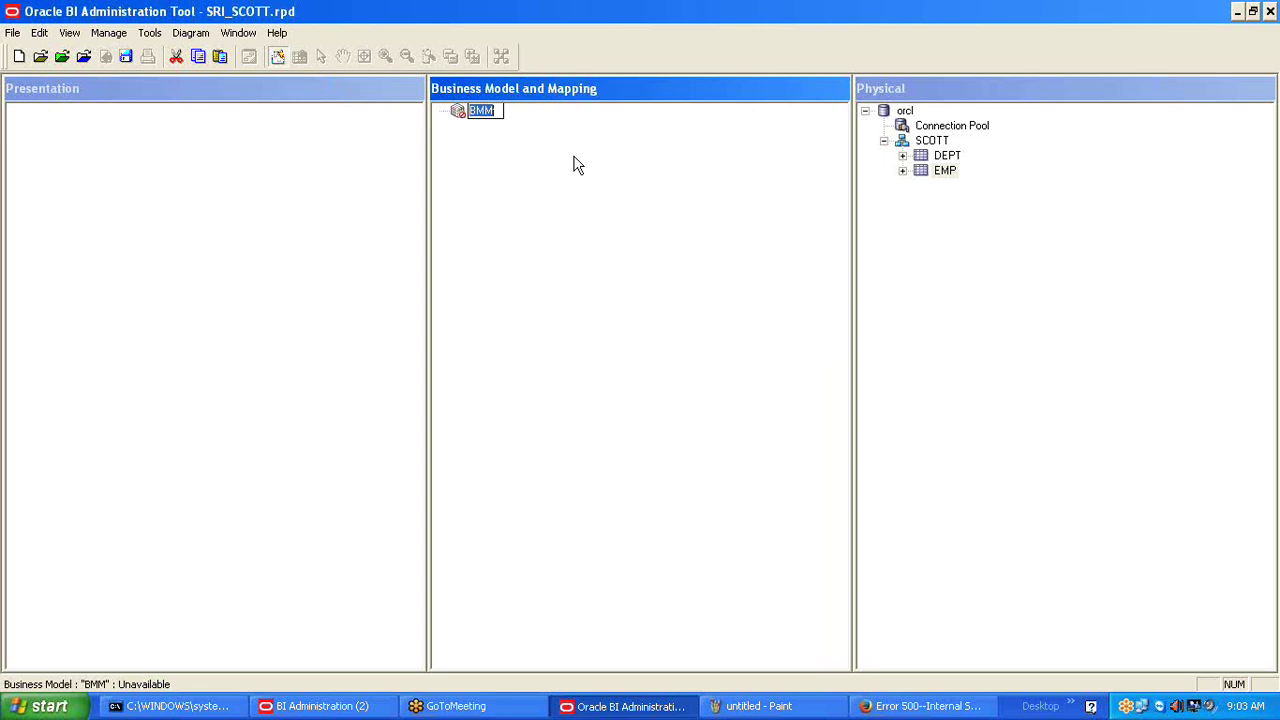
{"action": "key", "text": "Return"}
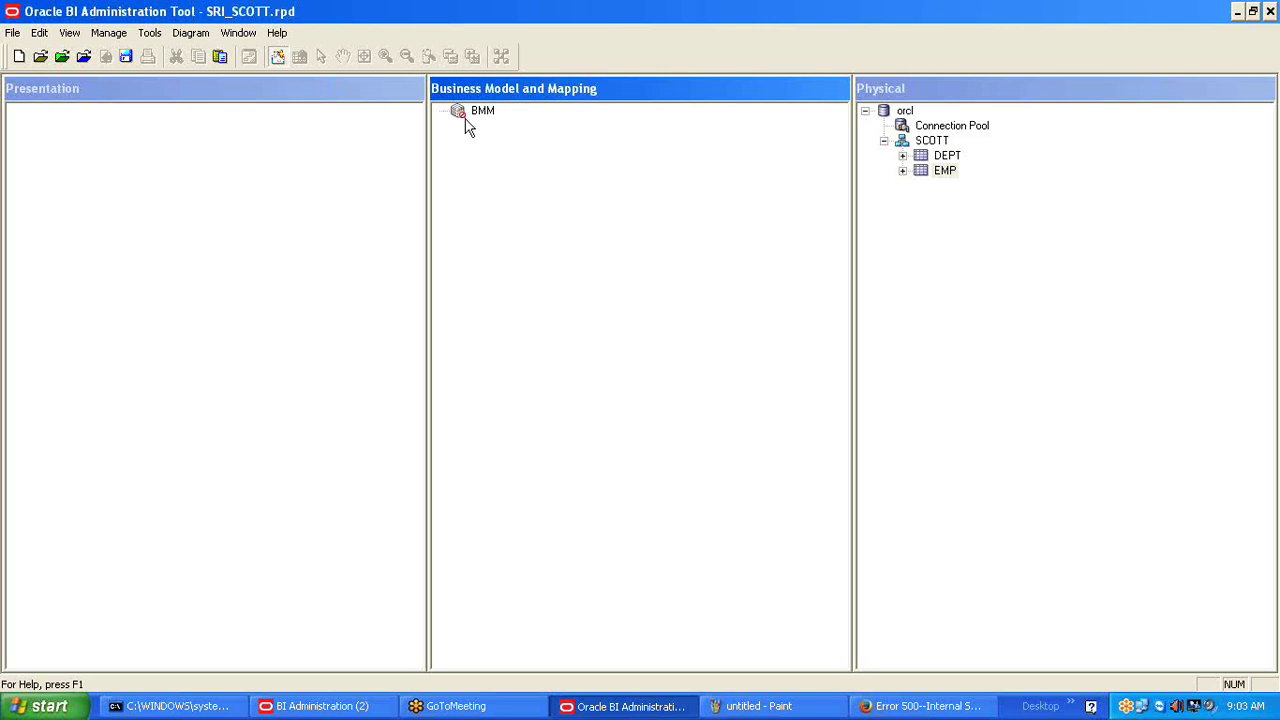
Create a logical table named Employee in the BMM business model and look at its Sources folder.
{"action": "left_click", "coordinate": [471, 121]}
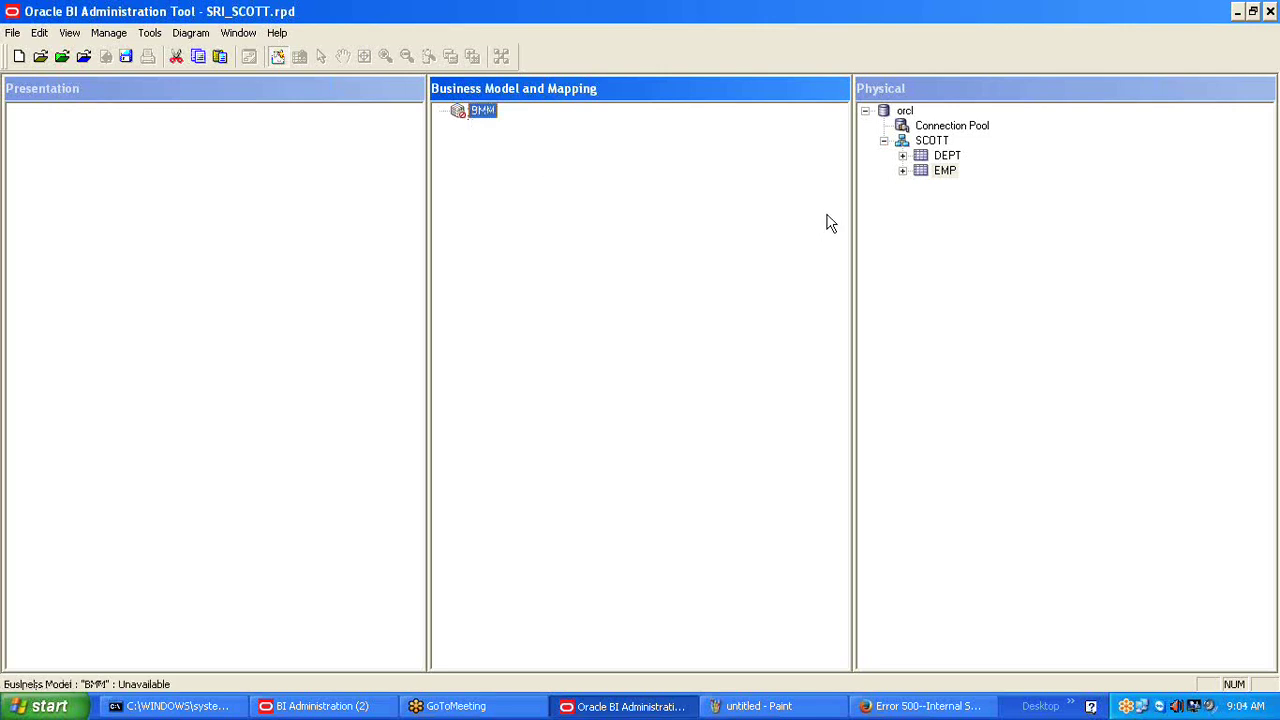
{"action": "right_click", "coordinate": [484, 119]}
{"action": "mouse_move", "coordinate": [768, 131]}
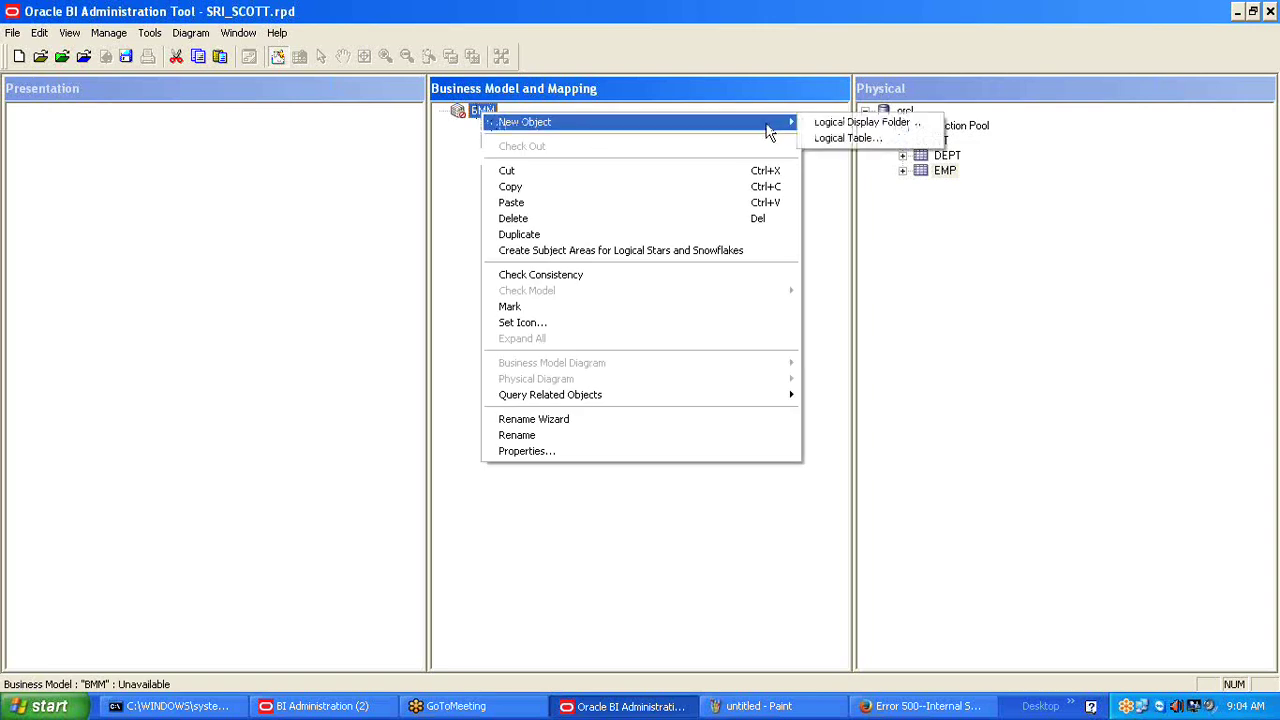
{"action": "left_click", "coordinate": [832, 138]}
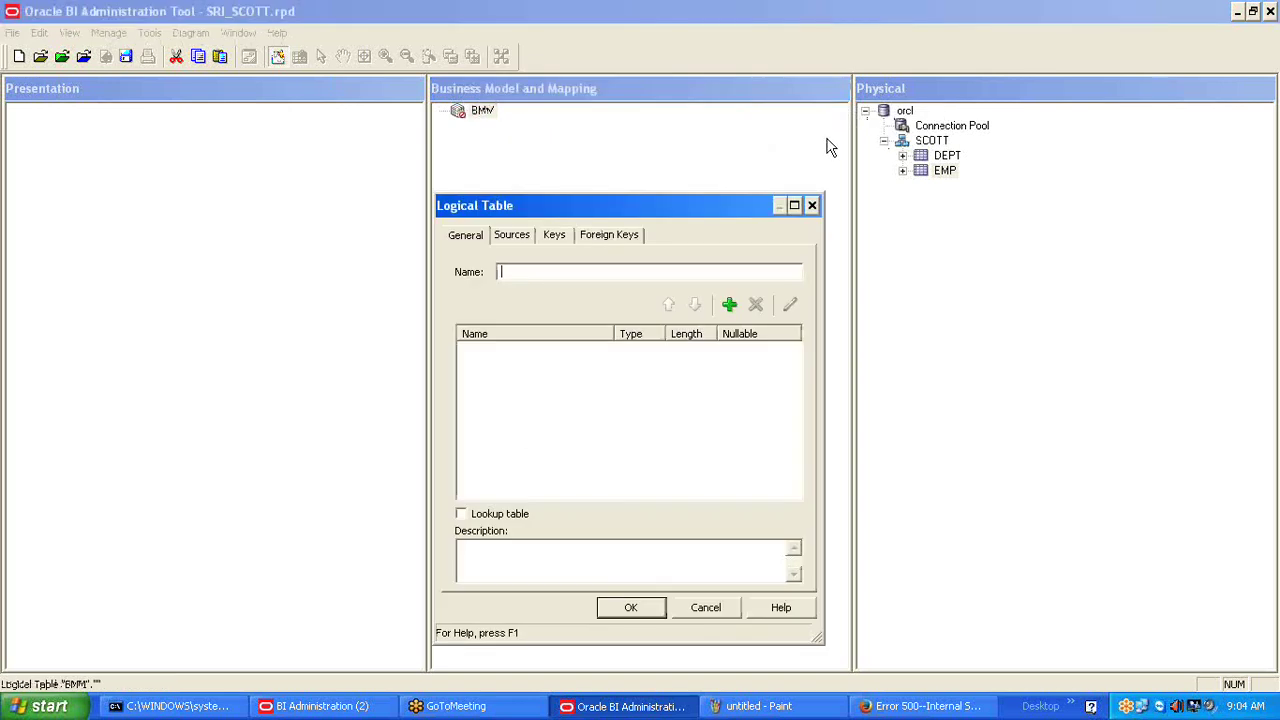
{"action": "type", "text": "Employee"}
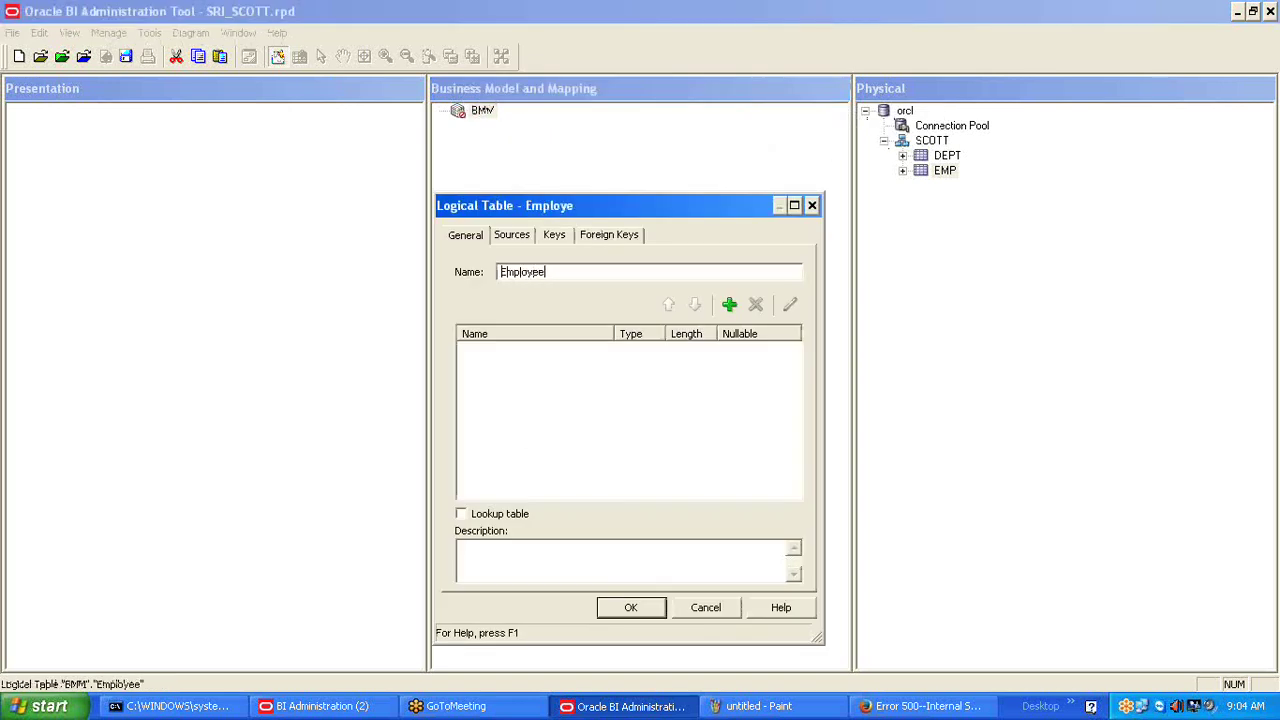
{"action": "key", "text": "Return"}
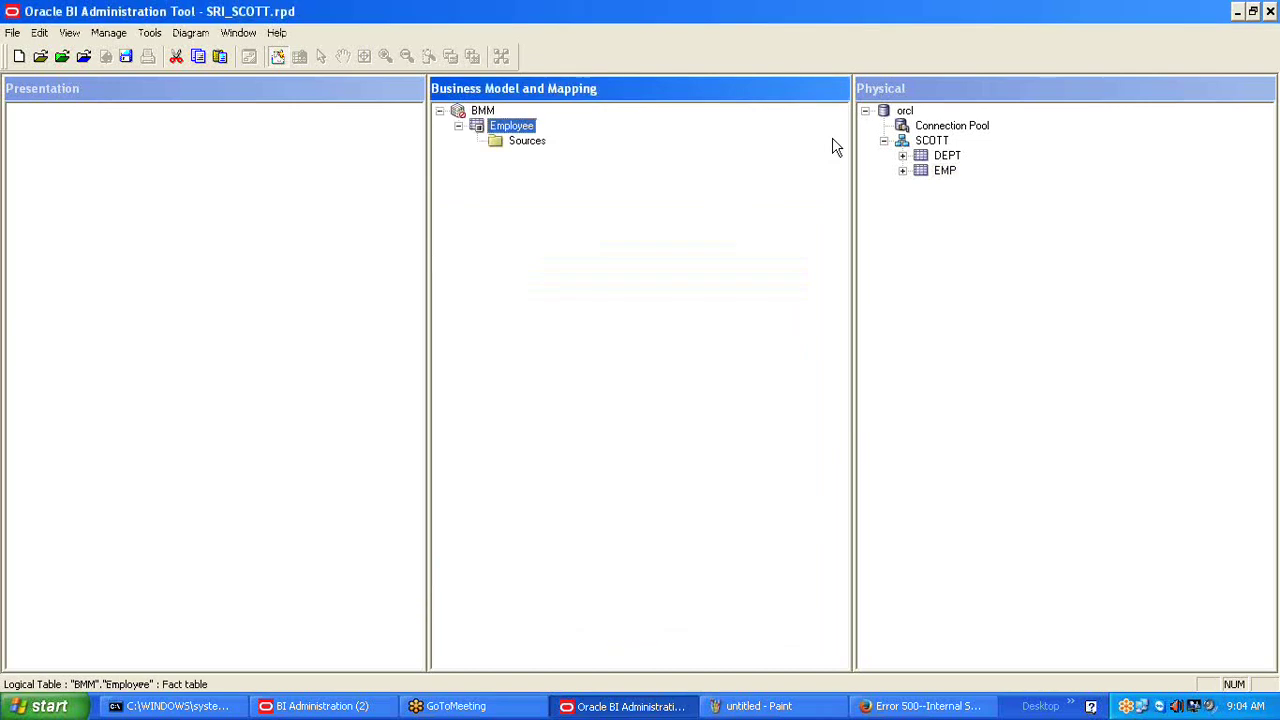
{"action": "left_click", "coordinate": [930, 173]}
{"action": "left_click", "coordinate": [518, 143]}
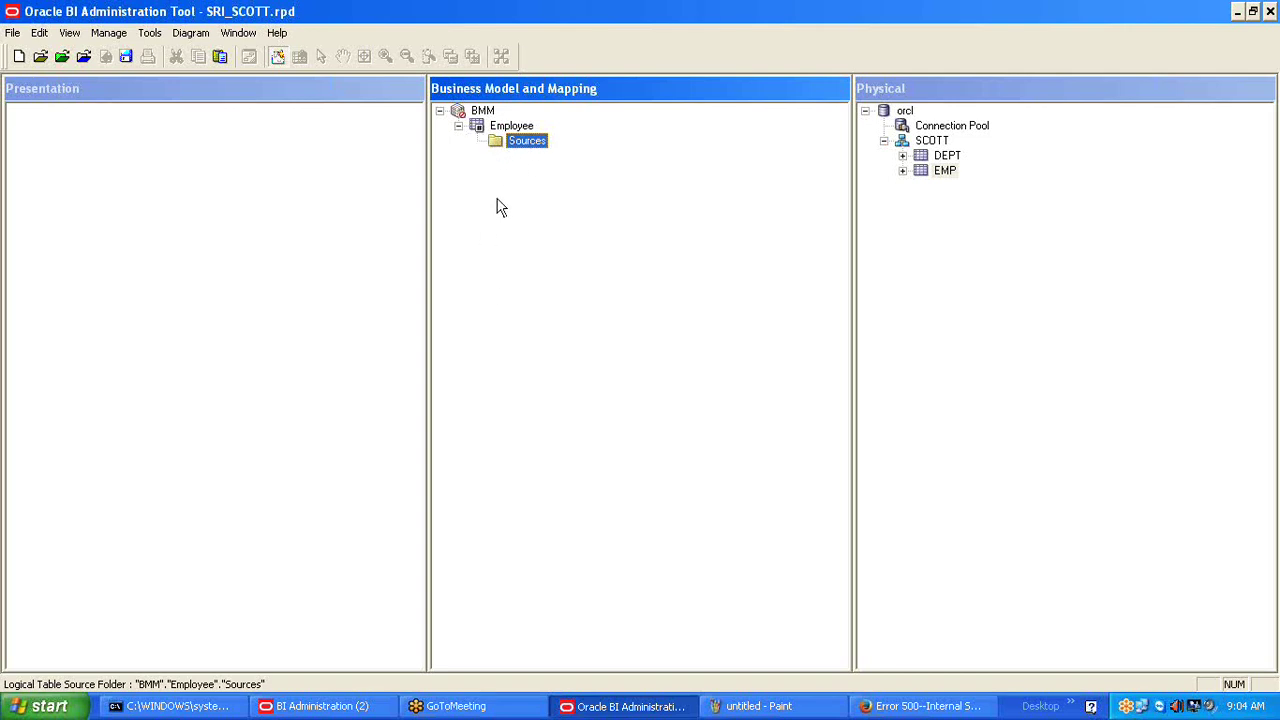
{"action": "left_click", "coordinate": [503, 128]}
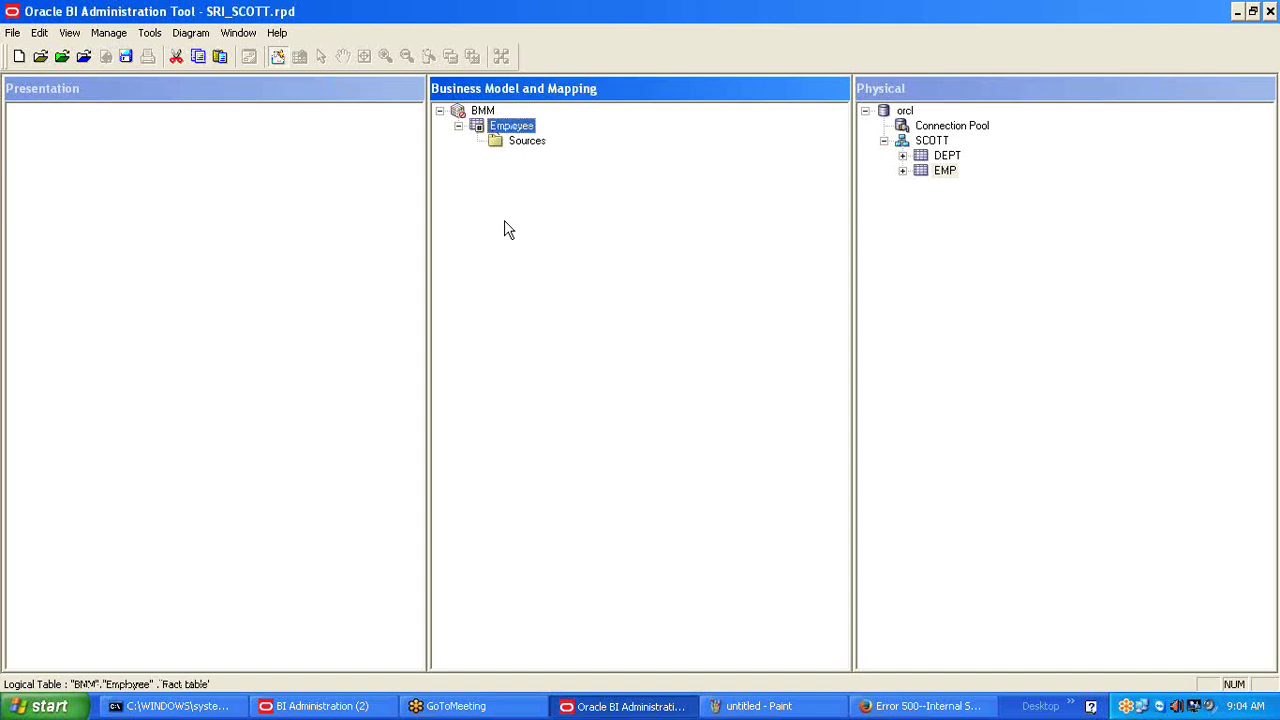
{"action": "left_click", "coordinate": [458, 125]}
Create a second logical table named Department in the BMM business model.
{"action": "left_click", "coordinate": [487, 112]}
{"action": "right_click", "coordinate": [485, 113]}
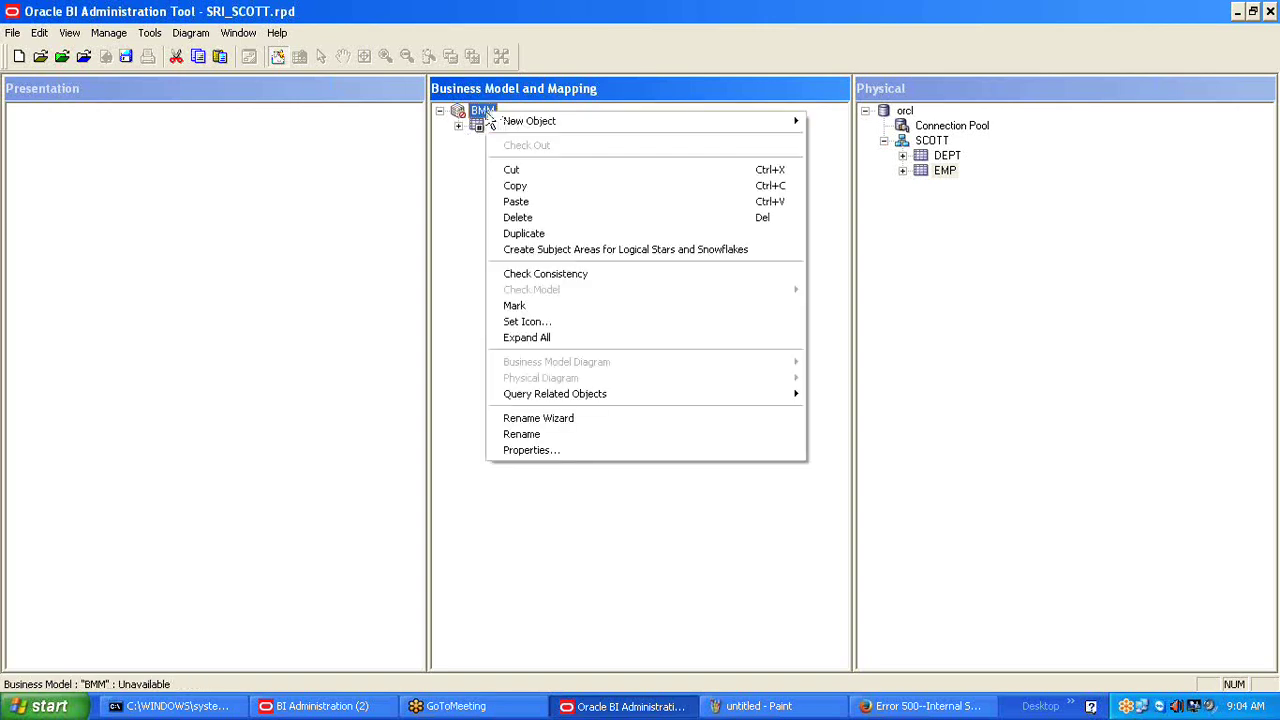
{"action": "mouse_move", "coordinate": [720, 127]}
{"action": "left_click", "coordinate": [849, 138]}
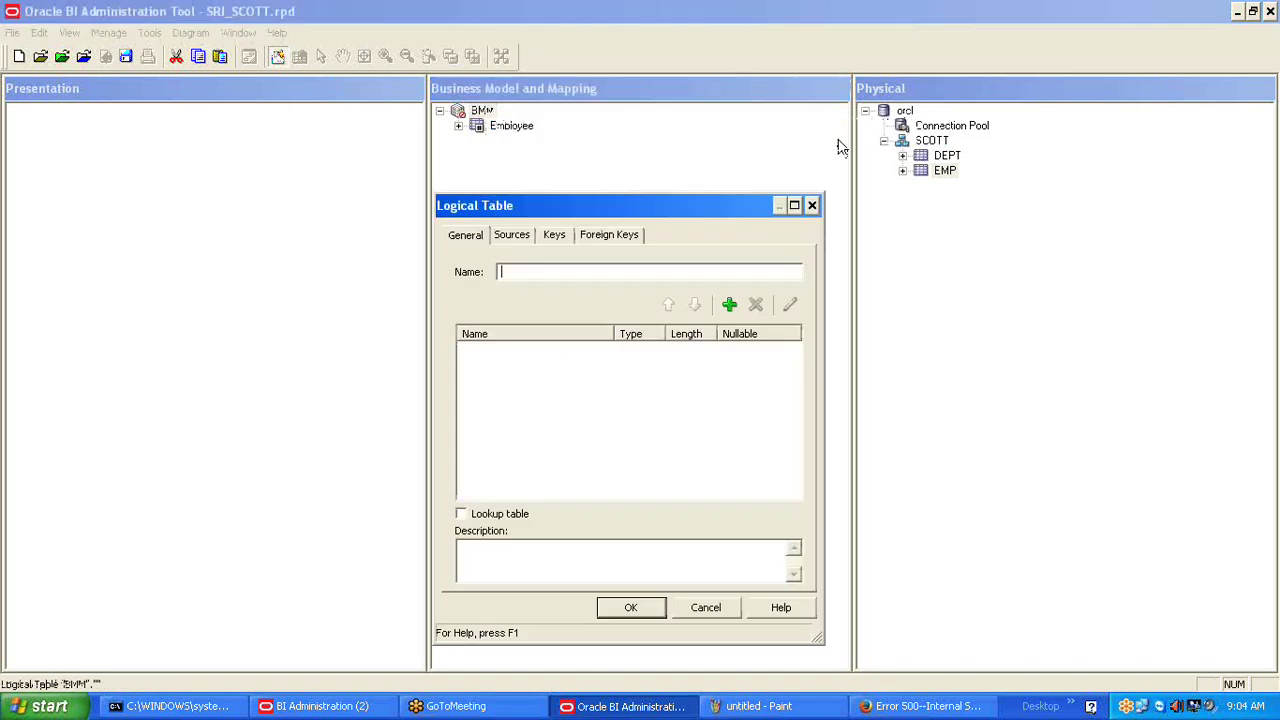
{"action": "type", "text": "Department"}
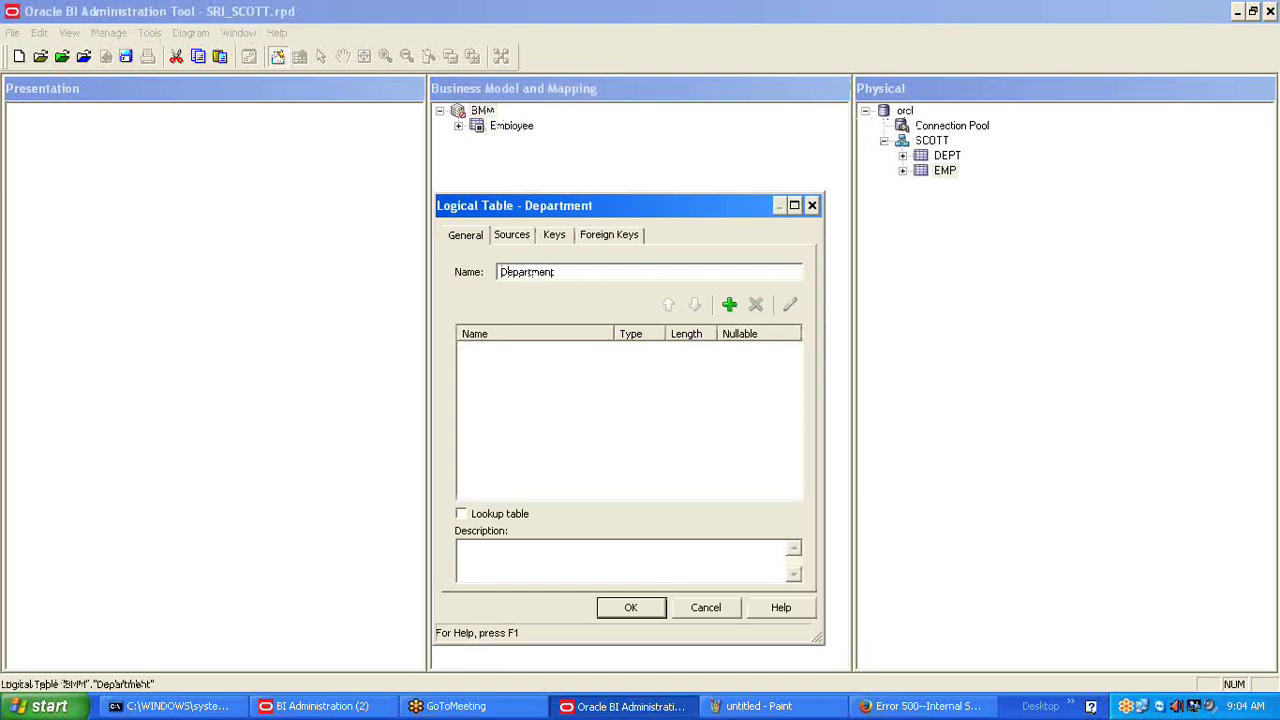
{"action": "key", "text": "Return"}
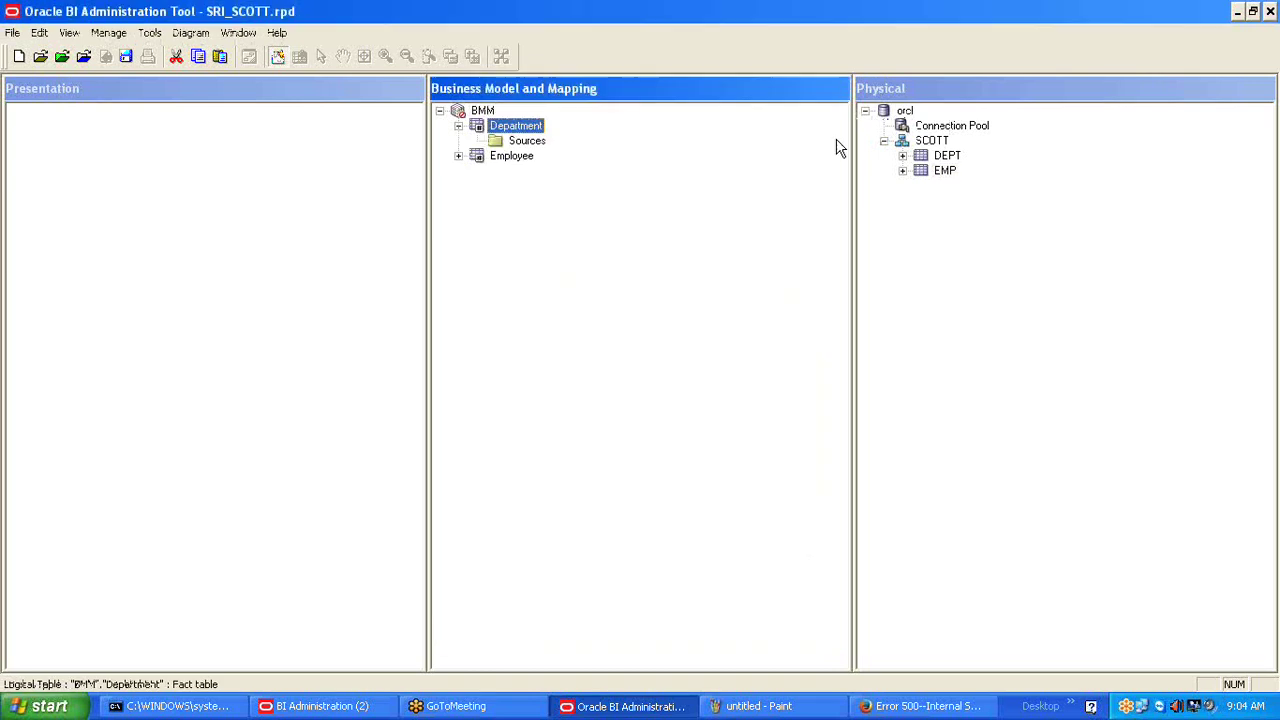
Examine the Department and Employee logical tables and the contents of their Sources folders, then collapse both tables.
{"action": "left_click", "coordinate": [458, 126]}
{"action": "left_click", "coordinate": [507, 142]}
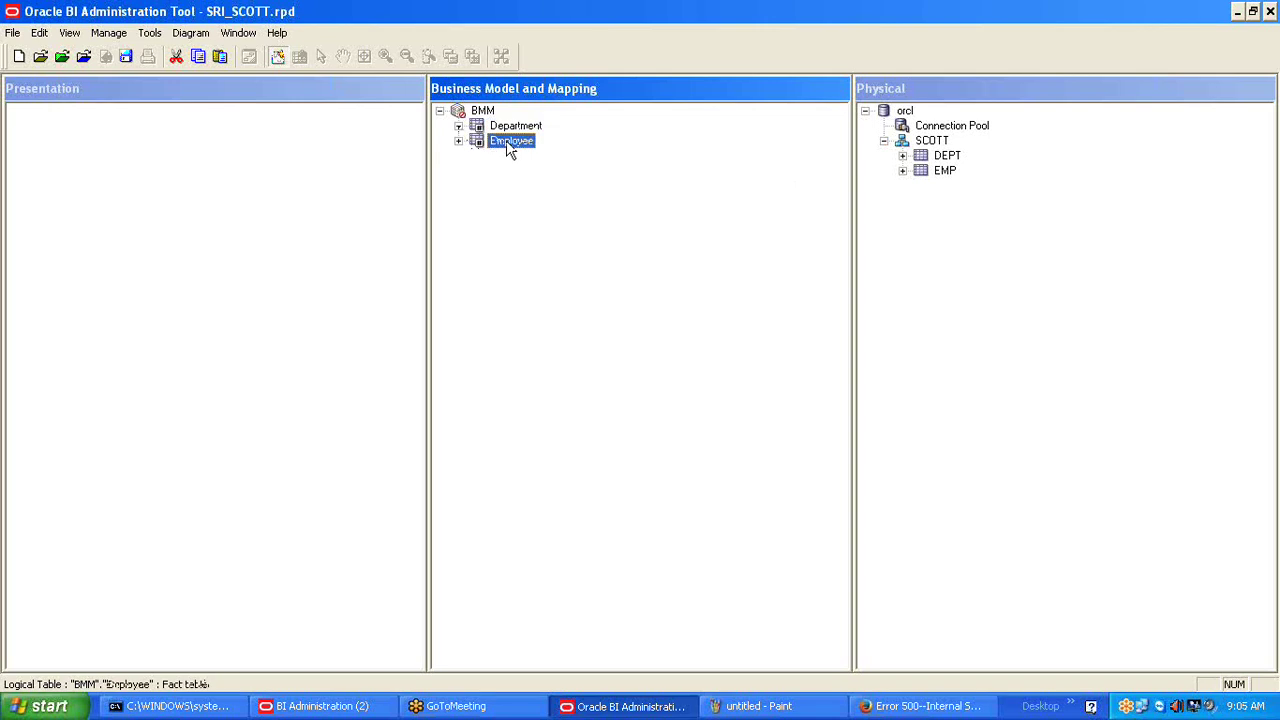
{"action": "left_click", "coordinate": [527, 128]}
{"action": "left_click", "coordinate": [527, 145]}
{"action": "left_click", "coordinate": [532, 127]}
{"action": "left_click", "coordinate": [459, 127]}
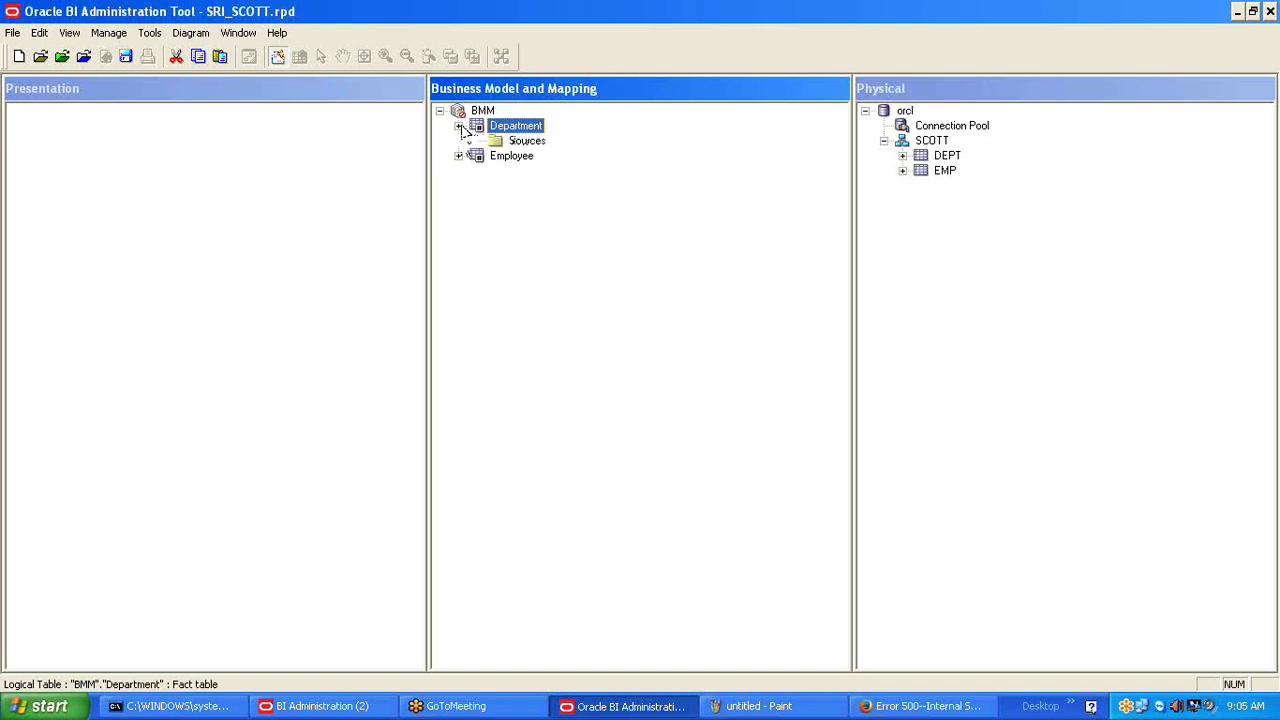
{"action": "left_click", "coordinate": [510, 143]}
{"action": "left_click", "coordinate": [458, 156]}
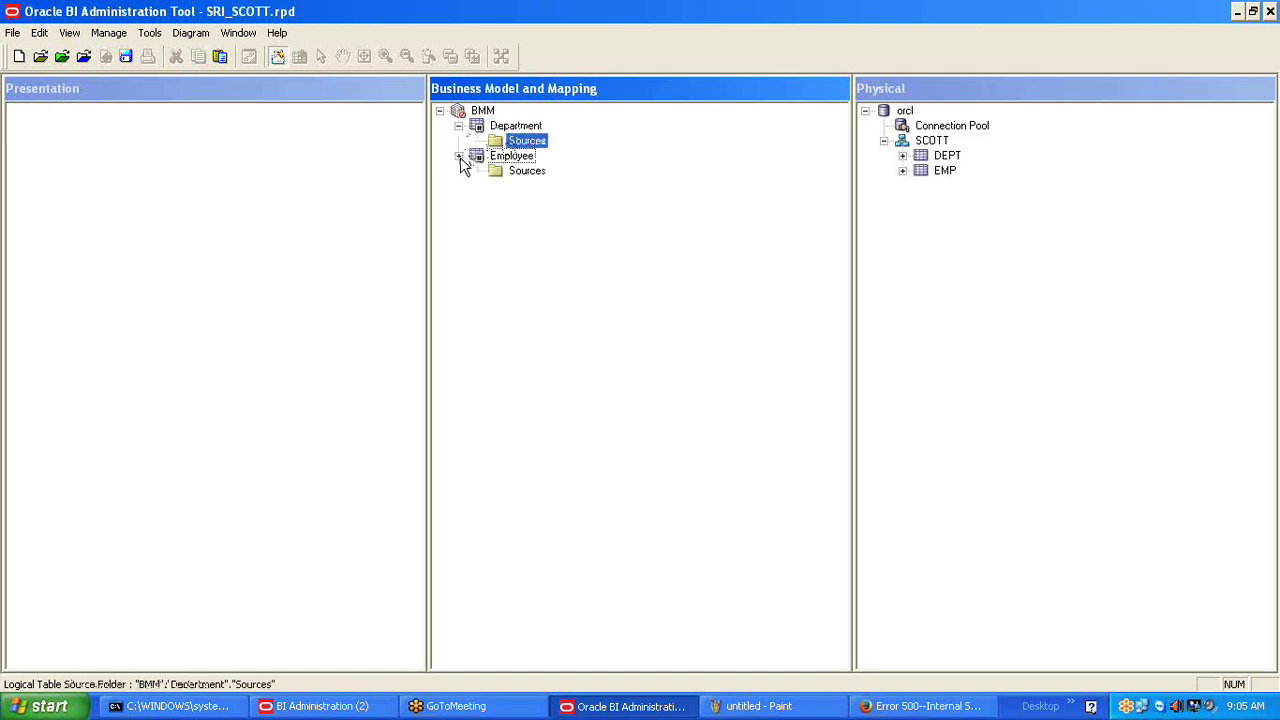
{"action": "left_click", "coordinate": [518, 172]}
{"action": "left_click", "coordinate": [459, 126]}
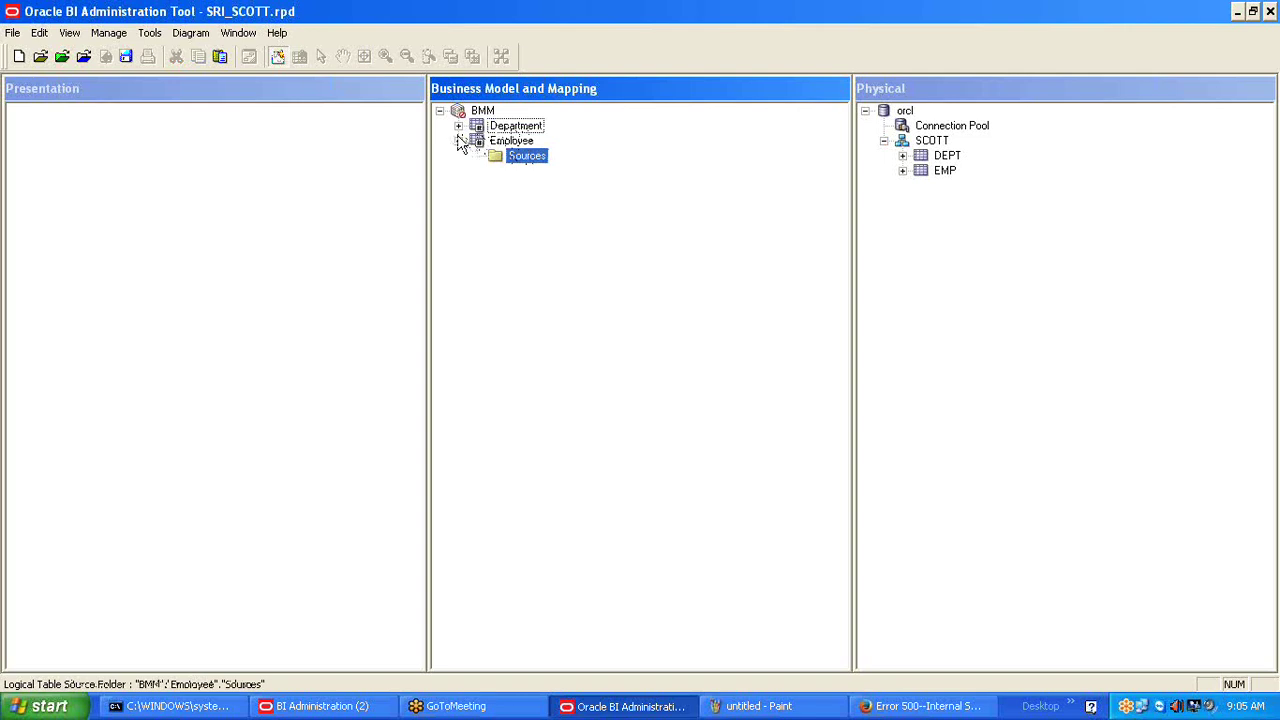
{"action": "left_click", "coordinate": [458, 141]}
{"action": "left_click", "coordinate": [500, 128]}
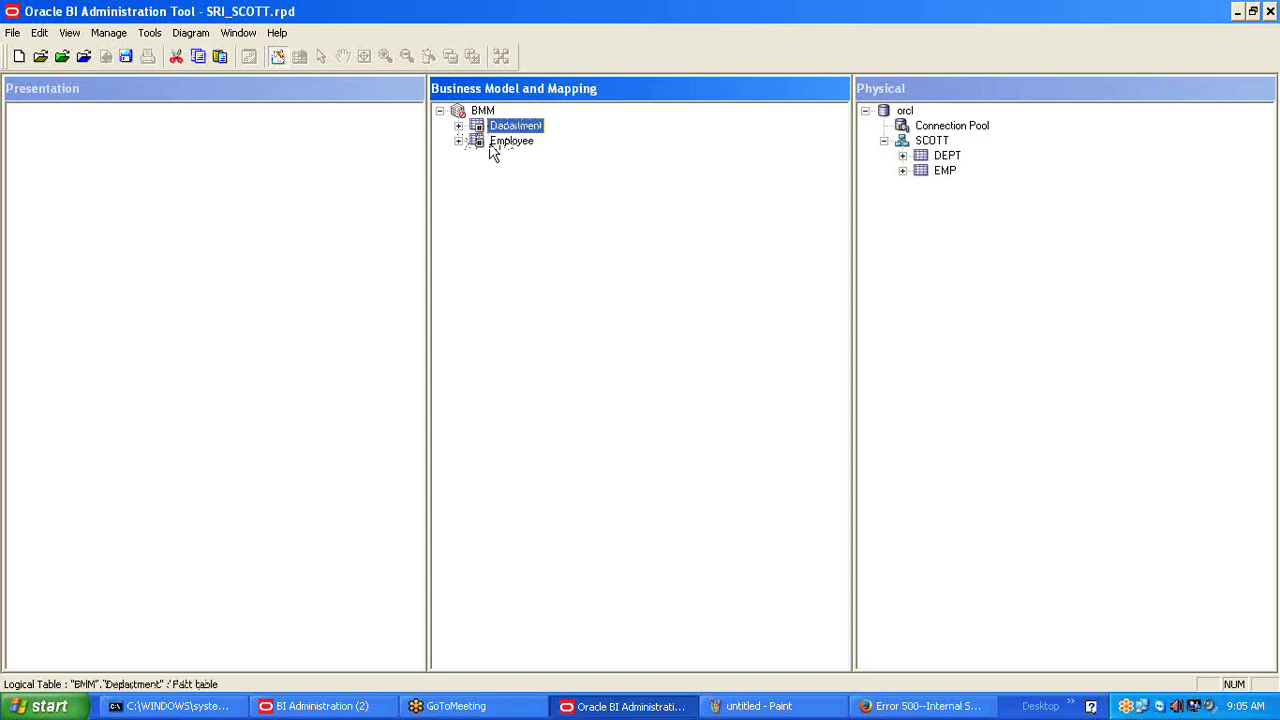
{"action": "left_click", "coordinate": [491, 145]}
{"action": "left_click", "coordinate": [663, 195]}
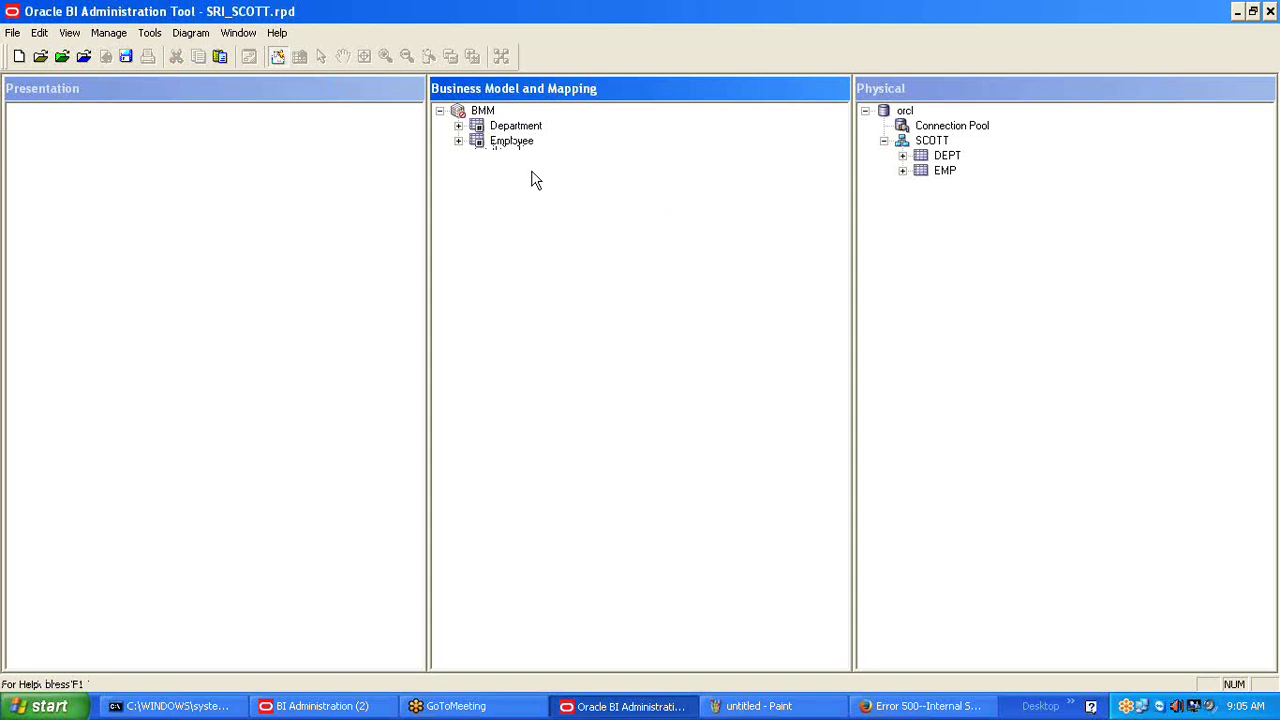
{"action": "left_click", "coordinate": [942, 161]}
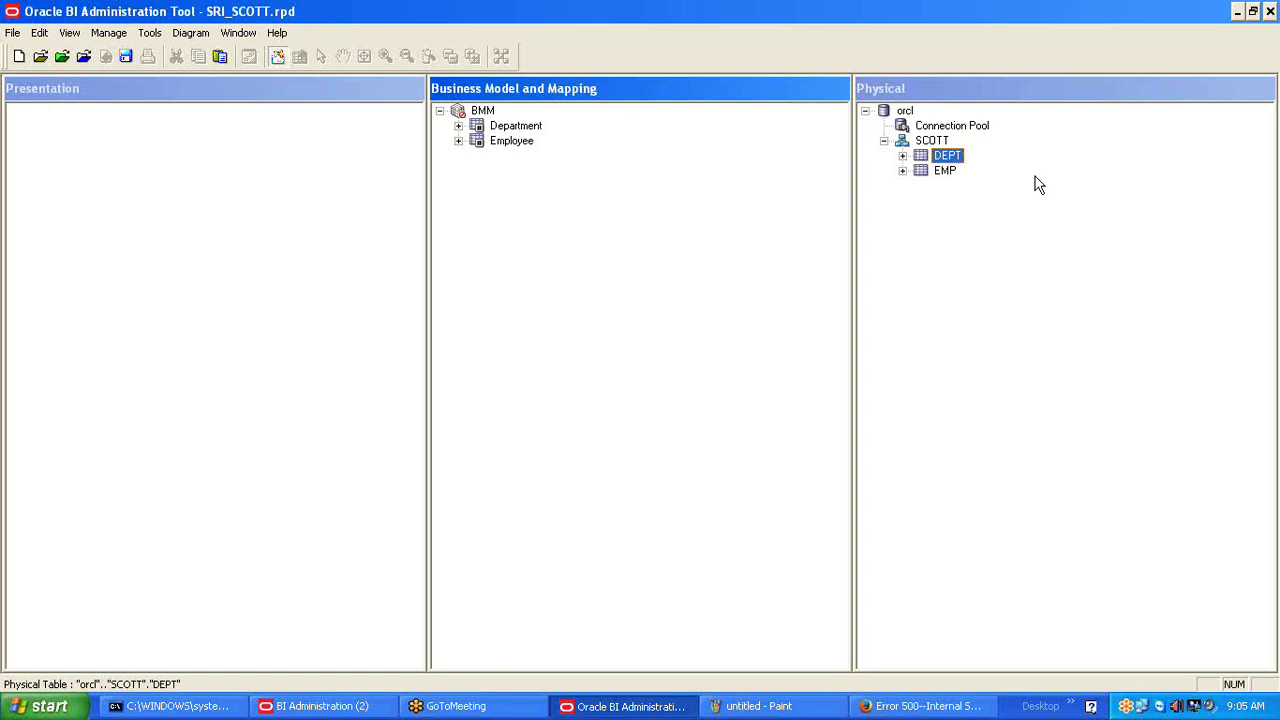
{"action": "left_click", "coordinate": [514, 128]}
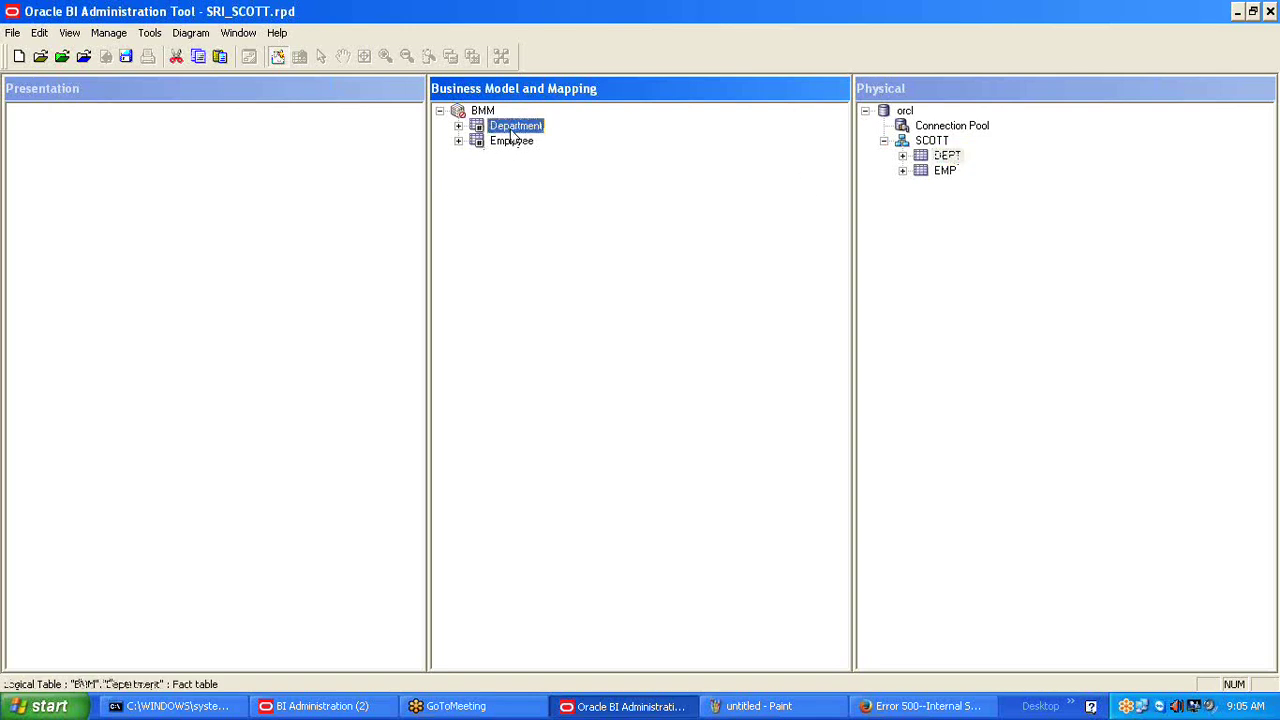
{"action": "key", "text": "shift+Down"}
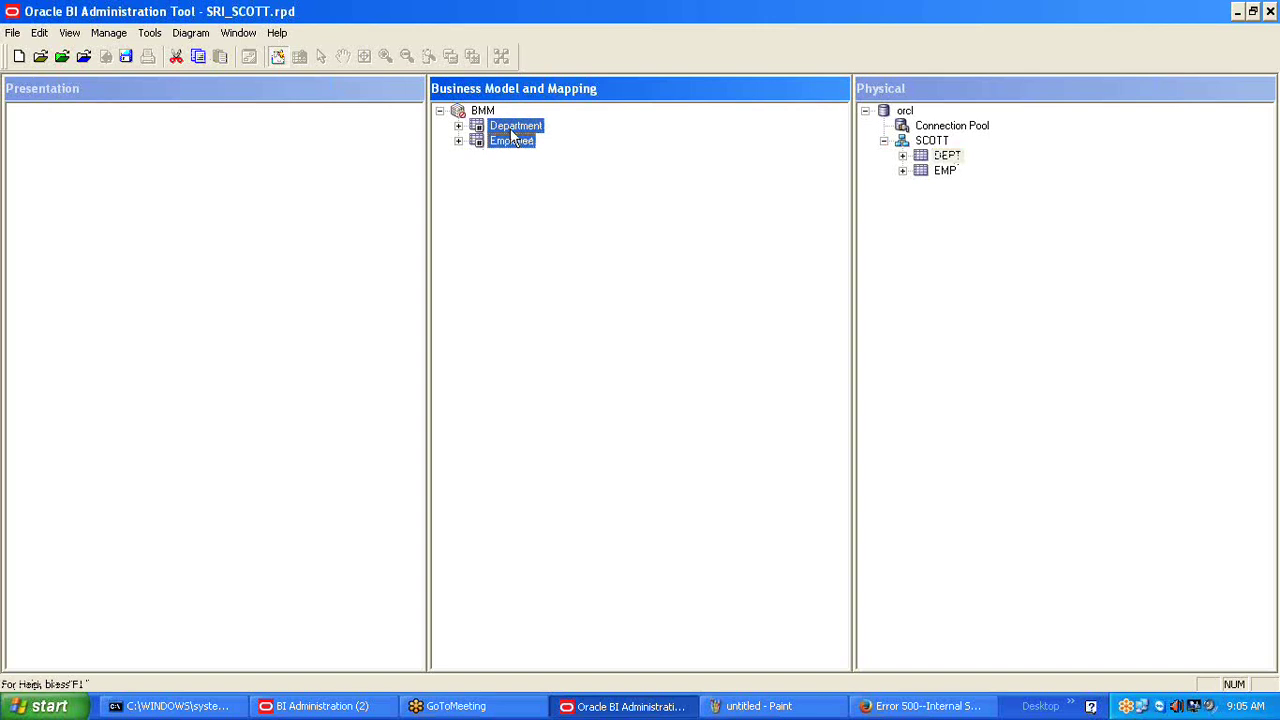
{"action": "mouse_move", "coordinate": [510, 128]}
{"action": "left_mouse_down"}
{"action": "mouse_move", "coordinate": [526, 163]}
{"action": "mouse_move", "coordinate": [497, 131]}
{"action": "left_mouse_up"}
{"action": "right_click", "coordinate": [507, 145]}
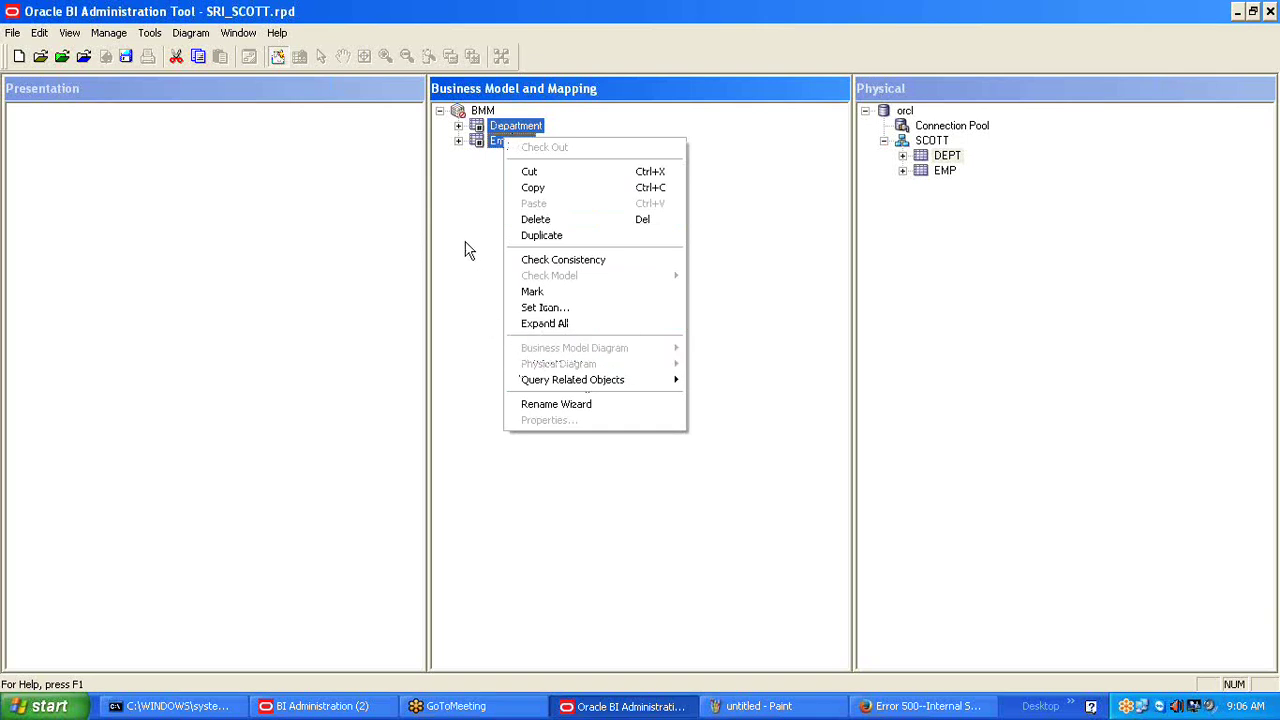
{"action": "left_click", "coordinate": [460, 189]}
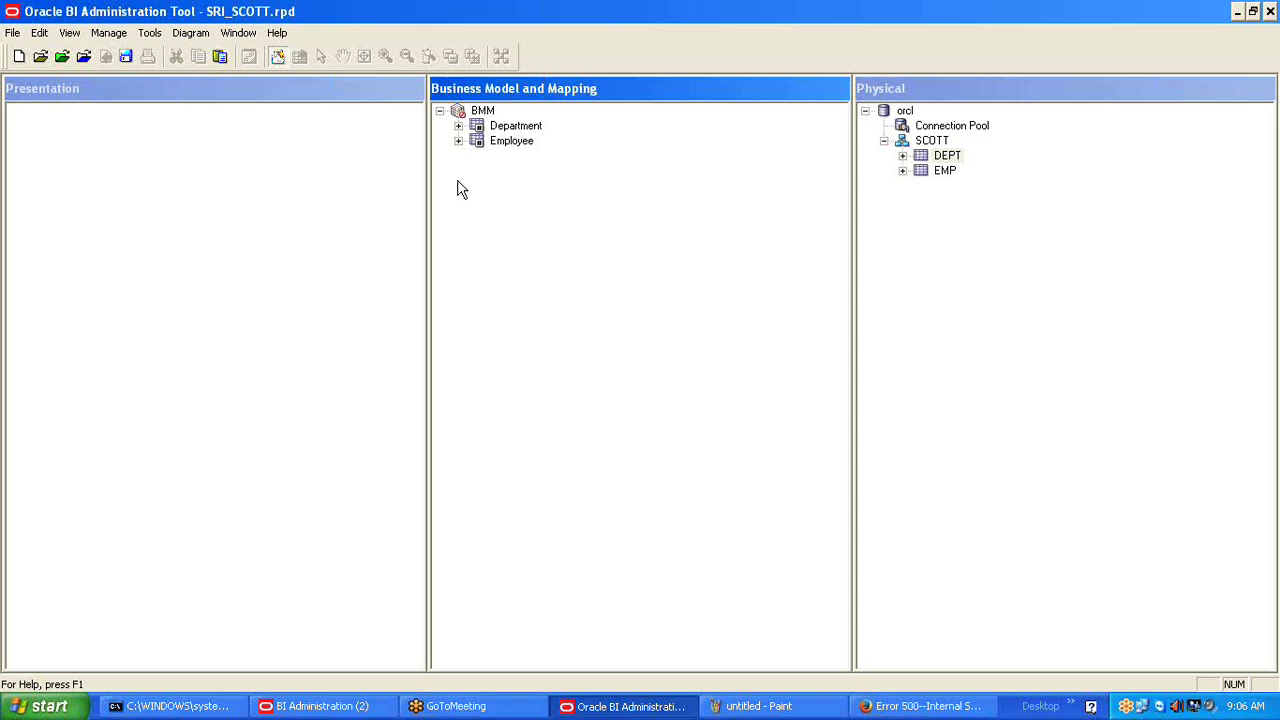
Expand the Department and Employee logical tables to show the Sources folder under each one.
{"action": "left_click", "coordinate": [459, 126]}
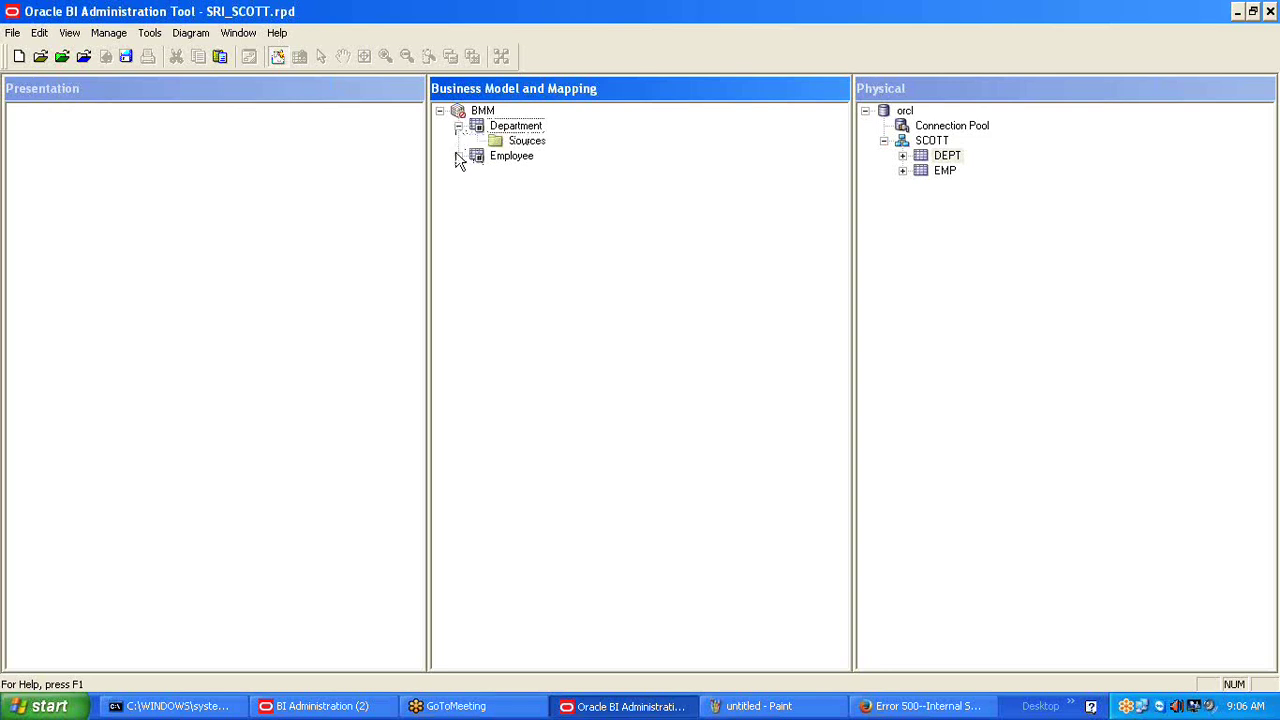
{"action": "left_click", "coordinate": [459, 156]}
{"action": "left_click", "coordinate": [494, 158]}
{"action": "left_click", "coordinate": [515, 127]}
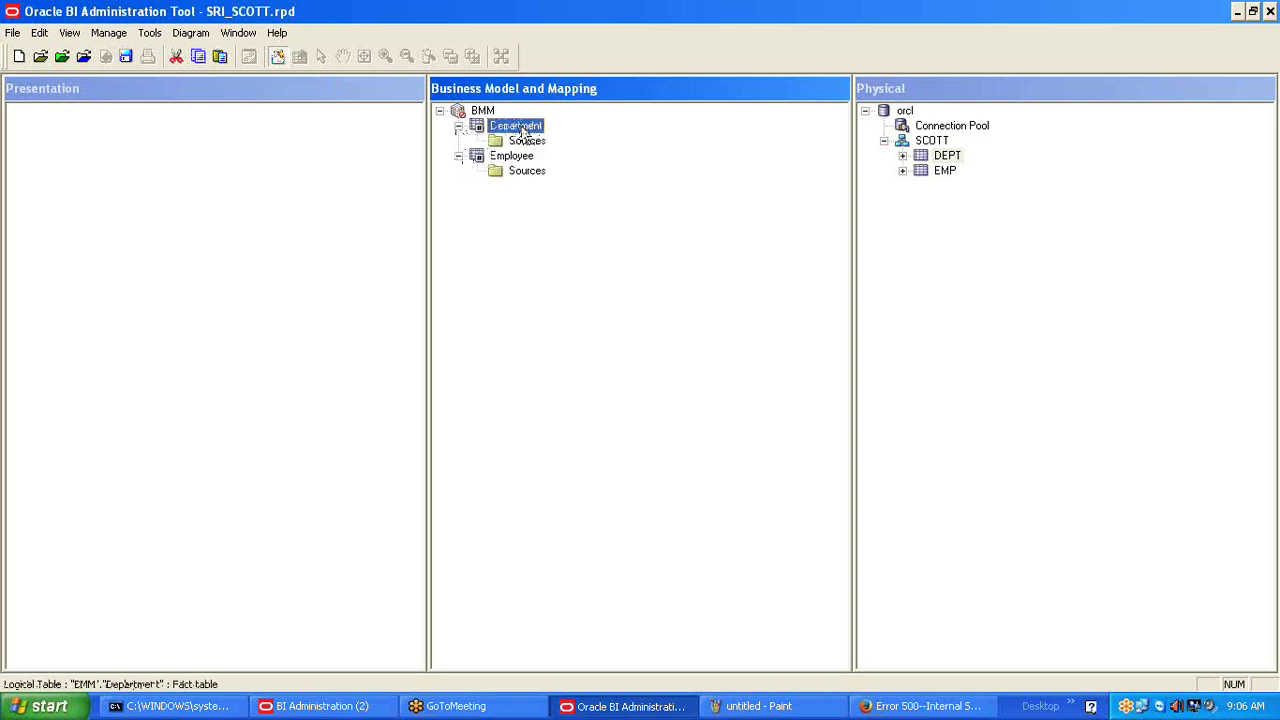
{"action": "left_click", "coordinate": [516, 158]}
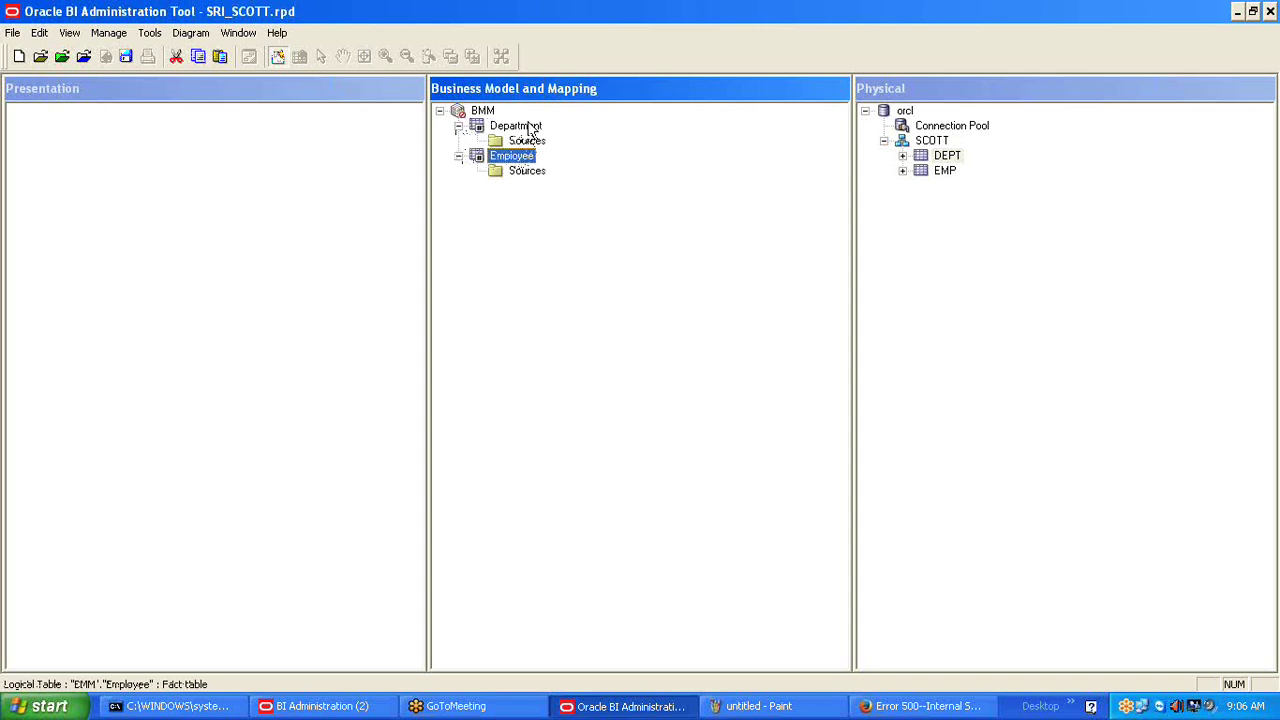
{"action": "left_click", "coordinate": [526, 127]}
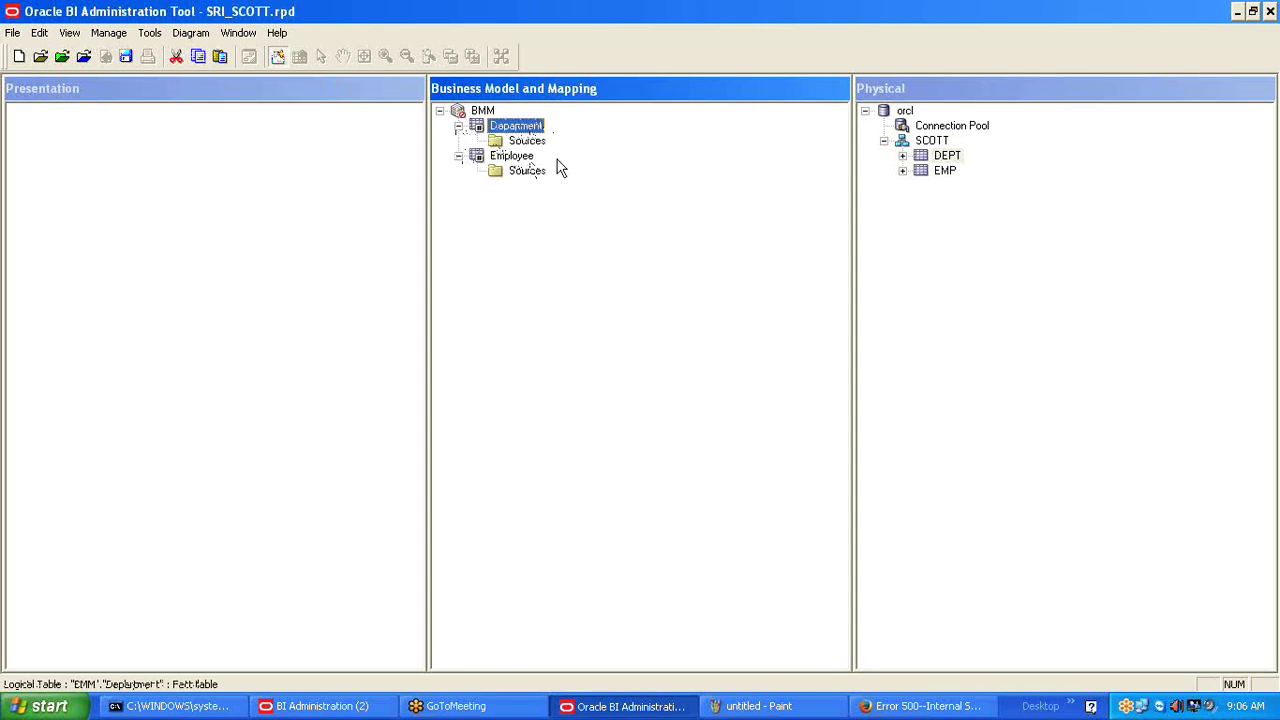
Add the DEPTNO, DNAME and LOC columns of the physical DEPT table to the Department logical table.
{"action": "left_click", "coordinate": [947, 157]}
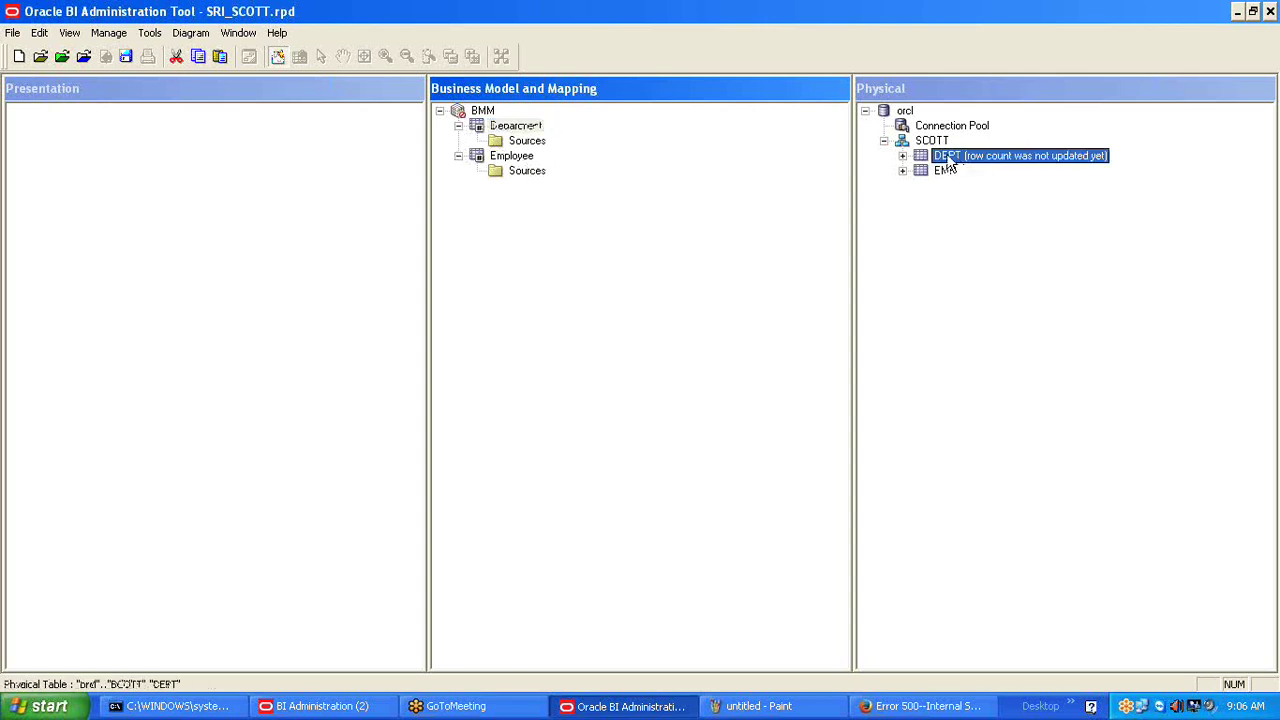
{"action": "left_click", "coordinate": [903, 157]}
{"action": "left_click", "coordinate": [975, 171]}
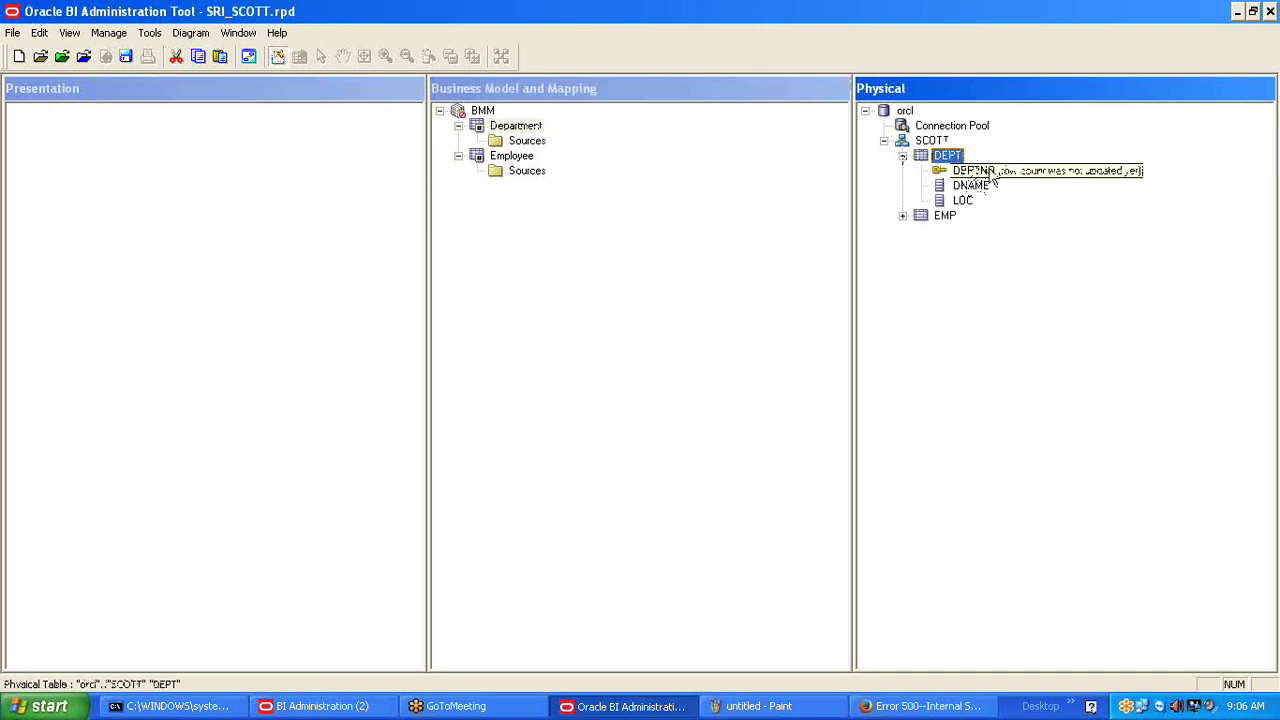
{"action": "left_click", "coordinate": [988, 173]}
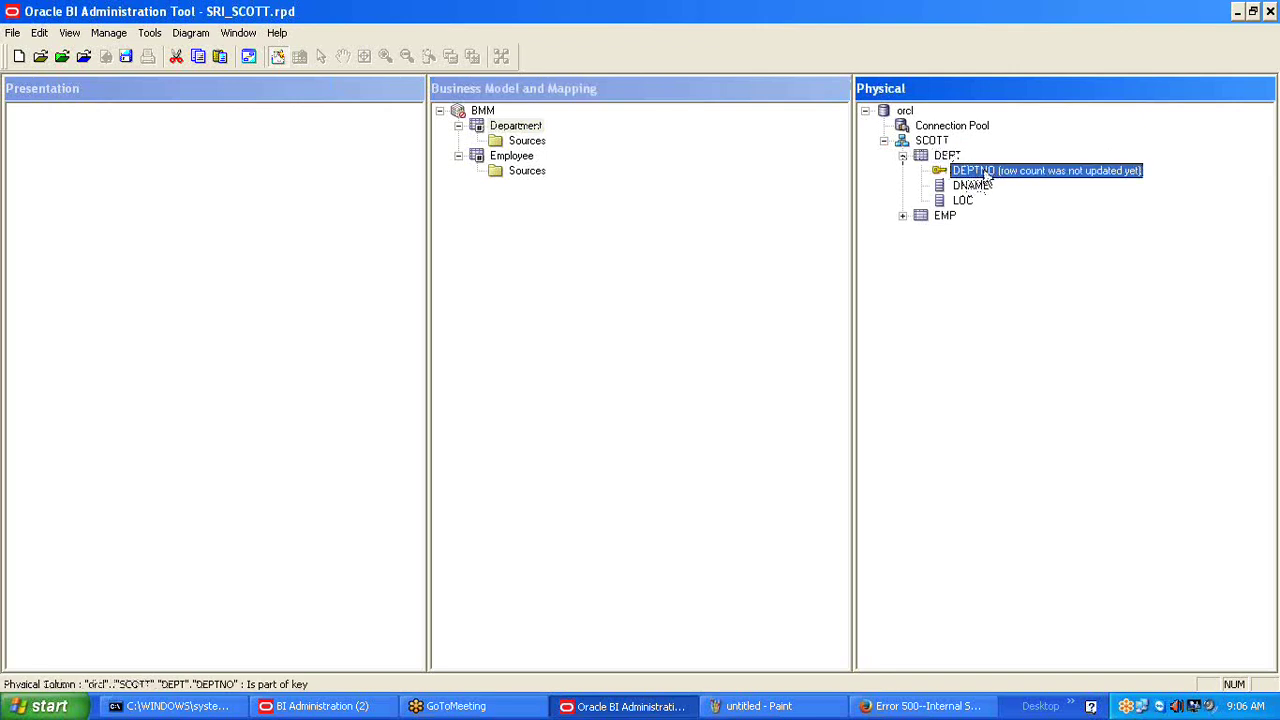
{"action": "key", "text": "shift+Down"}
{"action": "key", "text": "shift+Down"}
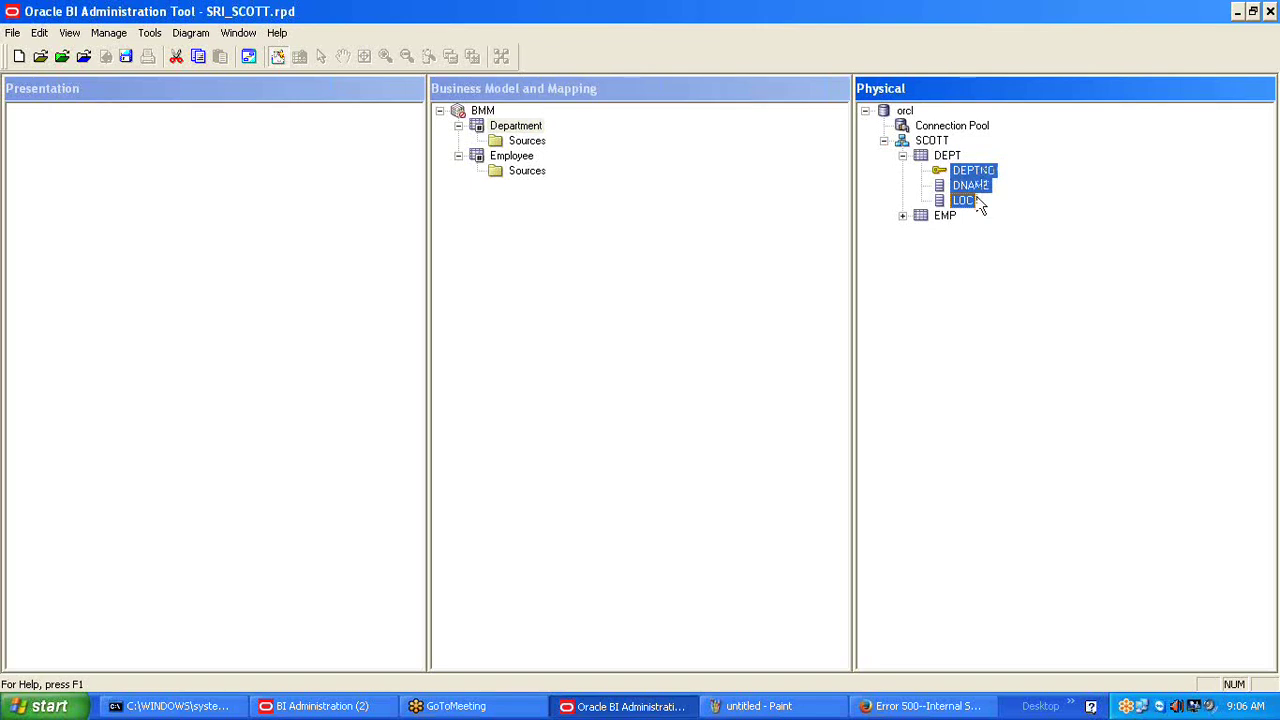
{"action": "left_click_drag", "start_coordinate": [980, 204], "coordinate": [524, 133]}
{"action": "left_click", "coordinate": [985, 171]}
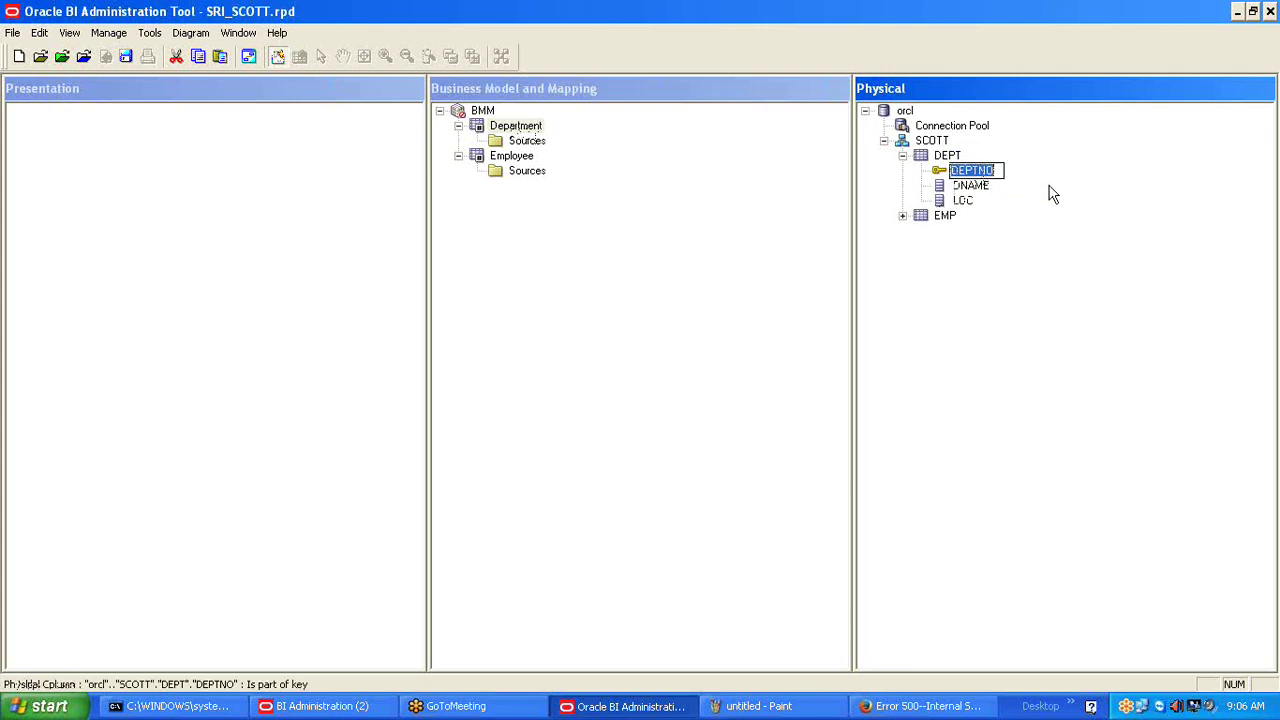
{"action": "key", "text": "Escape"}
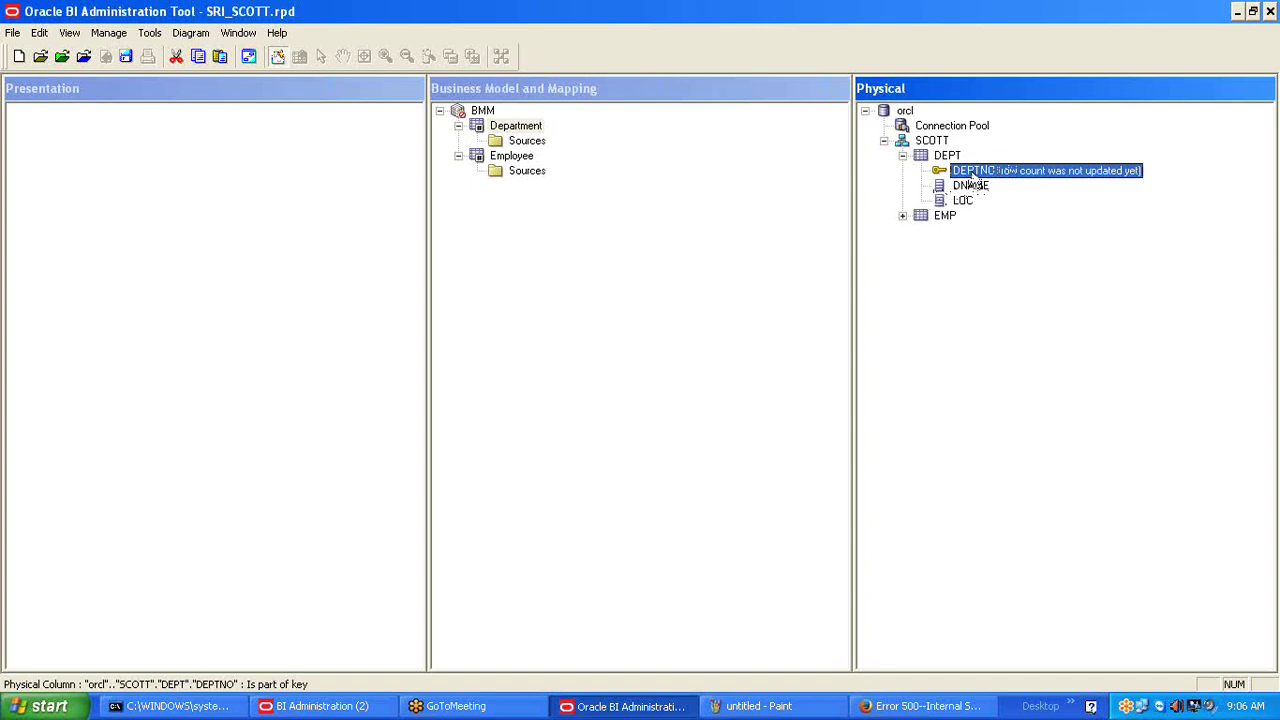
{"action": "key", "text": "shift+Down"}
{"action": "key", "text": "shift+Down"}
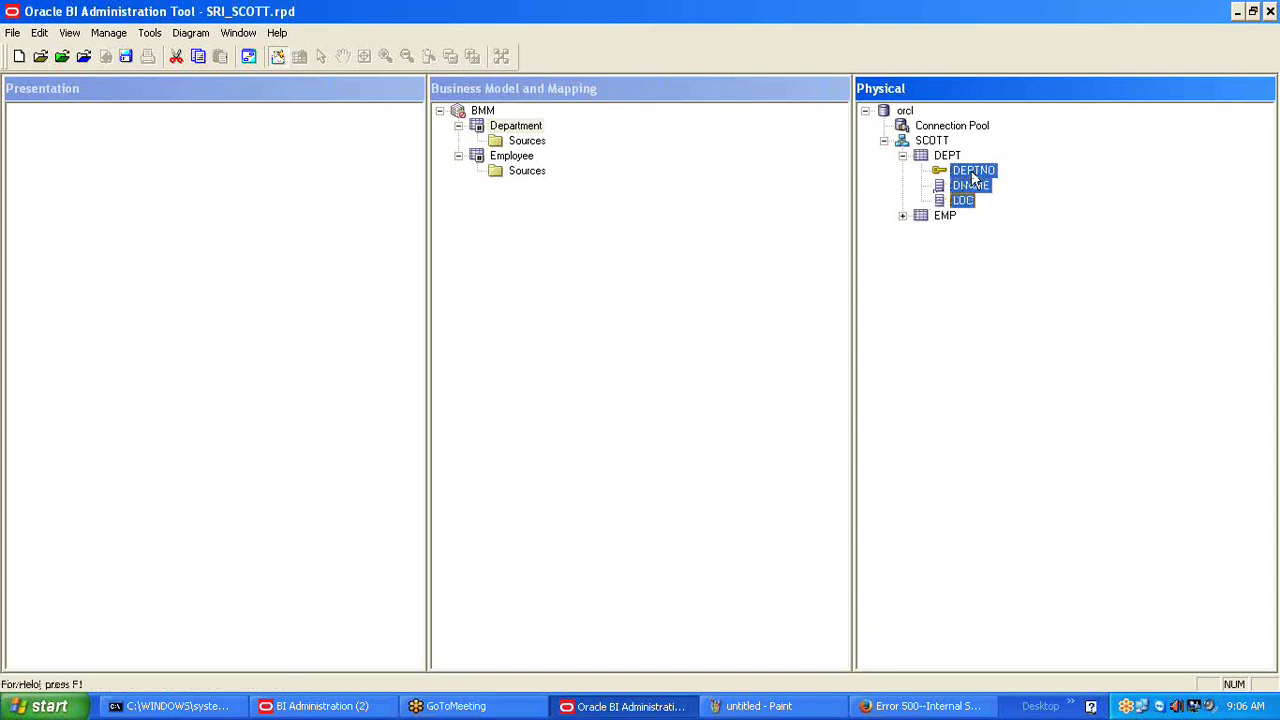
{"action": "left_click_drag", "start_coordinate": [973, 177], "coordinate": [520, 134]}
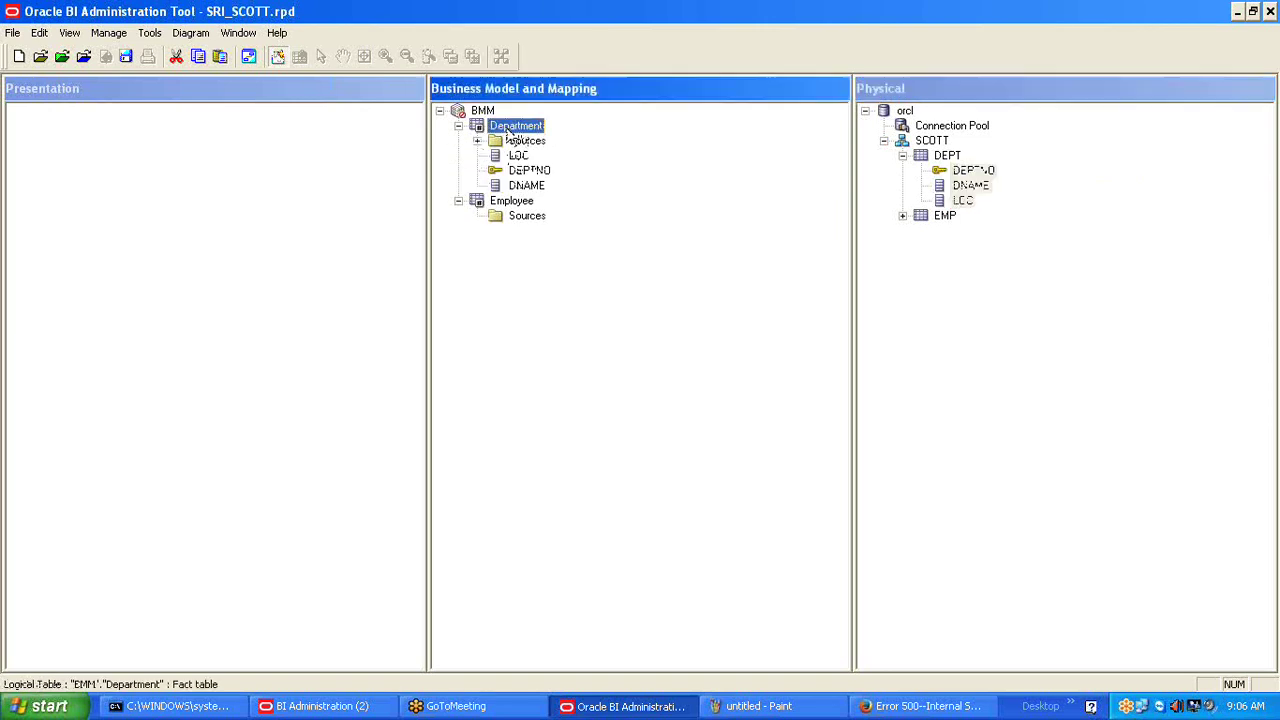
Compare the columns of the Department logical table with those of the physical DEPT table in the SCOTT schema.
{"action": "left_click", "coordinate": [508, 202]}
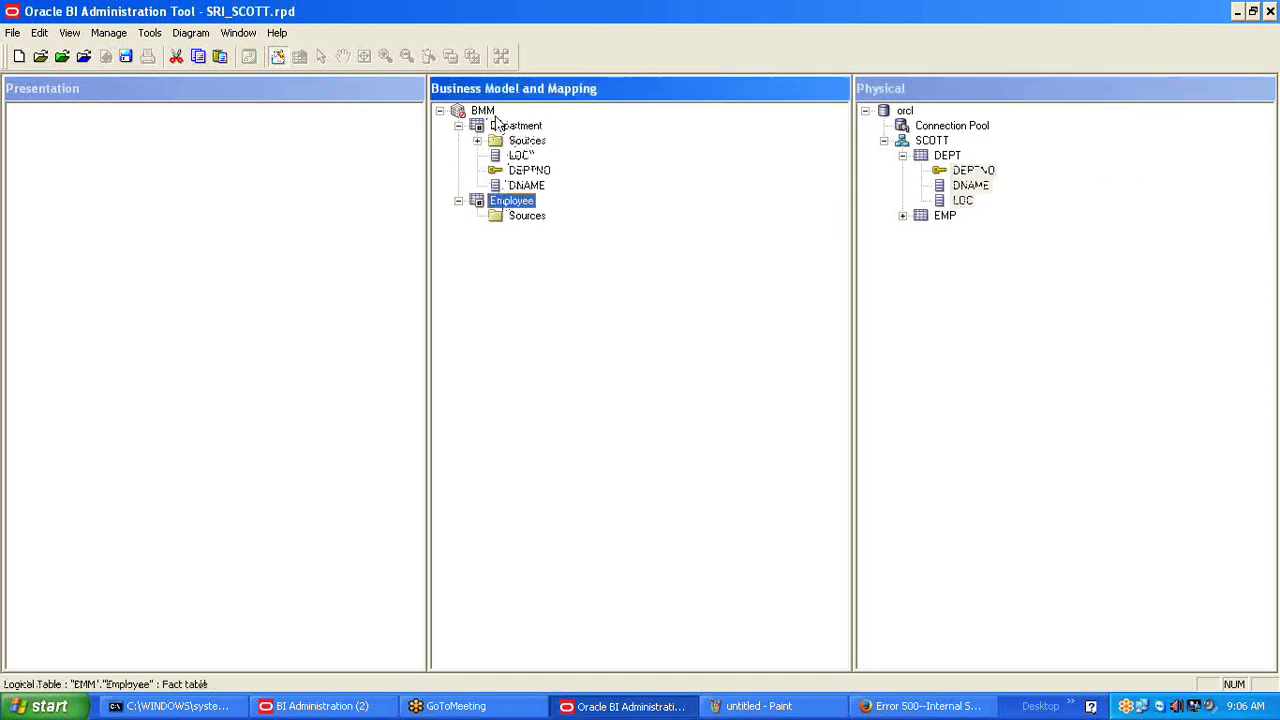
{"action": "left_click", "coordinate": [678, 240]}
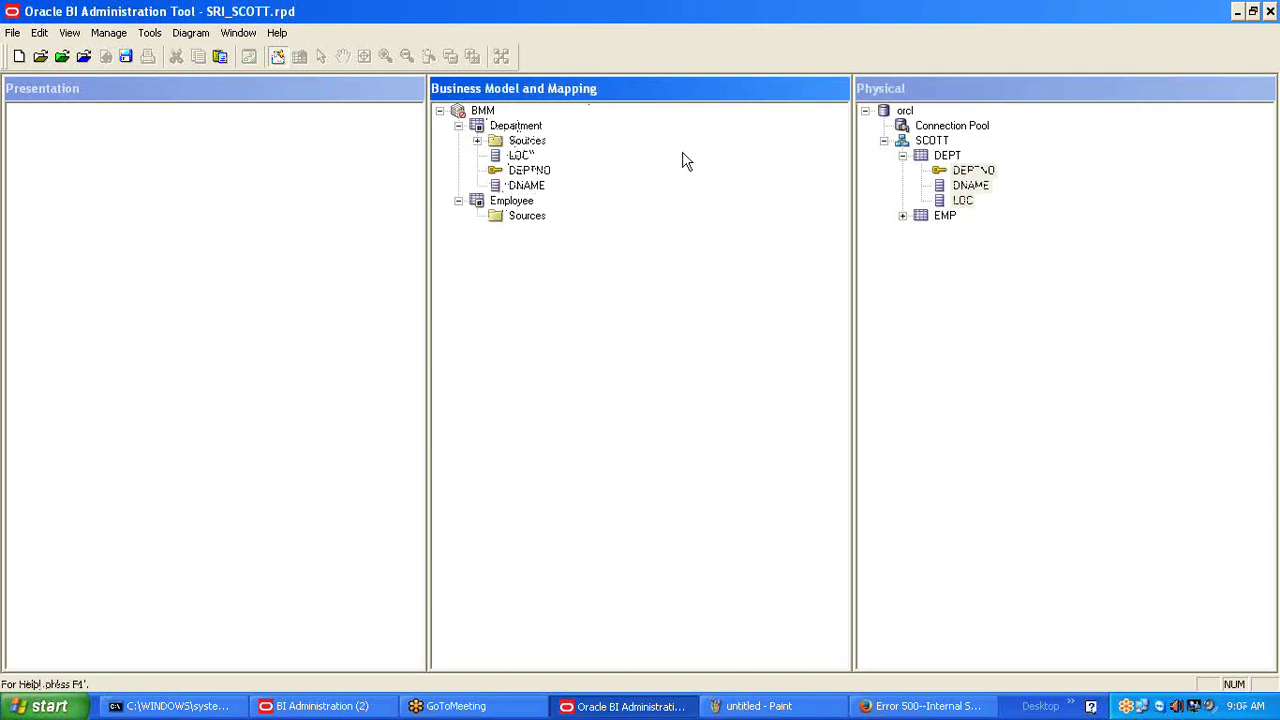
{"action": "left_click", "coordinate": [1034, 206]}
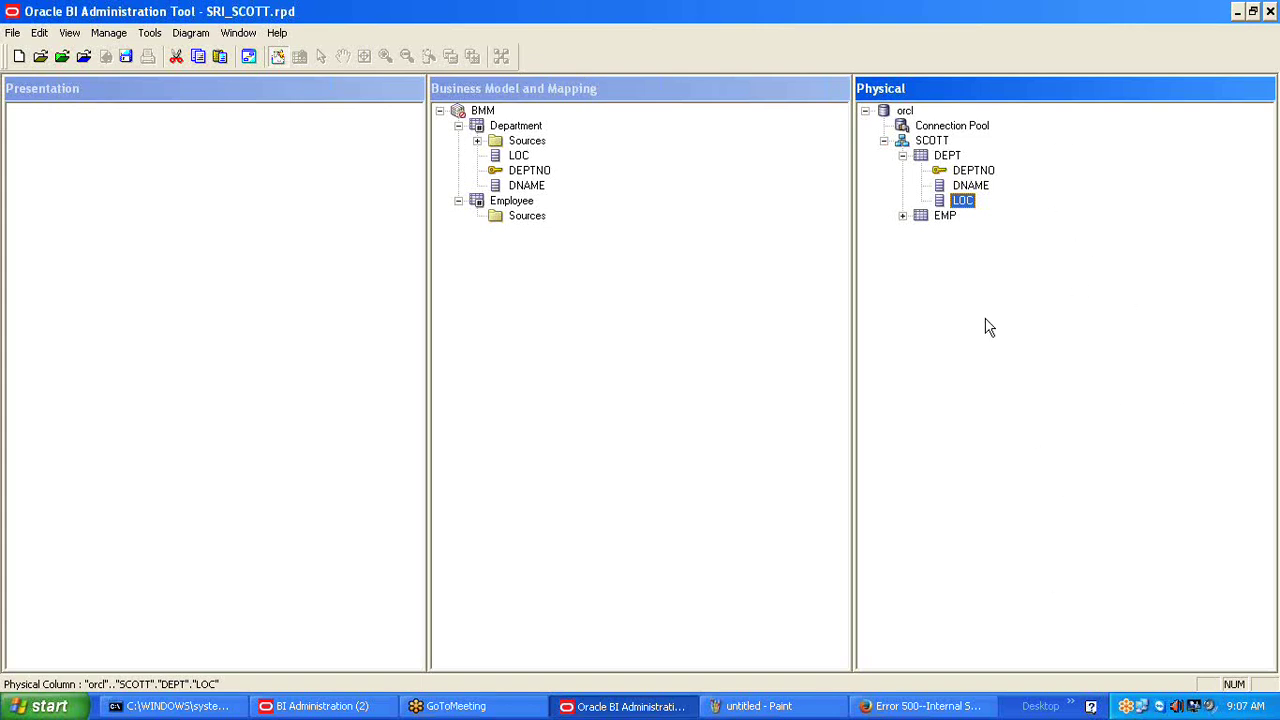
{"action": "left_click", "coordinate": [948, 156]}
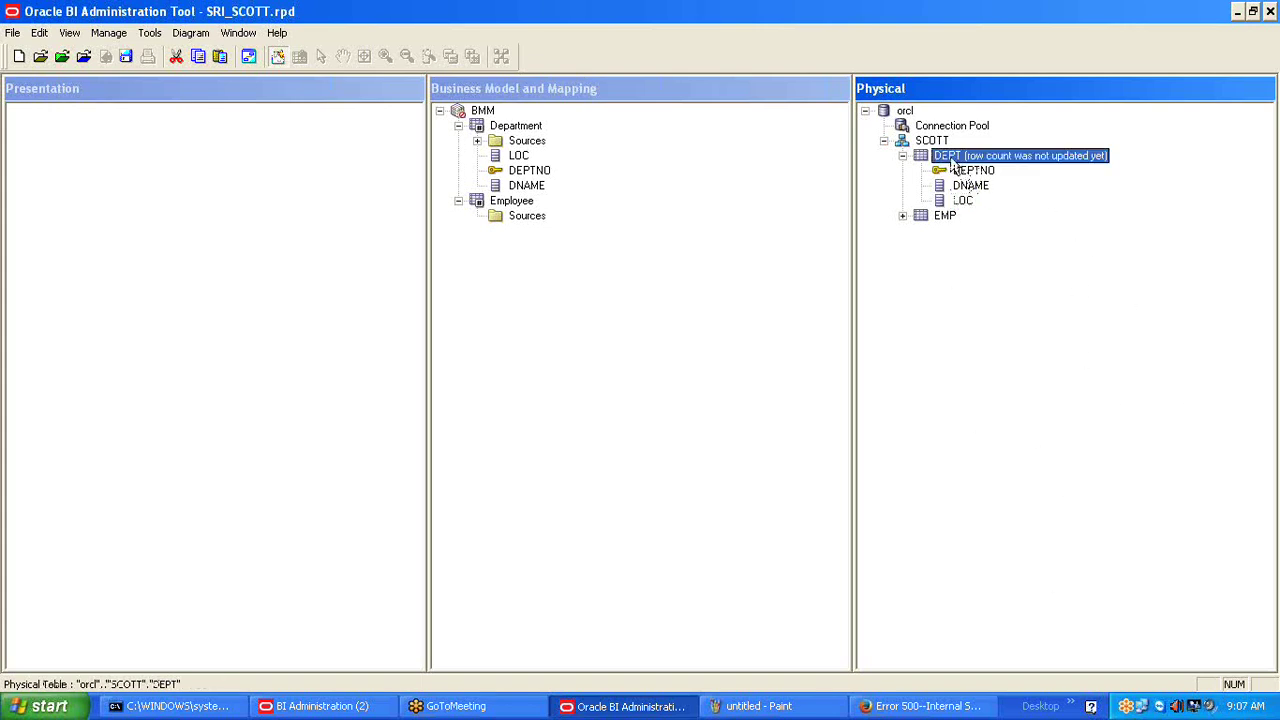
{"action": "left_click", "coordinate": [937, 215]}
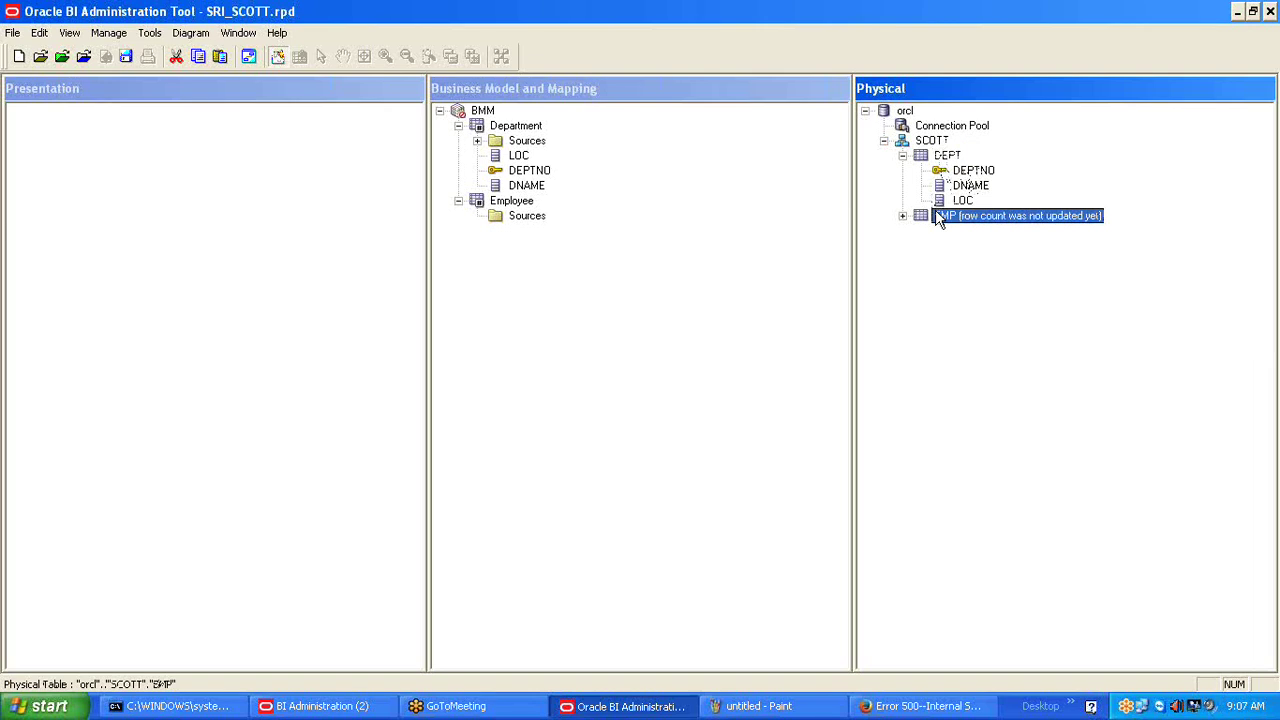
{"action": "left_click", "coordinate": [962, 171]}
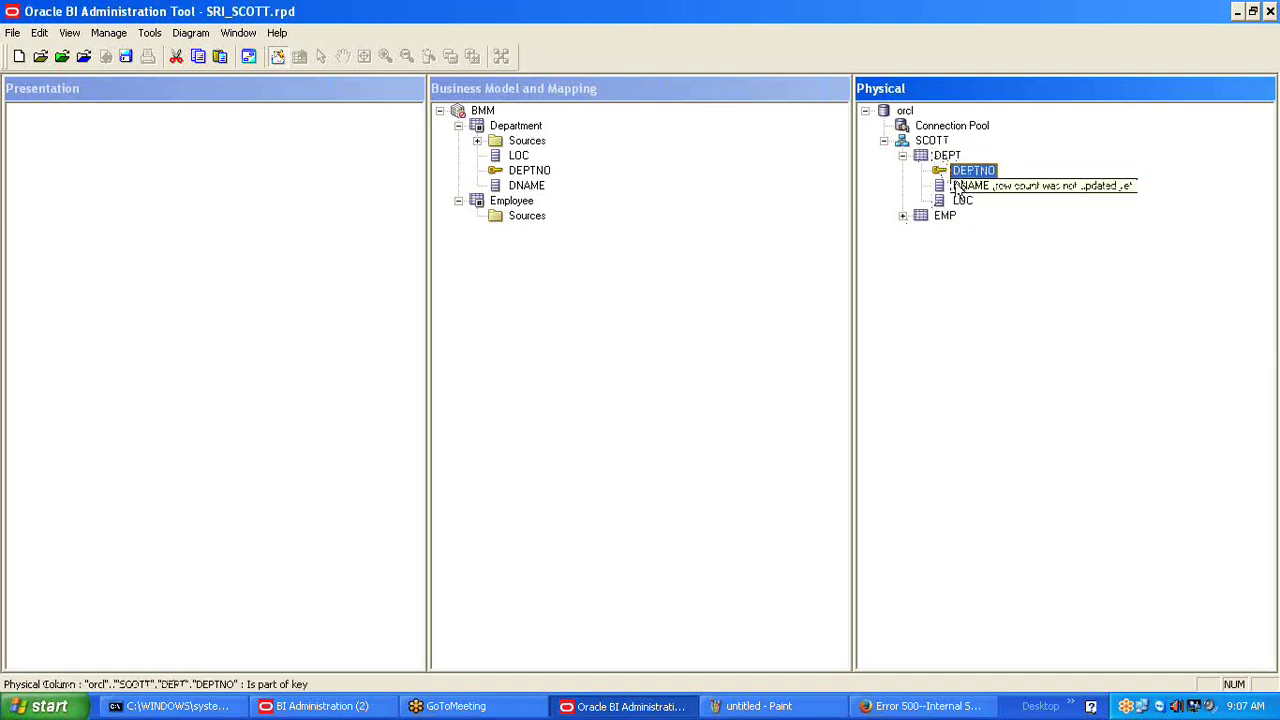
{"action": "left_click", "coordinate": [960, 186]}
{"action": "left_click", "coordinate": [958, 201]}
{"action": "left_click", "coordinate": [962, 171]}
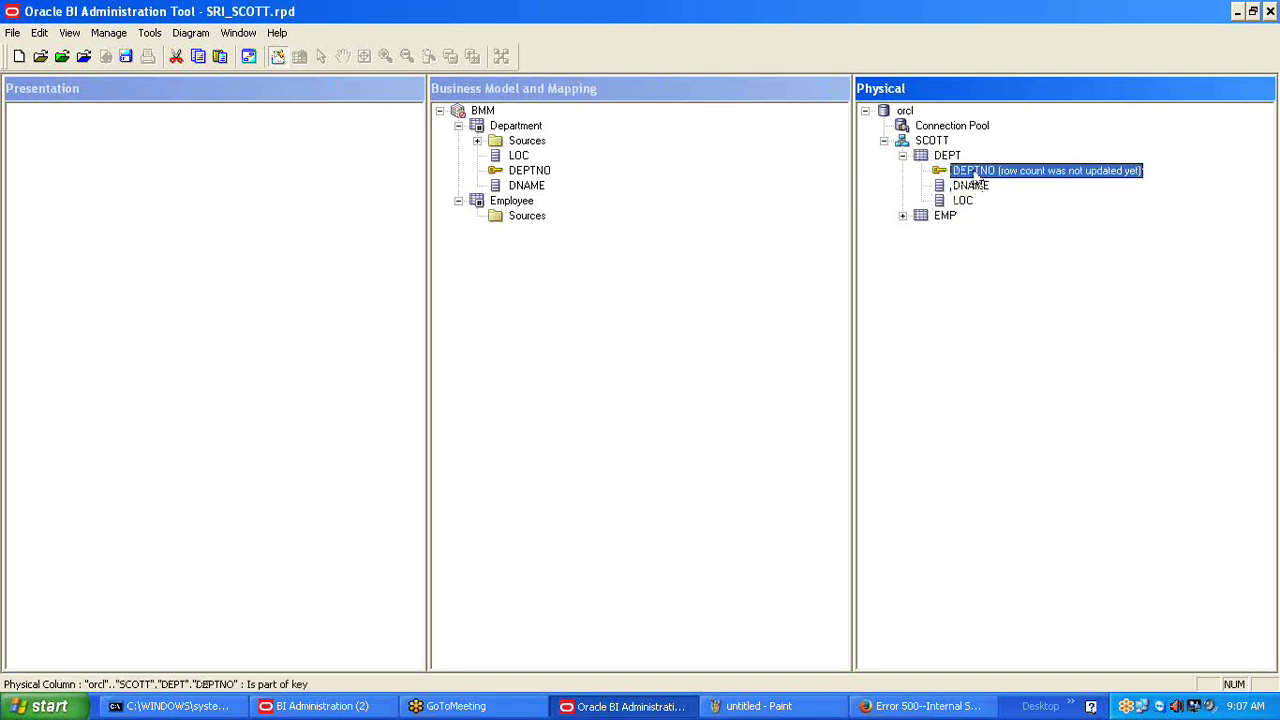
{"action": "left_click", "coordinate": [961, 187]}
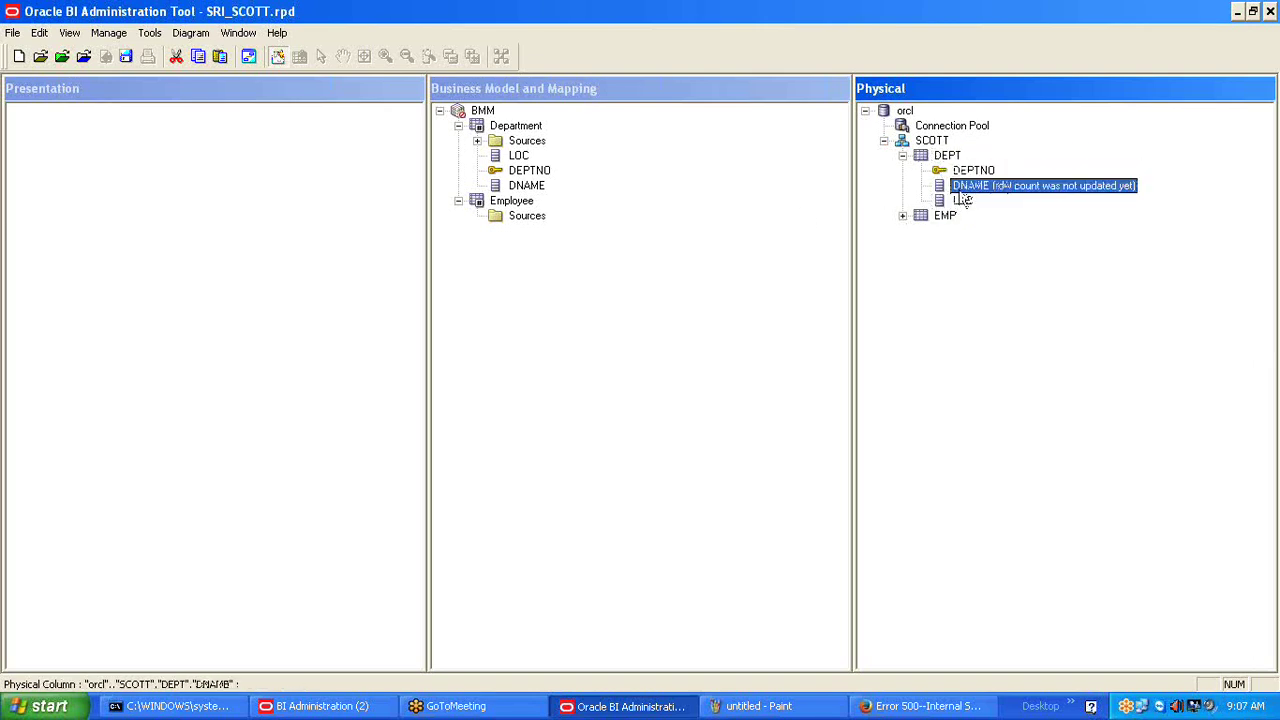
Expand the physical EMP table in the SCOTT schema and look through its columns.
{"action": "left_click", "coordinate": [904, 217]}
{"action": "left_click", "coordinate": [962, 231]}
{"action": "left_click", "coordinate": [962, 276]}
{"action": "left_click", "coordinate": [962, 306]}
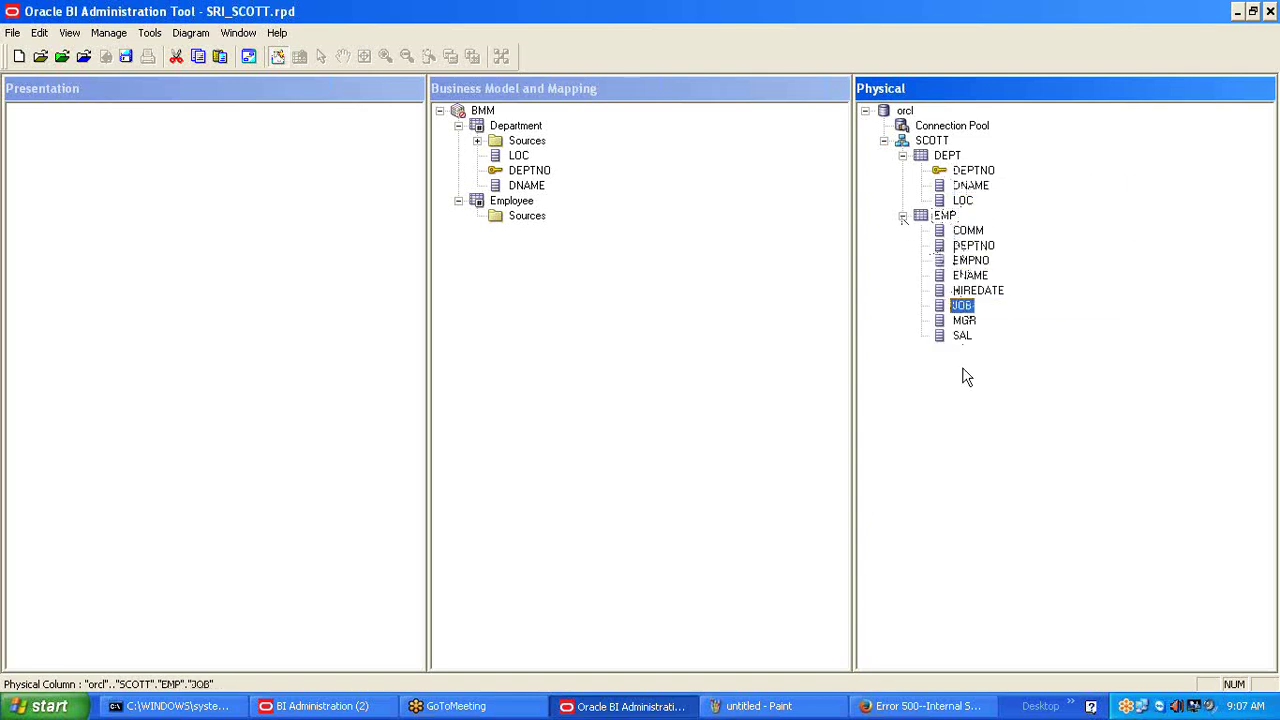
Examine the Department logical table with its LOC, DEPTNO and DNAME columns against the Employee logical table.
{"action": "left_click", "coordinate": [510, 128]}
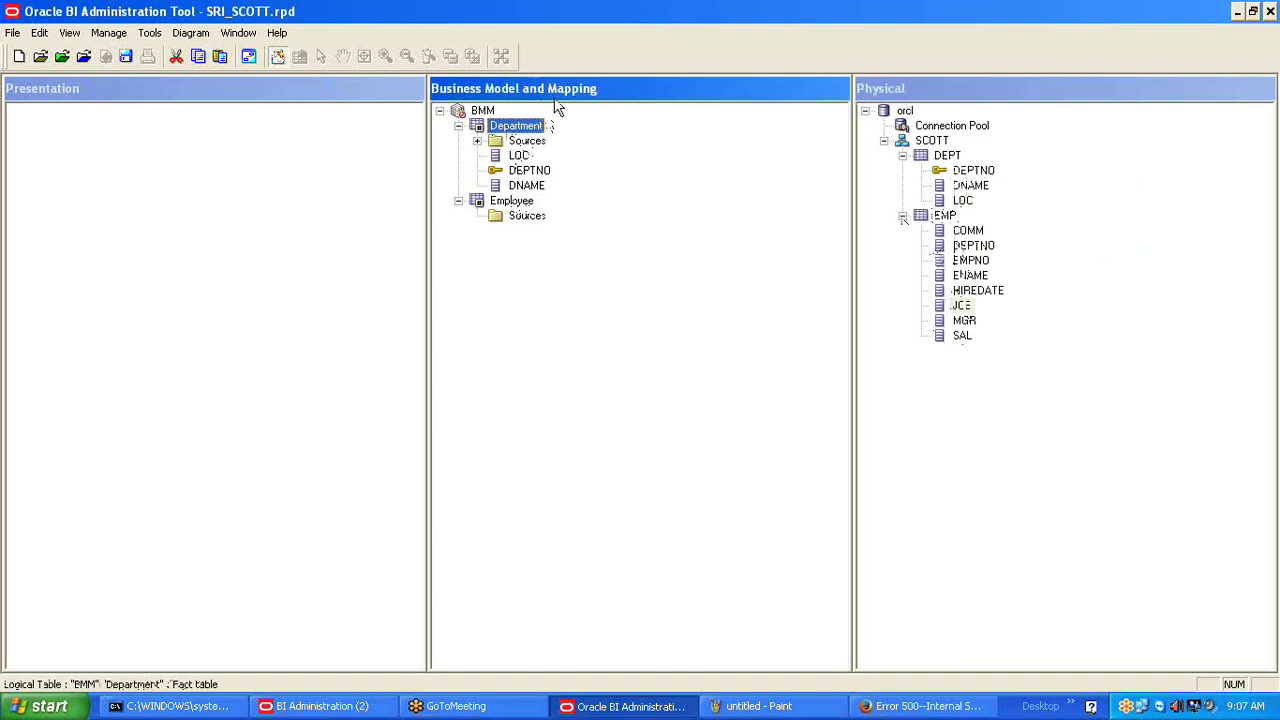
{"action": "left_click", "coordinate": [512, 204]}
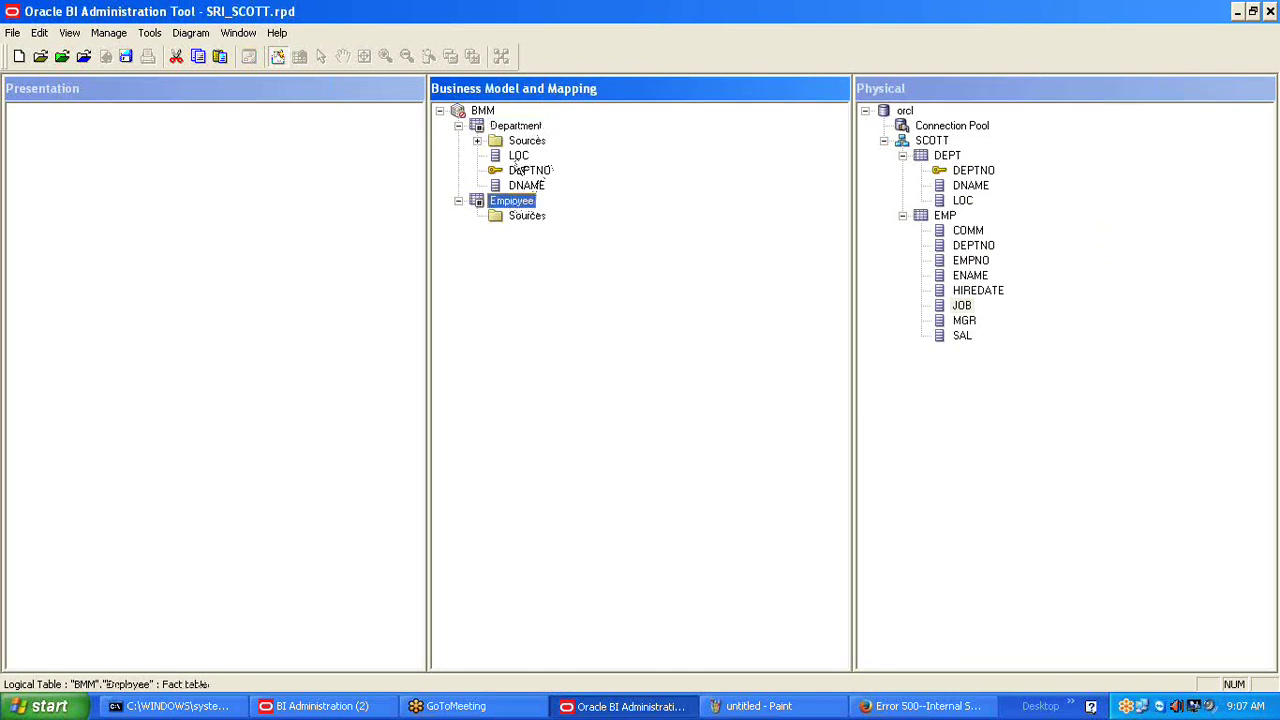
{"action": "left_click", "coordinate": [520, 158]}
{"action": "left_click", "coordinate": [527, 171]}
{"action": "left_click", "coordinate": [531, 184]}
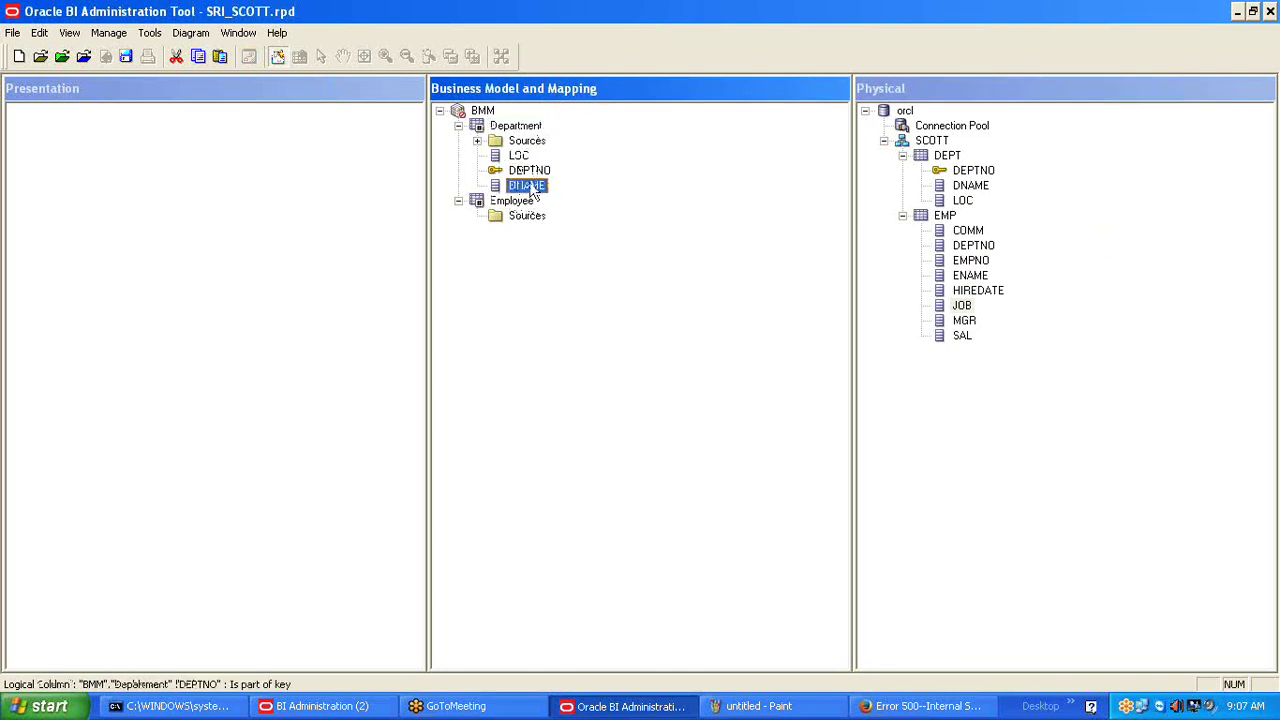
{"action": "left_click", "coordinate": [530, 172]}
{"action": "left_click", "coordinate": [519, 158]}
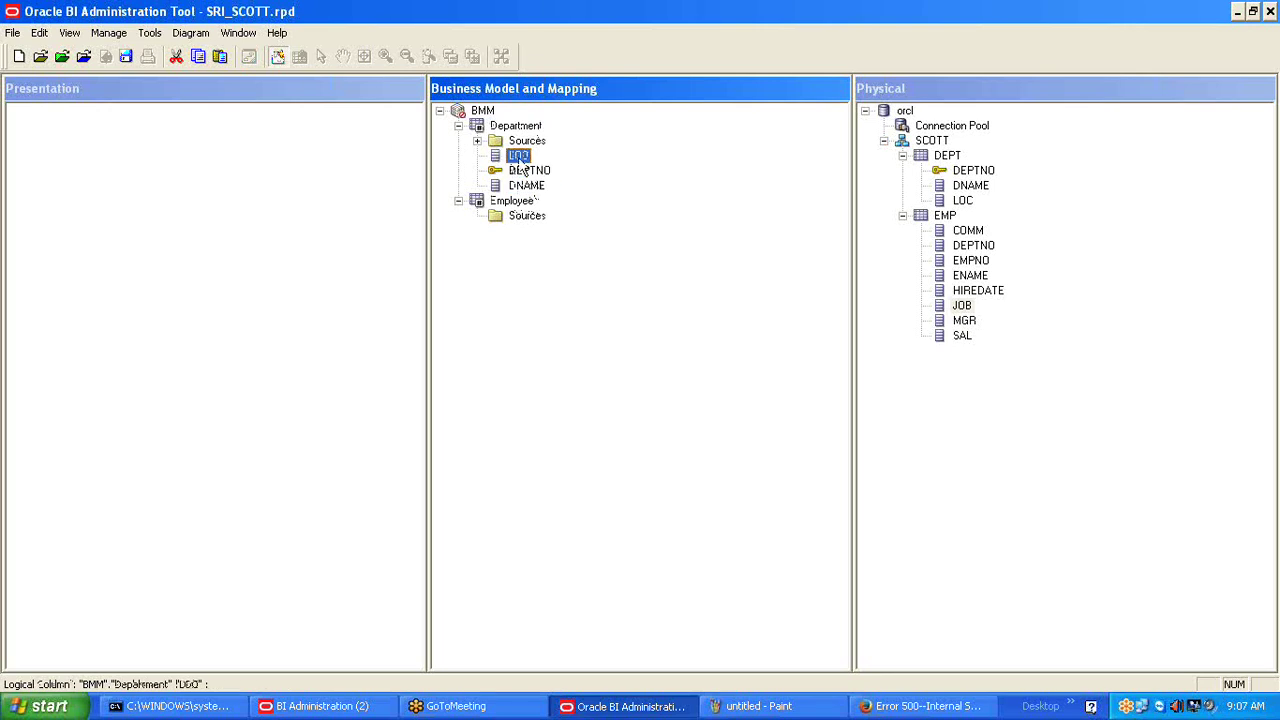
{"action": "left_click", "coordinate": [506, 126]}
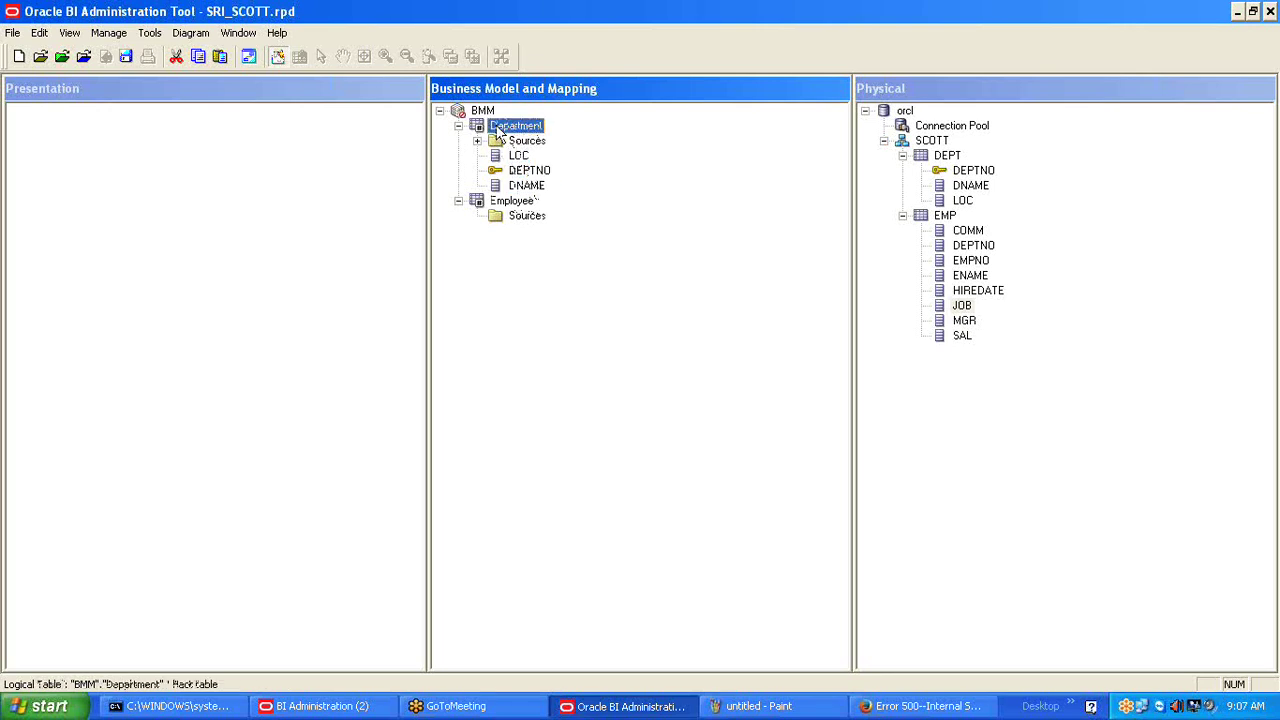
{"action": "left_click", "coordinate": [513, 202]}
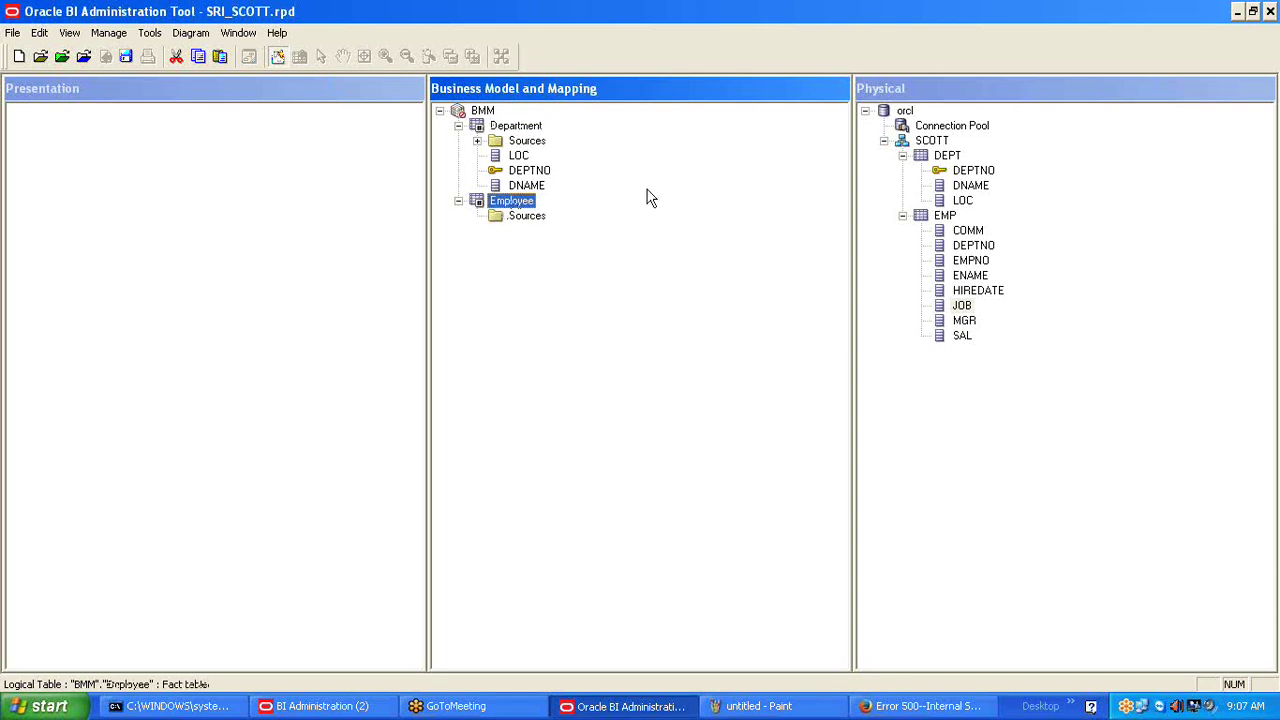
Add all physical EMP columns, from COMM through SAL, to the Employee logical table.
{"action": "left_click", "coordinate": [967, 233]}
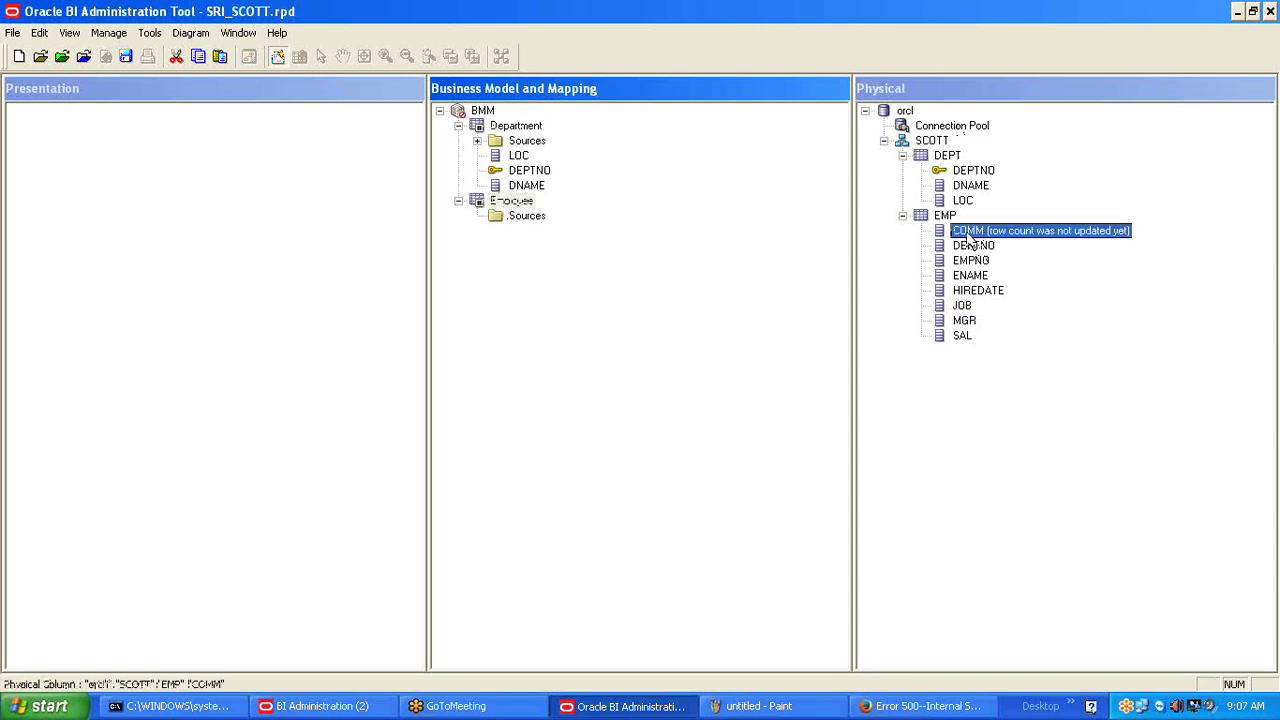
{"action": "key", "text": "shift+Down"}
{"action": "key", "text": "shift+Down"}
{"action": "key", "text": "shift+Down"}
{"action": "key", "text": "shift+Down"}
{"action": "key", "text": "shift+Down"}
{"action": "key", "text": "shift+Down"}
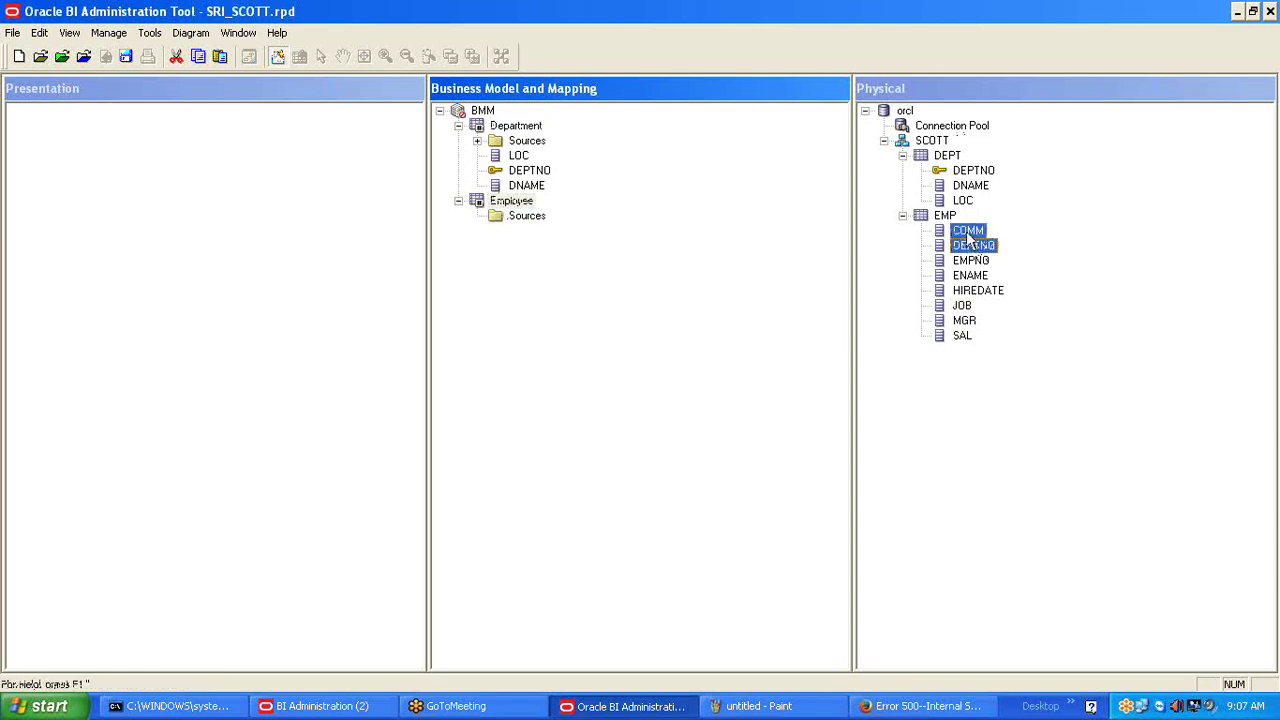
{"action": "key", "text": "shift+Up"}
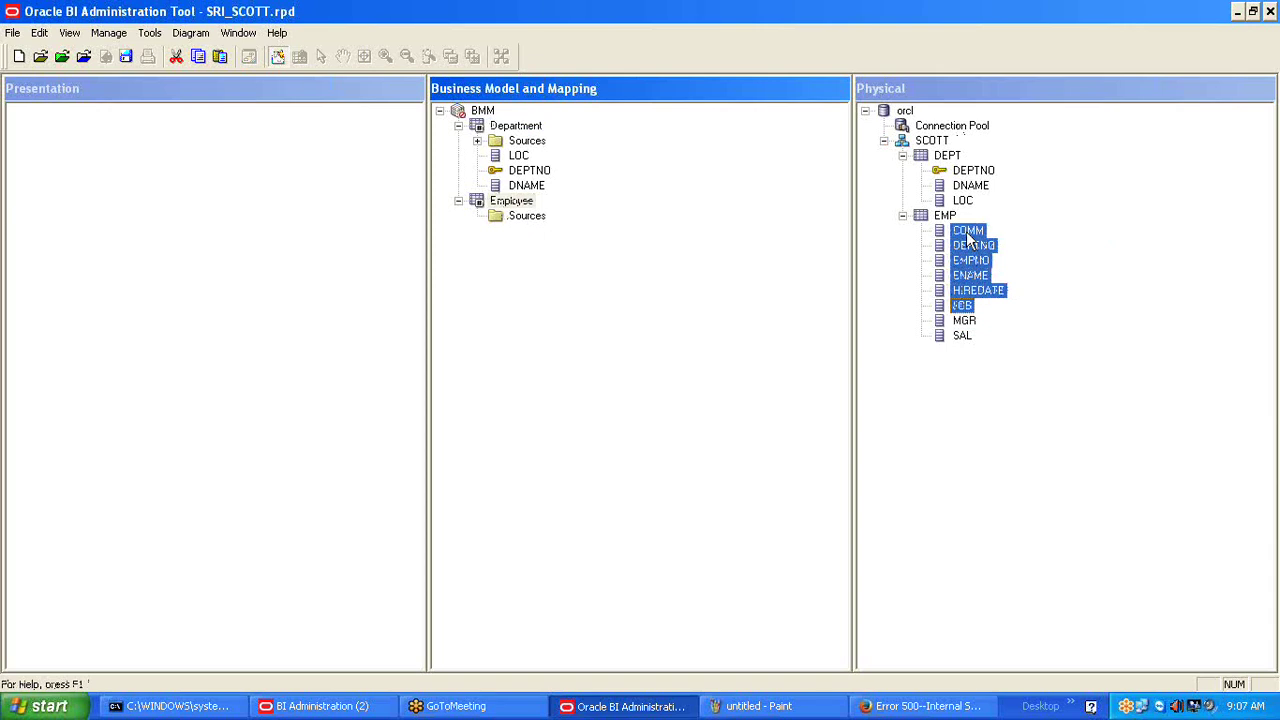
{"action": "key", "text": "shift+Down"}
{"action": "key", "text": "shift+Down"}
{"action": "left_click_drag", "start_coordinate": [968, 238], "coordinate": [519, 212]}
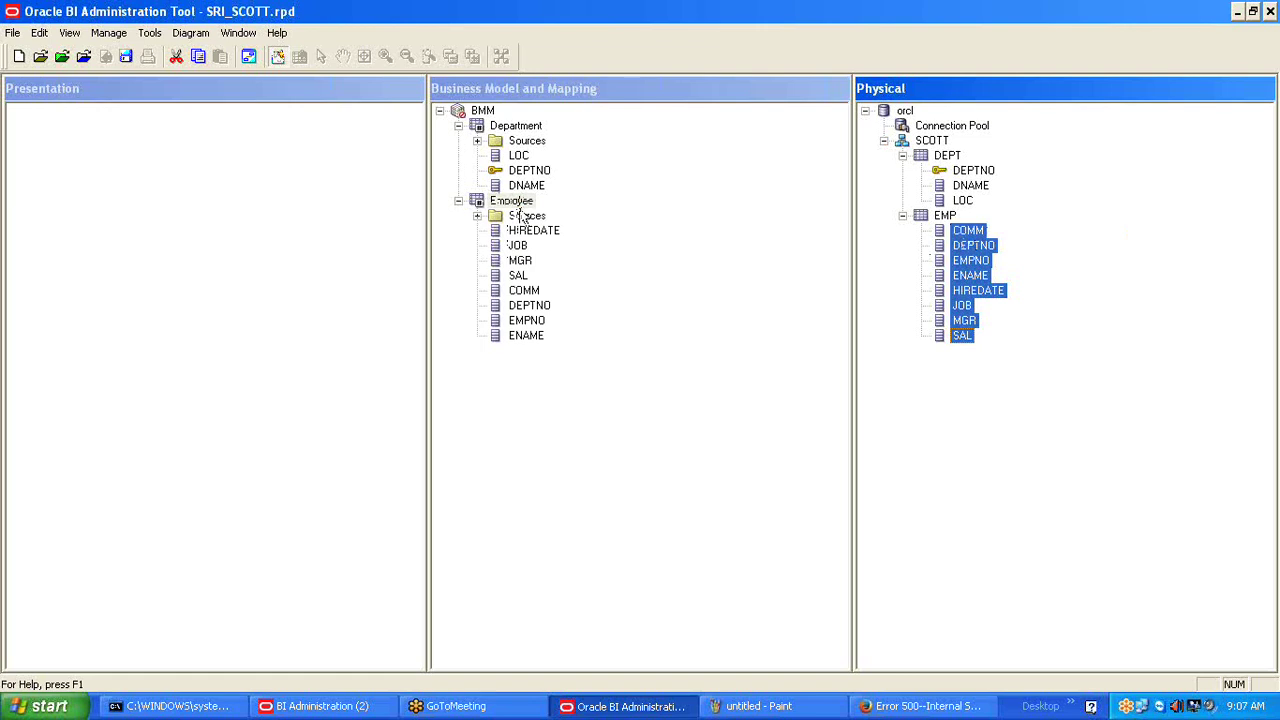
Expand the Sources folder of the Department logical table and select its DEPT source.
{"action": "left_click", "coordinate": [524, 231]}
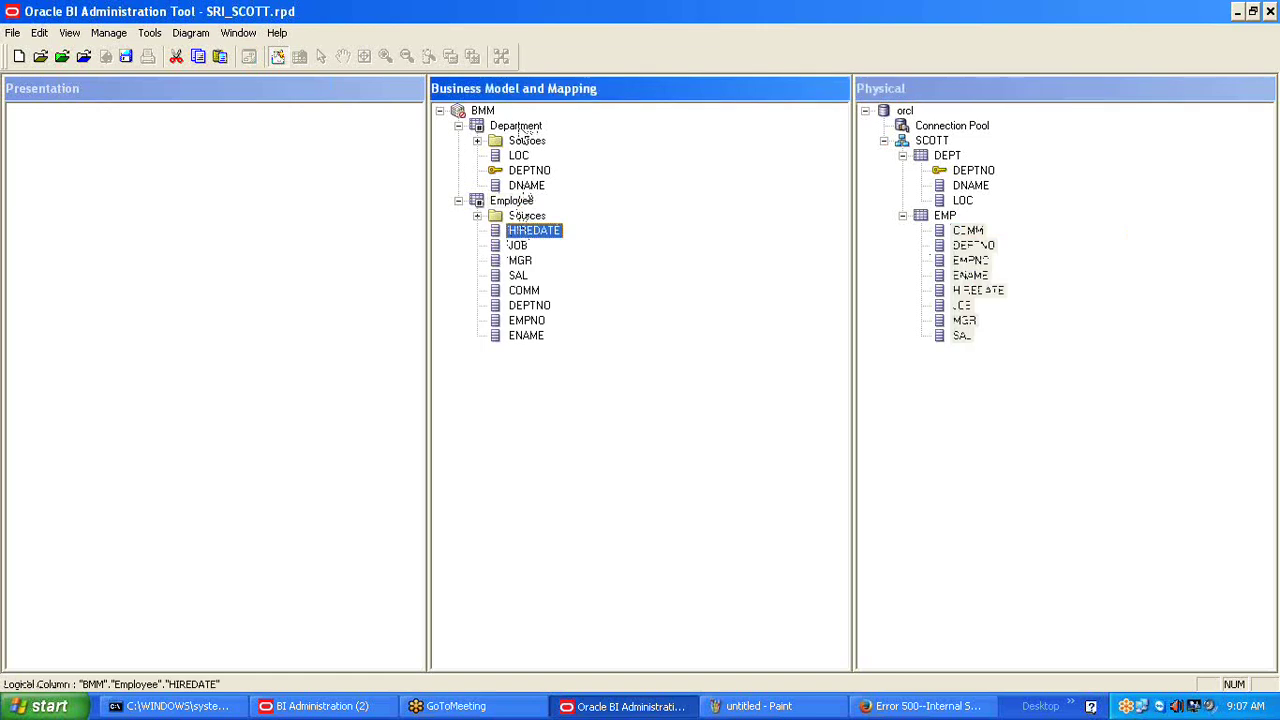
{"action": "left_click", "coordinate": [525, 144]}
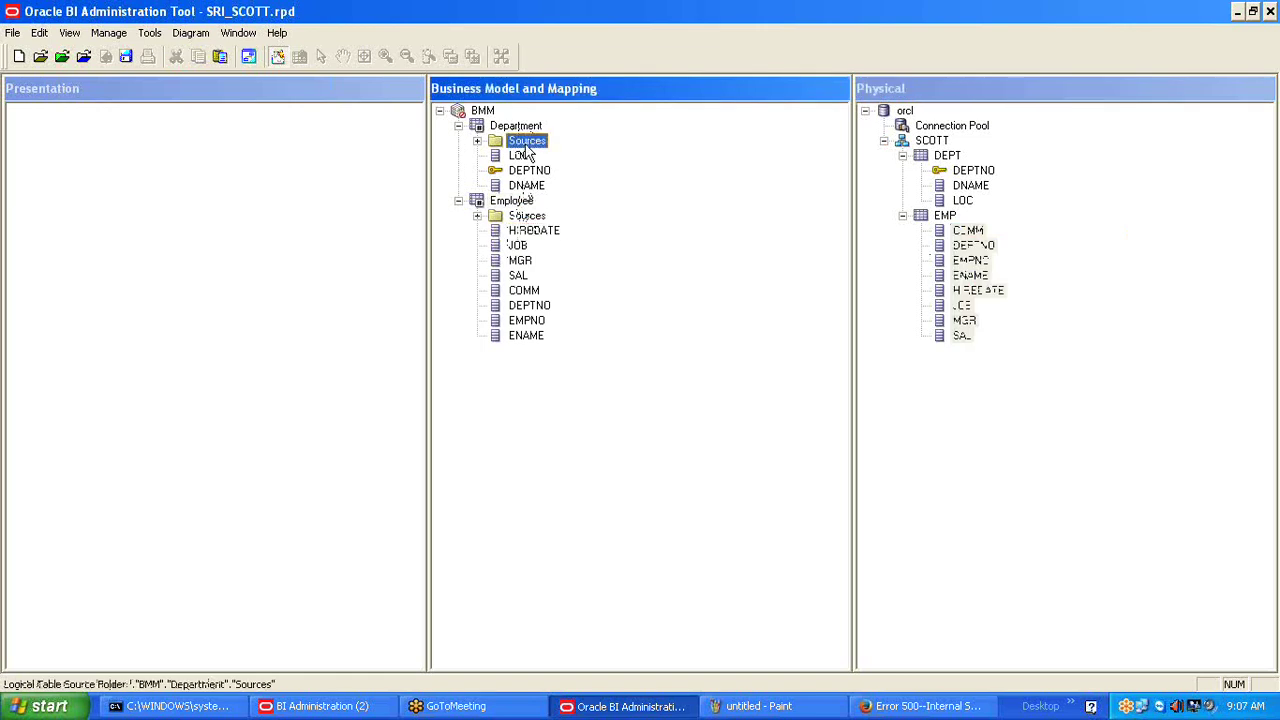
{"action": "left_click", "coordinate": [478, 142]}
{"action": "left_click", "coordinate": [540, 156]}
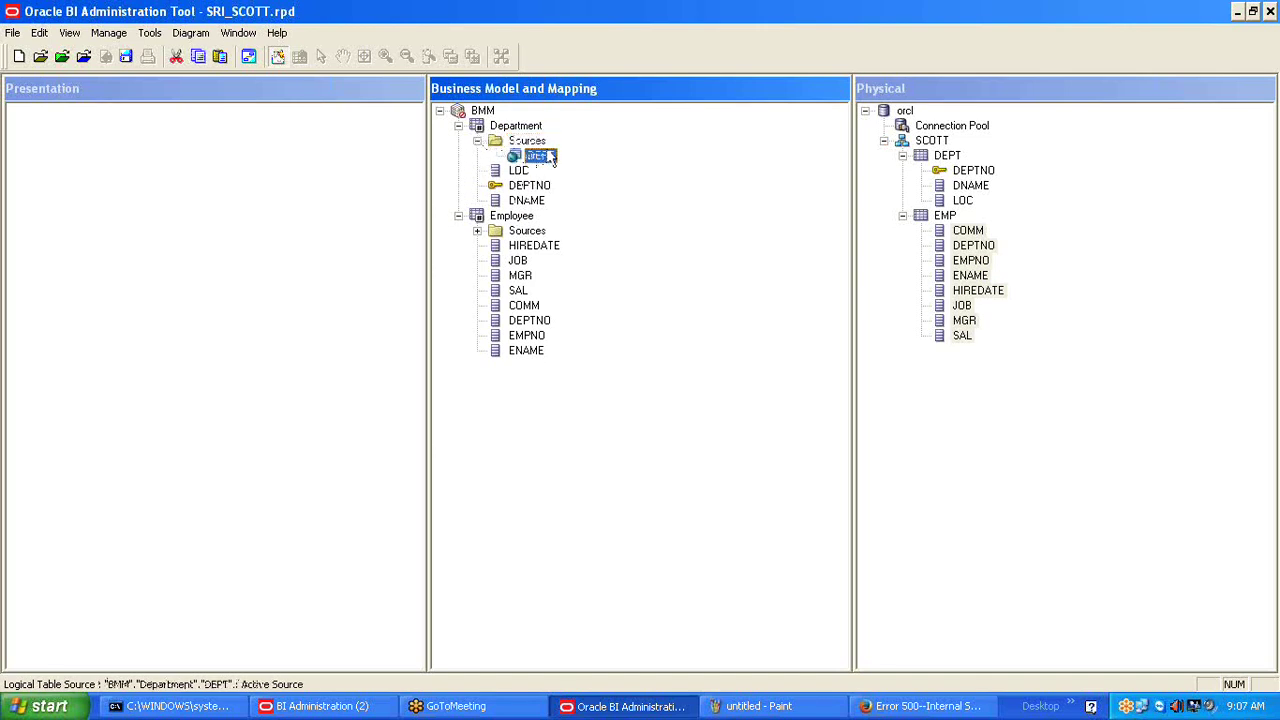
{"action": "left_click", "coordinate": [545, 157]}
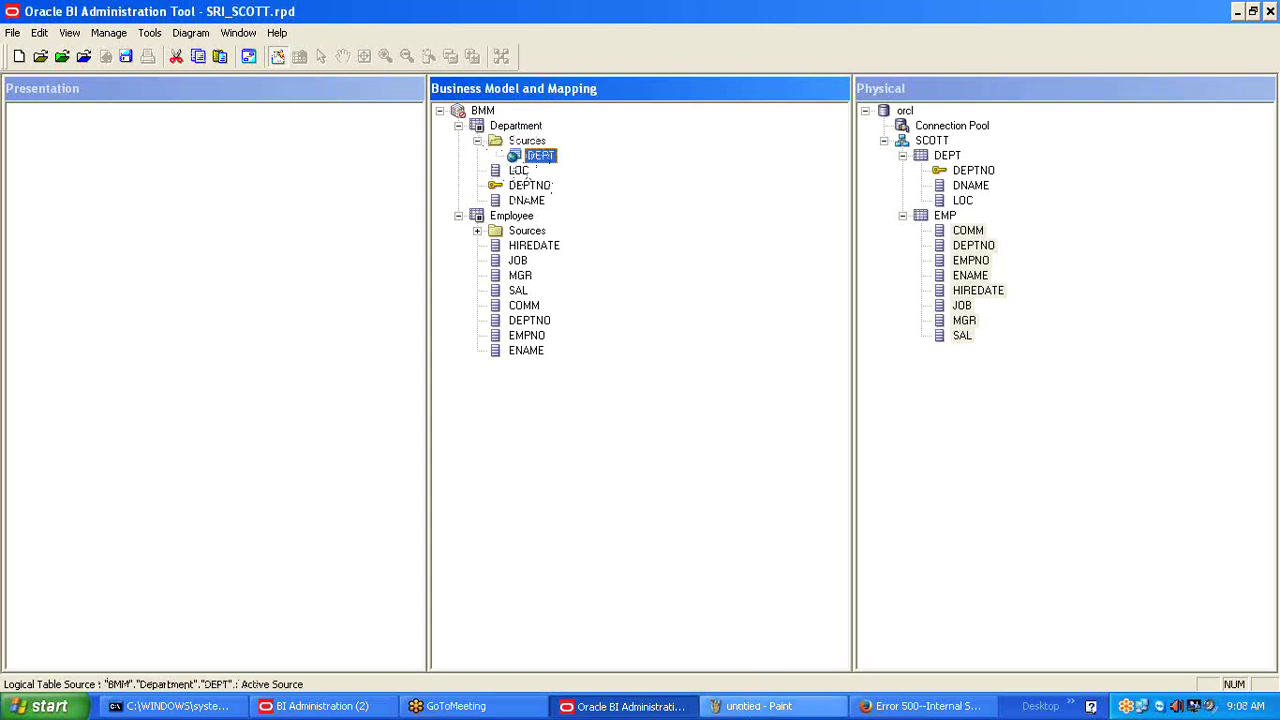
Switch to Paint and add the note "LTS: logical table source" below the DEPTNO join expression.
{"action": "left_click", "coordinate": [760, 706]}
{"action": "left_click", "coordinate": [701, 445]}
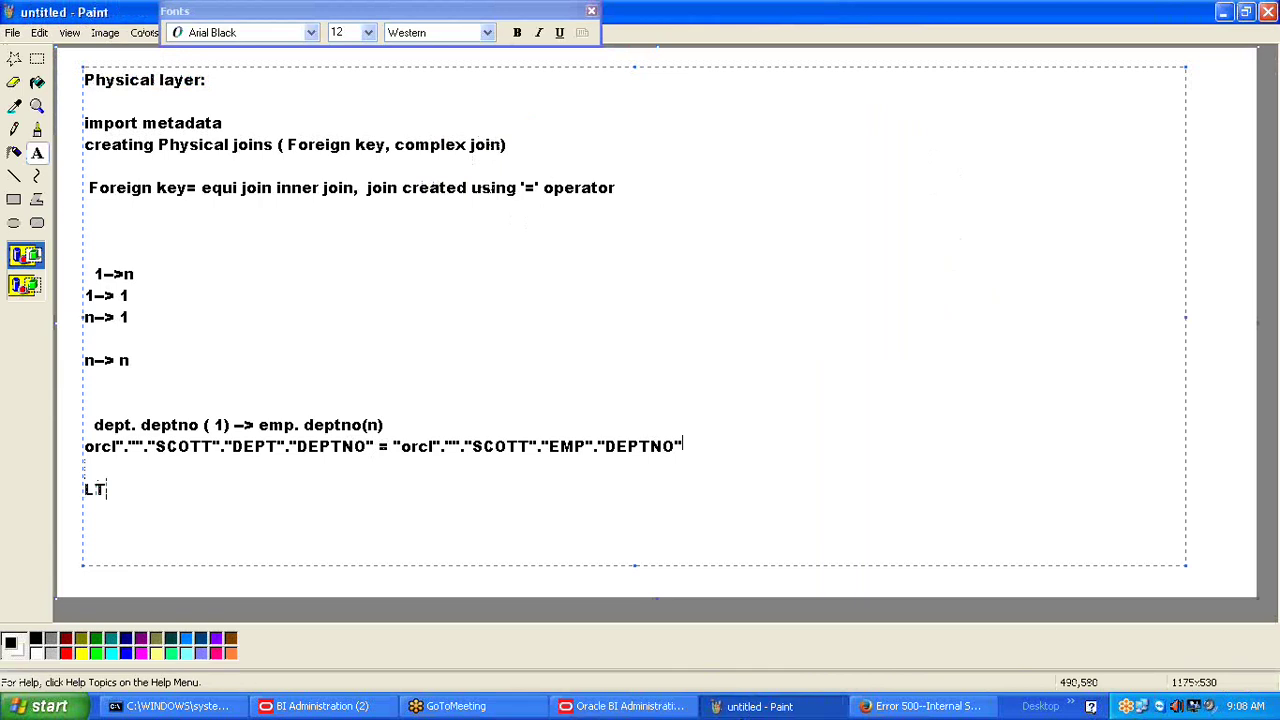
{"action": "type", "text": "LTS: logical tab"}
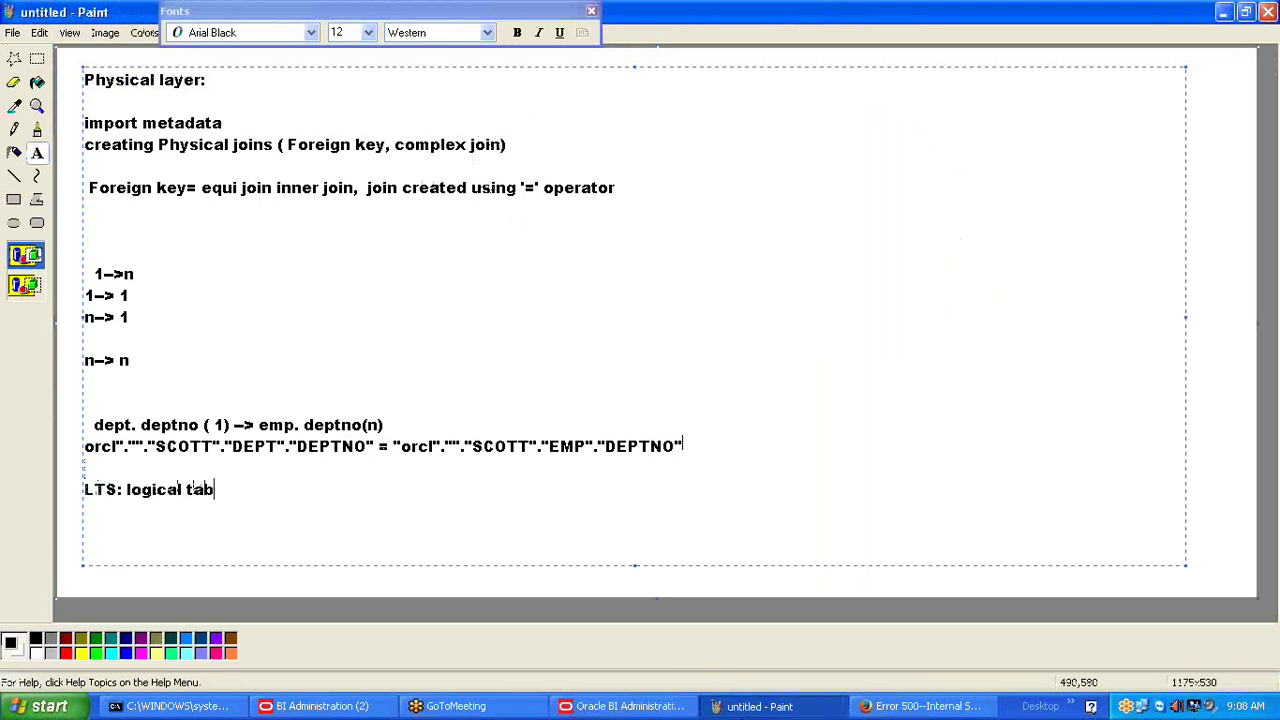
{"action": "type", "text": "lesource"}
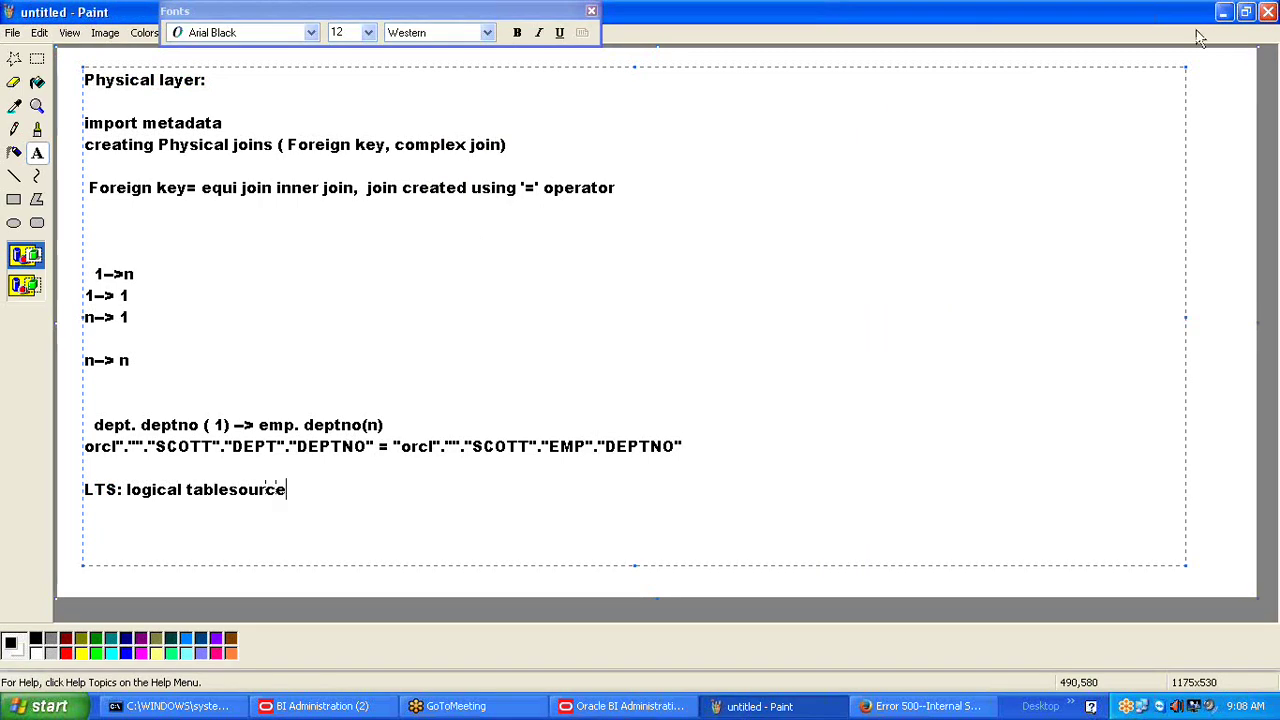
{"action": "left_click", "coordinate": [231, 489]}
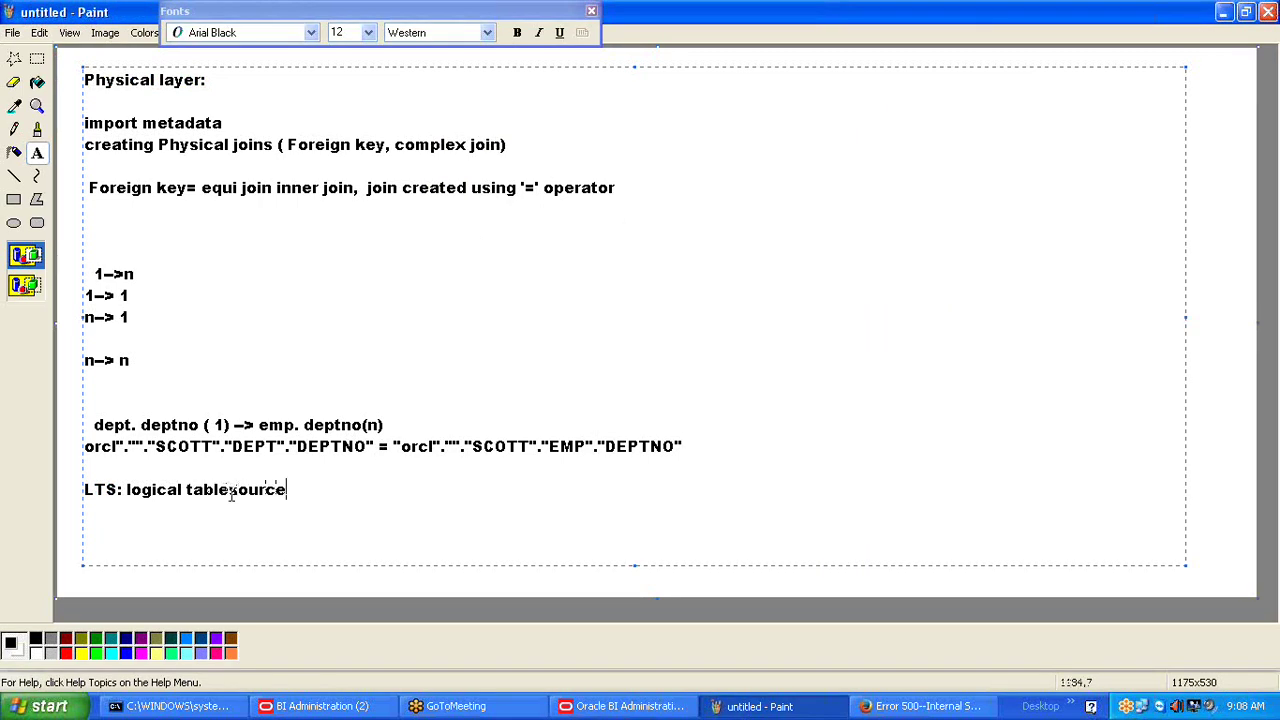
{"action": "type", "text": "nn"}
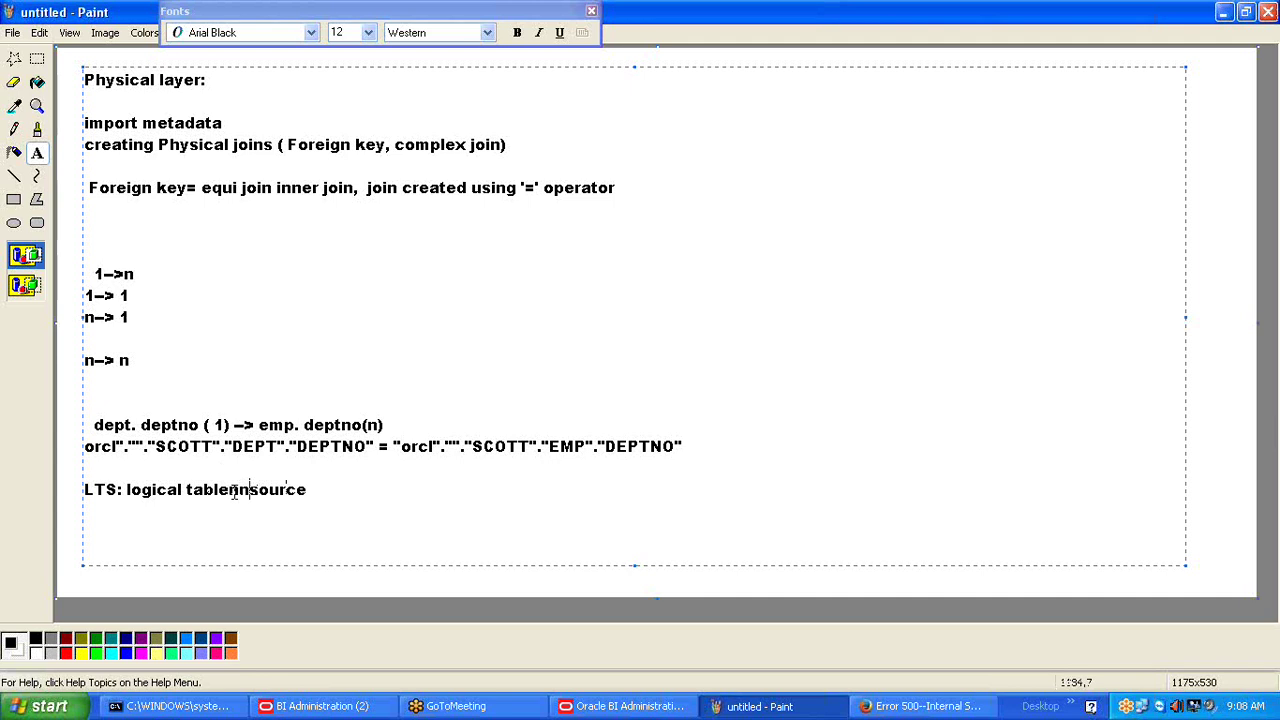
{"action": "key", "text": "BackSpace"}
{"action": "key", "text": "BackSpace"}
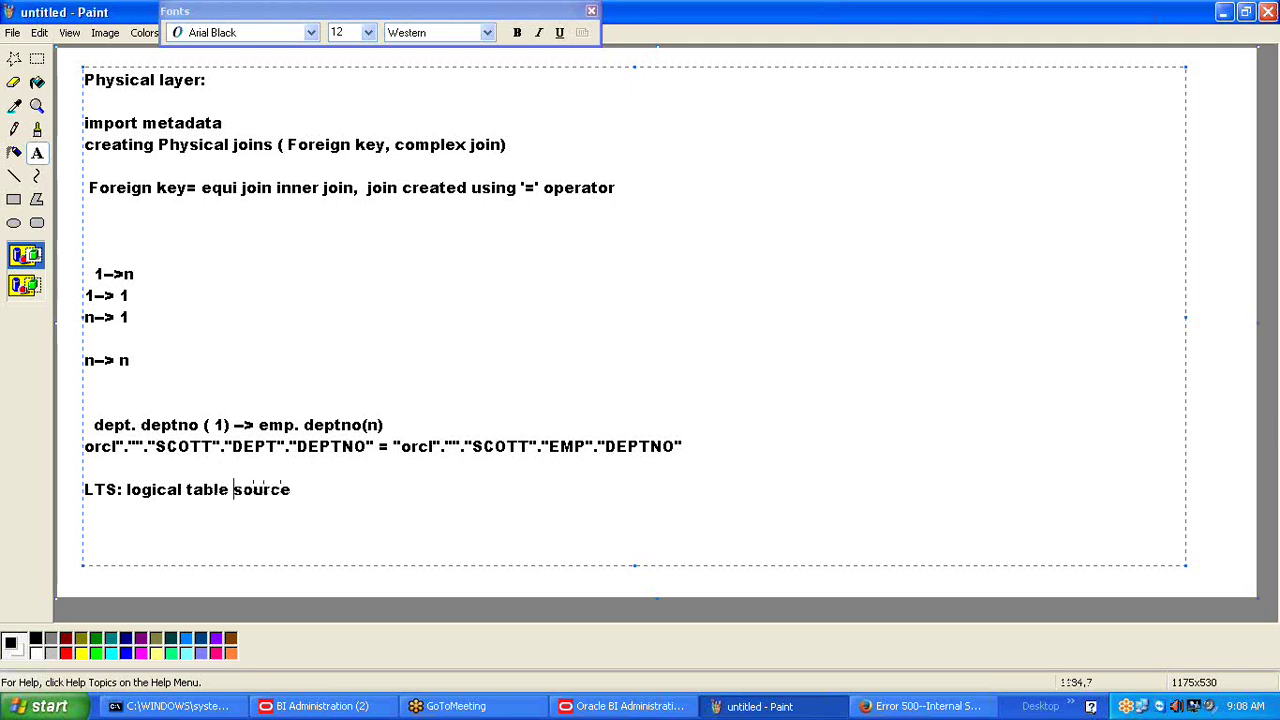
{"action": "left_click_drag", "start_coordinate": [243, 489], "coordinate": [297, 485]}
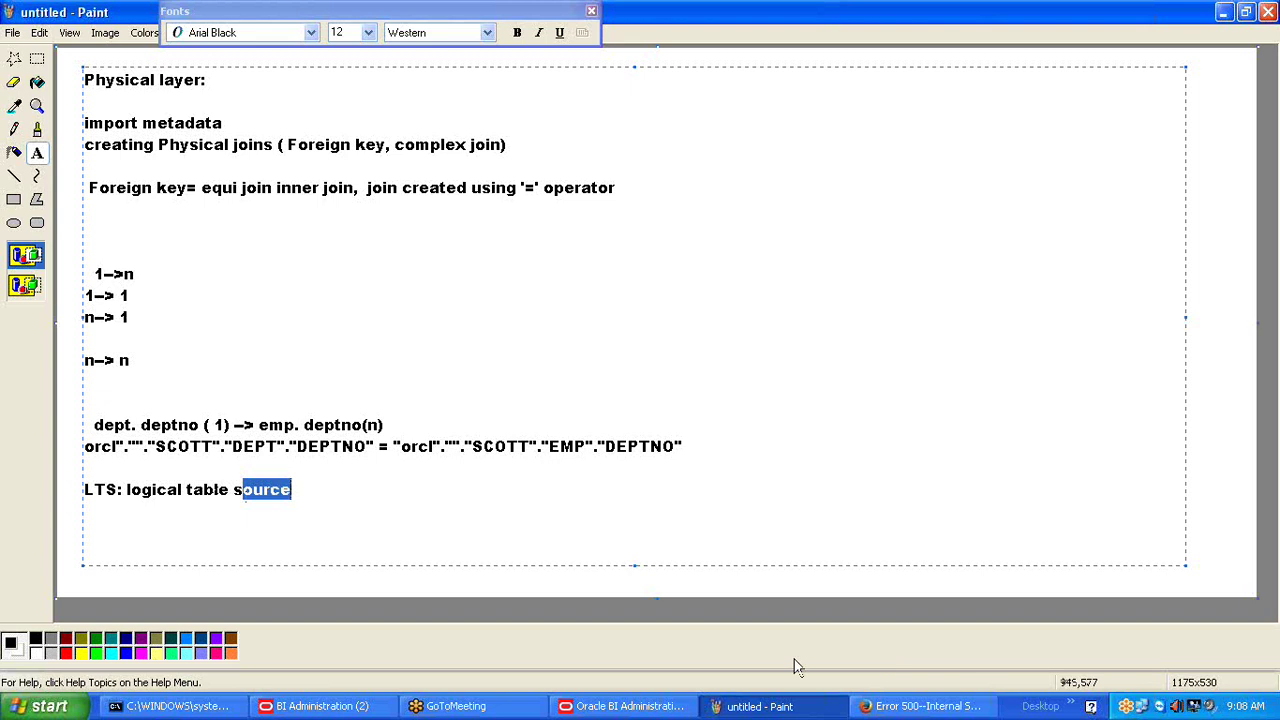
Switch back to Oracle BI Administration Tool and compare the Department table's DEPT source with the physical DEPT table.
{"action": "left_click", "coordinate": [622, 706]}
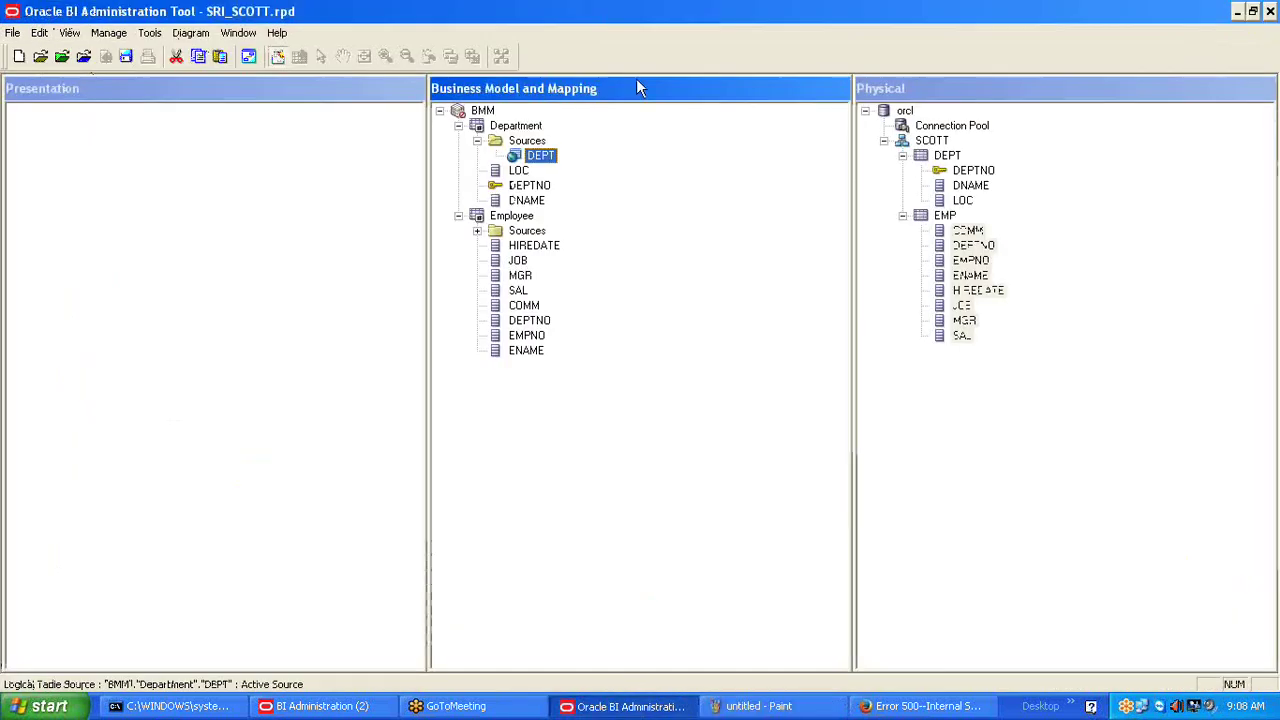
{"action": "left_click", "coordinate": [522, 127]}
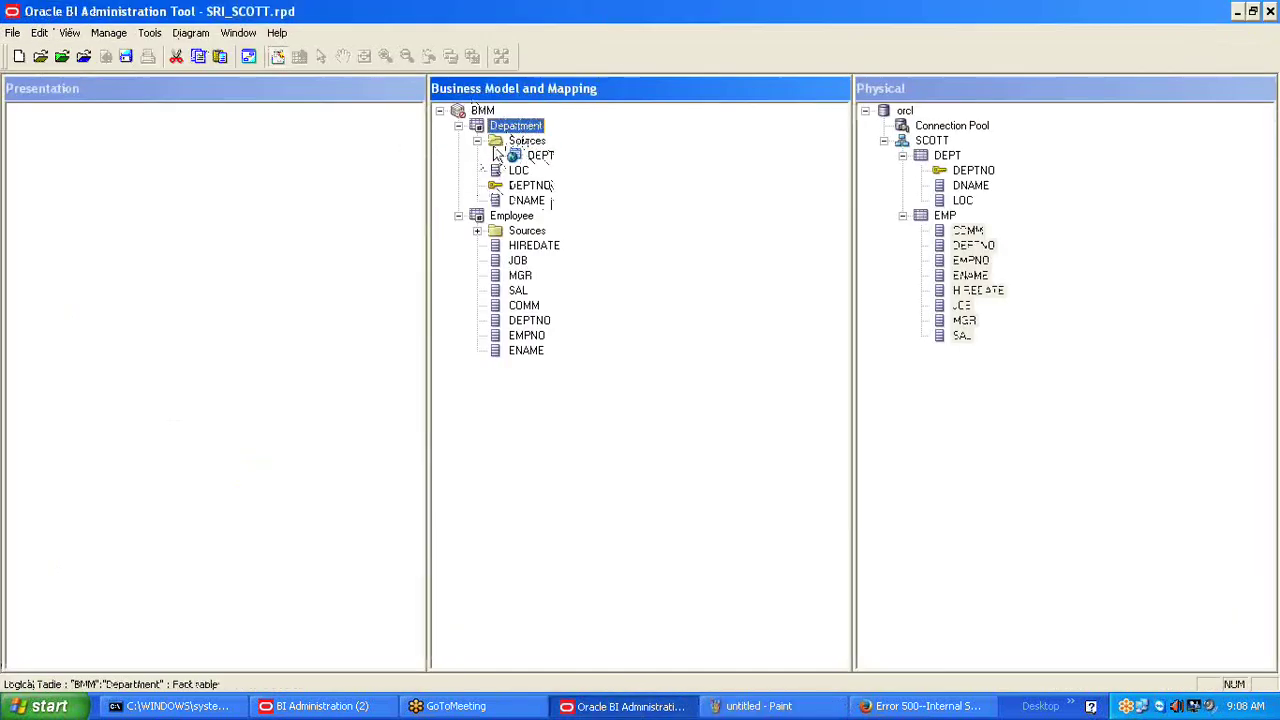
{"action": "left_click", "coordinate": [538, 157]}
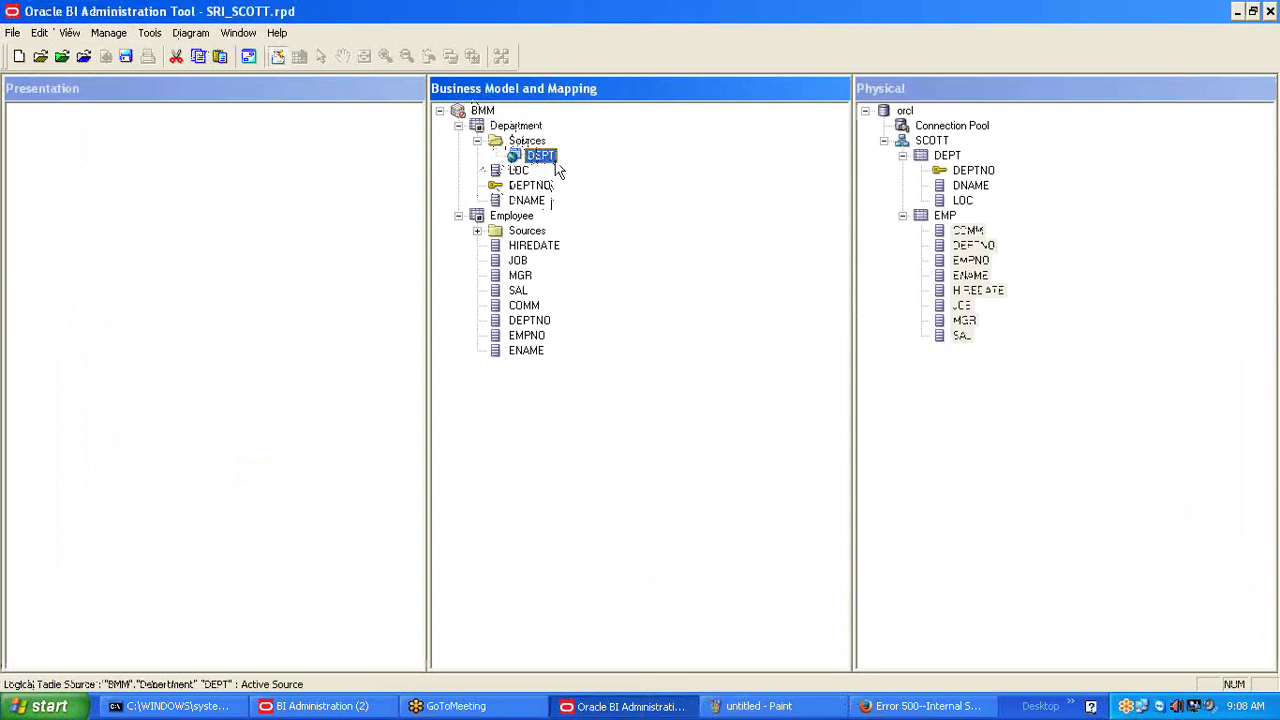
{"action": "left_click", "coordinate": [516, 127]}
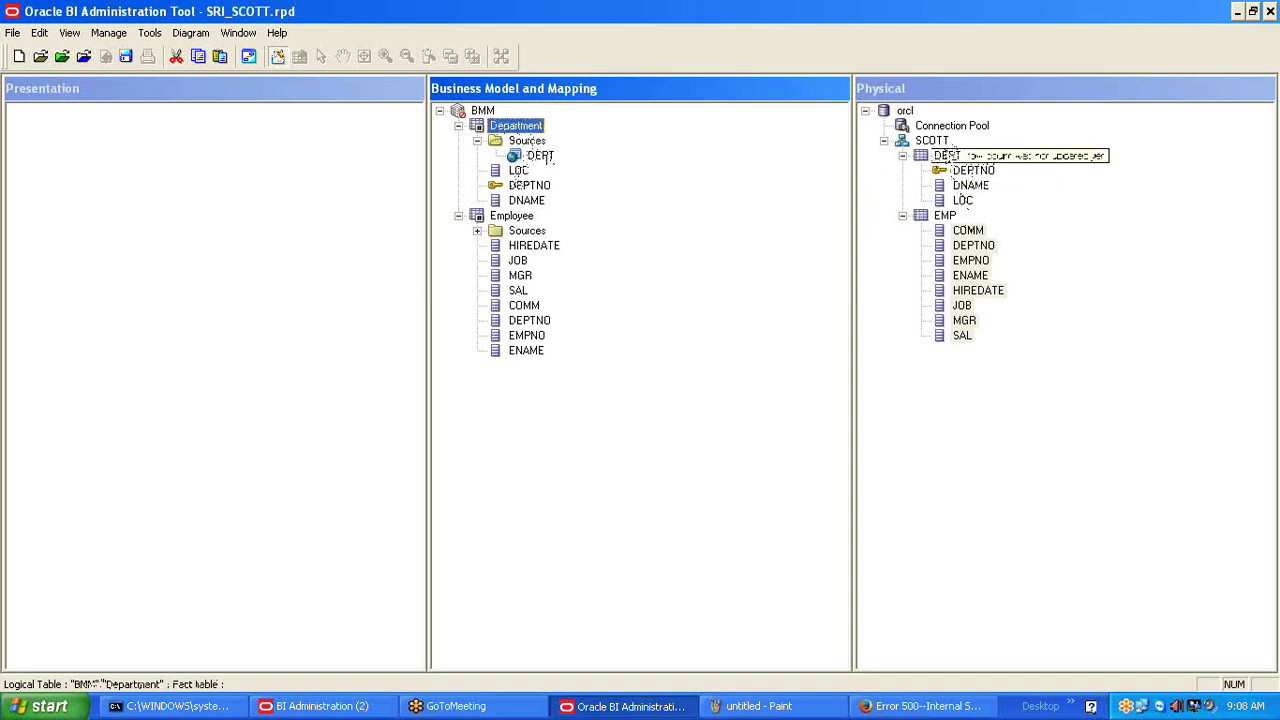
{"action": "left_click", "coordinate": [948, 157]}
{"action": "left_click", "coordinate": [540, 156]}
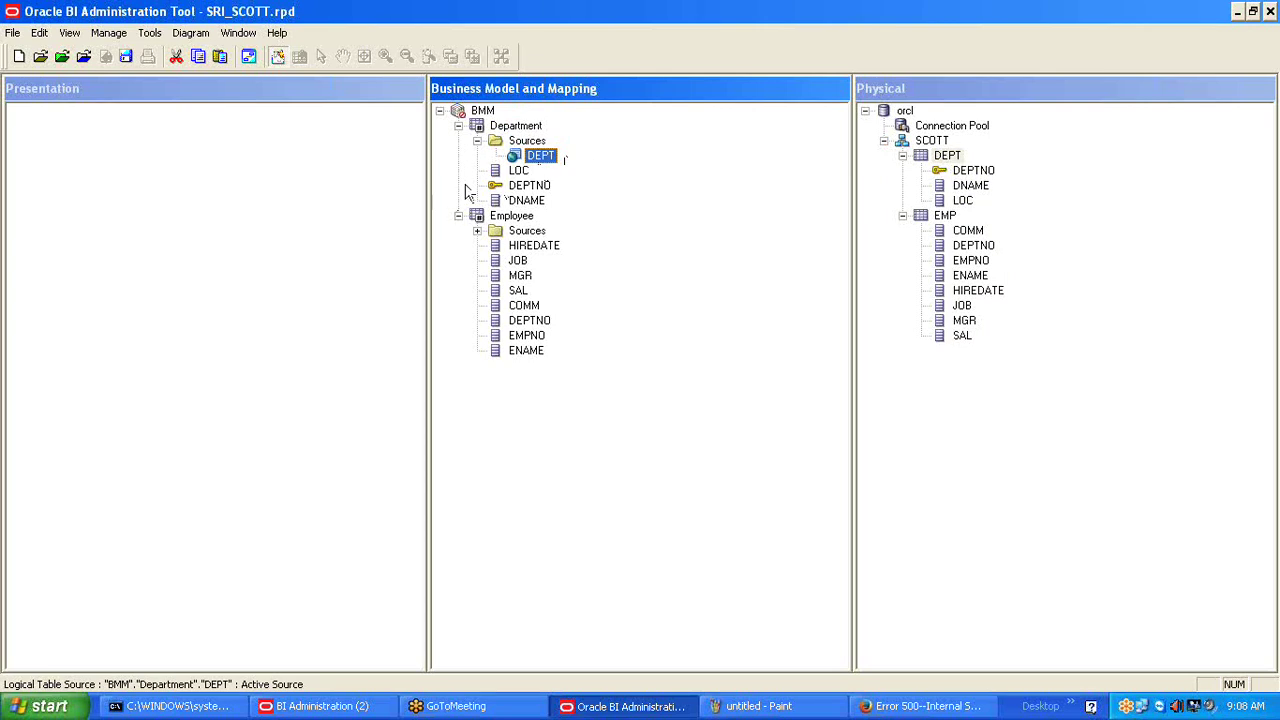
Rename the DEPT logical table source of the Department table as DEPT_LTS.
{"action": "right_click", "coordinate": [548, 168]}
{"action": "left_click", "coordinate": [618, 438]}
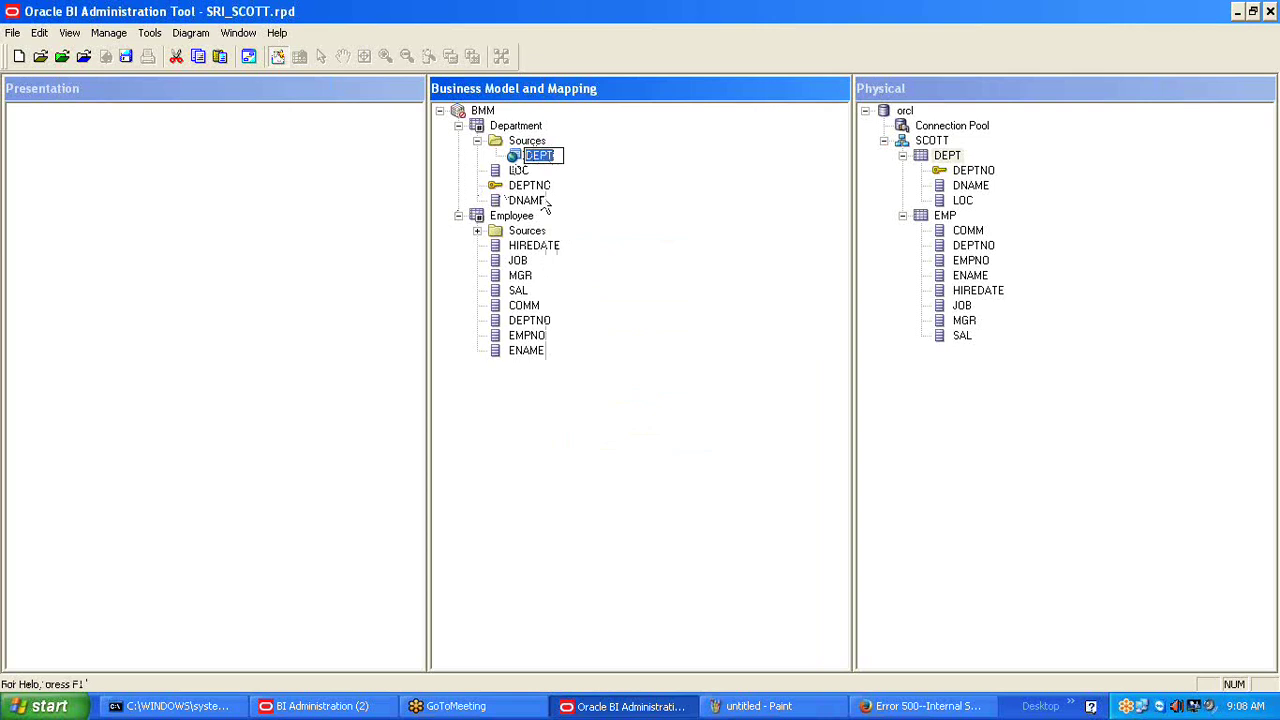
{"action": "left_click", "coordinate": [549, 156]}
{"action": "type", "text": "_LTS"}
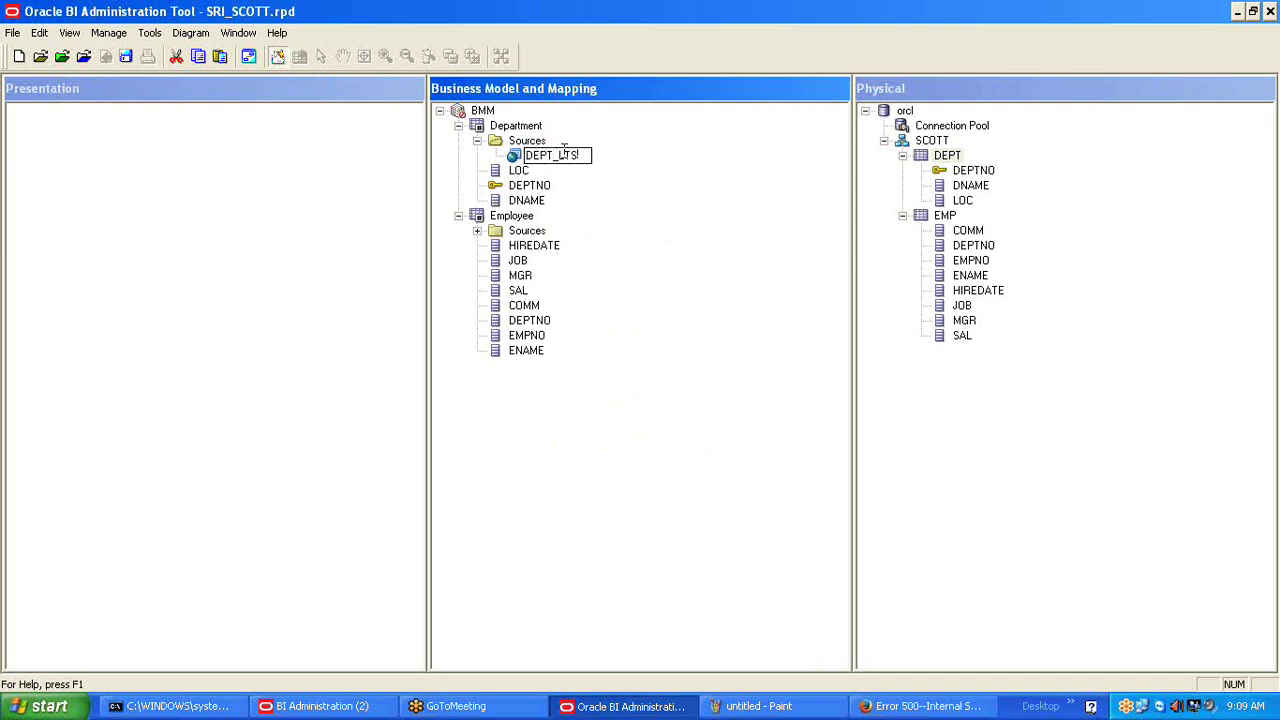
{"action": "left_click", "coordinate": [1257, 38]}
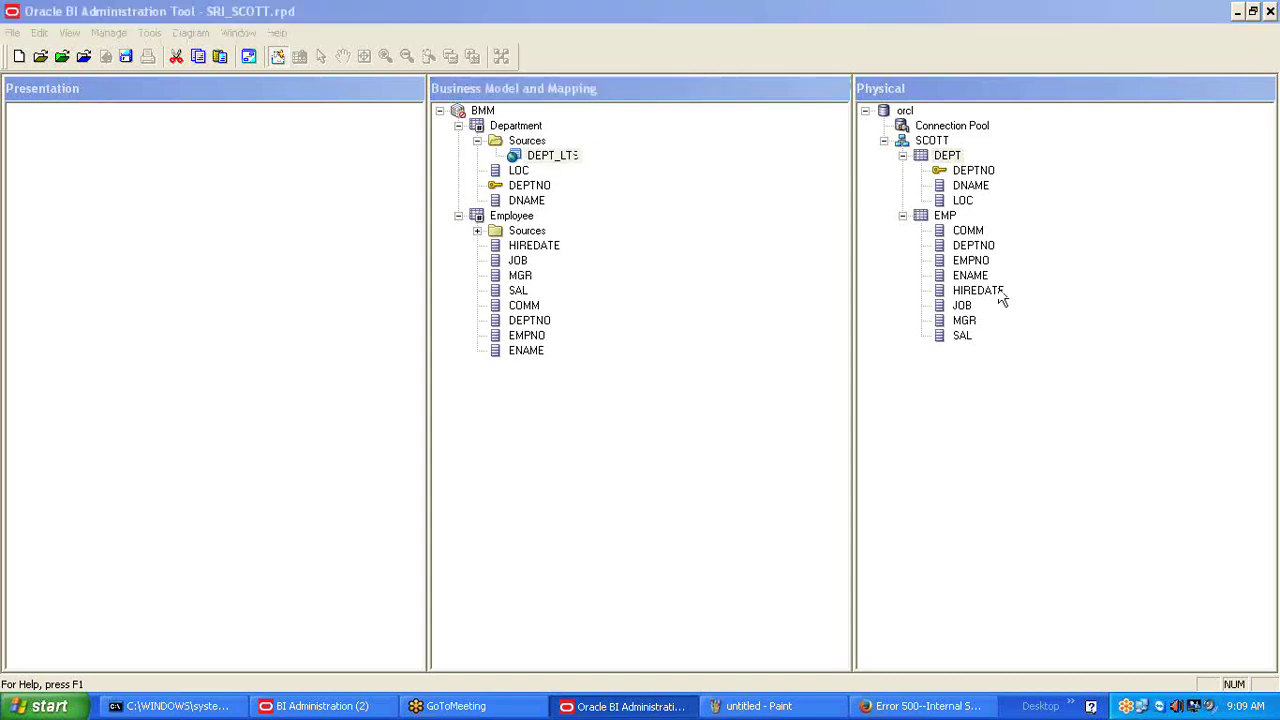
{"action": "left_click", "coordinate": [695, 340]}
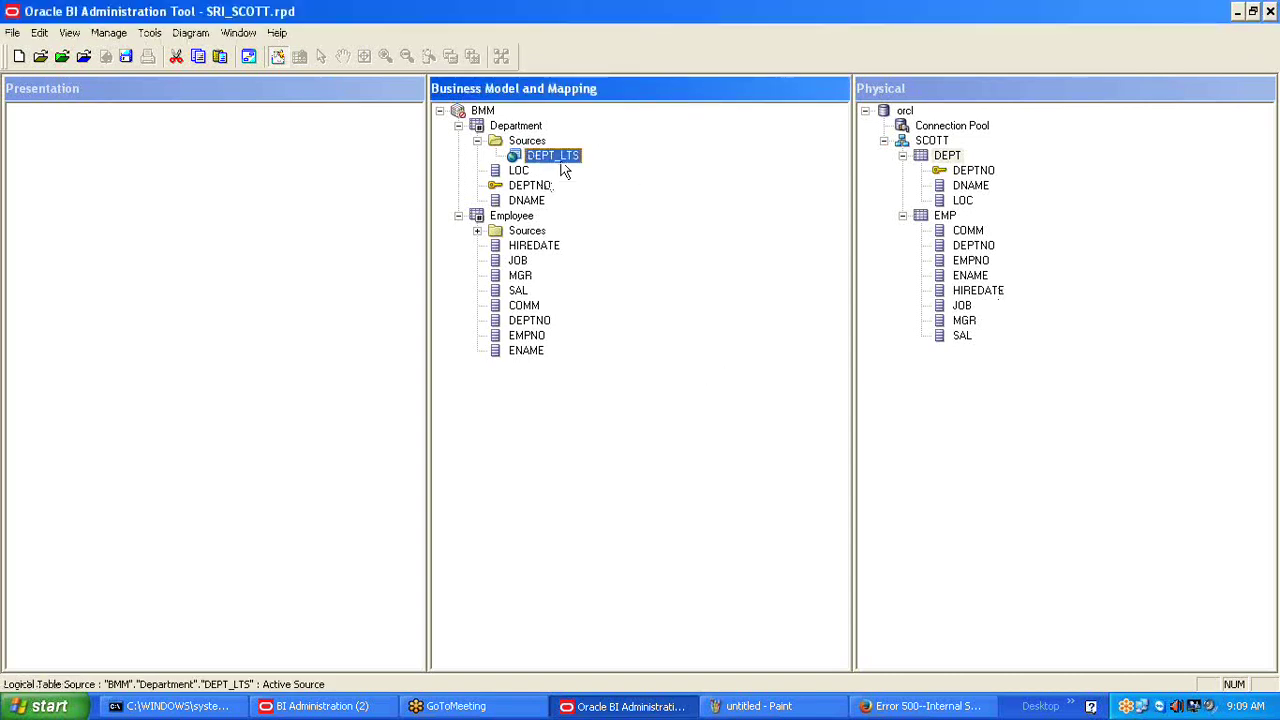
Compare the DEPT_LTS logical table source with the physical DEPT table it maps to.
{"action": "left_click_drag", "start_coordinate": [520, 171], "coordinate": [548, 157]}
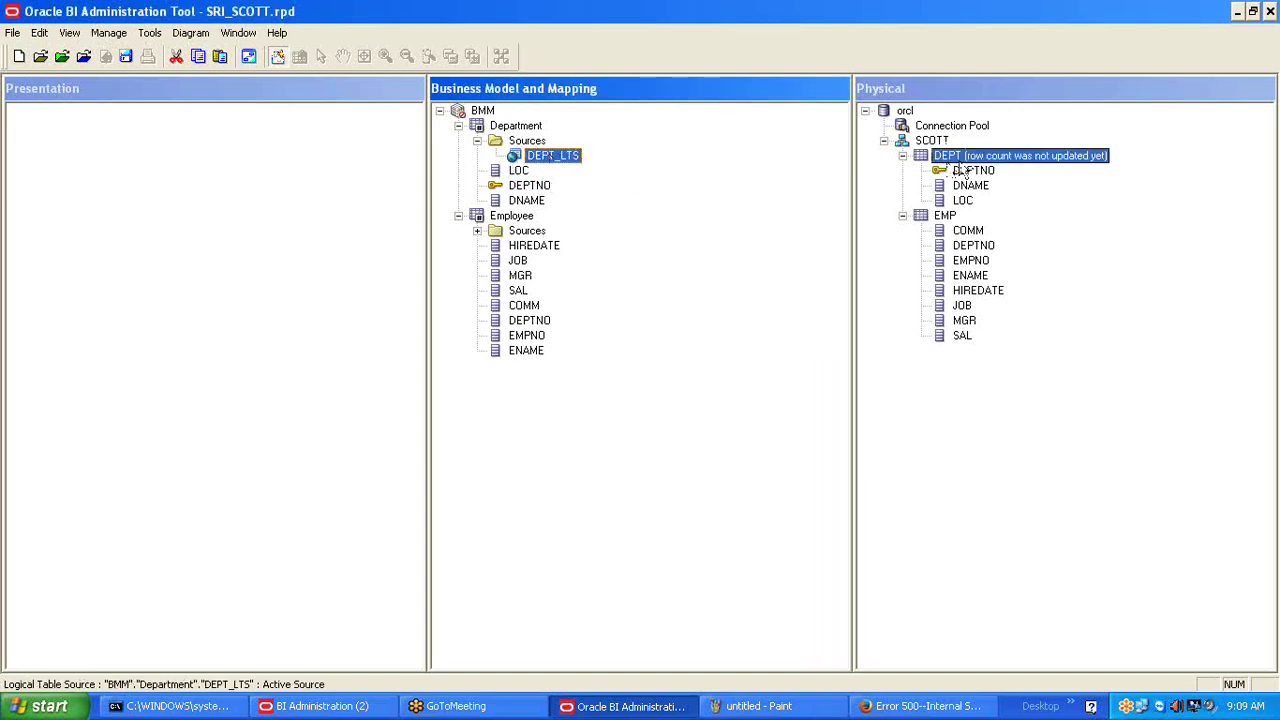
{"action": "left_click_drag", "start_coordinate": [948, 157], "coordinate": [473, 318]}
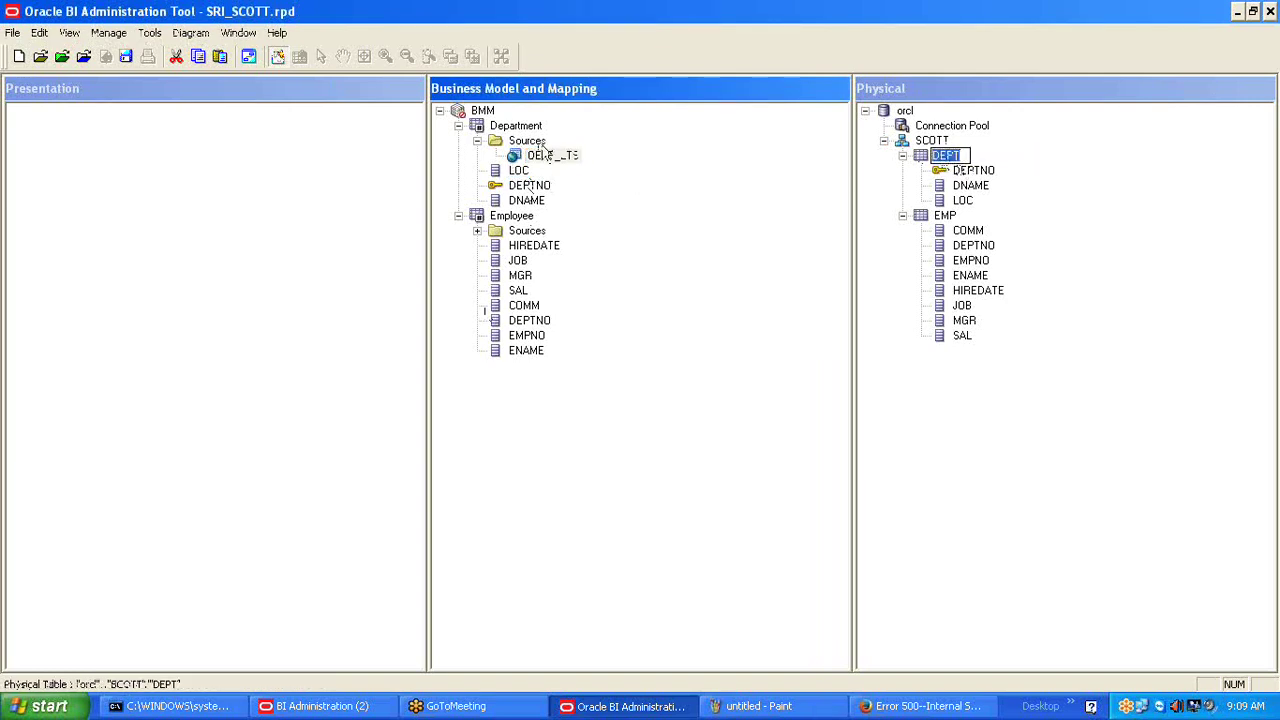
{"action": "left_click", "coordinate": [630, 210]}
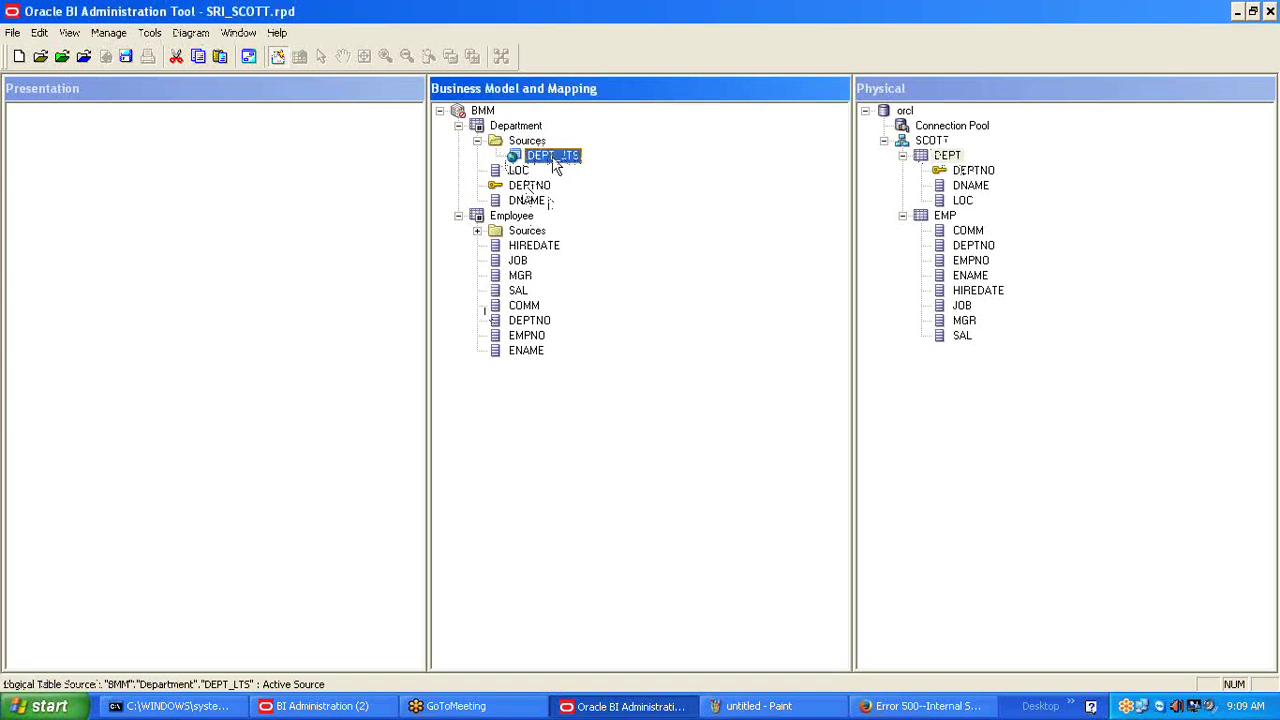
Examine which physical table the Department source DEPT_LTS maps to in its general properties, and close them without changes.
{"action": "left_click", "coordinate": [945, 158]}
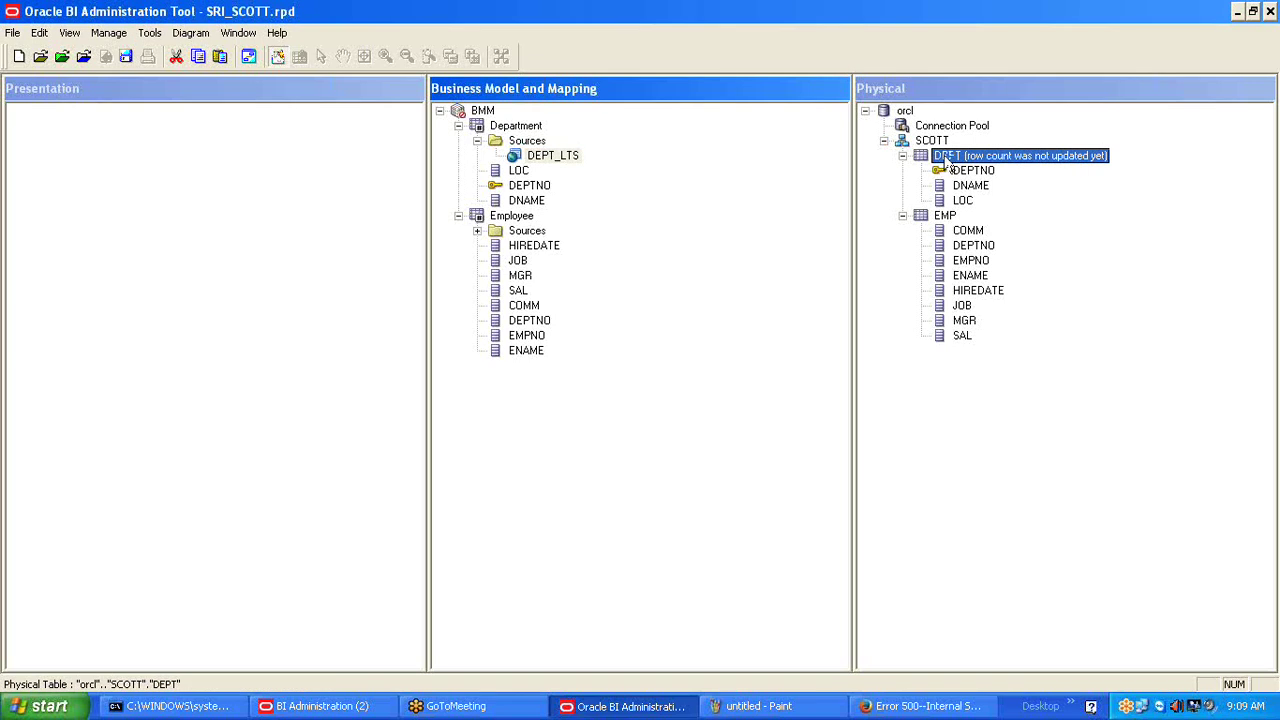
{"action": "left_click", "coordinate": [945, 216]}
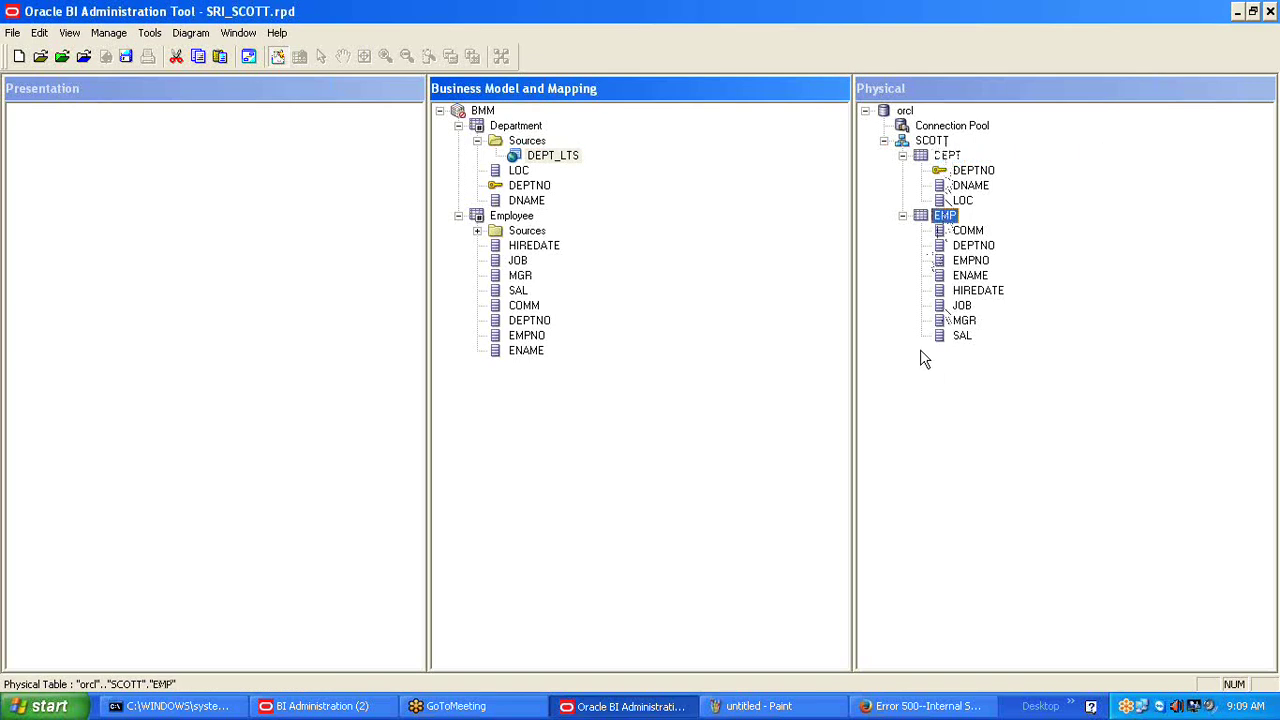
{"action": "left_click", "coordinate": [540, 158]}
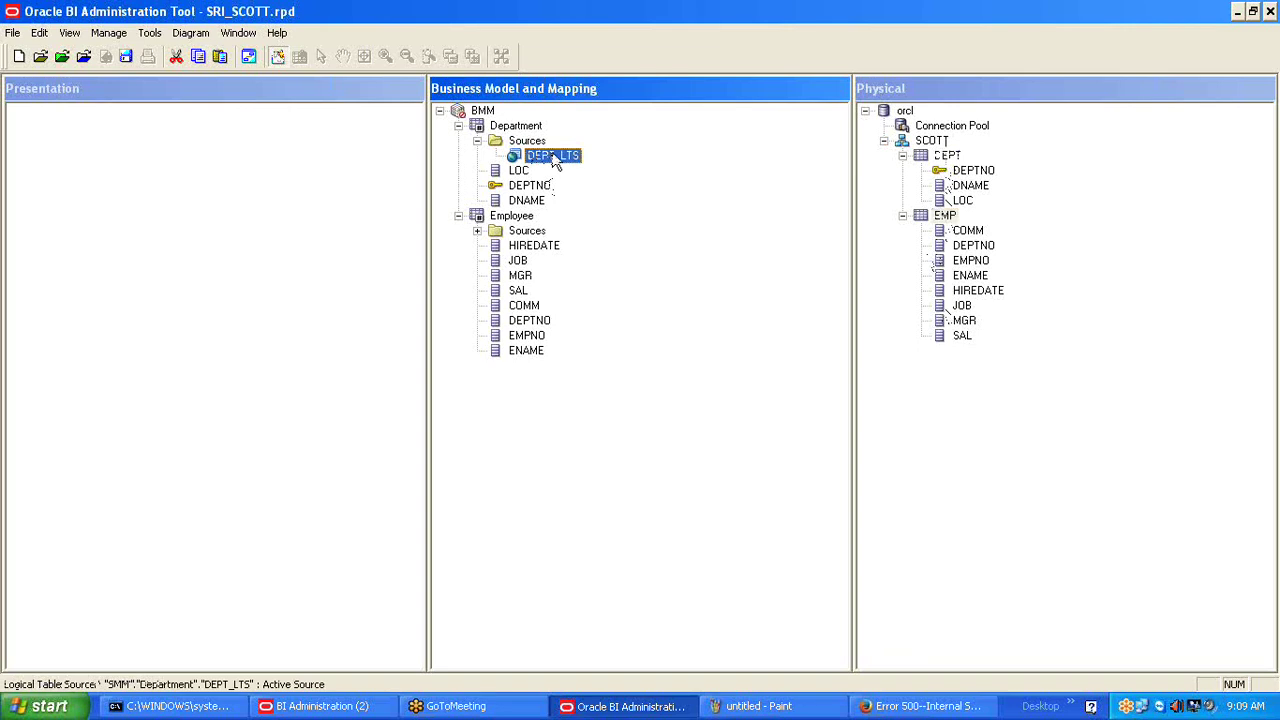
{"action": "double_click", "coordinate": [553, 158]}
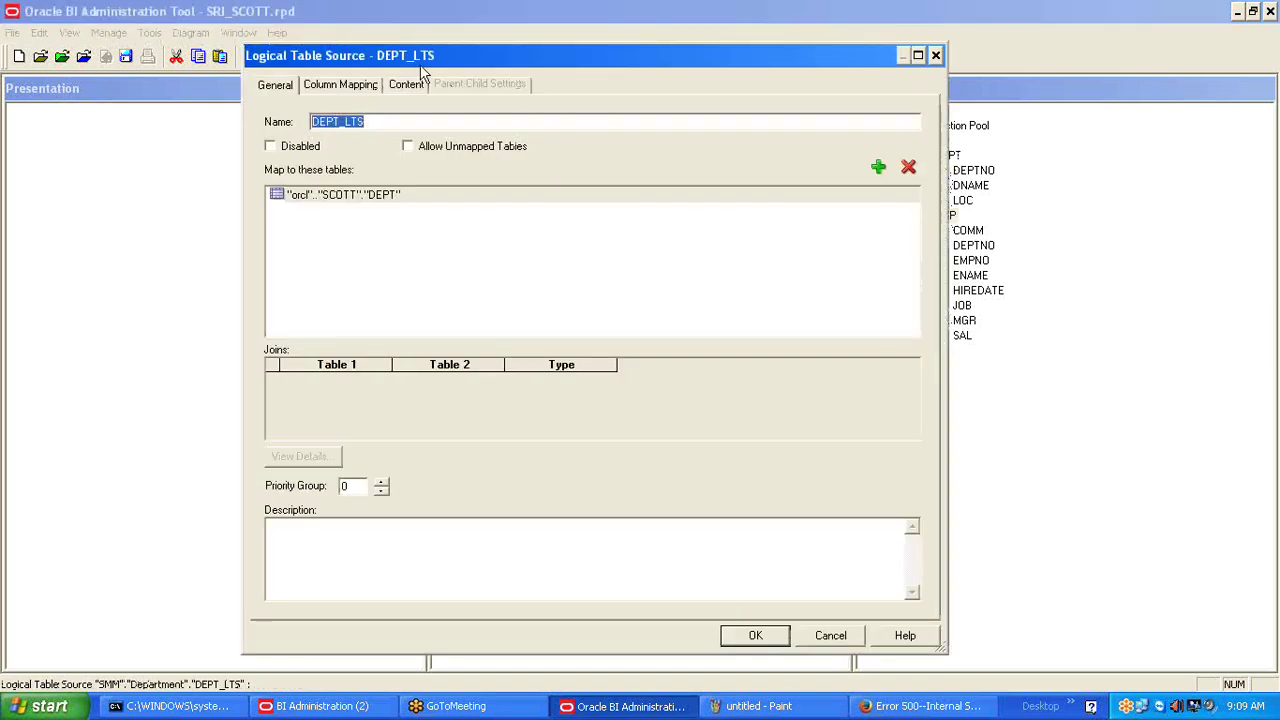
{"action": "left_click_drag", "start_coordinate": [524, 58], "coordinate": [599, 192]}
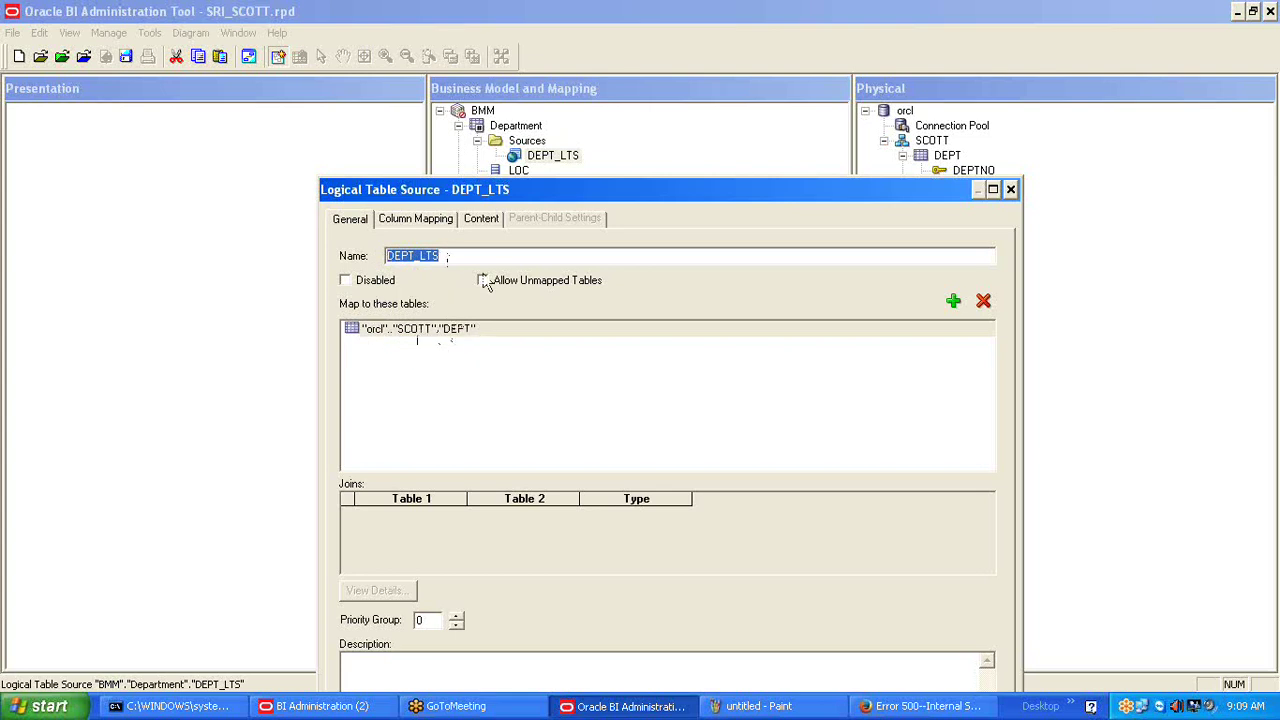
{"action": "left_click_drag", "start_coordinate": [462, 256], "coordinate": [378, 258]}
{"action": "left_click_drag", "start_coordinate": [677, 195], "coordinate": [504, 90]}
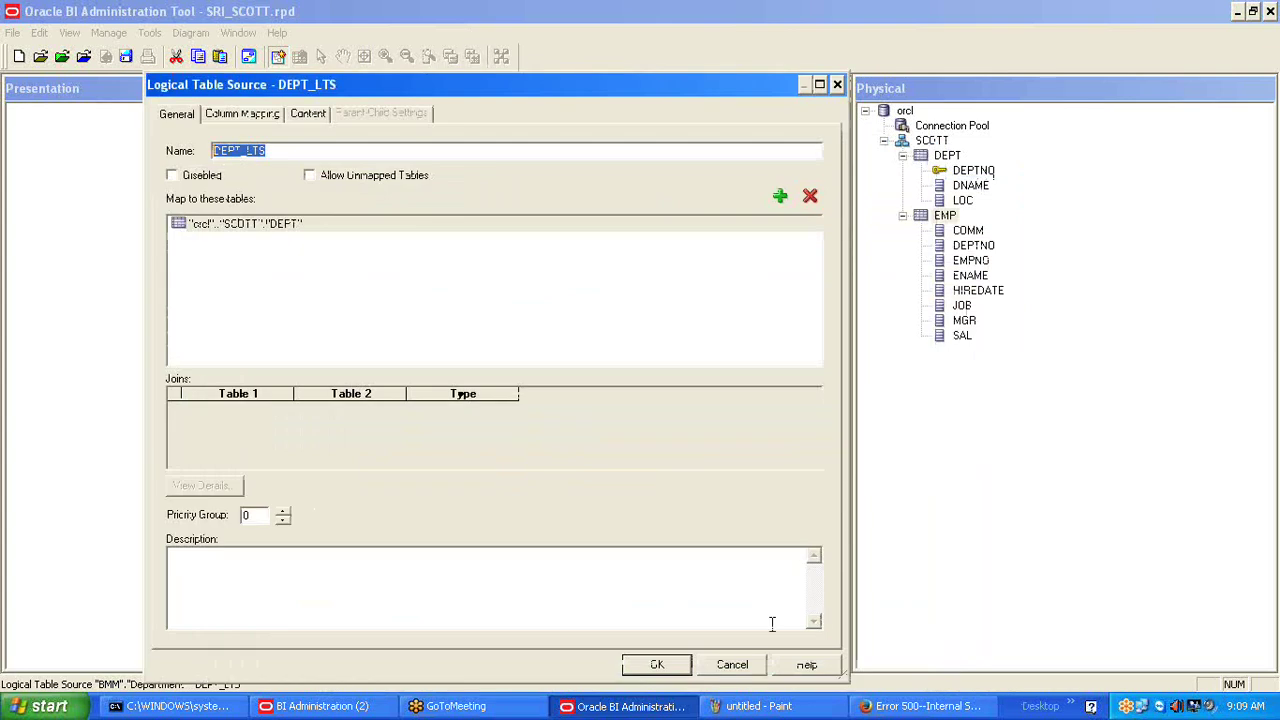
{"action": "left_click", "coordinate": [744, 666]}
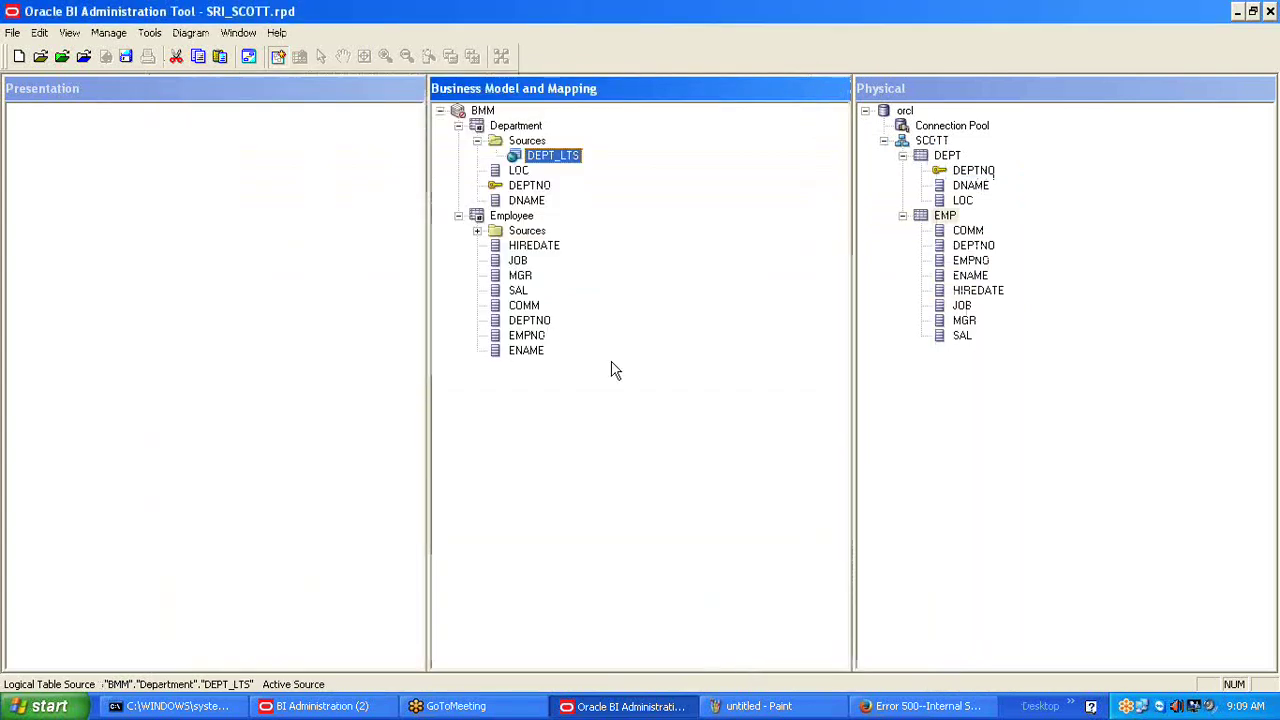
Compare the Department logical columns LOC, DEPTNO and DNAME with the physical DEPT table.
{"action": "left_click", "coordinate": [520, 172]}
{"action": "left_click", "coordinate": [524, 186]}
{"action": "left_click", "coordinate": [527, 201]}
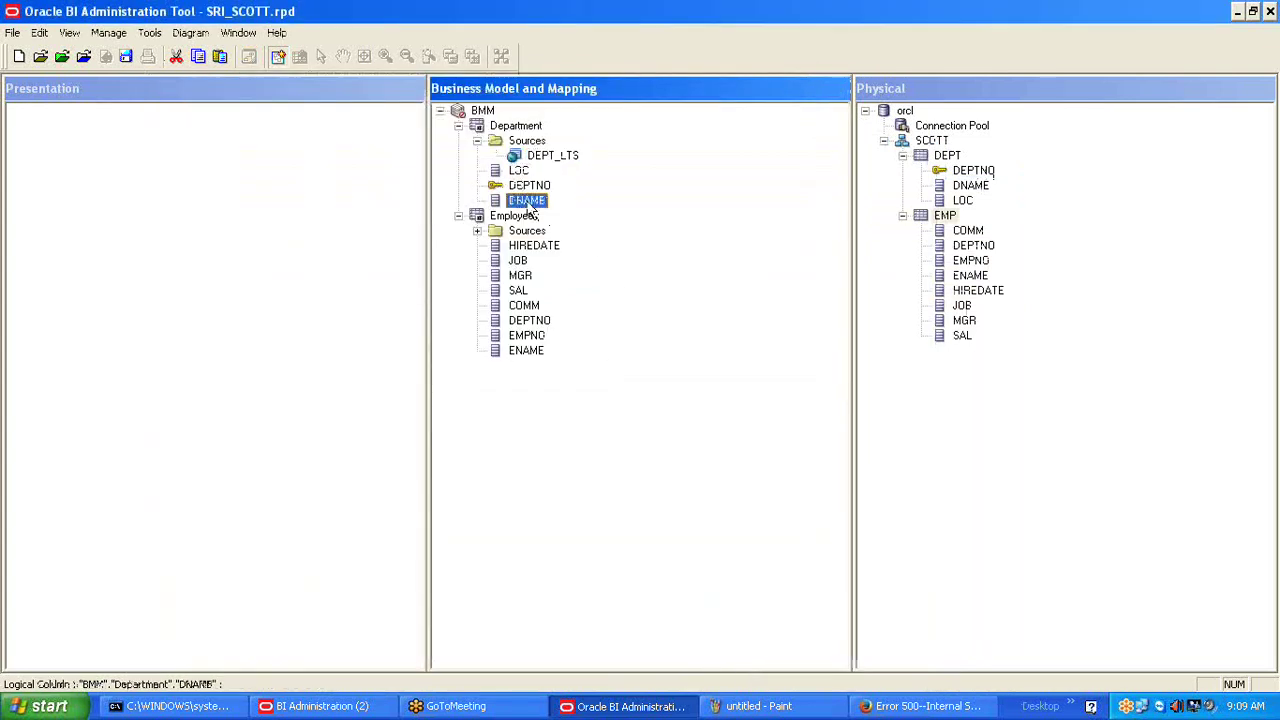
{"action": "mouse_move", "coordinate": [529, 207]}
{"action": "left_mouse_down"}
{"action": "mouse_move", "coordinate": [540, 190]}
{"action": "mouse_move", "coordinate": [518, 171]}
{"action": "left_mouse_up"}
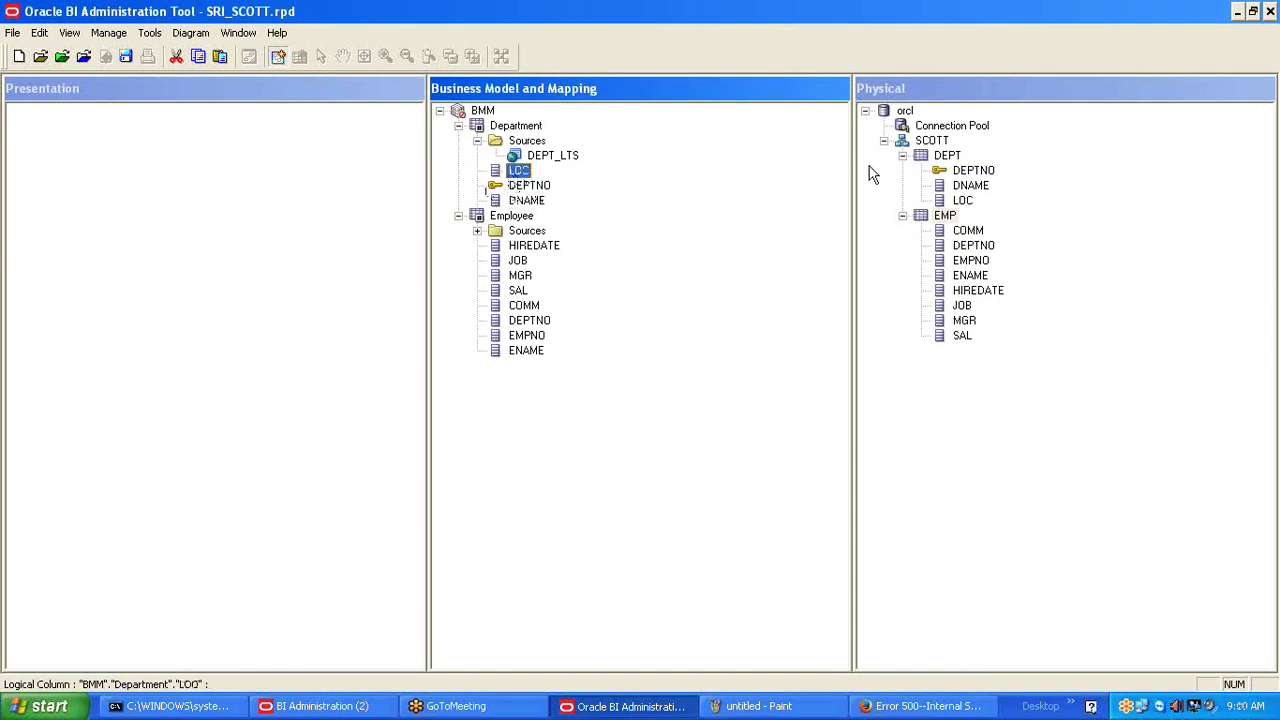
{"action": "left_click", "coordinate": [945, 158]}
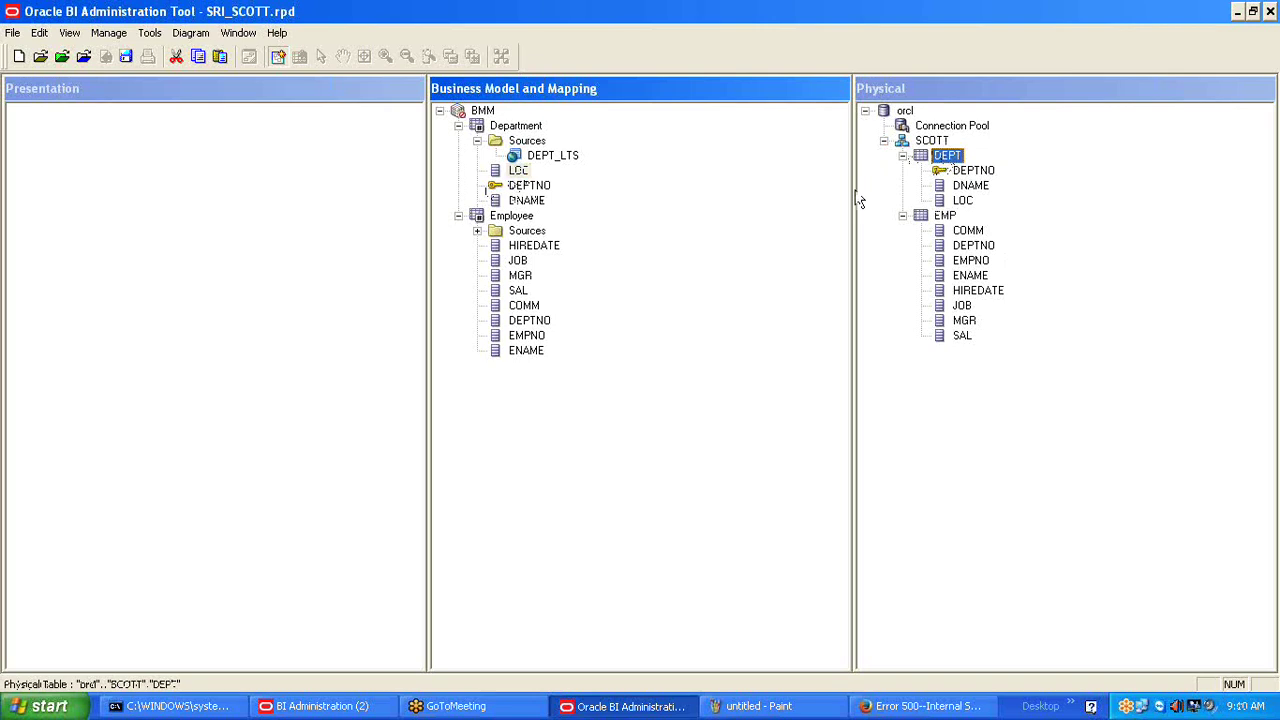
{"action": "left_click", "coordinate": [527, 200]}
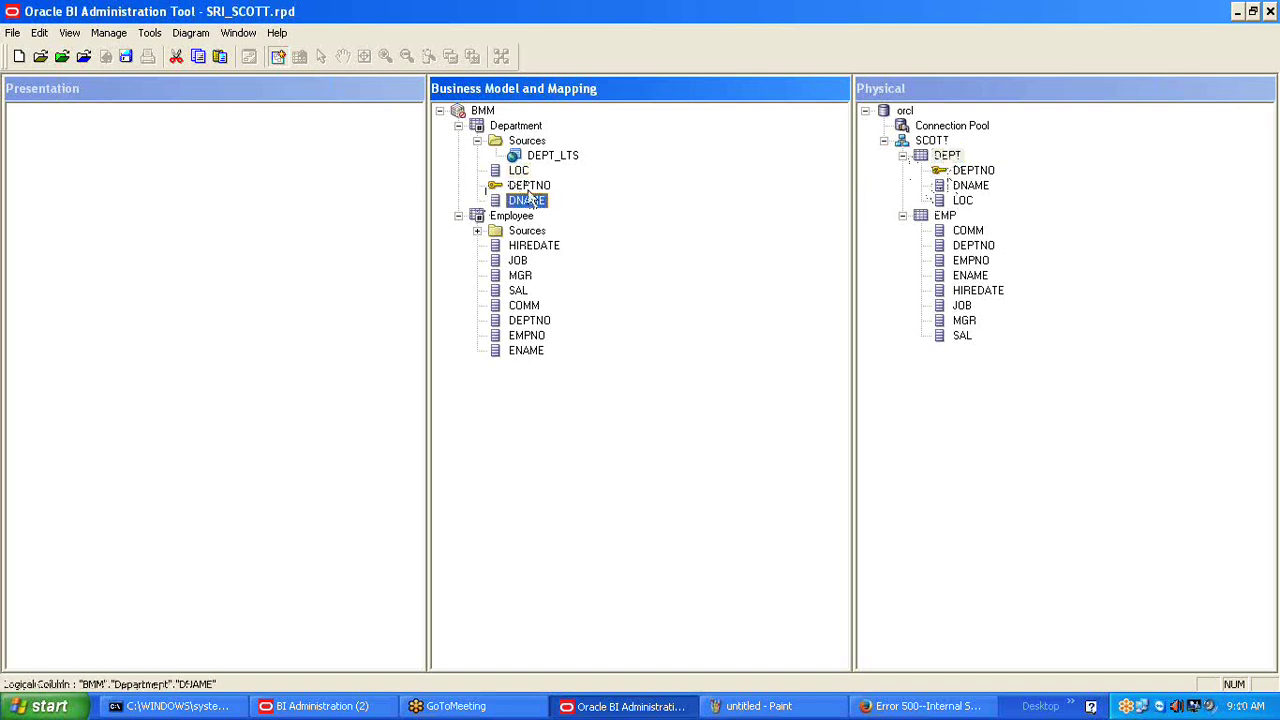
{"action": "left_click", "coordinate": [527, 188]}
{"action": "left_click", "coordinate": [520, 172]}
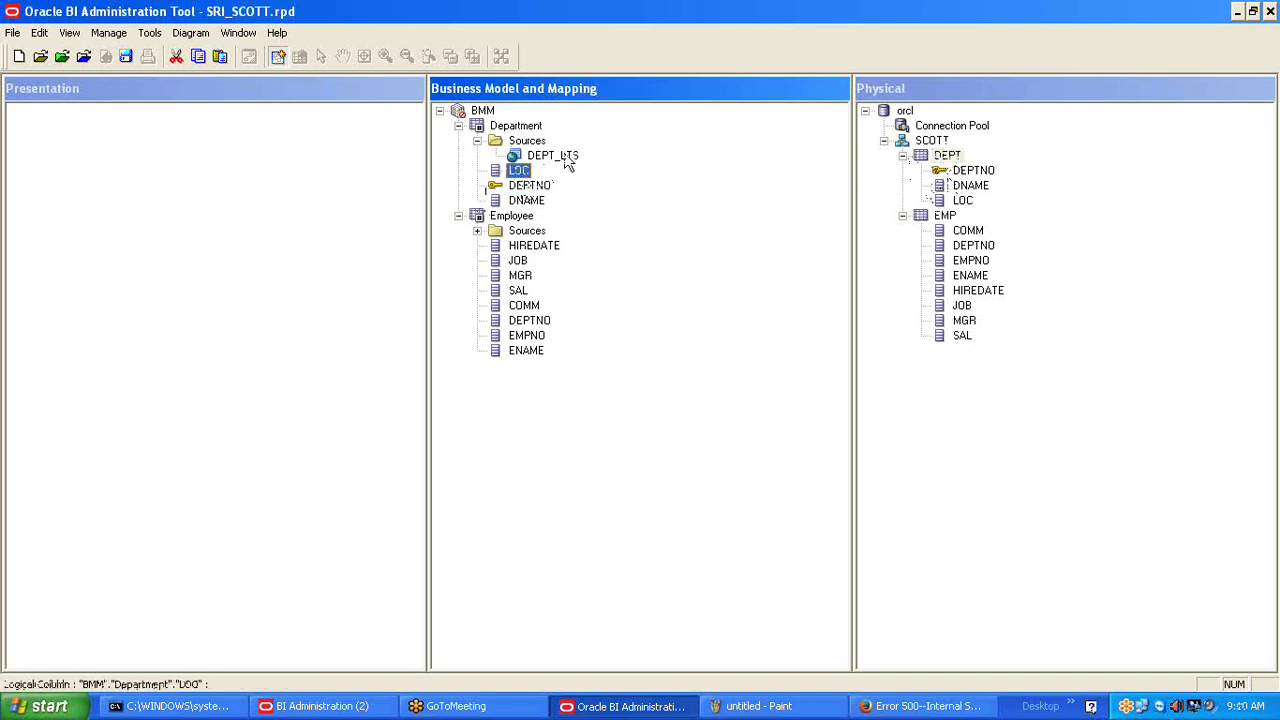
Show the column mapping of DEPT_LTS alongside the Department and DEPT column trees.
{"action": "left_click", "coordinate": [541, 158]}
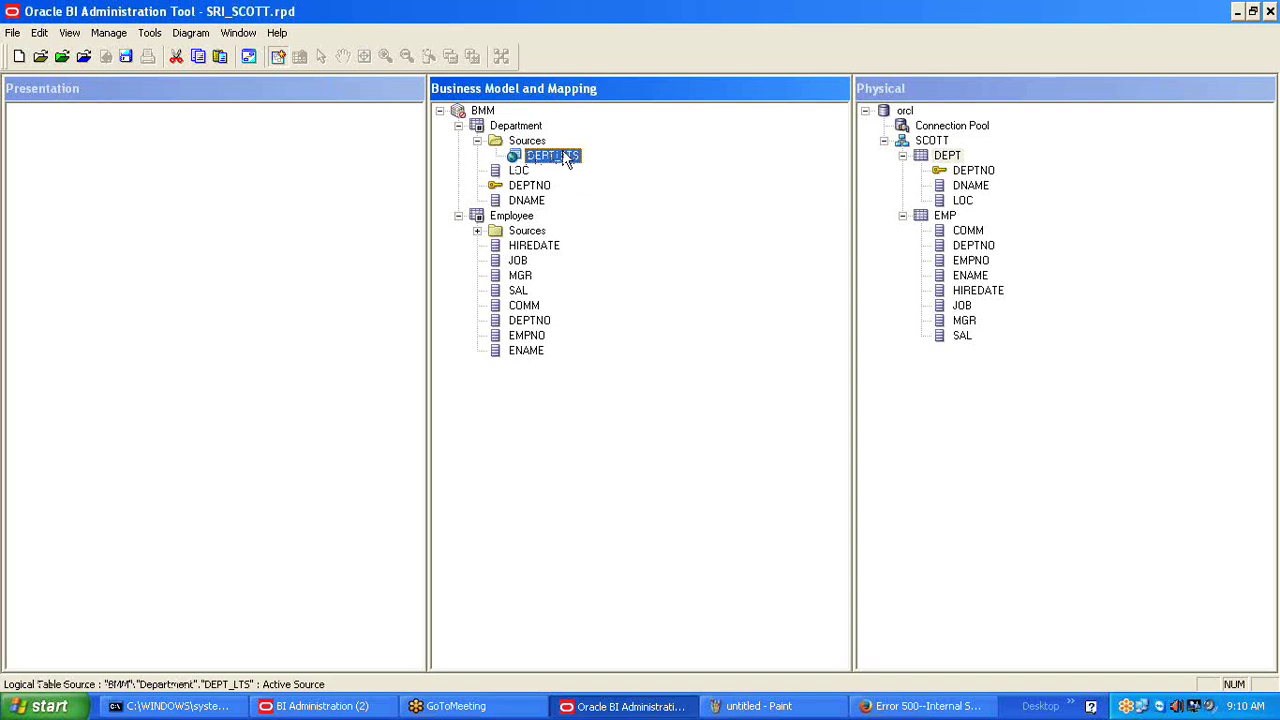
{"action": "double_click", "coordinate": [564, 157]}
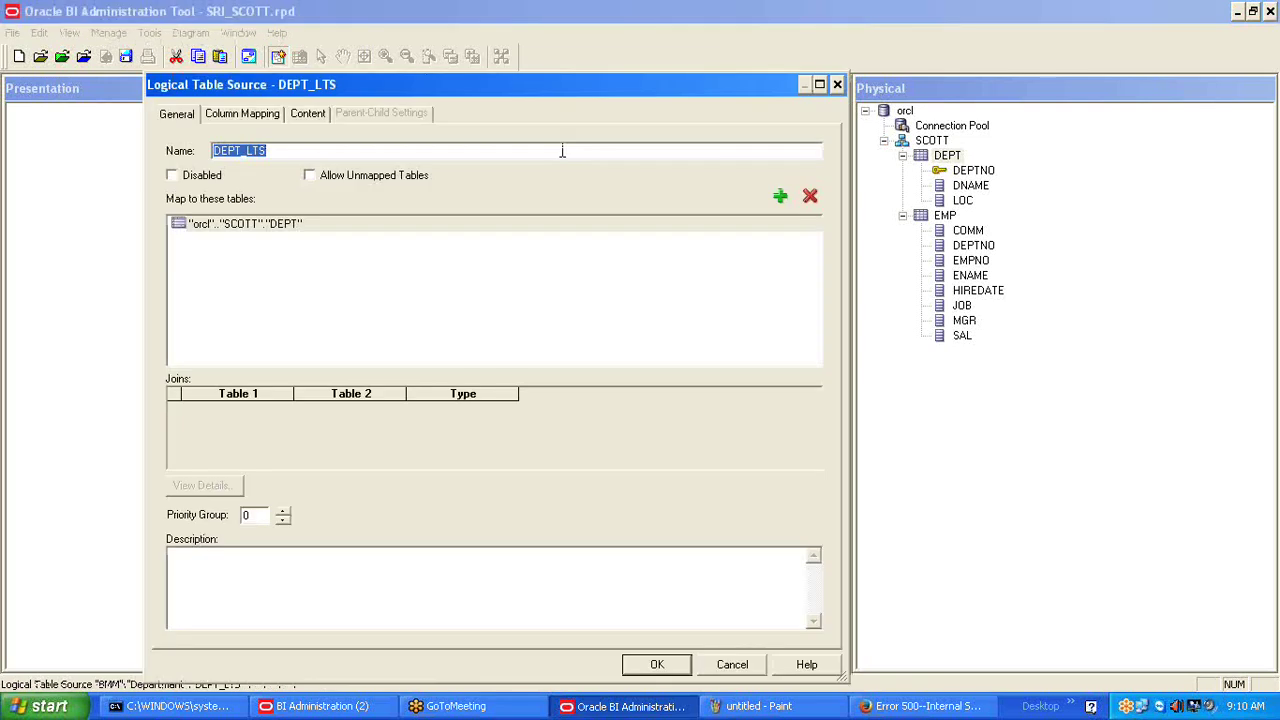
{"action": "left_click", "coordinate": [266, 114]}
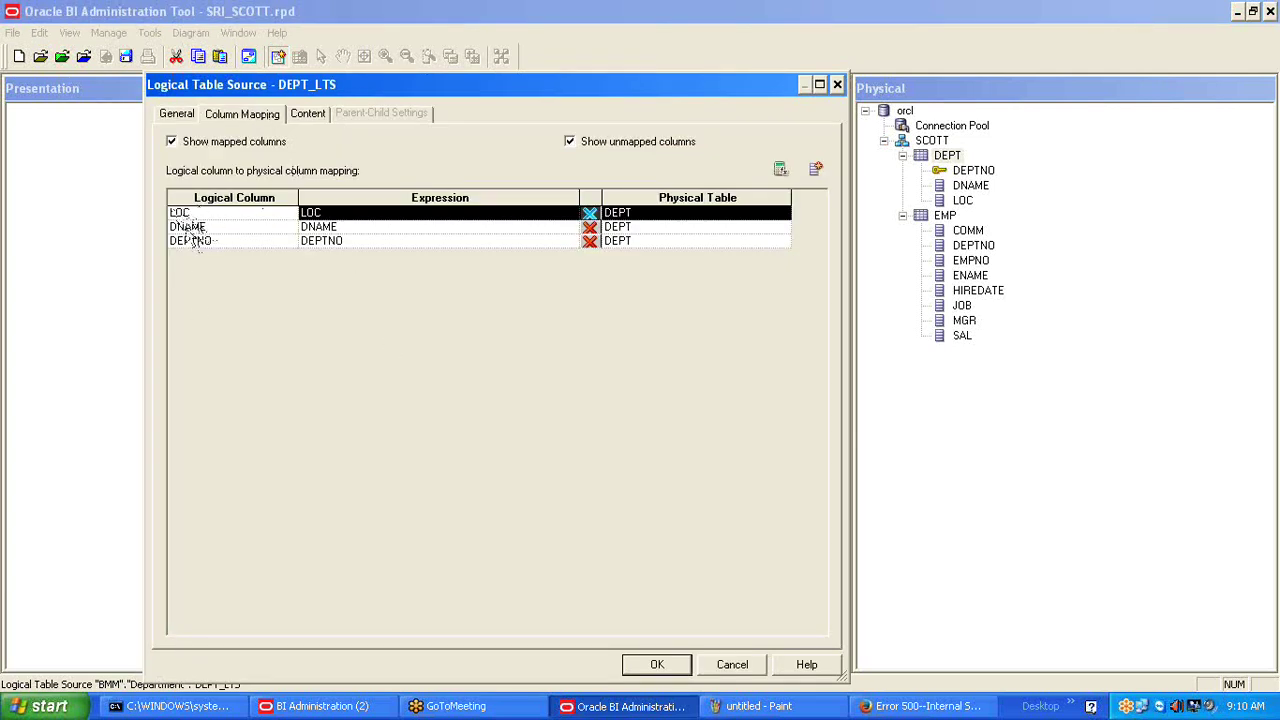
{"action": "left_click_drag", "start_coordinate": [522, 85], "coordinate": [568, 362]}
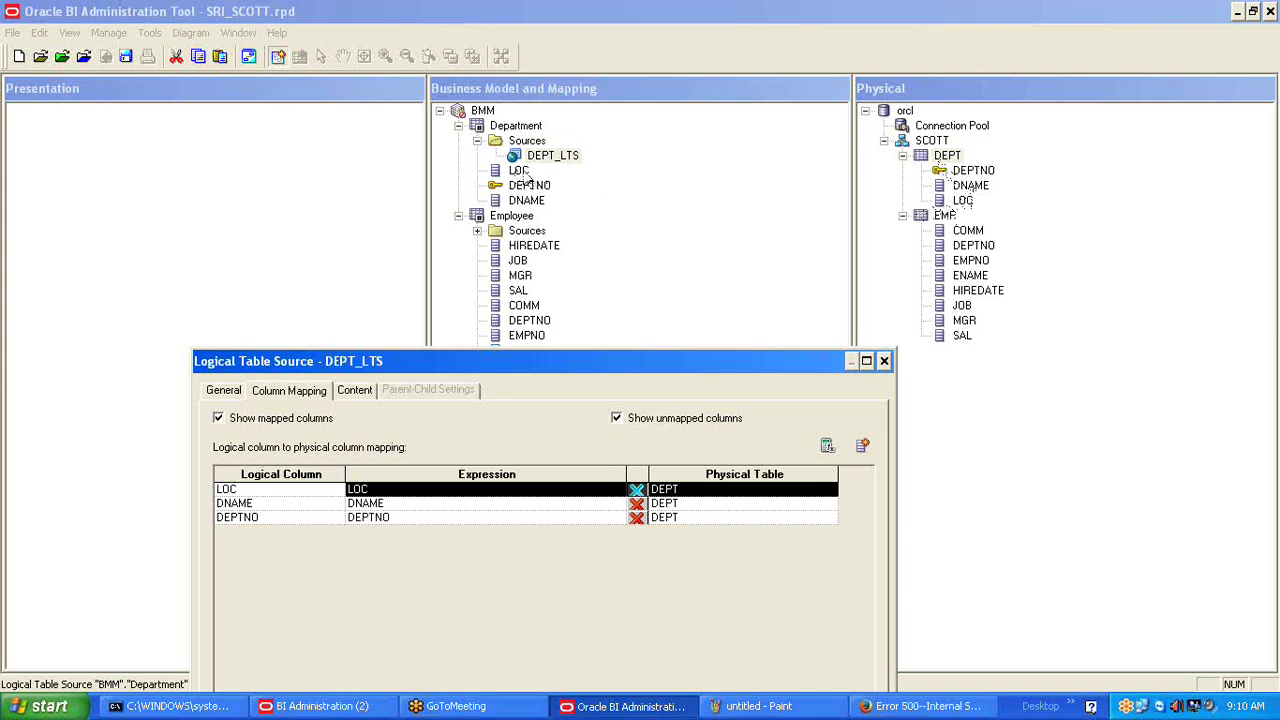
Examine the expressions and physical table mapped to LOC, DNAME and DEPTNO, and close the DEPT_LTS properties without changes.
{"action": "left_click", "coordinate": [371, 489]}
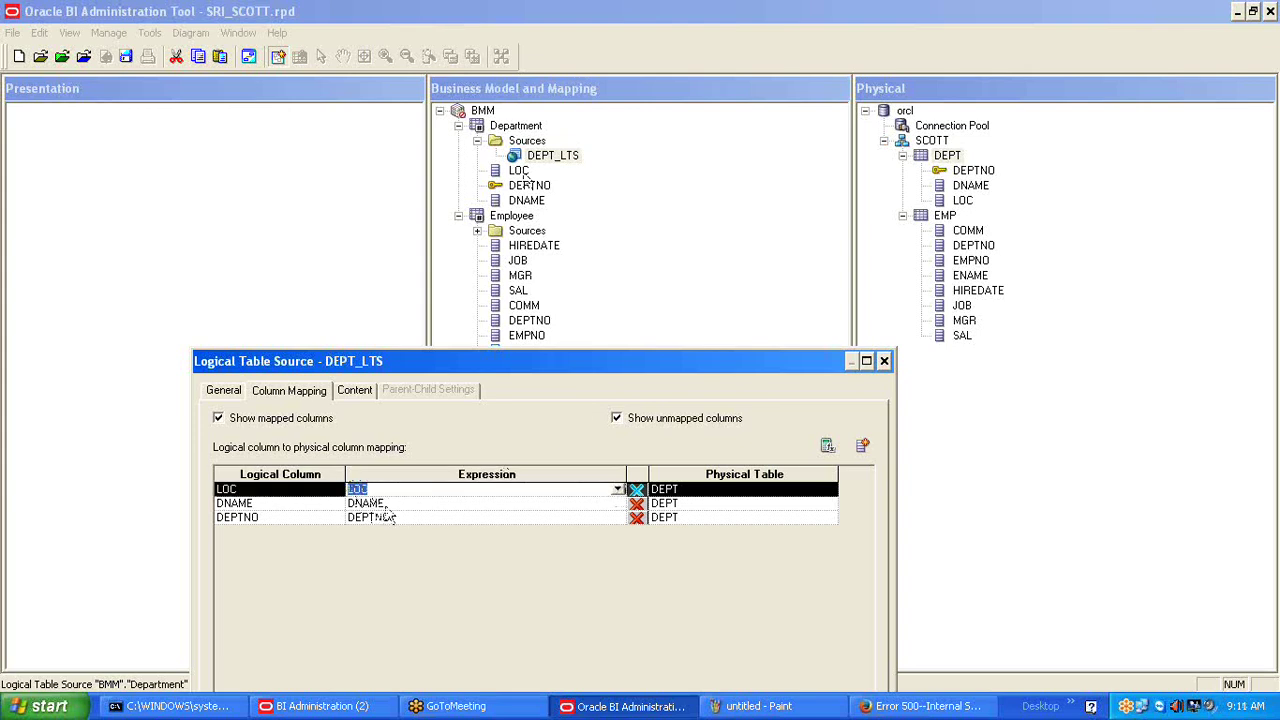
{"action": "left_click", "coordinate": [372, 503]}
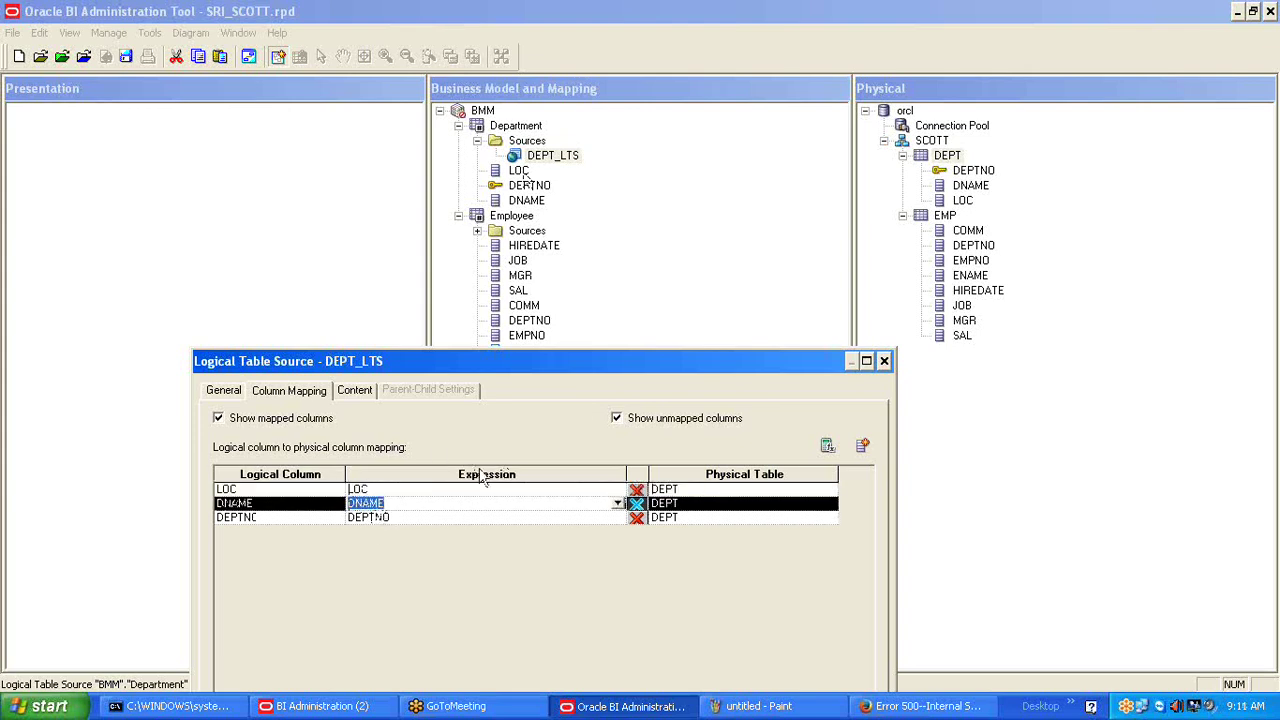
{"action": "left_click_drag", "start_coordinate": [571, 354], "coordinate": [594, 236]}
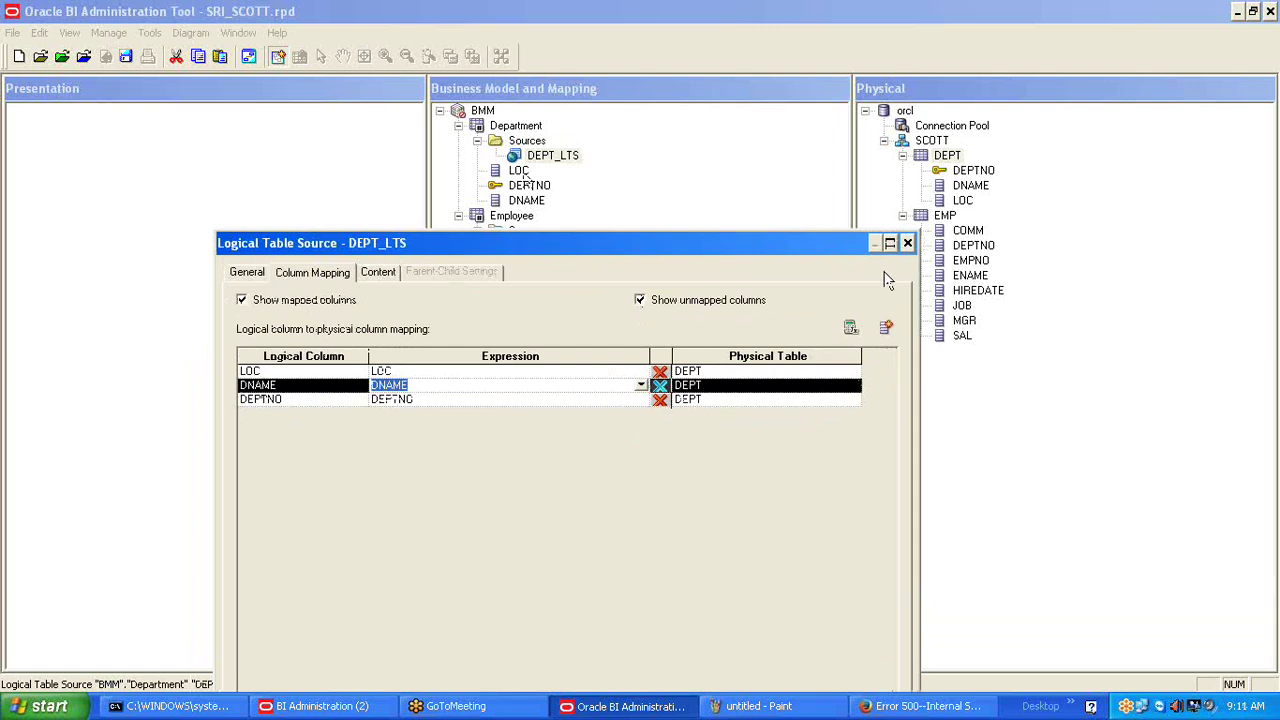
{"action": "left_click", "coordinate": [424, 372]}
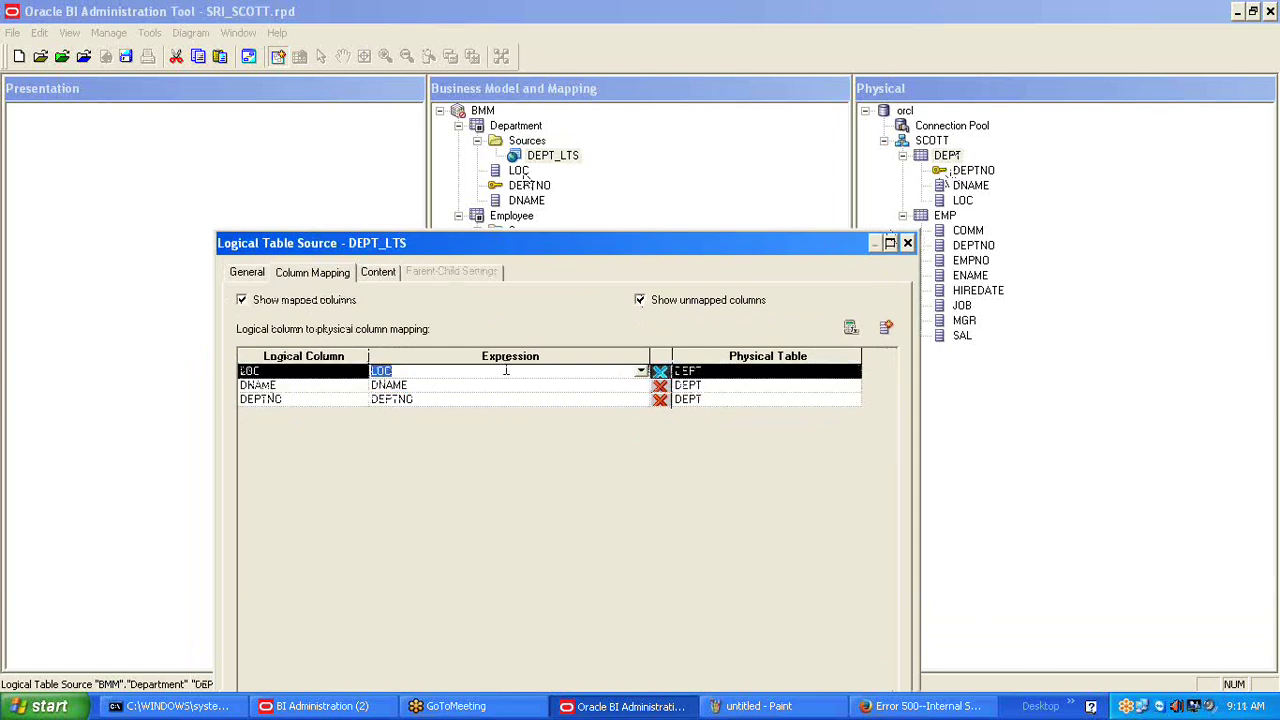
{"action": "left_click", "coordinate": [635, 403]}
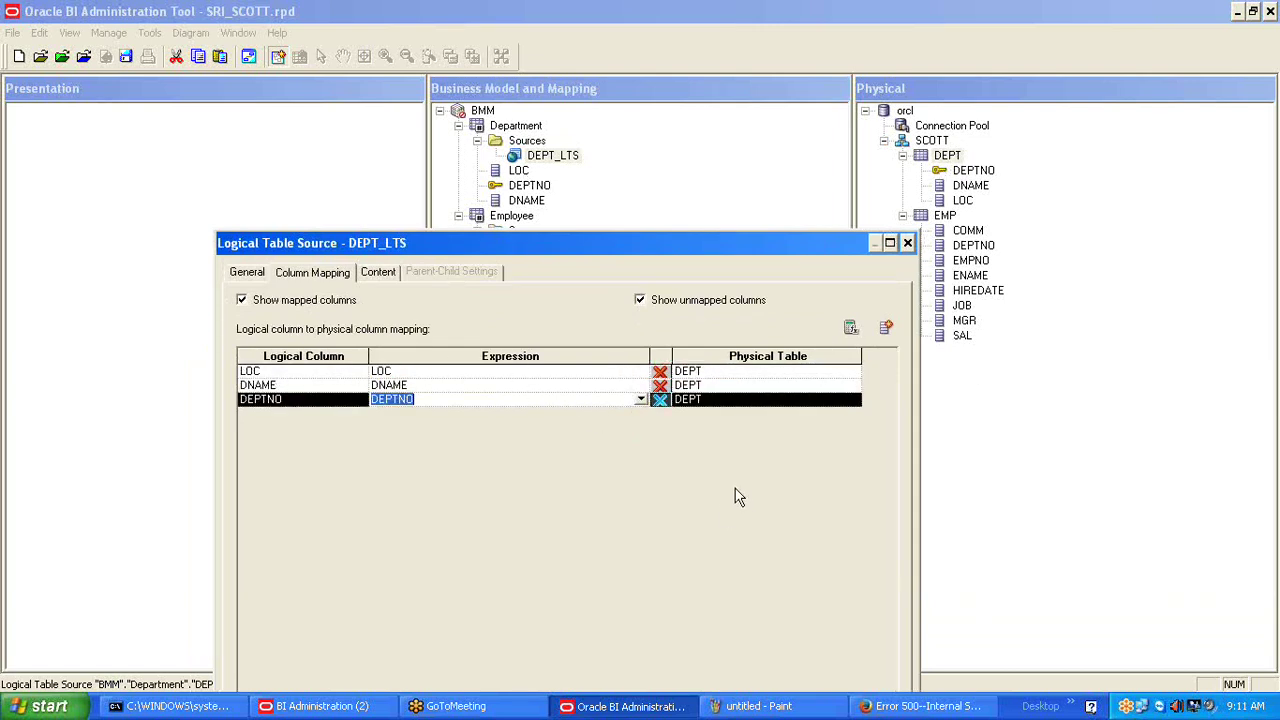
{"action": "left_click", "coordinate": [706, 374]}
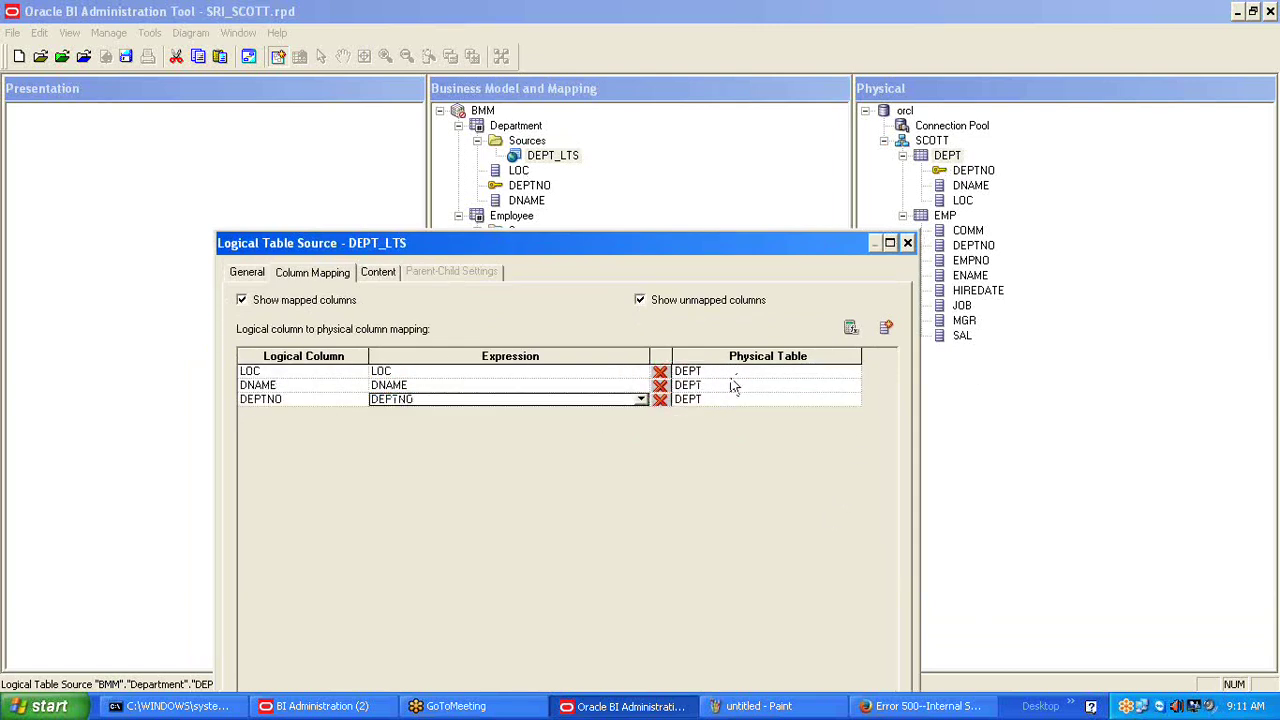
{"action": "left_click", "coordinate": [538, 372]}
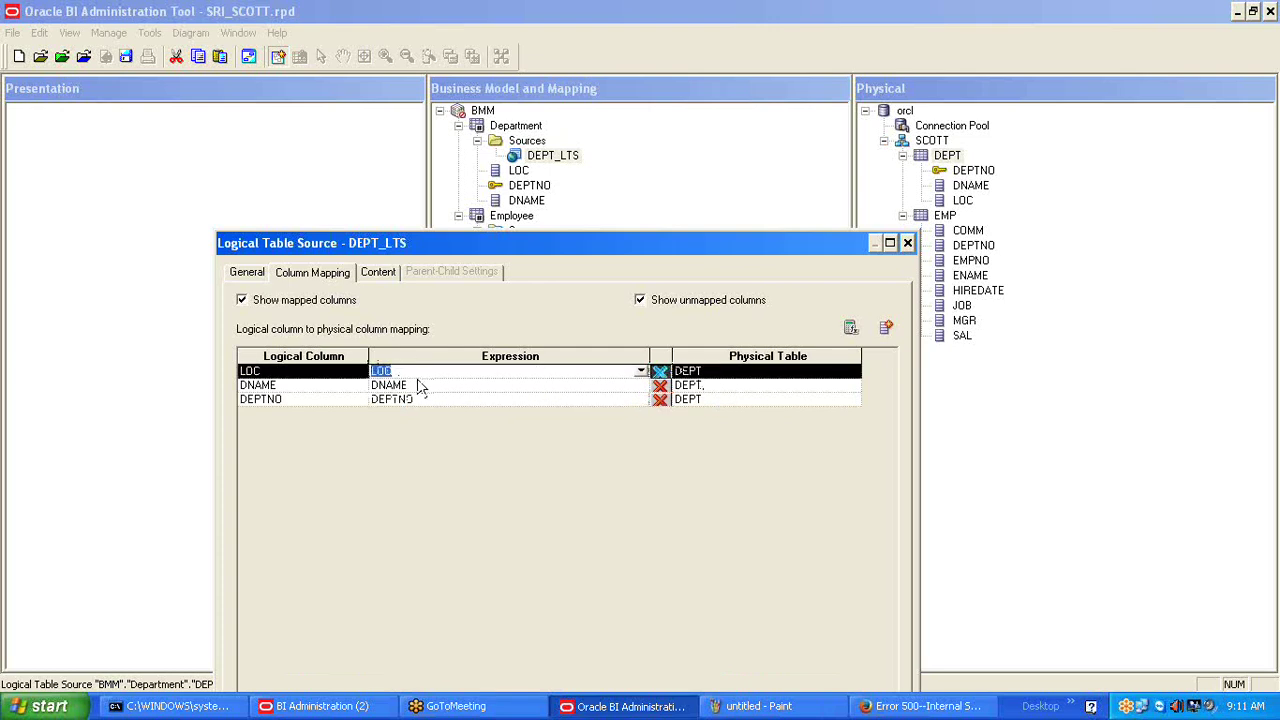
{"action": "left_click", "coordinate": [286, 373]}
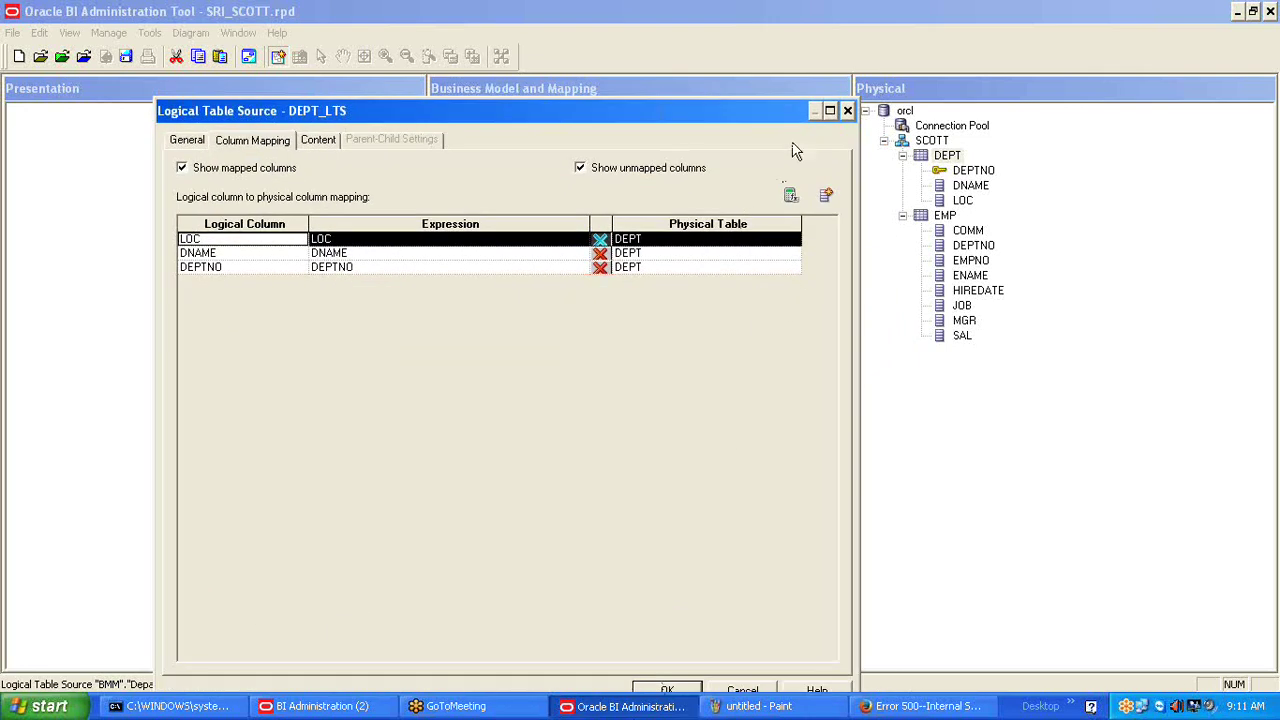
{"action": "left_click", "coordinate": [847, 110]}
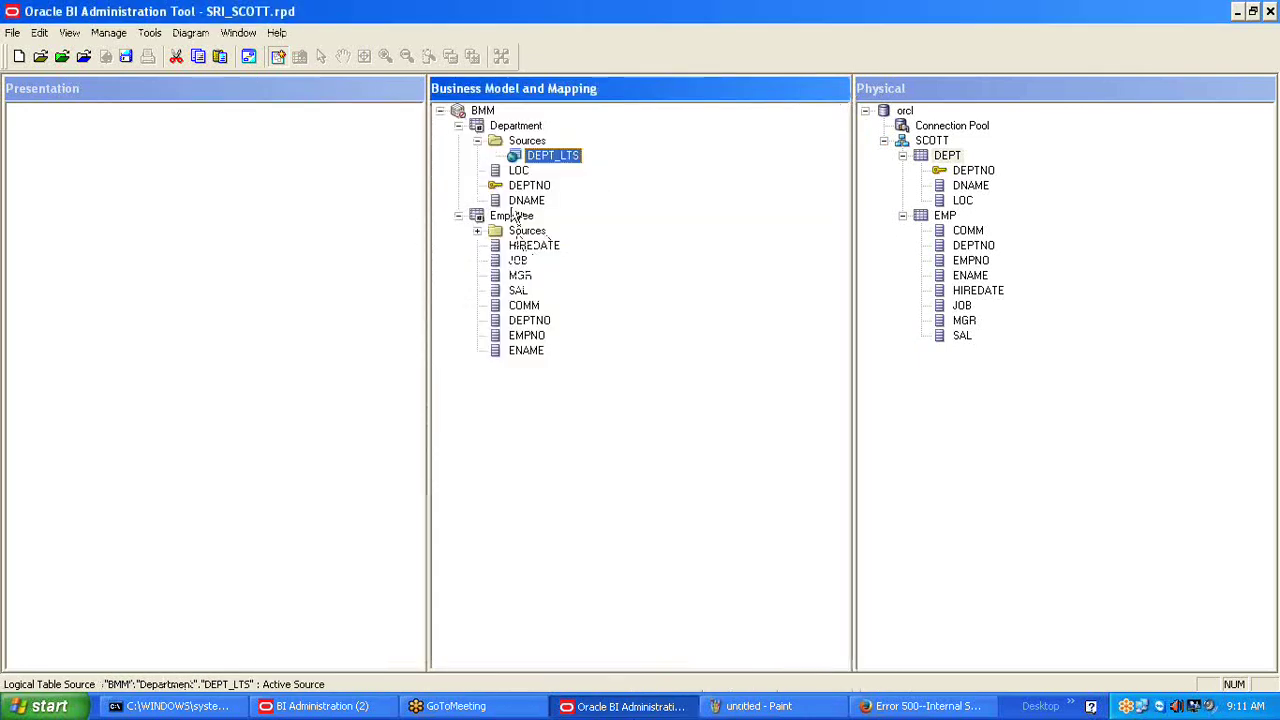
Rename the EMP logical table source of the Employee table as EMP_LTS.
{"action": "left_click", "coordinate": [540, 232]}
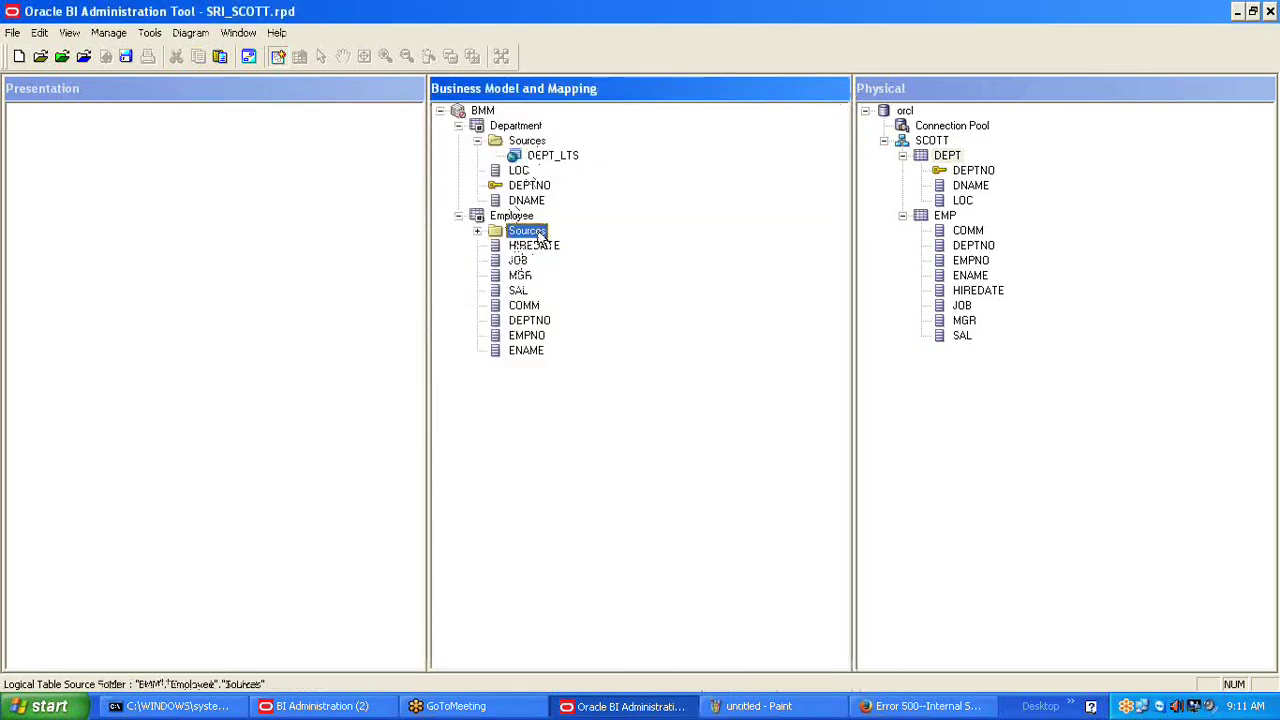
{"action": "left_click", "coordinate": [479, 231]}
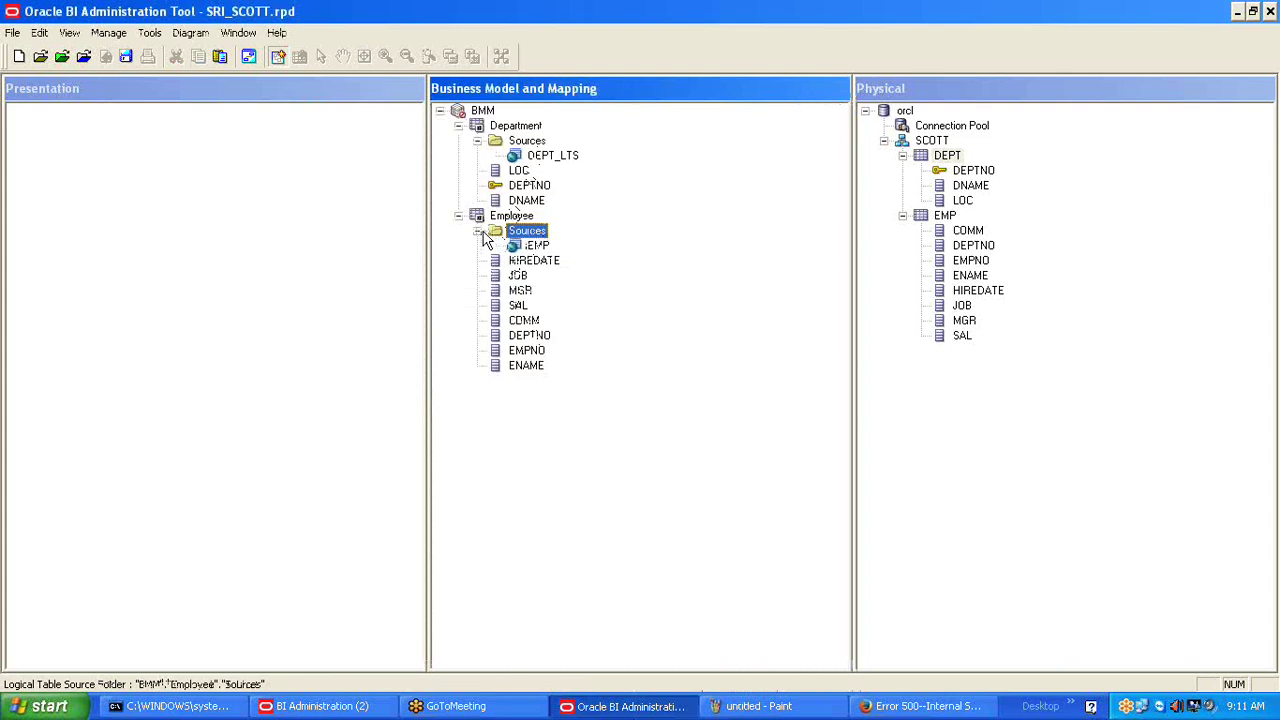
{"action": "left_click", "coordinate": [538, 246]}
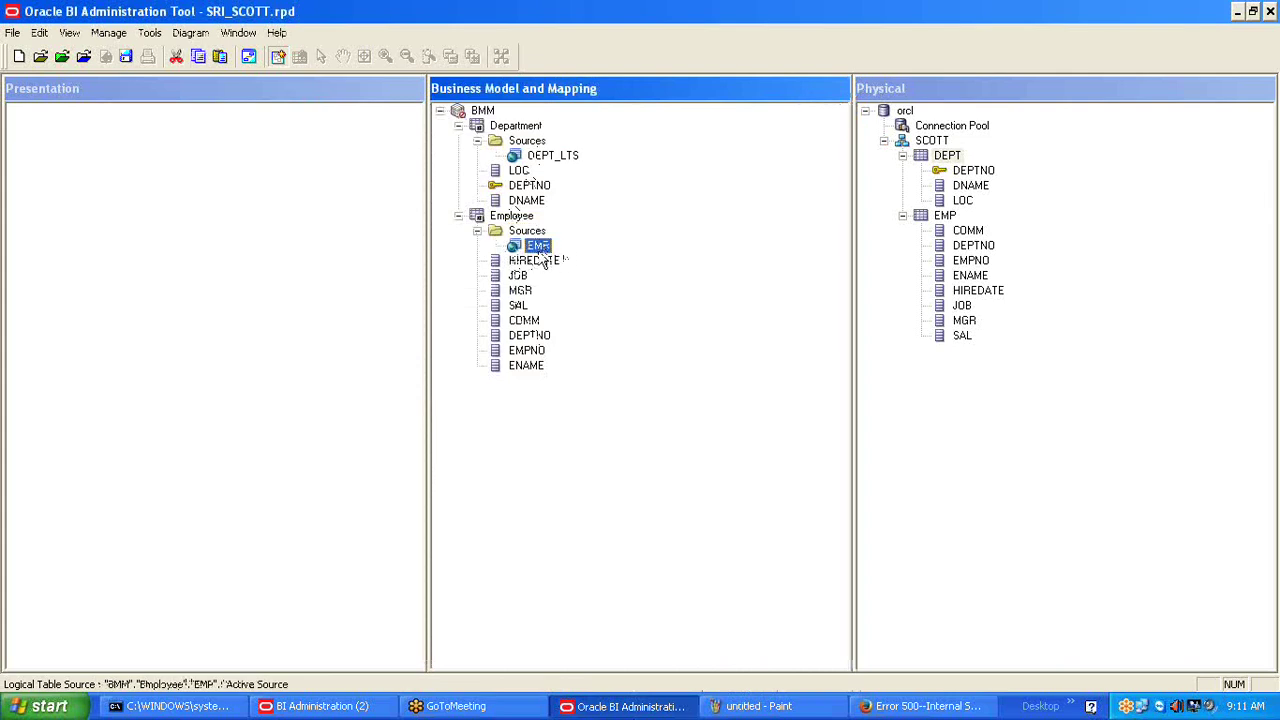
{"action": "right_click", "coordinate": [541, 256]}
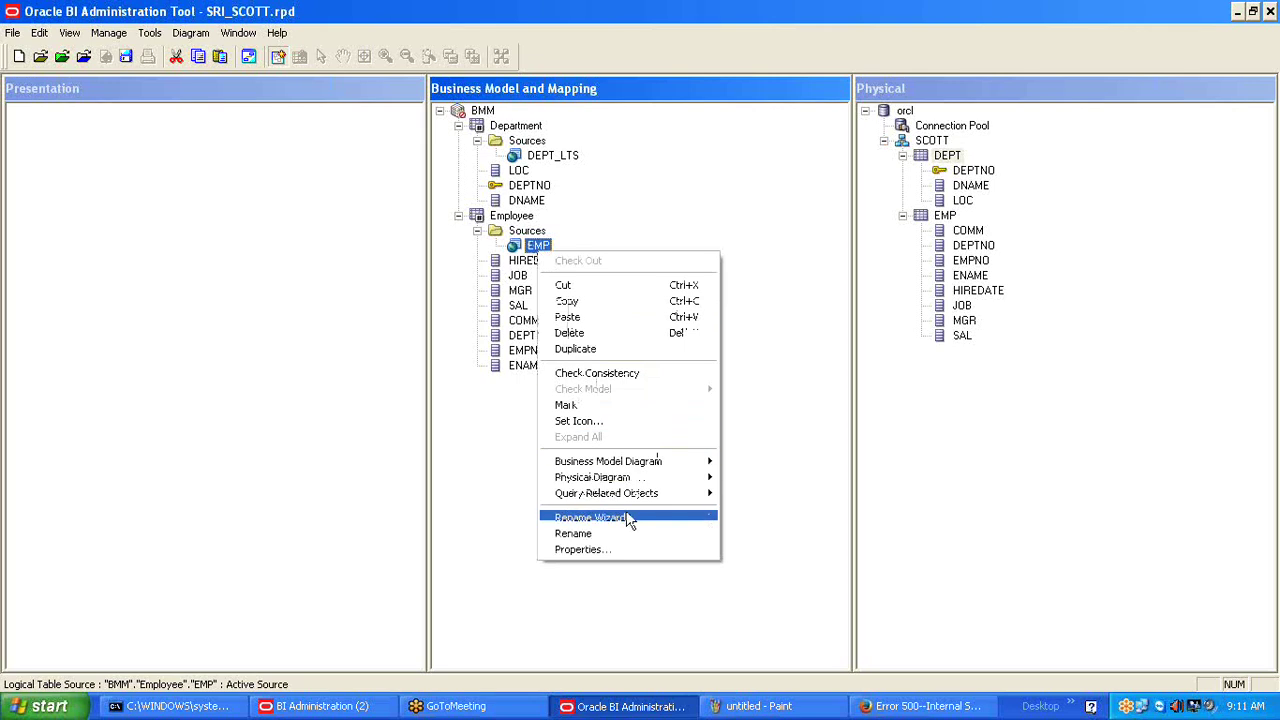
{"action": "left_click", "coordinate": [612, 533]}
{"action": "left_click", "coordinate": [553, 246]}
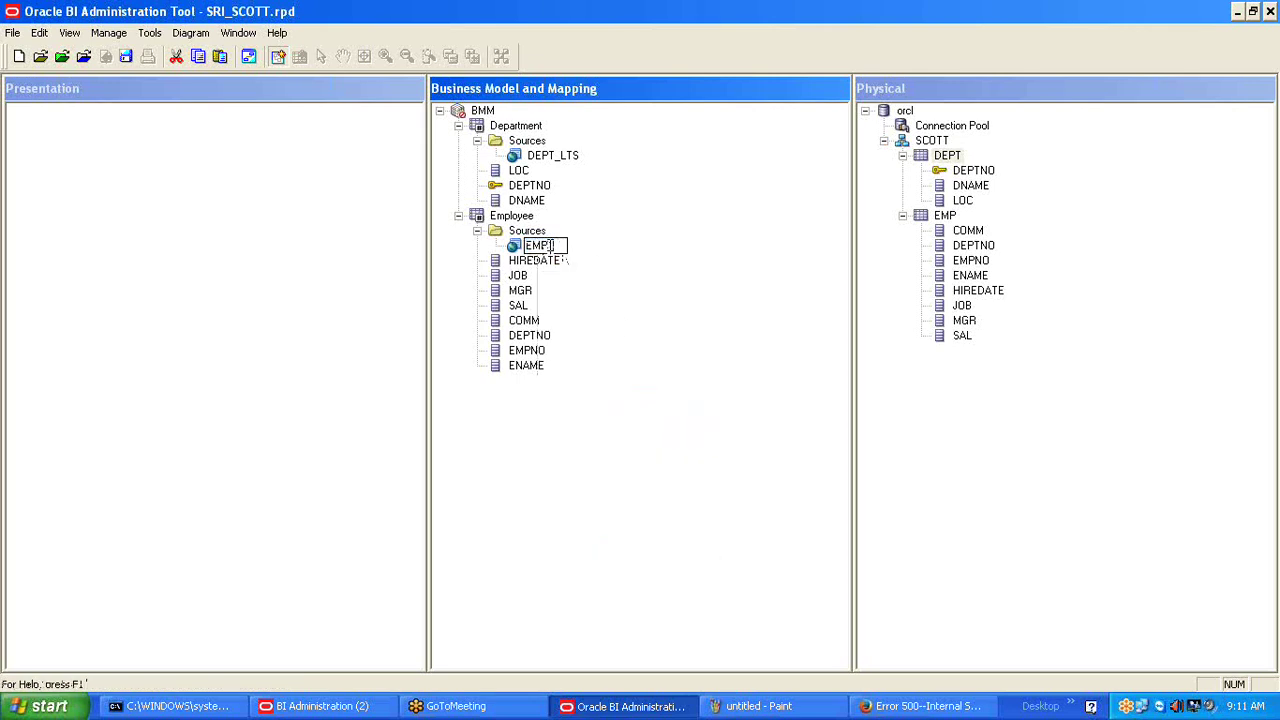
{"action": "type", "text": "_LTS"}
{"action": "key", "text": "Return"}
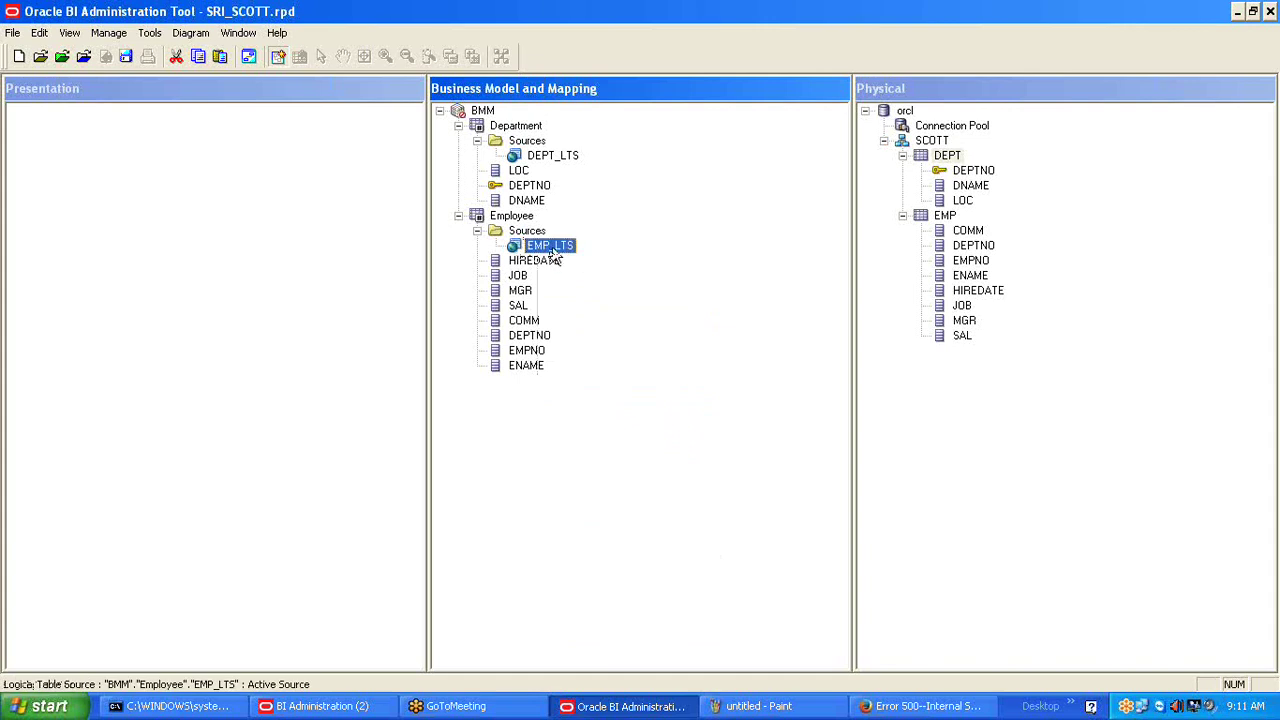
Examine the column mapping of EMP_LTS against the Employee and EMP columns, starting with the SAL expression.
{"action": "double_click", "coordinate": [550, 247]}
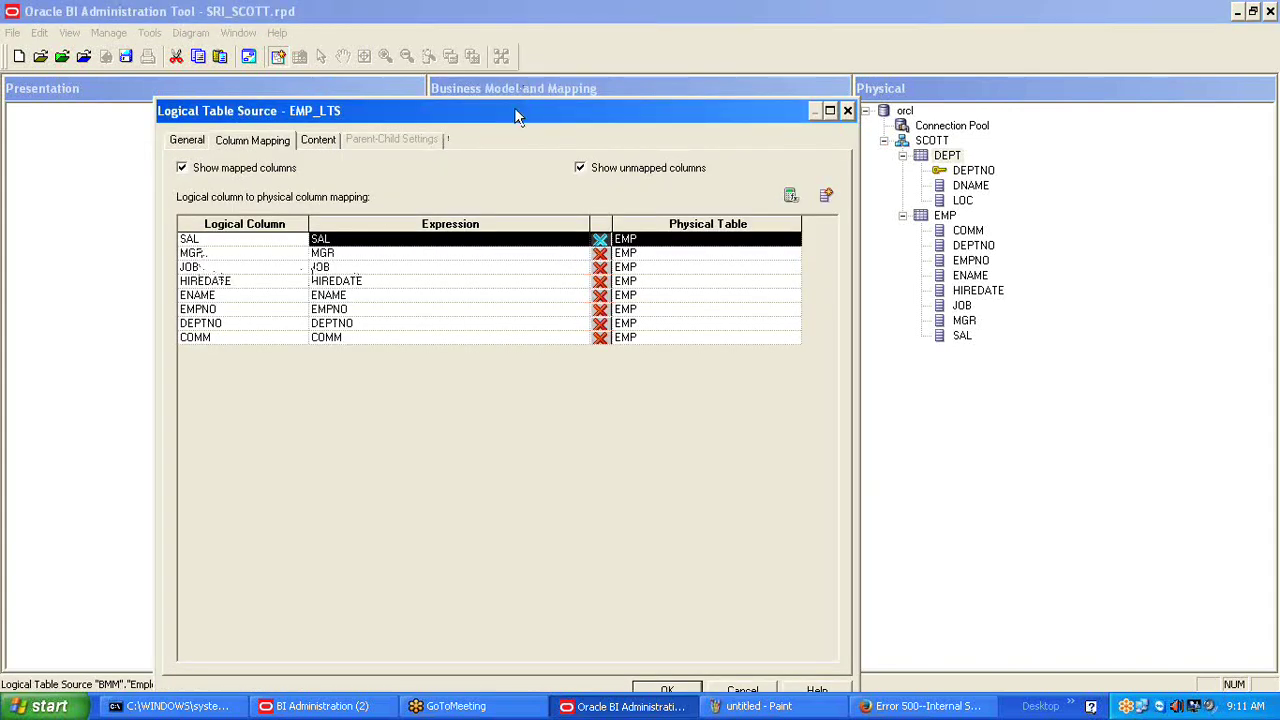
{"action": "left_click_drag", "start_coordinate": [514, 111], "coordinate": [592, 419]}
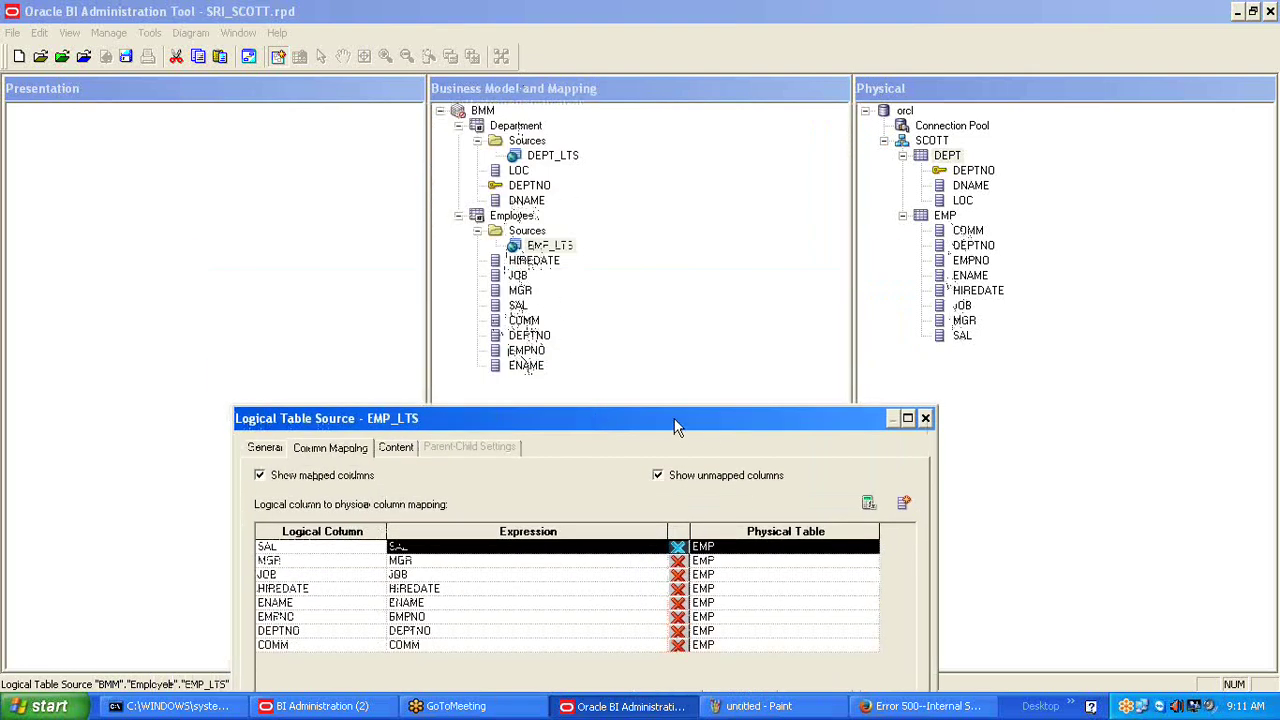
{"action": "left_click_drag", "start_coordinate": [676, 426], "coordinate": [676, 280]}
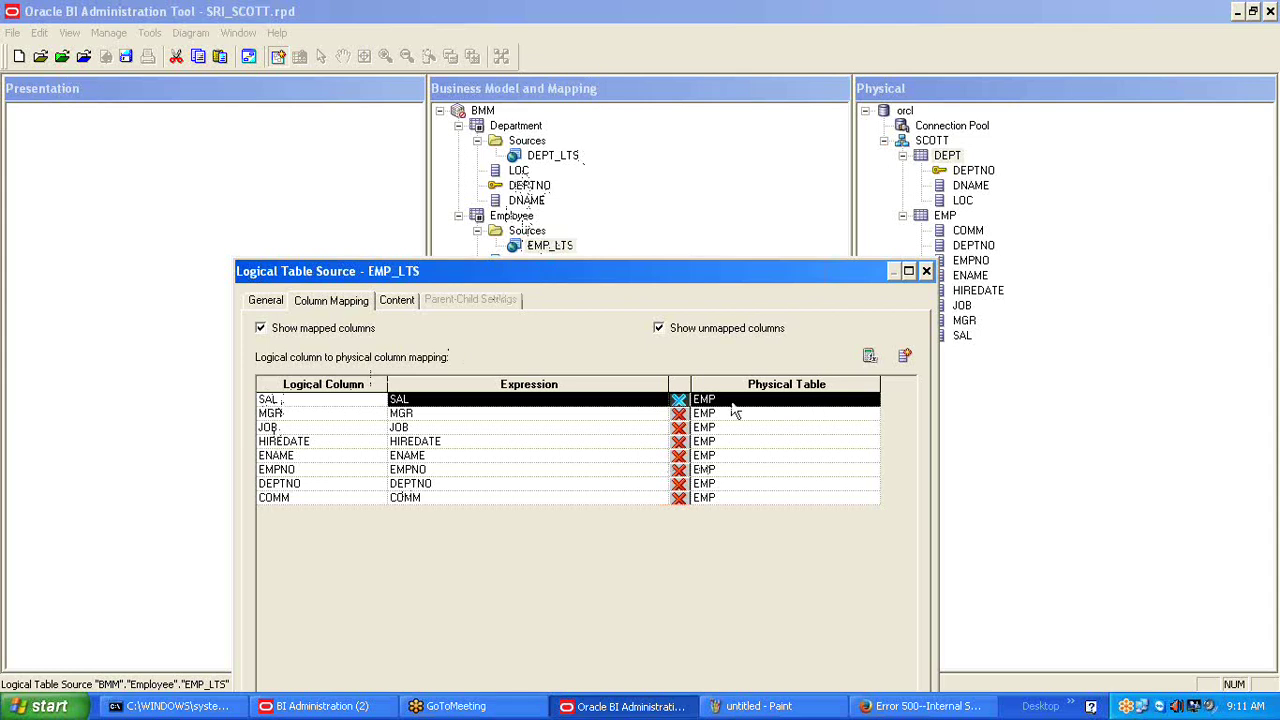
{"action": "left_click", "coordinate": [400, 400]}
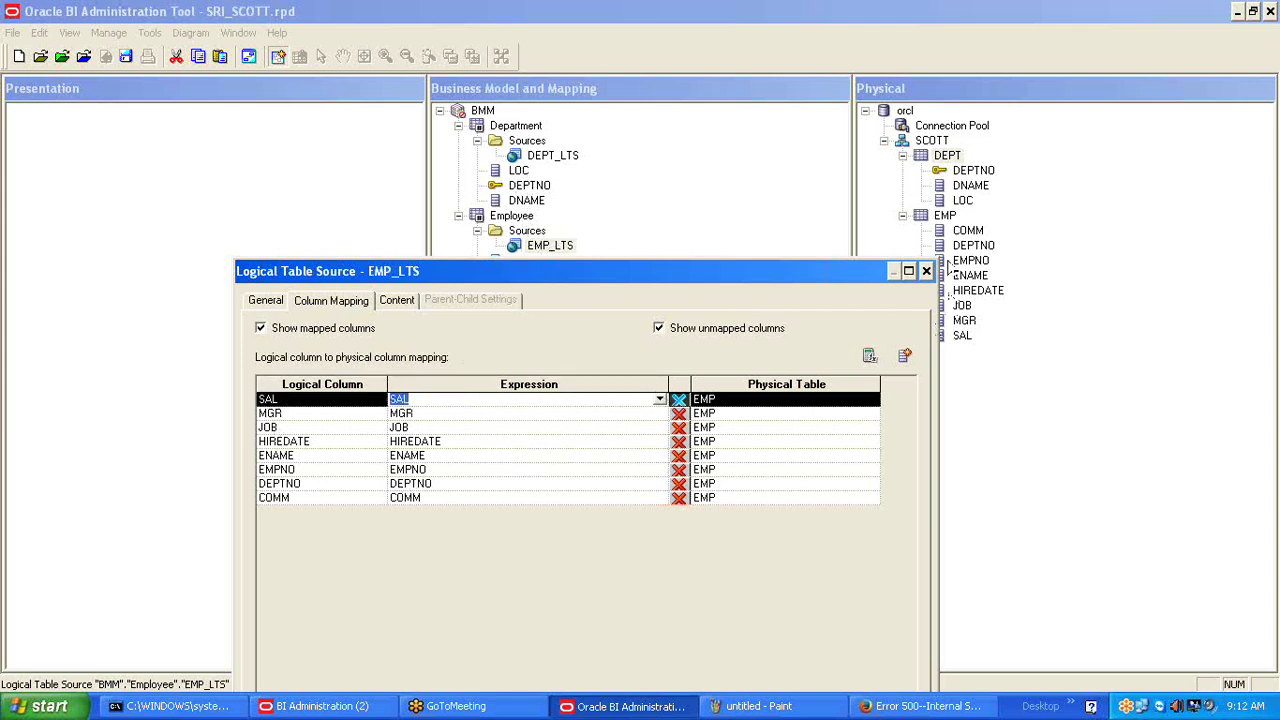
Compare the EMP_LTS column mapping with the Employee logical columns, and close its properties without changes.
{"action": "left_click_drag", "start_coordinate": [861, 276], "coordinate": [820, 345]}
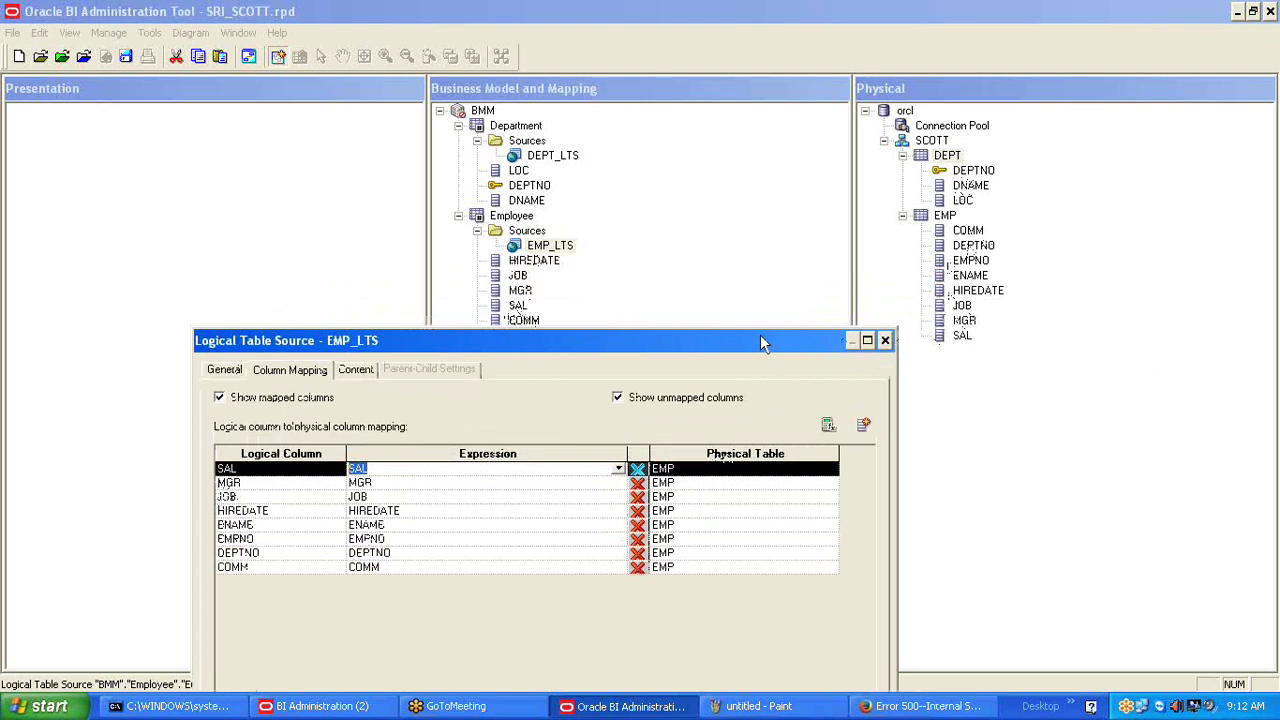
{"action": "left_click_drag", "start_coordinate": [759, 336], "coordinate": [763, 73]}
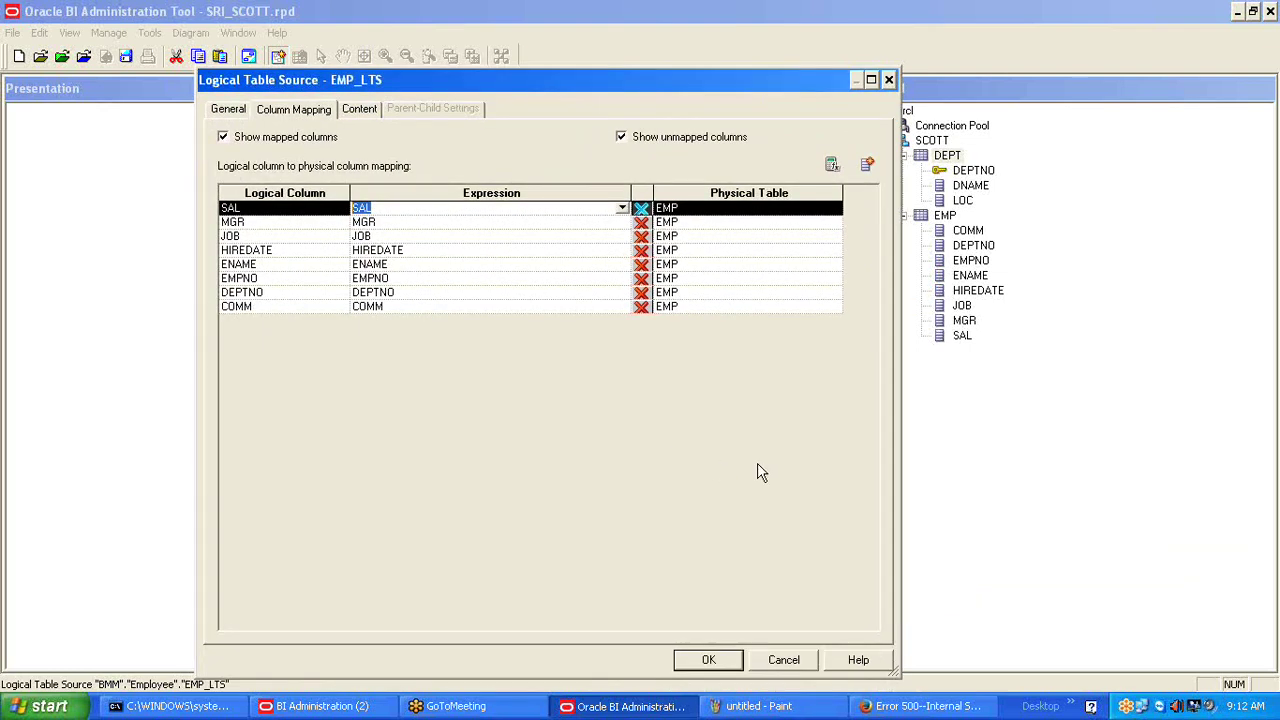
{"action": "left_click", "coordinate": [784, 661]}
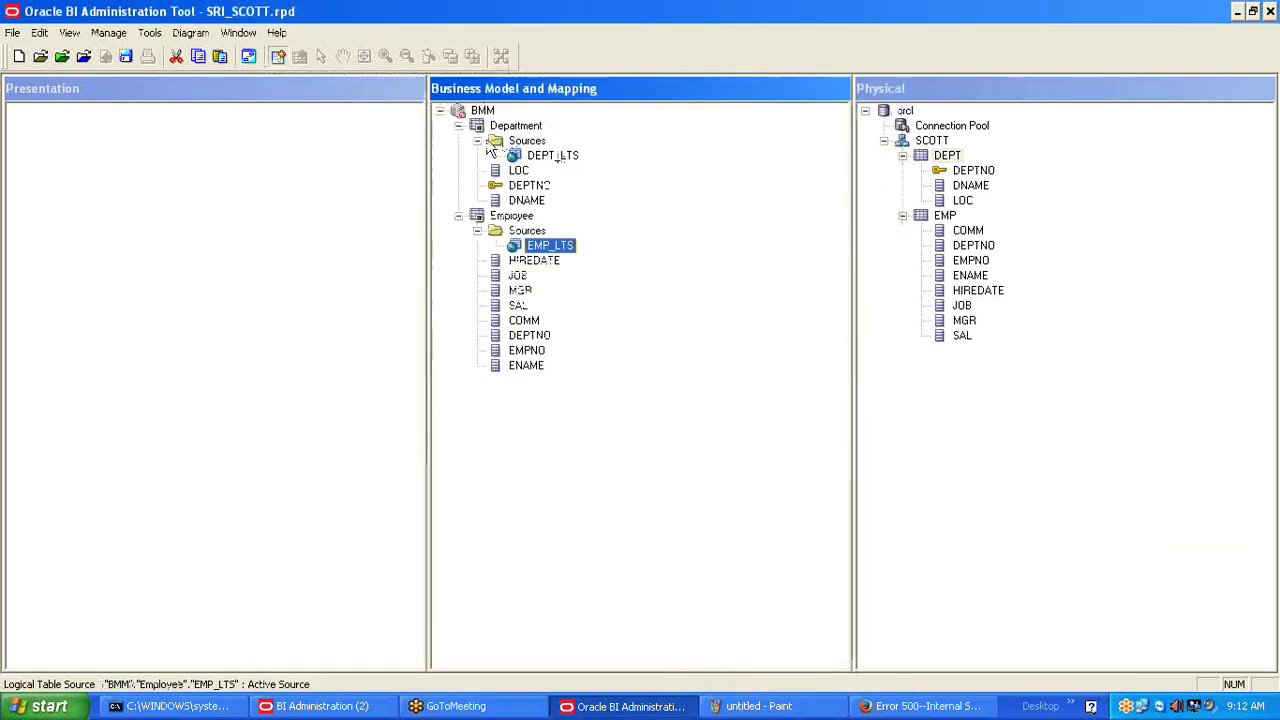
Collapse the Department and Employee logical tables of the BMM model and examine the two tables in turn.
{"action": "left_click", "coordinate": [458, 126]}
{"action": "left_click", "coordinate": [458, 141]}
{"action": "left_click", "coordinate": [511, 141]}
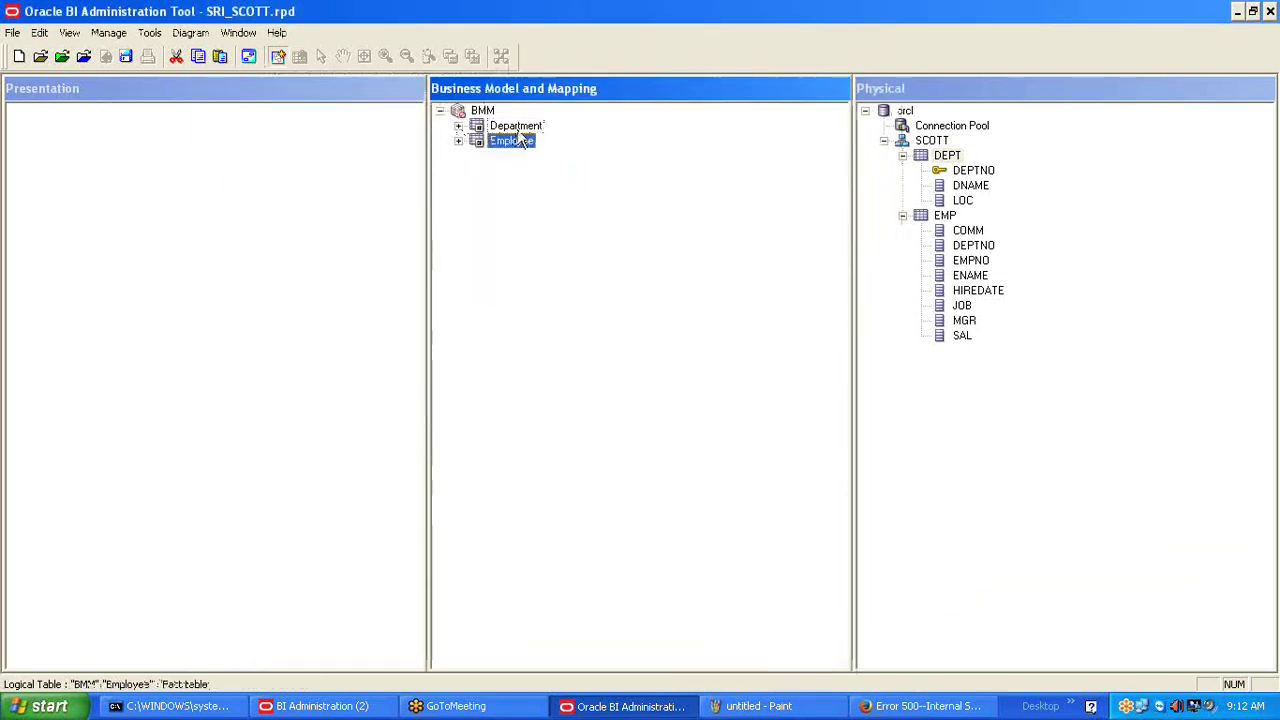
{"action": "left_click", "coordinate": [515, 126]}
{"action": "left_click", "coordinate": [512, 142]}
{"action": "left_click", "coordinate": [516, 127]}
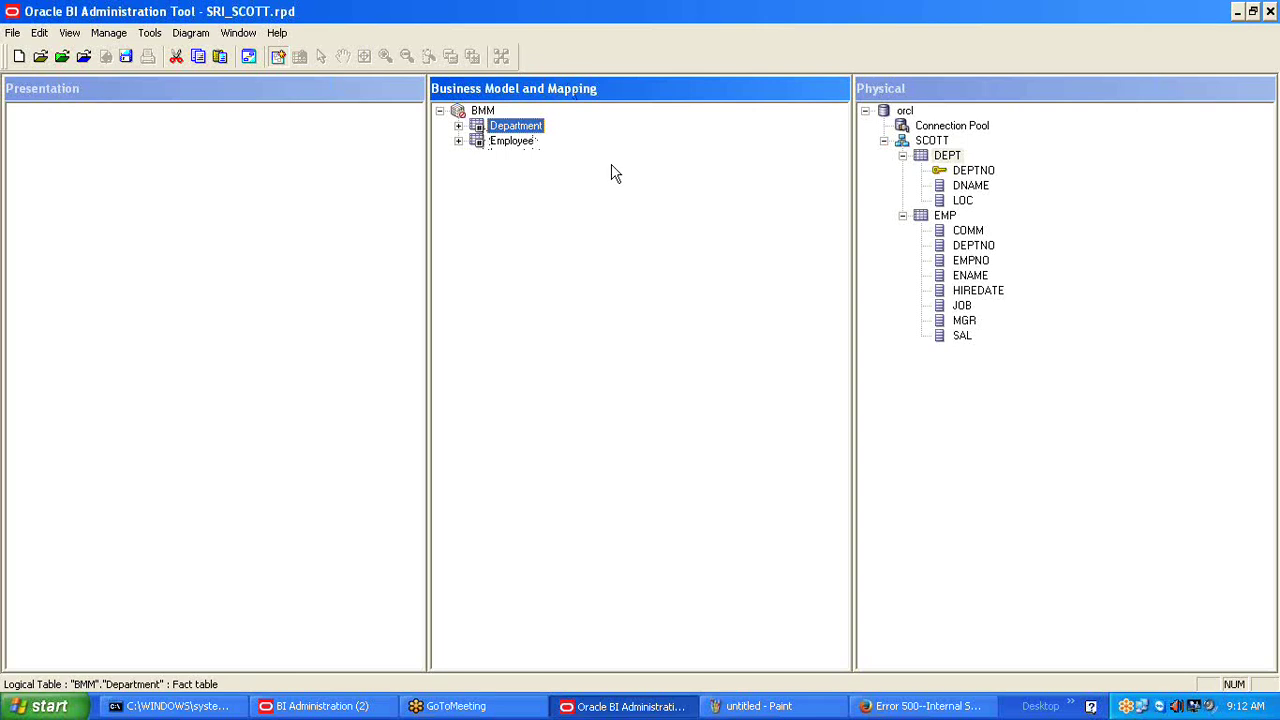
{"action": "left_click", "coordinate": [497, 142]}
{"action": "left_click", "coordinate": [489, 131]}
{"action": "left_click", "coordinate": [482, 147]}
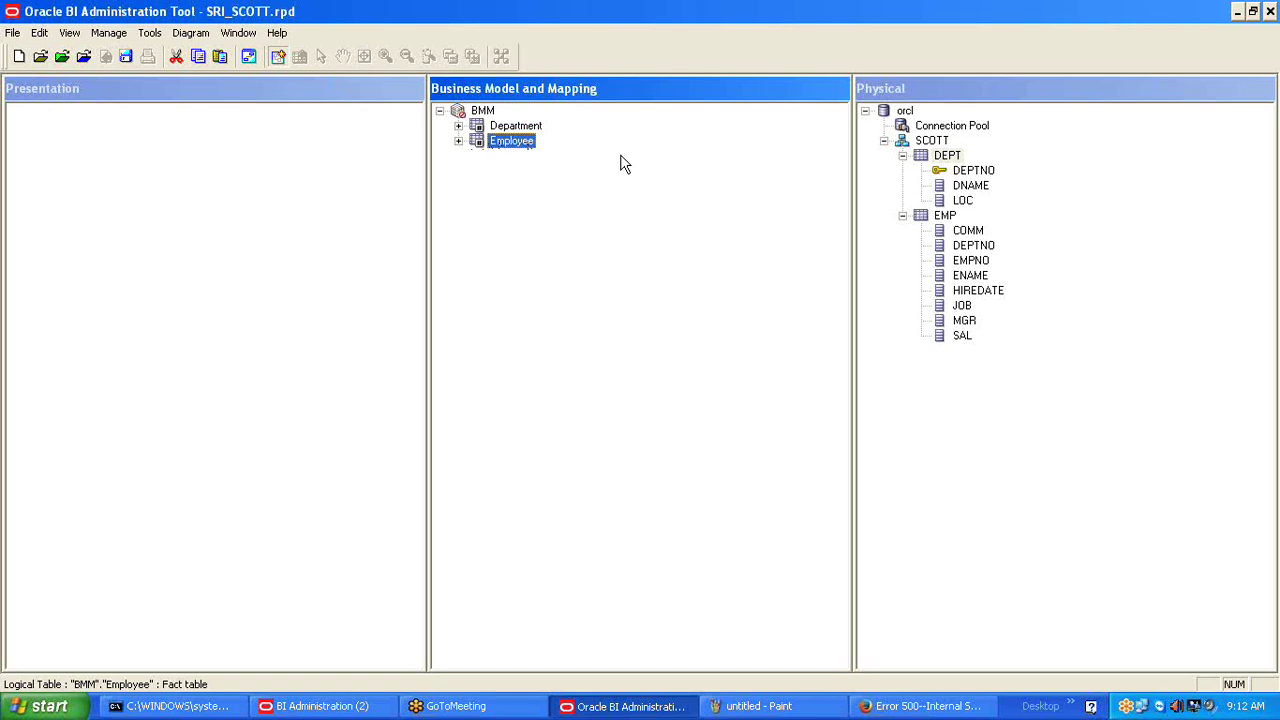
Compare the Employee and Department logical tables with the DEPT and EMP tables of the SCOTT physical schema.
{"action": "left_click", "coordinate": [927, 160]}
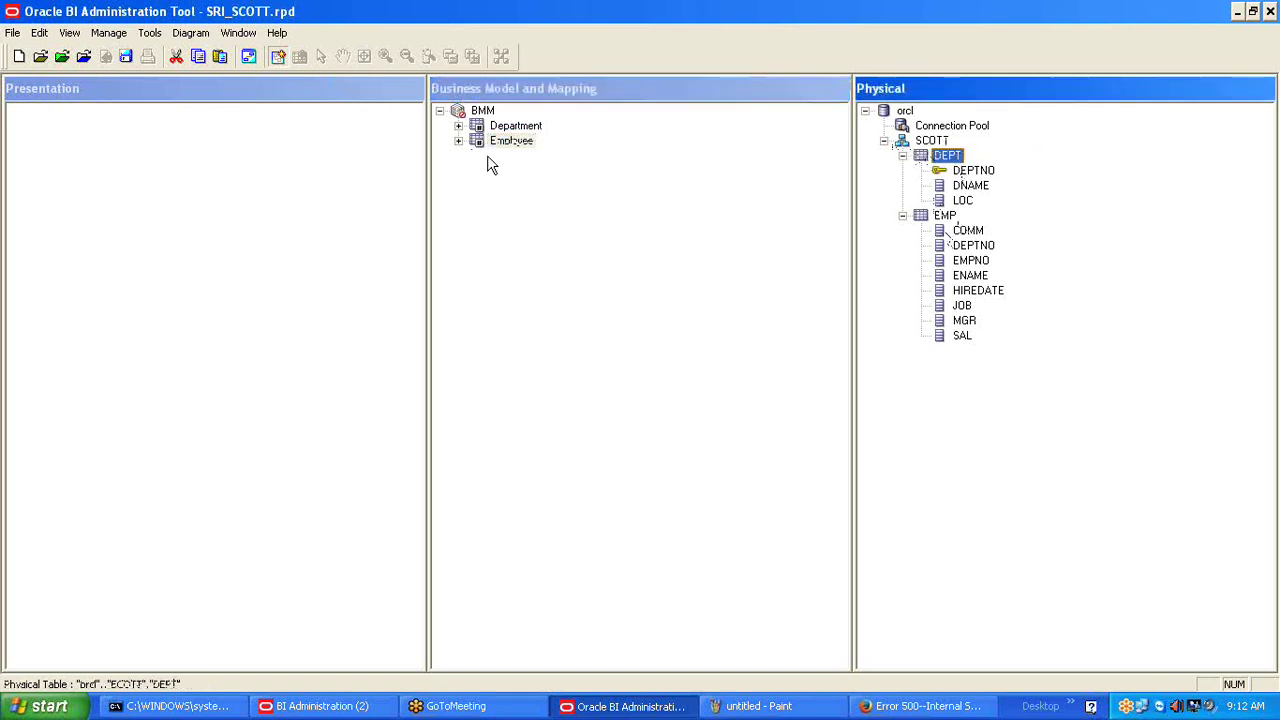
{"action": "left_click", "coordinate": [531, 141]}
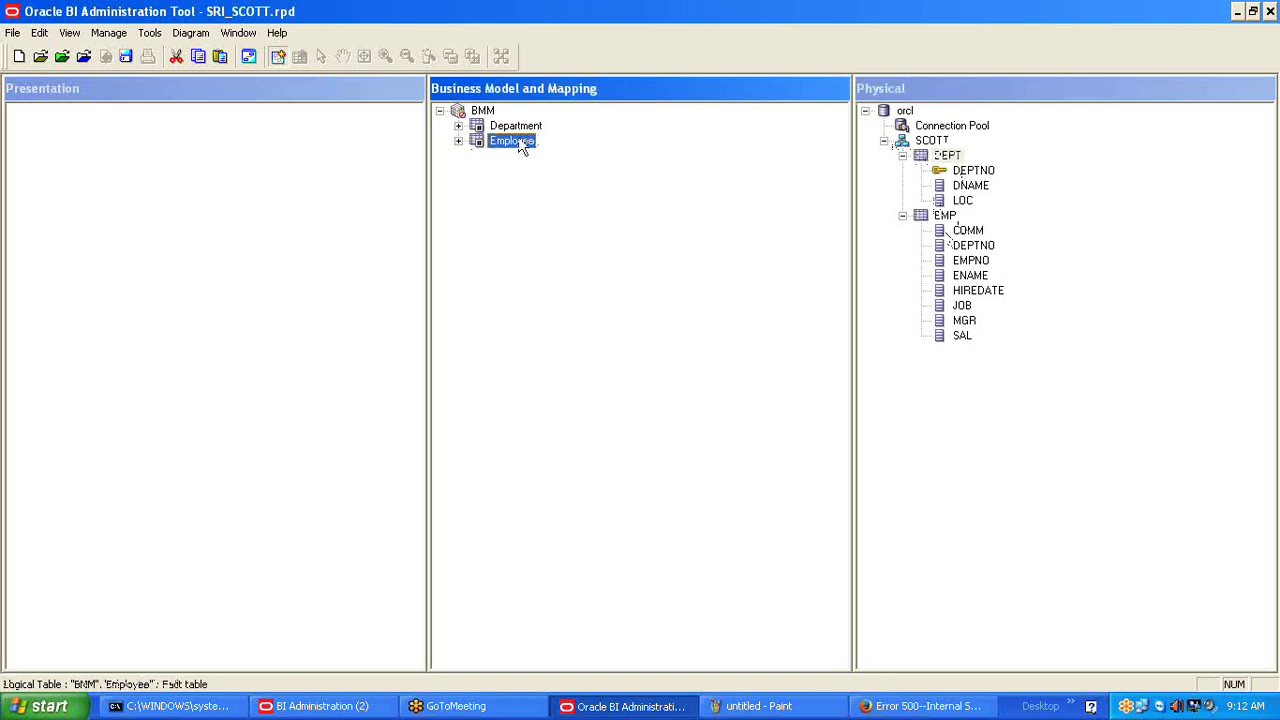
{"action": "left_click", "coordinate": [600, 231]}
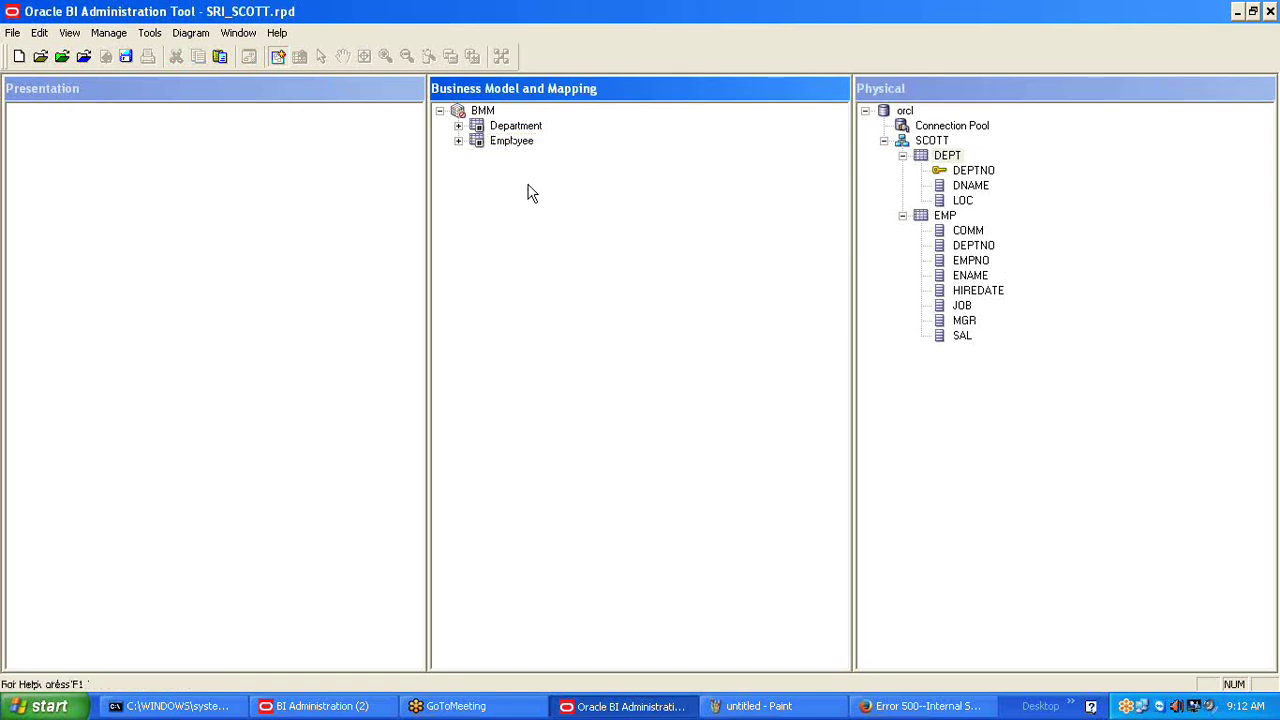
{"action": "left_click", "coordinate": [495, 143]}
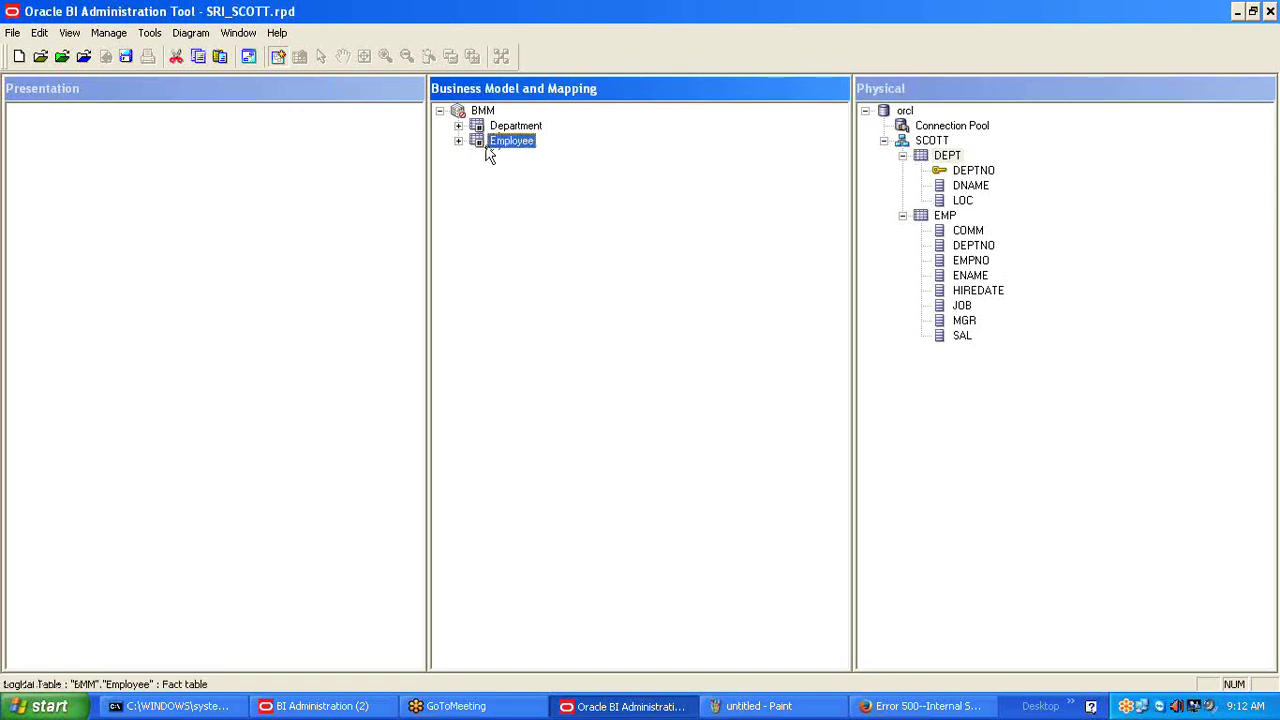
{"action": "left_click", "coordinate": [520, 128]}
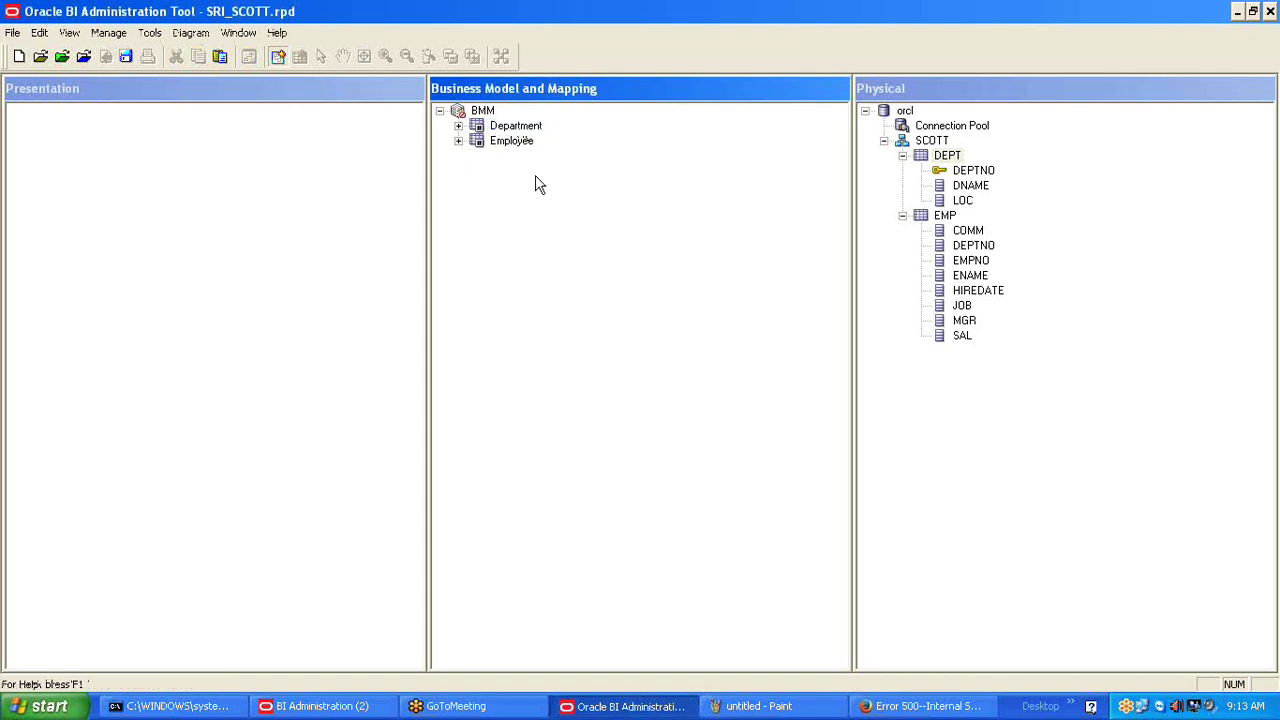
{"action": "left_click", "coordinate": [494, 130]}
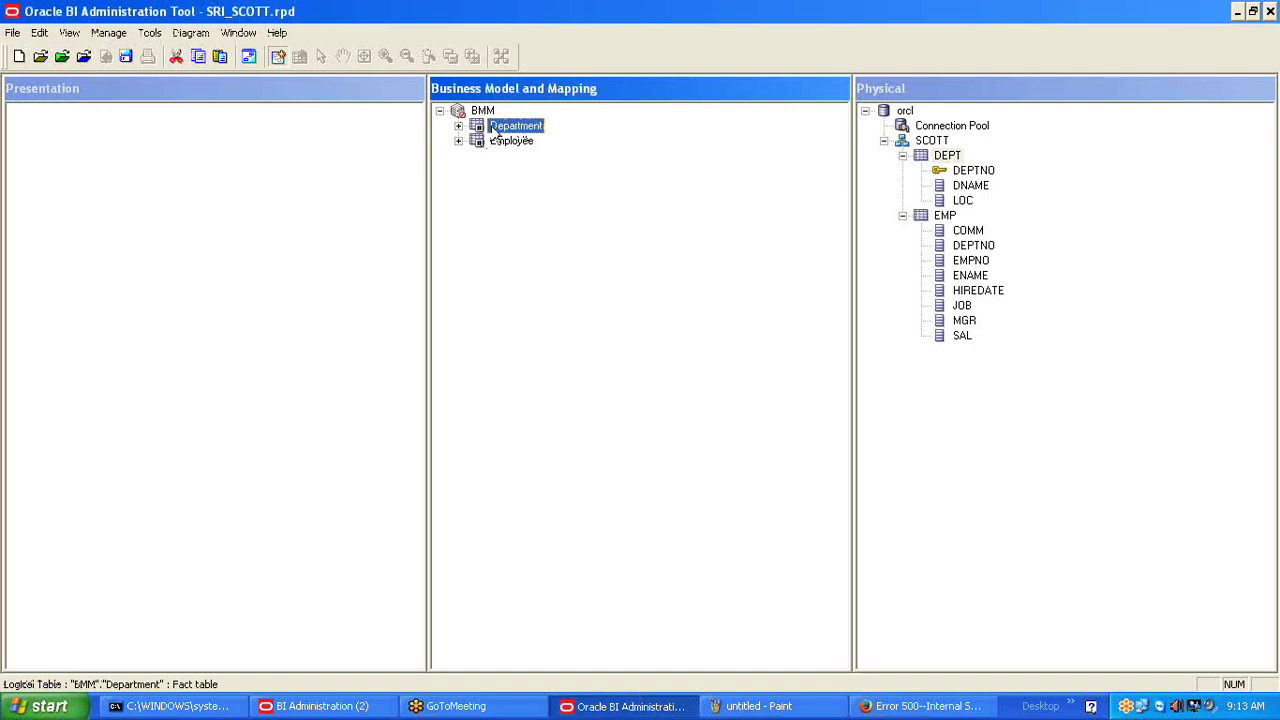
{"action": "left_click", "coordinate": [585, 307]}
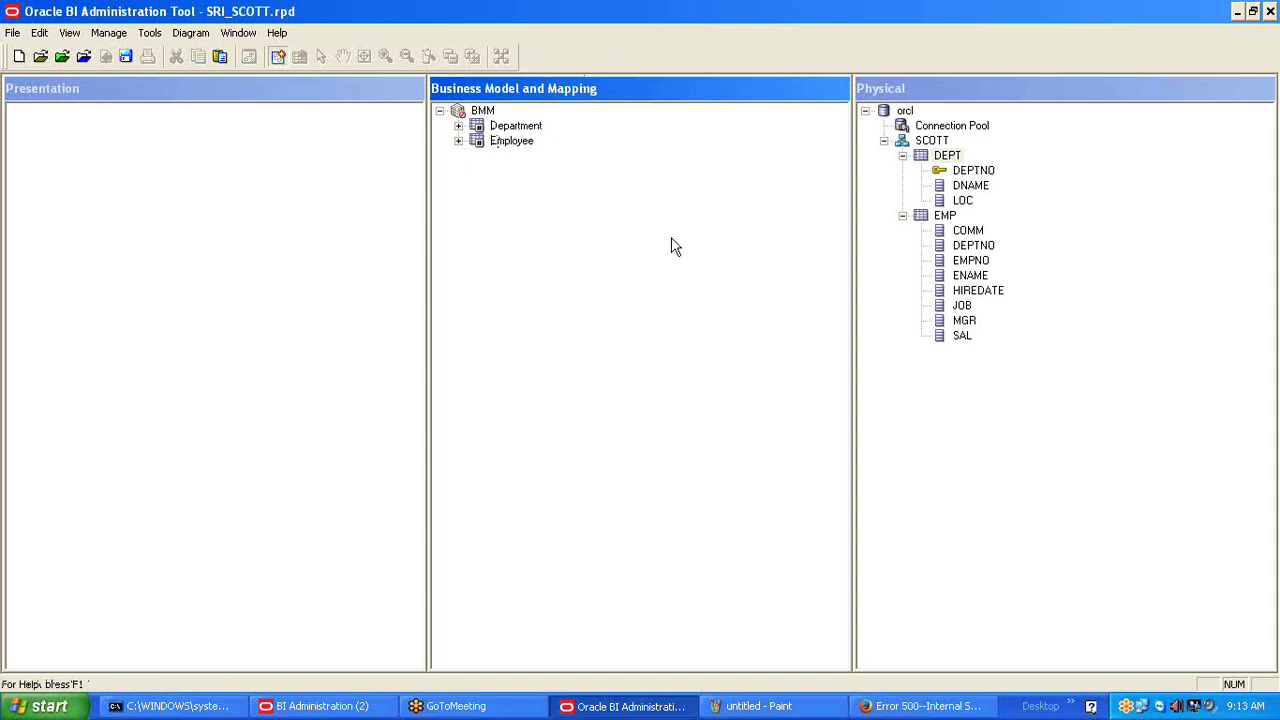
{"action": "left_click", "coordinate": [918, 375]}
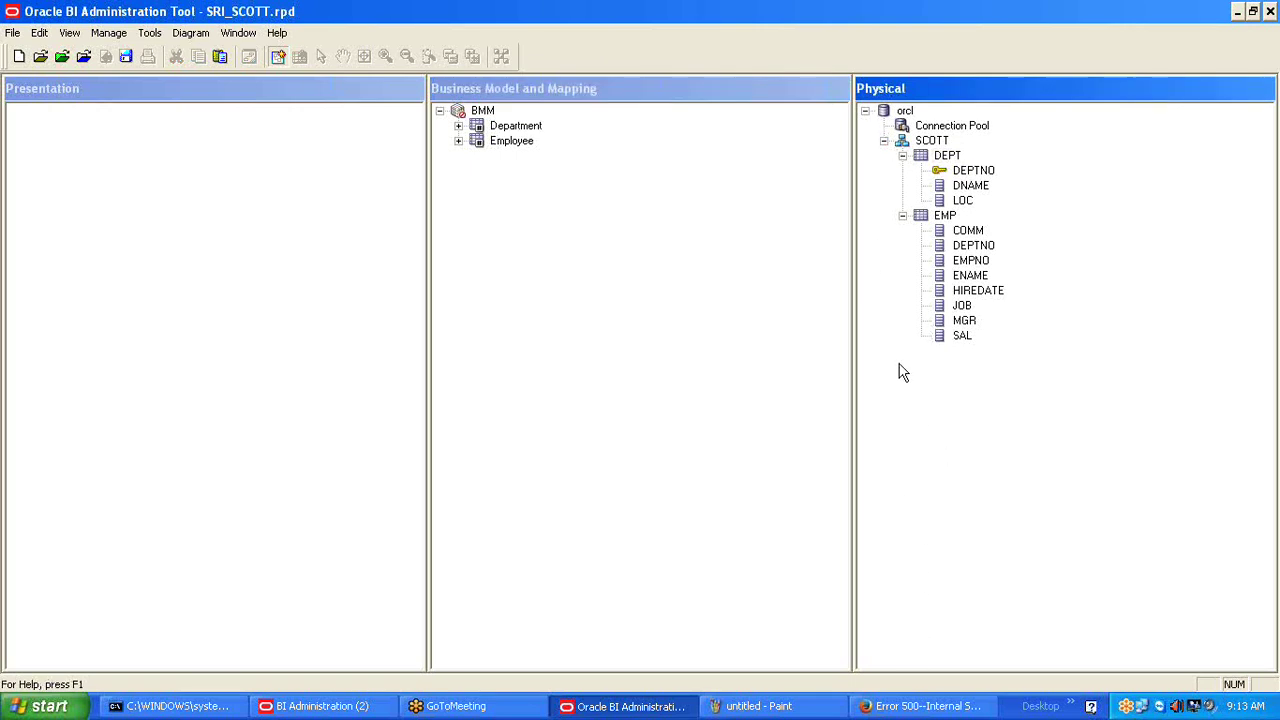
{"action": "left_click", "coordinate": [579, 212]}
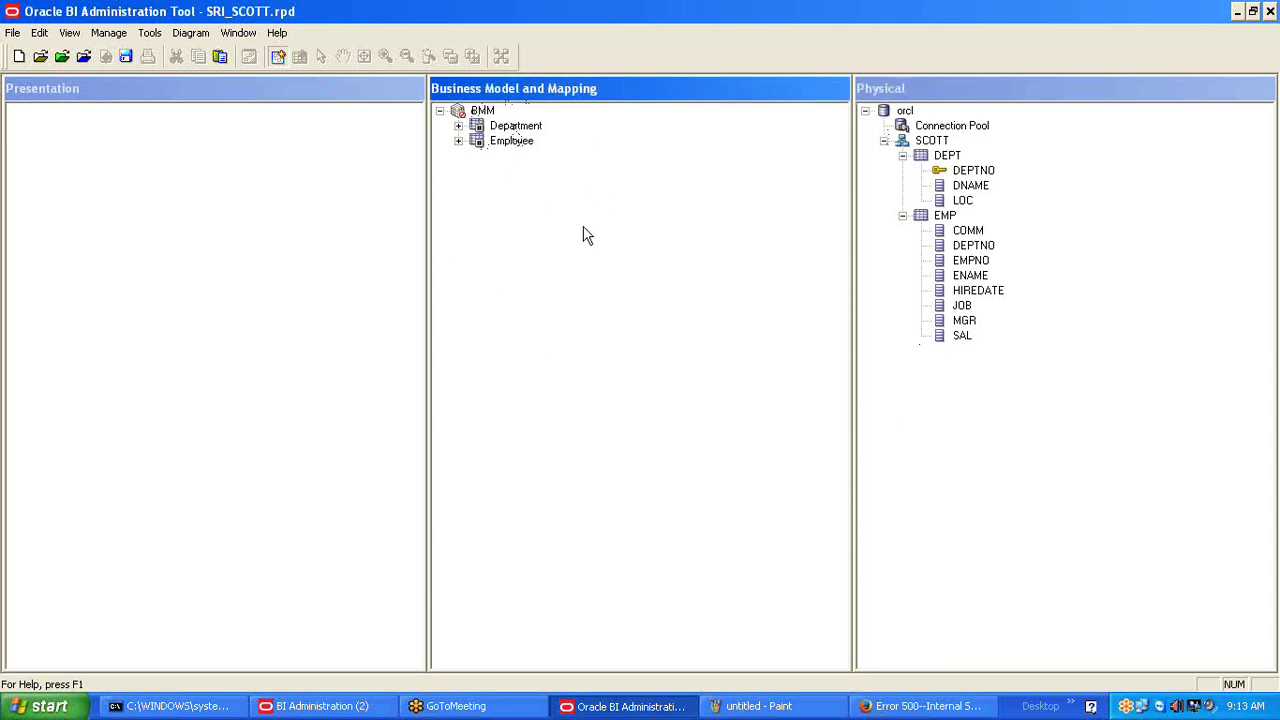
Switch to Firefox and reload the Oracle Business Intelligence analytics page at obiee:7001.
{"action": "left_click", "coordinate": [920, 706]}
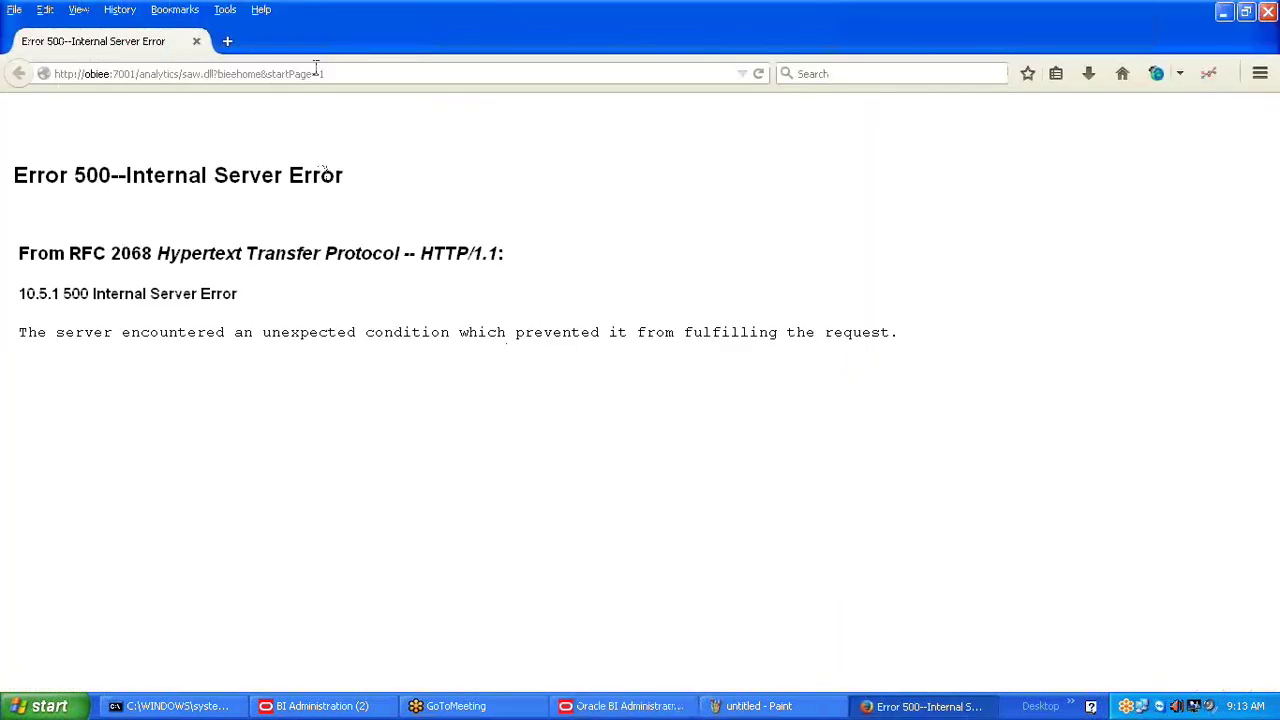
{"action": "left_click", "coordinate": [379, 77]}
{"action": "key", "text": "Return"}
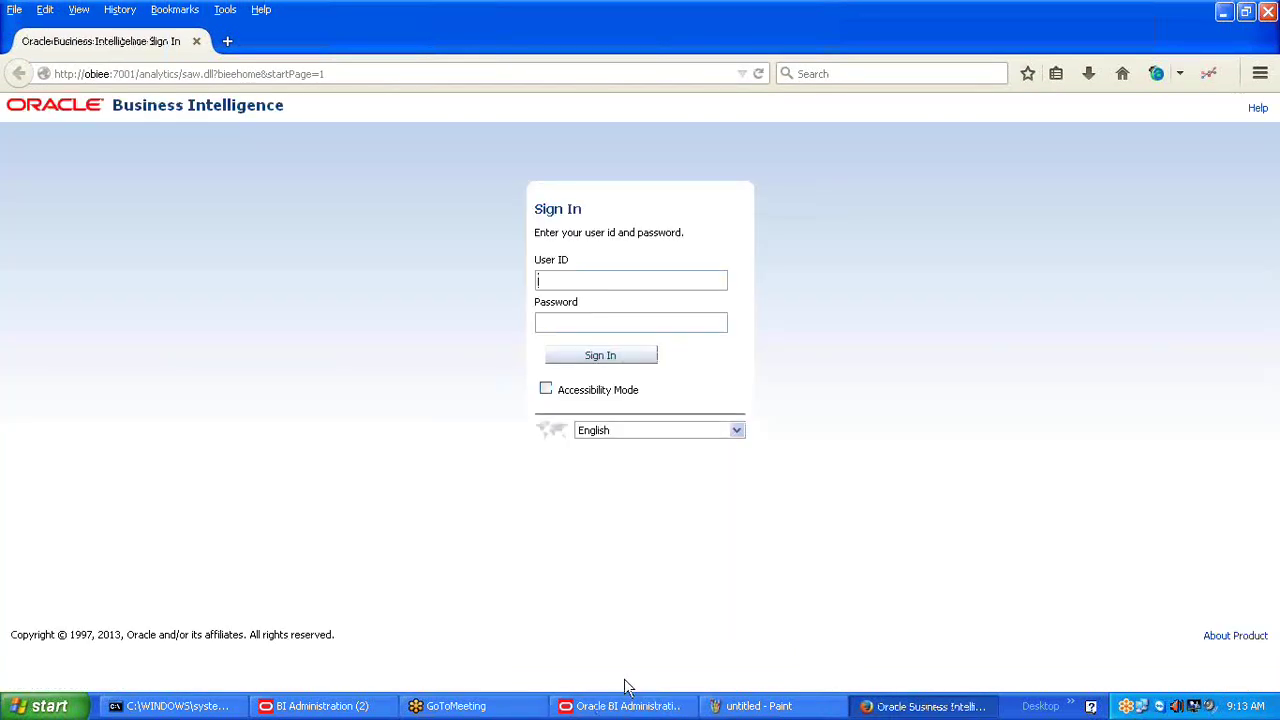
Relate the BMM business model and the empty Presentation layer to the Oracle Business Intelligence sign-in page and its URL.
{"action": "left_click", "coordinate": [624, 706]}
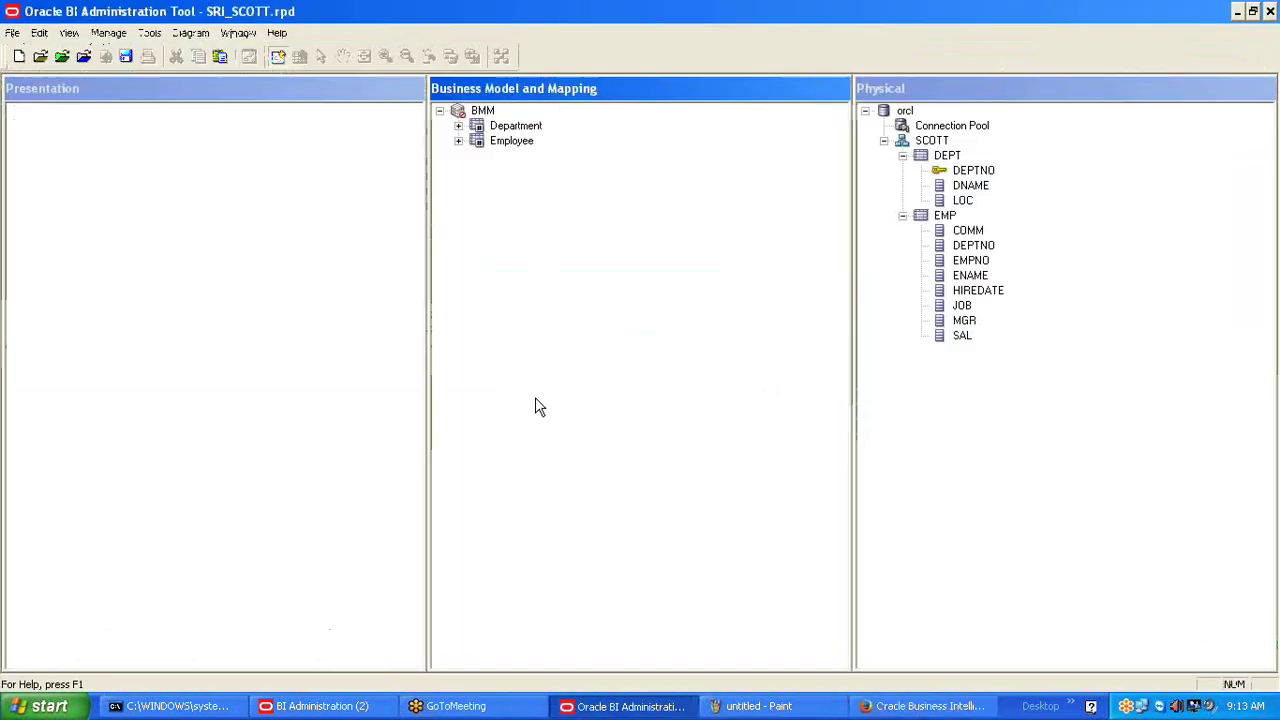
{"action": "left_click", "coordinate": [484, 111]}
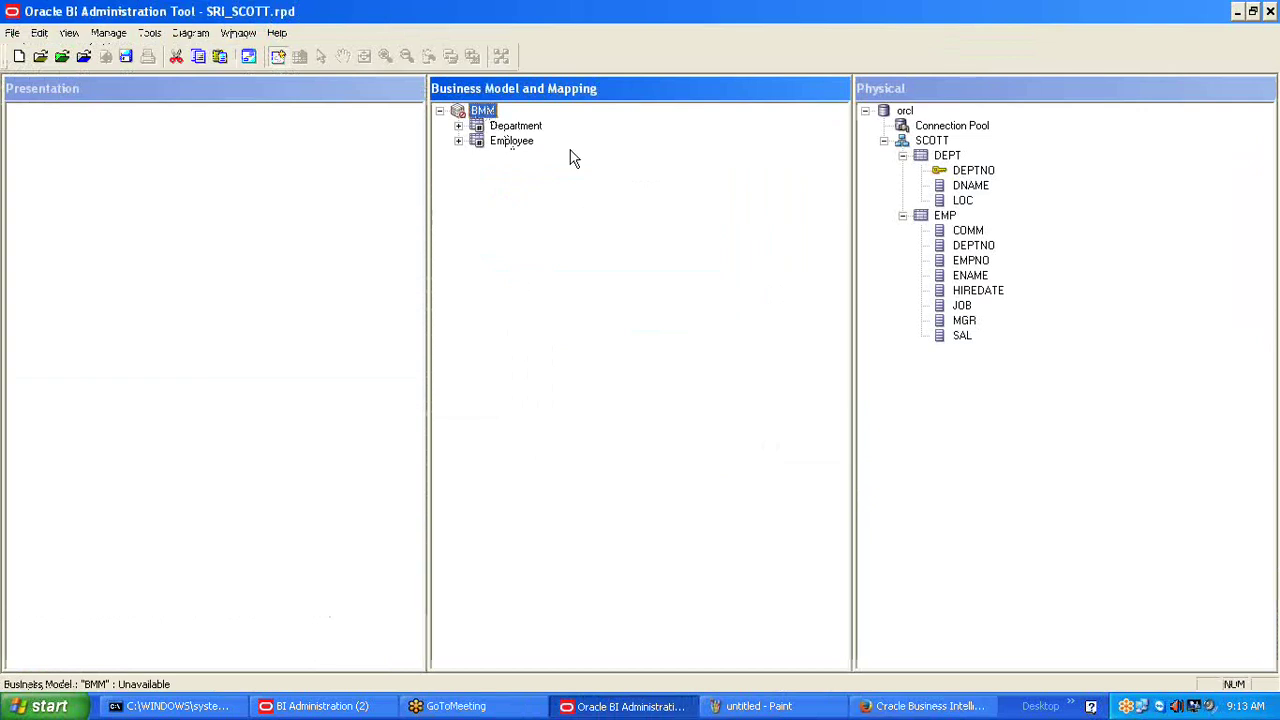
{"action": "left_click", "coordinate": [897, 712]}
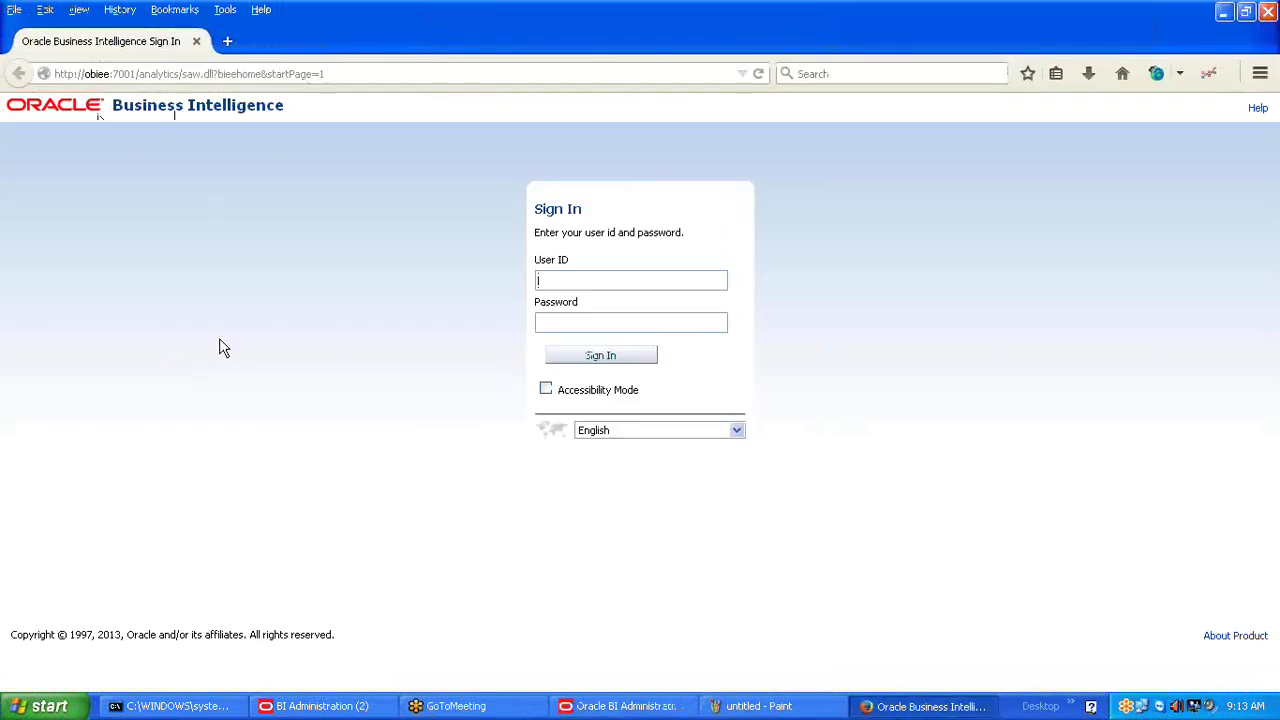
{"action": "left_click", "coordinate": [337, 73]}
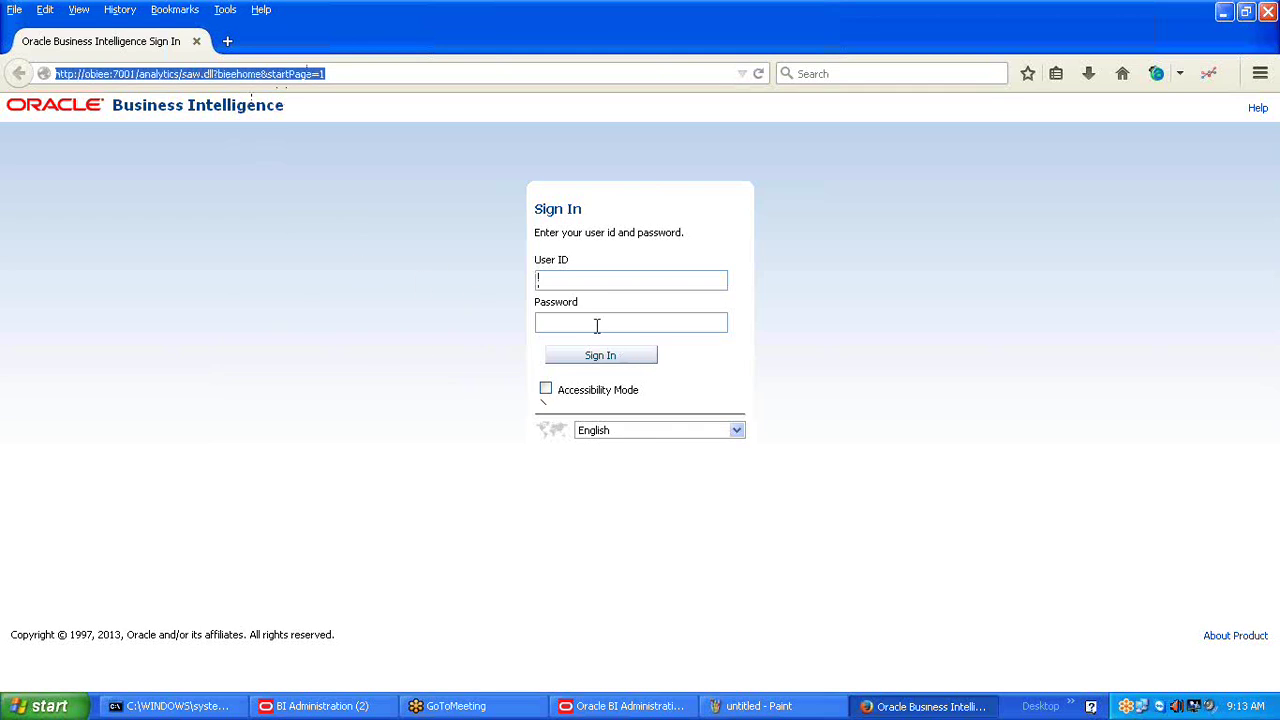
{"action": "left_click", "coordinate": [628, 706]}
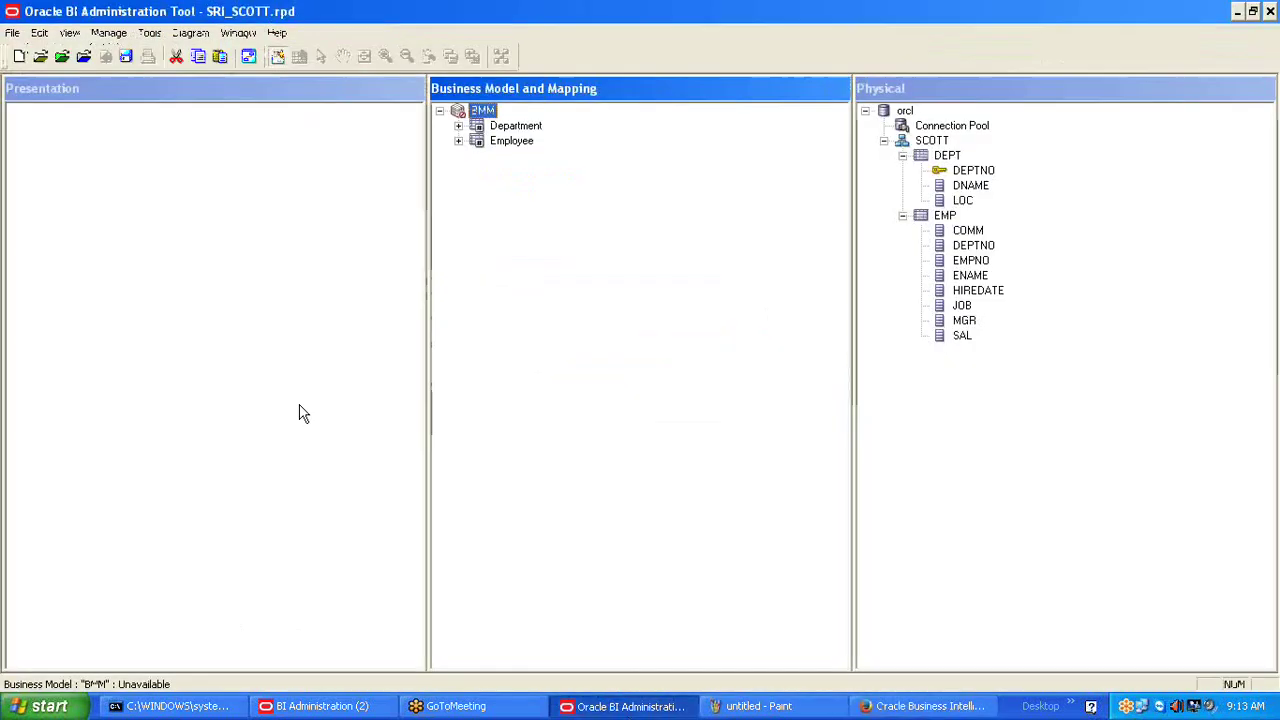
{"action": "left_click", "coordinate": [52, 147]}
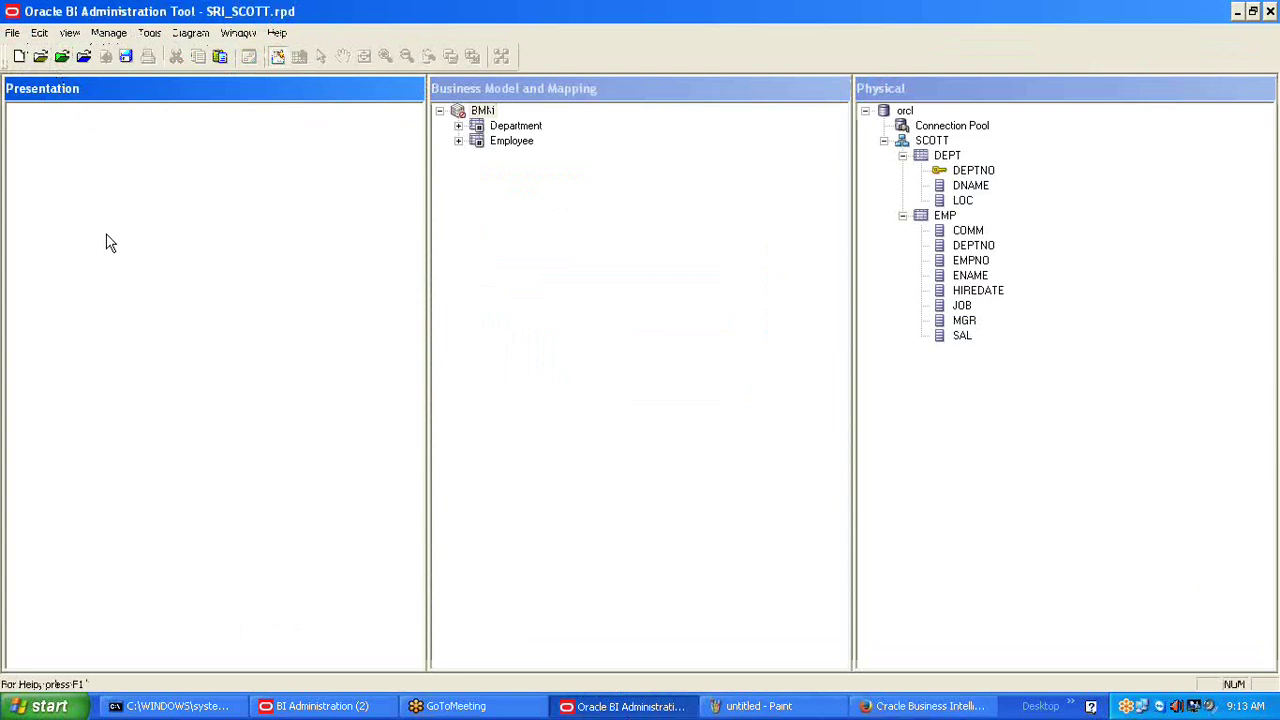
{"action": "left_click", "coordinate": [484, 111]}
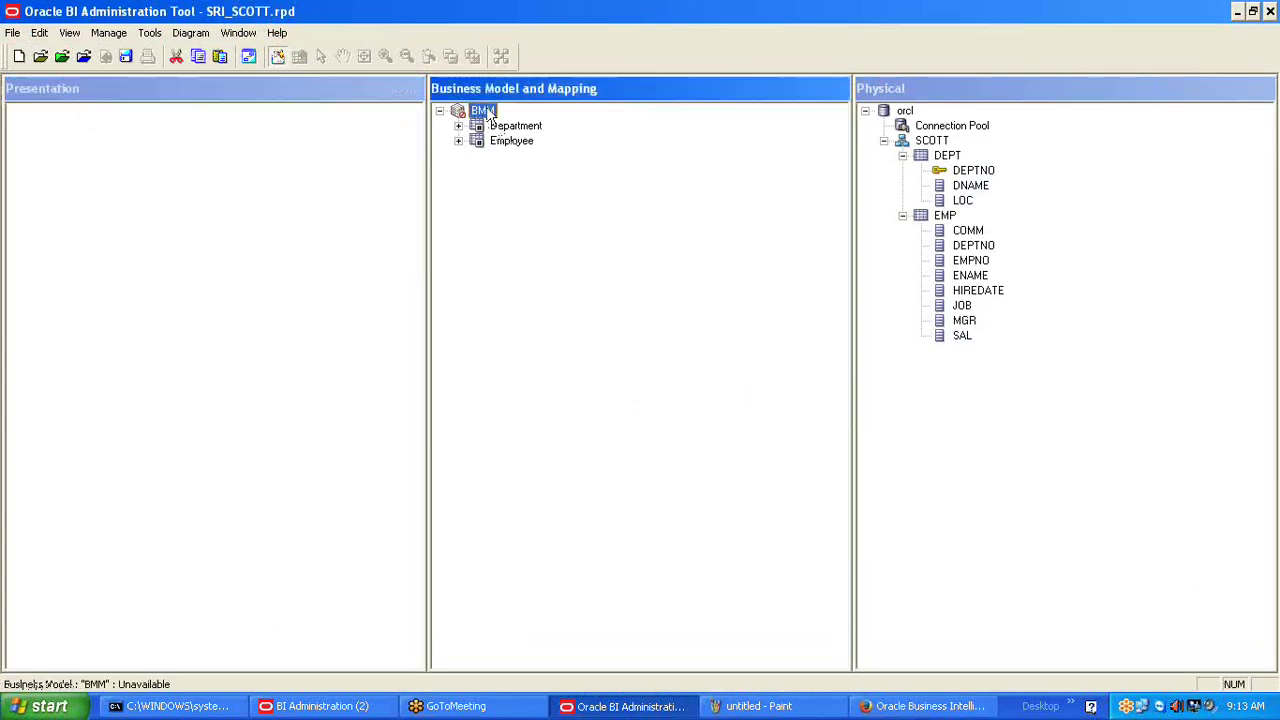
{"action": "left_click", "coordinate": [484, 111]}
Open a new Paint canvas and write "Logical query/ request" at the start of a large text box.
{"action": "left_click", "coordinate": [795, 708]}
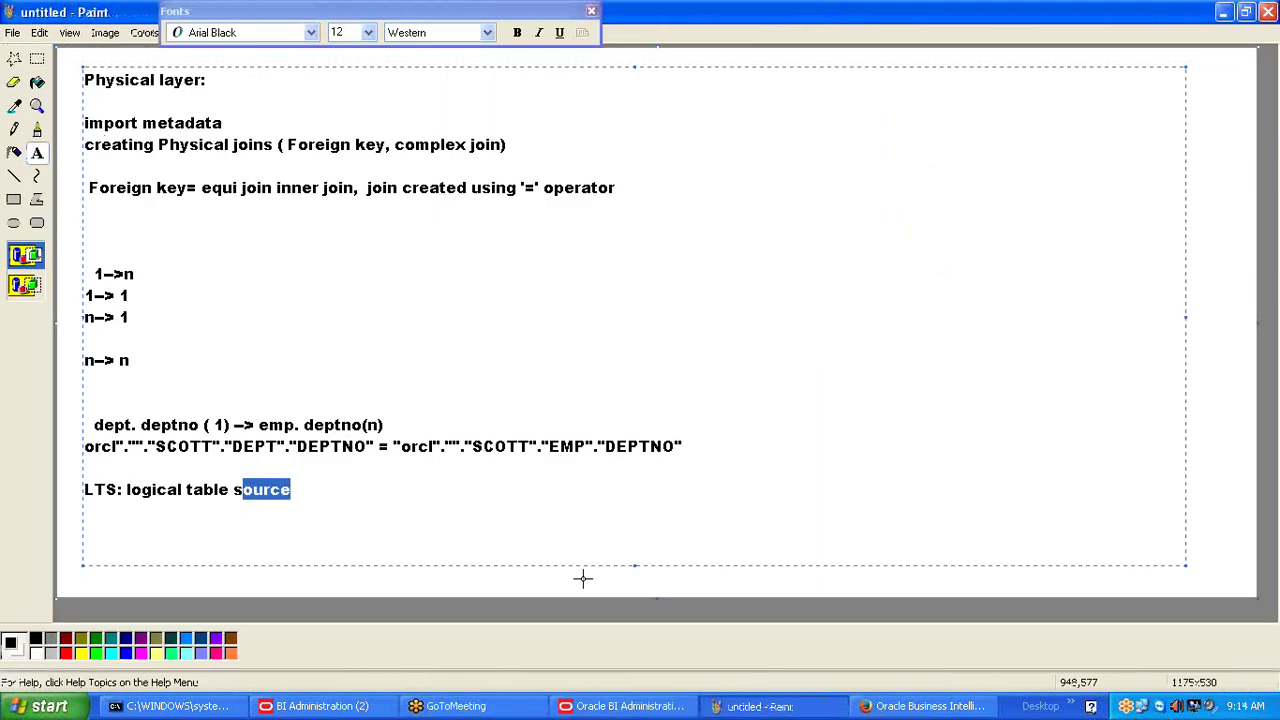
{"action": "key", "text": "alt+Tab"}
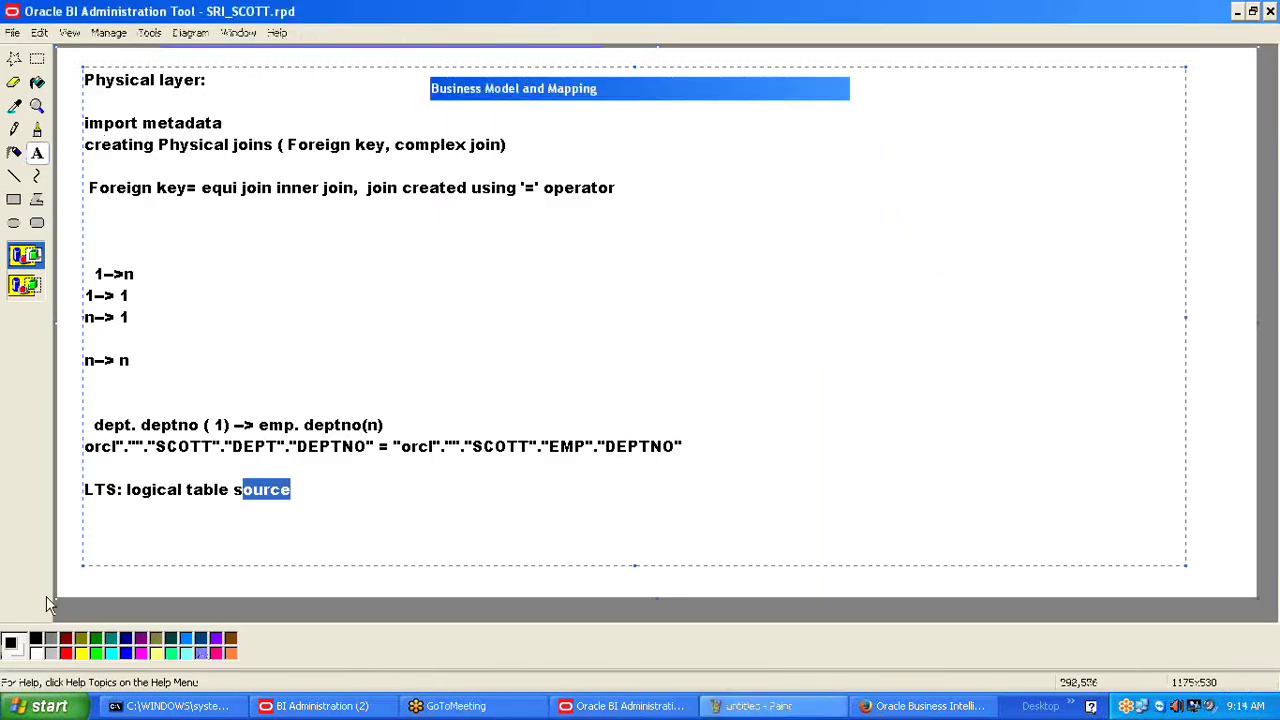
{"action": "left_click", "coordinate": [40, 706]}
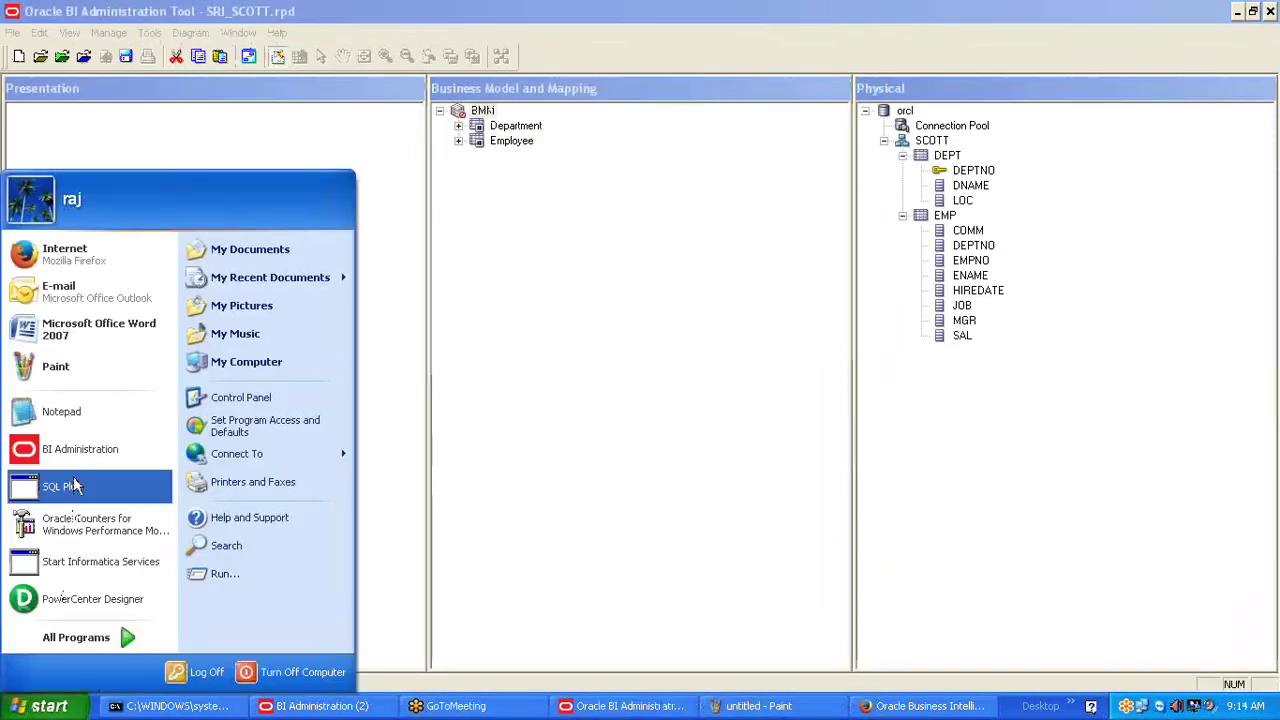
{"action": "left_click", "coordinate": [72, 381]}
{"action": "left_click", "coordinate": [37, 155]}
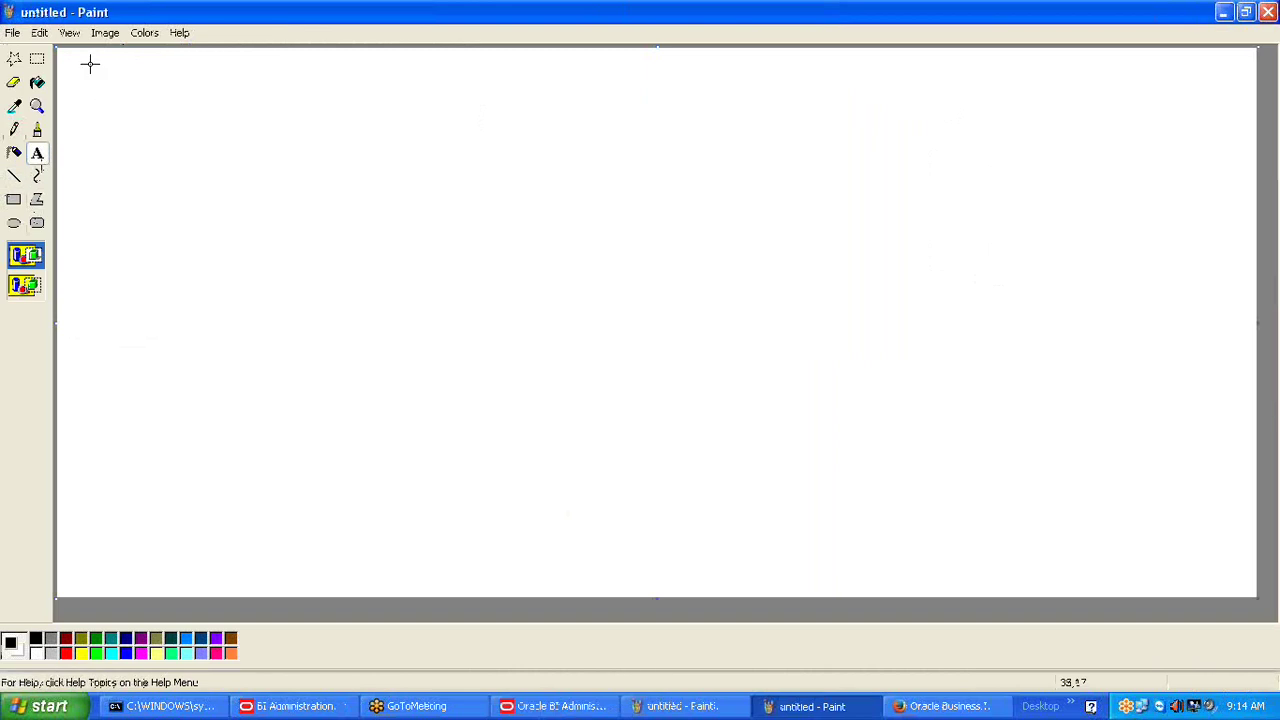
{"action": "left_click_drag", "start_coordinate": [63, 55], "coordinate": [1069, 564]}
{"action": "type", "text": "Logical"}
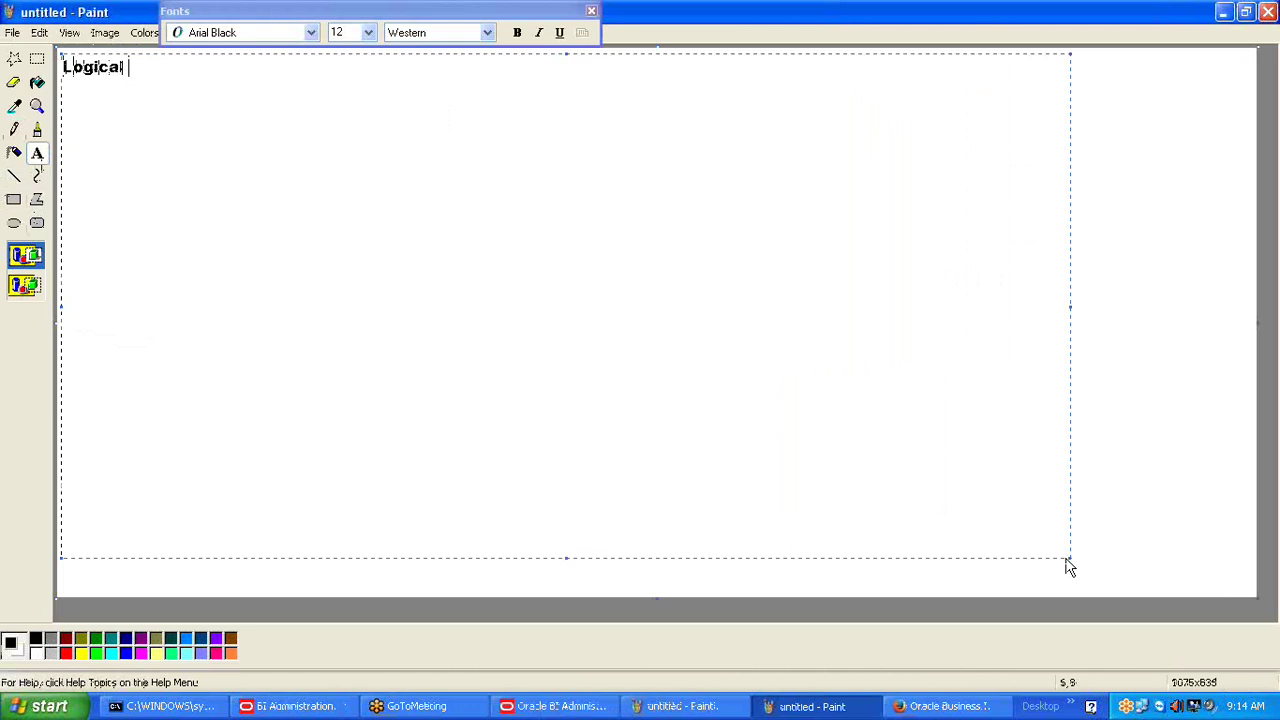
{"action": "type", "text": " query/ re"}
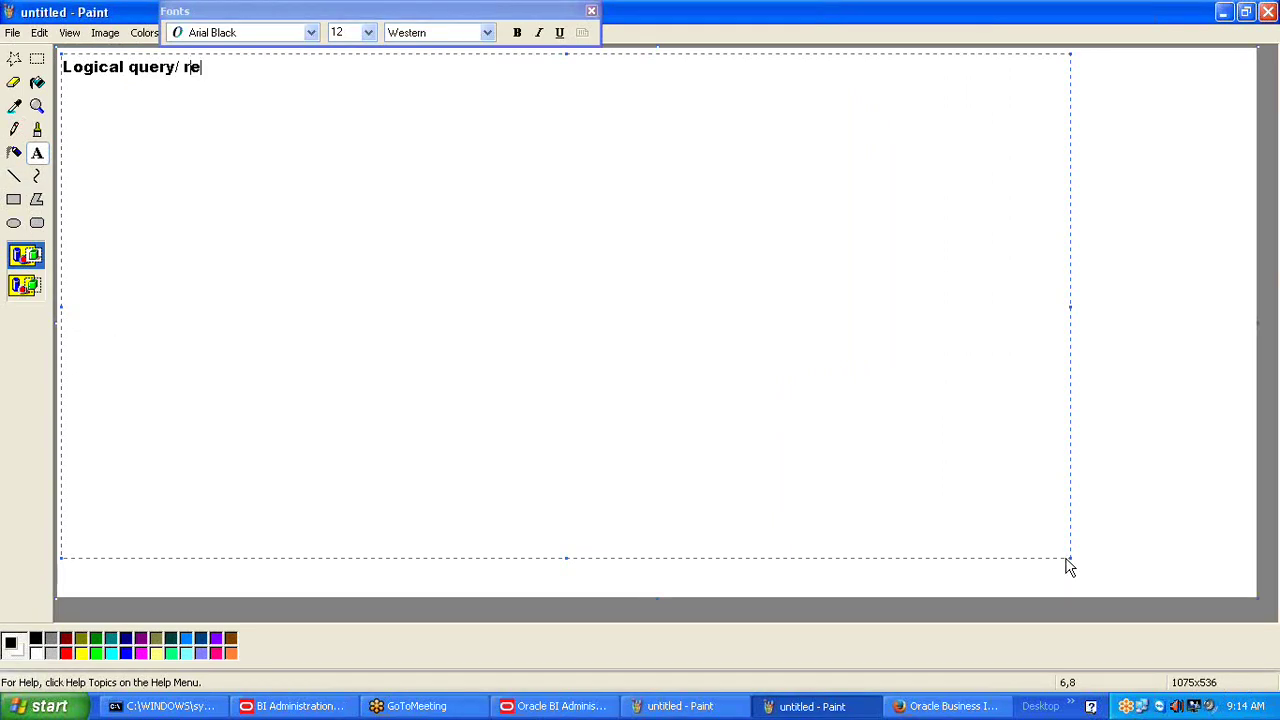
{"action": "type", "text": "quest"}
Highlight "Logical query/" in the note and switch to the Oracle BI Administration Tool to review the BMM model.
{"action": "left_click_drag", "start_coordinate": [127, 67], "coordinate": [60, 72]}
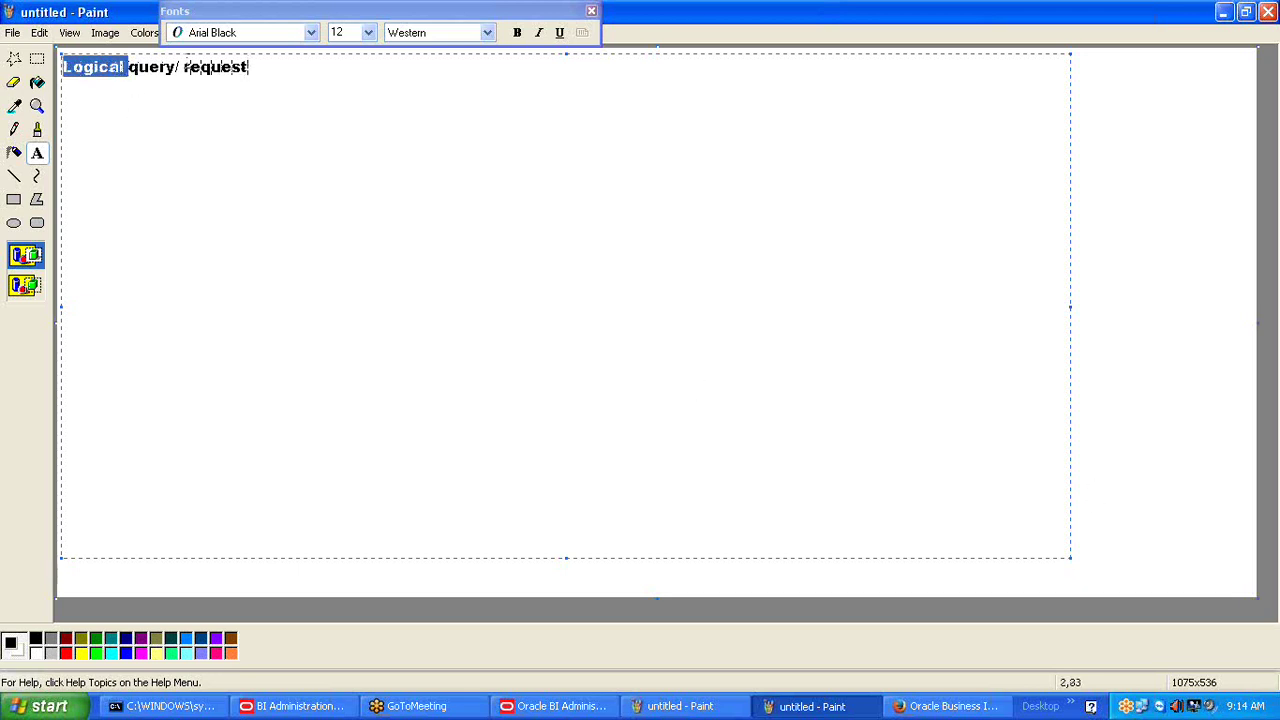
{"action": "left_click_drag", "start_coordinate": [180, 67], "coordinate": [61, 72]}
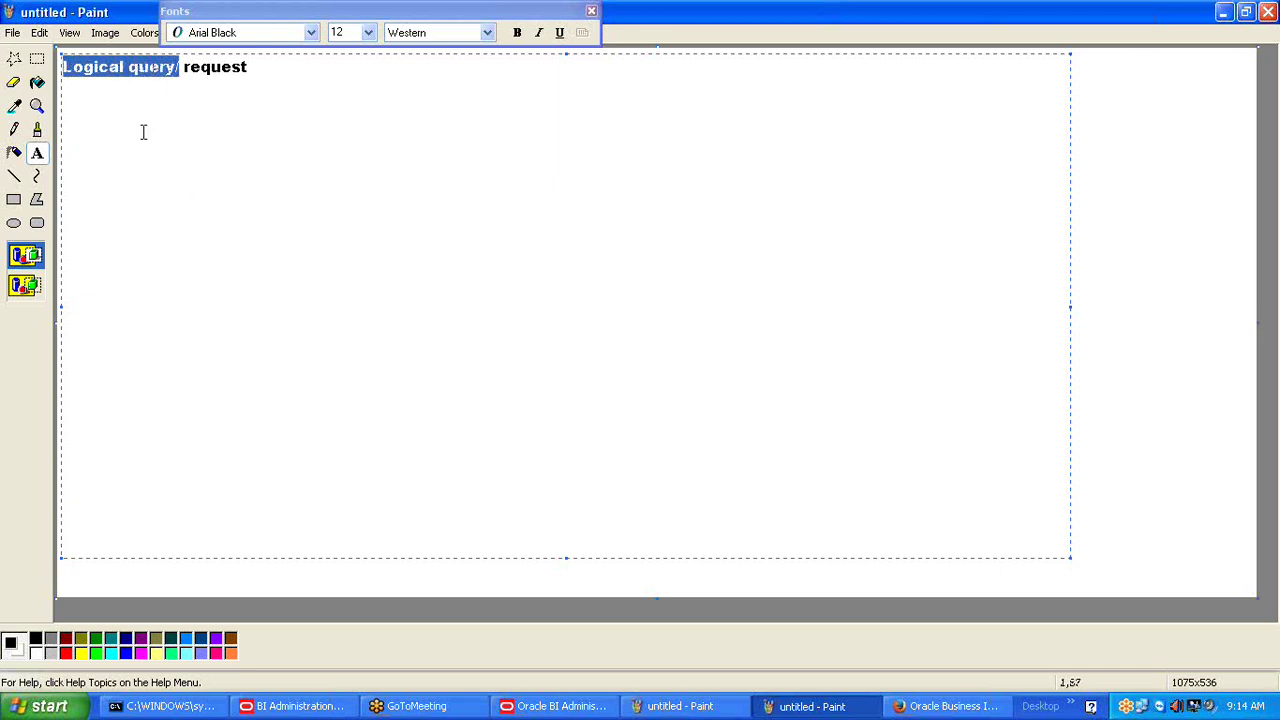
{"action": "left_click", "coordinate": [560, 706]}
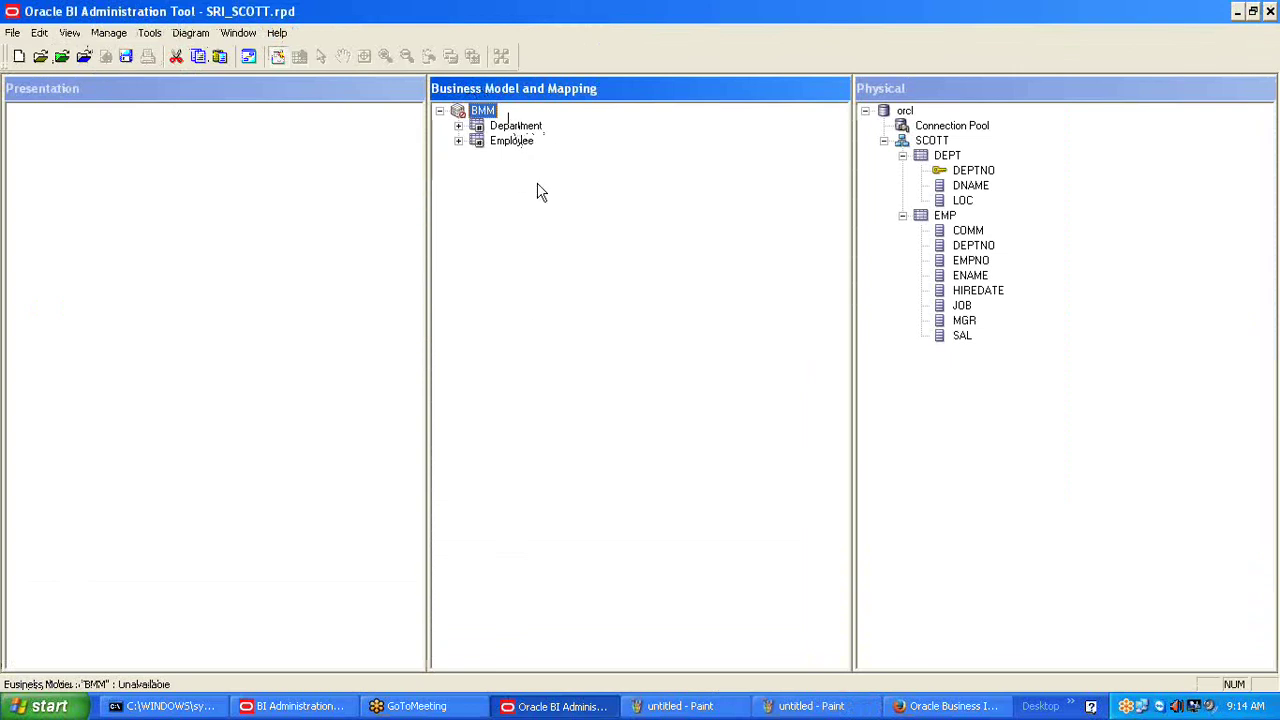
Switch to the Paint note and write "Physical query/ native sql stmt/ physical sql" below the logical query line.
{"action": "left_click", "coordinate": [810, 706]}
{"action": "left_click", "coordinate": [256, 67]}
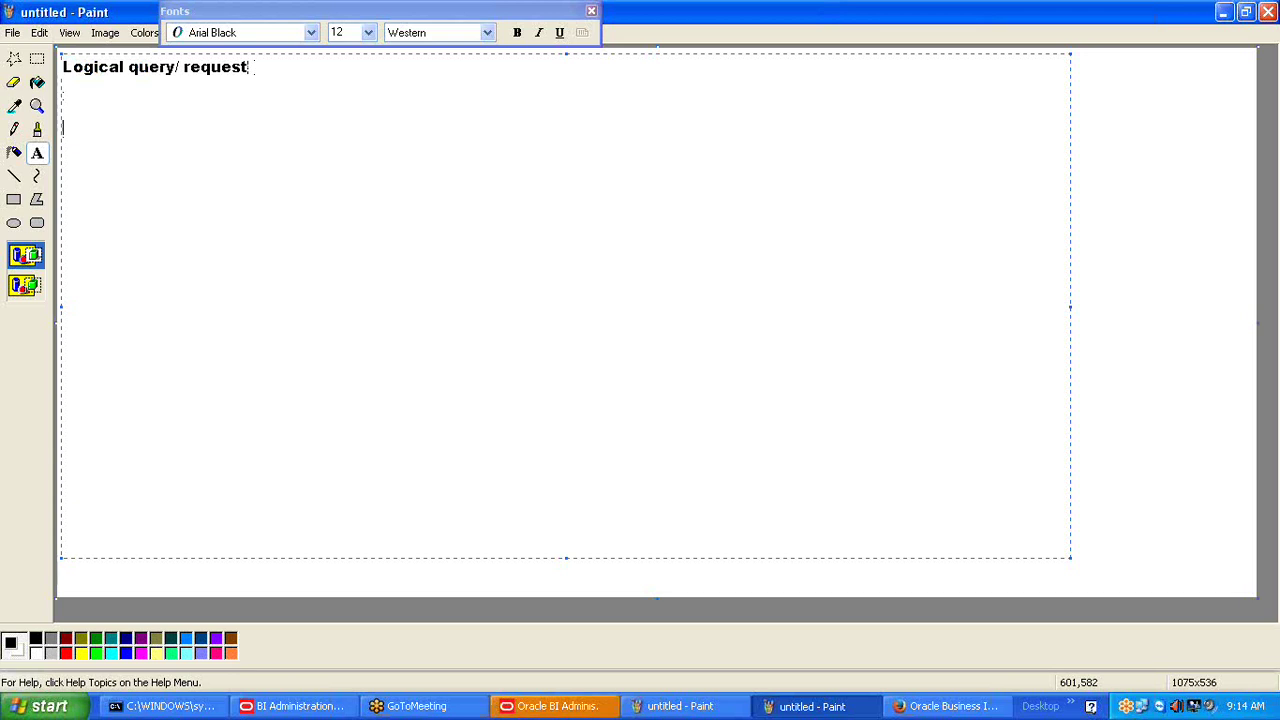
{"action": "type", "text": "Physical"}
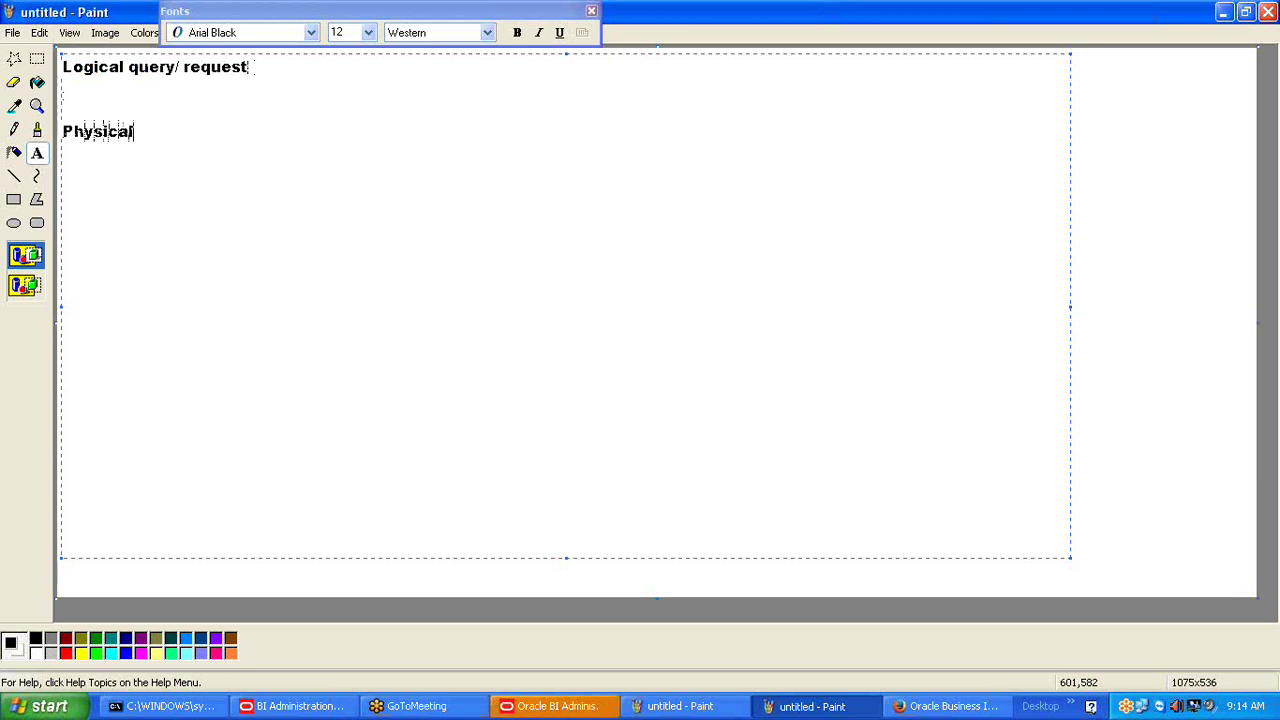
{"action": "type", "text": " query/ native"}
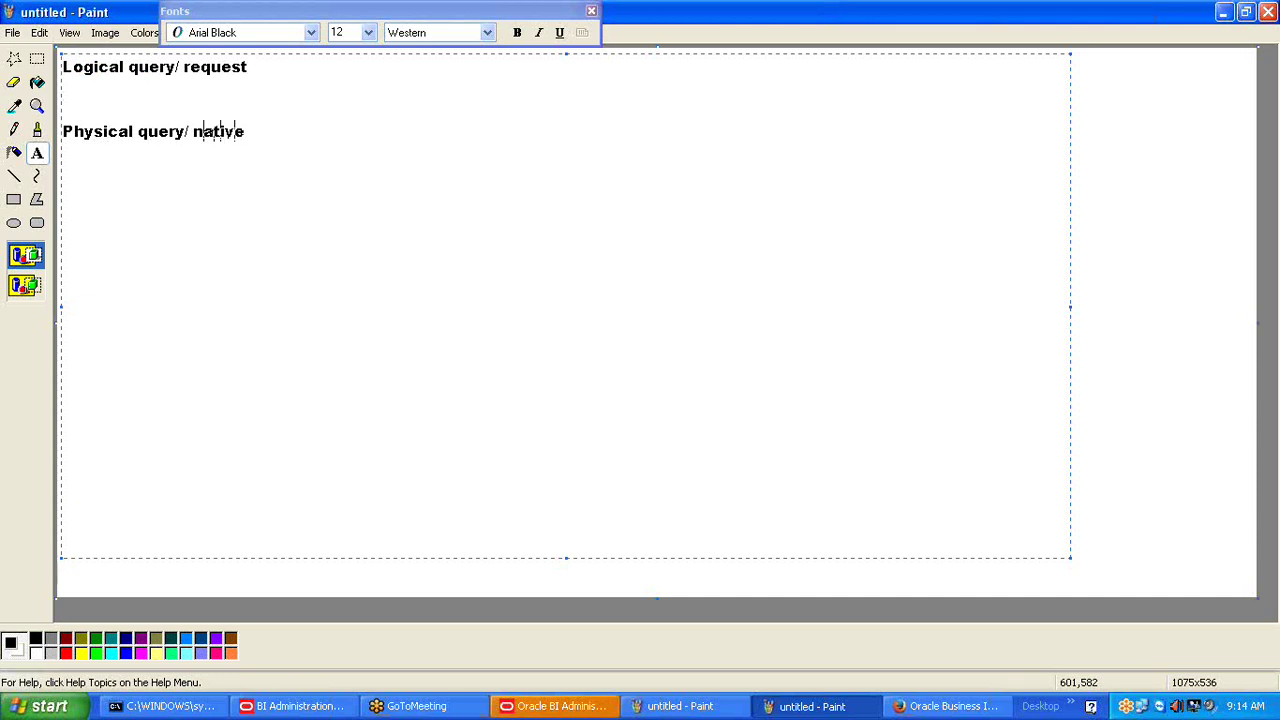
{"action": "type", "text": " s"}
{"action": "type", "text": "ql stm"}
{"action": "type", "text": "t"}
{"action": "type", "text": "'"}
{"action": "type", "text": "phys"}
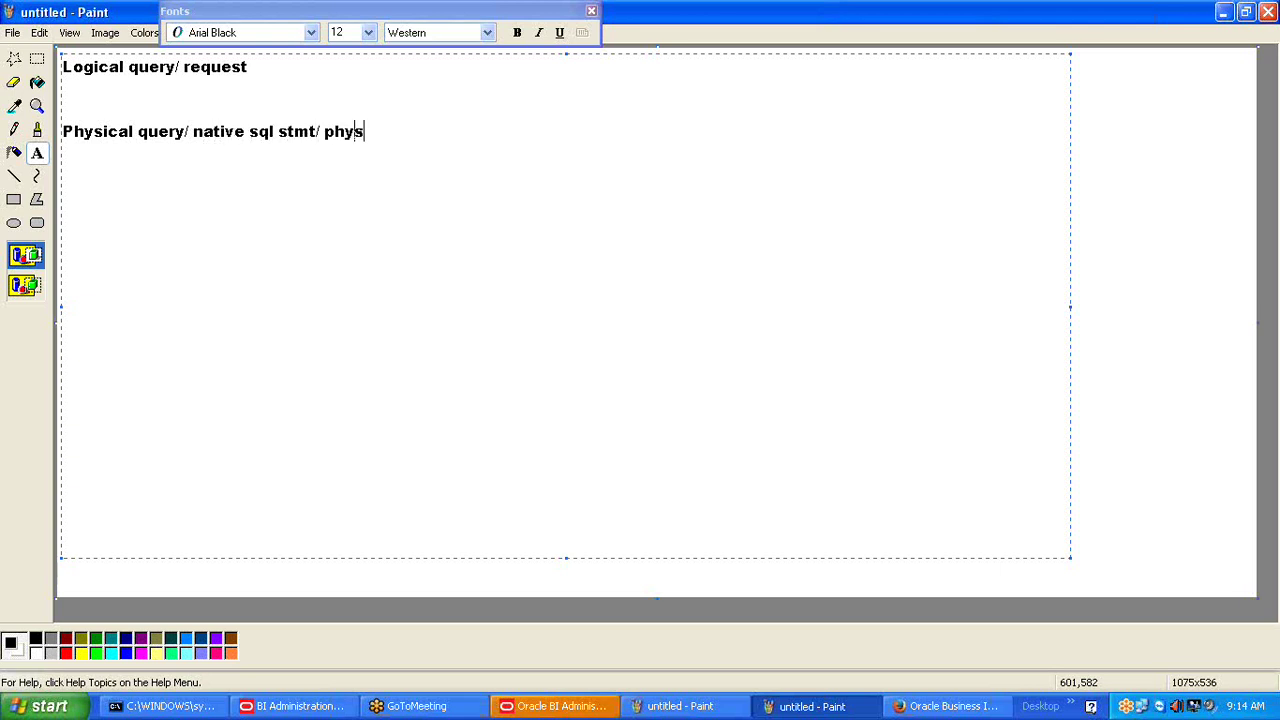
{"action": "type", "text": "ical sql"}
{"action": "key", "text": "shift+Home"}
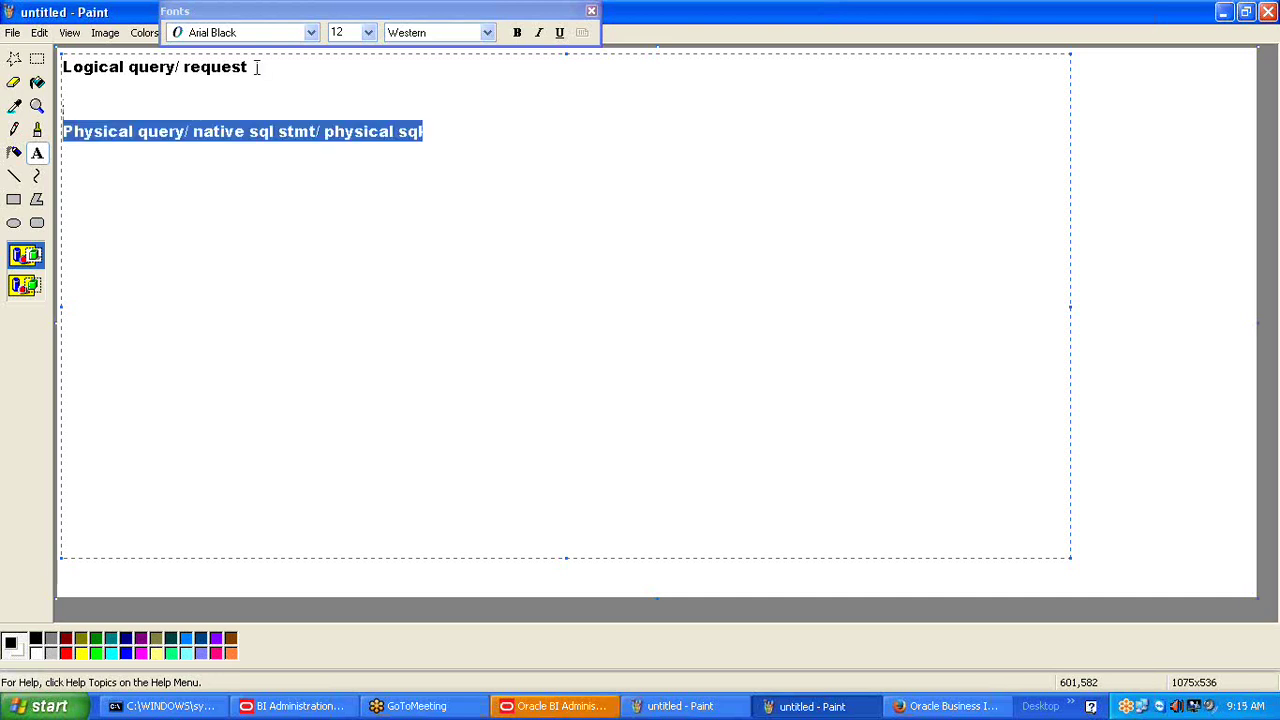
Append ": Physical layer ( Foreign key)" to the physical query line of the note.
{"action": "left_click", "coordinate": [465, 131]}
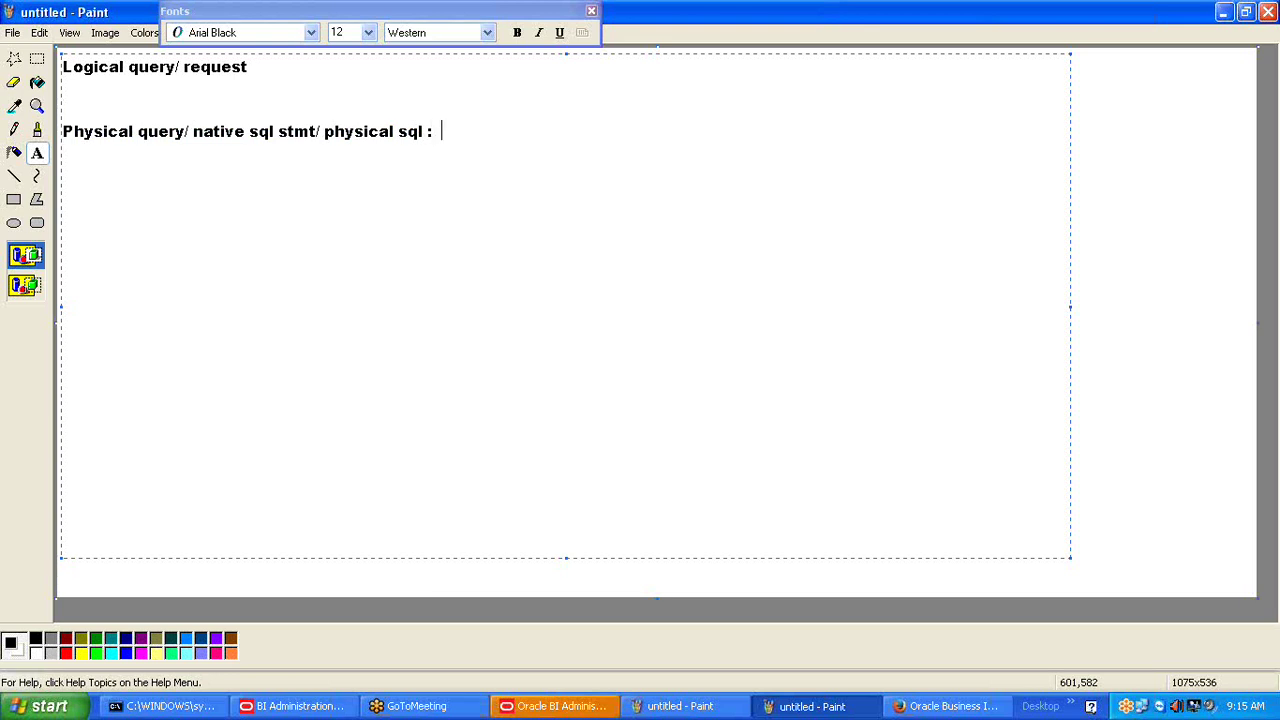
{"action": "type", "text": ":  Physical layer"}
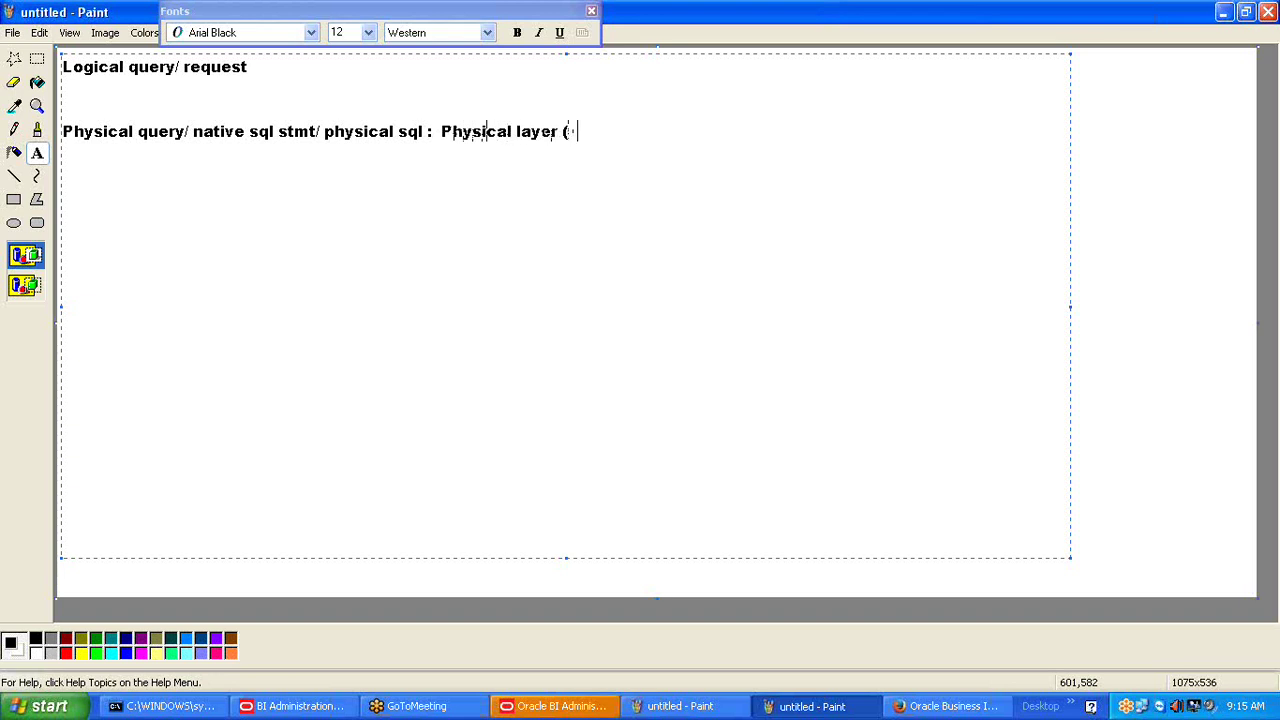
{"action": "type", "text": " (  Foreign ke"}
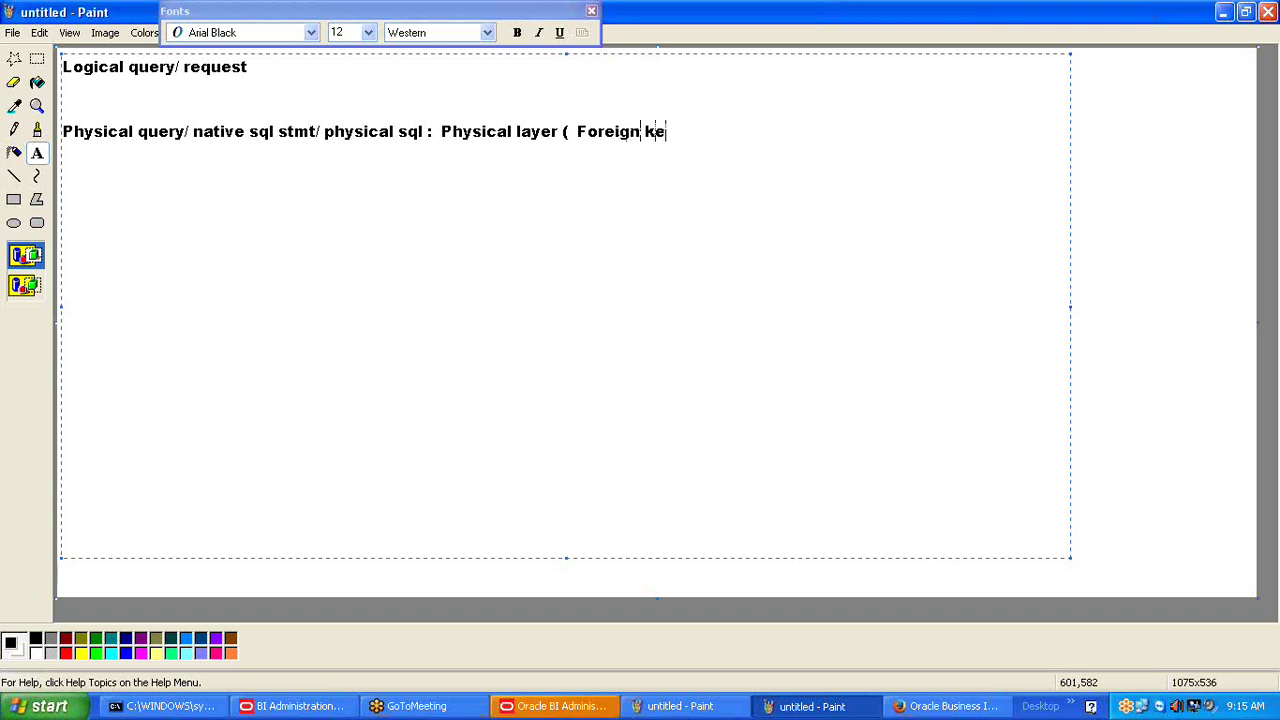
{"action": "type", "text": "y)"}
Highlight the physical query line and the "Logical query/ request" line in the note to compare them.
{"action": "left_click_drag", "start_coordinate": [694, 124], "coordinate": [703, 108]}
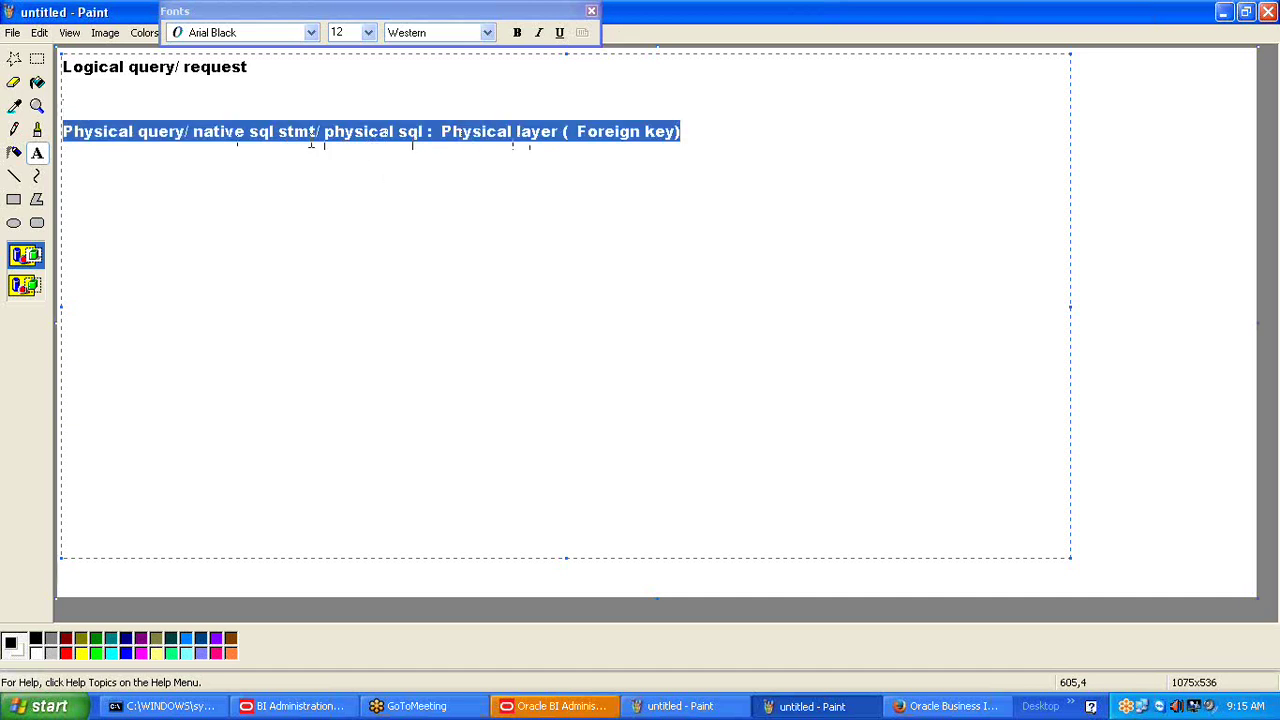
{"action": "left_click_drag", "start_coordinate": [257, 66], "coordinate": [64, 68]}
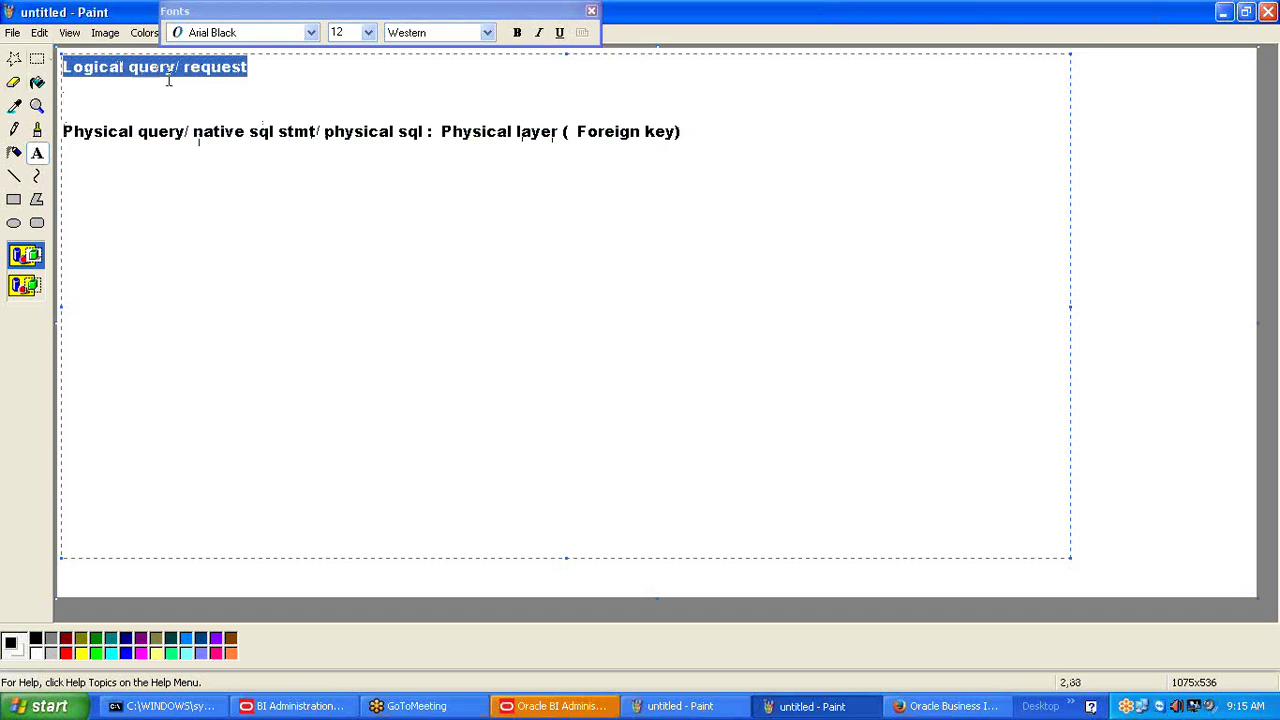
{"action": "left_click", "coordinate": [248, 68]}
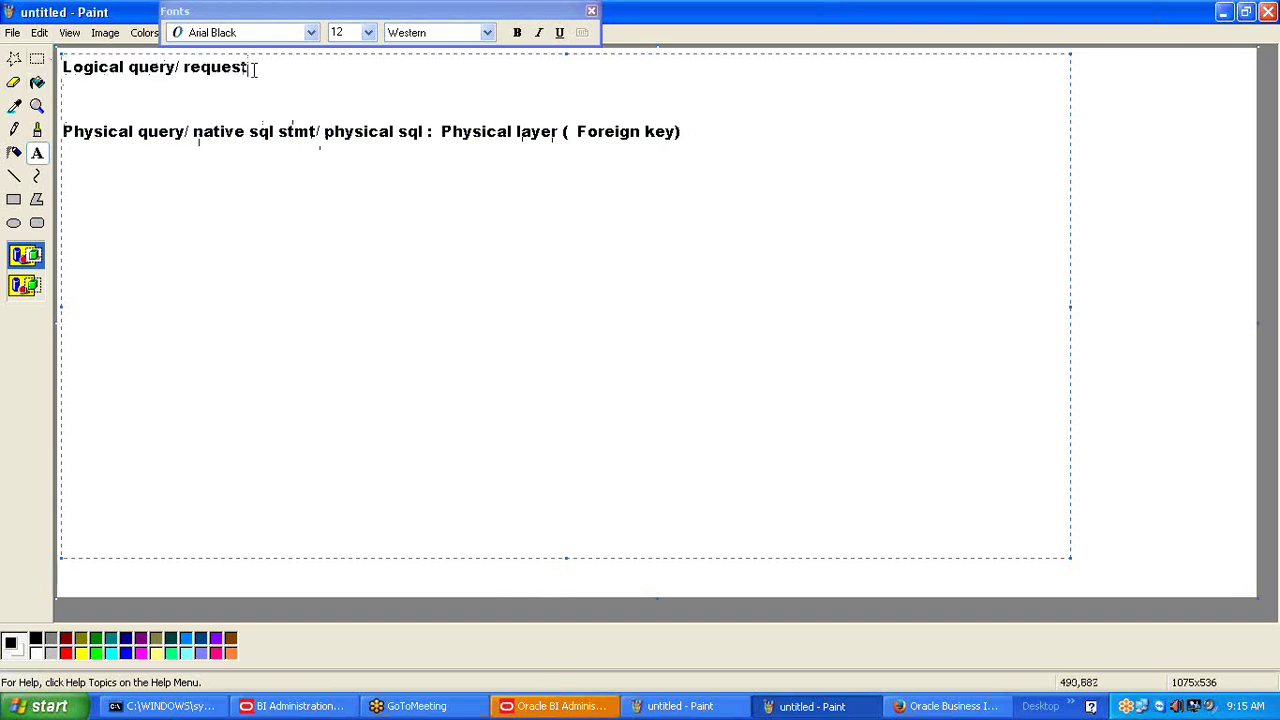
{"action": "left_click_drag", "start_coordinate": [260, 68], "coordinate": [70, 82]}
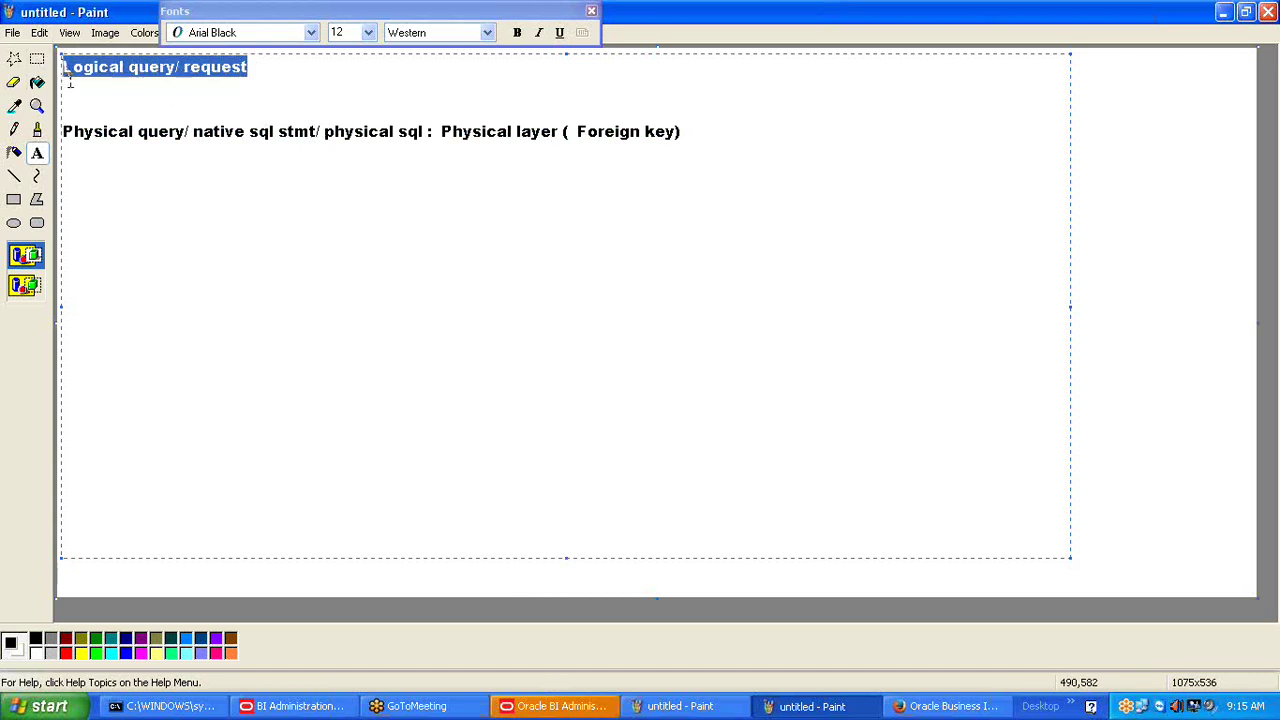
Switch to the Oracle BI Administration Tool and check the table types of Department and Employee in the BMM model.
{"action": "left_click", "coordinate": [565, 708]}
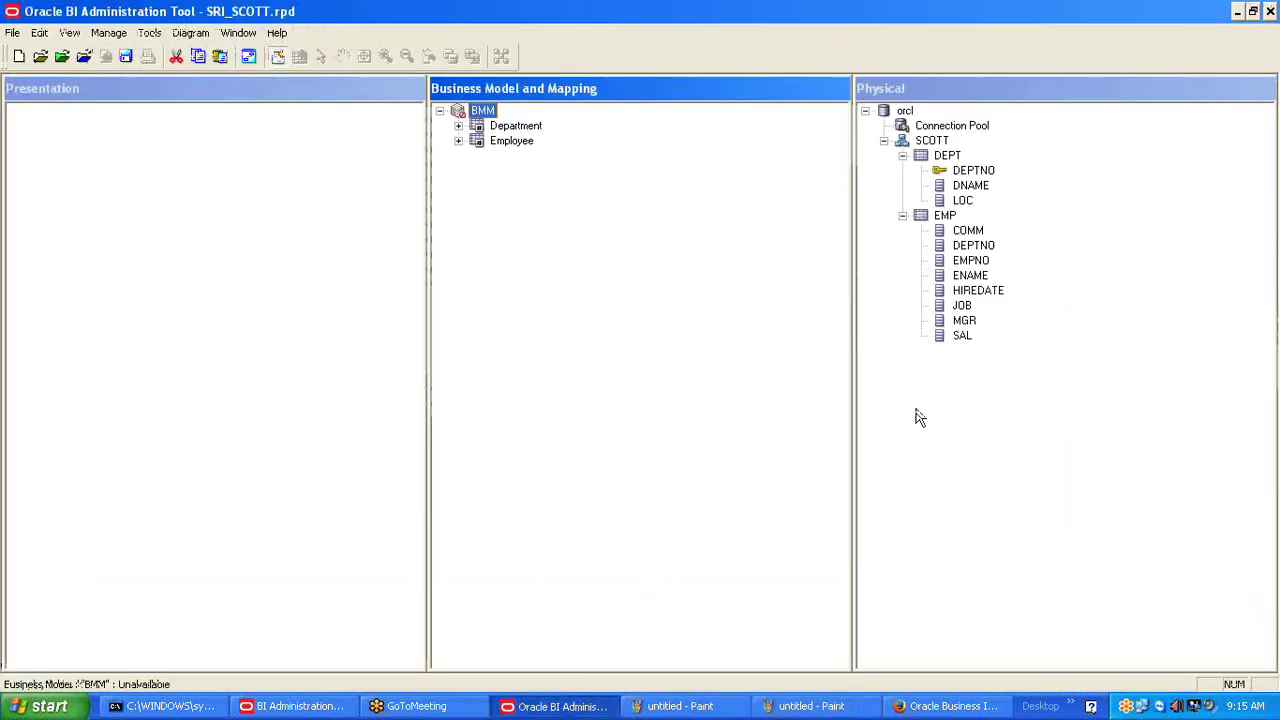
{"action": "left_click", "coordinate": [727, 351]}
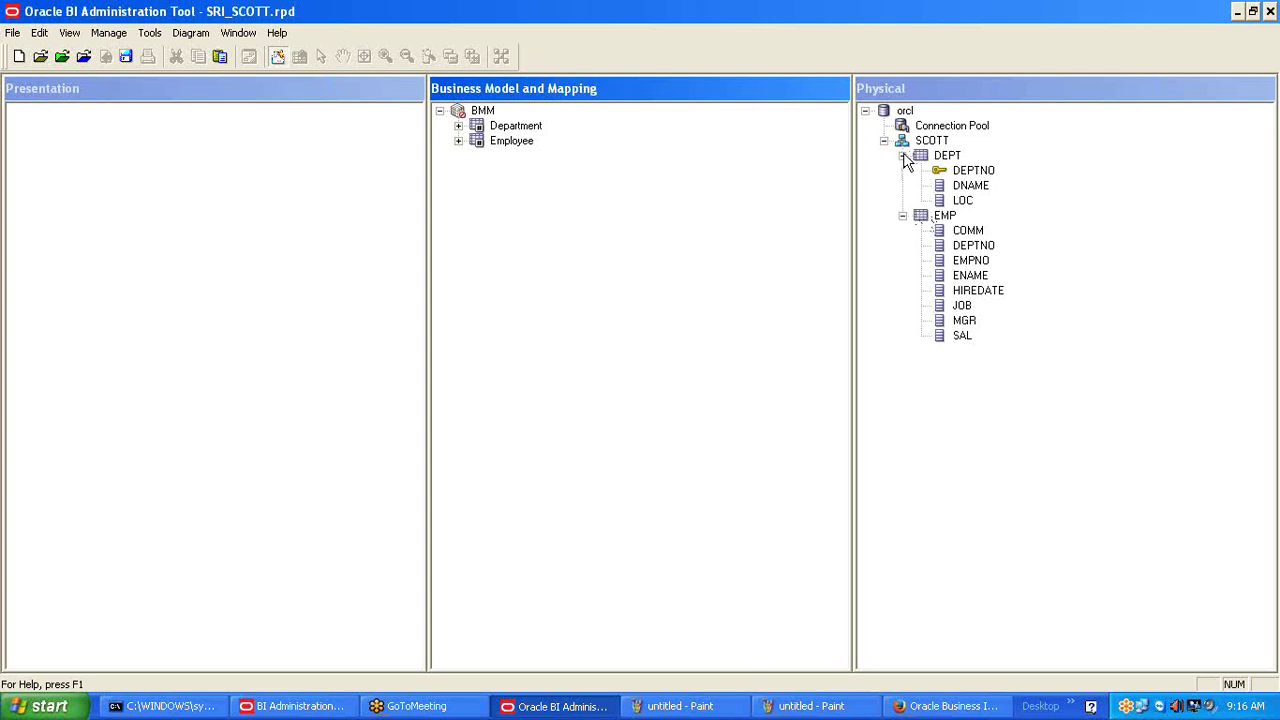
{"action": "left_click", "coordinate": [525, 127]}
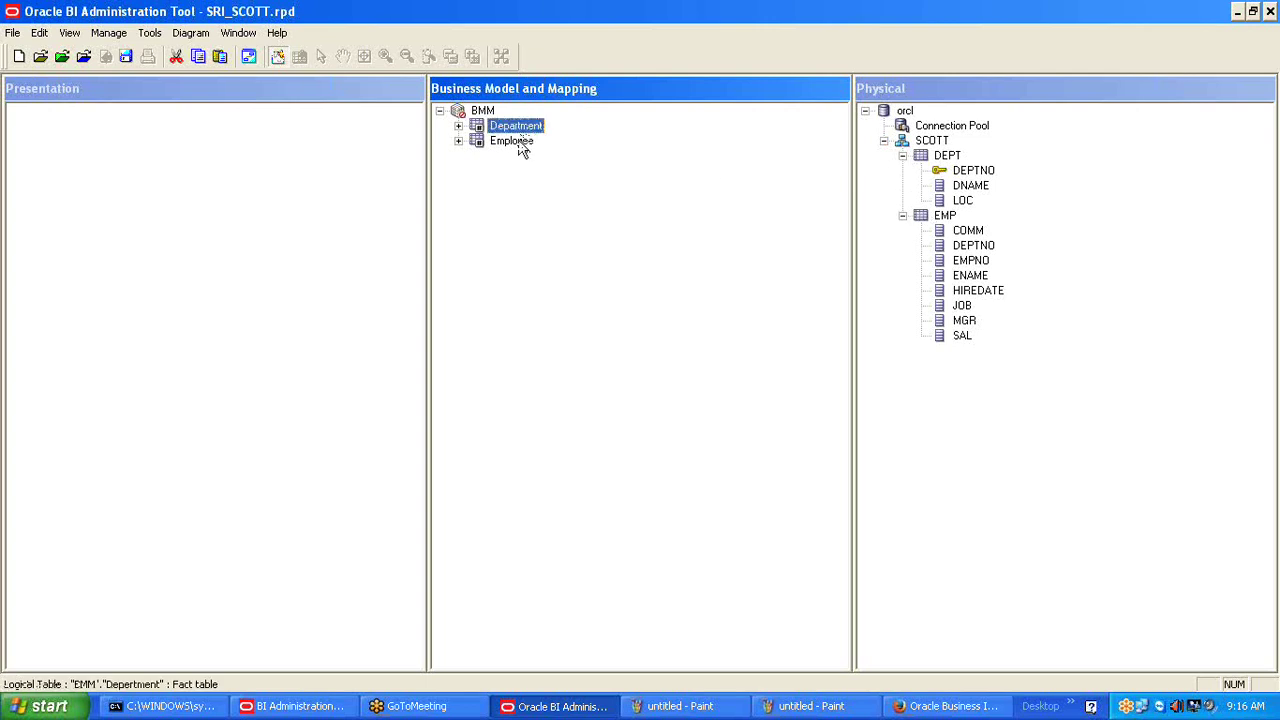
{"action": "left_click", "coordinate": [518, 141]}
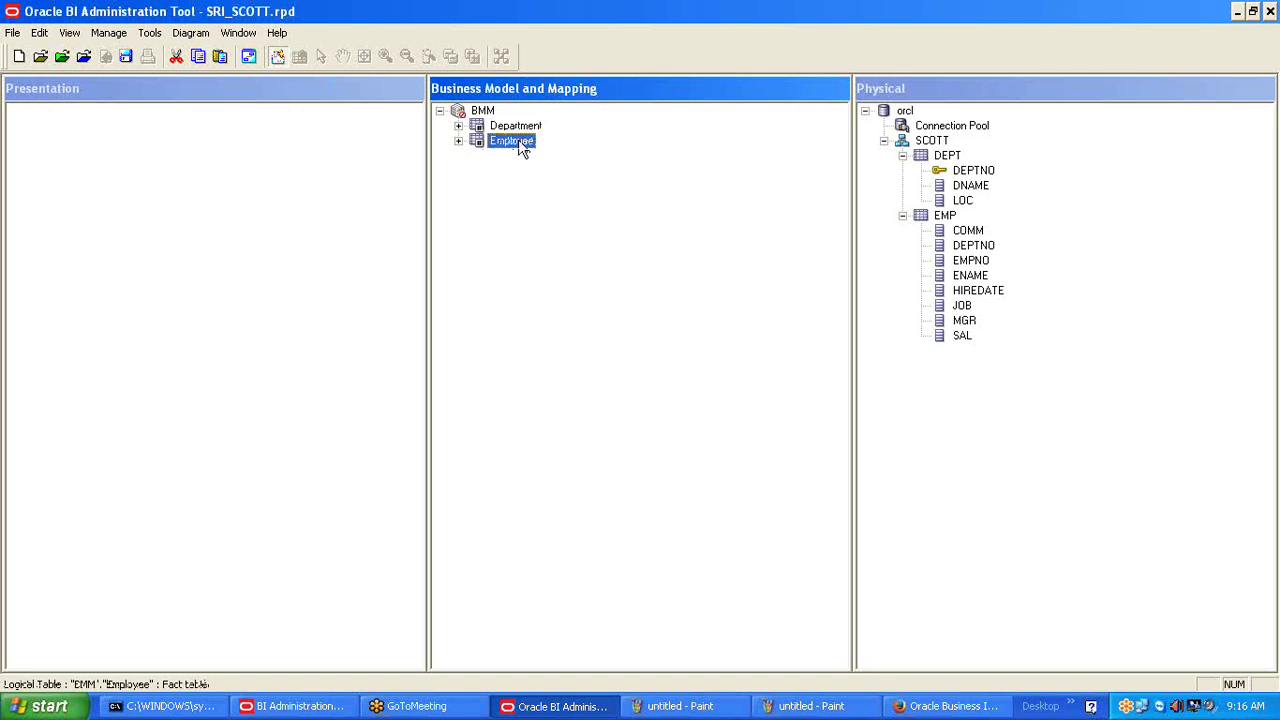
Collapse the physical EMP and DEPT tables, then create a business model from the physical SCOTT schema and expand it.
{"action": "left_click", "coordinate": [903, 217]}
{"action": "left_click", "coordinate": [903, 157]}
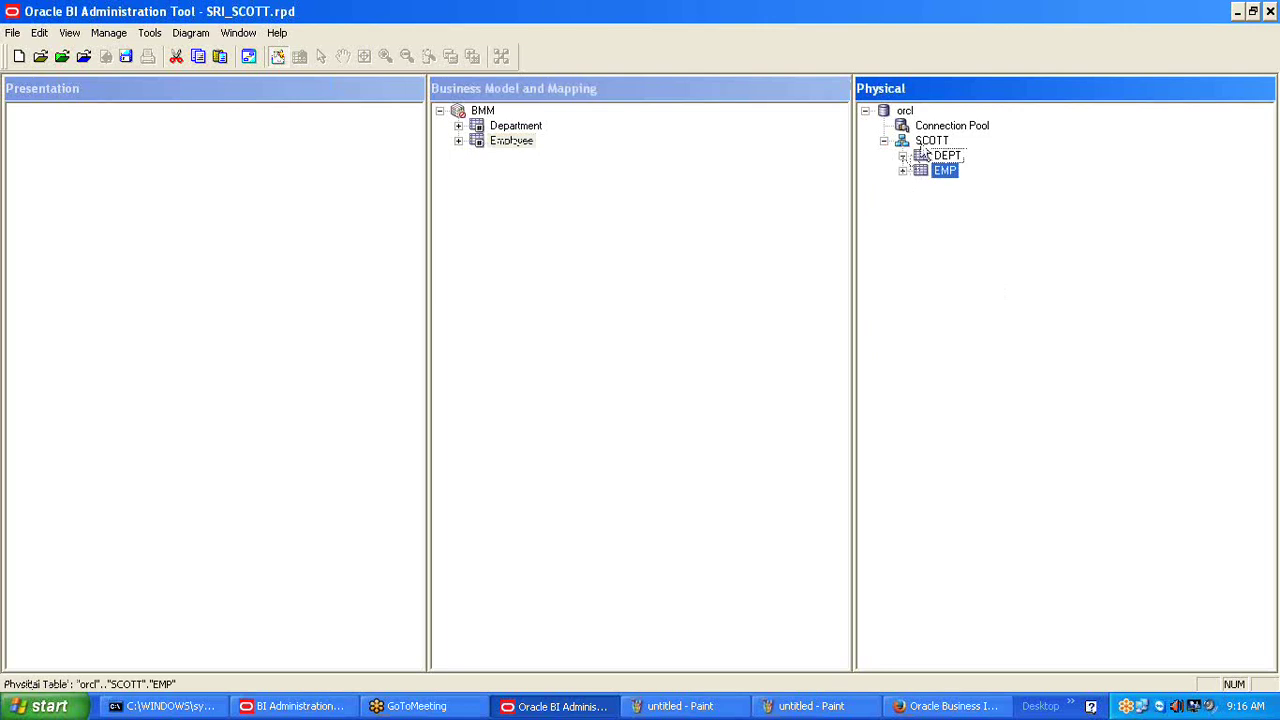
{"action": "left_click_drag", "start_coordinate": [930, 142], "coordinate": [479, 176]}
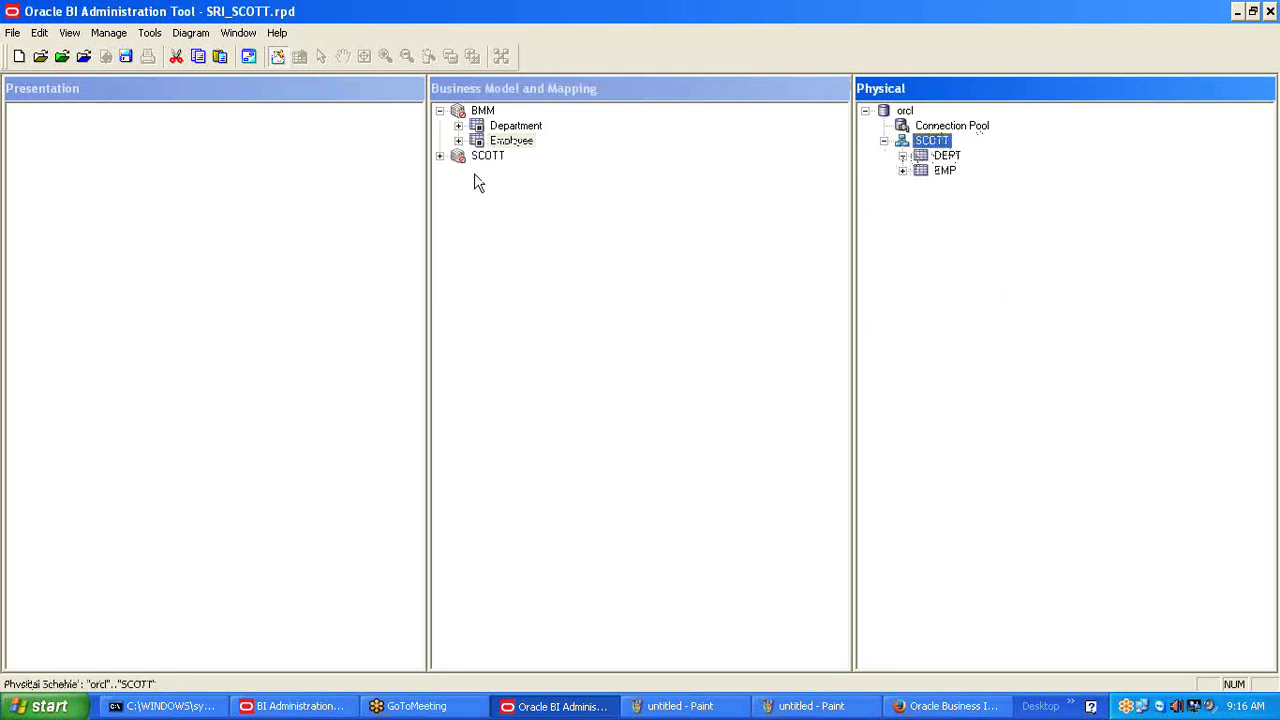
{"action": "left_click", "coordinate": [440, 157]}
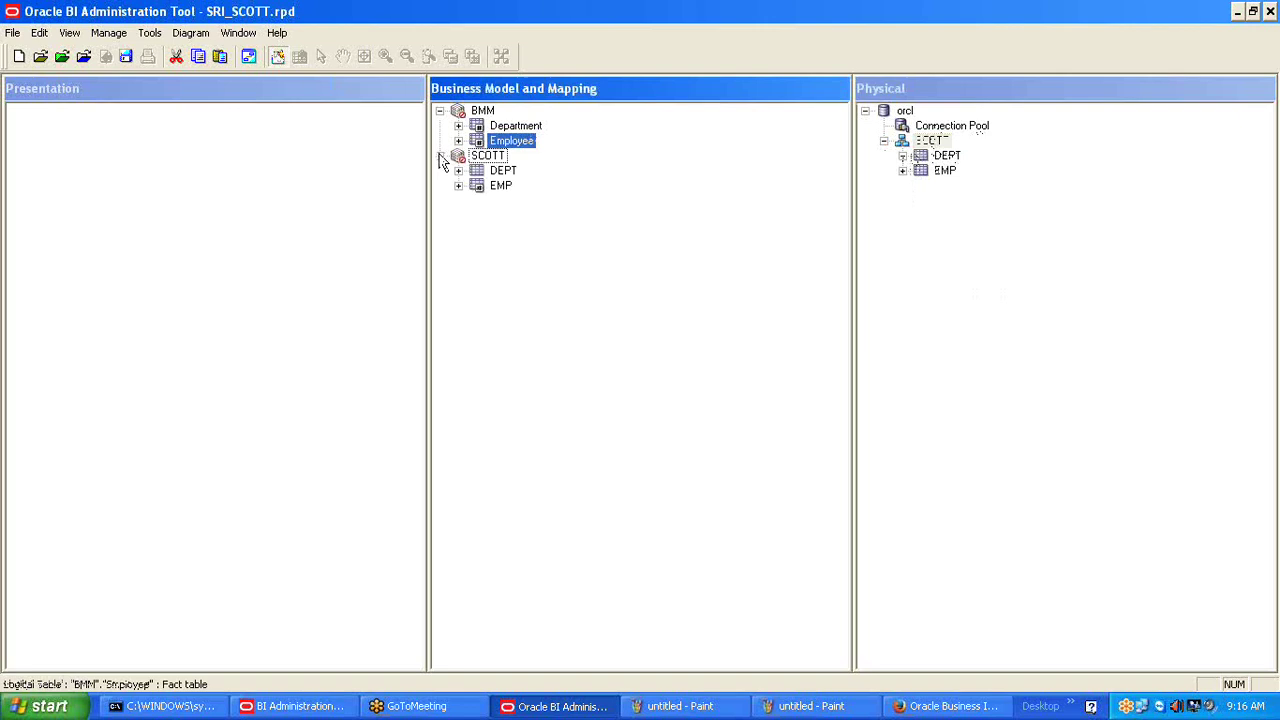
Compare the EMP and DEPT logical tables of the SCOTT business model with the tables in the BMM model.
{"action": "left_click", "coordinate": [498, 189]}
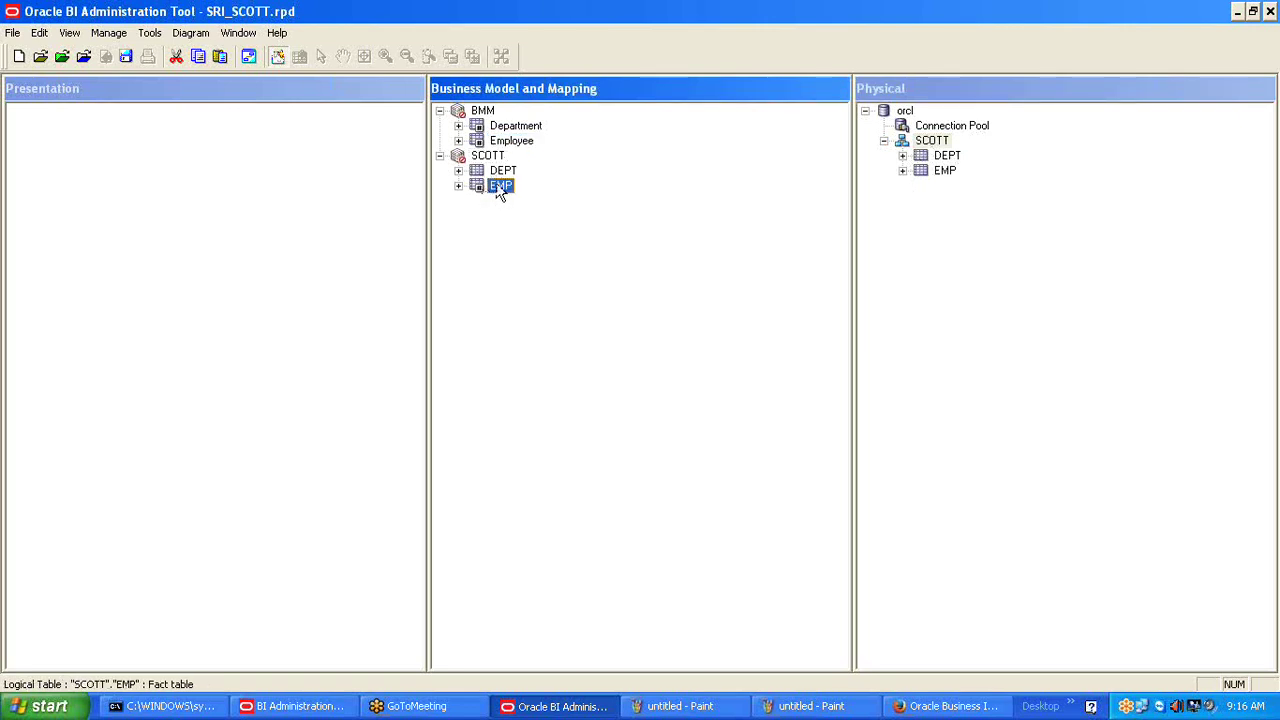
{"action": "key", "text": "Up"}
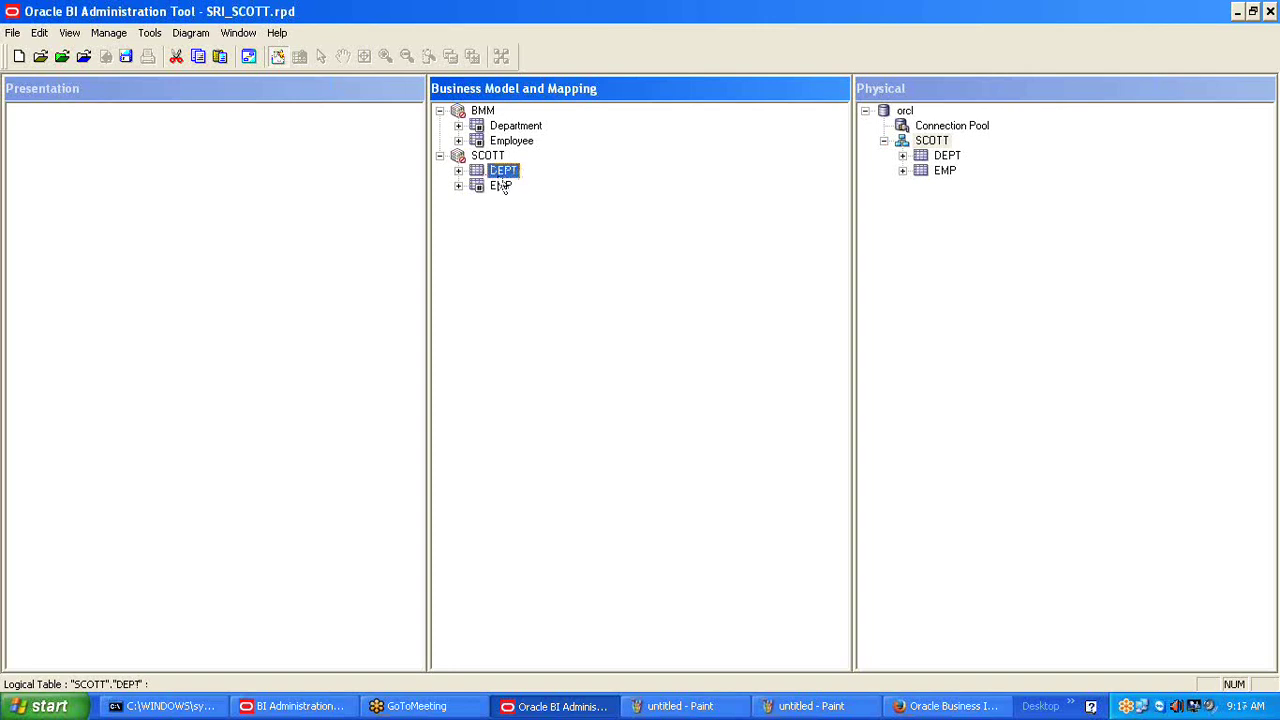
{"action": "left_click", "coordinate": [440, 156]}
{"action": "left_click", "coordinate": [484, 116]}
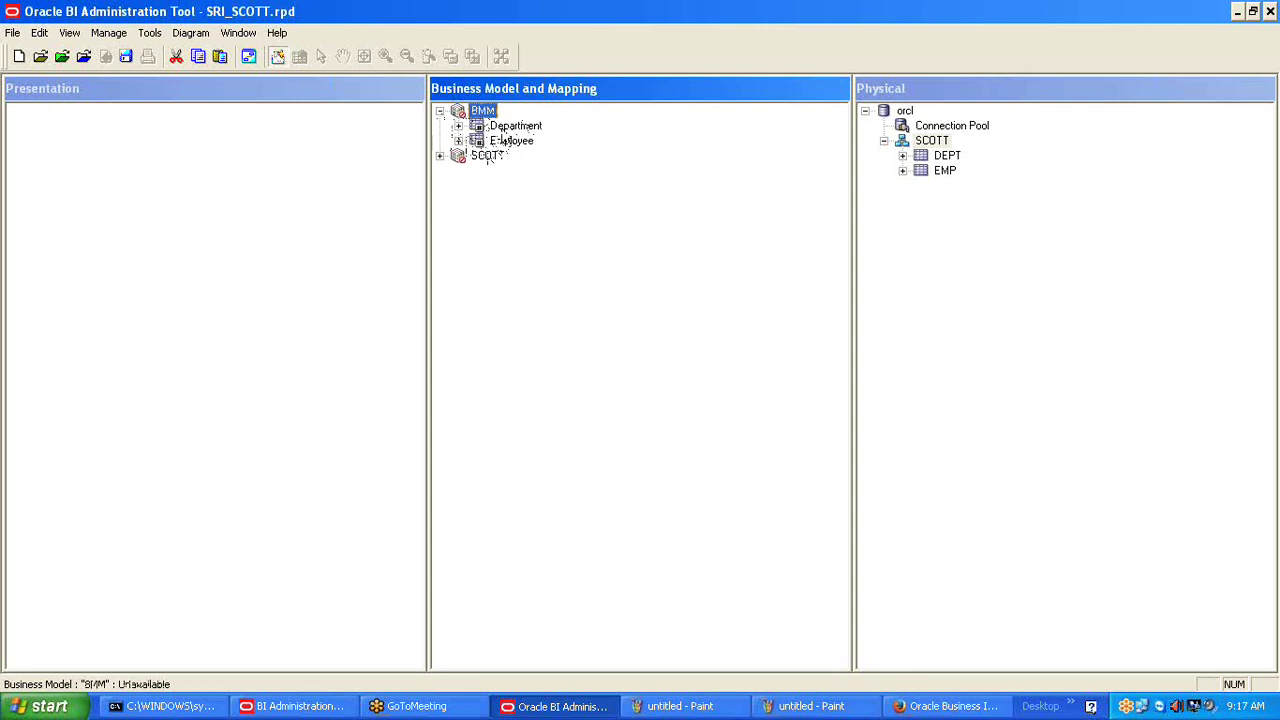
{"action": "left_click", "coordinate": [440, 156]}
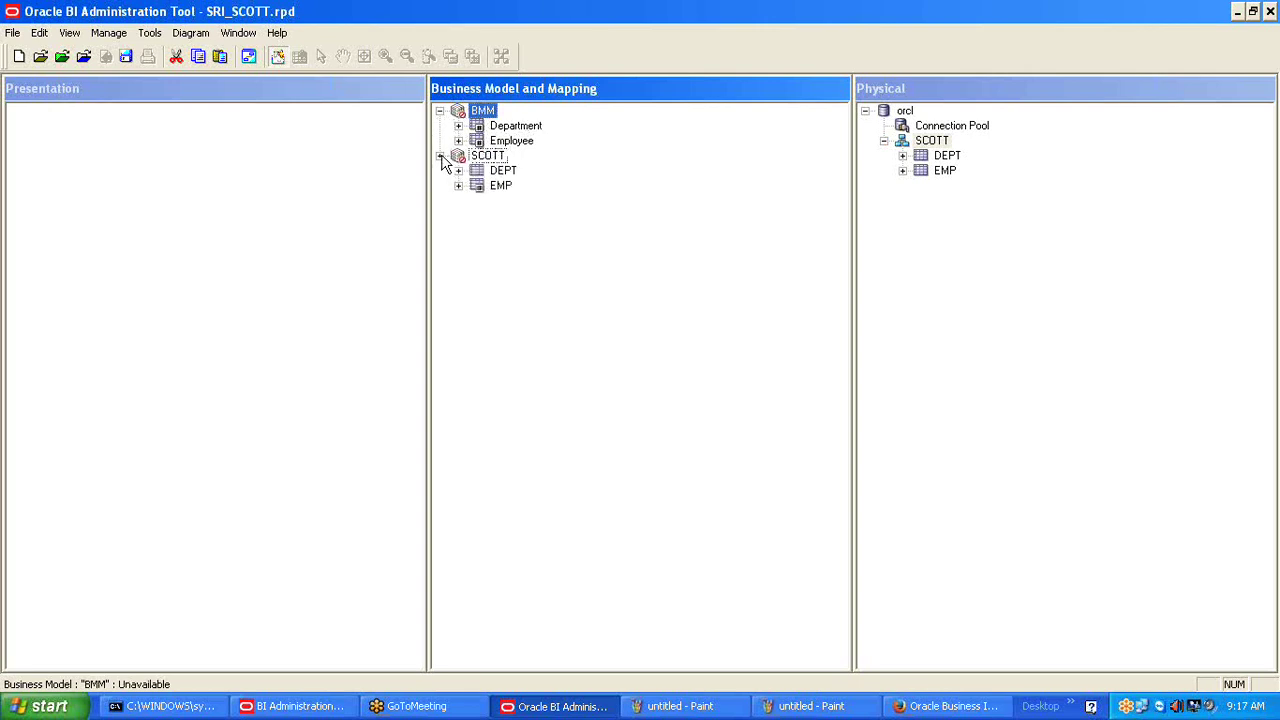
Display the whole business model diagram for SCOTT and move the DEPT table farther away from EMP.
{"action": "right_click", "coordinate": [489, 158]}
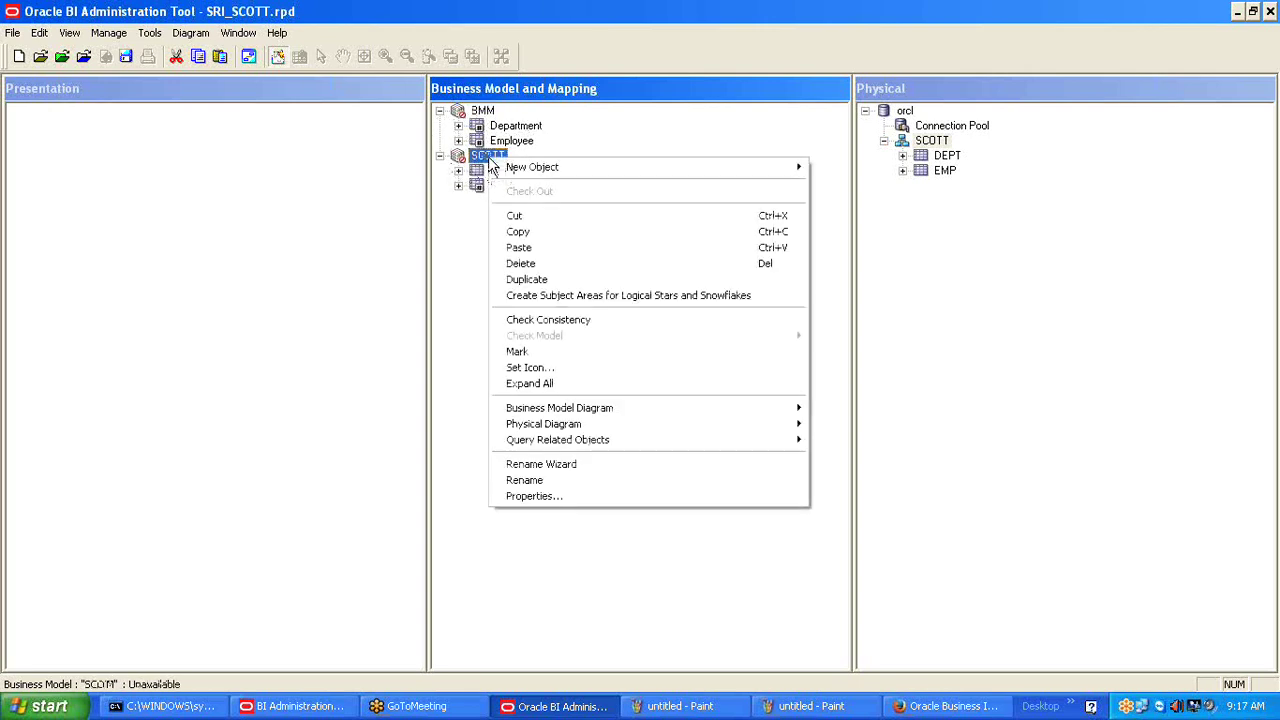
{"action": "mouse_move", "coordinate": [714, 407]}
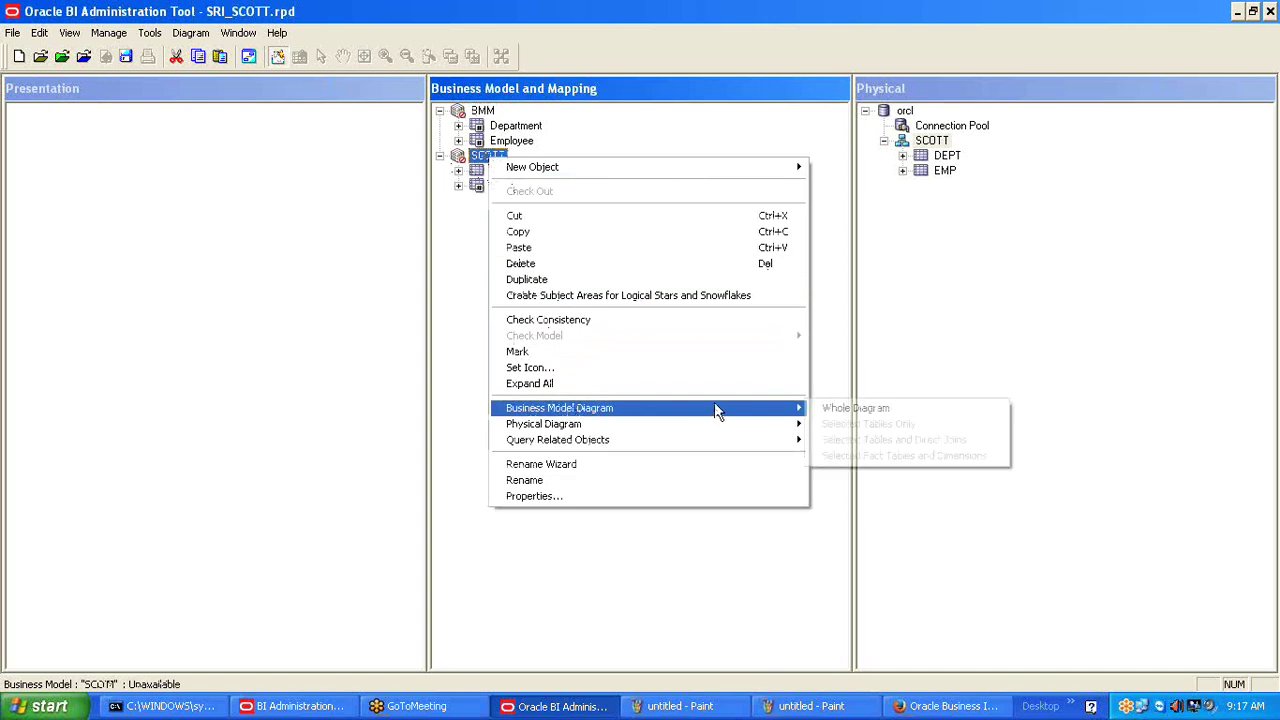
{"action": "left_click", "coordinate": [866, 408]}
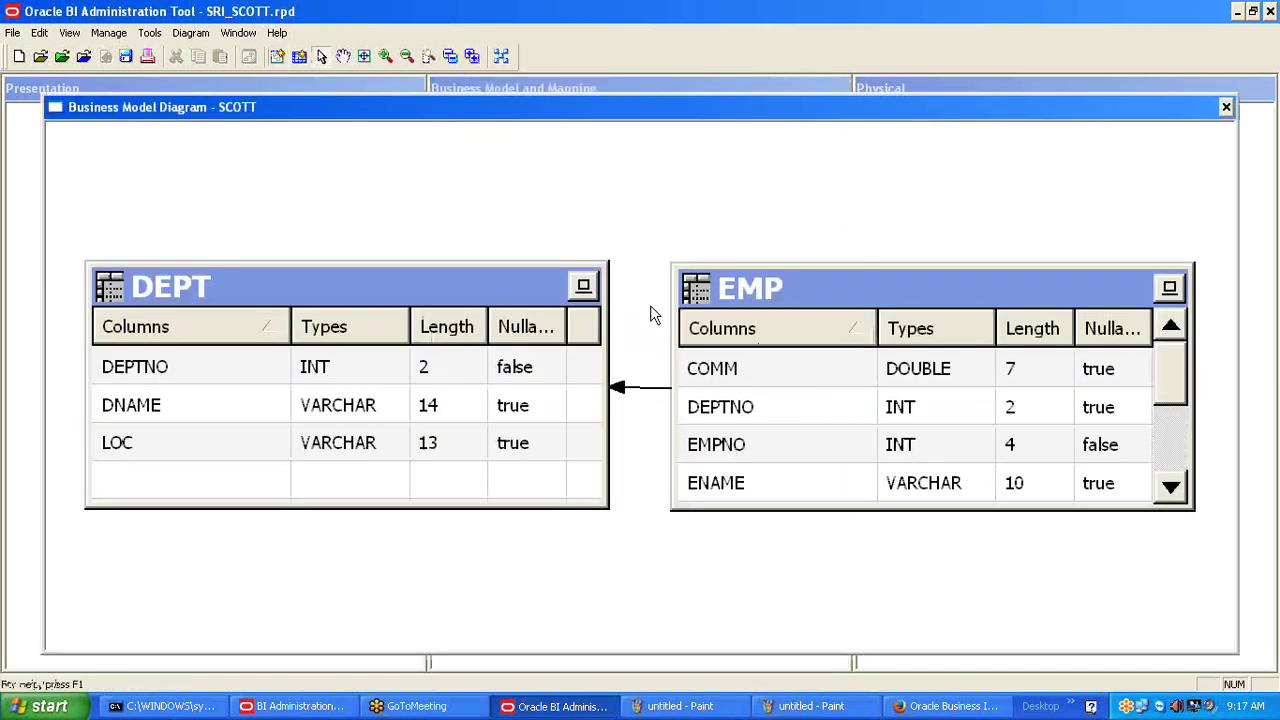
{"action": "left_click", "coordinate": [210, 276]}
{"action": "left_click_drag", "start_coordinate": [249, 291], "coordinate": [200, 289]}
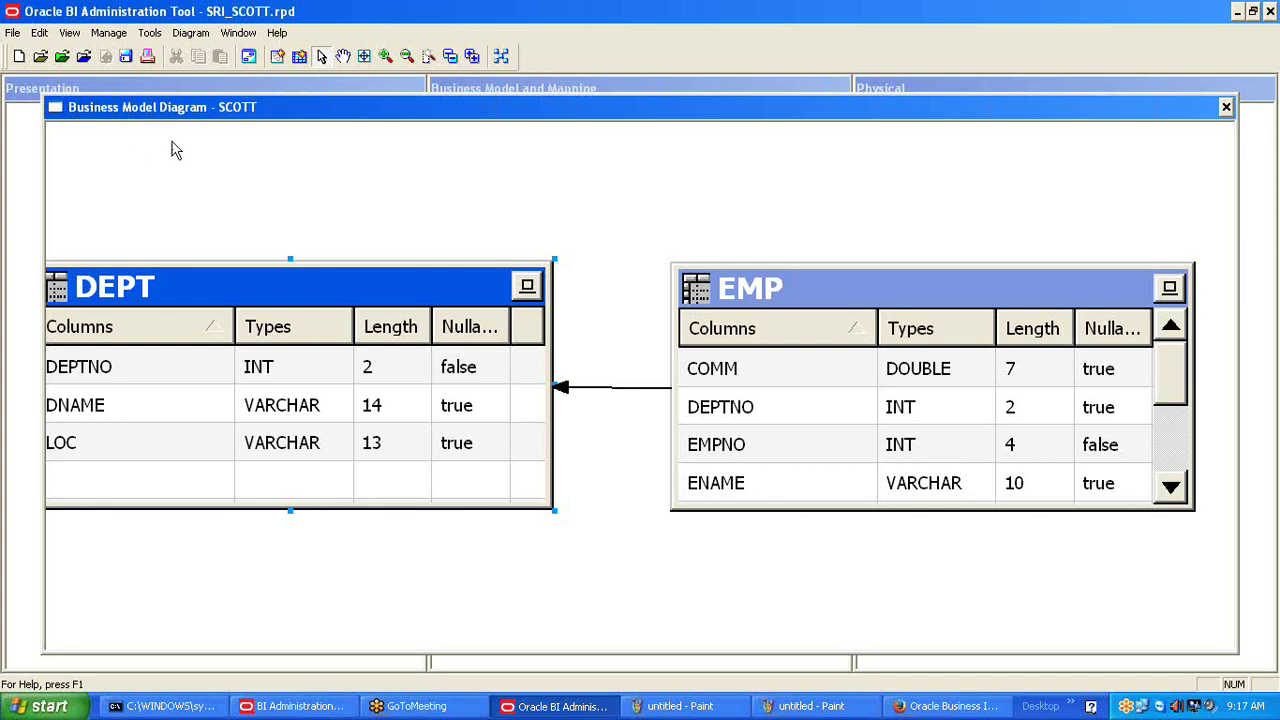
Open the logical join between EMP and DEPT and compare its settings and expression with the "Foreign key" note in Paint.
{"action": "double_click", "coordinate": [614, 389]}
{"action": "left_click_drag", "start_coordinate": [645, 122], "coordinate": [511, 169]}
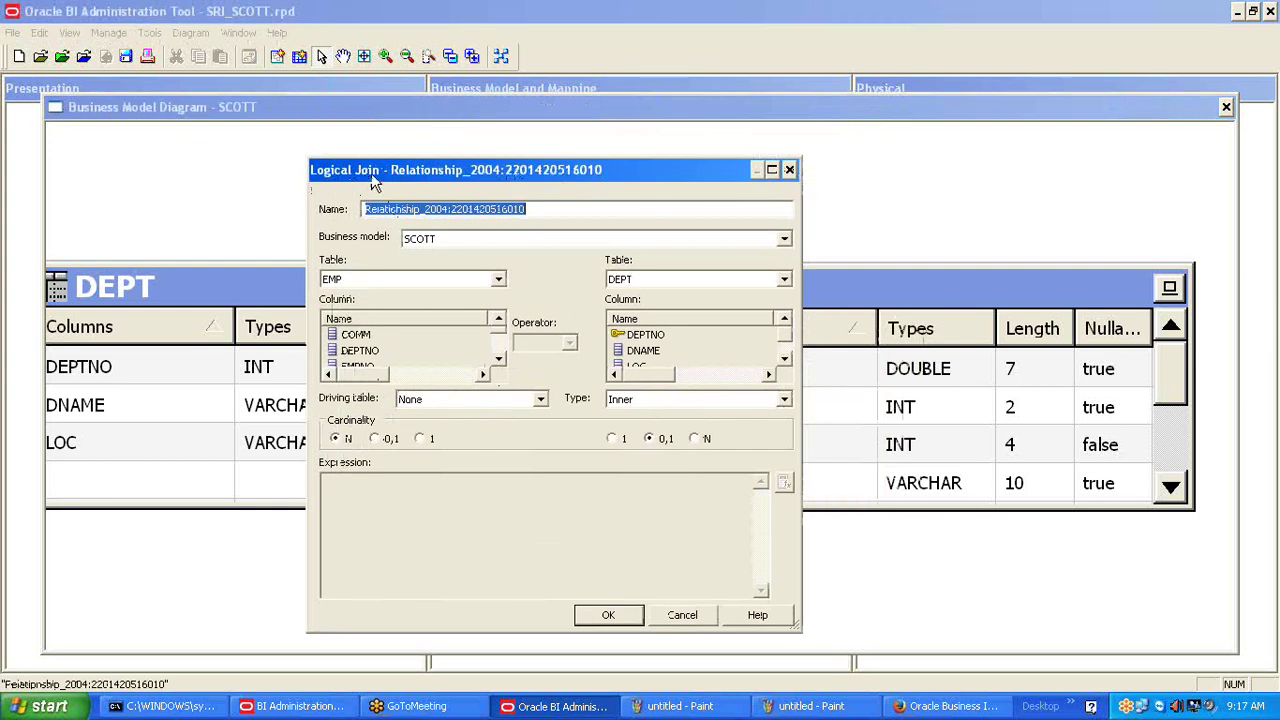
{"action": "left_click", "coordinate": [680, 706]}
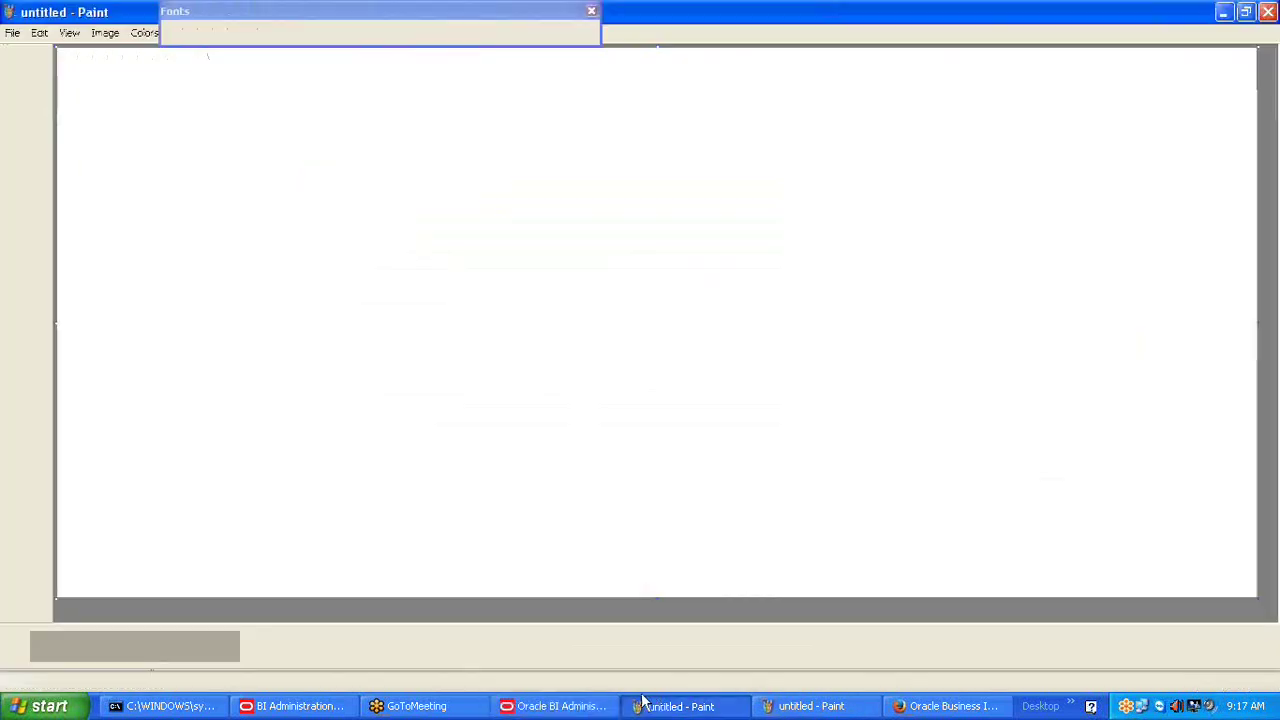
{"action": "left_click_drag", "start_coordinate": [288, 145], "coordinate": [383, 146]}
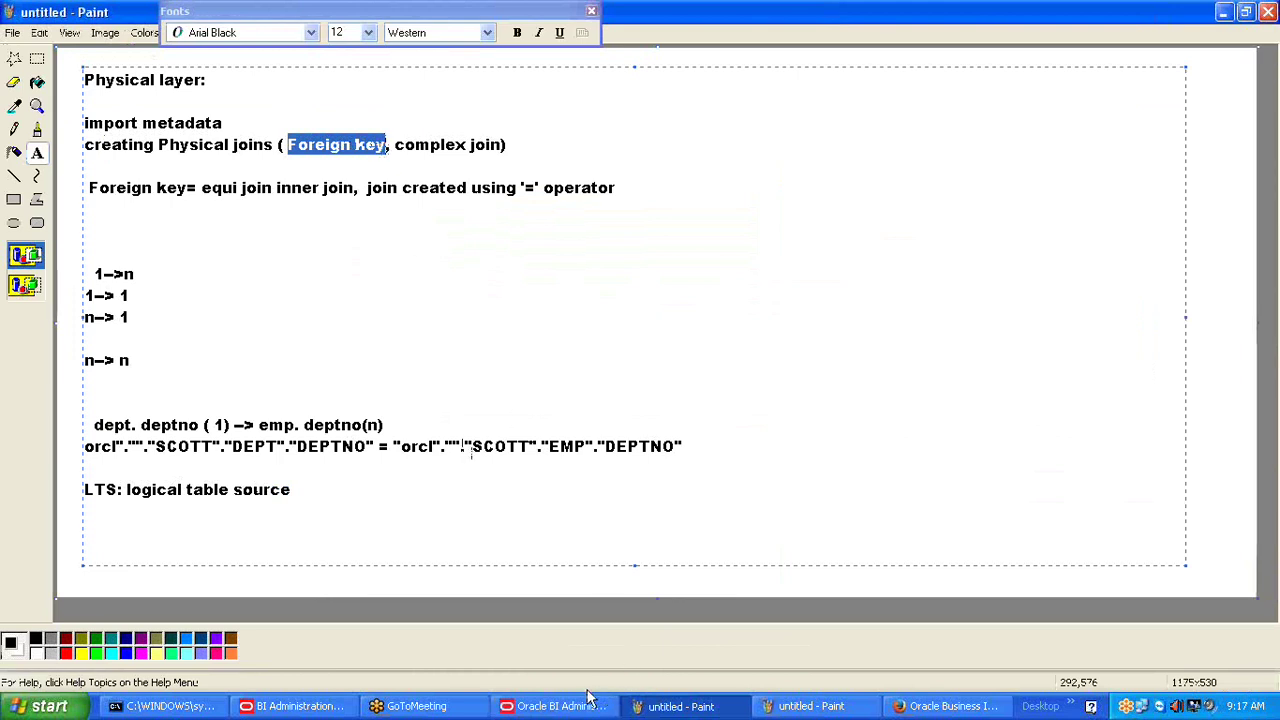
{"action": "left_click", "coordinate": [560, 706]}
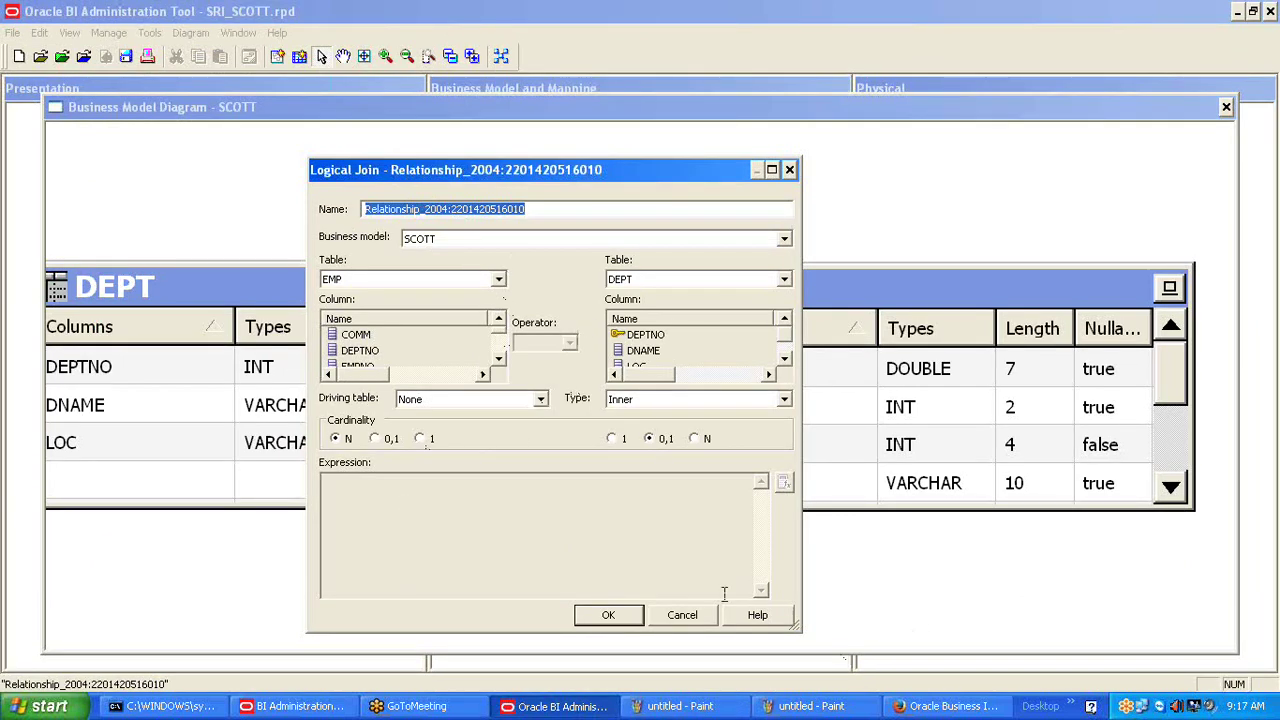
{"action": "left_click", "coordinate": [390, 503]}
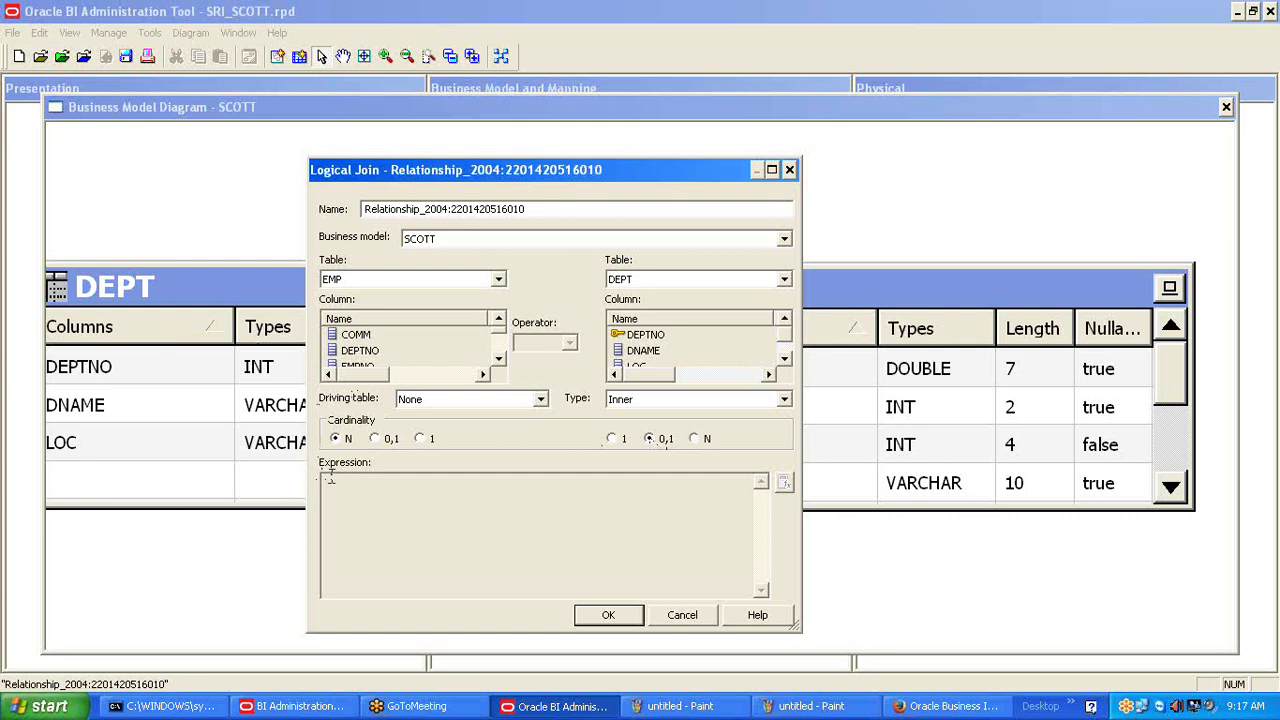
Return to the Physical layer note in Paint and highlight the DEPTNO join expression and the cardinality lines.
{"action": "left_click", "coordinate": [793, 704]}
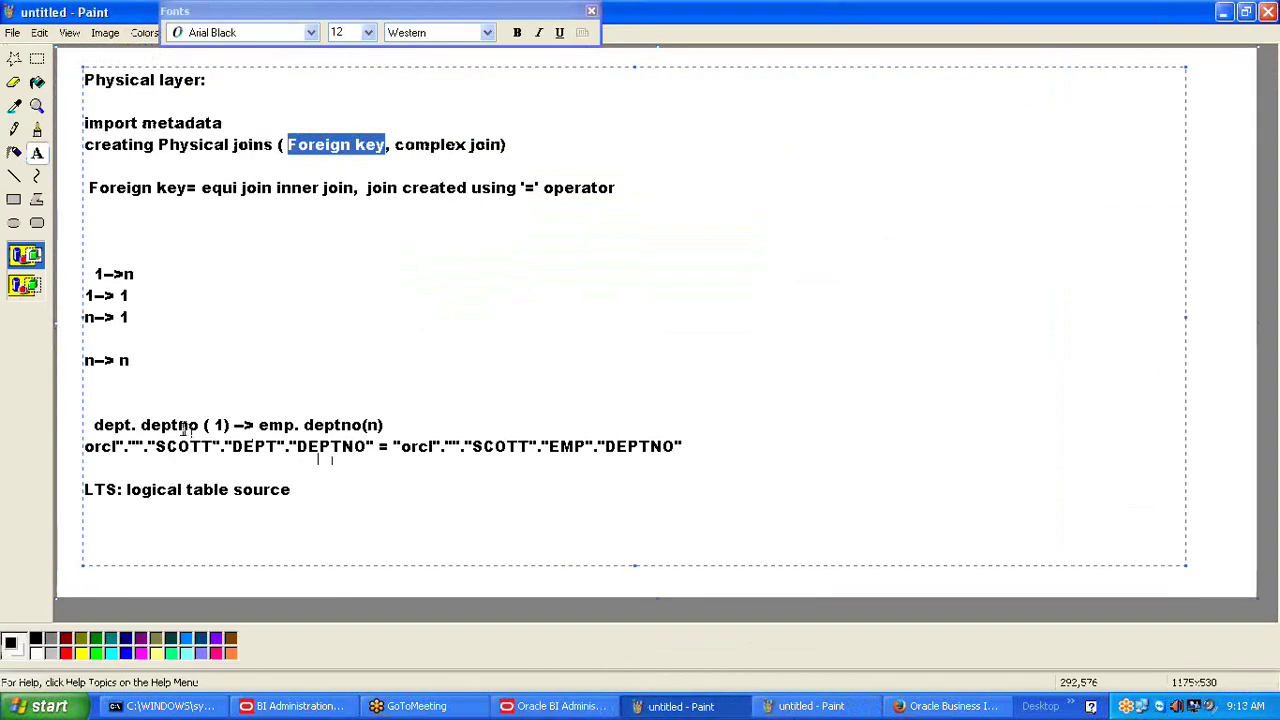
{"action": "left_click_drag", "start_coordinate": [156, 446], "coordinate": [748, 451]}
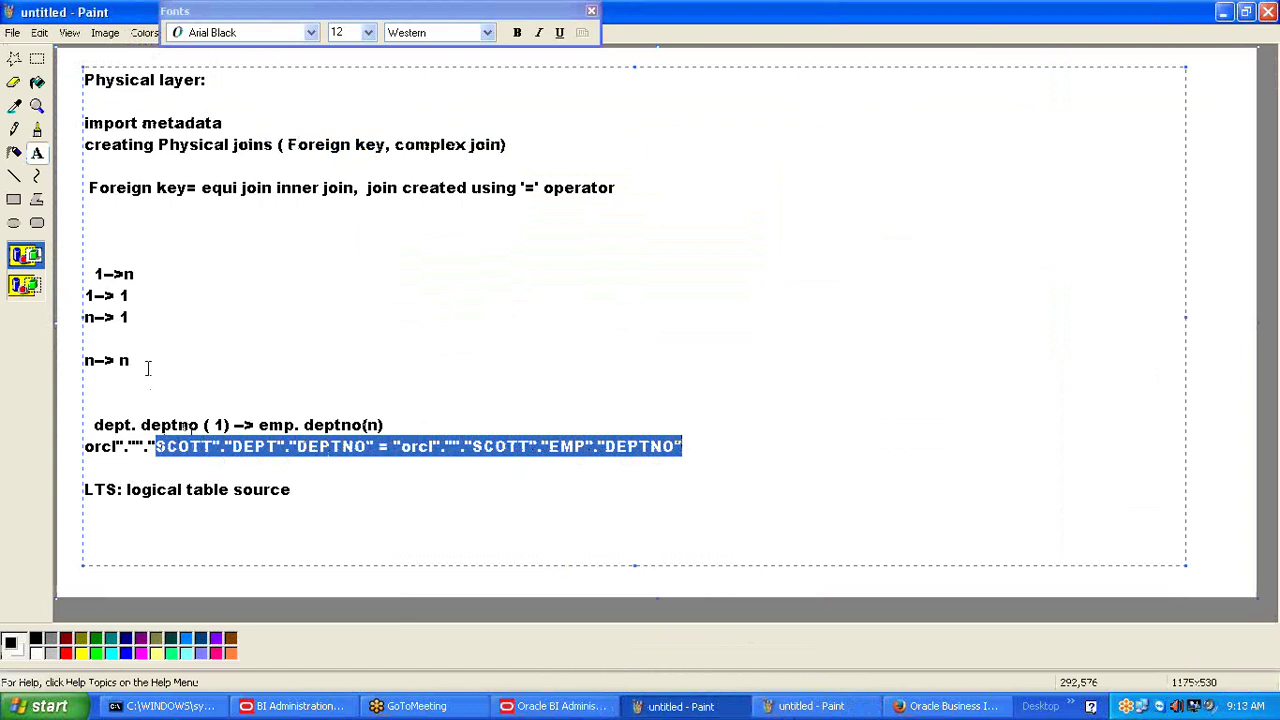
{"action": "left_click_drag", "start_coordinate": [145, 364], "coordinate": [158, 278]}
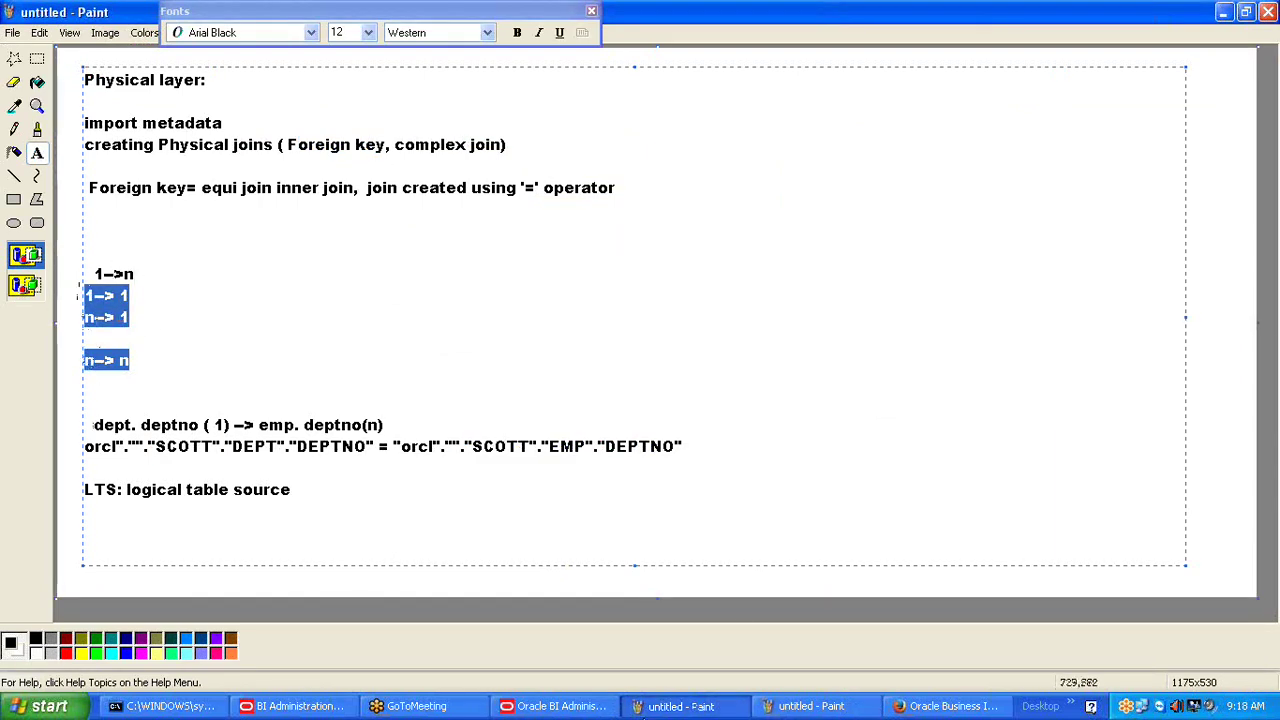
Switch back to the Oracle BI Administration Tool, cancel the open logical join dialog and close the SCOTT business model diagram.
{"action": "left_click", "coordinate": [559, 706]}
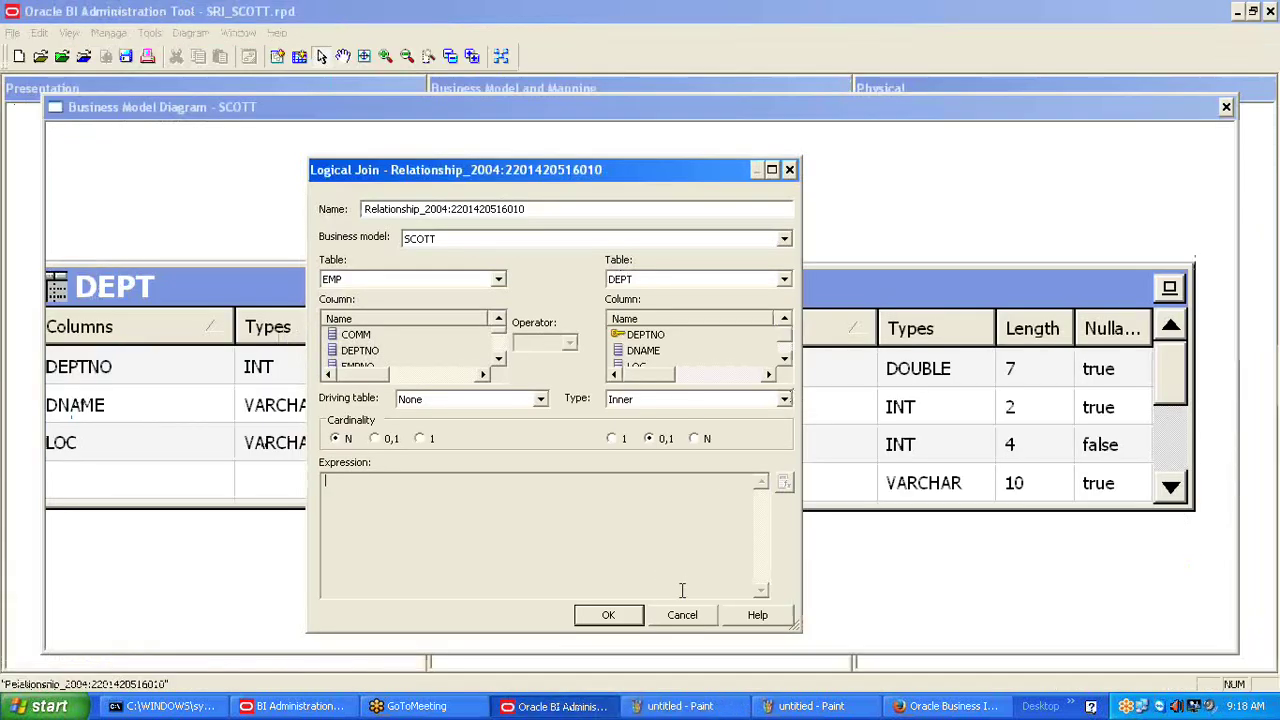
{"action": "left_click", "coordinate": [689, 616]}
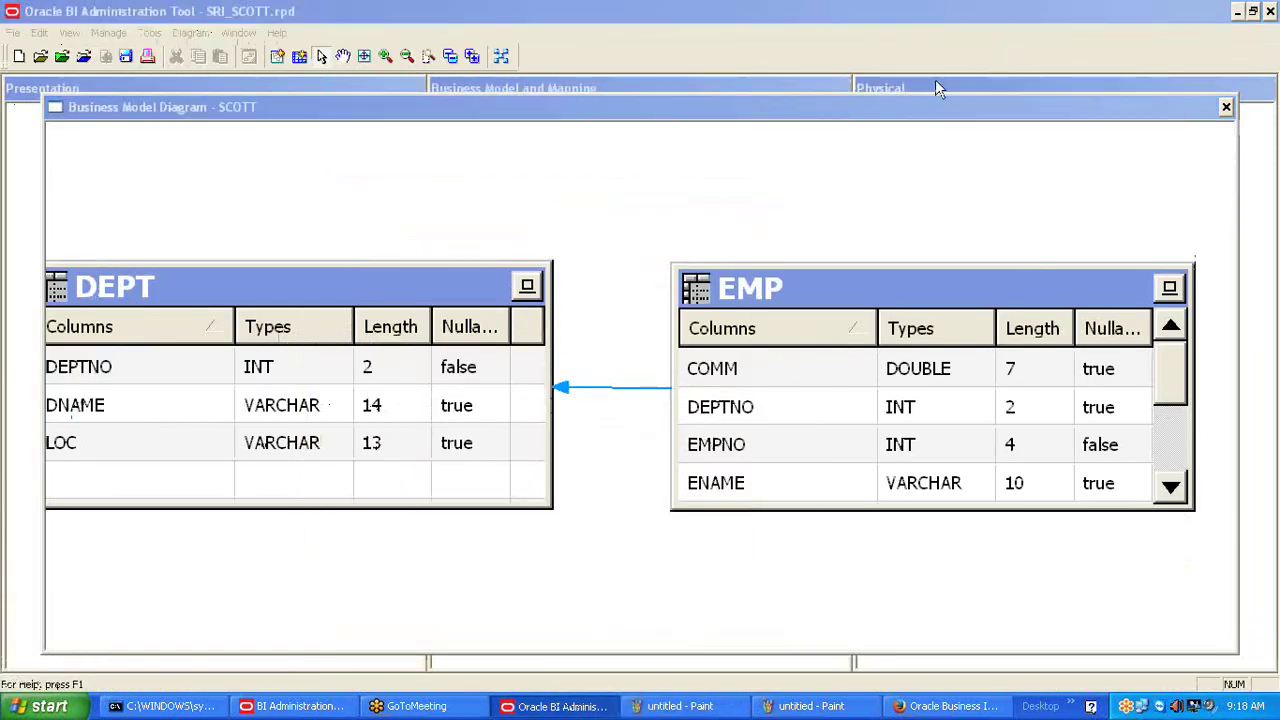
{"action": "left_click_drag", "start_coordinate": [900, 114], "coordinate": [1092, 125]}
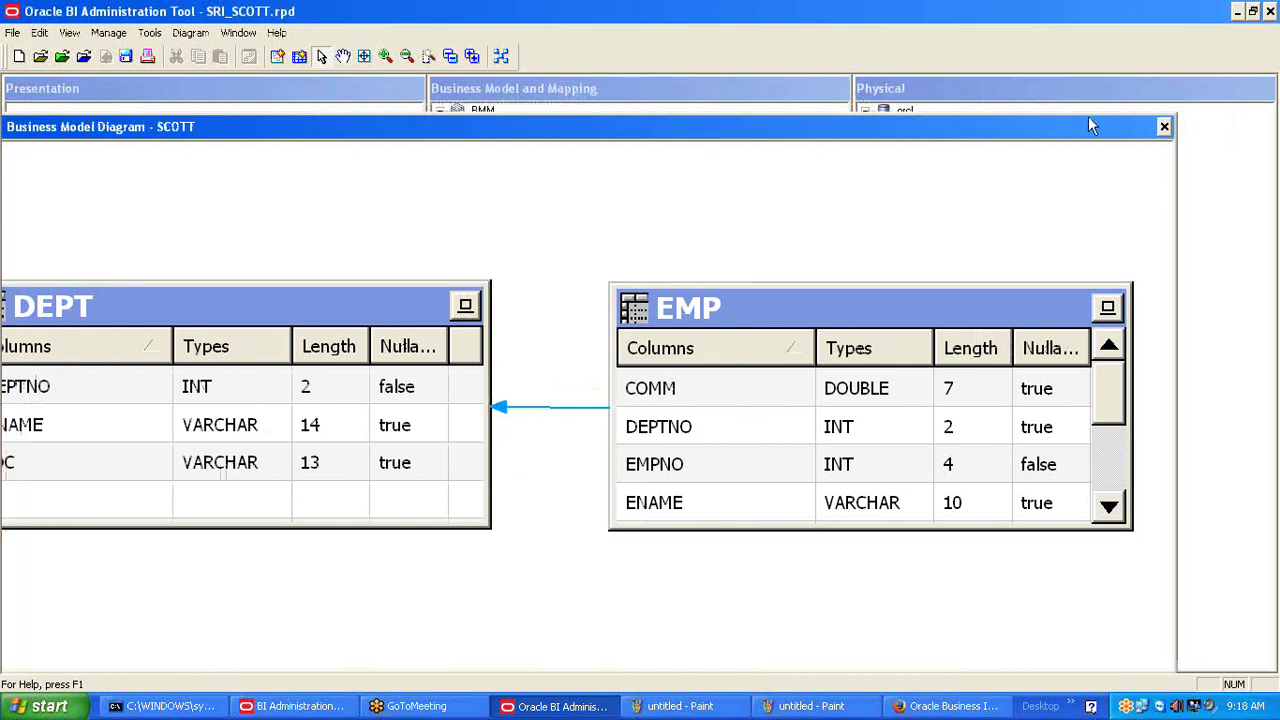
{"action": "left_click", "coordinate": [1158, 127]}
Compare the DEPT and EMP logical tables of the SCOTT business model with the BMM business model.
{"action": "left_click", "coordinate": [498, 174]}
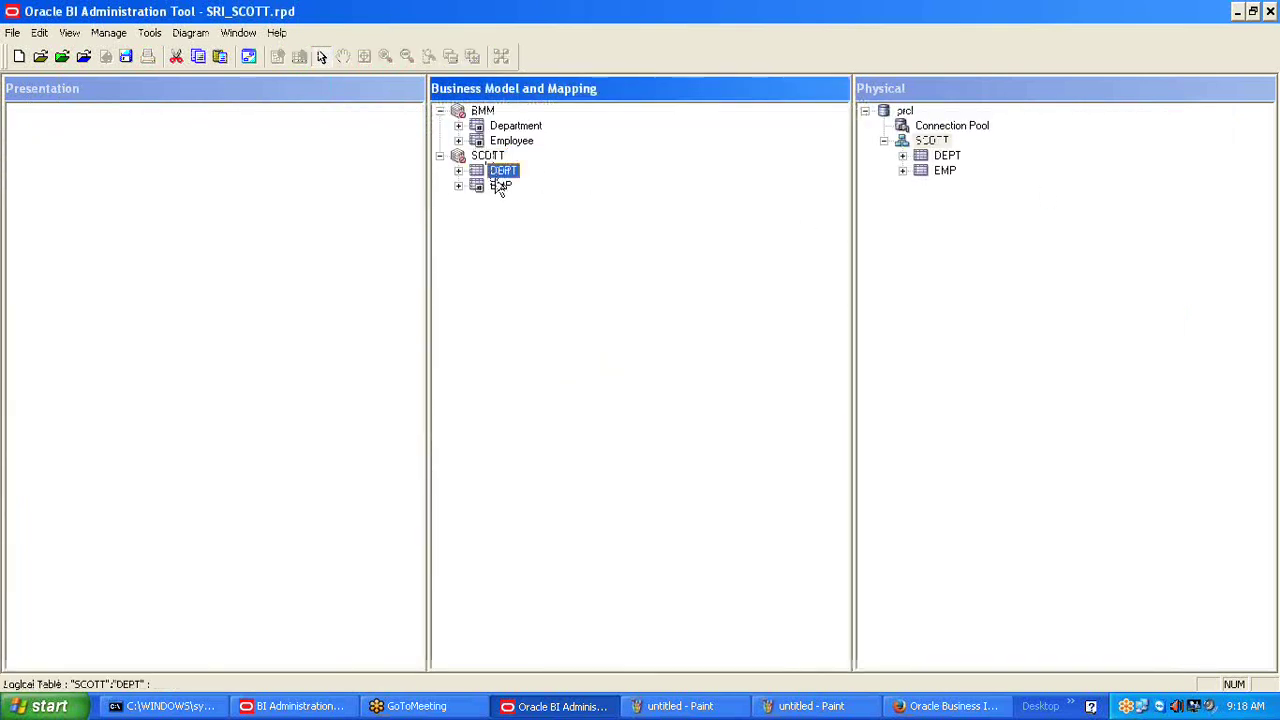
{"action": "left_click", "coordinate": [498, 188]}
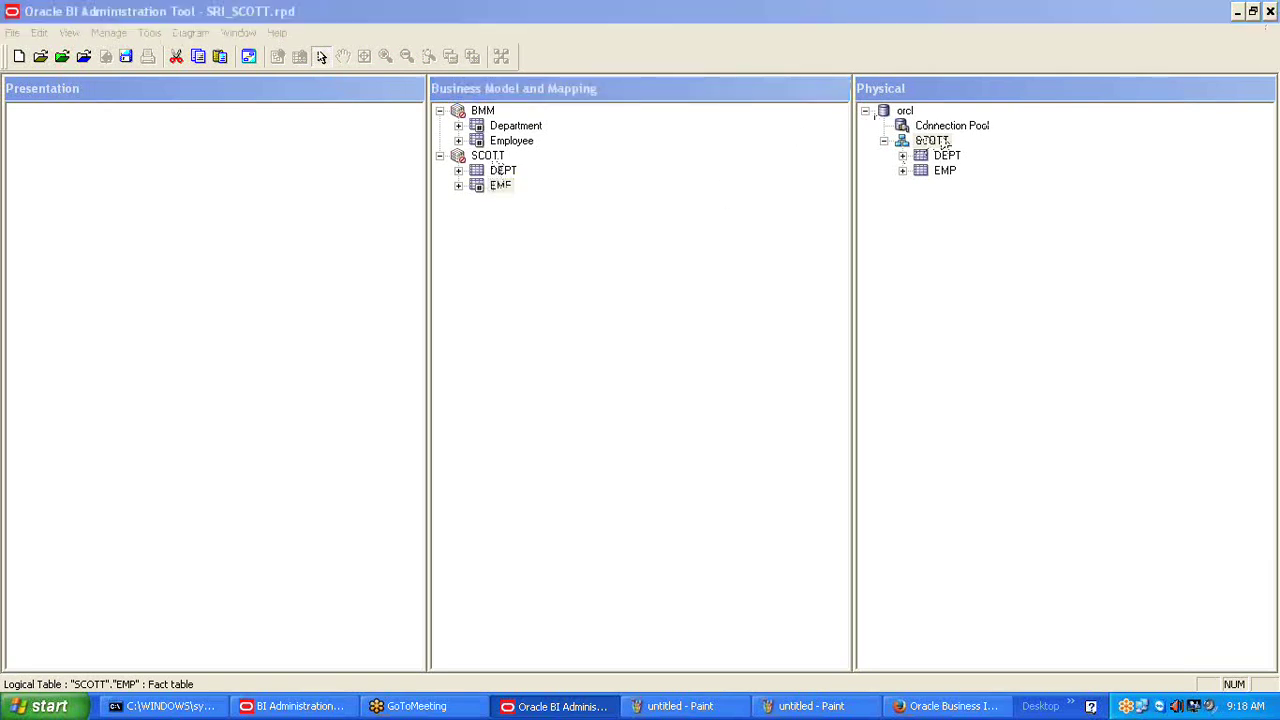
{"action": "left_click", "coordinate": [485, 156]}
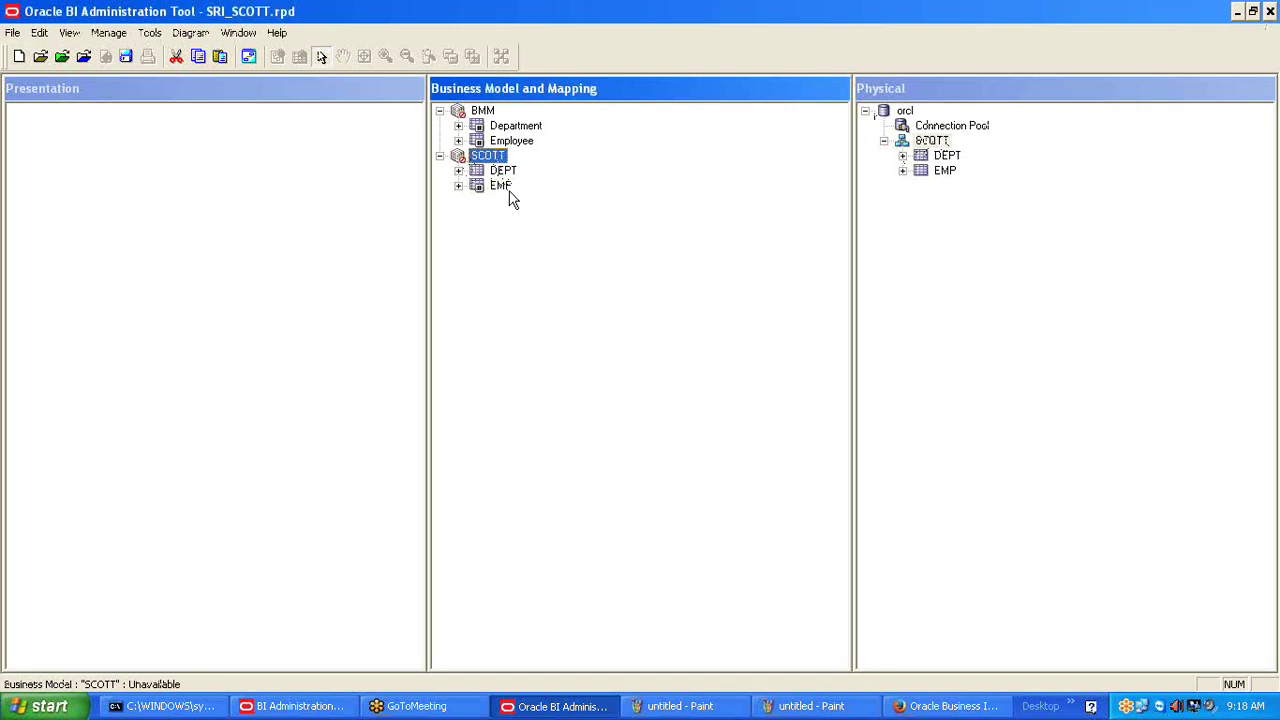
{"action": "left_click", "coordinate": [481, 111]}
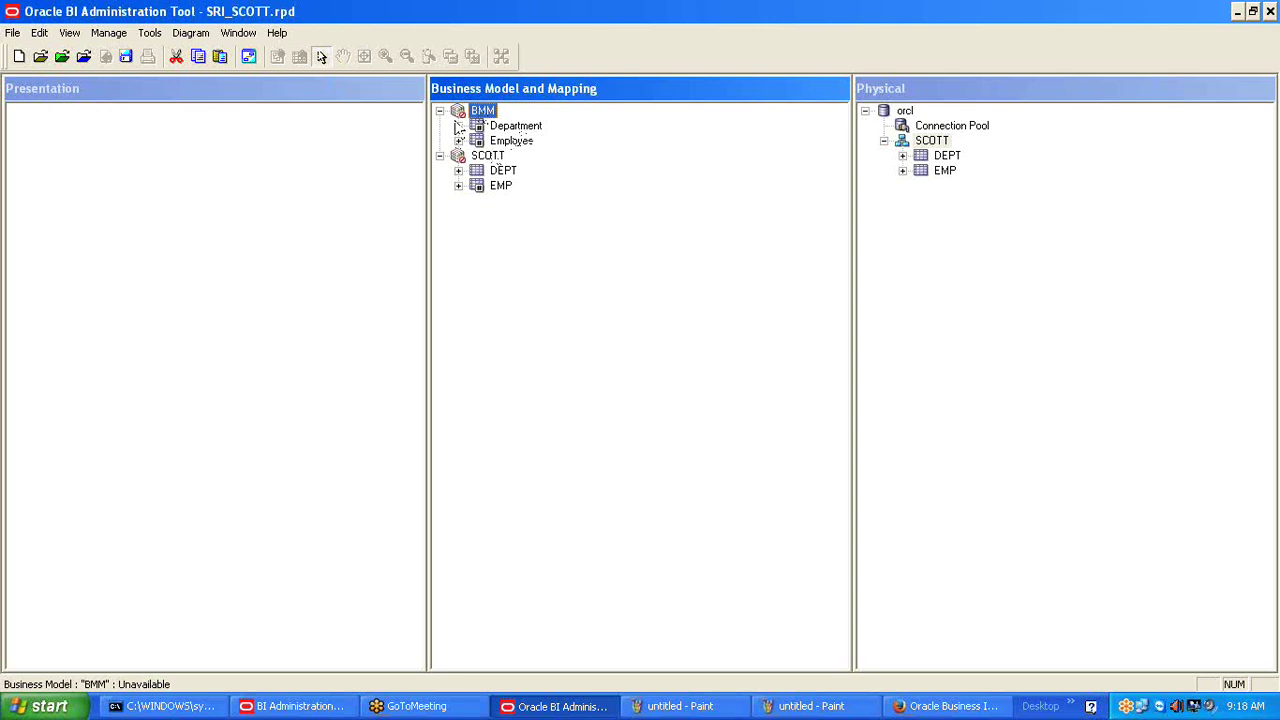
{"action": "left_click", "coordinate": [456, 160]}
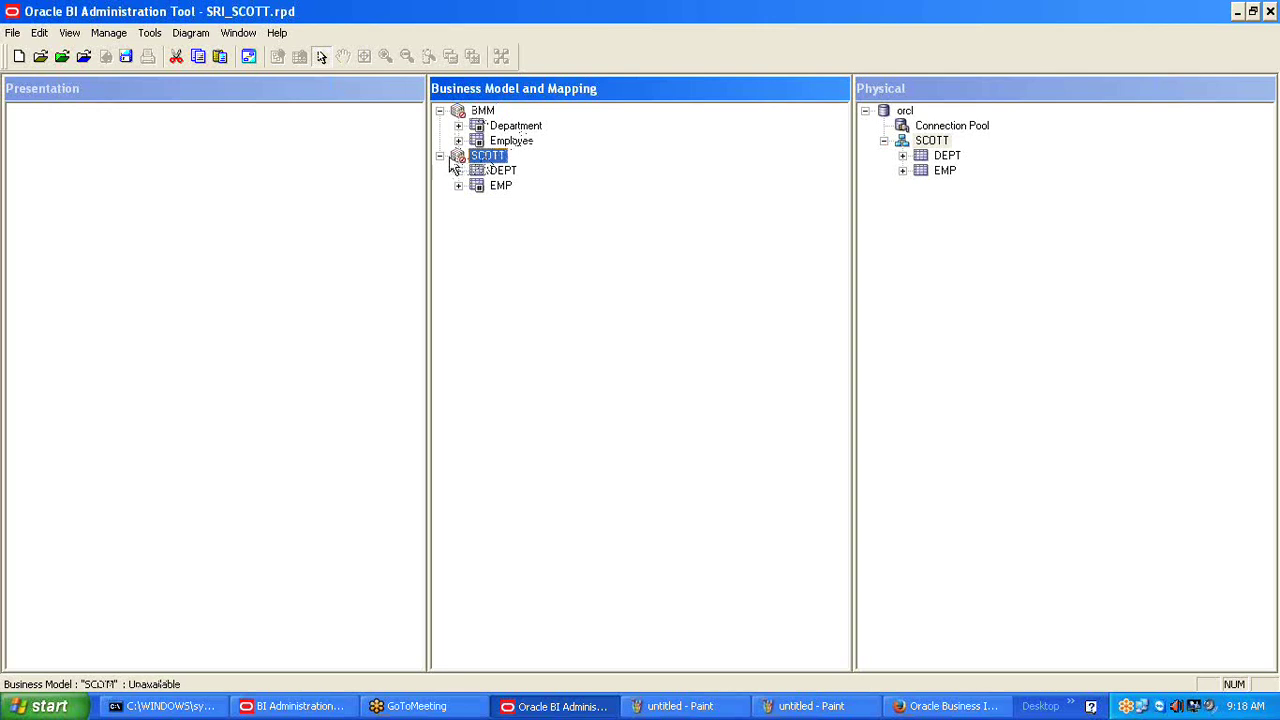
Collapse the SCOTT business model and display a business model diagram of only the Department and Employee tables of BMM.
{"action": "left_click", "coordinate": [440, 156]}
{"action": "left_click", "coordinate": [484, 111]}
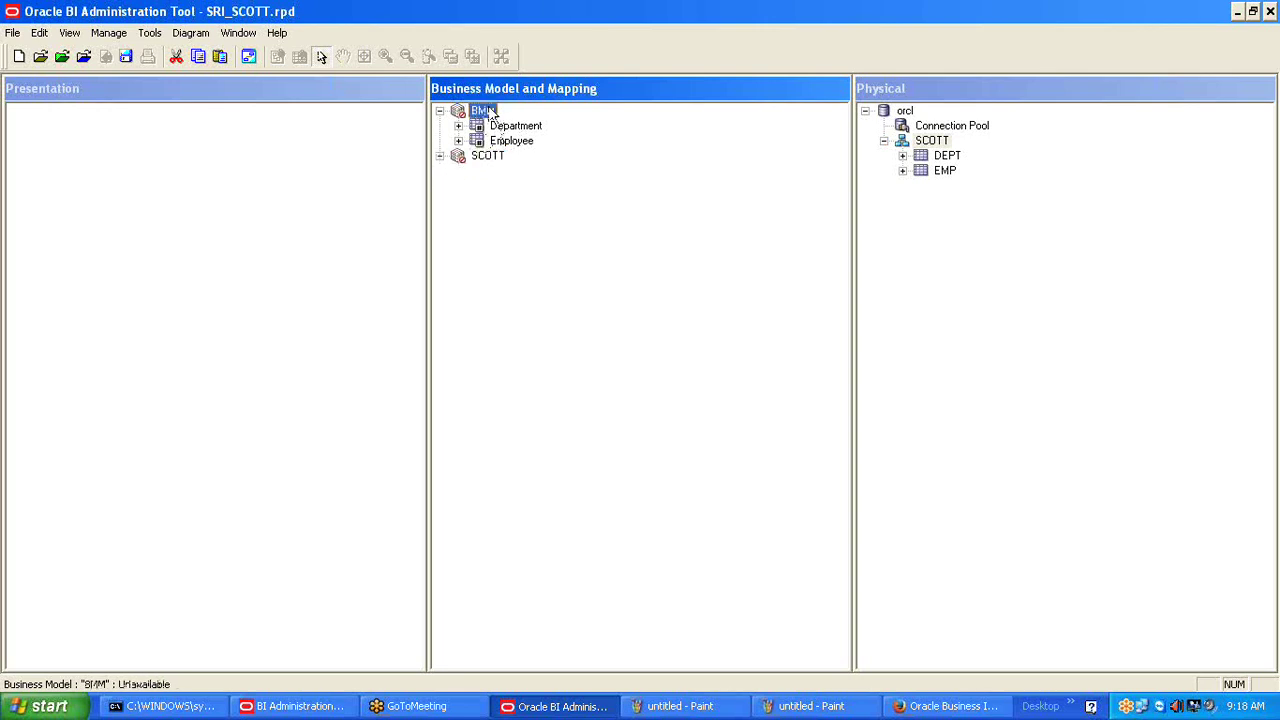
{"action": "left_click", "coordinate": [485, 127]}
{"action": "left_click", "coordinate": [482, 142]}
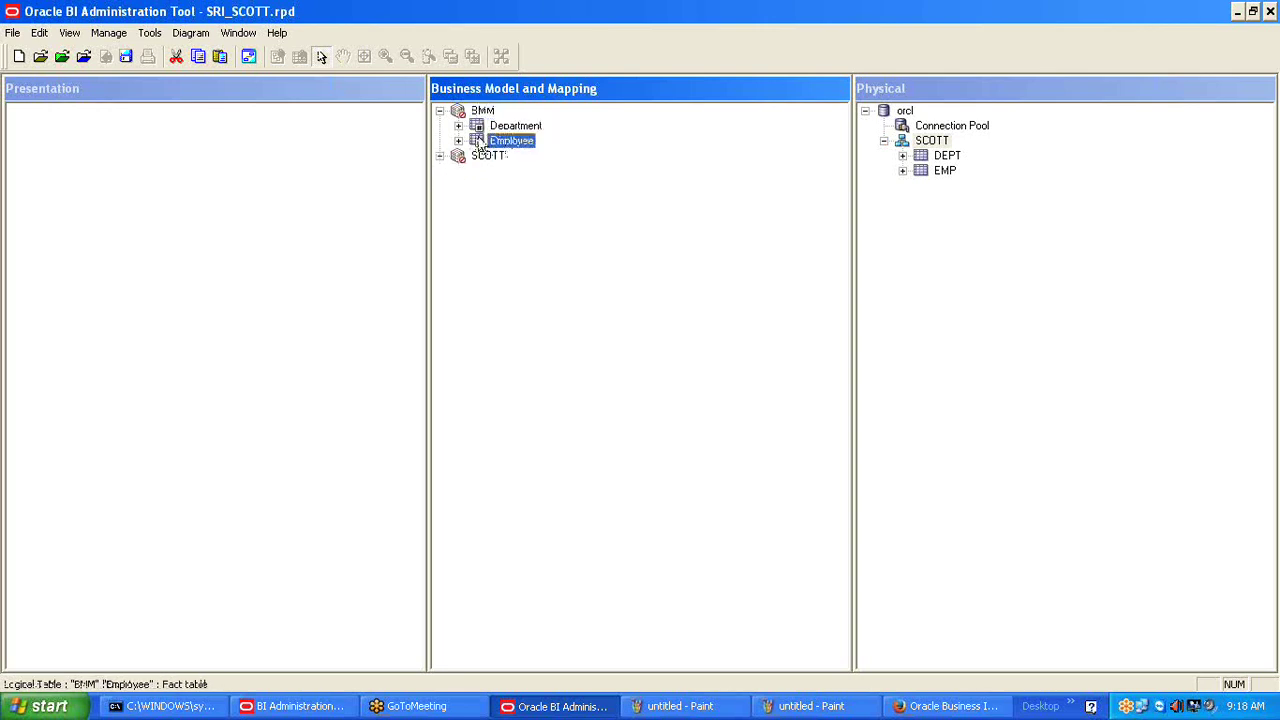
{"action": "left_click", "coordinate": [528, 127]}
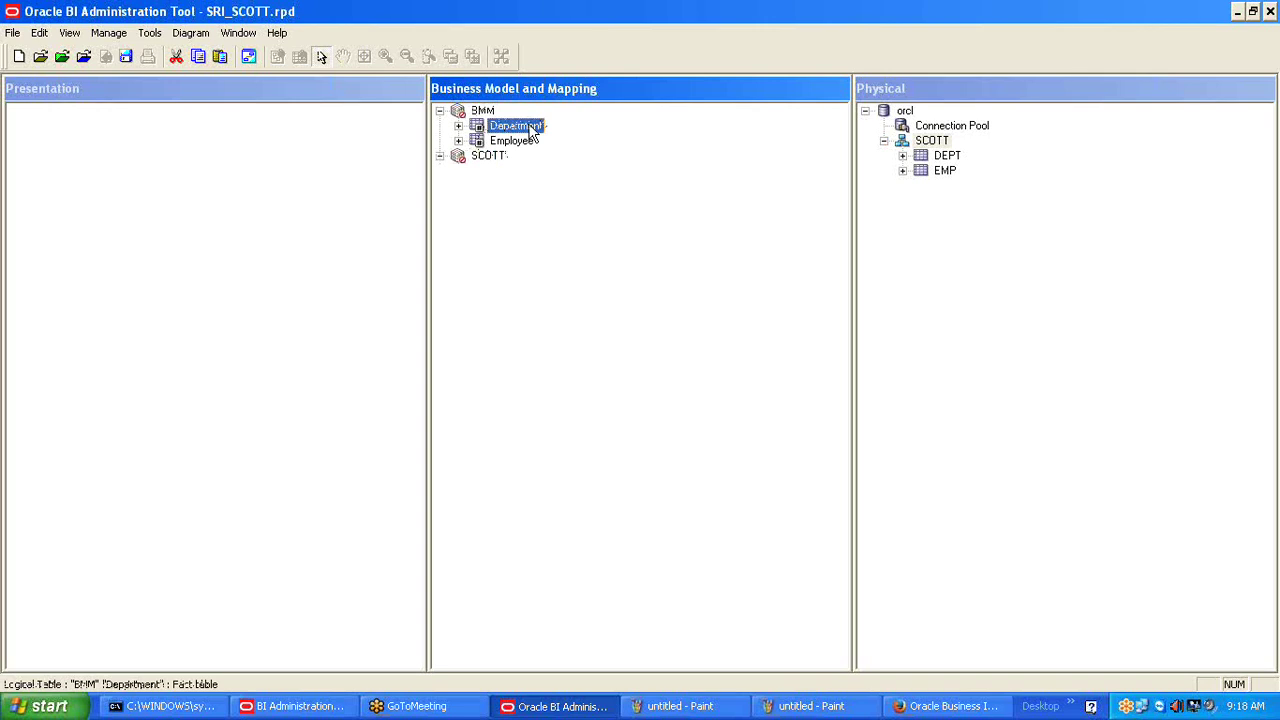
{"action": "key", "text": "shift+Down"}
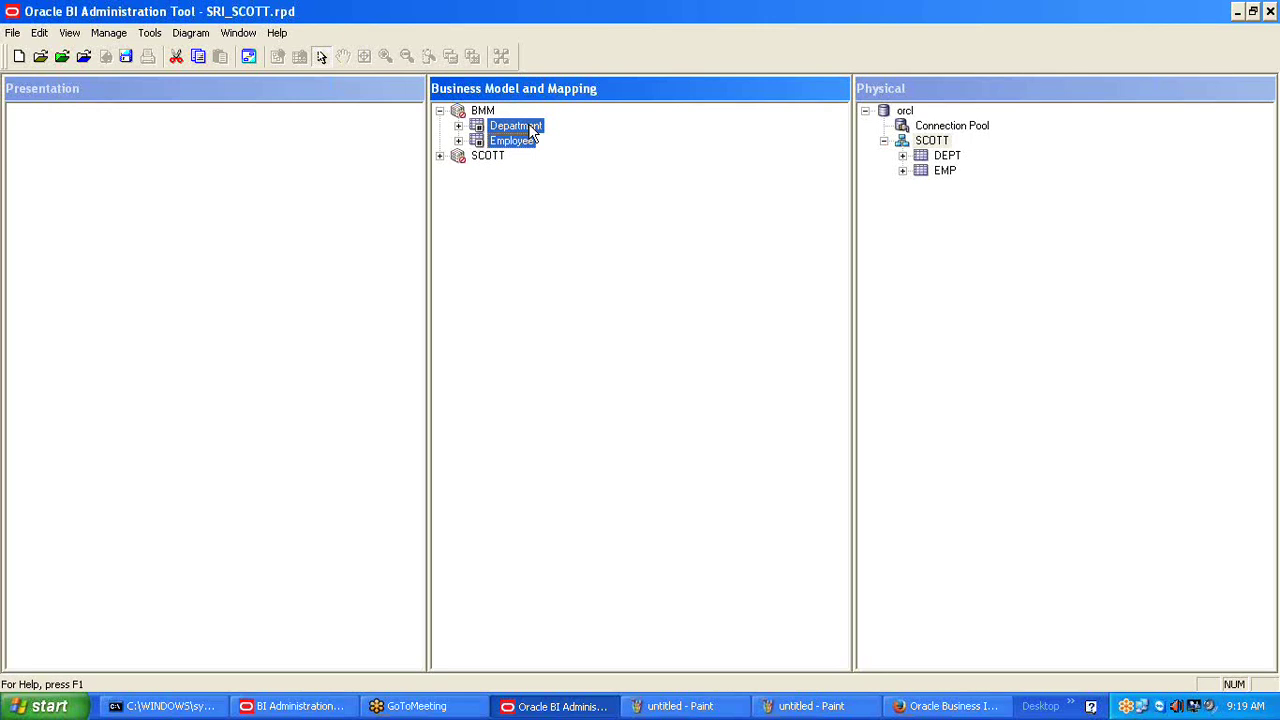
{"action": "right_click", "coordinate": [530, 130]}
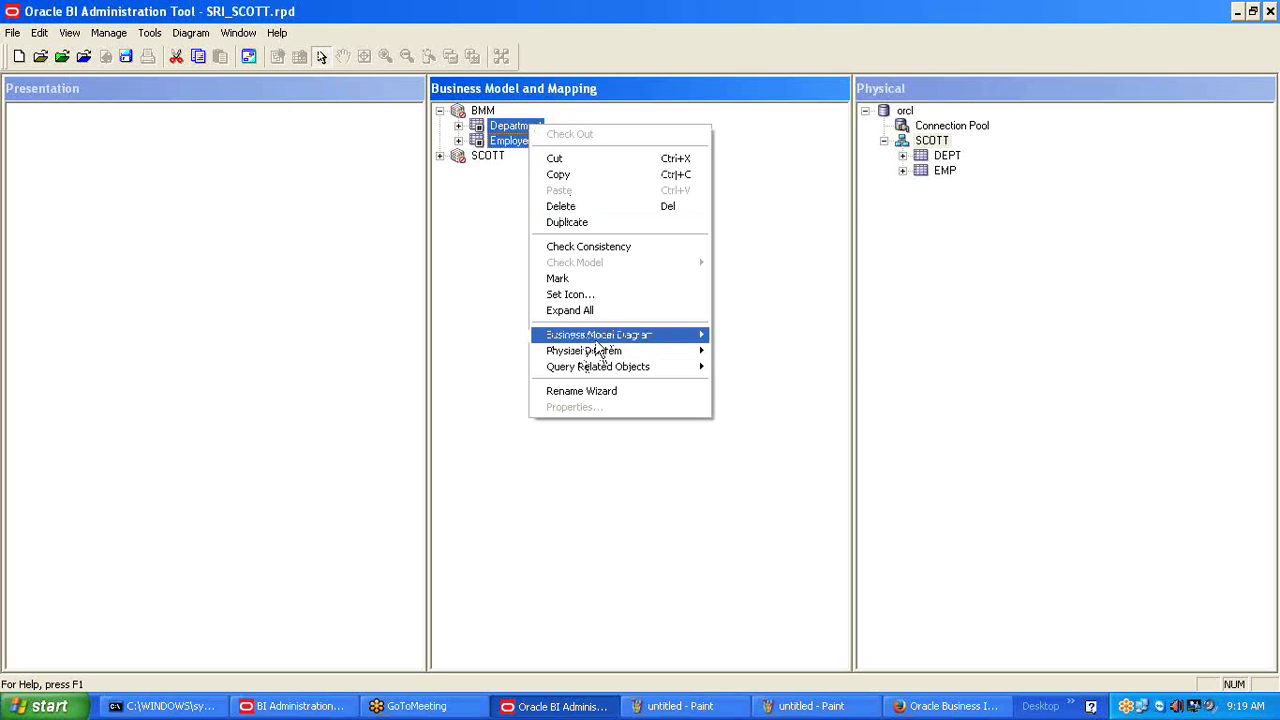
{"action": "mouse_move", "coordinate": [607, 340]}
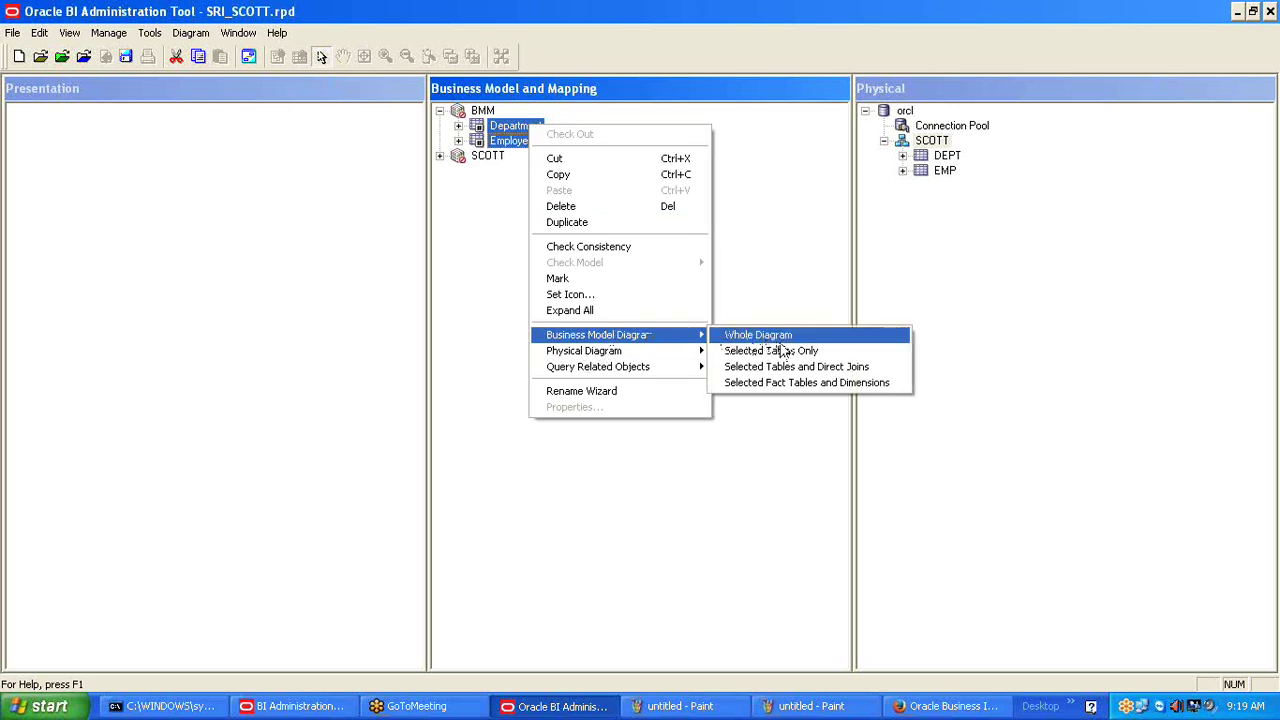
{"action": "left_click", "coordinate": [778, 351]}
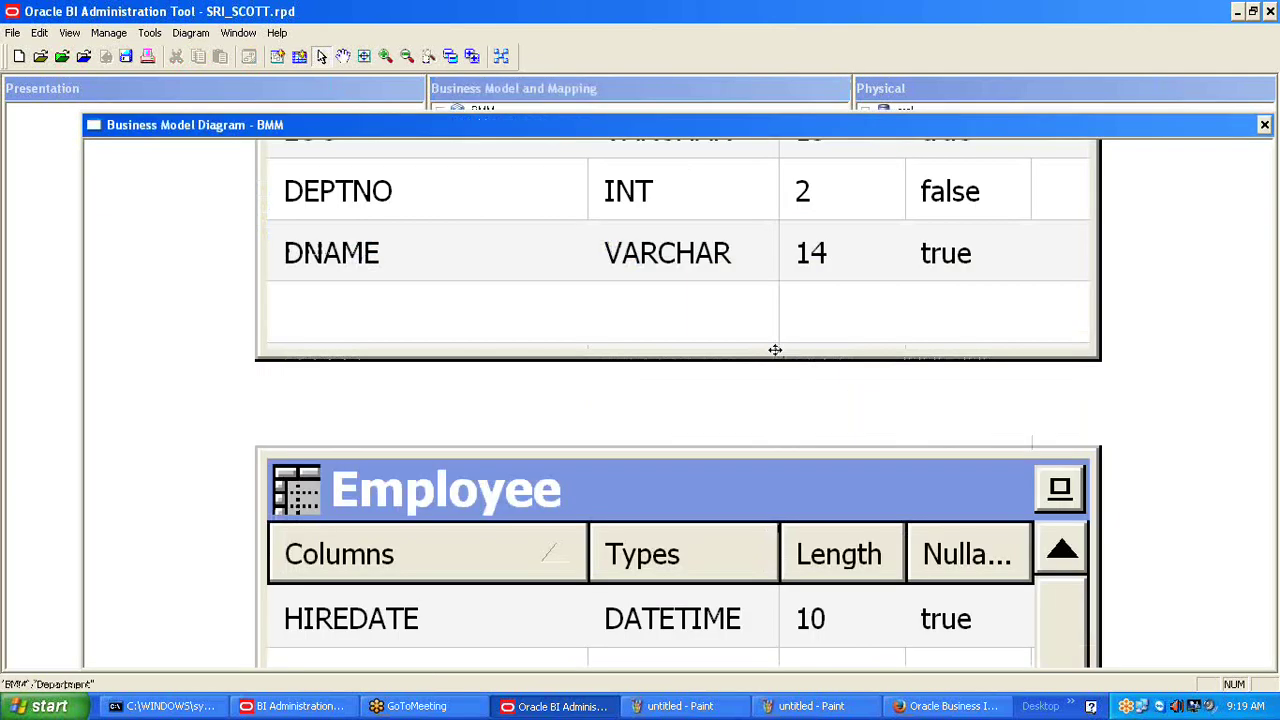
Collapse all nodes in the BMM diagram and place Department and Employee side by side with a gap between them.
{"action": "left_click_drag", "start_coordinate": [485, 135], "coordinate": [401, 115]}
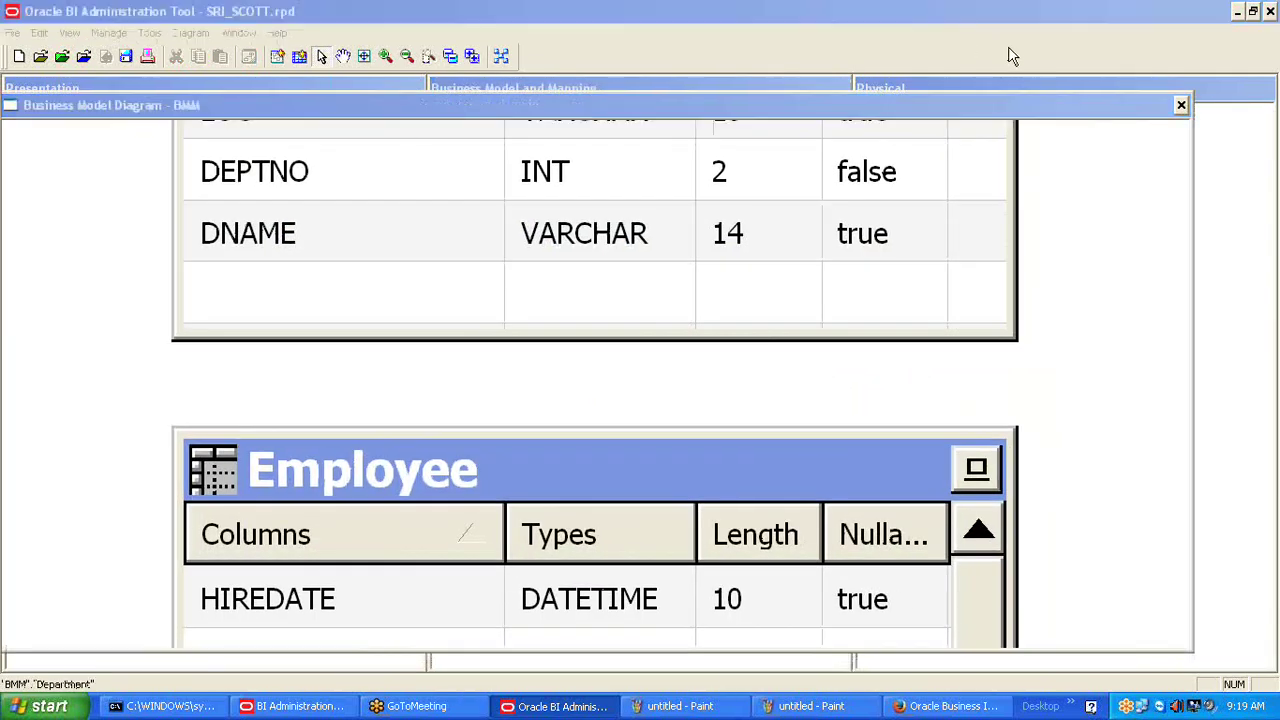
{"action": "left_click", "coordinate": [451, 58]}
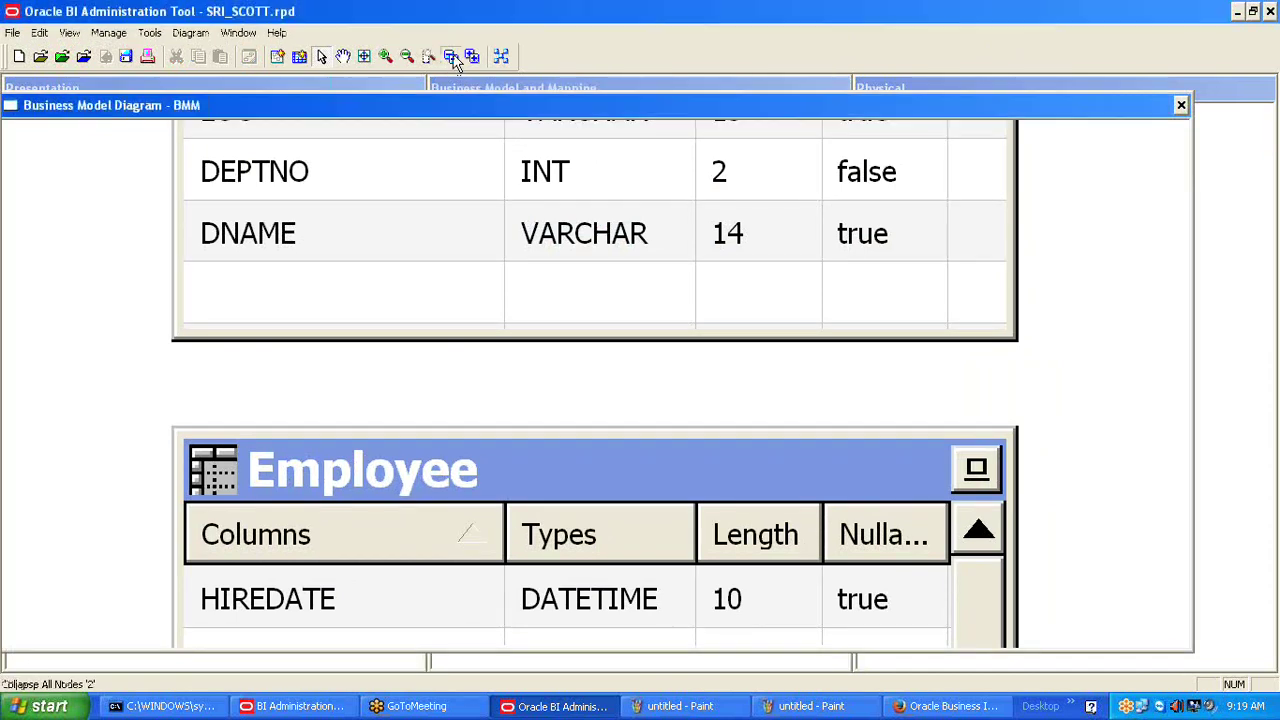
{"action": "left_click_drag", "start_coordinate": [506, 138], "coordinate": [318, 335]}
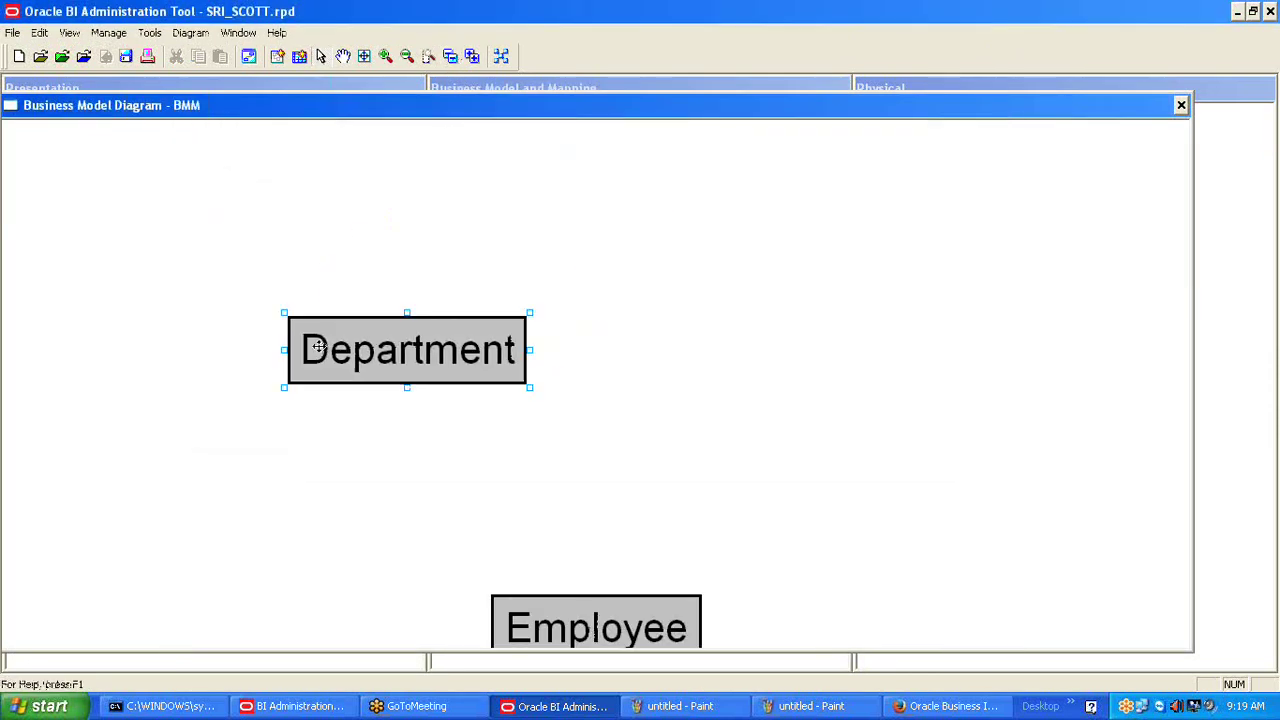
{"action": "left_click_drag", "start_coordinate": [680, 603], "coordinate": [775, 366]}
{"action": "left_click_drag", "start_coordinate": [445, 379], "coordinate": [318, 376]}
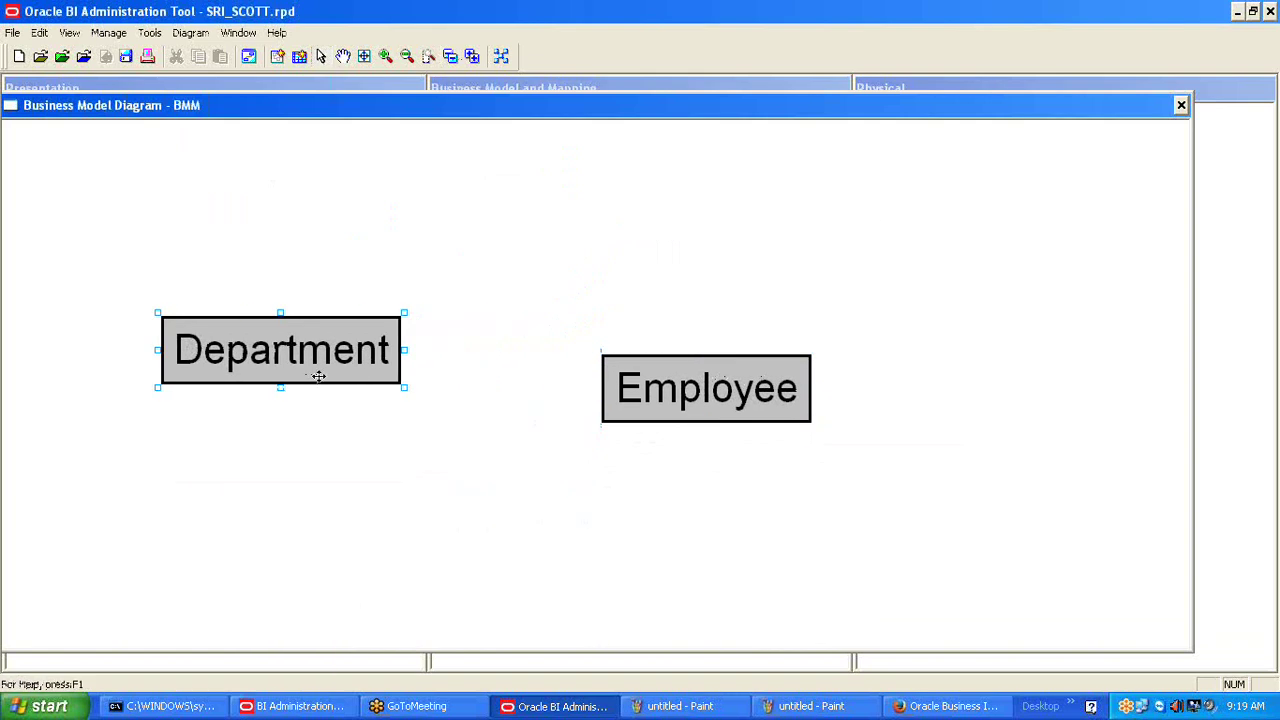
{"action": "left_click_drag", "start_coordinate": [688, 382], "coordinate": [737, 350]}
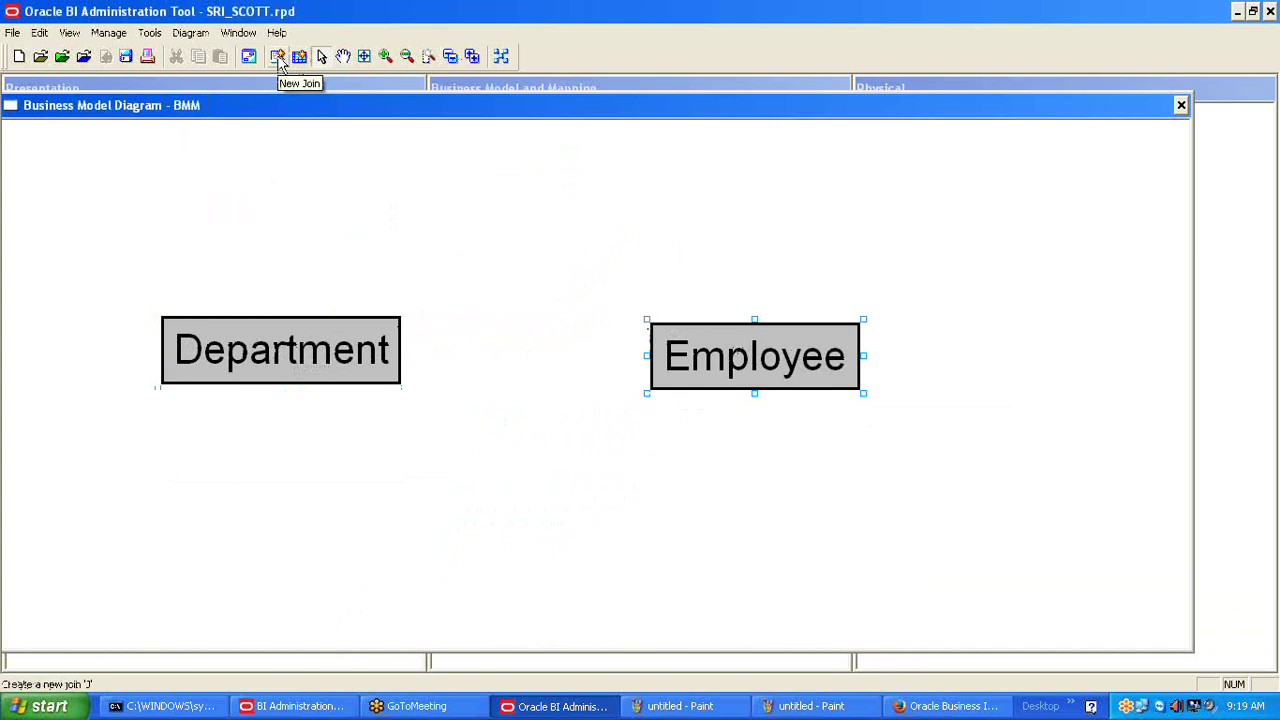
Draw a new logical join from Employee to Department in the BMM diagram.
{"action": "left_click", "coordinate": [279, 60]}
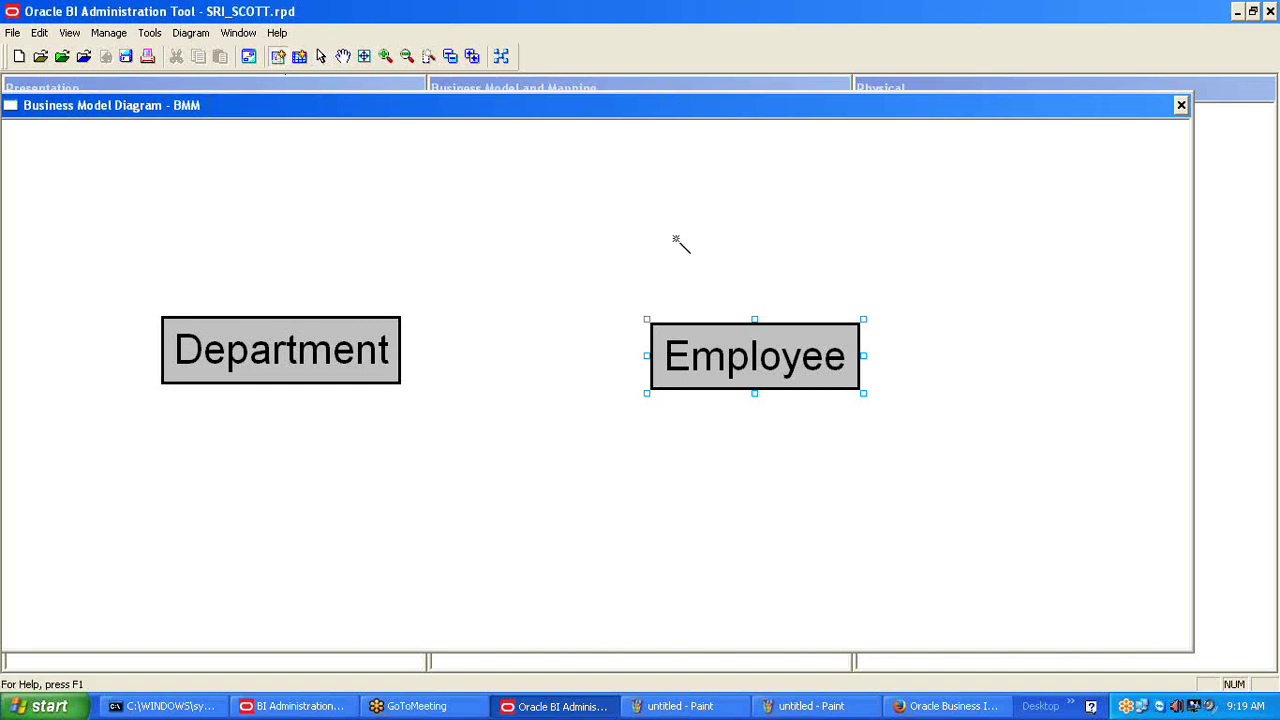
{"action": "left_click_drag", "start_coordinate": [680, 362], "coordinate": [355, 350]}
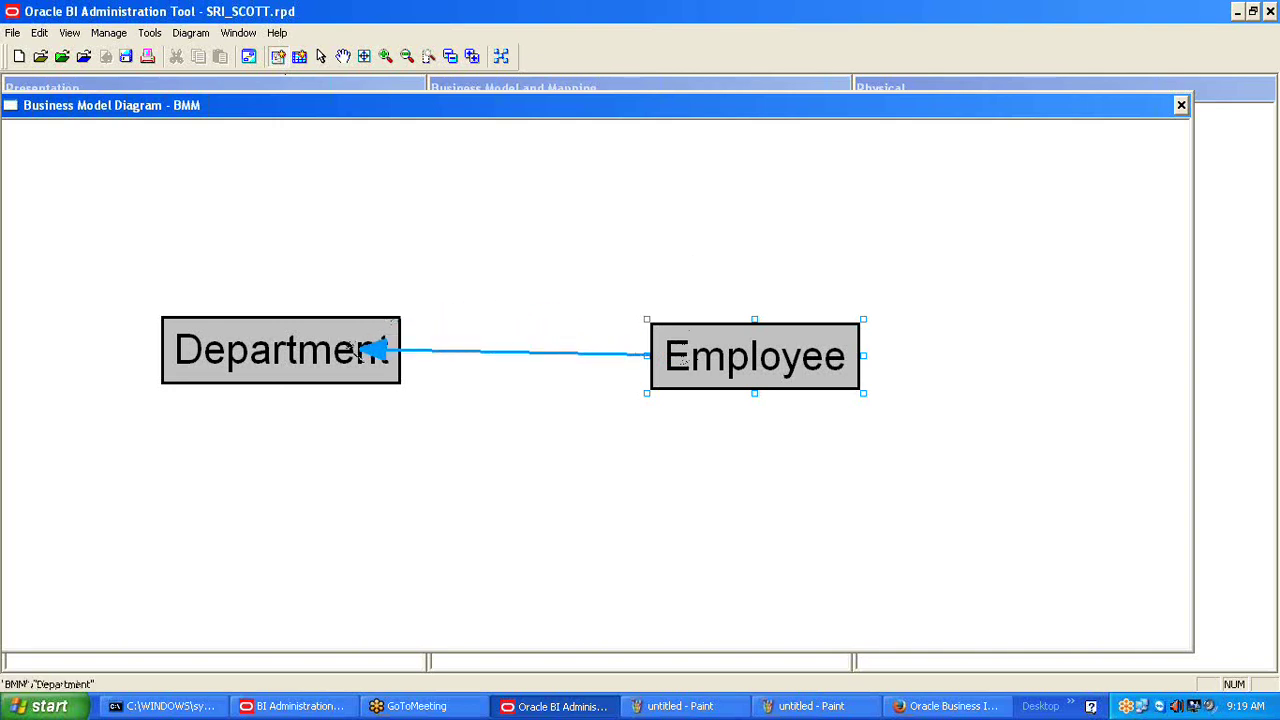
{"action": "left_click_drag", "start_coordinate": [355, 350], "coordinate": [355, 350]}
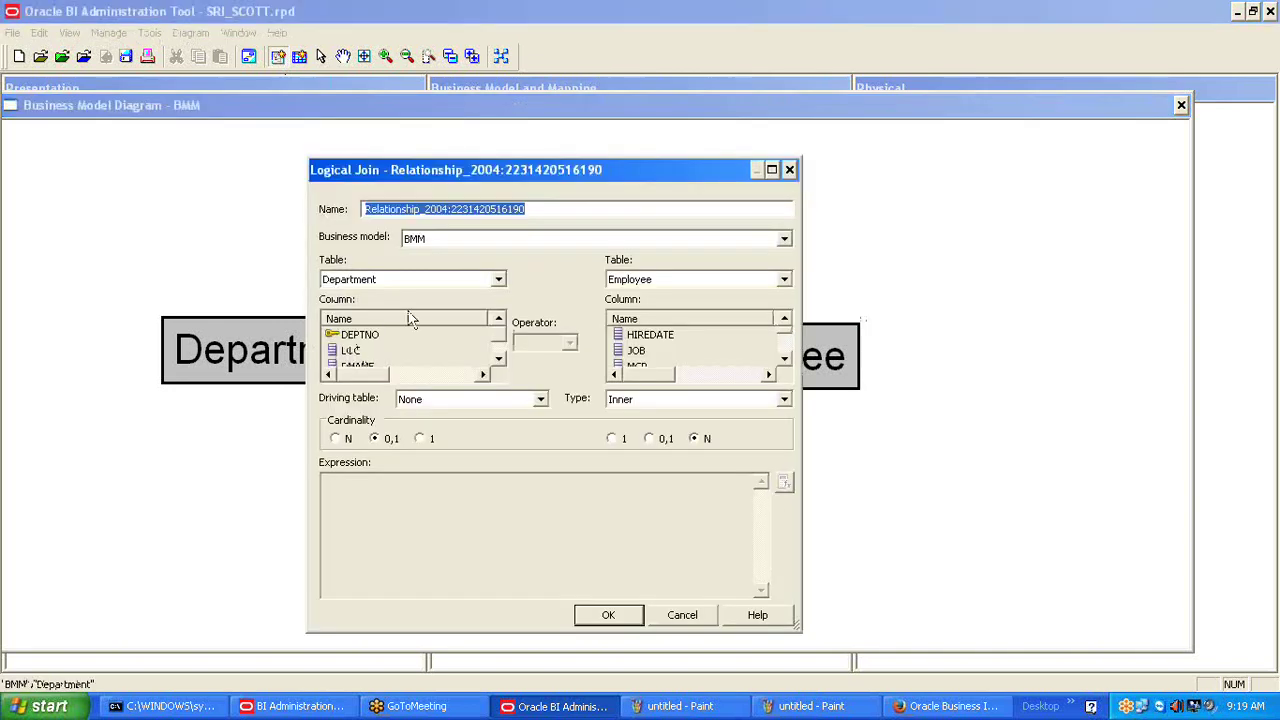
Examine the relationship name and the empty expression of the new logical join between Department and Employee.
{"action": "left_click_drag", "start_coordinate": [565, 172], "coordinate": [725, 44]}
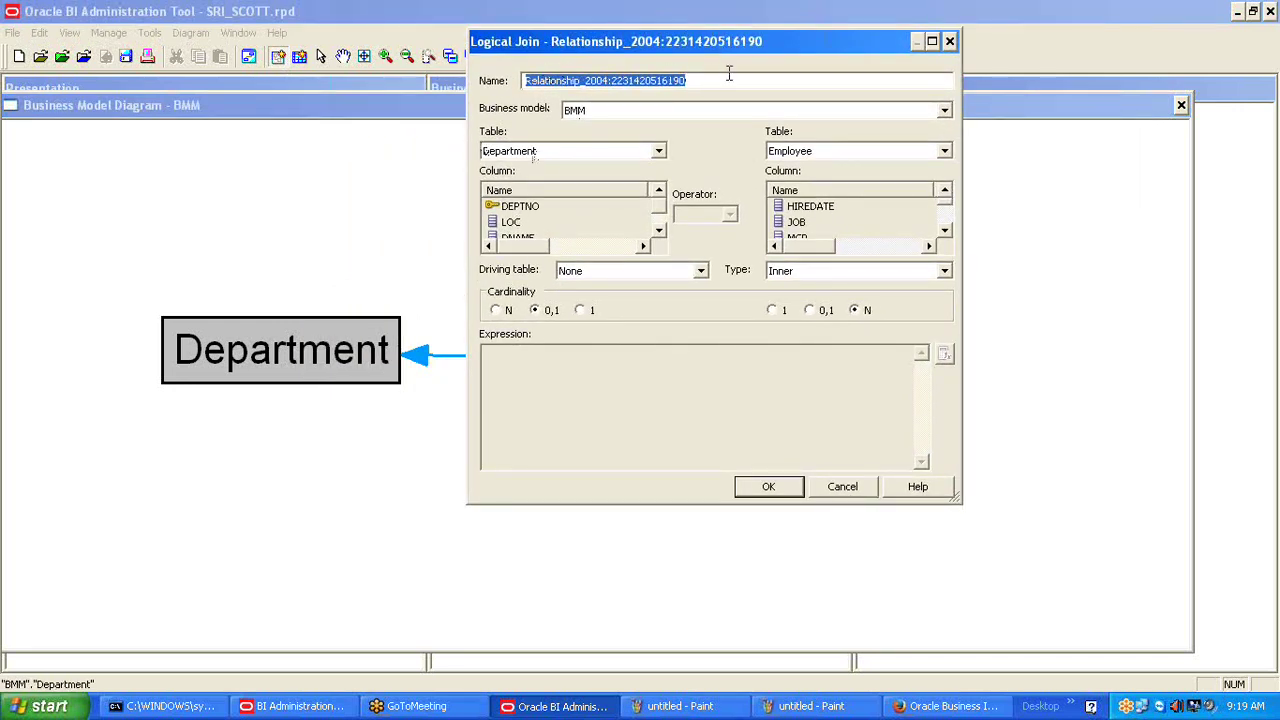
{"action": "left_click", "coordinate": [632, 80]}
{"action": "left_click_drag", "start_coordinate": [576, 80], "coordinate": [558, 104]}
{"action": "left_click", "coordinate": [733, 80]}
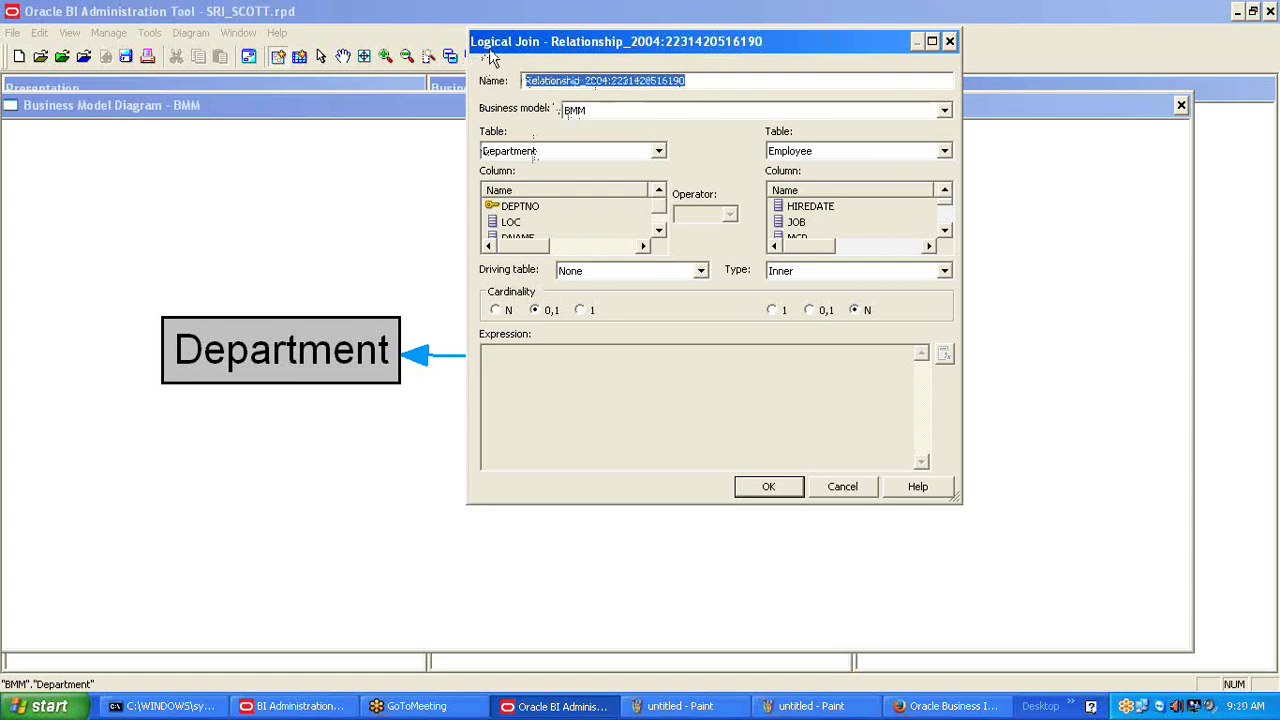
{"action": "left_click", "coordinate": [653, 80]}
{"action": "left_click_drag", "start_coordinate": [550, 78], "coordinate": [716, 78]}
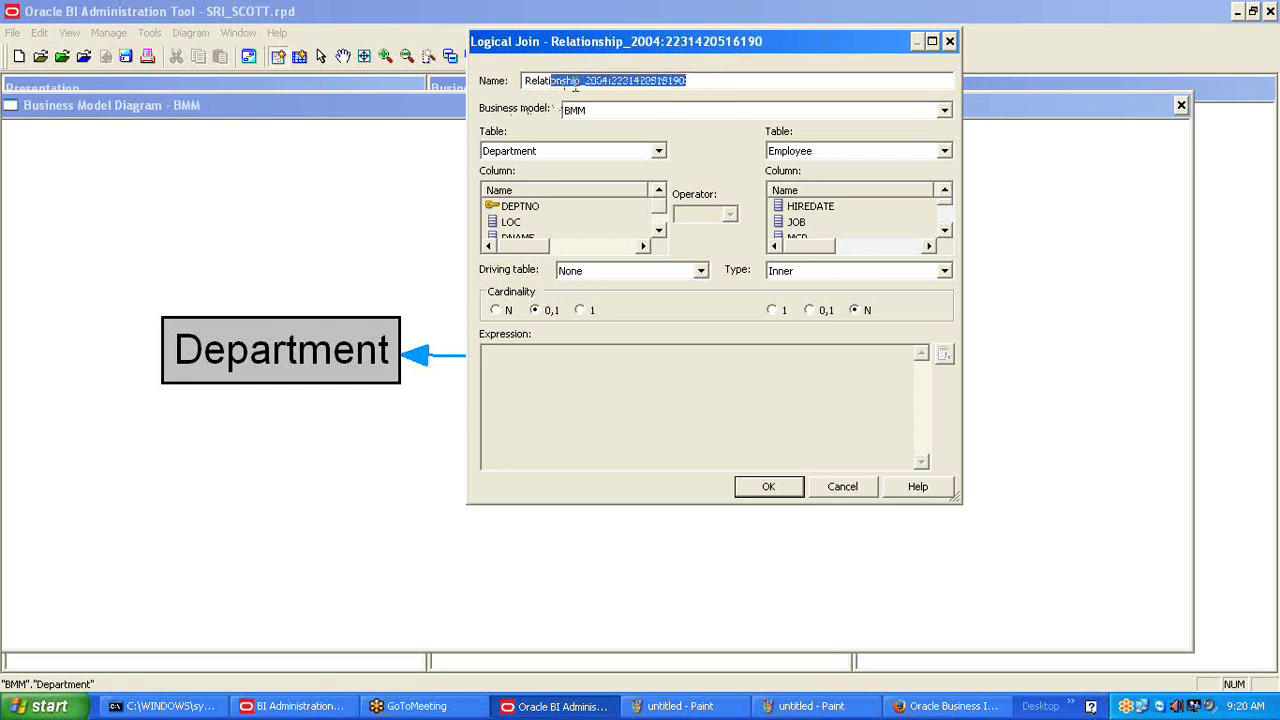
{"action": "left_click", "coordinate": [608, 386]}
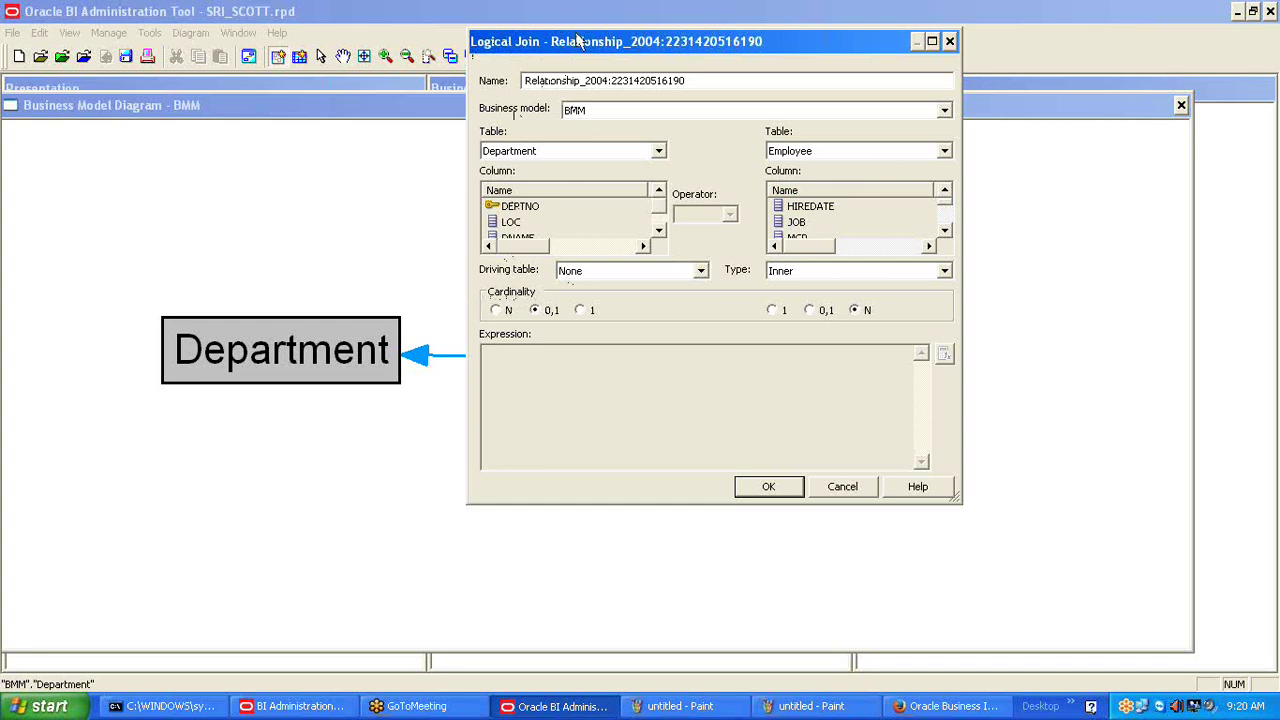
Try the N, 0,1 and 1 cardinality options on the Department side of the logical join.
{"action": "left_click_drag", "start_coordinate": [580, 42], "coordinate": [572, 176]}
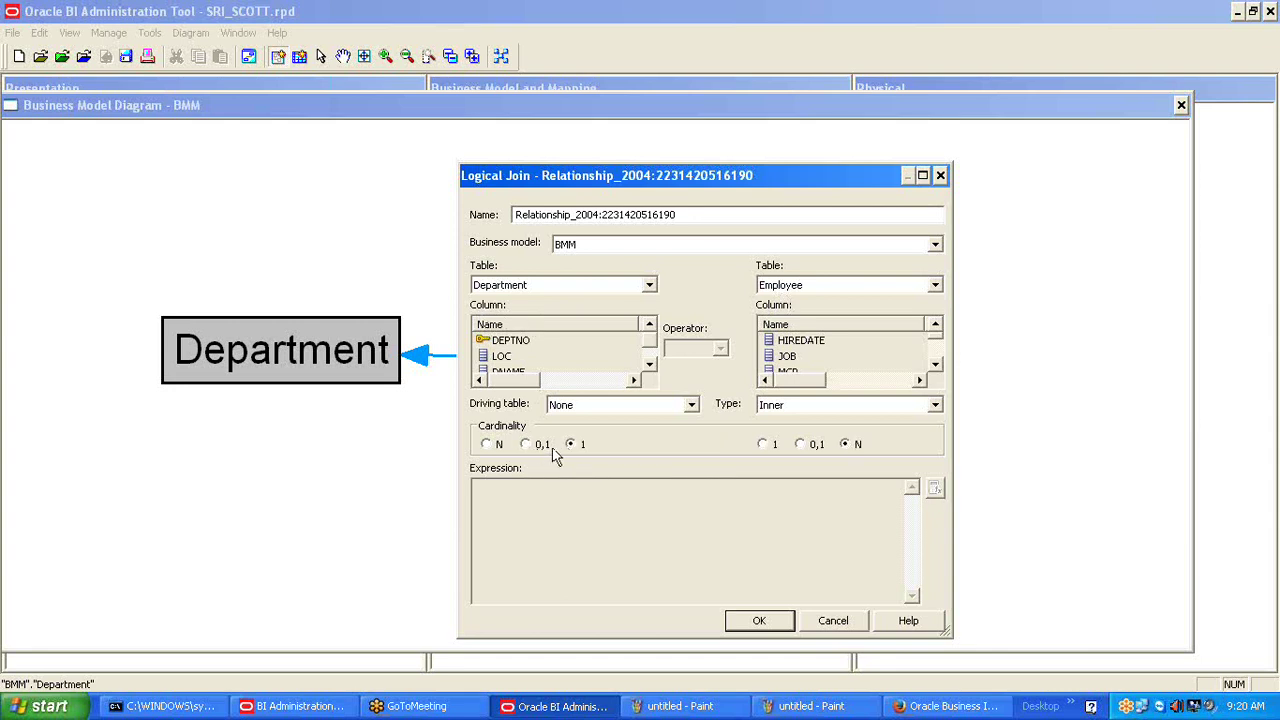
{"action": "left_click", "coordinate": [531, 449]}
{"action": "left_click", "coordinate": [487, 444]}
{"action": "left_click", "coordinate": [524, 445]}
{"action": "left_click", "coordinate": [572, 445]}
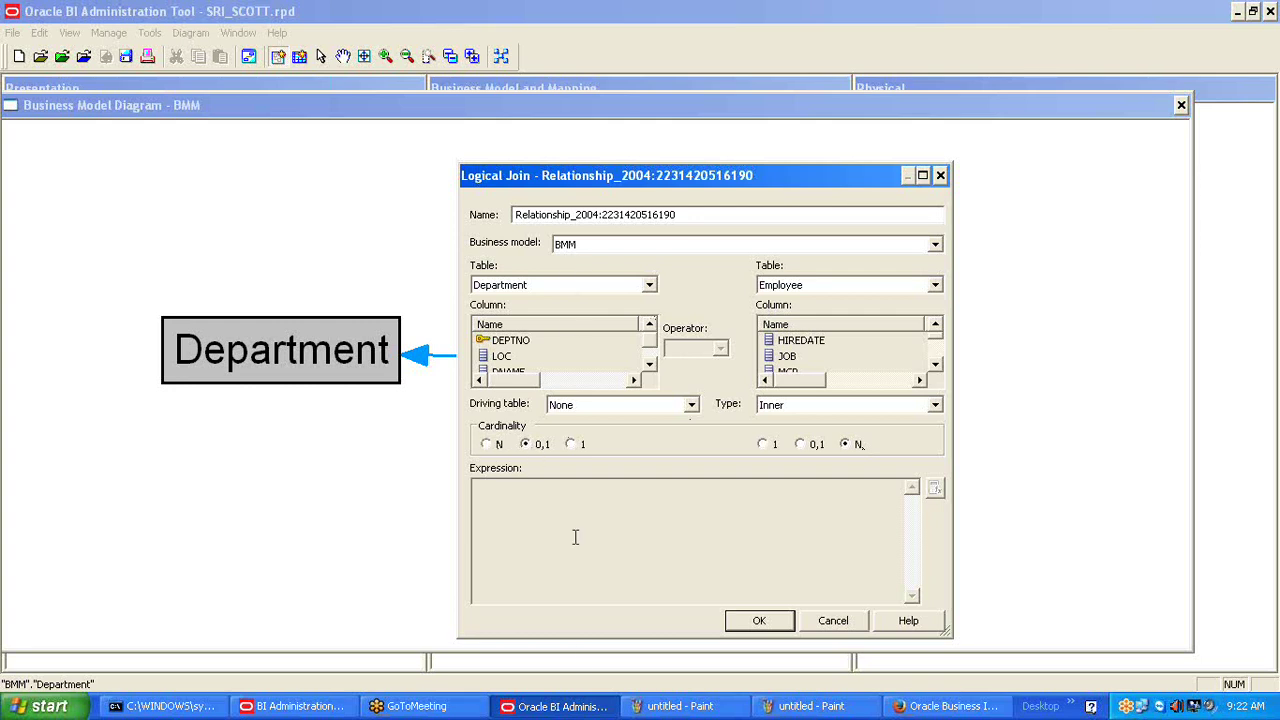
Switch to the query note in Paint, highlight "Logical query/ request" and return to the logical join dialog.
{"action": "left_click", "coordinate": [811, 706]}
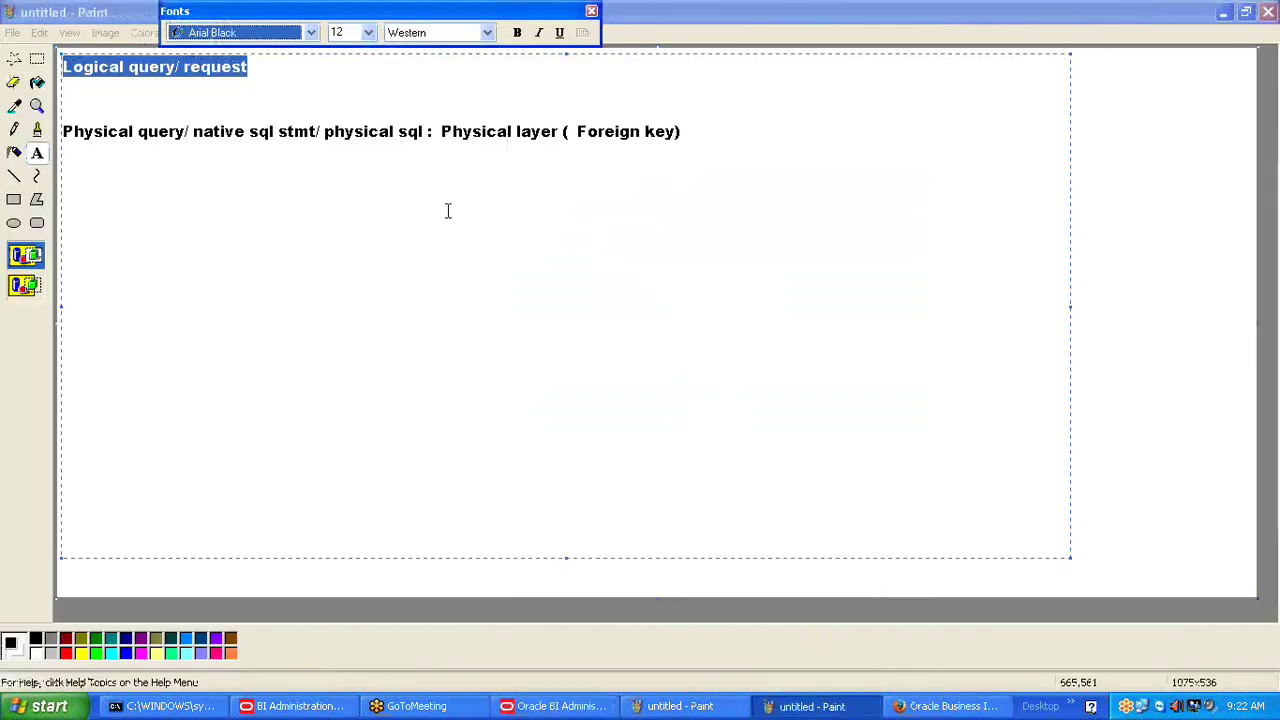
{"action": "left_click", "coordinate": [257, 66]}
{"action": "left_click_drag", "start_coordinate": [257, 66], "coordinate": [40, 64]}
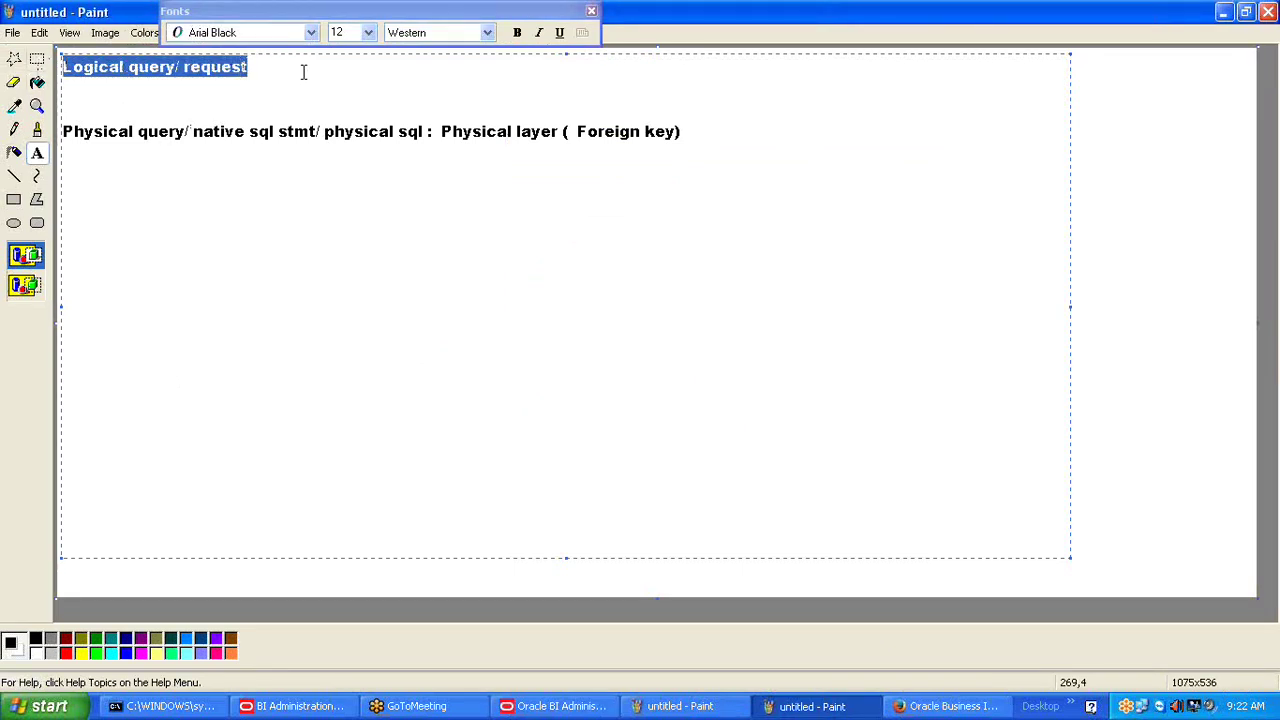
{"action": "left_click", "coordinate": [551, 708]}
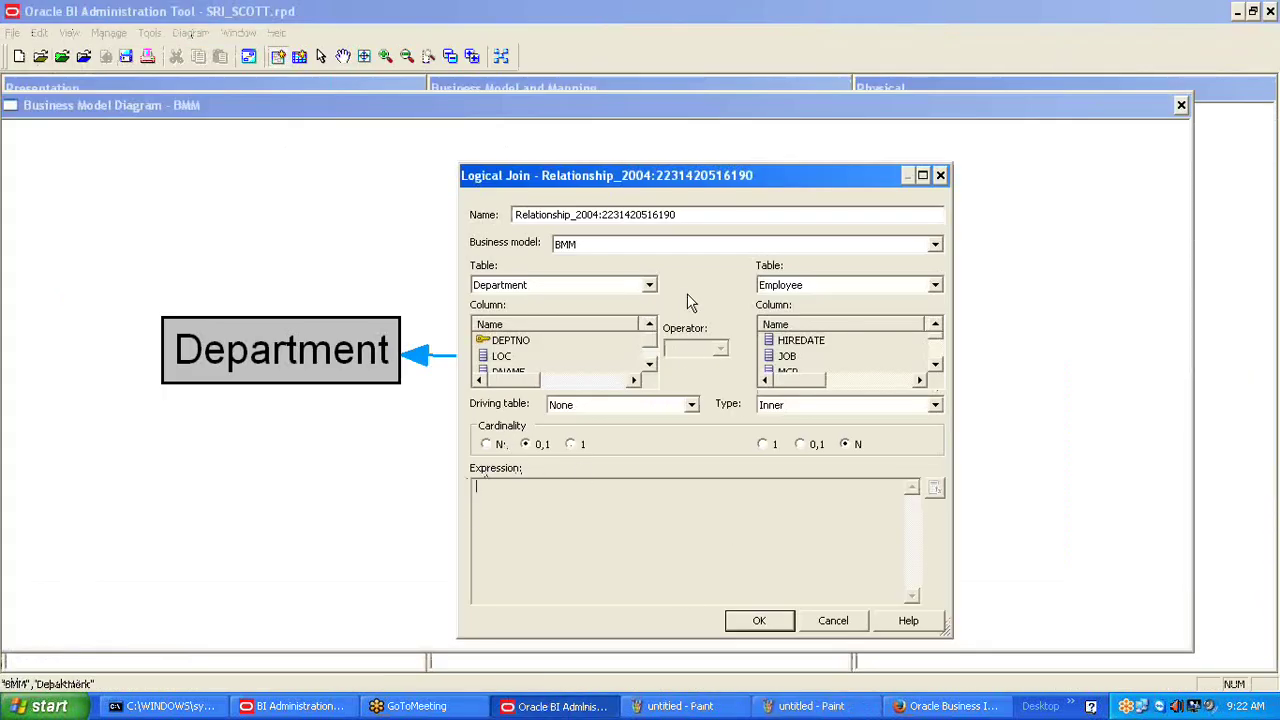
Compare the logical join's cardinality options with the "1–> 1" line of the Physical layer note in Paint.
{"action": "left_click", "coordinate": [525, 485]}
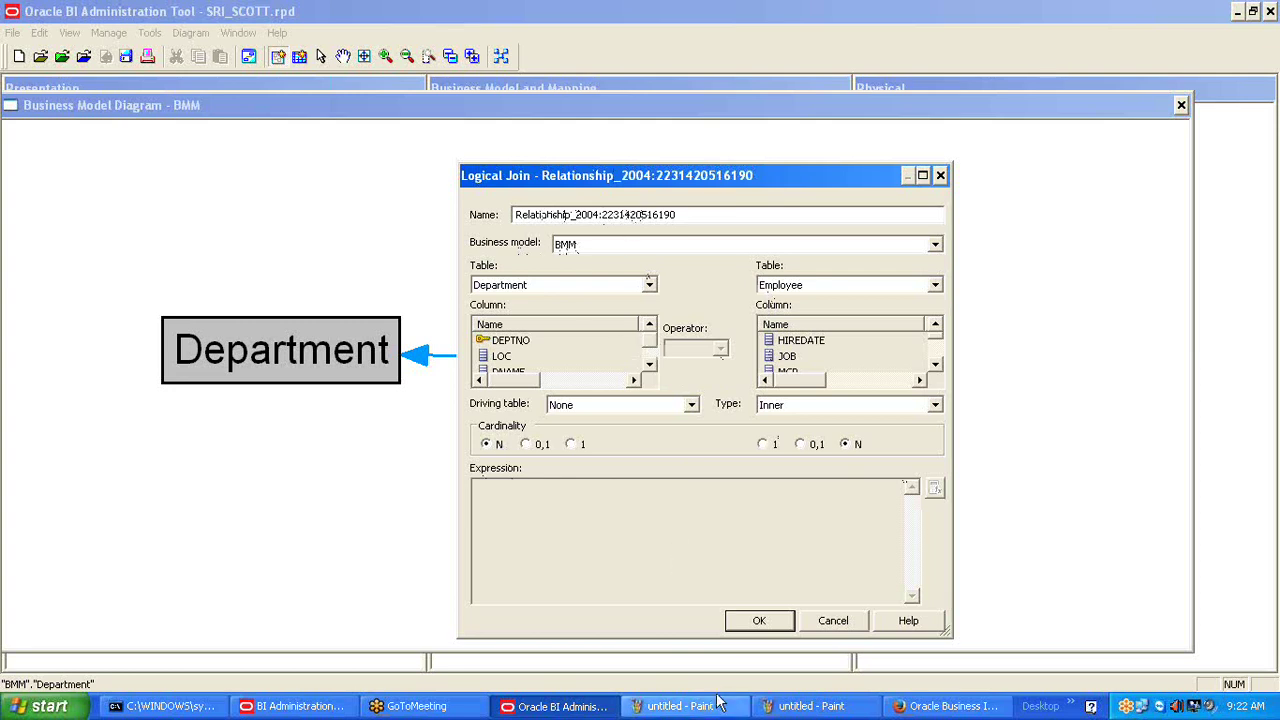
{"action": "left_click", "coordinate": [680, 706]}
{"action": "left_click", "coordinate": [155, 302]}
{"action": "left_click_drag", "start_coordinate": [155, 302], "coordinate": [63, 289]}
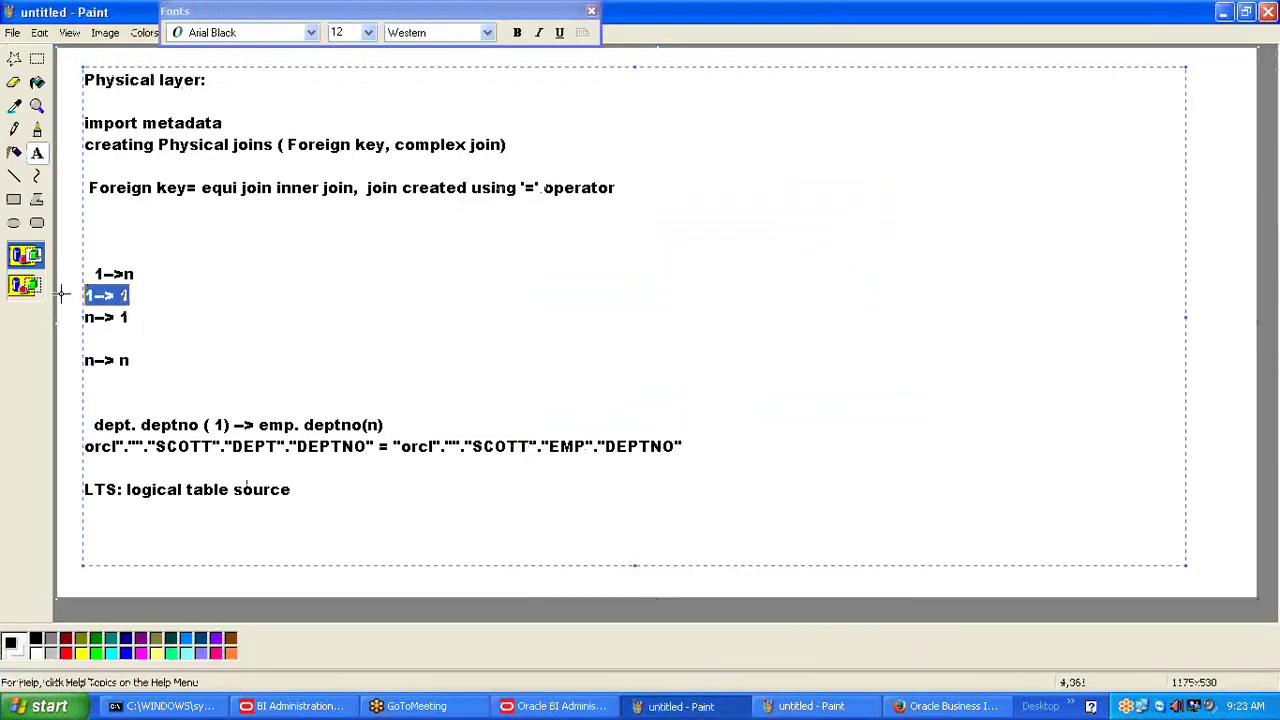
{"action": "left_click", "coordinate": [565, 706]}
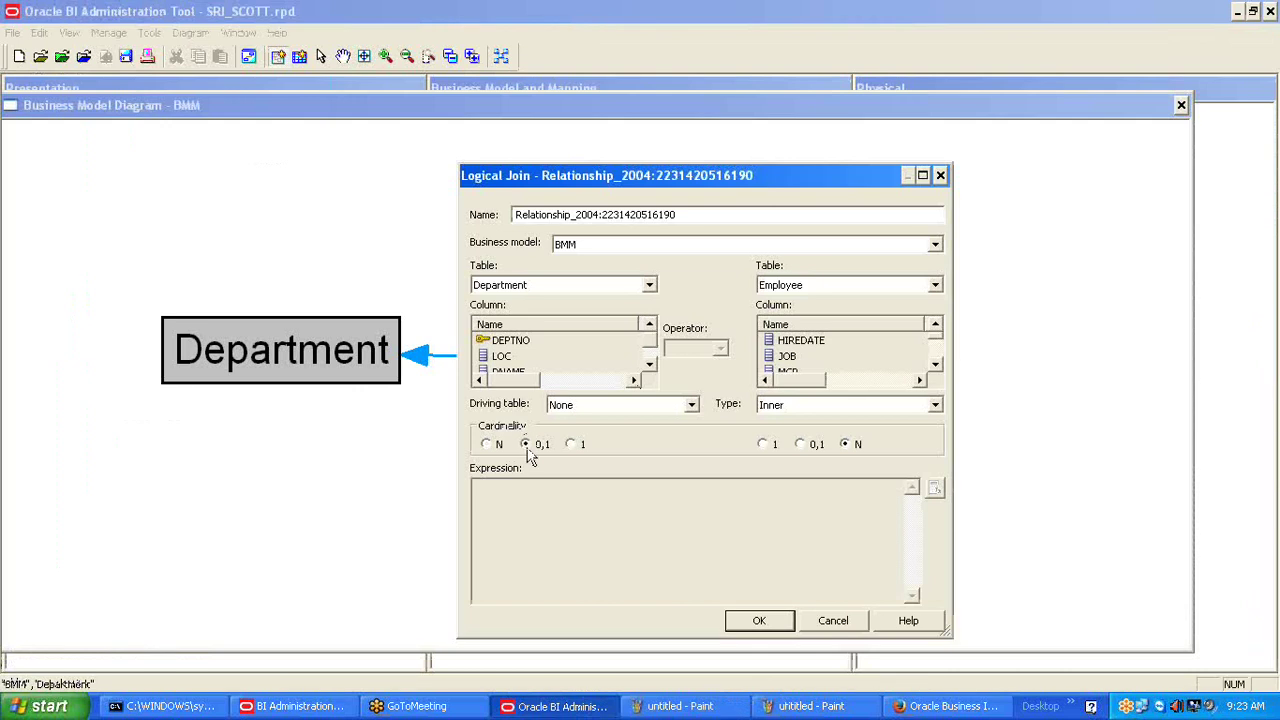
Accept the Department–Employee logical join with 0,1 to N cardinality and save the repository without checking global consistency, closing the diagram.
{"action": "left_click", "coordinate": [760, 621]}
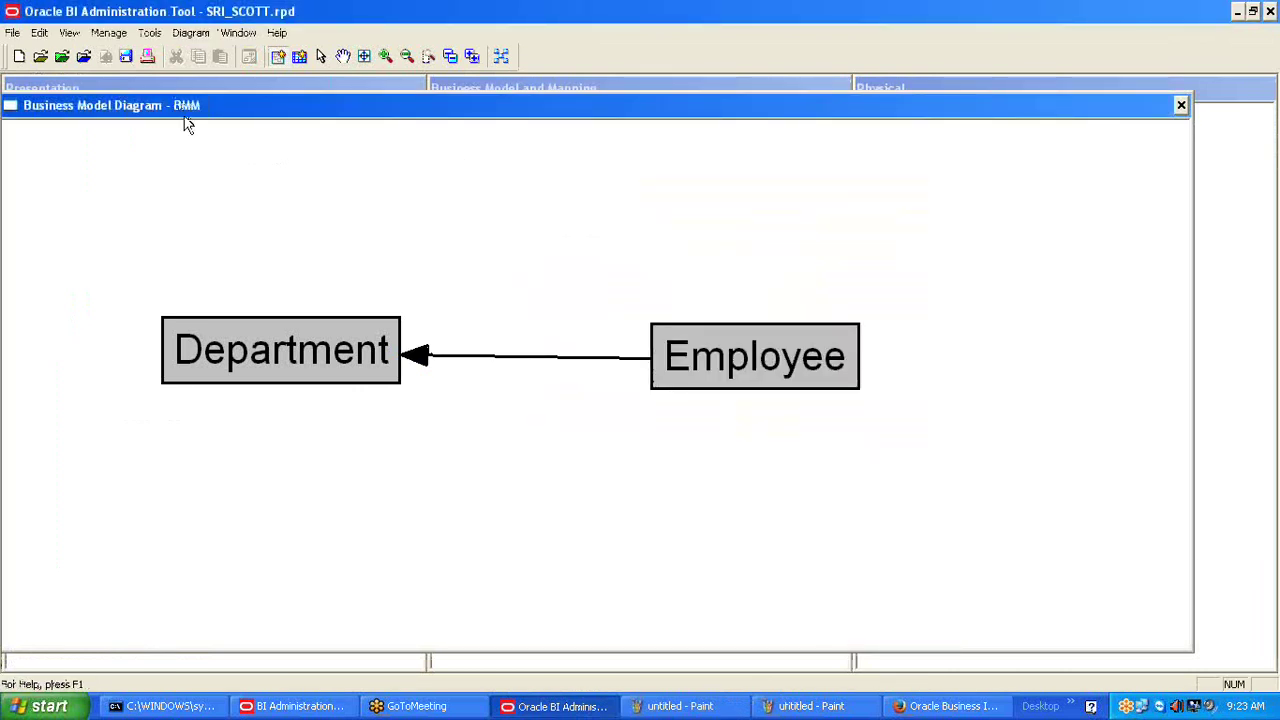
{"action": "left_click", "coordinate": [125, 56]}
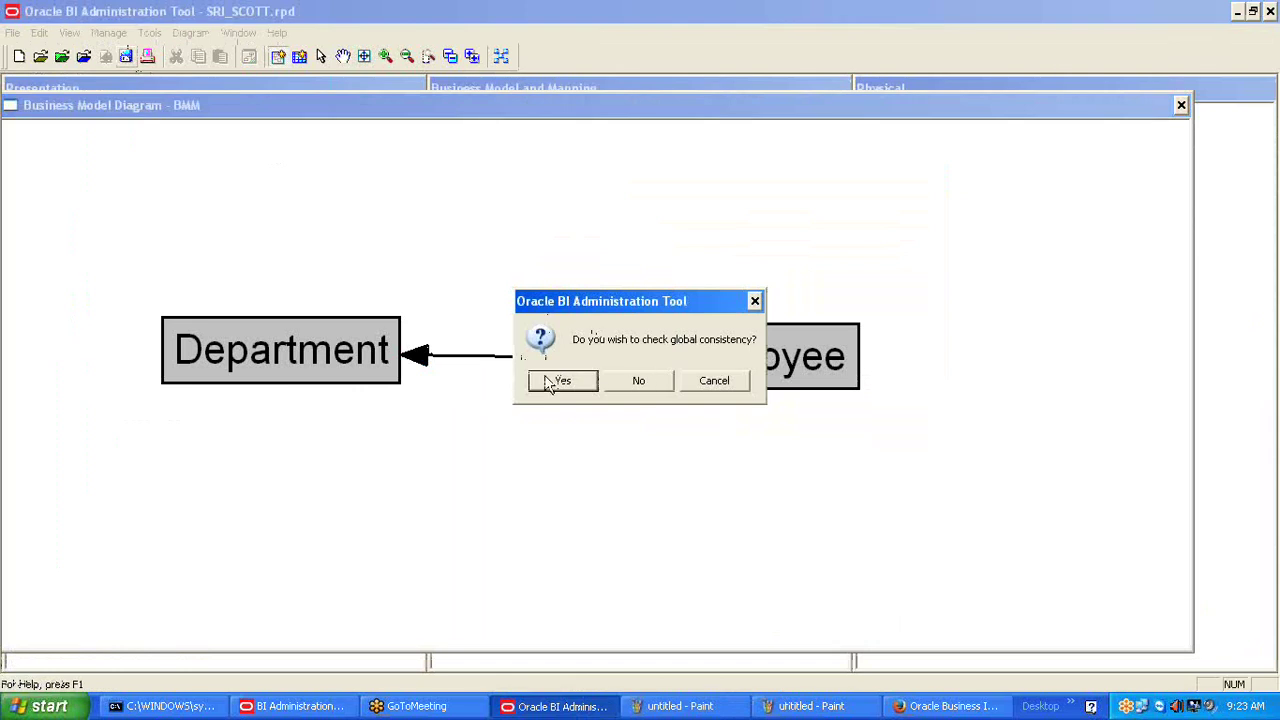
{"action": "left_click", "coordinate": [640, 381]}
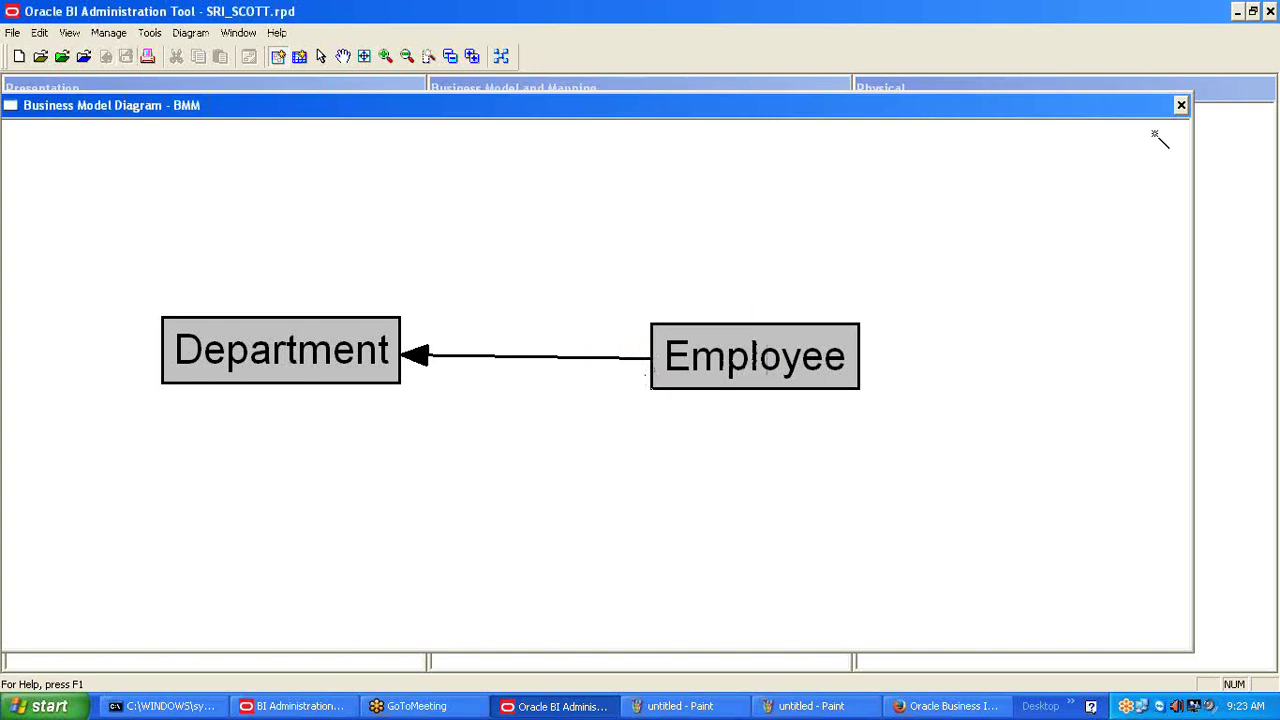
{"action": "left_click", "coordinate": [1181, 105]}
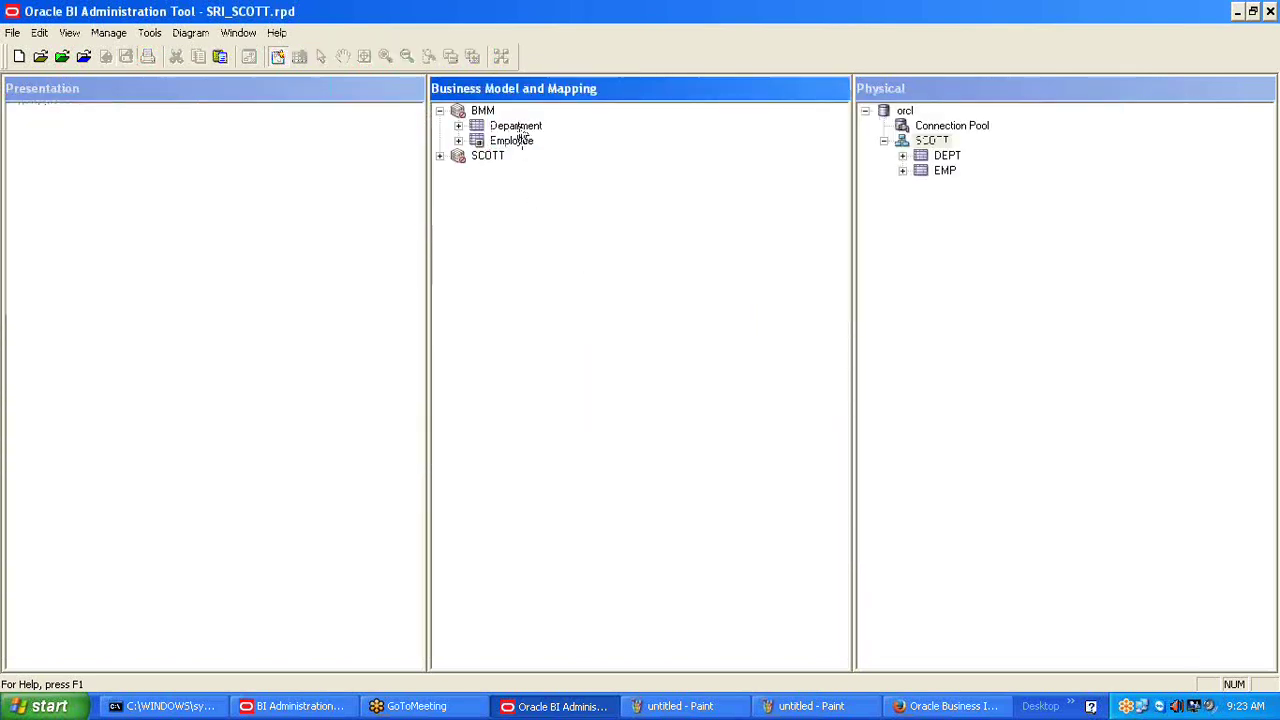
Reopen the business model diagram for BMM and spread the Employee and Department tables apart.
{"action": "left_click", "coordinate": [515, 140]}
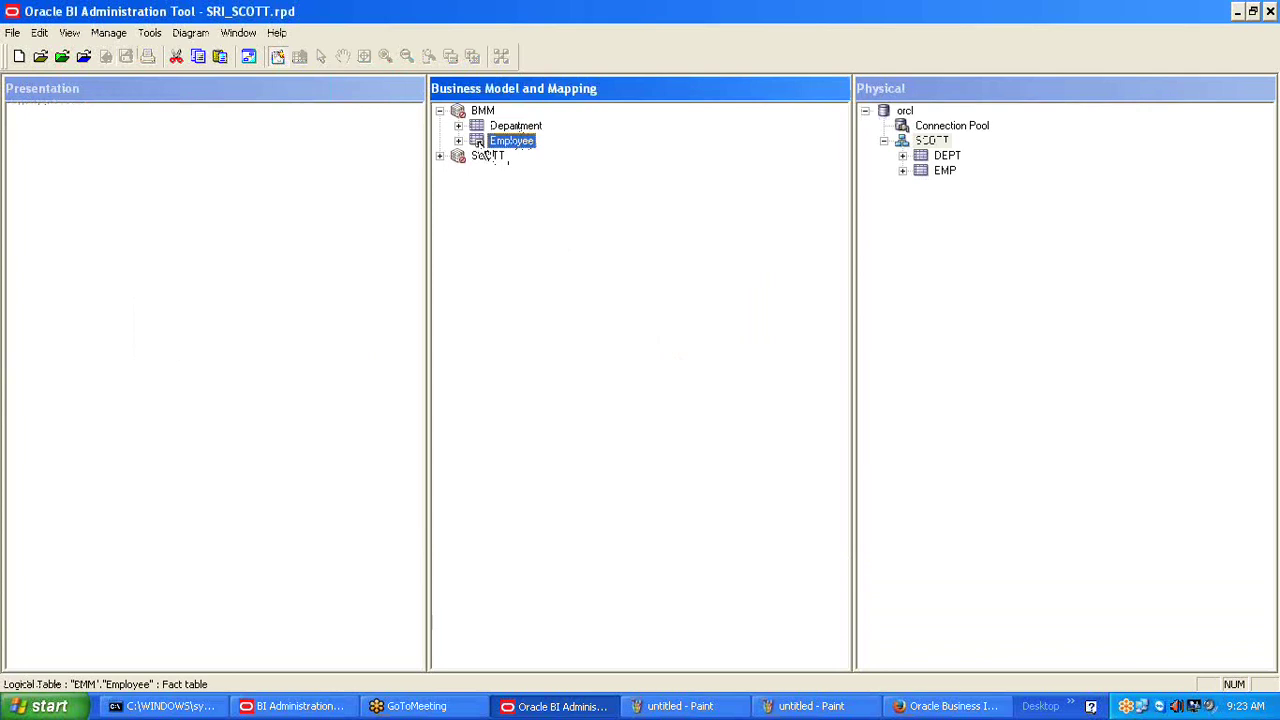
{"action": "mouse_move", "coordinate": [480, 141]}
{"action": "left_mouse_down"}
{"action": "mouse_move", "coordinate": [515, 155]}
{"action": "mouse_move", "coordinate": [477, 127]}
{"action": "left_mouse_up"}
{"action": "left_click", "coordinate": [480, 112]}
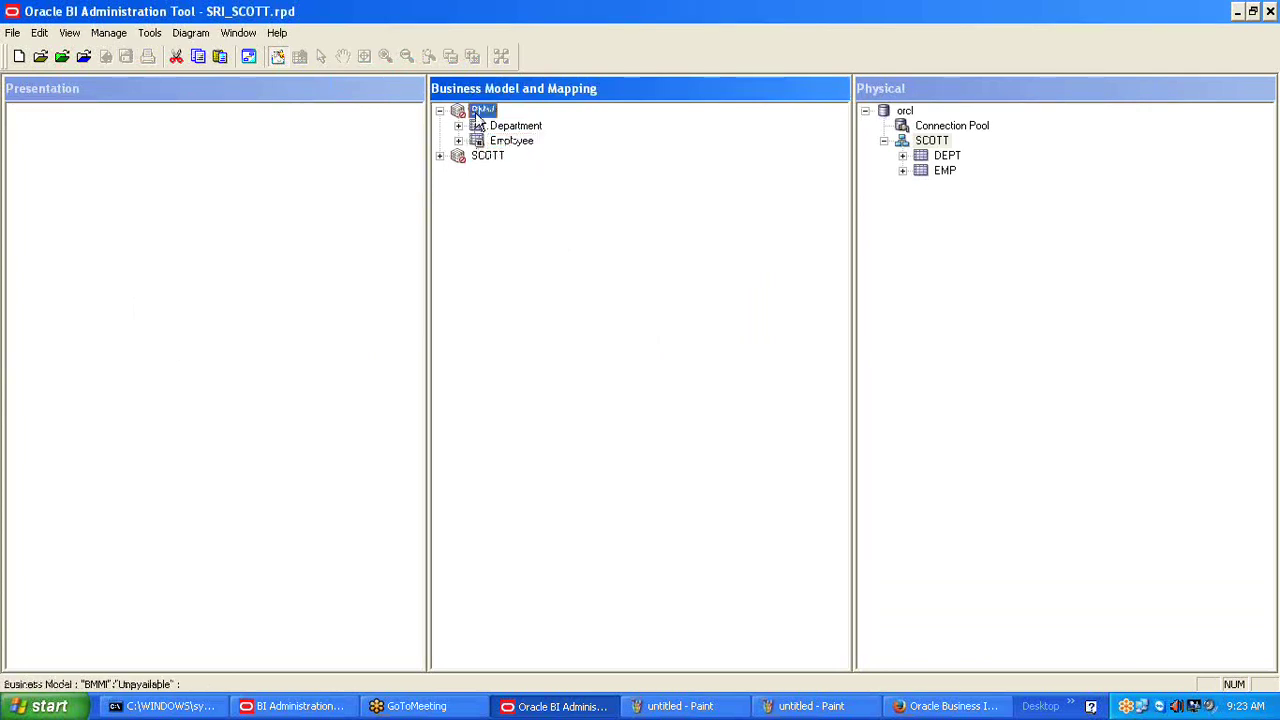
{"action": "right_click", "coordinate": [480, 114]}
{"action": "mouse_move", "coordinate": [740, 364]}
{"action": "left_click", "coordinate": [812, 365]}
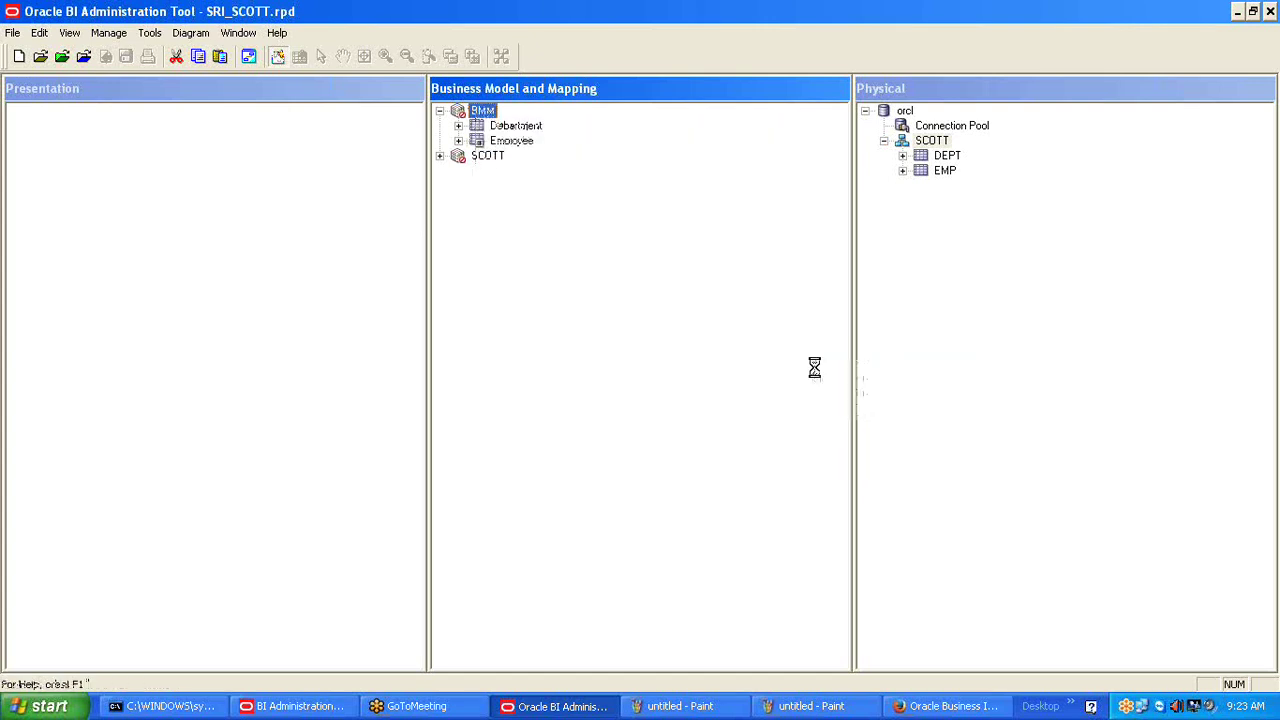
{"action": "left_click_drag", "start_coordinate": [786, 274], "coordinate": [897, 318]}
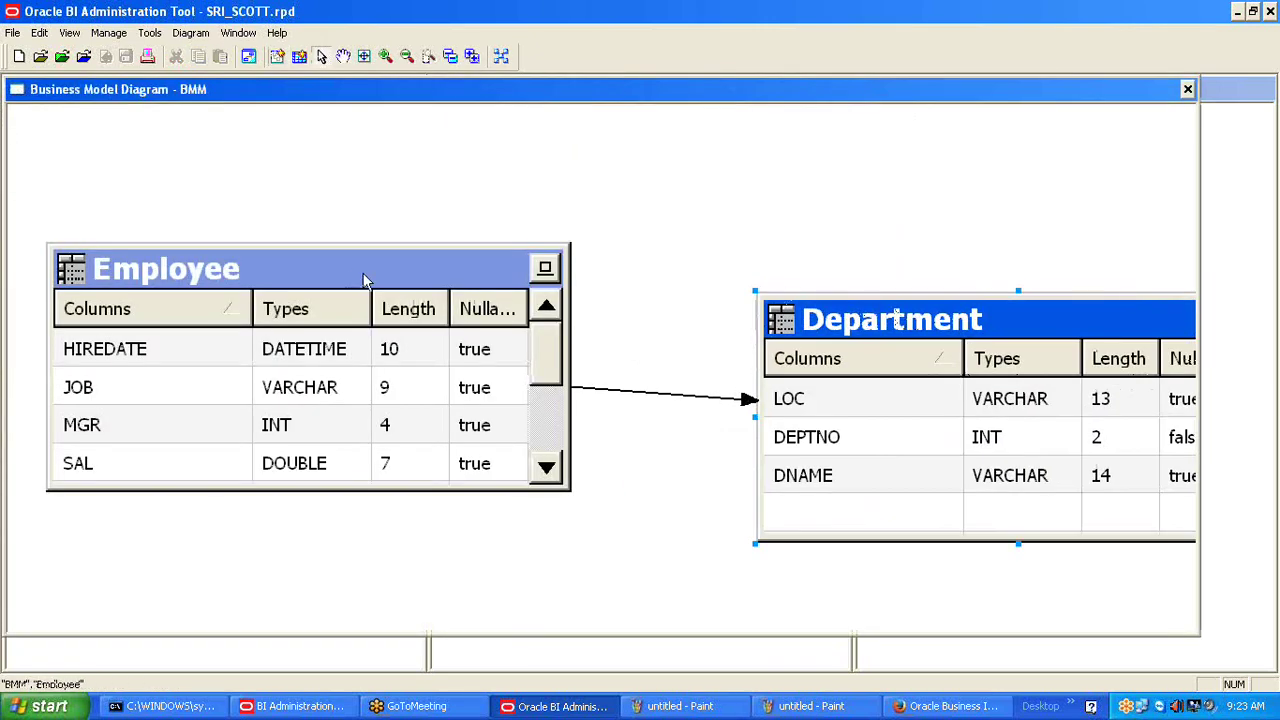
{"action": "left_click_drag", "start_coordinate": [372, 290], "coordinate": [318, 290]}
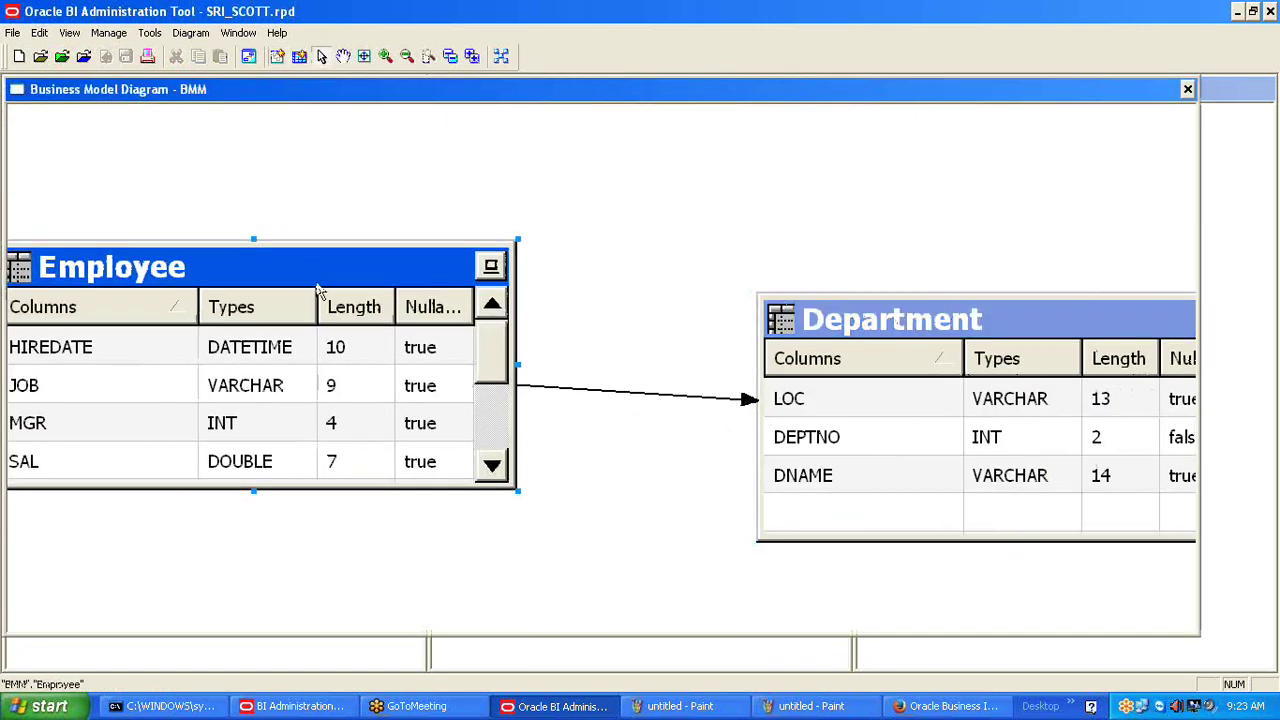
Review the settings of the logical join between Employee and Department, and reposition both tables in the diagram.
{"action": "double_click", "coordinate": [614, 391]}
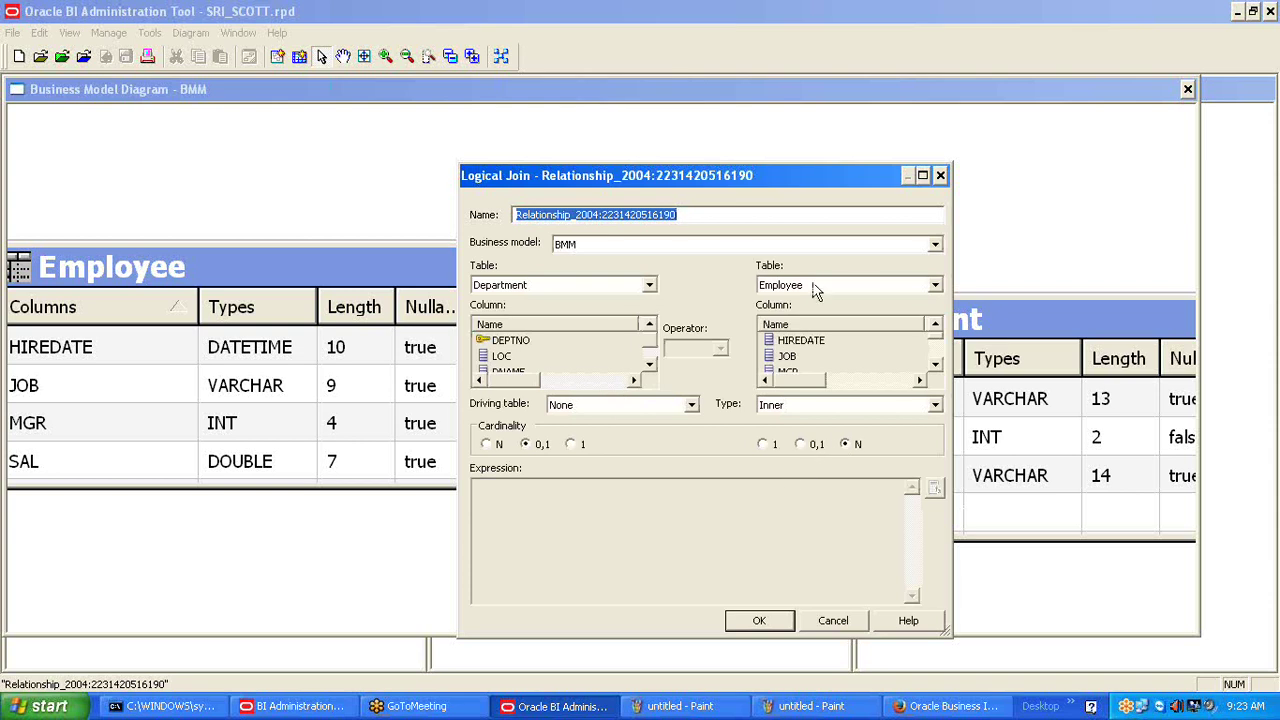
{"action": "left_click", "coordinate": [857, 622]}
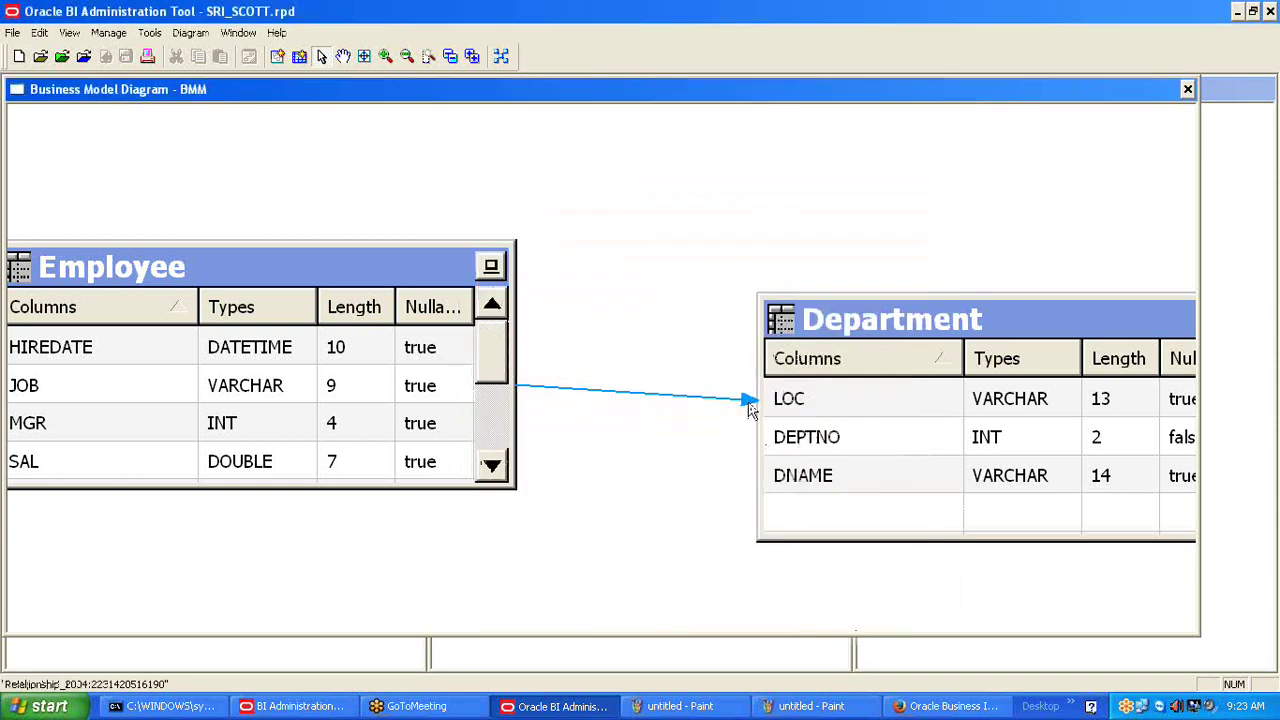
{"action": "left_click_drag", "start_coordinate": [752, 410], "coordinate": [698, 368]}
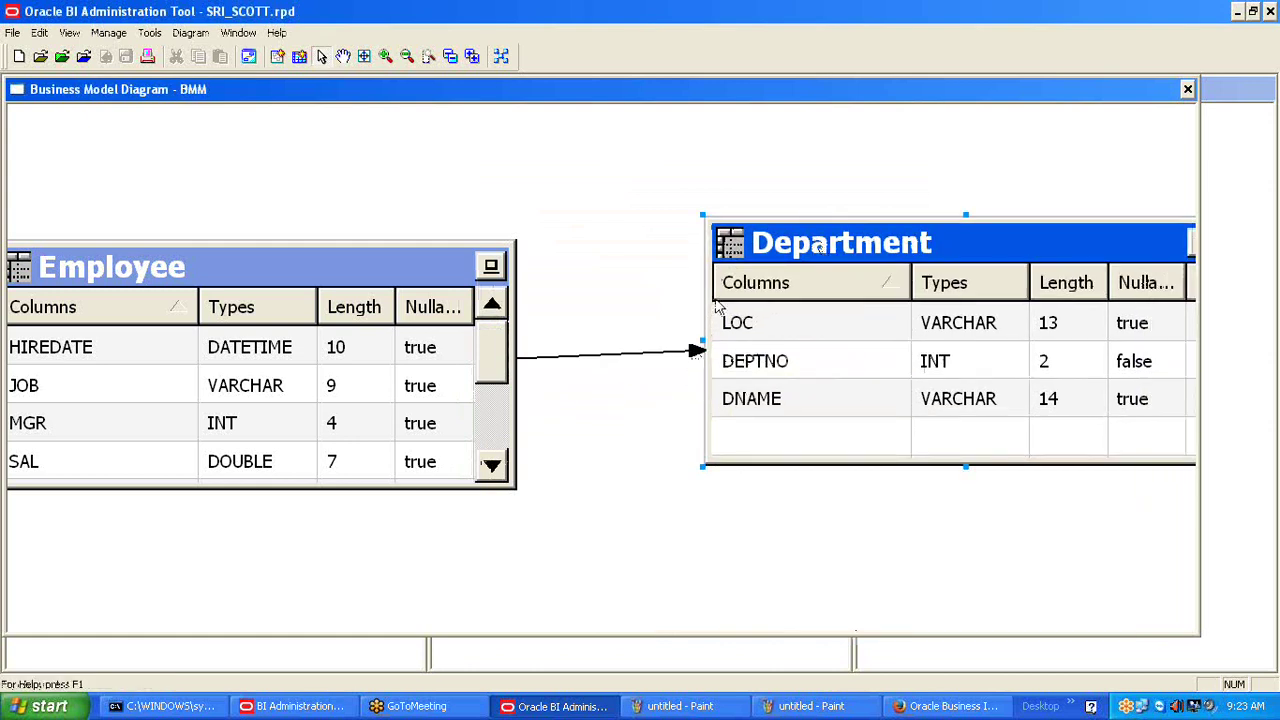
{"action": "left_click_drag", "start_coordinate": [354, 266], "coordinate": [399, 238]}
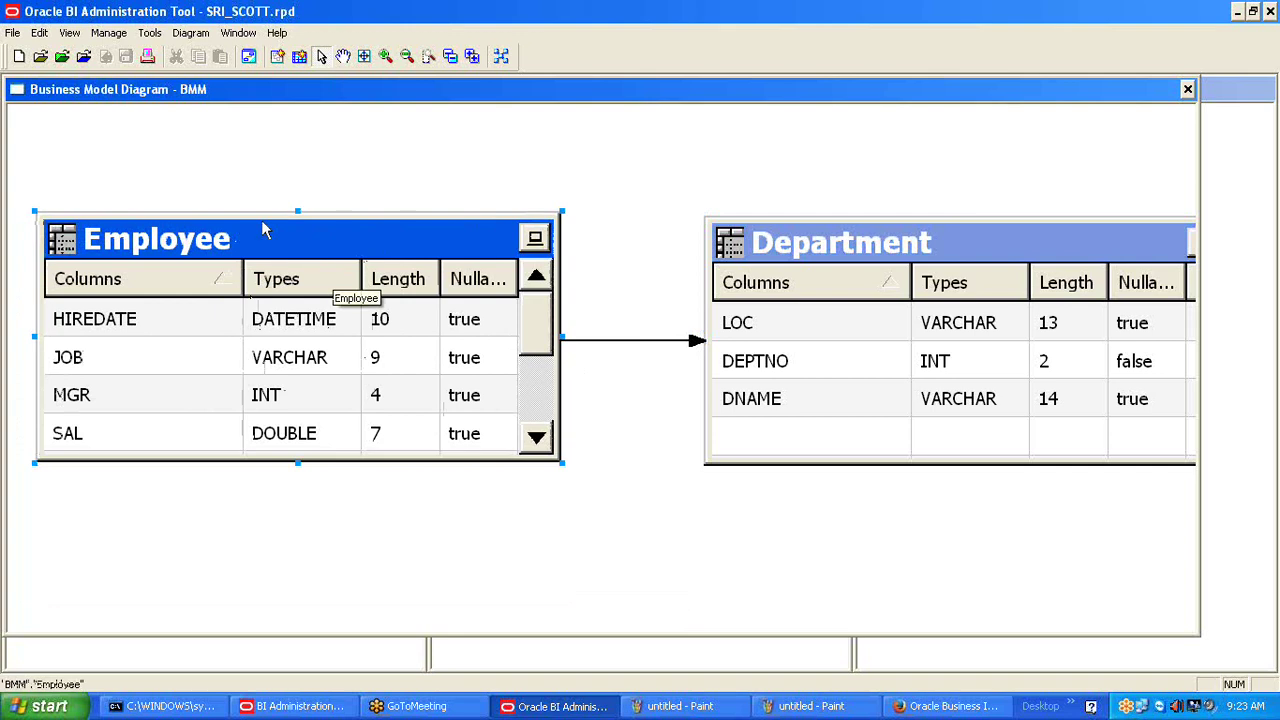
{"action": "left_click_drag", "start_coordinate": [365, 245], "coordinate": [321, 201]}
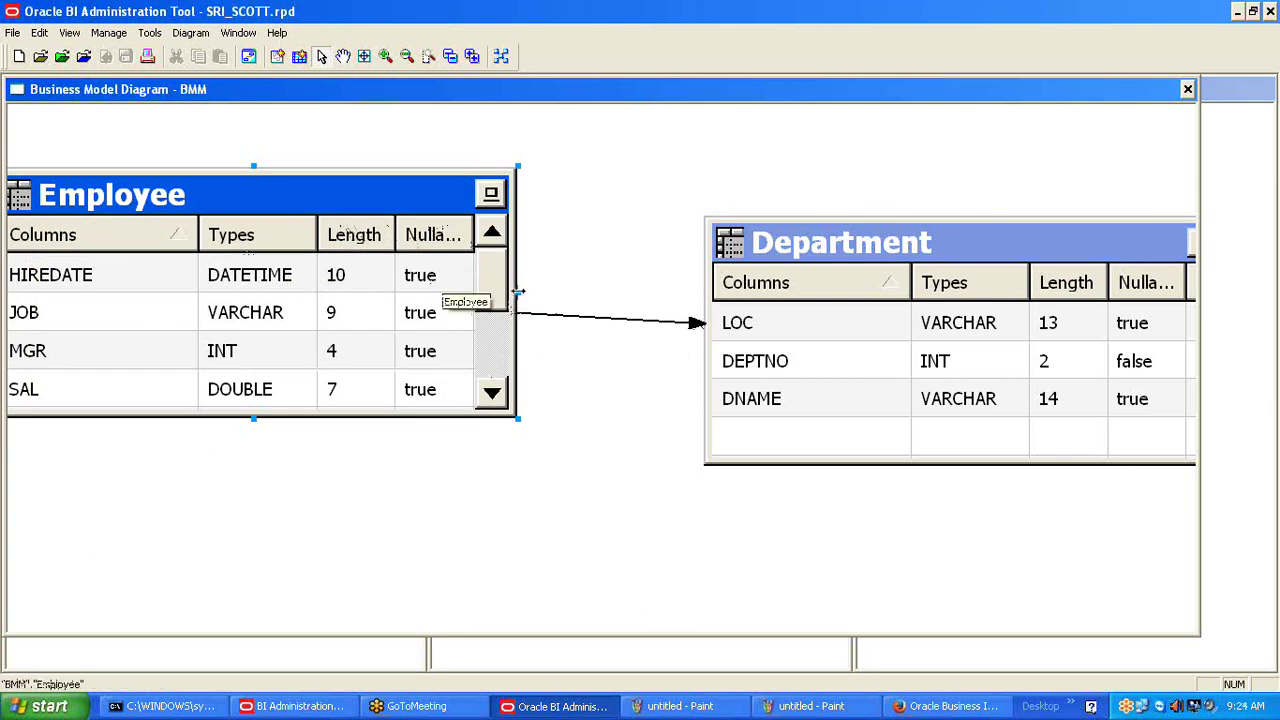
Switch to the query note in Paint and draw four rectangles in two rows of two below the text.
{"action": "left_click", "coordinate": [786, 703]}
{"action": "left_click", "coordinate": [14, 200]}
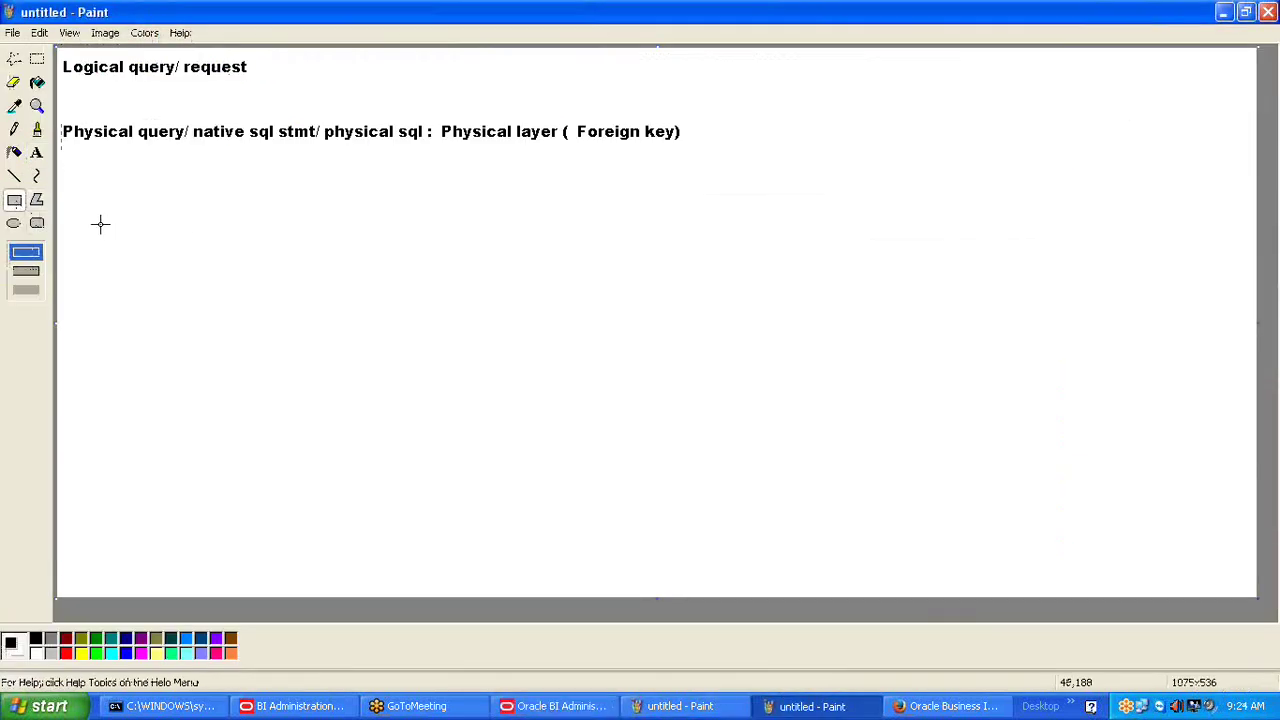
{"action": "mouse_move", "coordinate": [100, 224]}
{"action": "left_mouse_down"}
{"action": "mouse_move", "coordinate": [131, 346]}
{"action": "mouse_move", "coordinate": [221, 323]}
{"action": "left_mouse_up"}
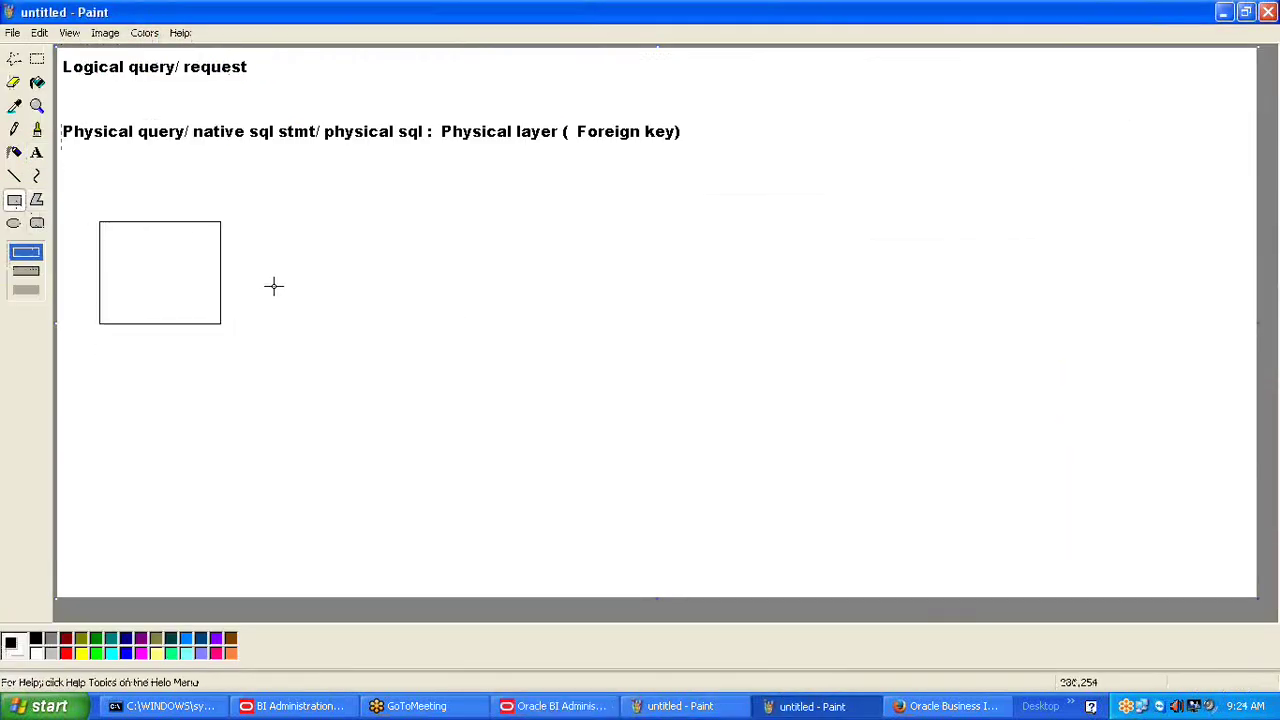
{"action": "left_click_drag", "start_coordinate": [393, 231], "coordinate": [506, 330]}
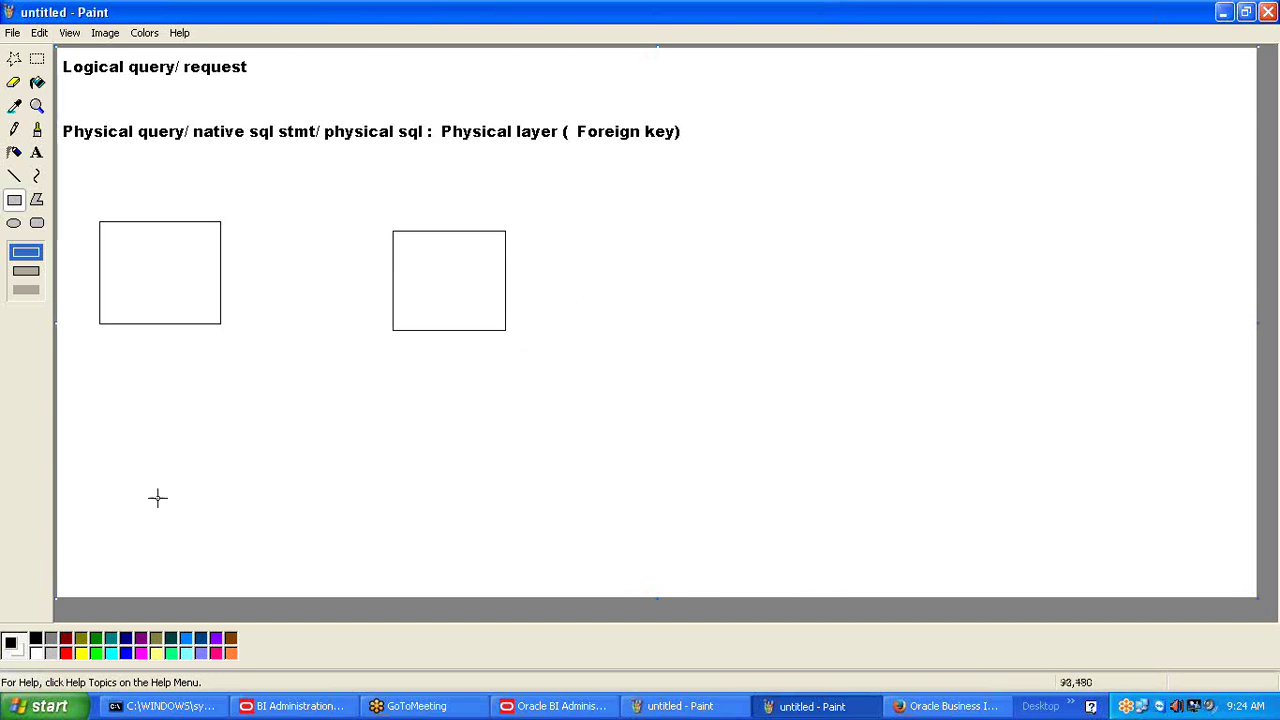
{"action": "left_click_drag", "start_coordinate": [102, 441], "coordinate": [212, 527]}
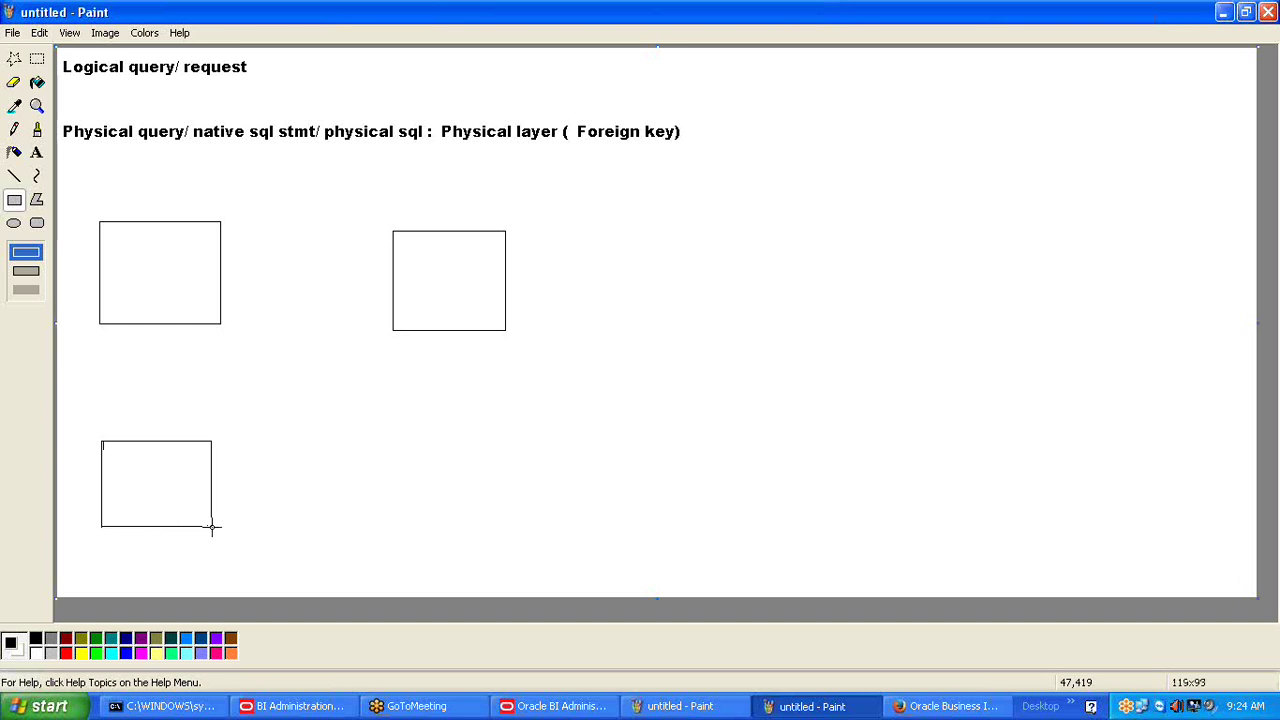
{"action": "left_click_drag", "start_coordinate": [406, 440], "coordinate": [523, 541]}
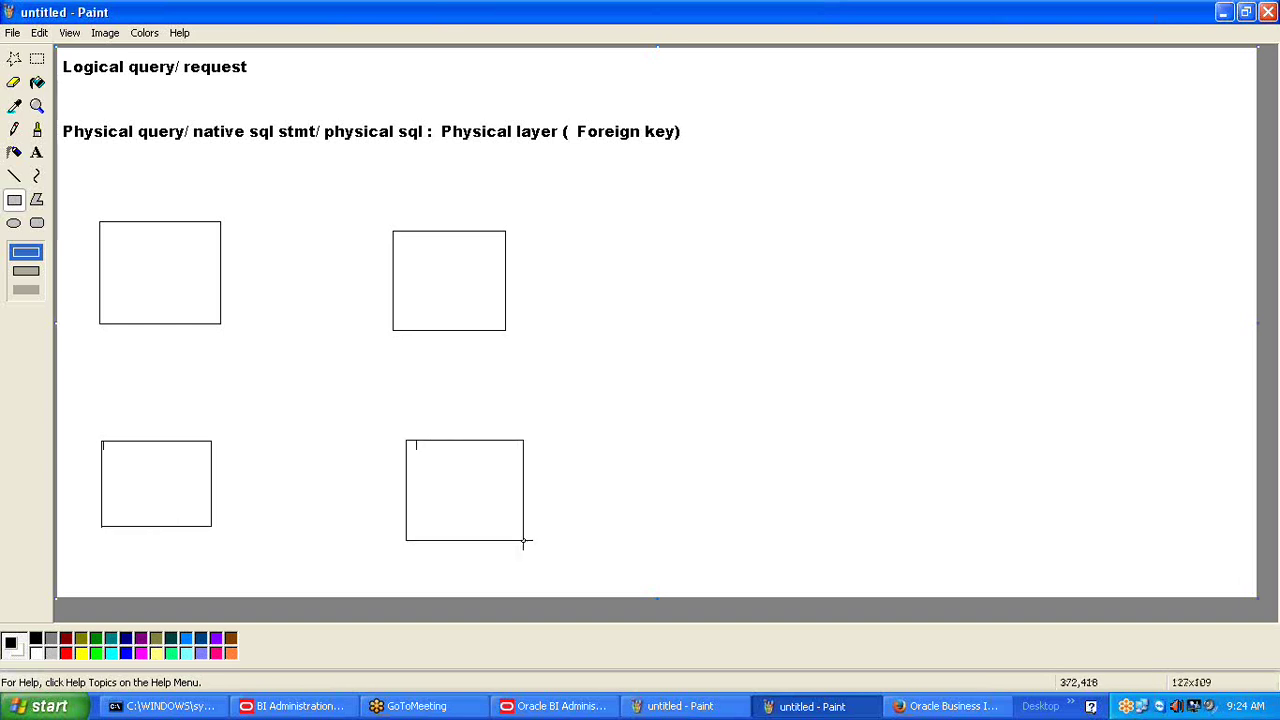
Label the first rectangle in each row "emp" and the second one "dept".
{"action": "left_click", "coordinate": [37, 152]}
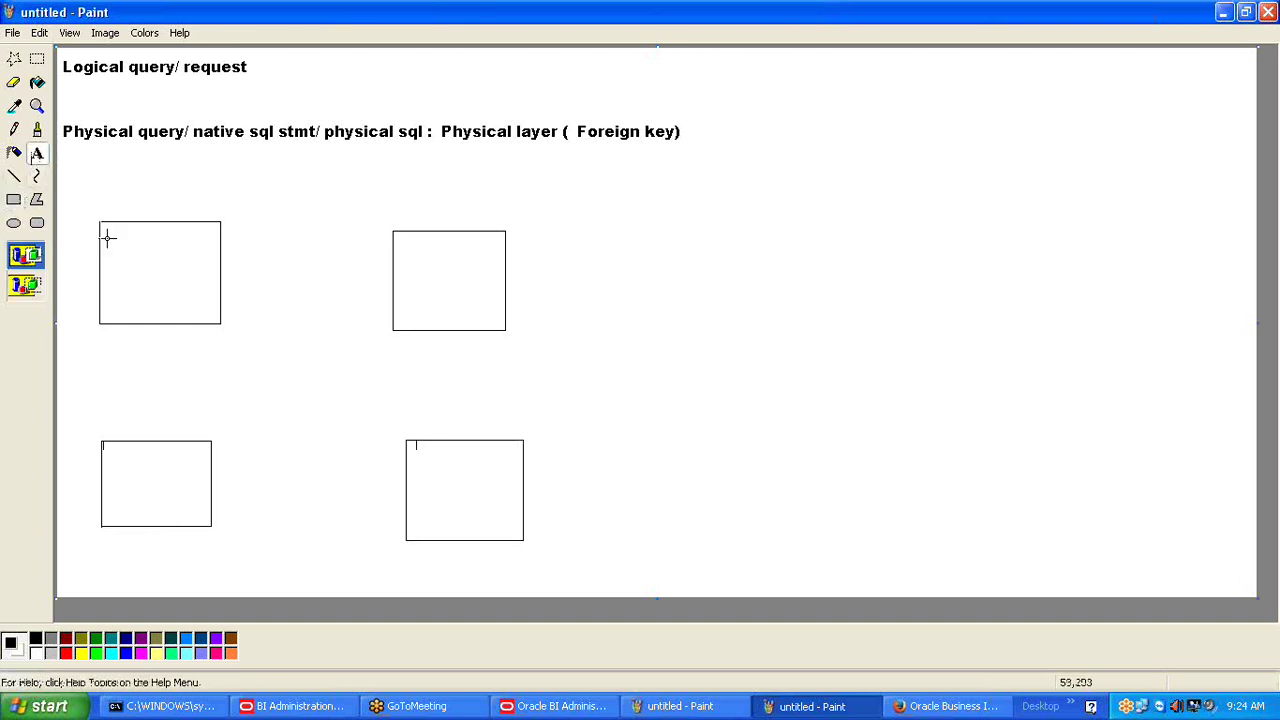
{"action": "left_click_drag", "start_coordinate": [106, 237], "coordinate": [193, 299]}
{"action": "type", "text": "em"}
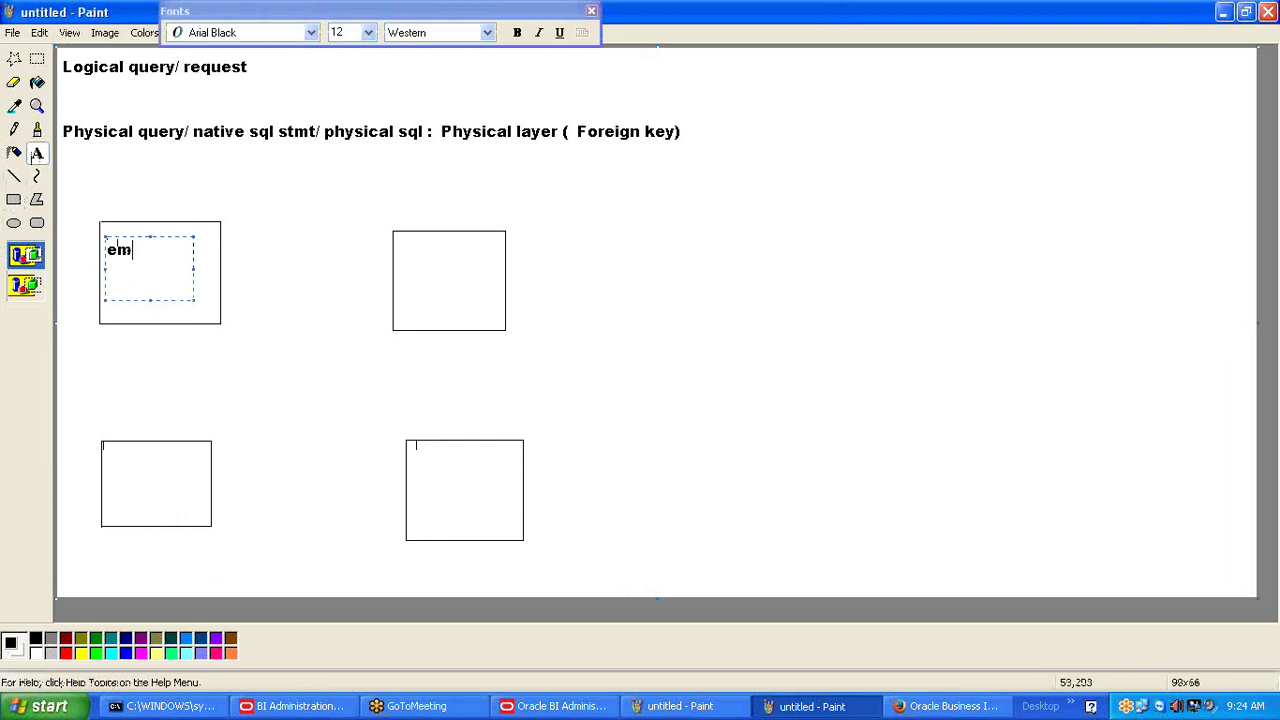
{"action": "type", "text": "p"}
{"action": "left_click_drag", "start_coordinate": [111, 458], "coordinate": [190, 509]}
{"action": "type", "text": "e"}
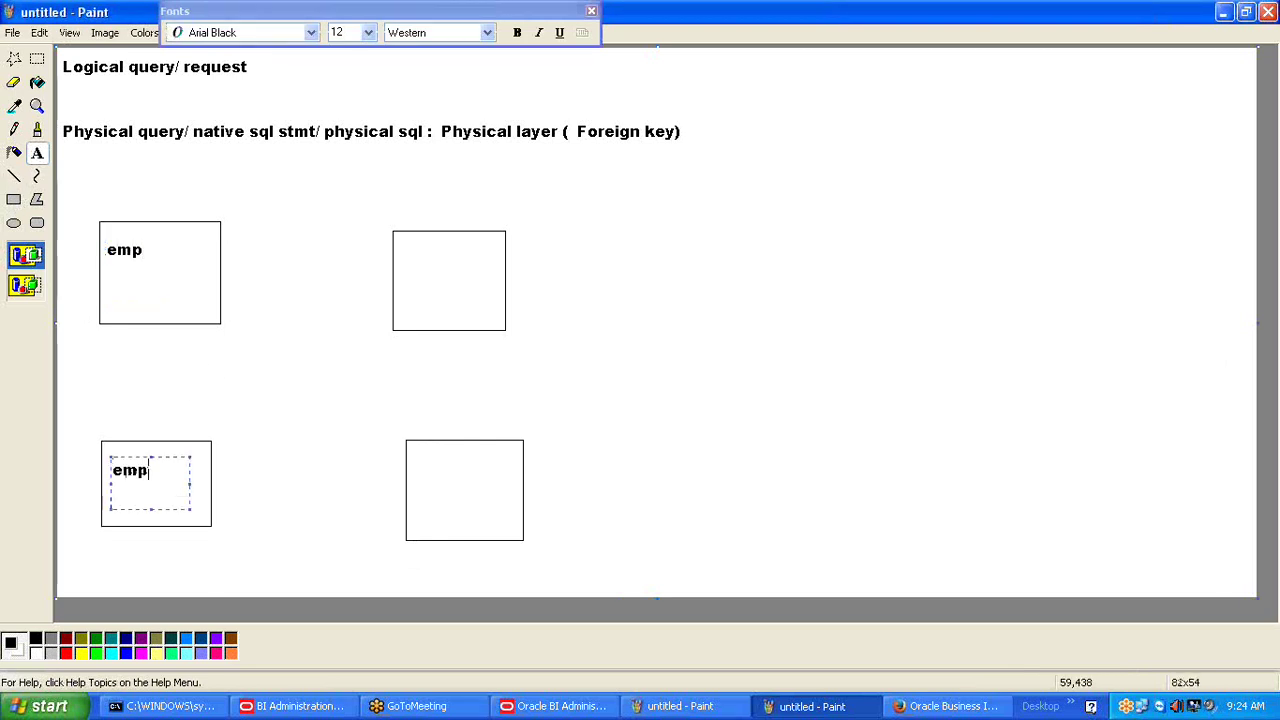
{"action": "type", "text": "mp"}
{"action": "left_click_drag", "start_coordinate": [406, 247], "coordinate": [482, 313]}
{"action": "type", "text": "dept"}
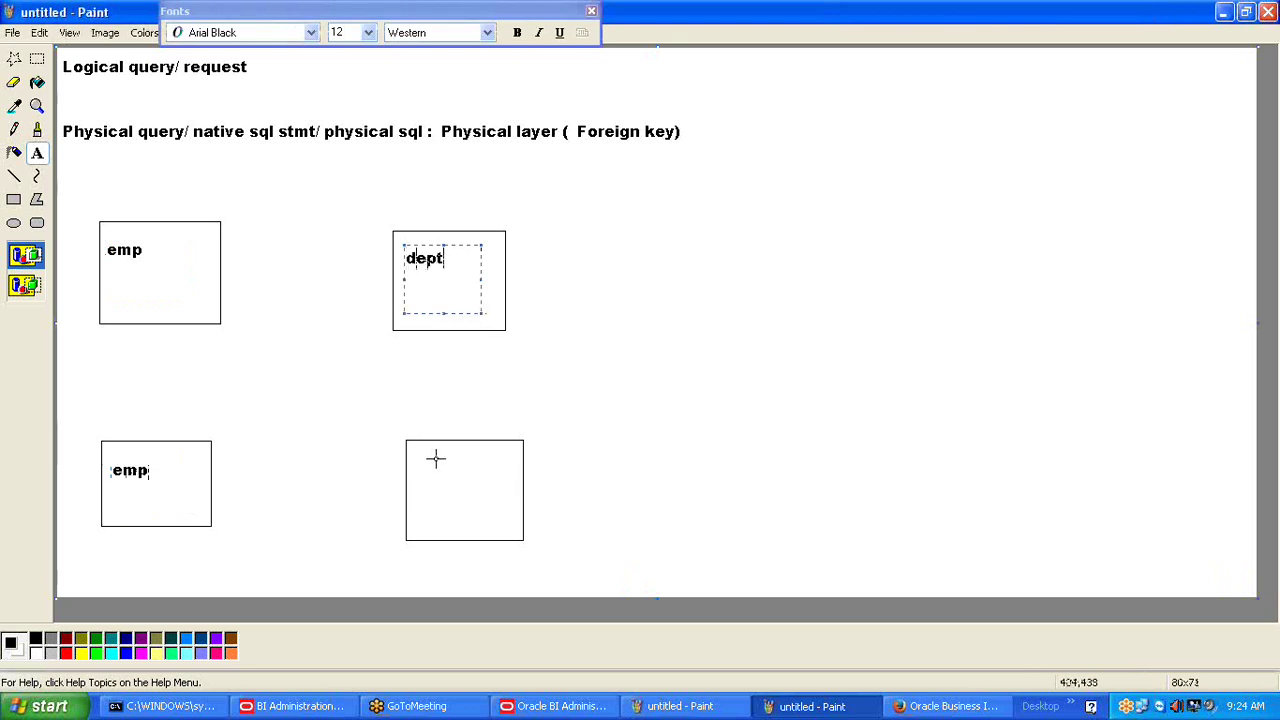
{"action": "left_click_drag", "start_coordinate": [428, 456], "coordinate": [494, 514]}
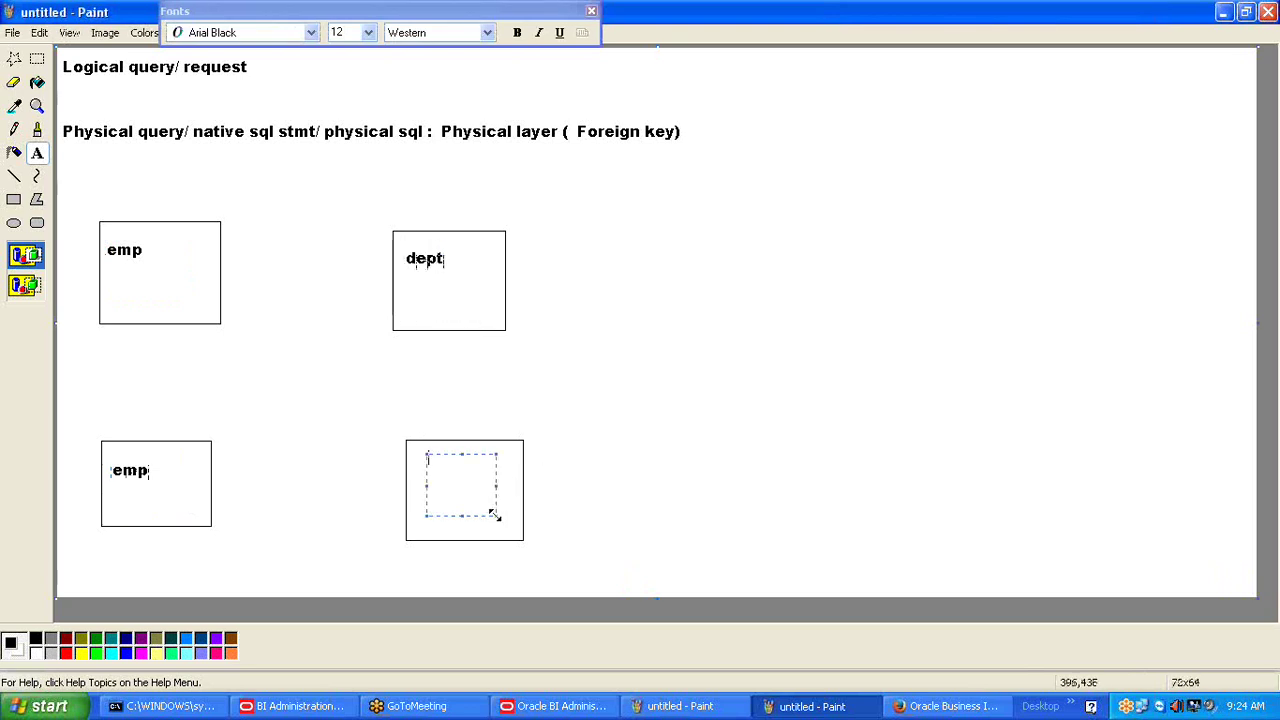
{"action": "type", "text": "dept"}
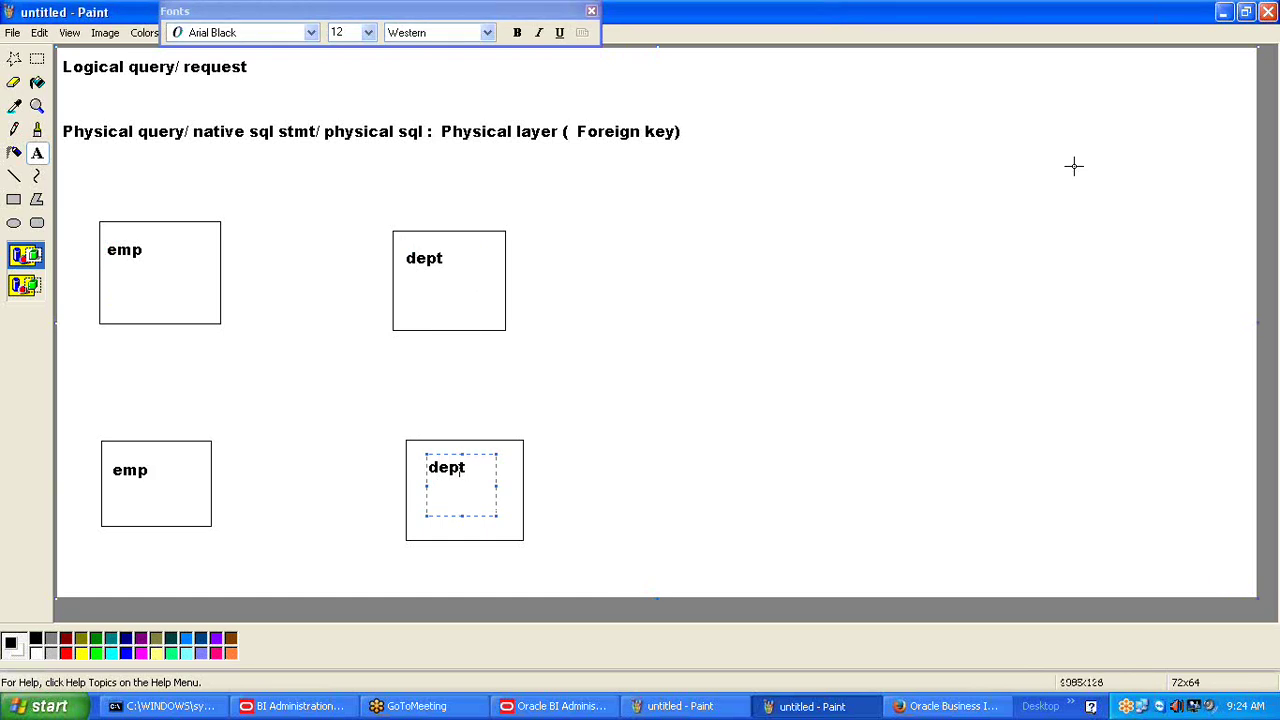
{"action": "left_click", "coordinate": [573, 377]}
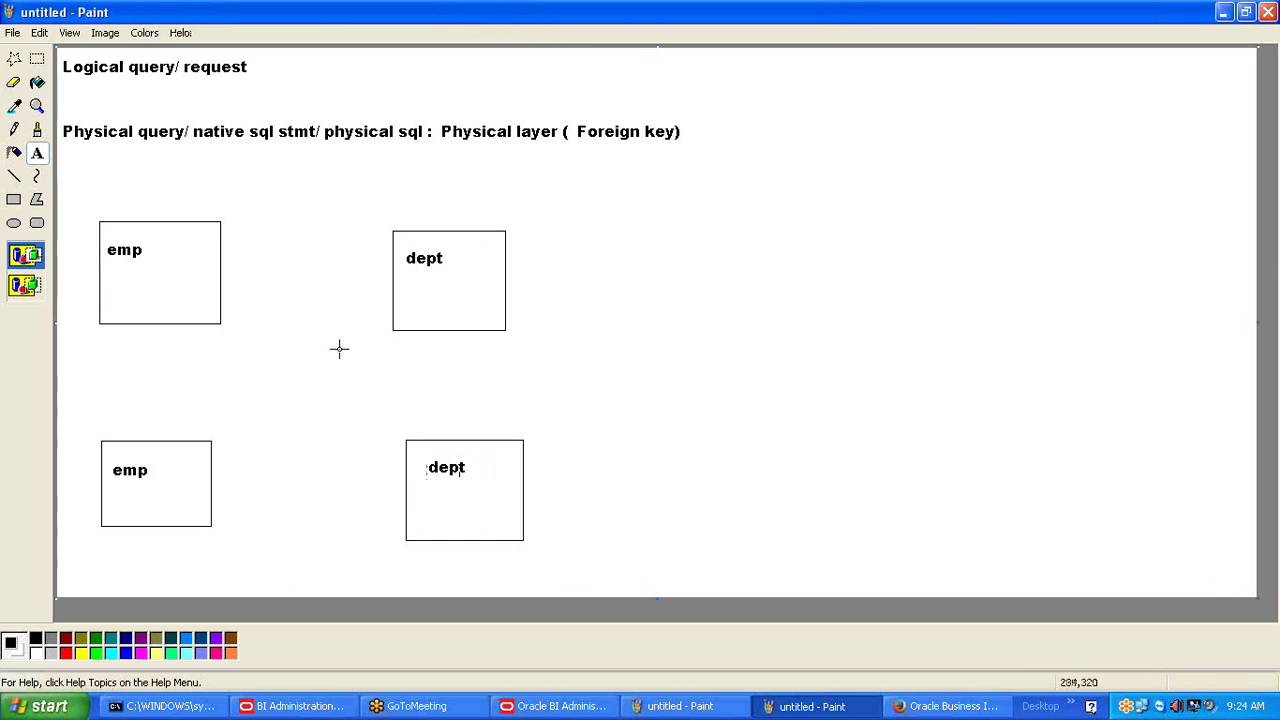
Add the heading "obiee 11g" above the upper pair of rectangles and "obiee 10g" above the lower pair.
{"action": "left_click", "coordinate": [37, 176]}
{"action": "left_click", "coordinate": [37, 153]}
{"action": "left_click_drag", "start_coordinate": [227, 168], "coordinate": [351, 204]}
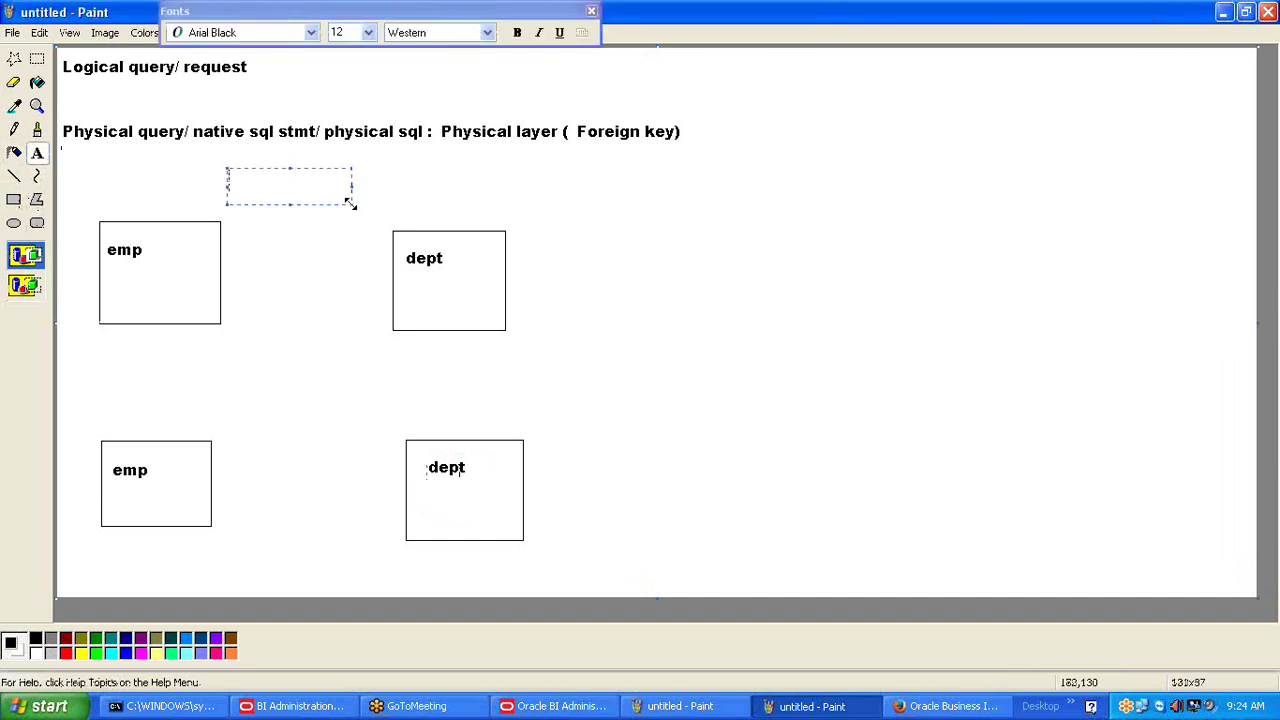
{"action": "type", "text": "obiee 11g"}
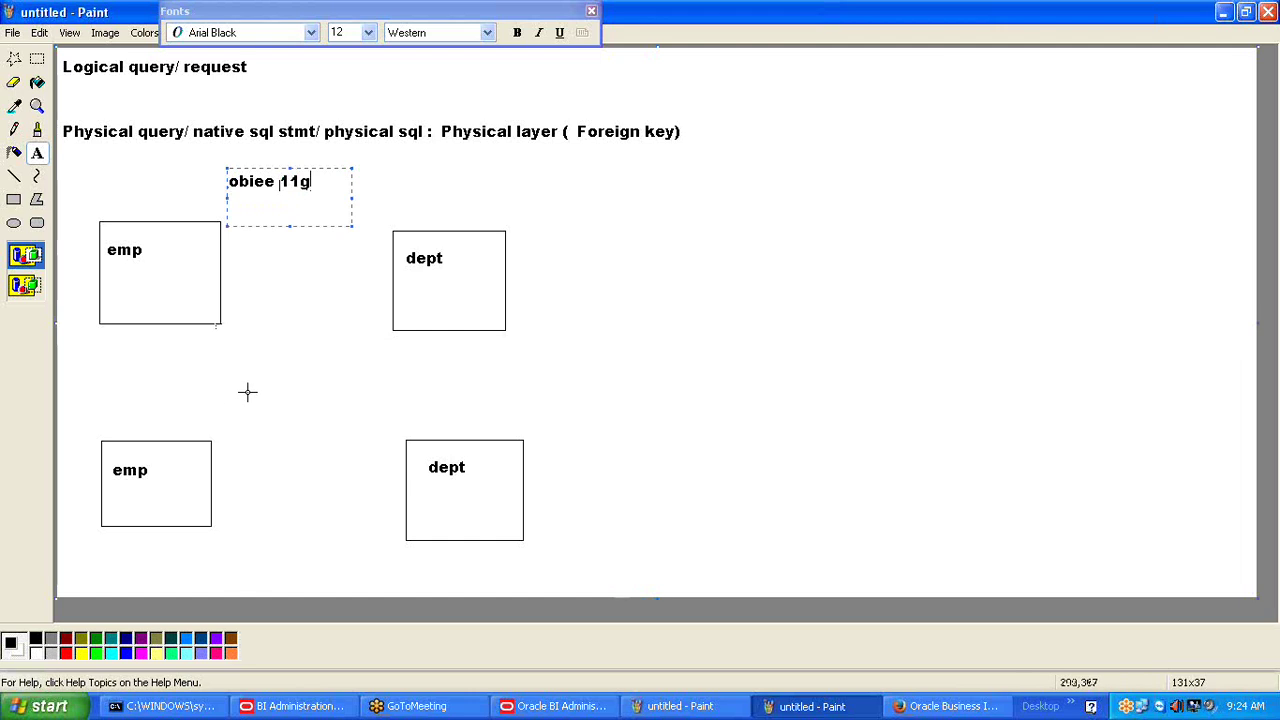
{"action": "left_click_drag", "start_coordinate": [248, 393], "coordinate": [360, 424]}
{"action": "type", "text": "obiee 10"}
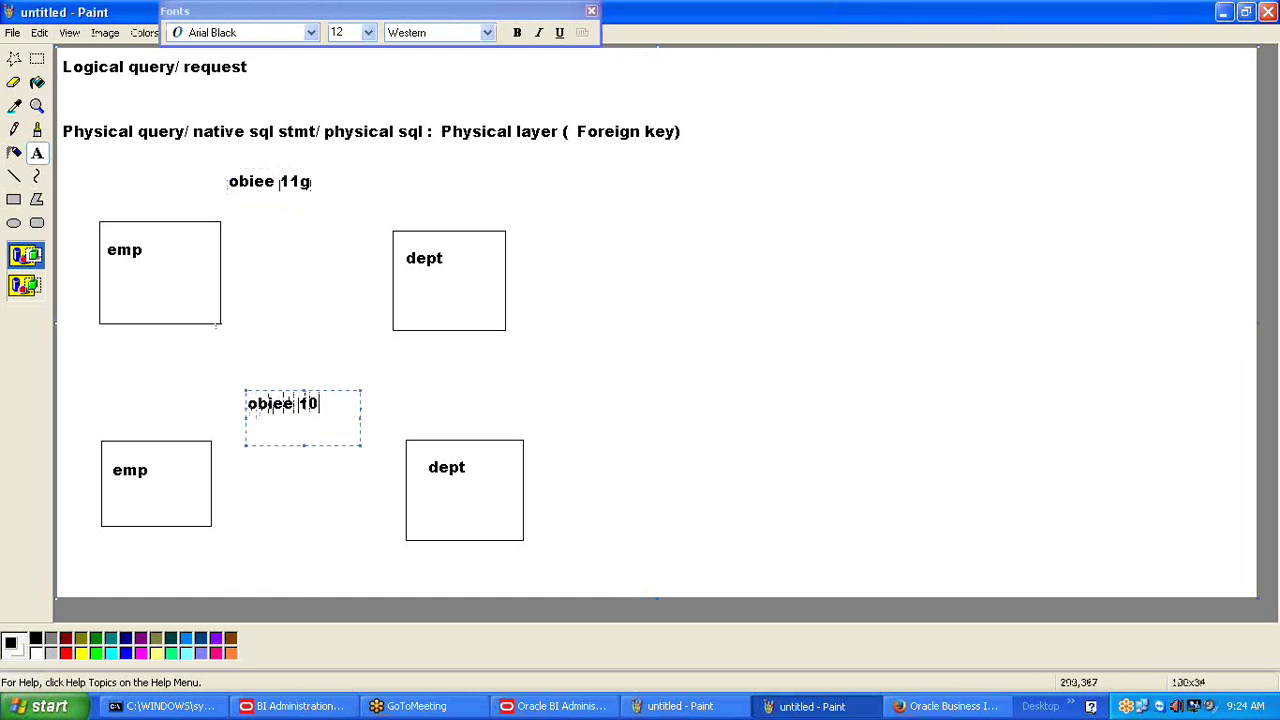
{"action": "type", "text": "g"}
{"action": "left_click", "coordinate": [809, 340]}
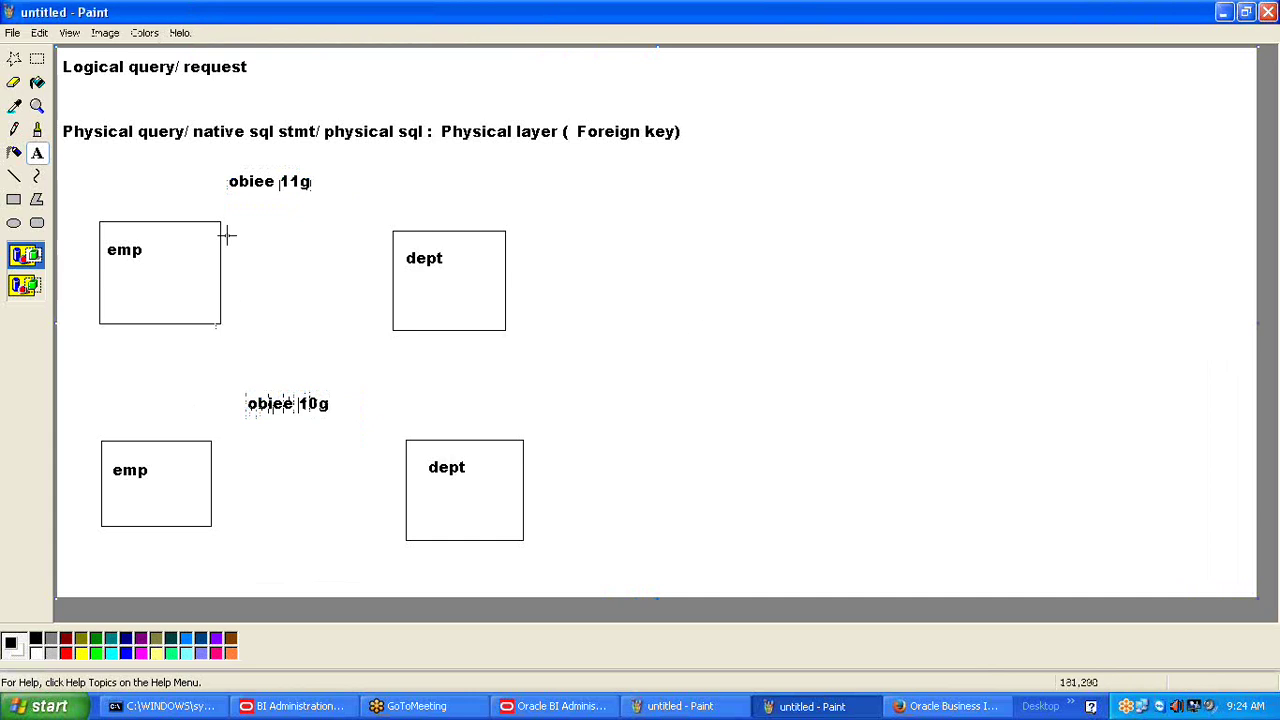
Check the join arrow in the BMM diagram, return to Paint, and draw a matching arrow from emp to dept under "obiee 11g".
{"action": "left_click", "coordinate": [572, 710]}
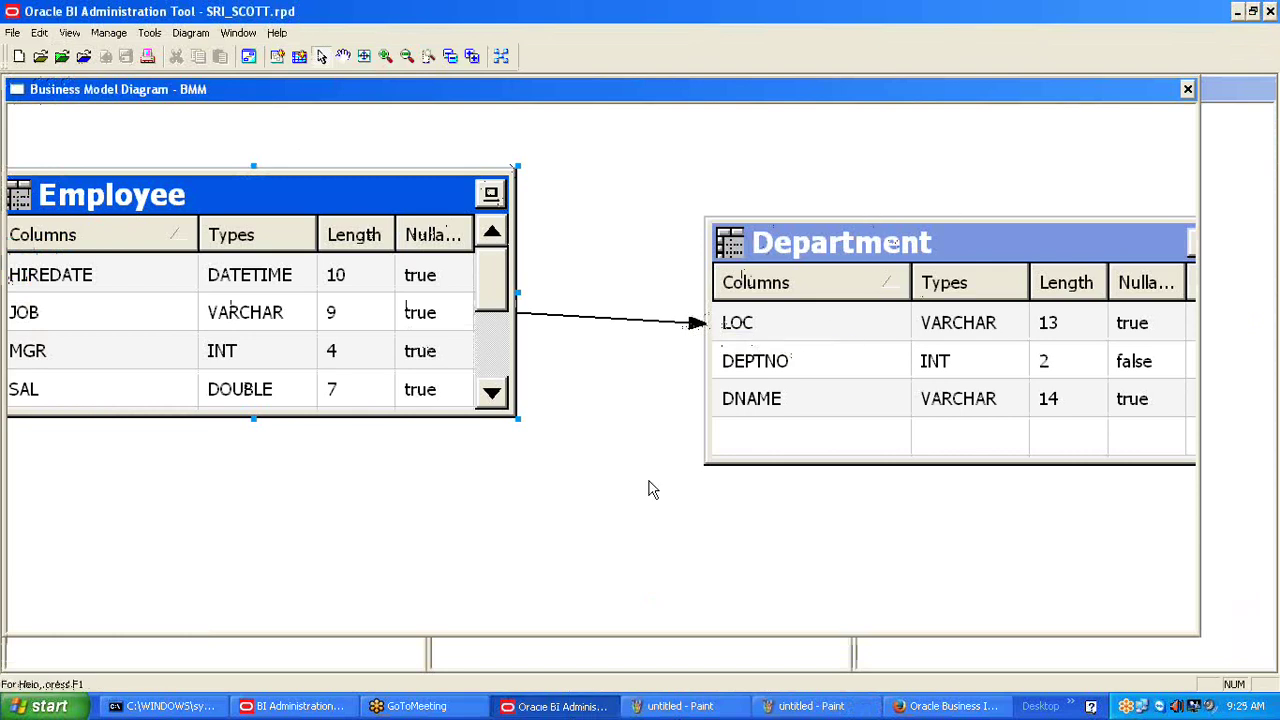
{"action": "left_click", "coordinate": [810, 706]}
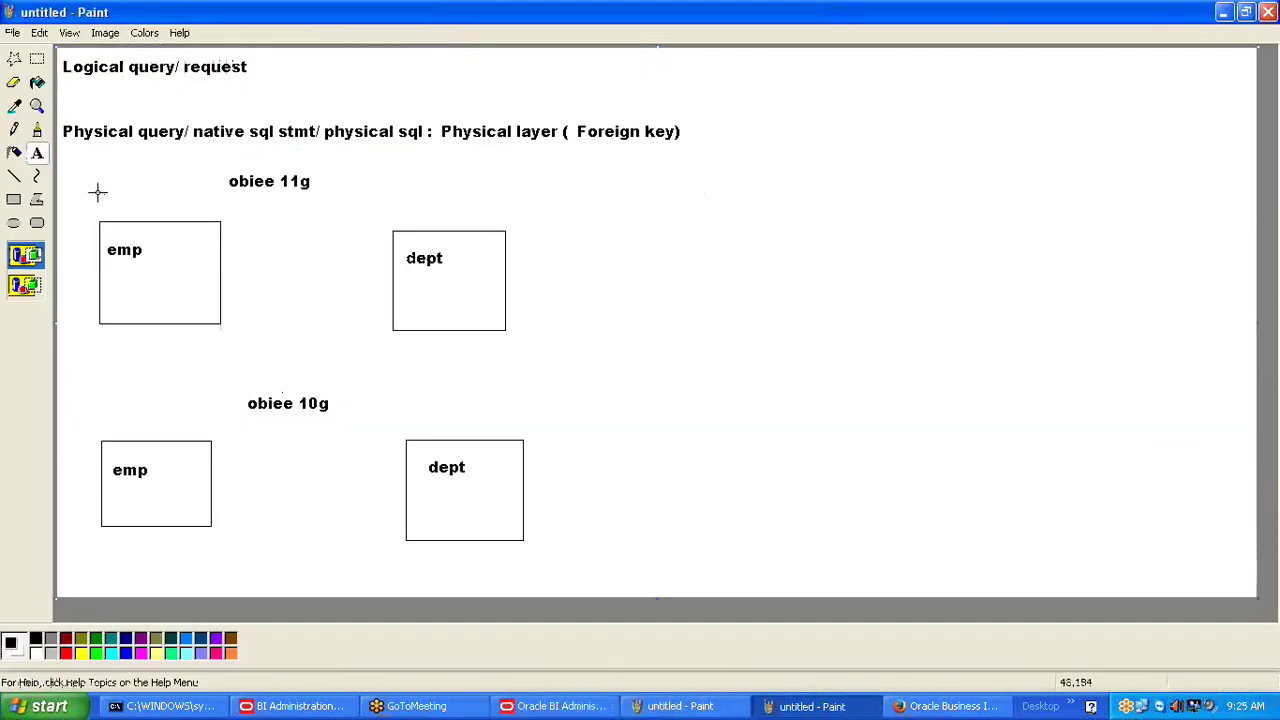
{"action": "left_click", "coordinate": [16, 177]}
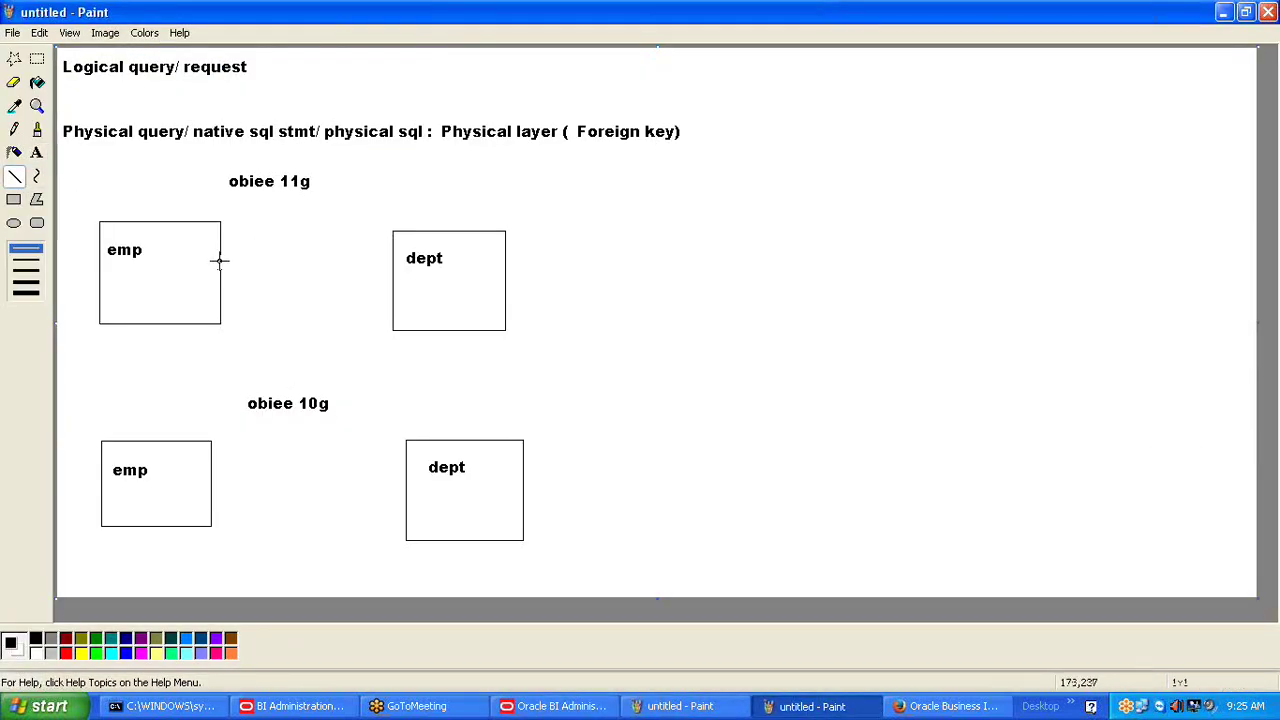
{"action": "mouse_move", "coordinate": [220, 261]}
{"action": "left_mouse_down"}
{"action": "mouse_move", "coordinate": [394, 263]}
{"action": "mouse_move", "coordinate": [382, 262]}
{"action": "left_mouse_up"}
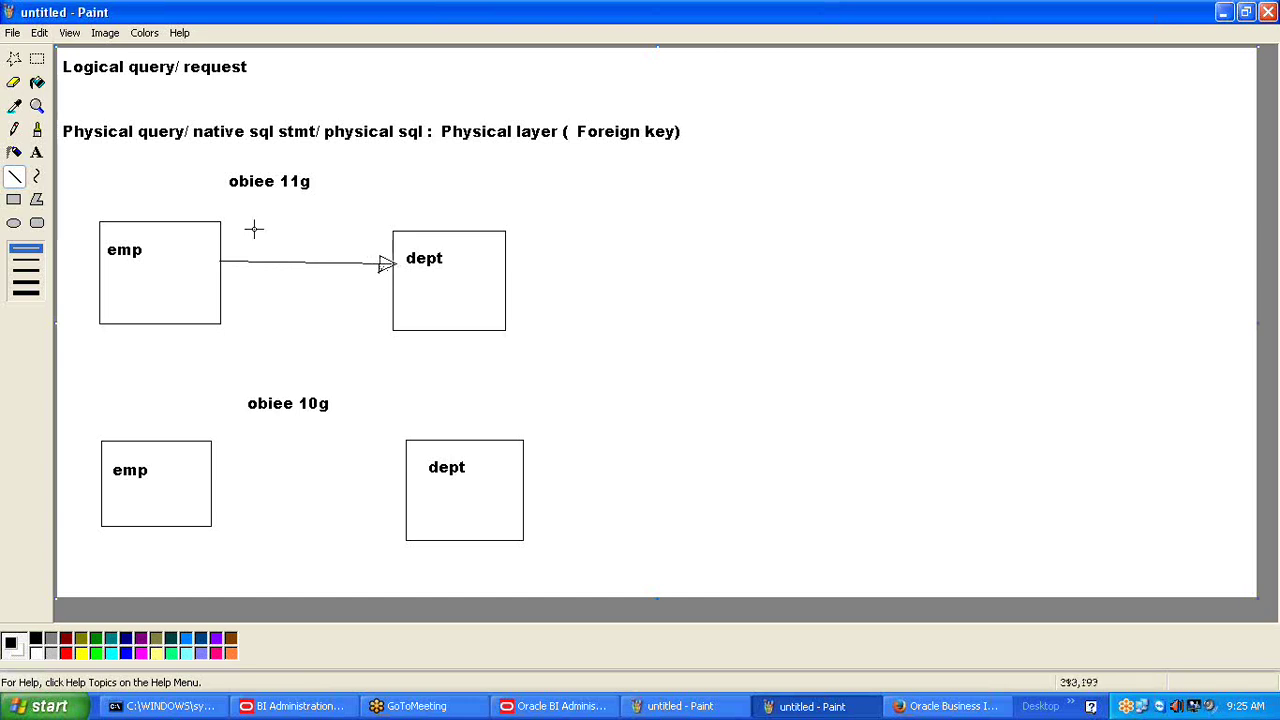
{"action": "left_click", "coordinate": [37, 82]}
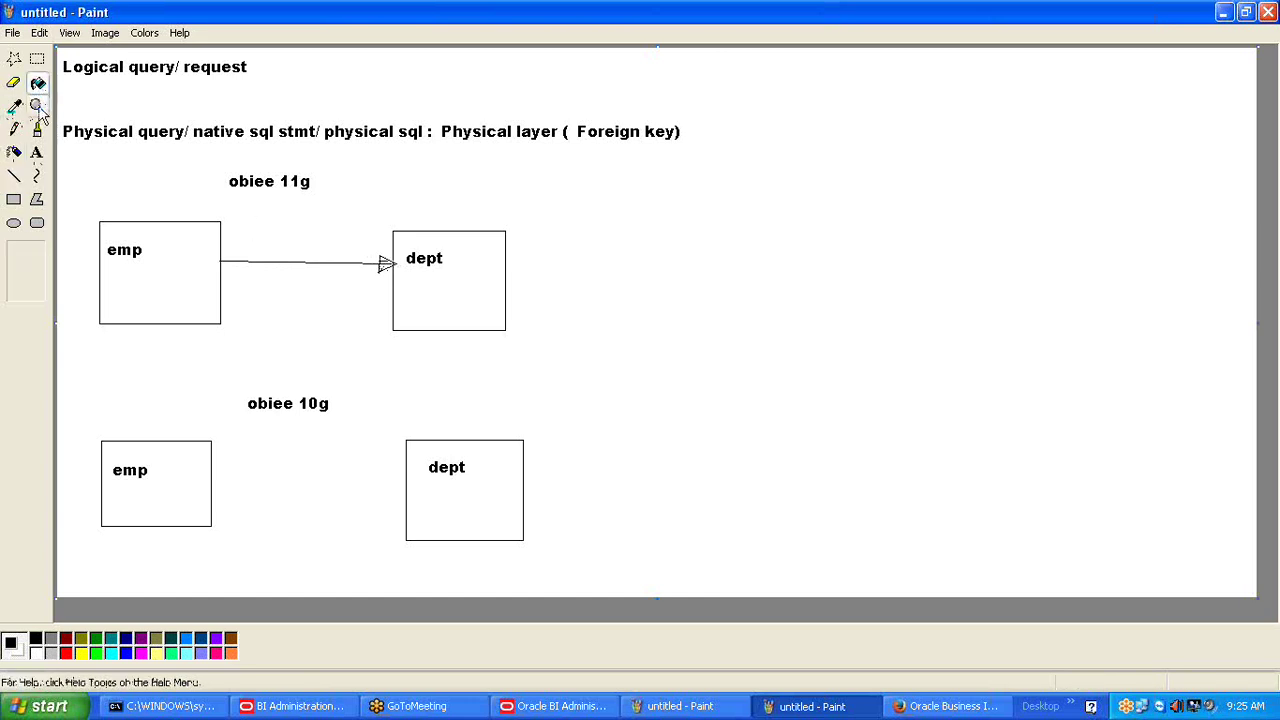
{"action": "left_click", "coordinate": [13, 175]}
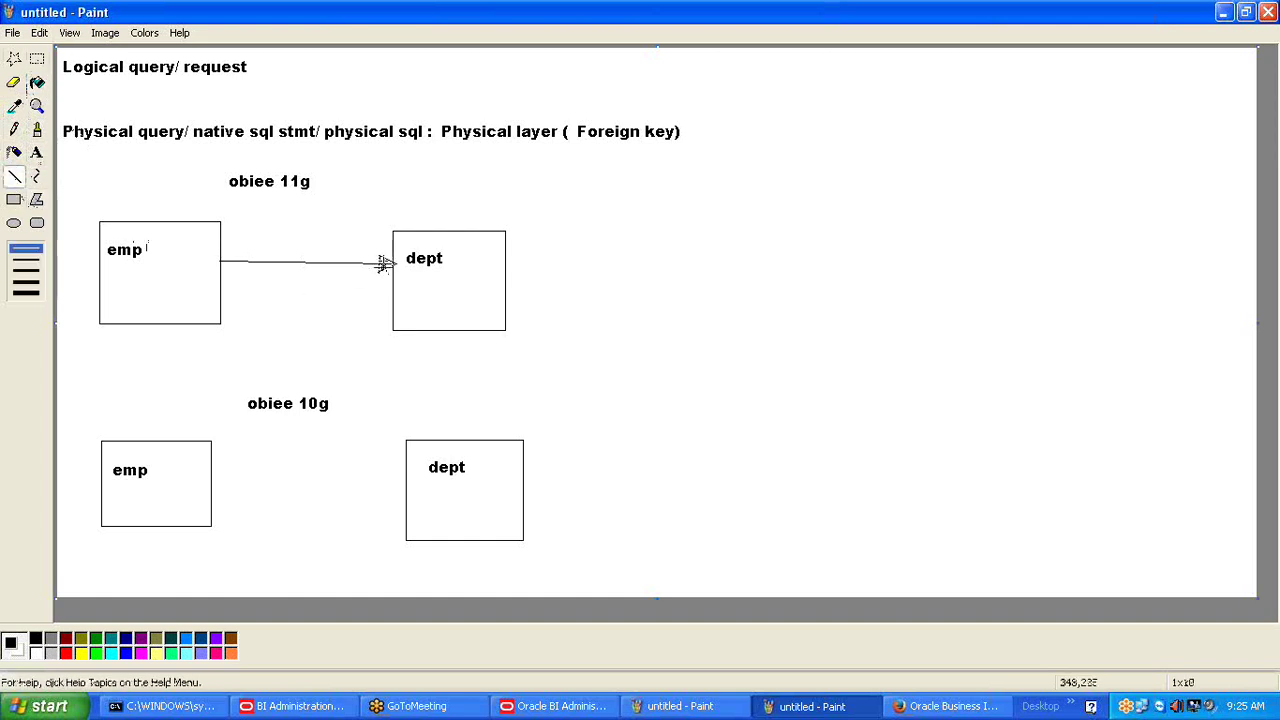
{"action": "left_click_drag", "start_coordinate": [394, 262], "coordinate": [383, 263]}
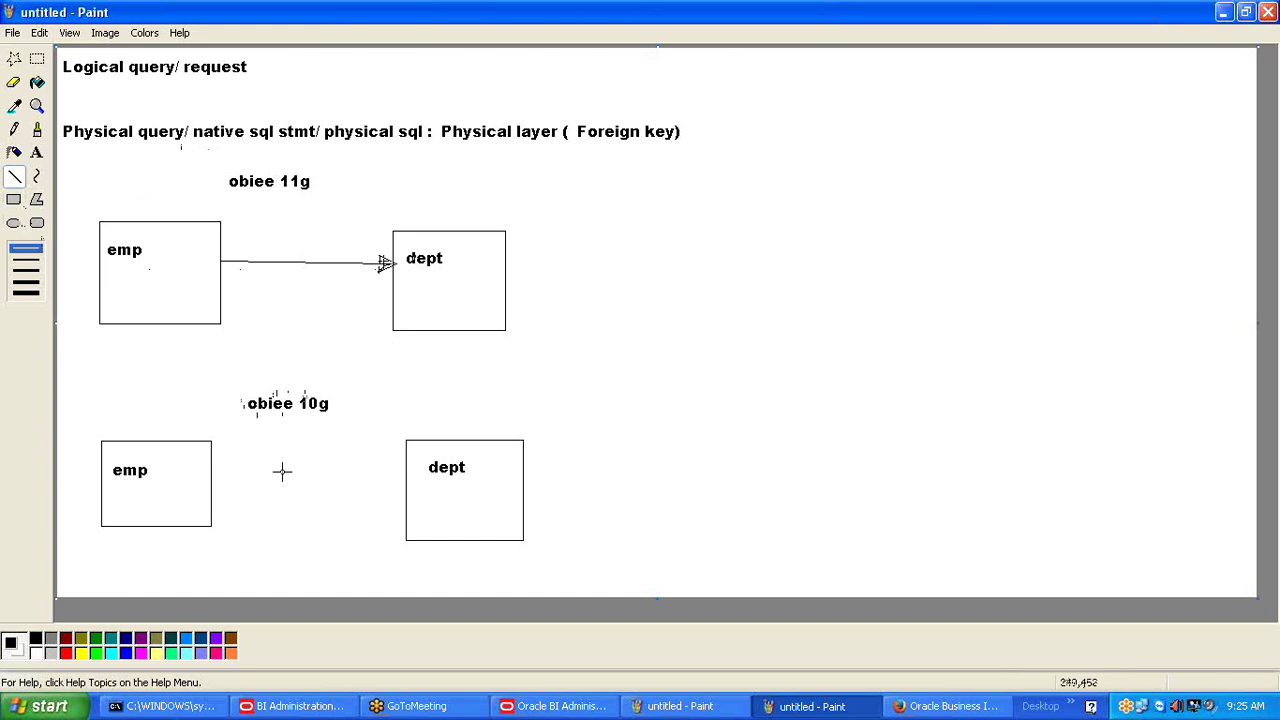
Connect dept to emp under "obiee 10g" with a line ending in a crow's foot at emp, and compare it with the BMM diagram's arrow.
{"action": "mouse_move", "coordinate": [408, 494]}
{"action": "left_mouse_down"}
{"action": "mouse_move", "coordinate": [212, 481]}
{"action": "mouse_move", "coordinate": [245, 478]}
{"action": "mouse_move", "coordinate": [221, 503]}
{"action": "mouse_move", "coordinate": [222, 453]}
{"action": "left_mouse_up"}
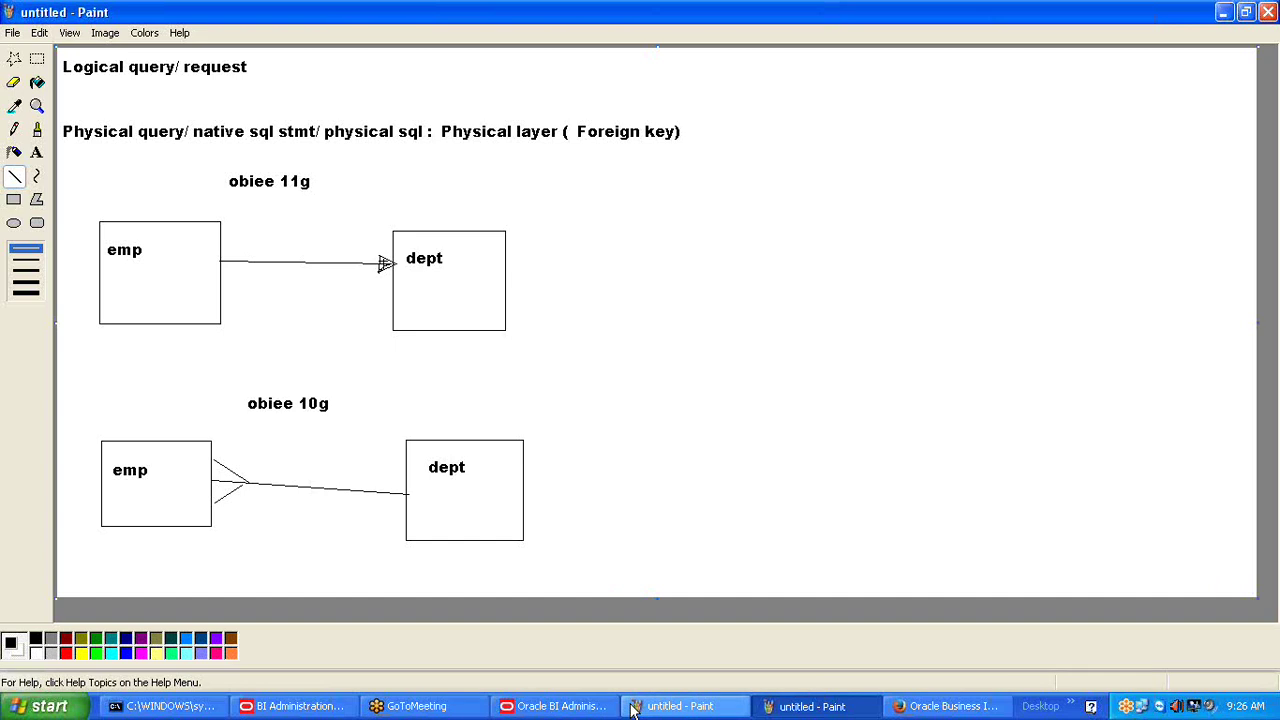
{"action": "left_click", "coordinate": [560, 706]}
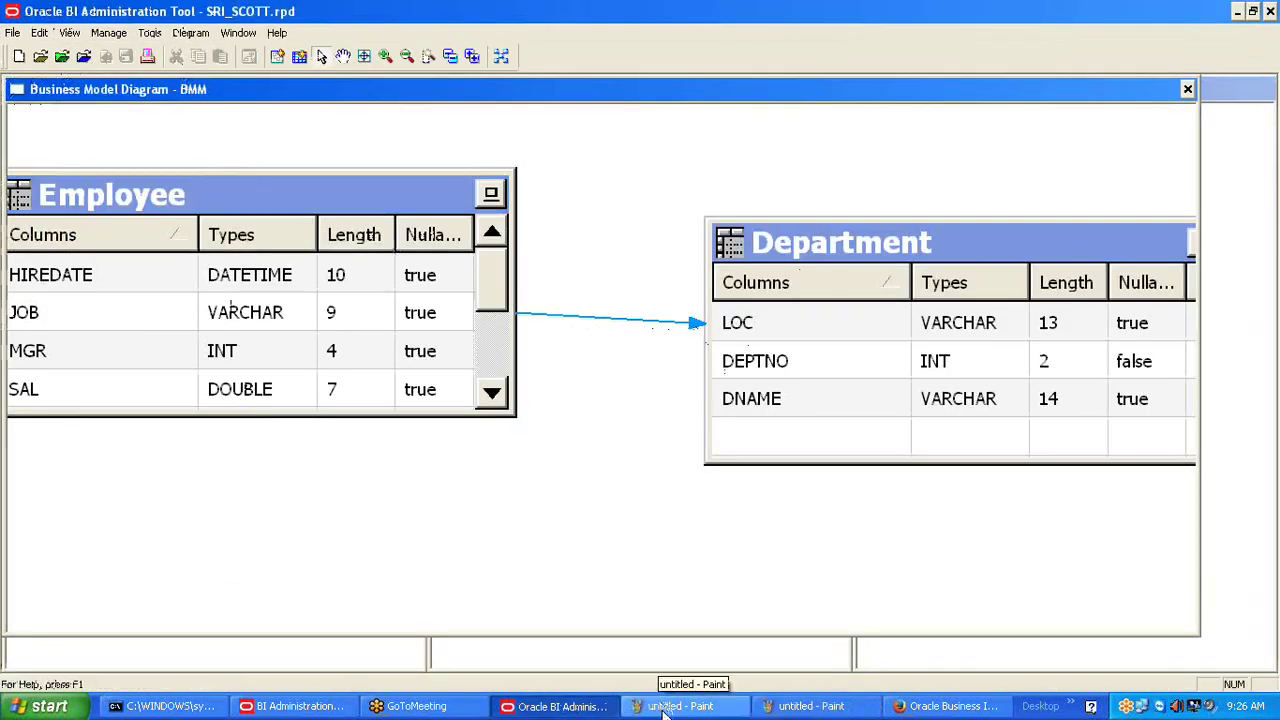
{"action": "left_click", "coordinate": [800, 706]}
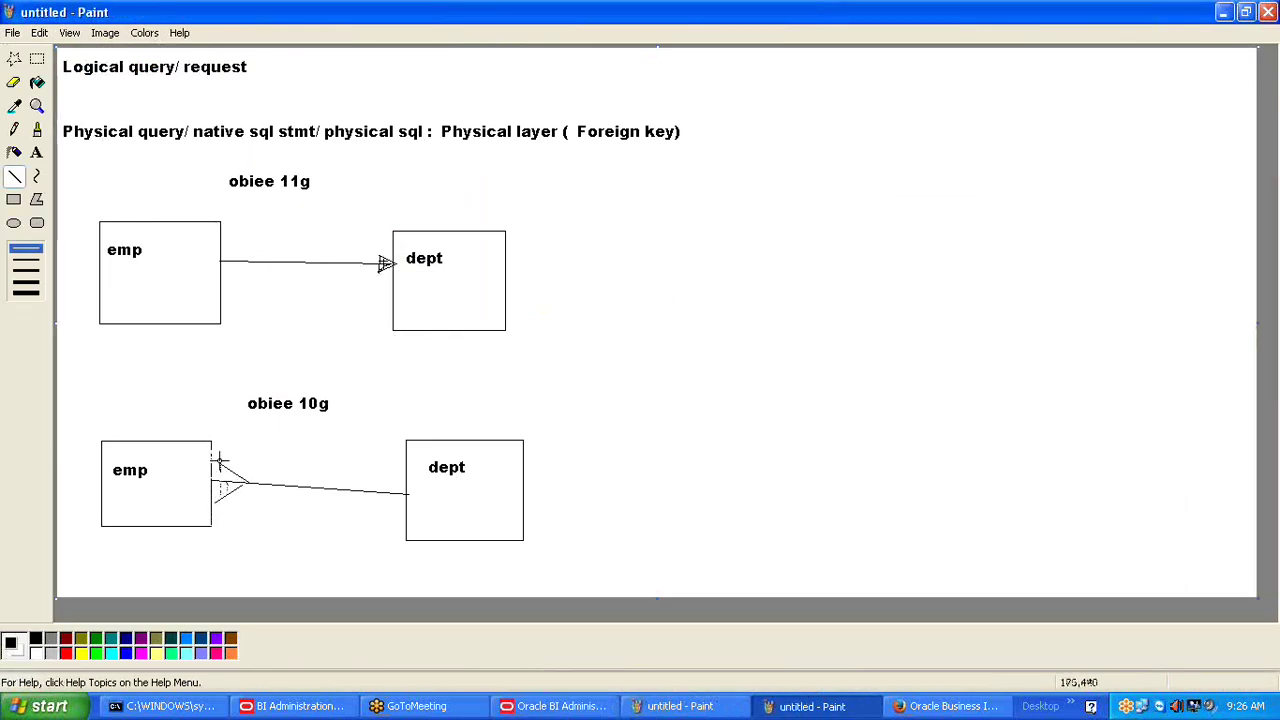
{"action": "left_click", "coordinate": [775, 710]}
Look through the "desktop" folder in Windows Explorer down to the students folder inside "bi students", and close it.
{"action": "left_click", "coordinate": [660, 708]}
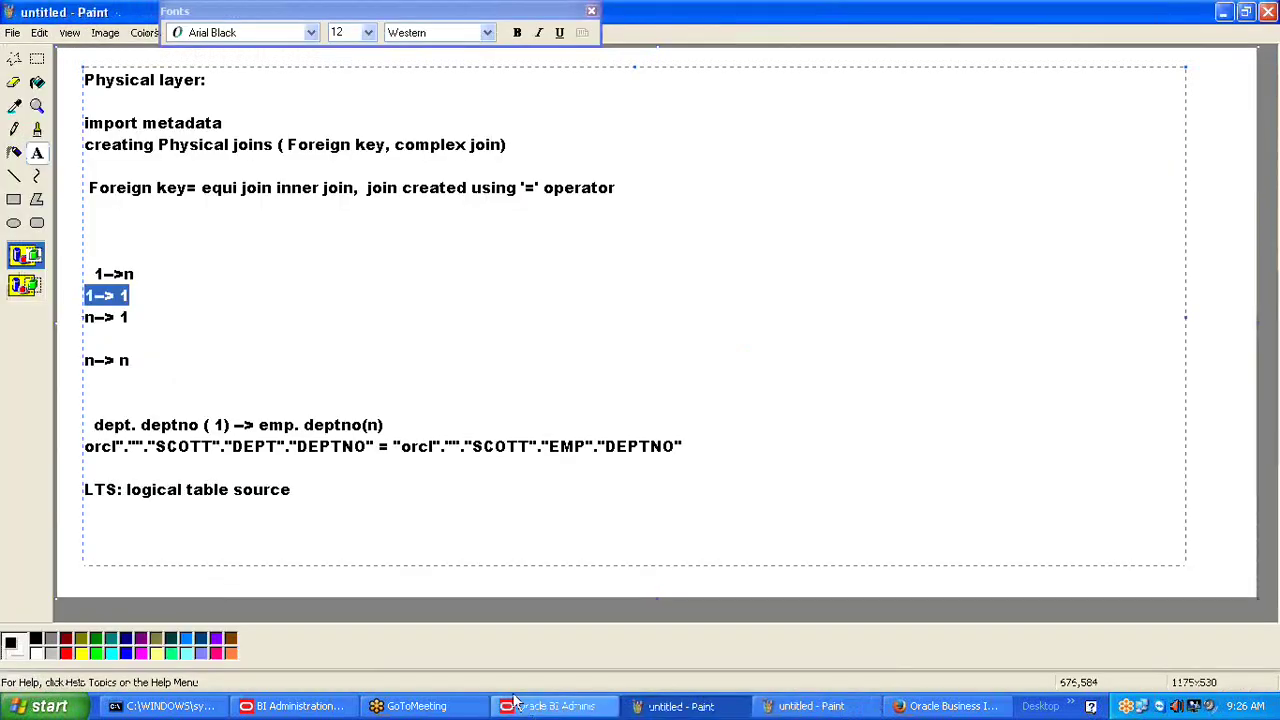
{"action": "left_click", "coordinate": [648, 708]}
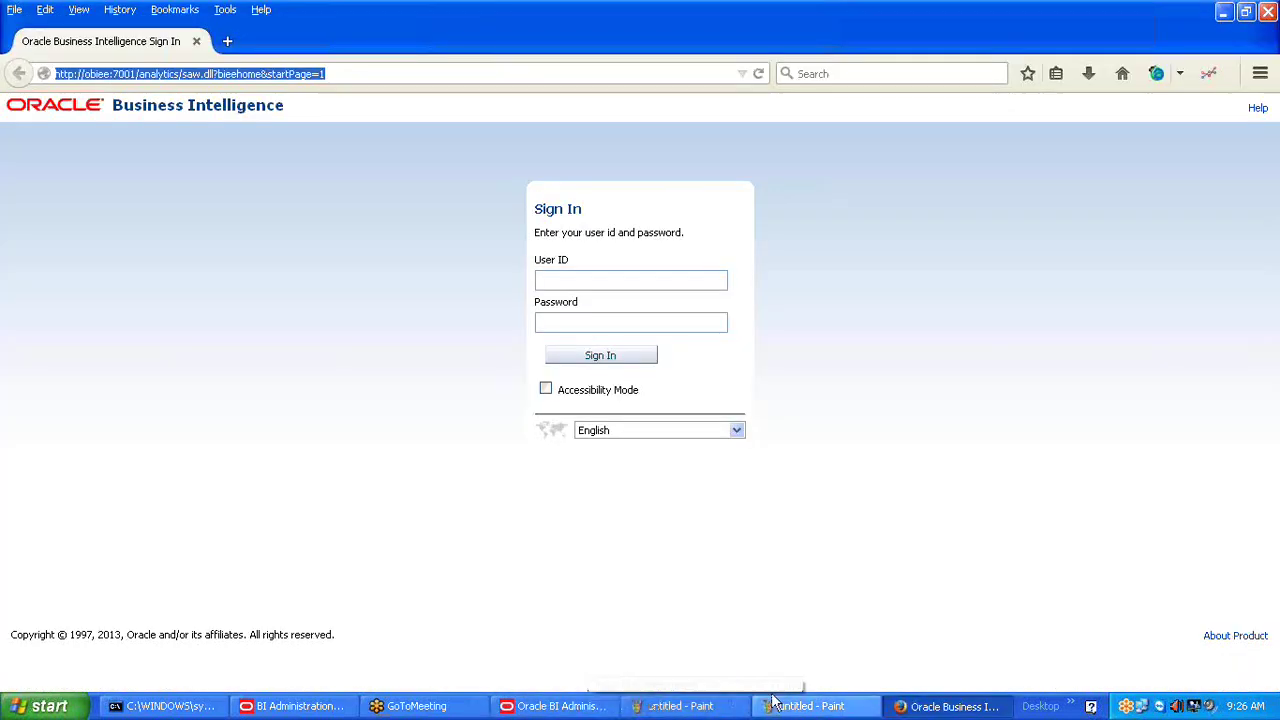
{"action": "left_click", "coordinate": [1224, 11]}
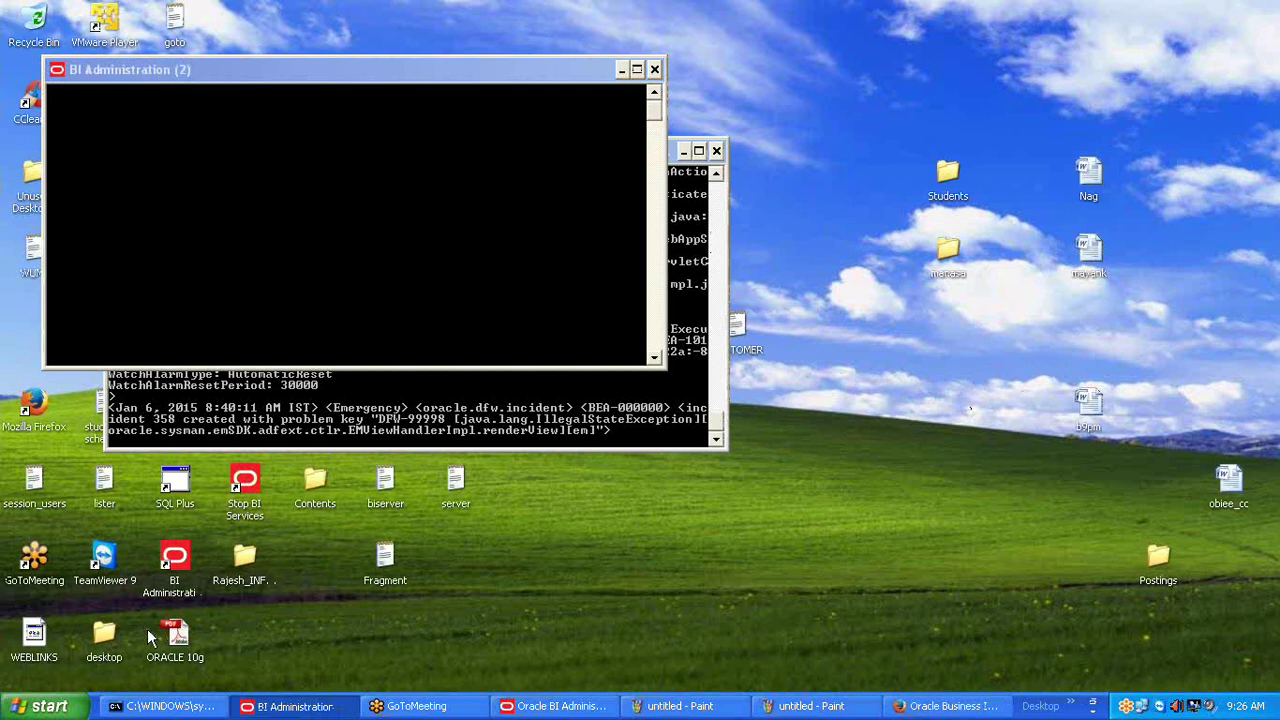
{"action": "double_click", "coordinate": [105, 638]}
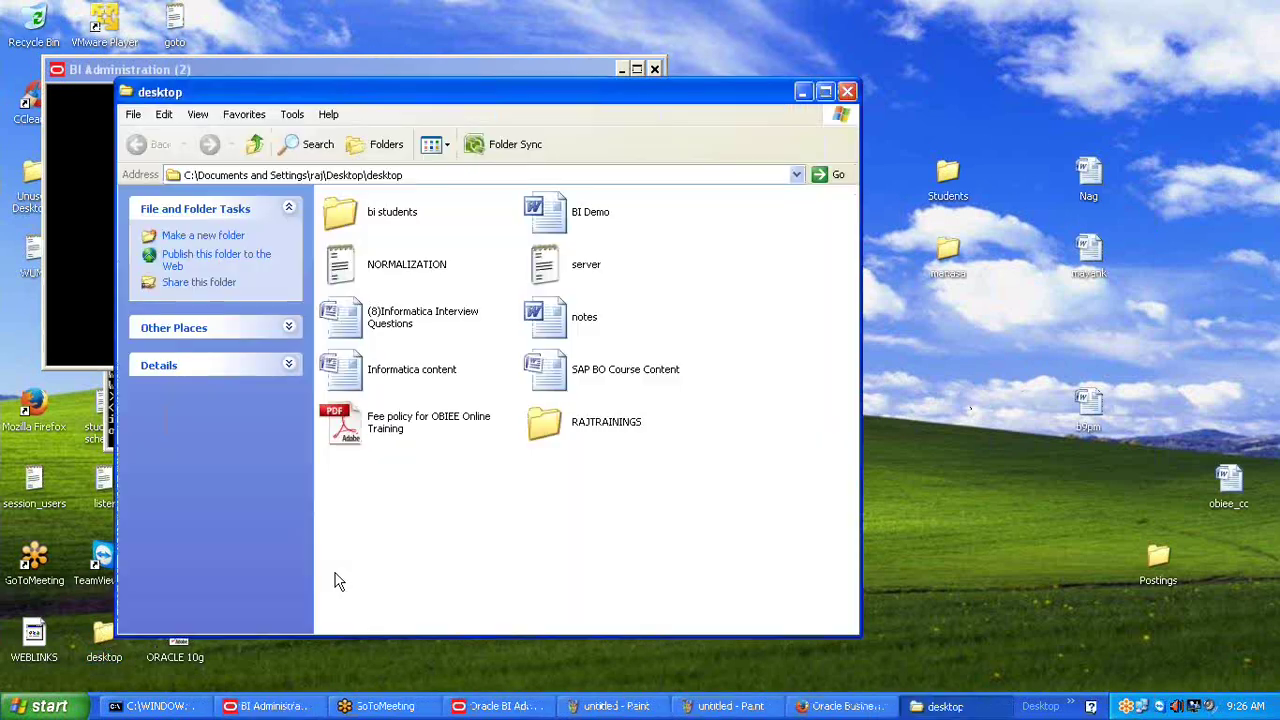
{"action": "double_click", "coordinate": [355, 210]}
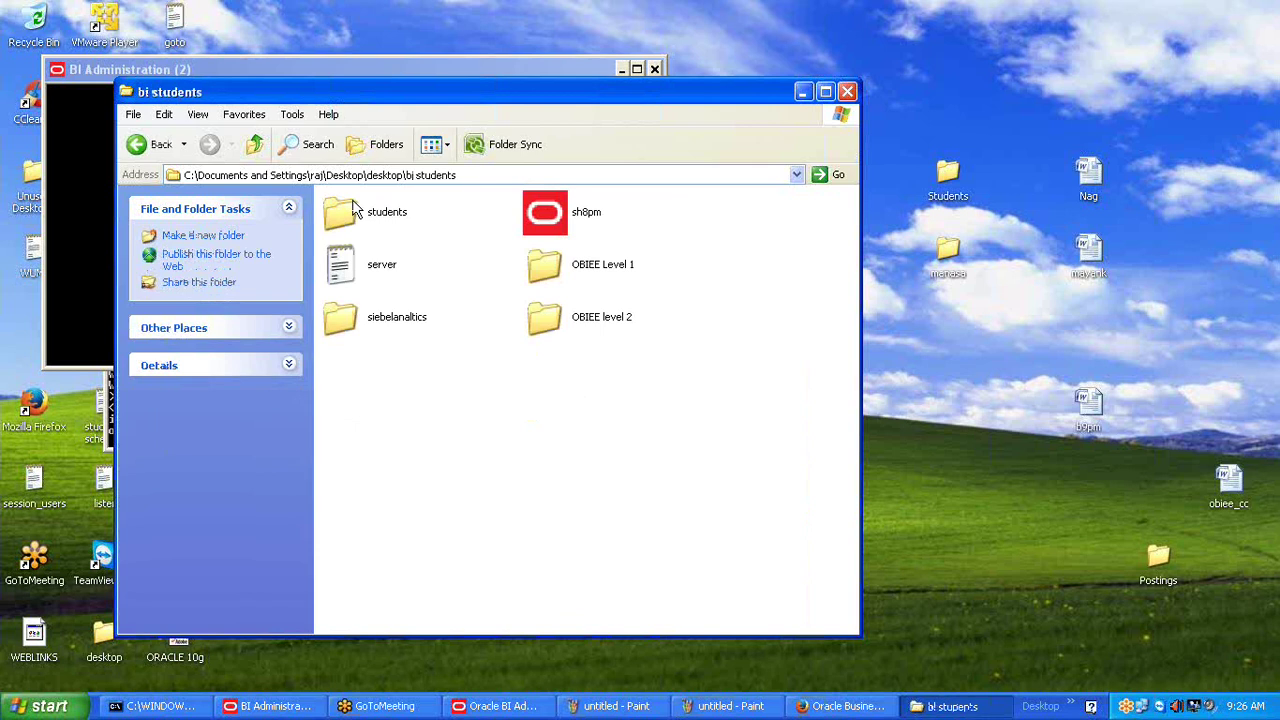
{"action": "double_click", "coordinate": [348, 218]}
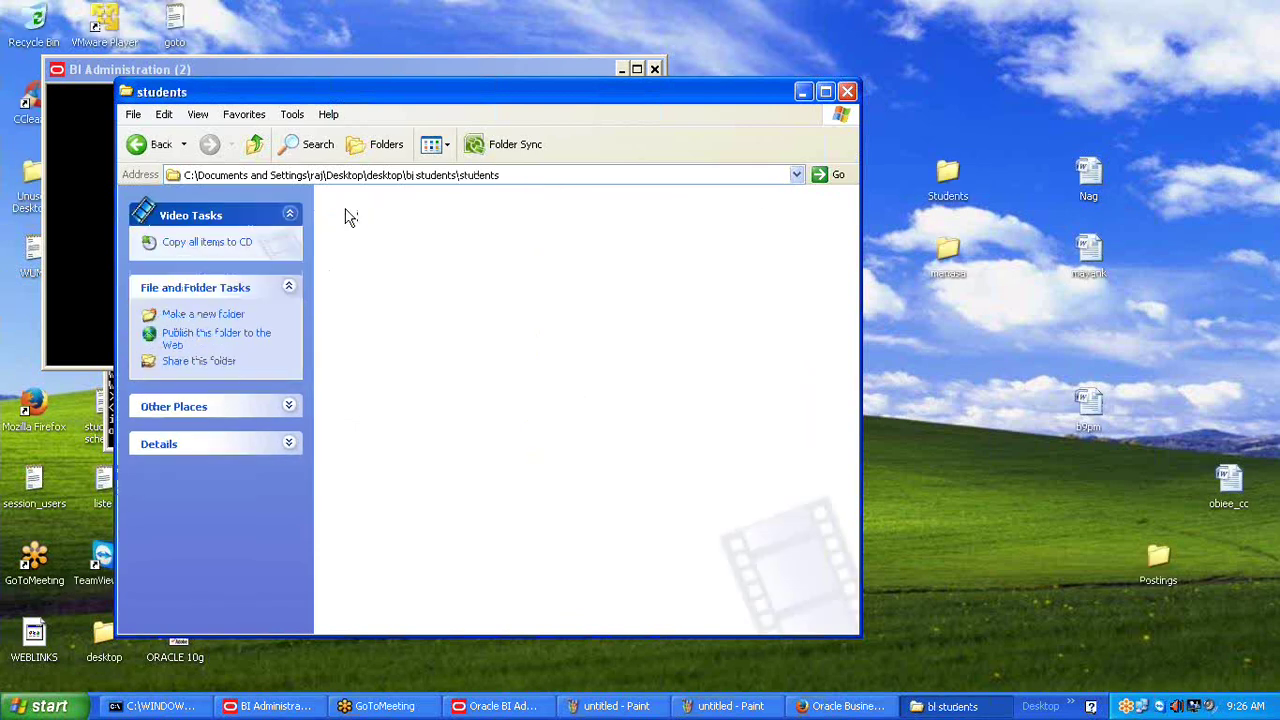
{"action": "left_click", "coordinate": [847, 92]}
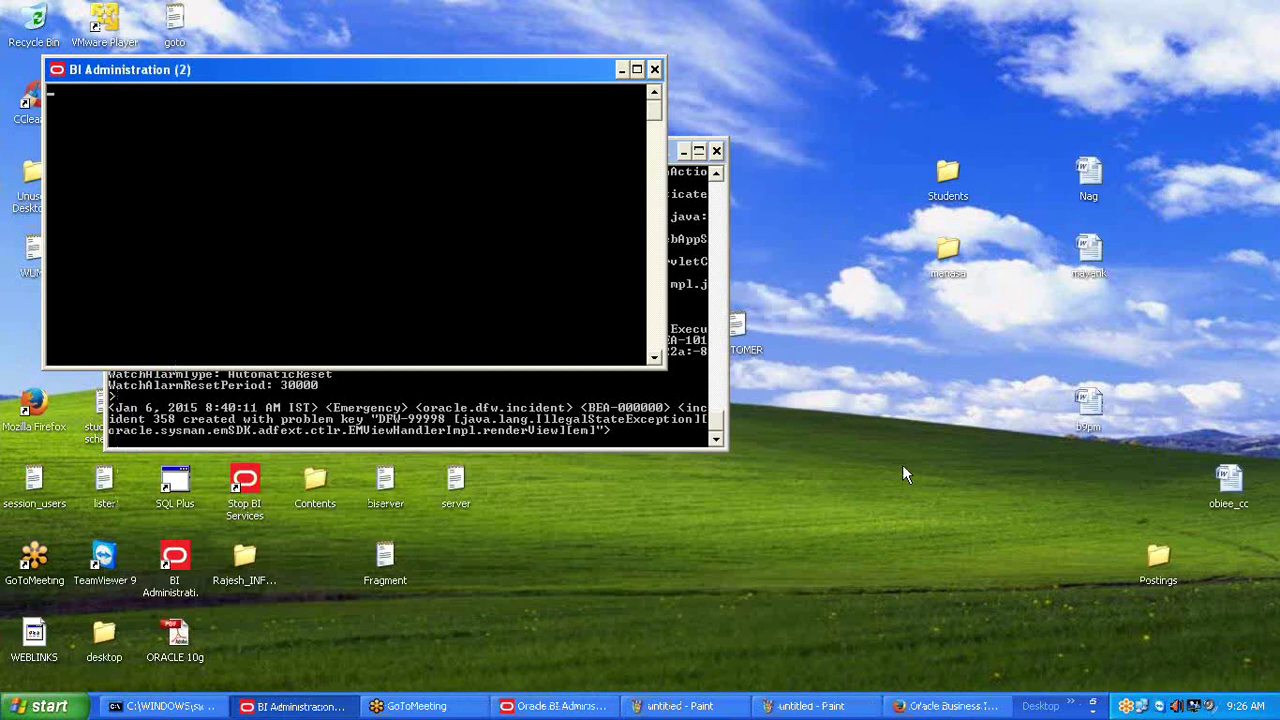
Switch to the Oracle BI Administration Tool, review the Employee–Department logical join without changing it, and close the BMM diagram.
{"action": "left_click", "coordinate": [555, 706]}
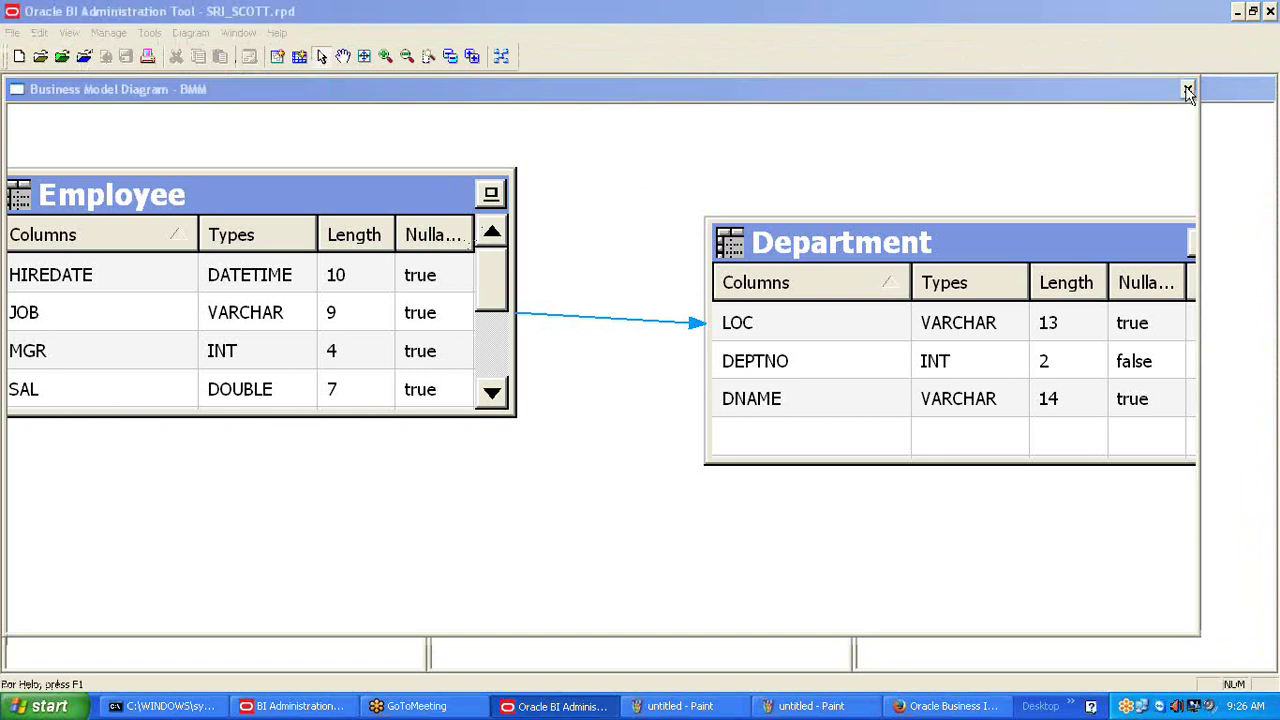
{"action": "double_click", "coordinate": [626, 318]}
{"action": "left_click", "coordinate": [523, 498]}
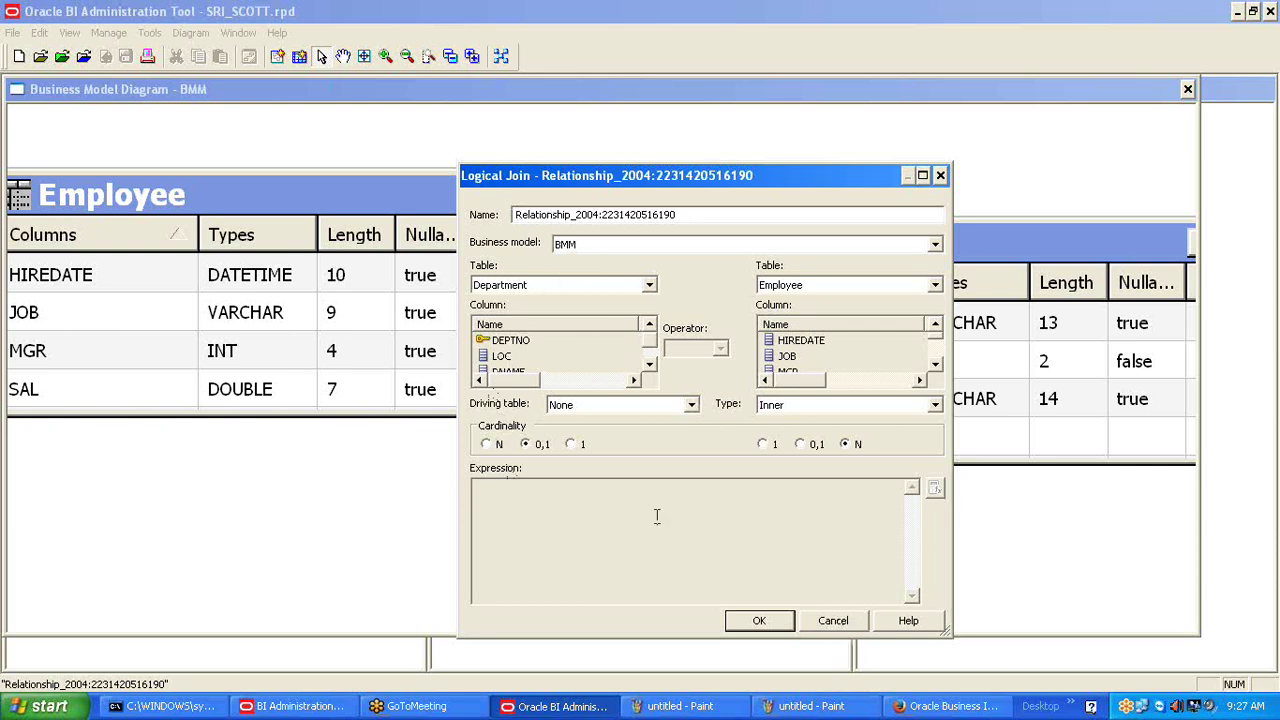
{"action": "left_click", "coordinate": [832, 621]}
{"action": "left_click", "coordinate": [1188, 90]}
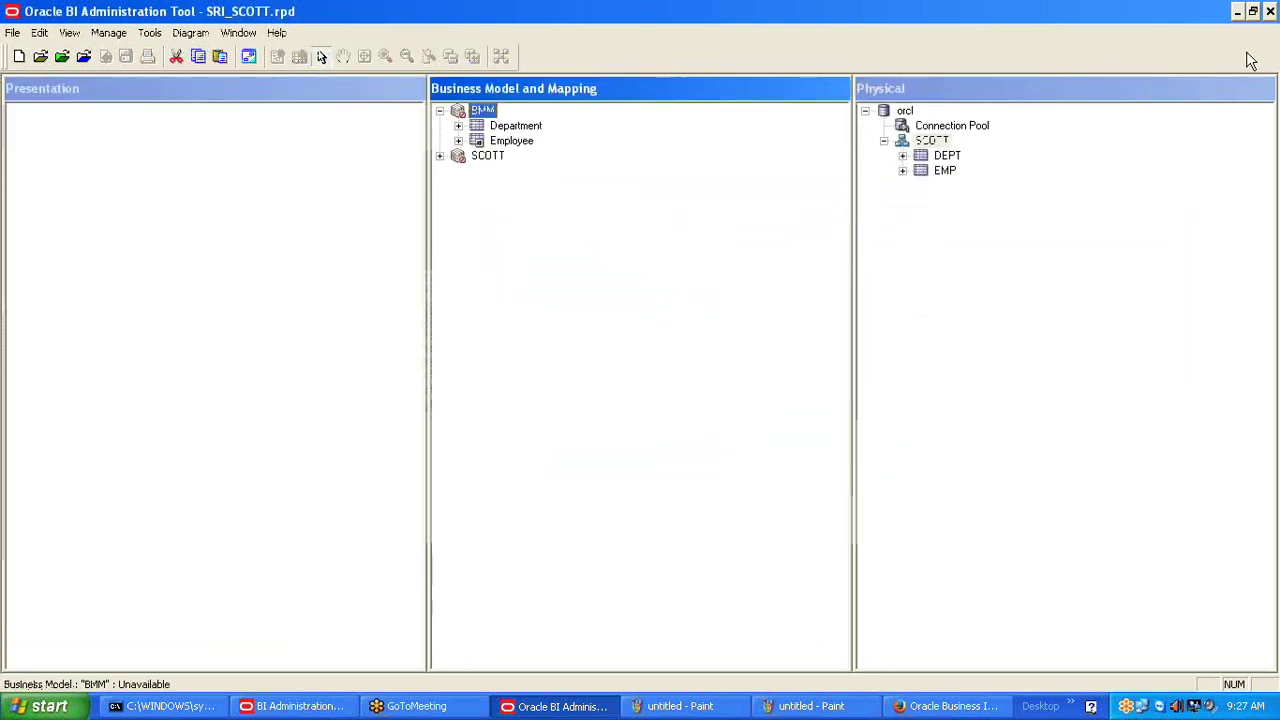
Delete the SCOTT business model from the Business Model and Mapping layer.
{"action": "left_click", "coordinate": [480, 112]}
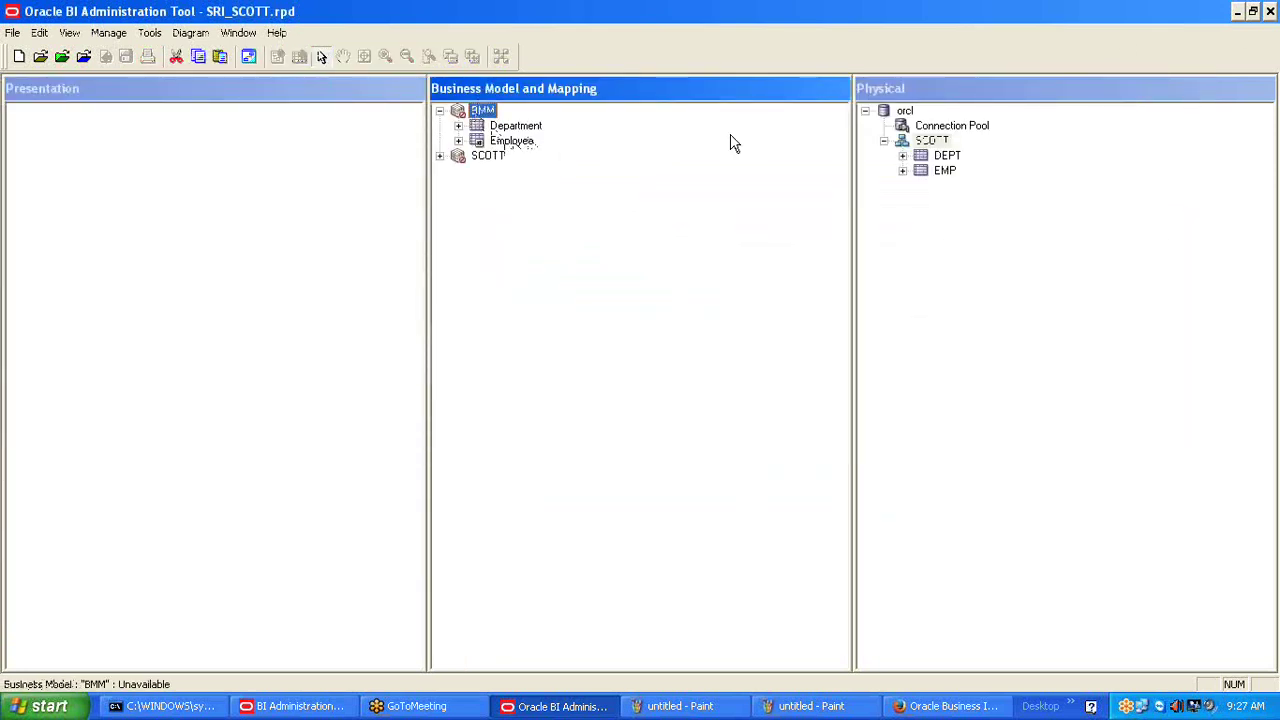
{"action": "left_click", "coordinate": [140, 158]}
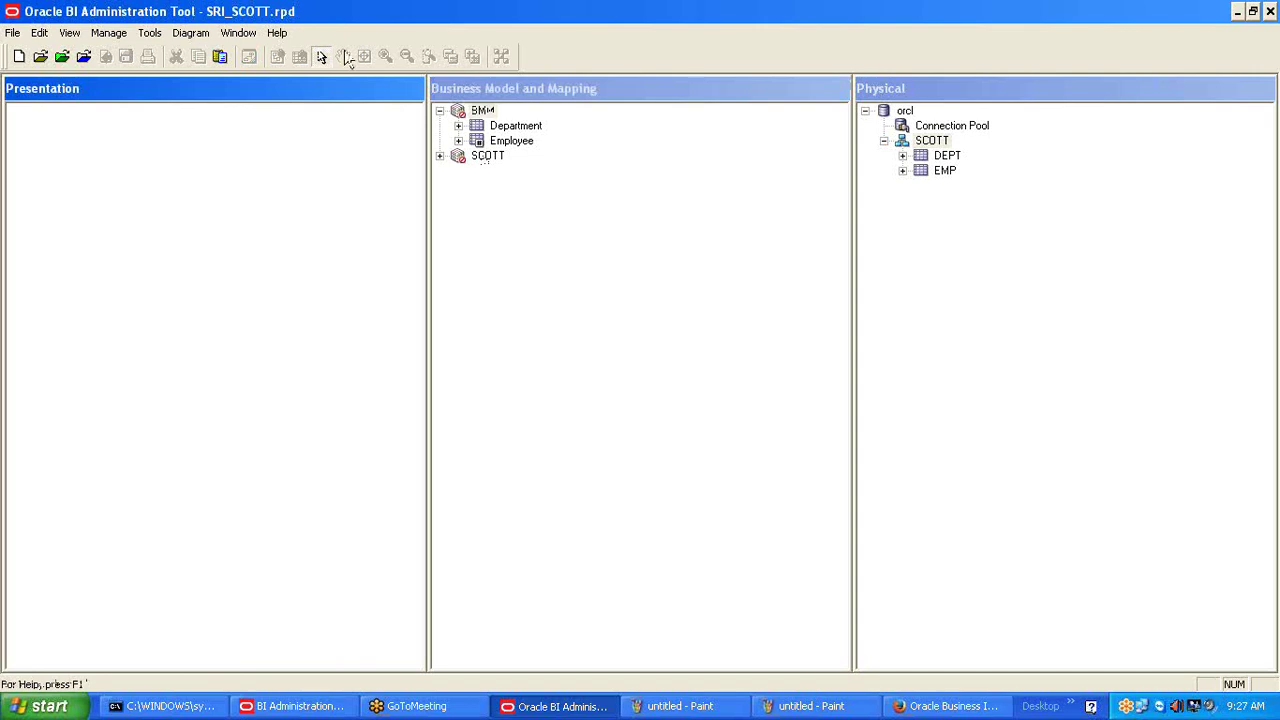
{"action": "left_click", "coordinate": [473, 158]}
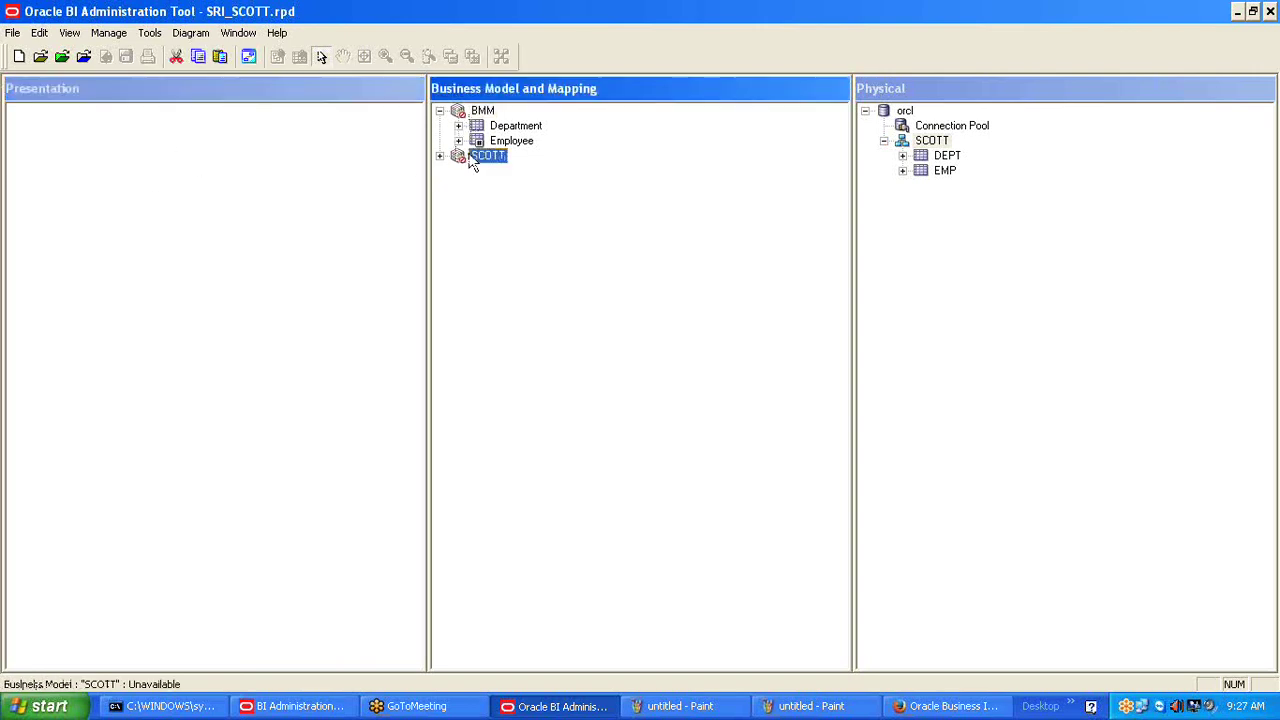
{"action": "key", "text": "Delete"}
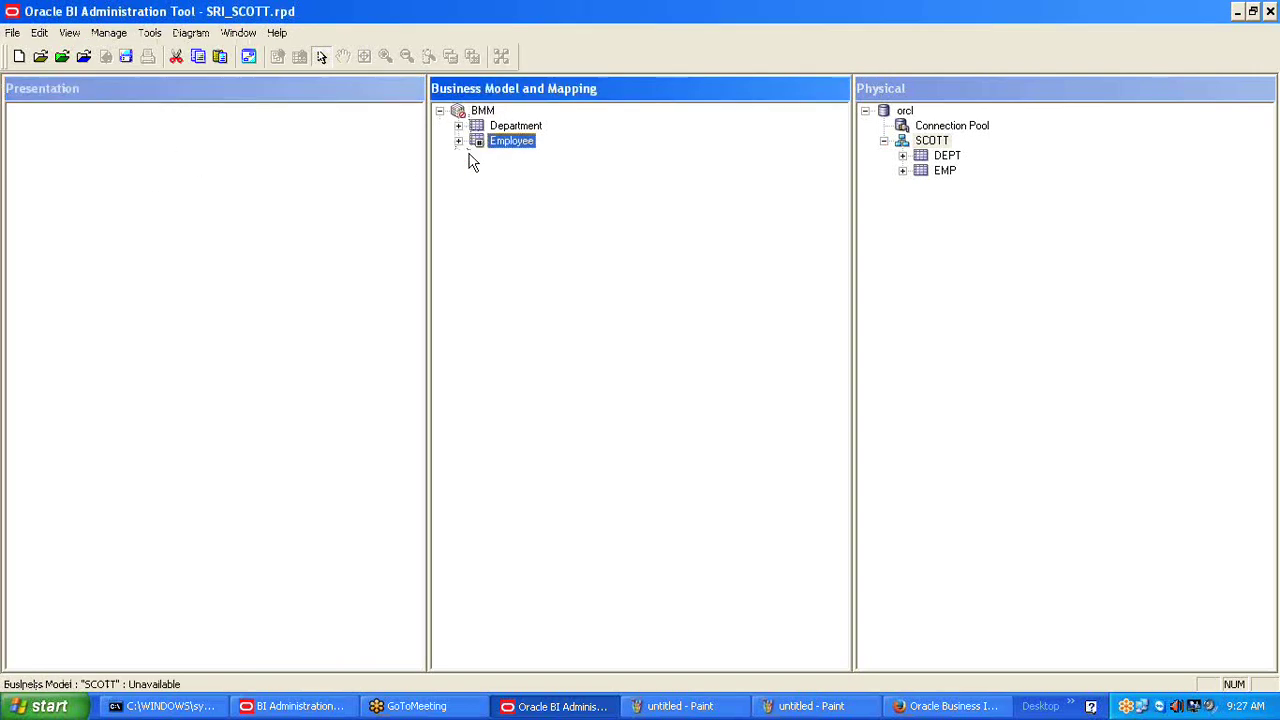
{"action": "left_click", "coordinate": [629, 237]}
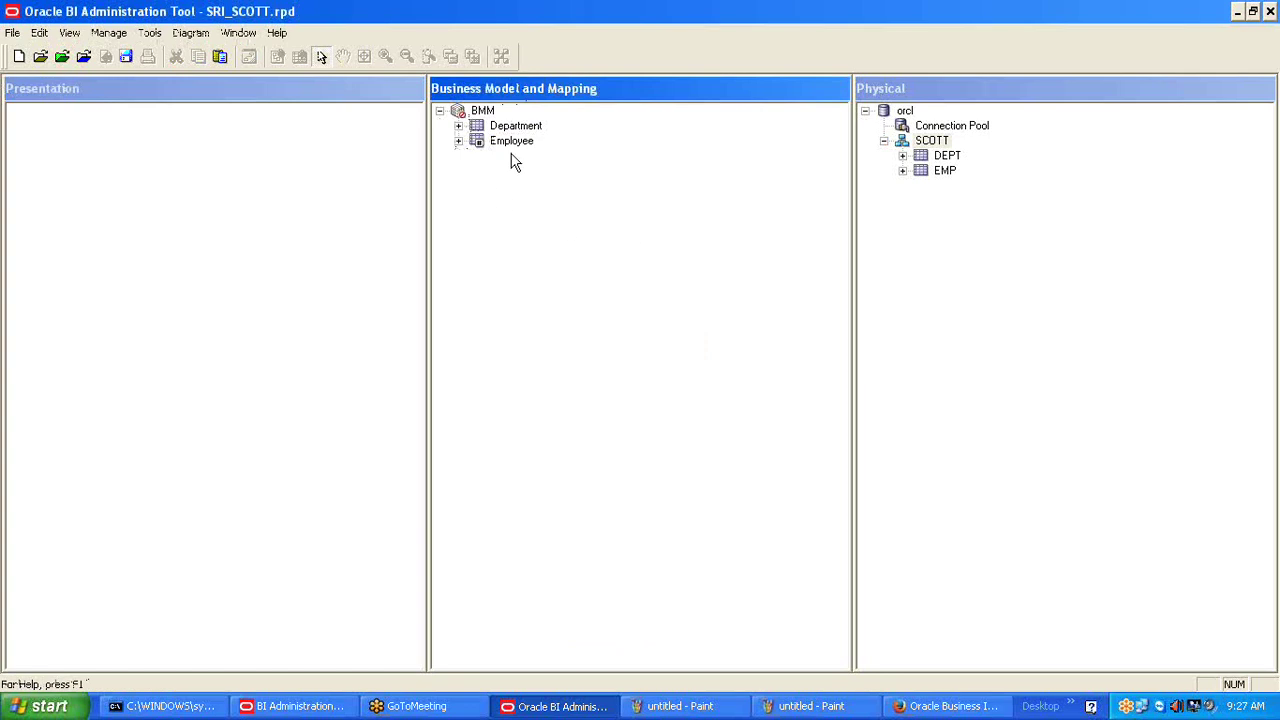
Add the BMM business model to the Presentation layer as a subject area.
{"action": "left_click", "coordinate": [905, 145]}
{"action": "left_click", "coordinate": [154, 218]}
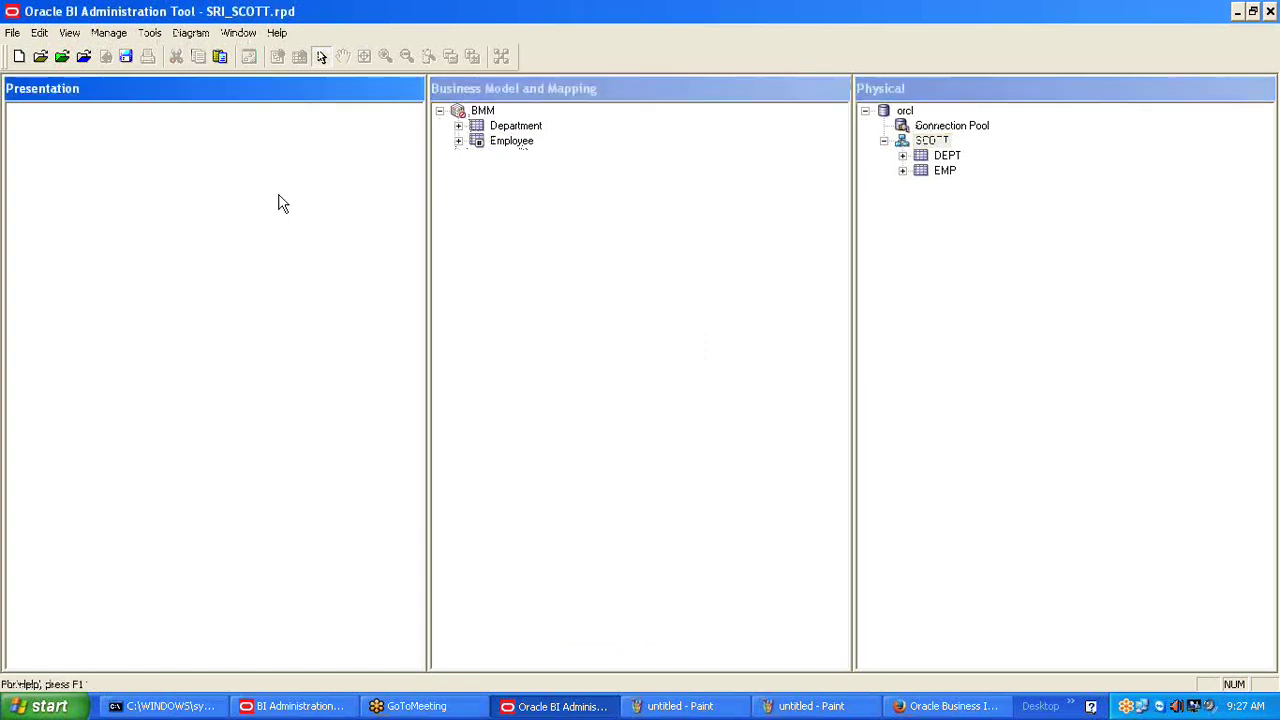
{"action": "left_click_drag", "start_coordinate": [478, 117], "coordinate": [362, 139]}
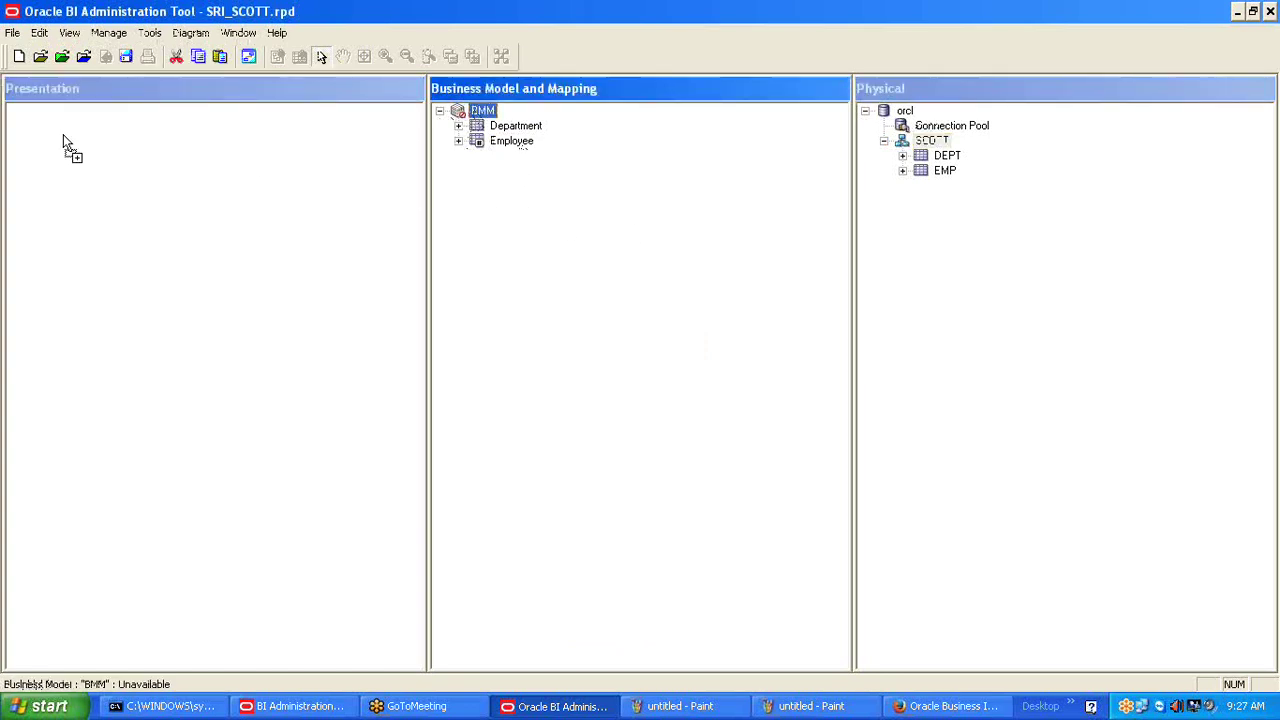
{"action": "left_click_drag", "start_coordinate": [63, 136], "coordinate": [63, 136]}
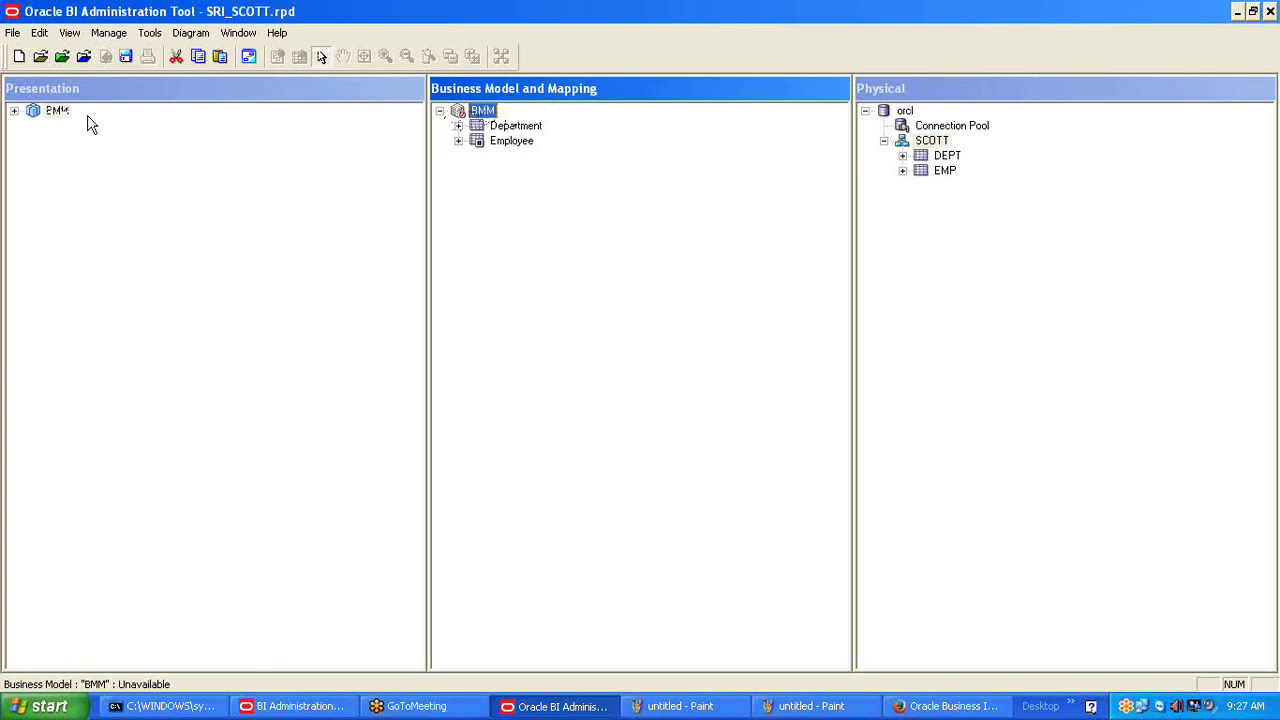
Examine the BMM subject area and its Employee and Department presentation tables.
{"action": "left_click", "coordinate": [57, 113]}
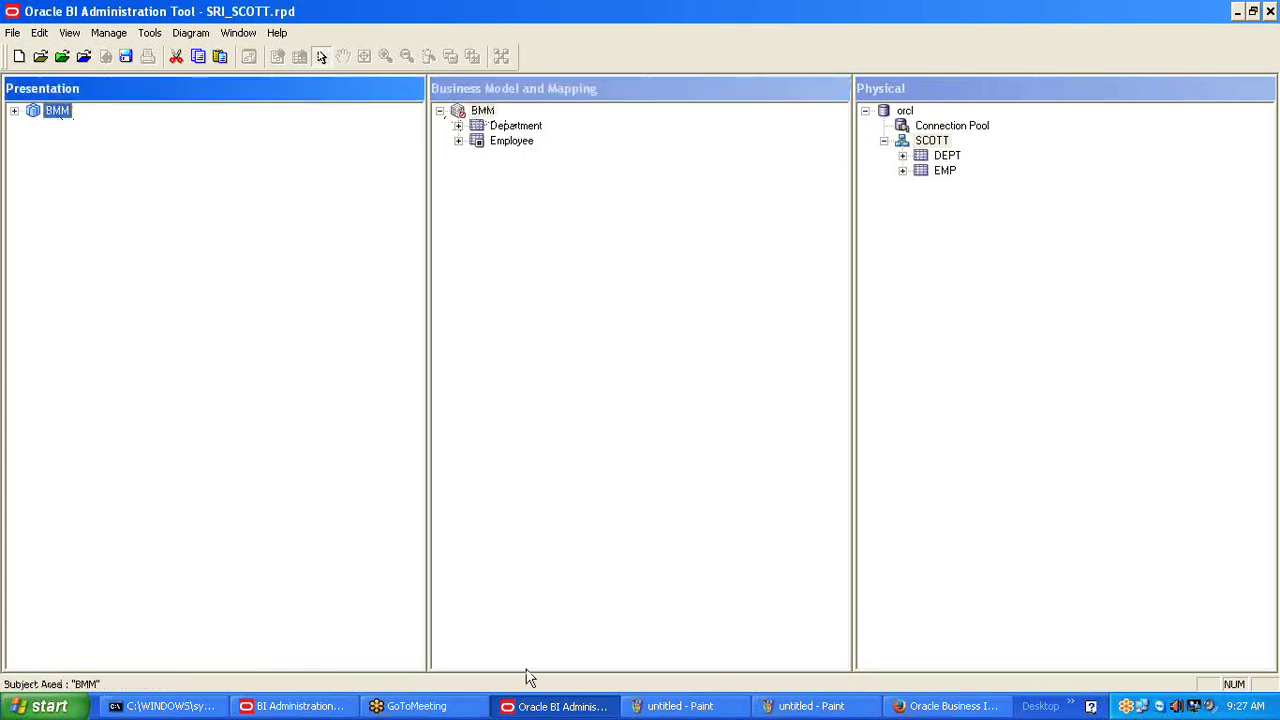
{"action": "left_click", "coordinate": [14, 112]}
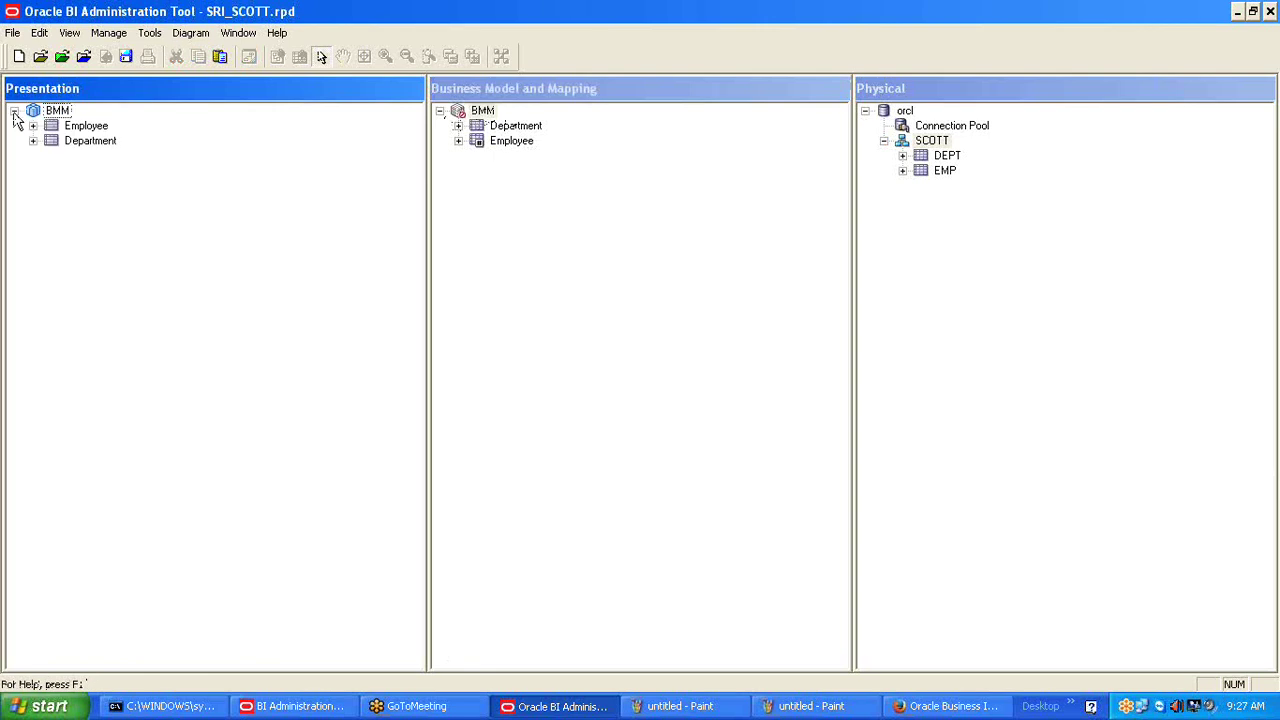
{"action": "left_click", "coordinate": [55, 111]}
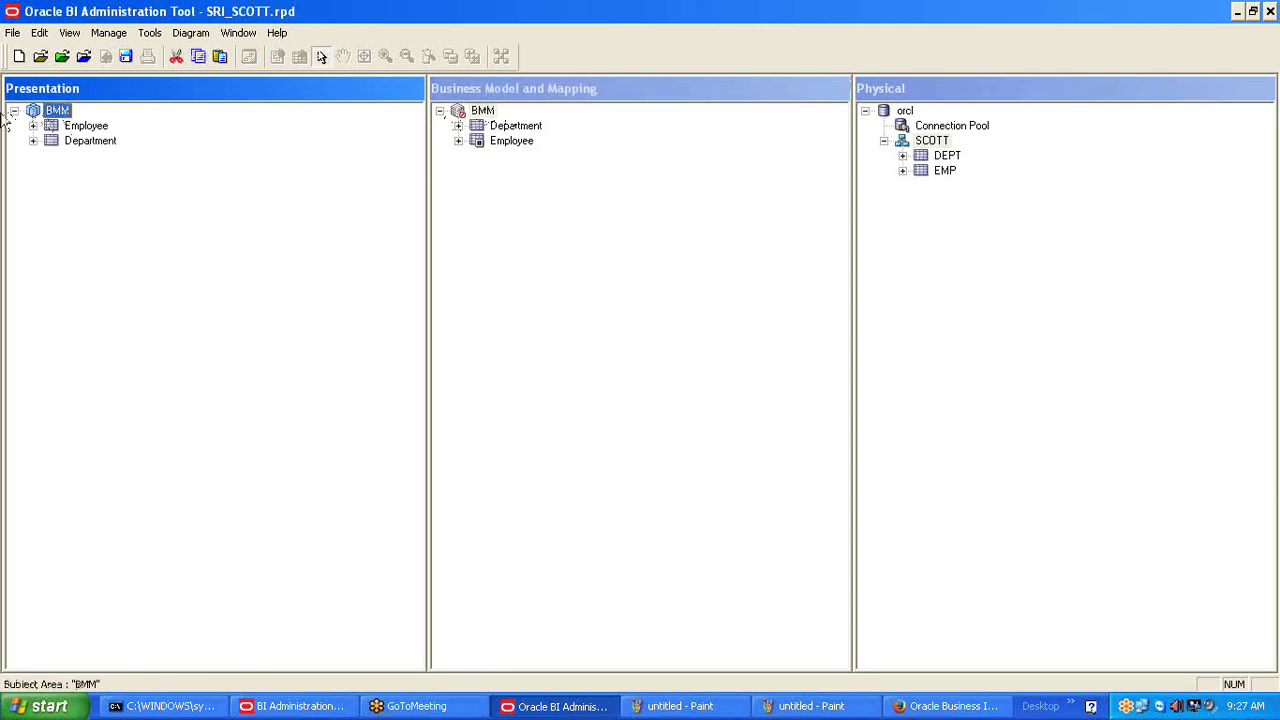
{"action": "left_click", "coordinate": [14, 111]}
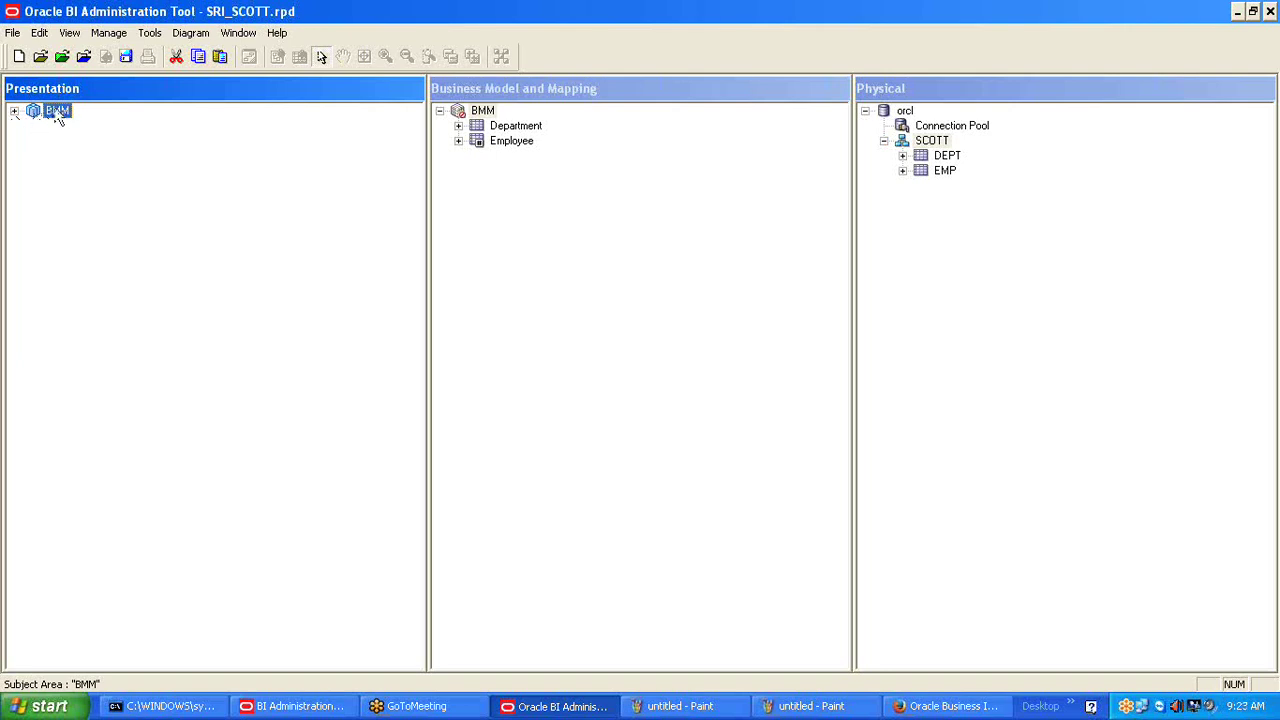
{"action": "left_click", "coordinate": [14, 112]}
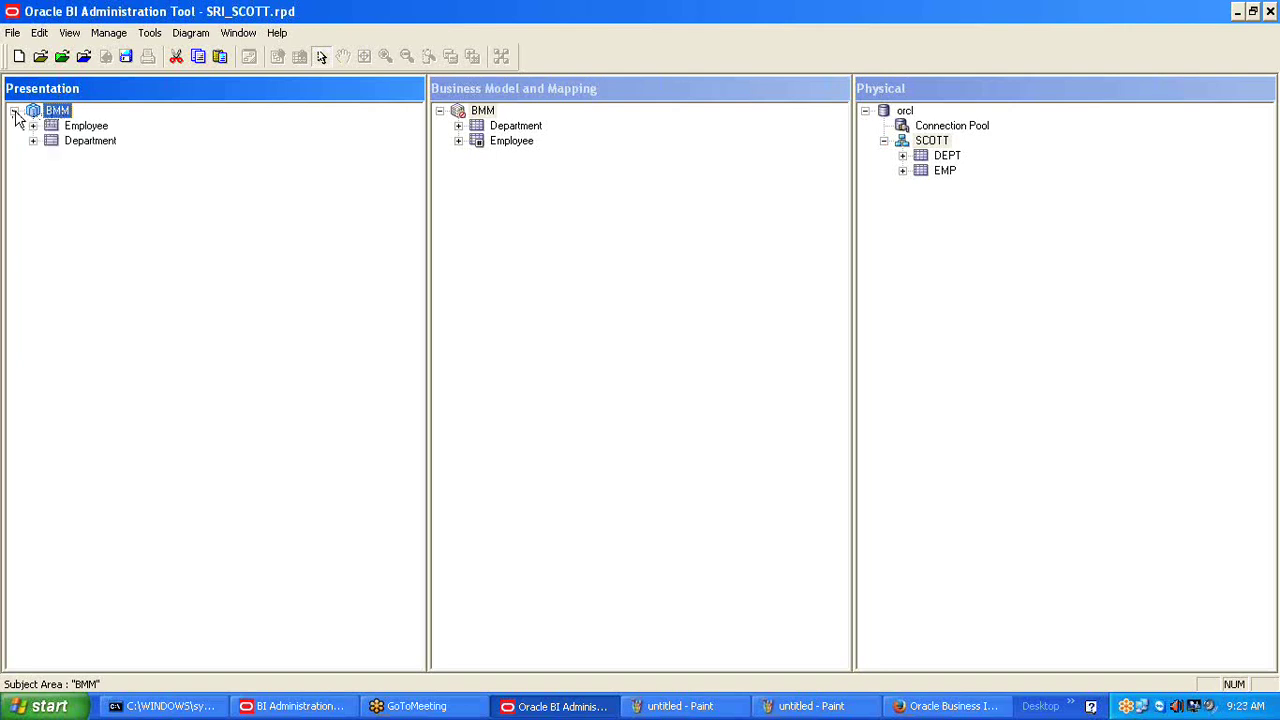
{"action": "left_click", "coordinate": [88, 128]}
{"action": "left_click", "coordinate": [104, 141]}
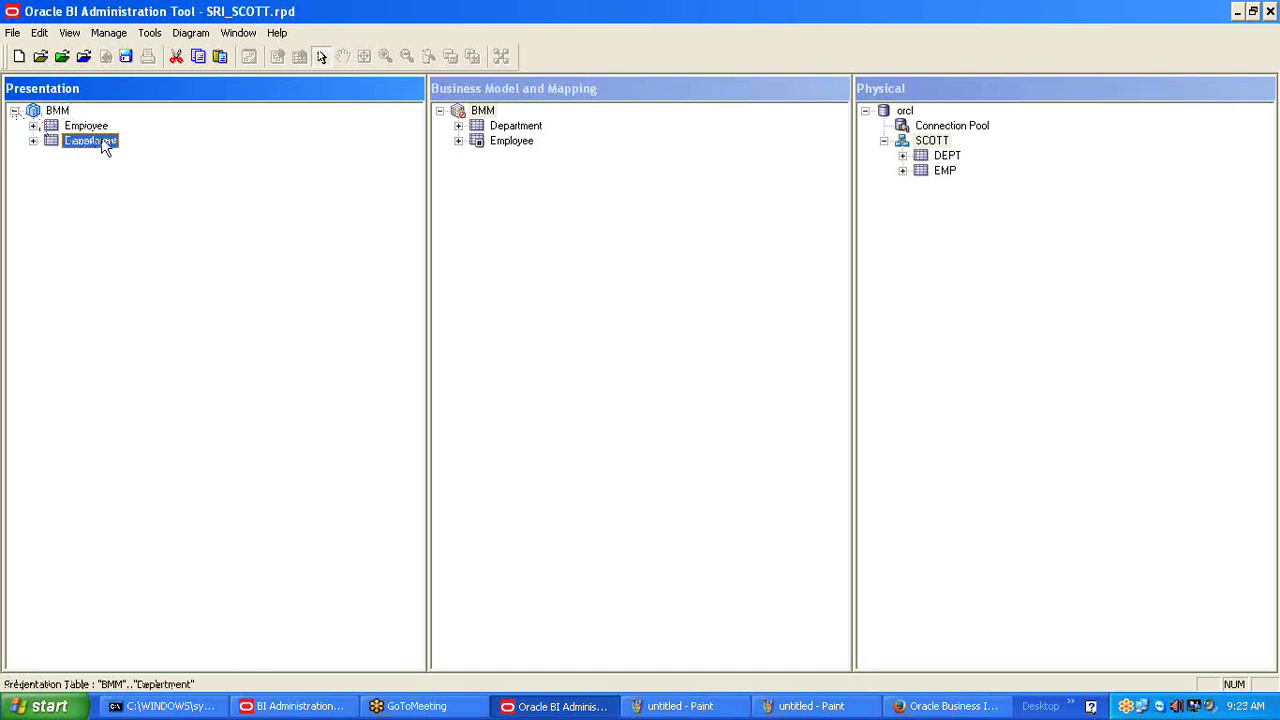
{"action": "left_click", "coordinate": [82, 129]}
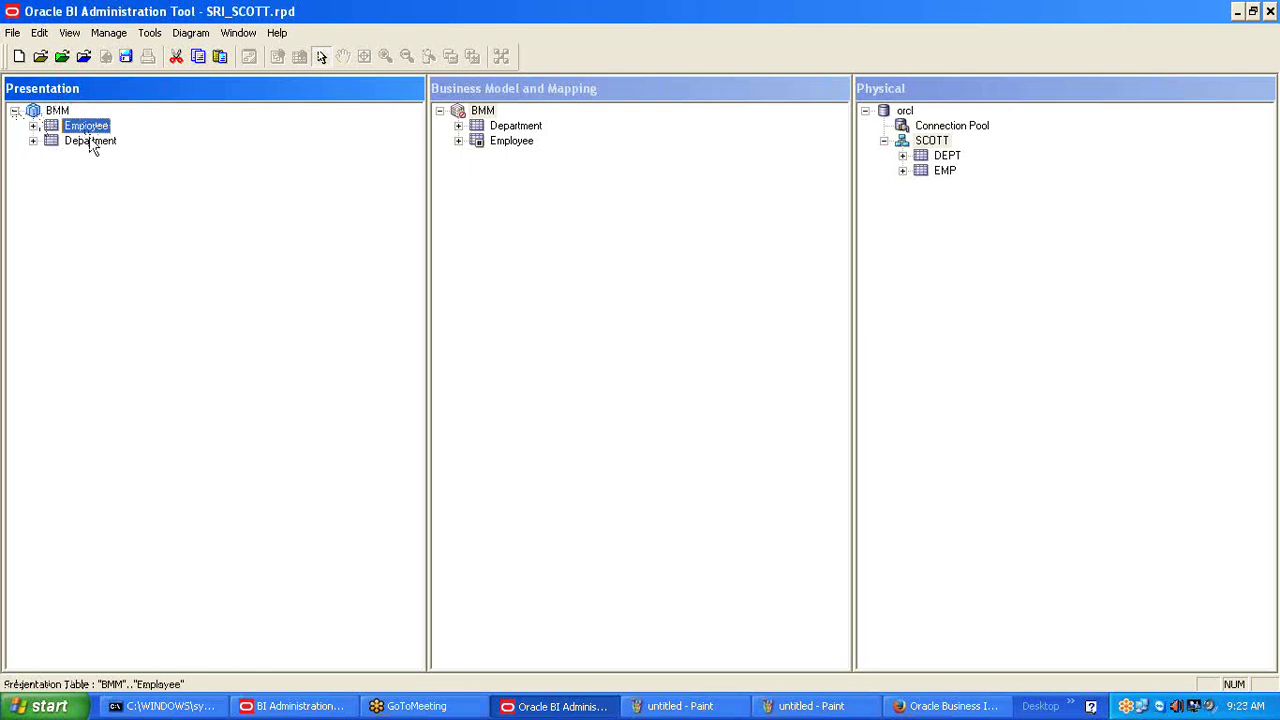
Examine the columns of the Employee presentation table in the BMM subject area.
{"action": "left_click", "coordinate": [90, 140]}
{"action": "left_click", "coordinate": [86, 127]}
{"action": "left_click", "coordinate": [32, 126]}
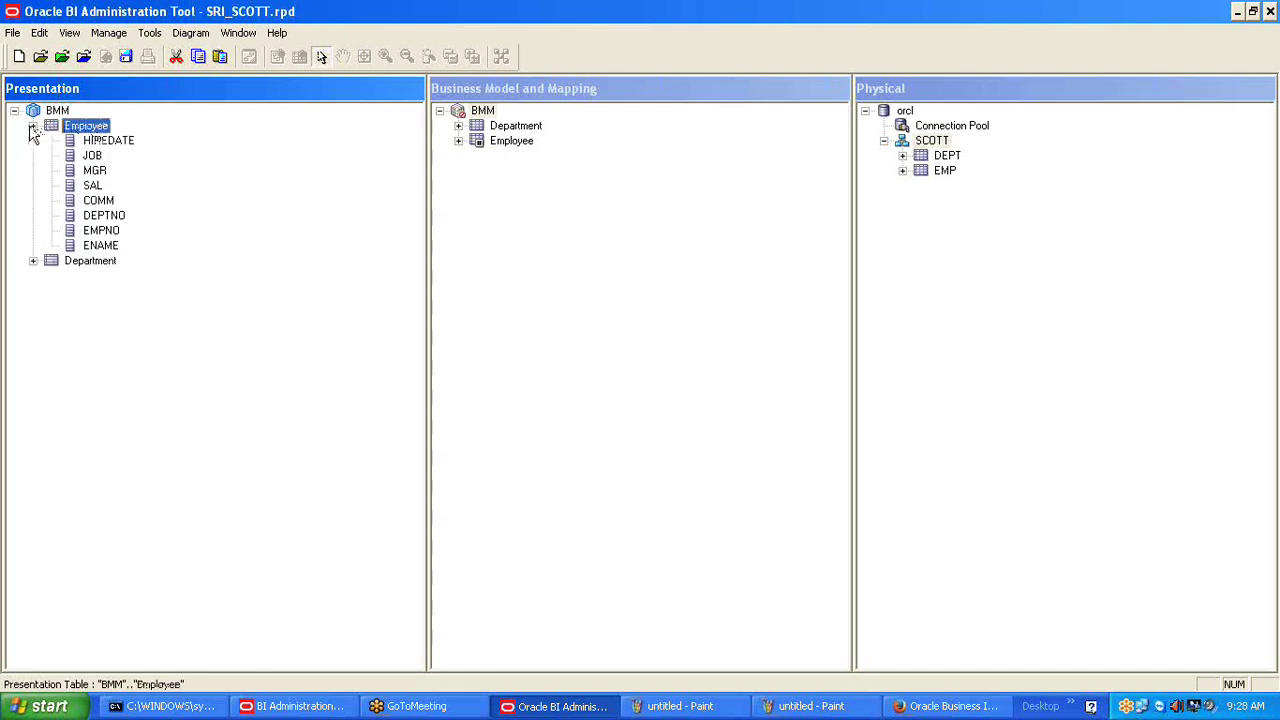
{"action": "left_click", "coordinate": [92, 141]}
{"action": "left_click", "coordinate": [91, 186]}
{"action": "left_click", "coordinate": [94, 200]}
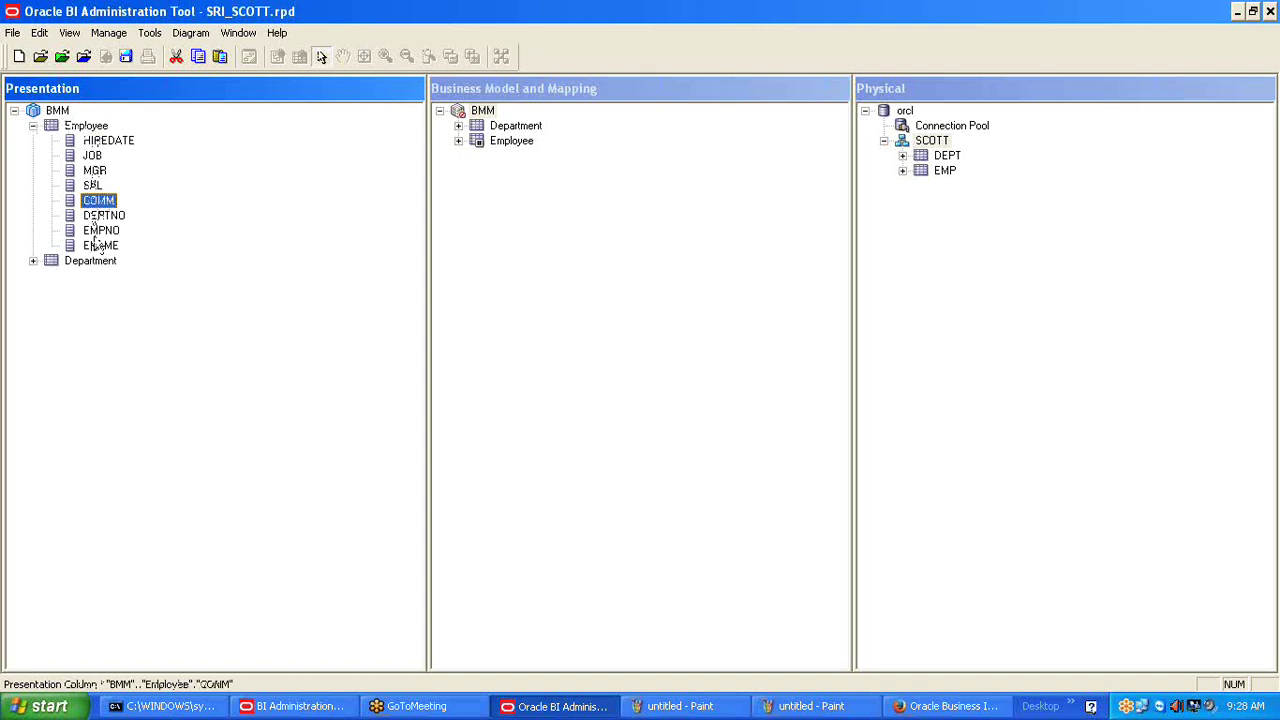
{"action": "left_click", "coordinate": [98, 231]}
{"action": "left_click", "coordinate": [100, 215]}
{"action": "left_click", "coordinate": [98, 200]}
{"action": "left_click", "coordinate": [102, 141]}
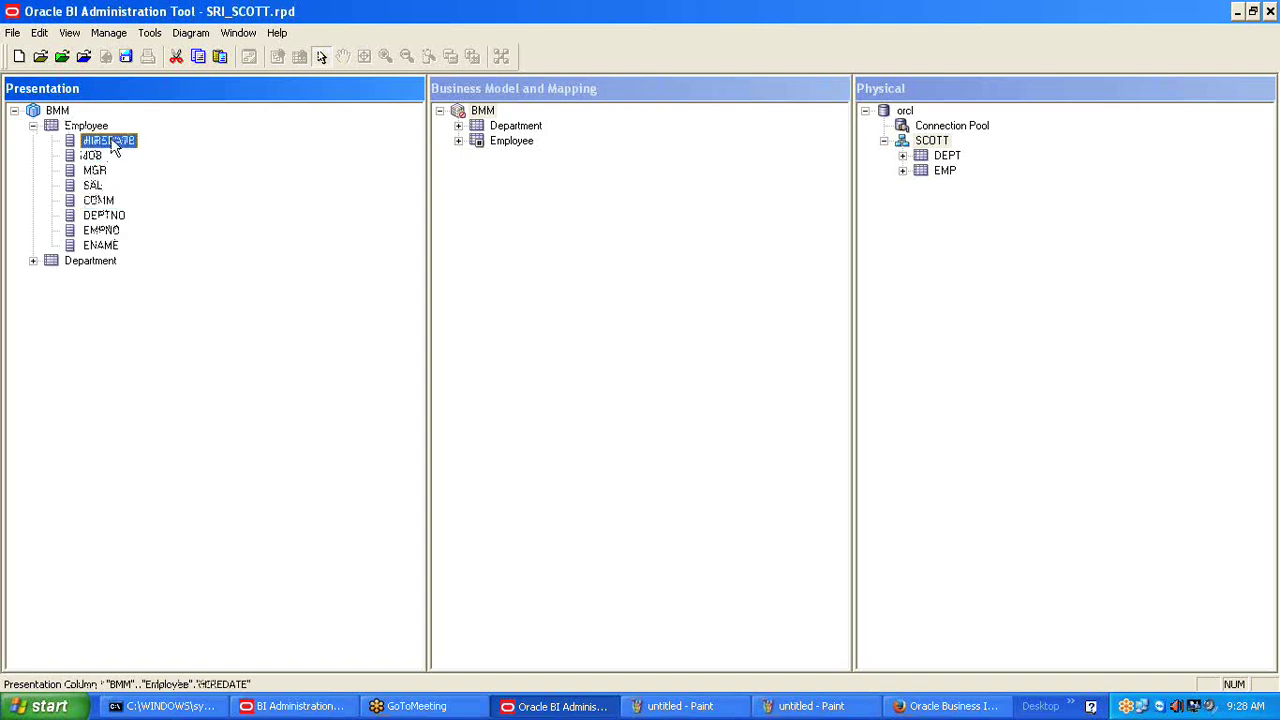
Examine the Department presentation table's columns and compare them with those of the Employee table.
{"action": "left_click", "coordinate": [91, 263]}
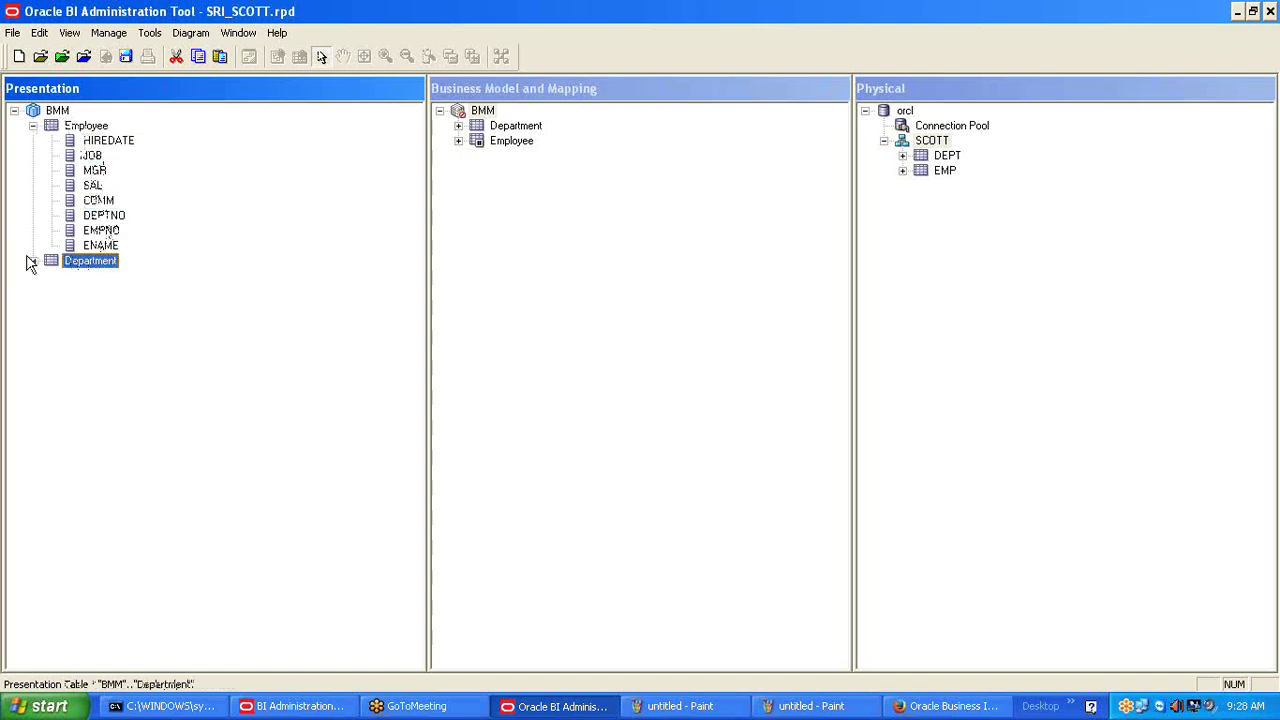
{"action": "left_click", "coordinate": [32, 261]}
{"action": "left_click", "coordinate": [88, 291]}
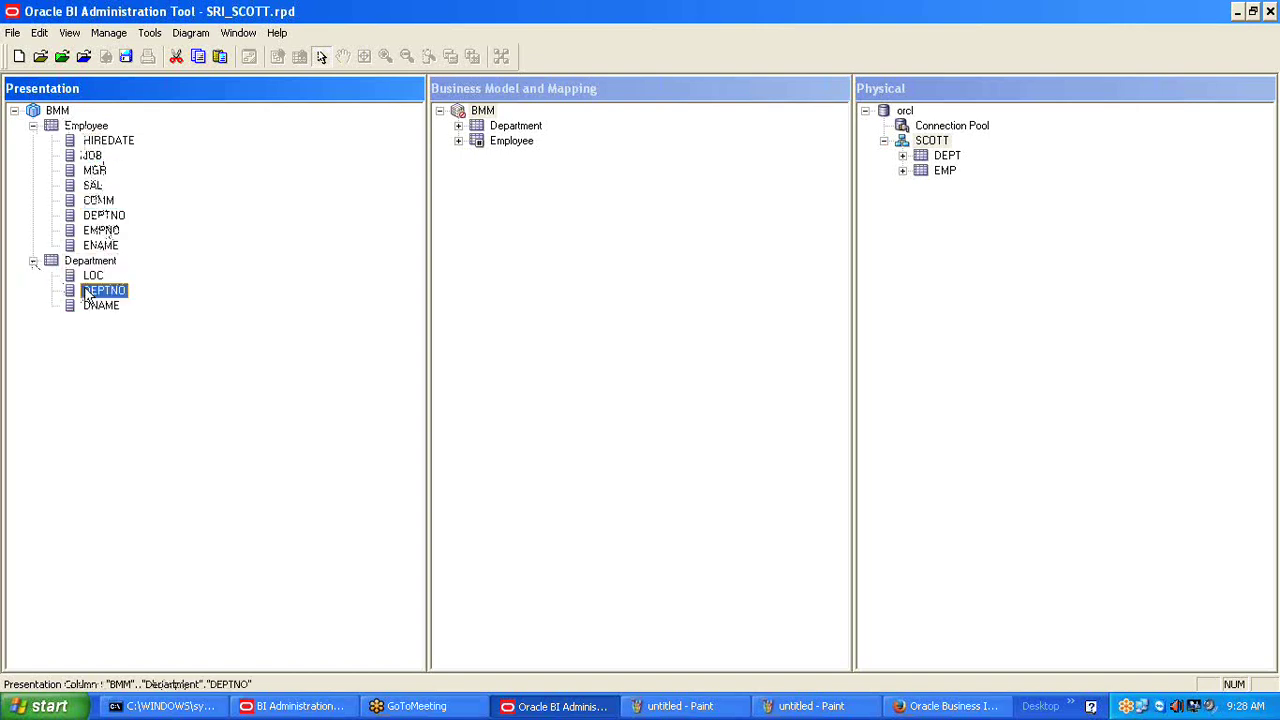
{"action": "left_click", "coordinate": [14, 112]}
{"action": "left_click", "coordinate": [14, 112]}
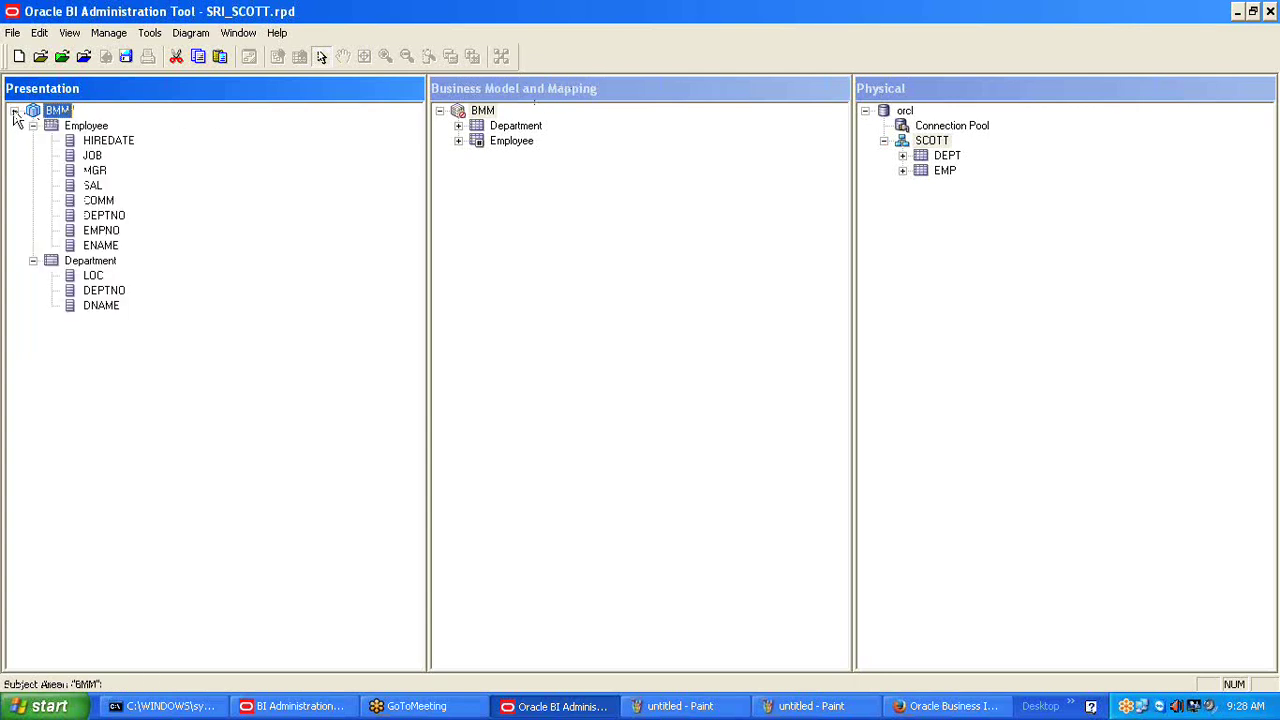
{"action": "left_click", "coordinate": [88, 141]}
{"action": "left_click", "coordinate": [92, 170]}
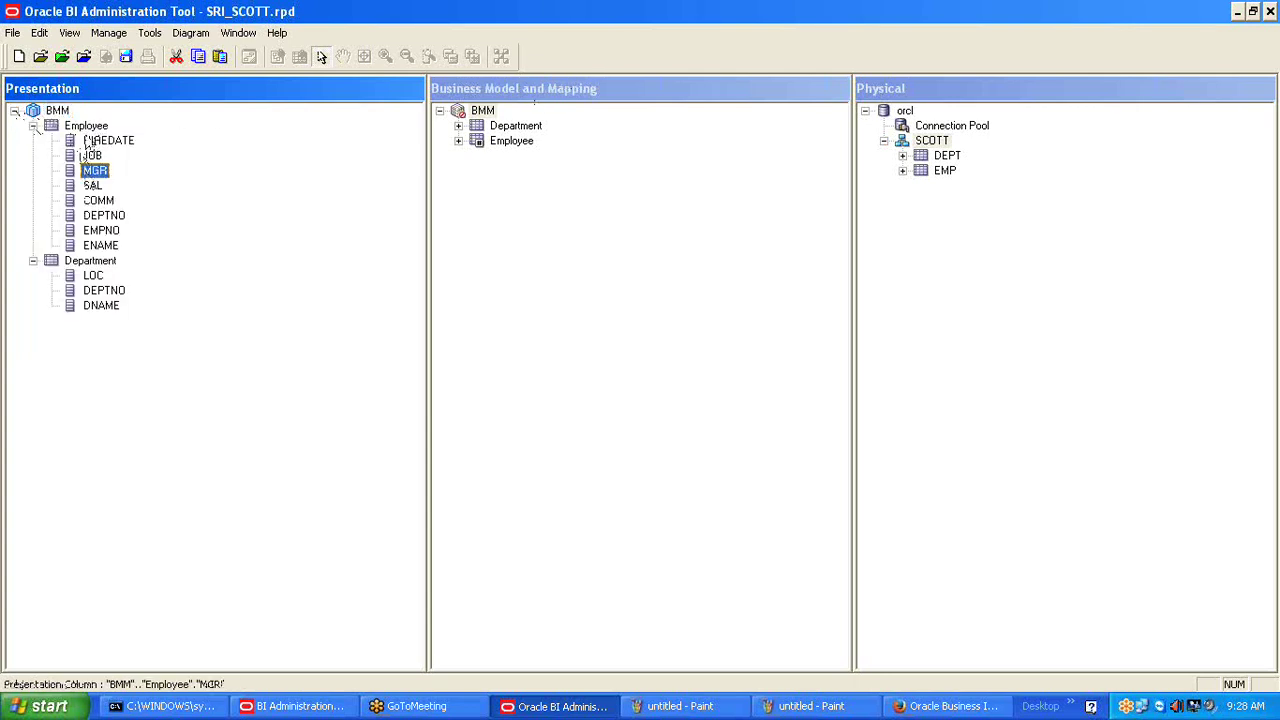
{"action": "left_click", "coordinate": [86, 126]}
{"action": "left_click", "coordinate": [88, 261]}
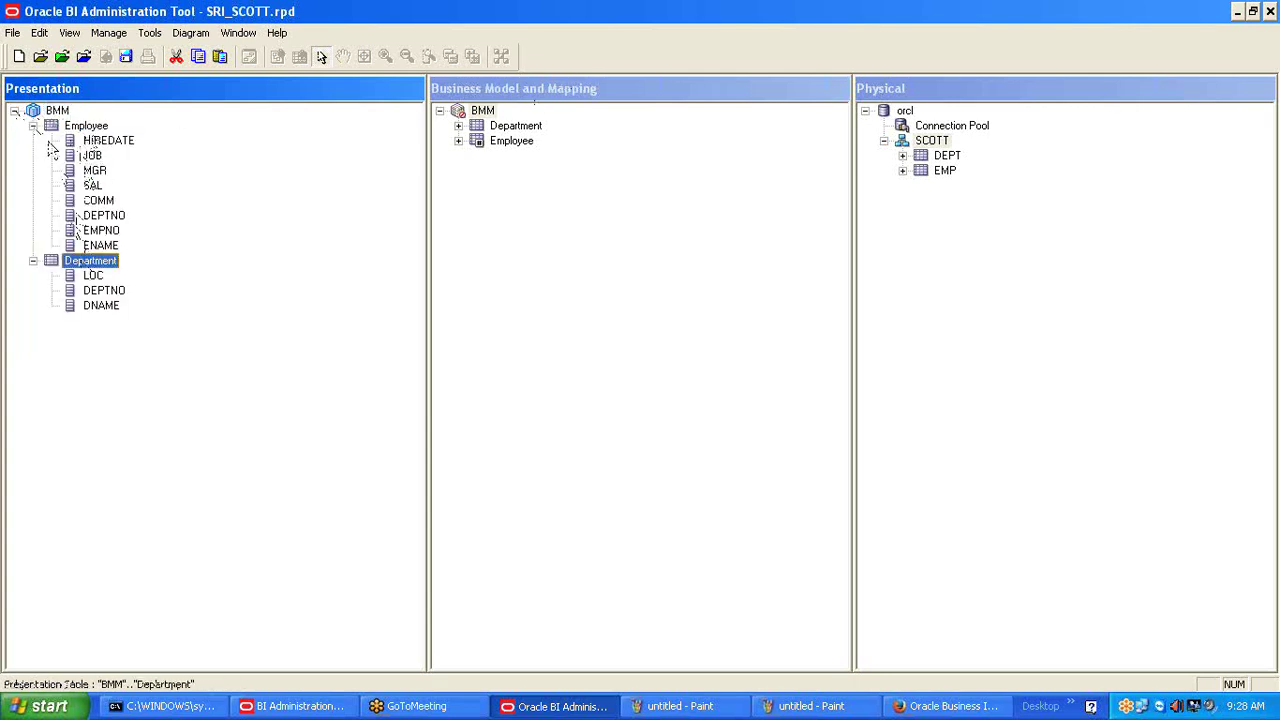
Delete the DEPTNO and JOB columns from the Employee table in the Presentation layer.
{"action": "left_click", "coordinate": [110, 217]}
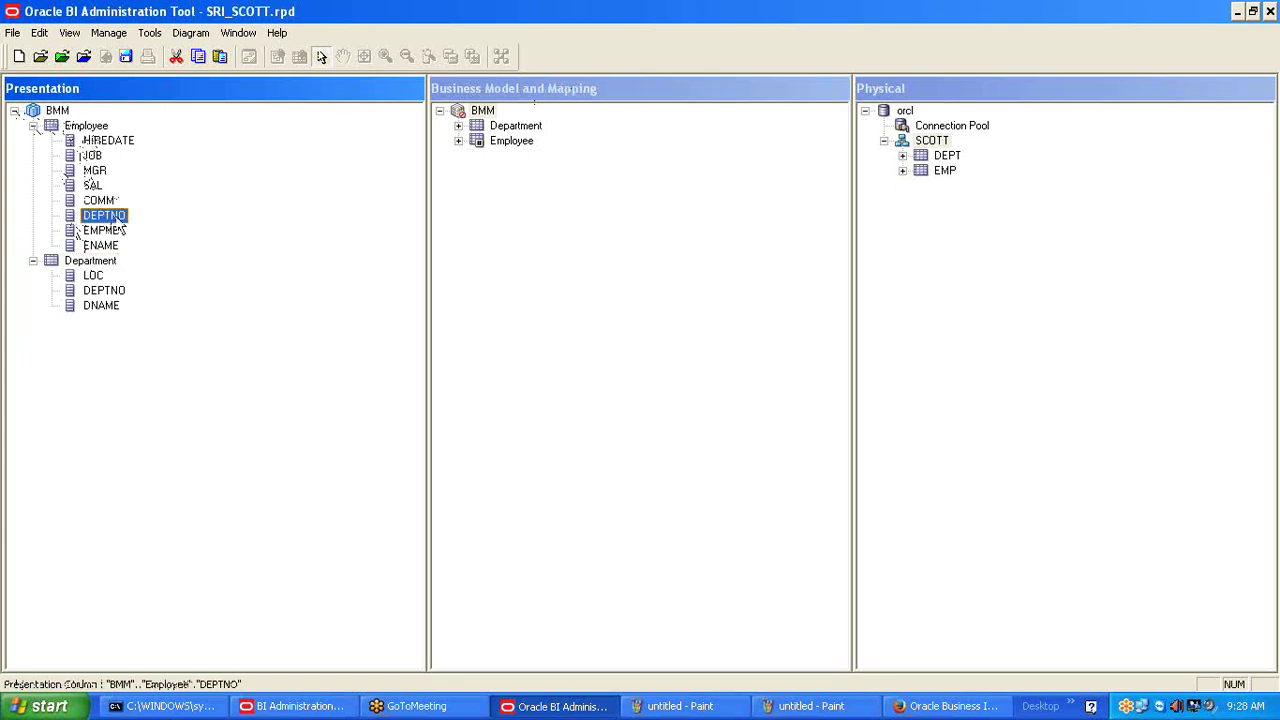
{"action": "right_click", "coordinate": [120, 220]}
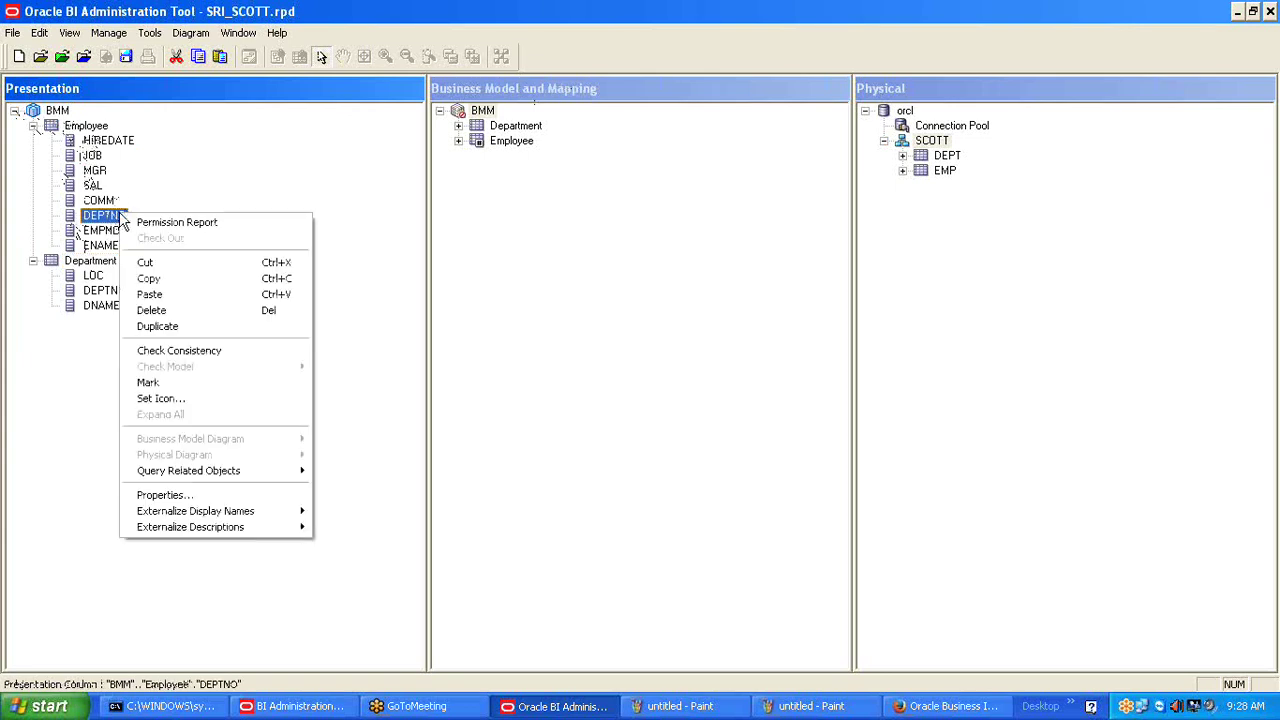
{"action": "left_click", "coordinate": [166, 311]}
{"action": "left_click", "coordinate": [585, 381]}
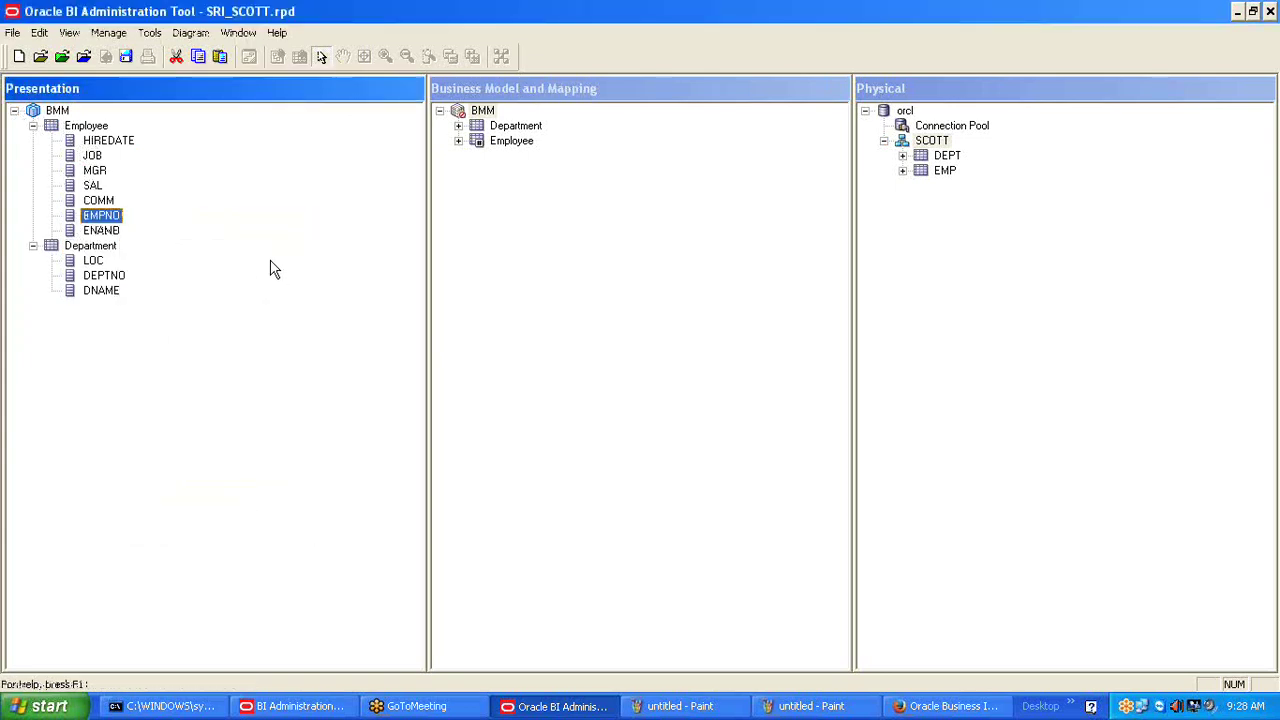
{"action": "left_click", "coordinate": [92, 157]}
{"action": "right_click", "coordinate": [92, 157]}
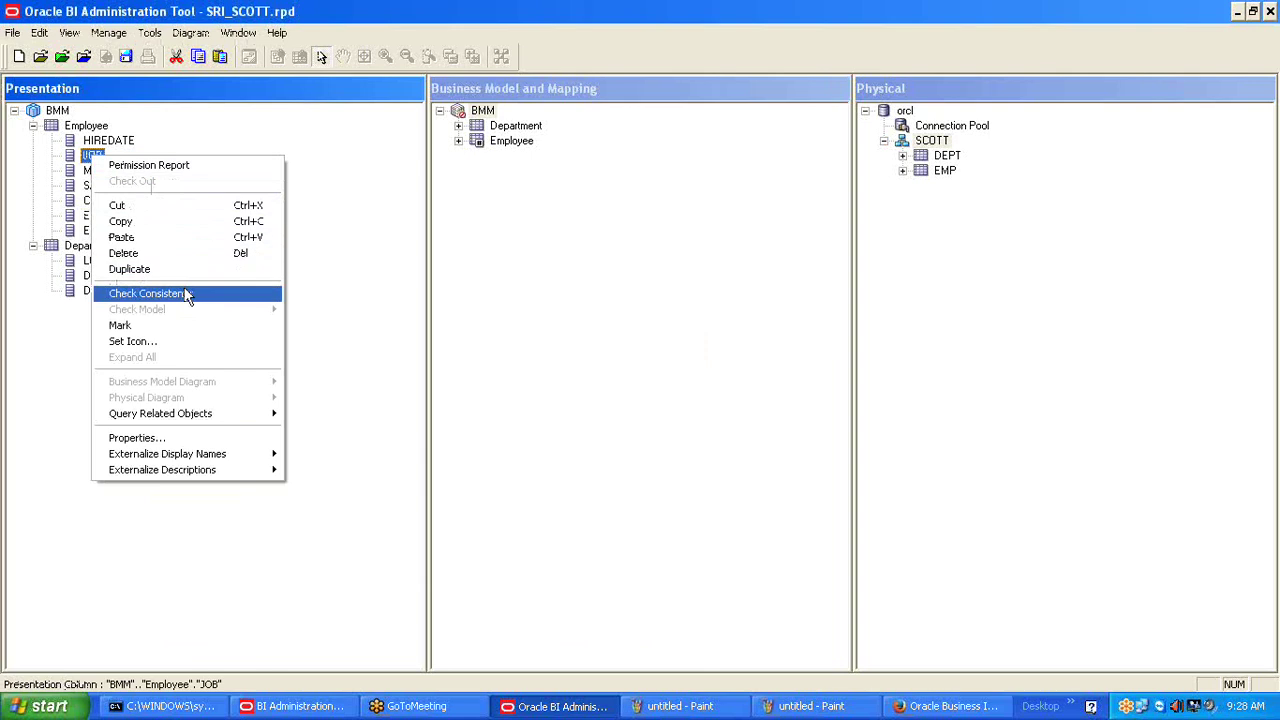
{"action": "left_click", "coordinate": [160, 253]}
{"action": "left_click", "coordinate": [603, 384]}
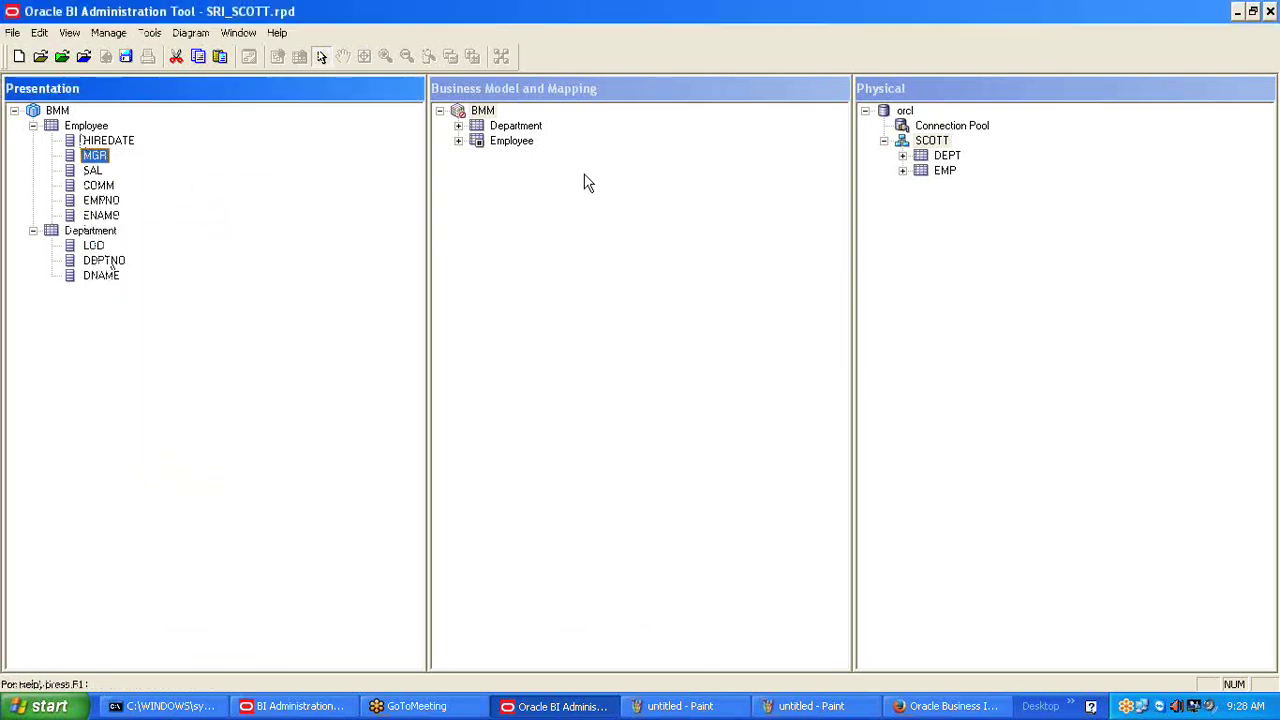
Compare the columns of the Employee logical table in the Business Model and Mapping layer with the Employee presentation table.
{"action": "left_click", "coordinate": [512, 145]}
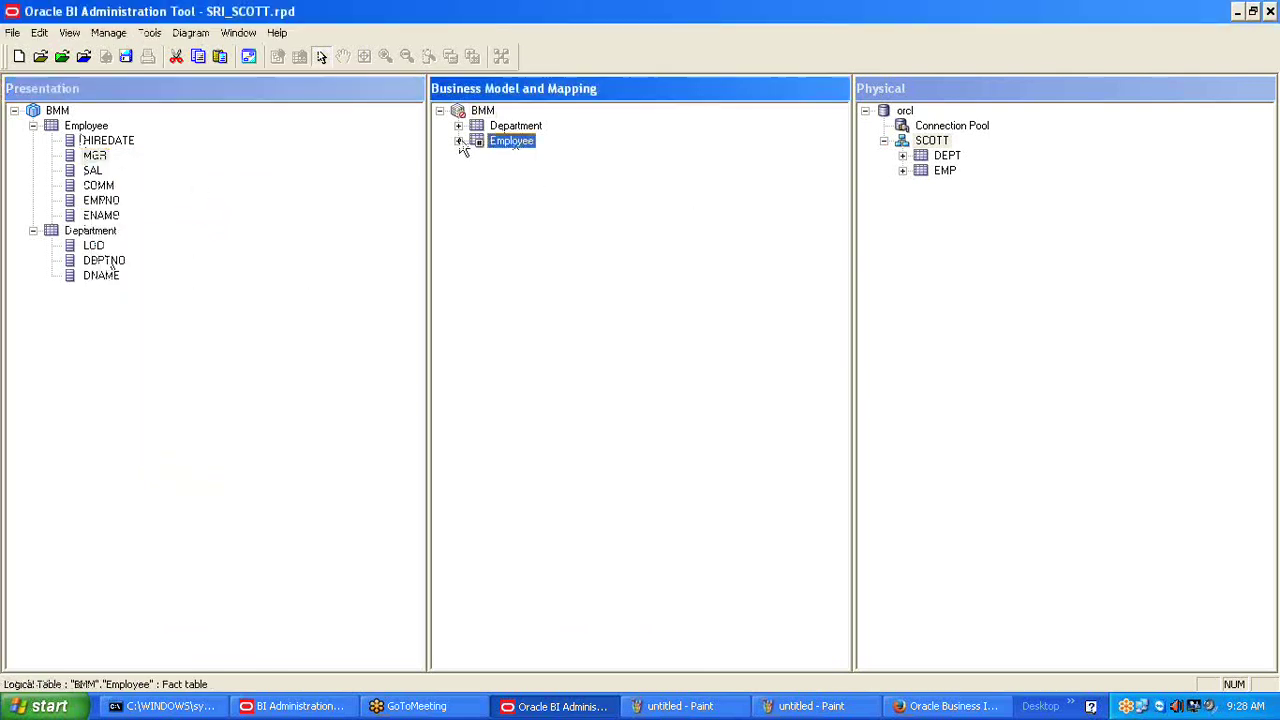
{"action": "left_click", "coordinate": [459, 141]}
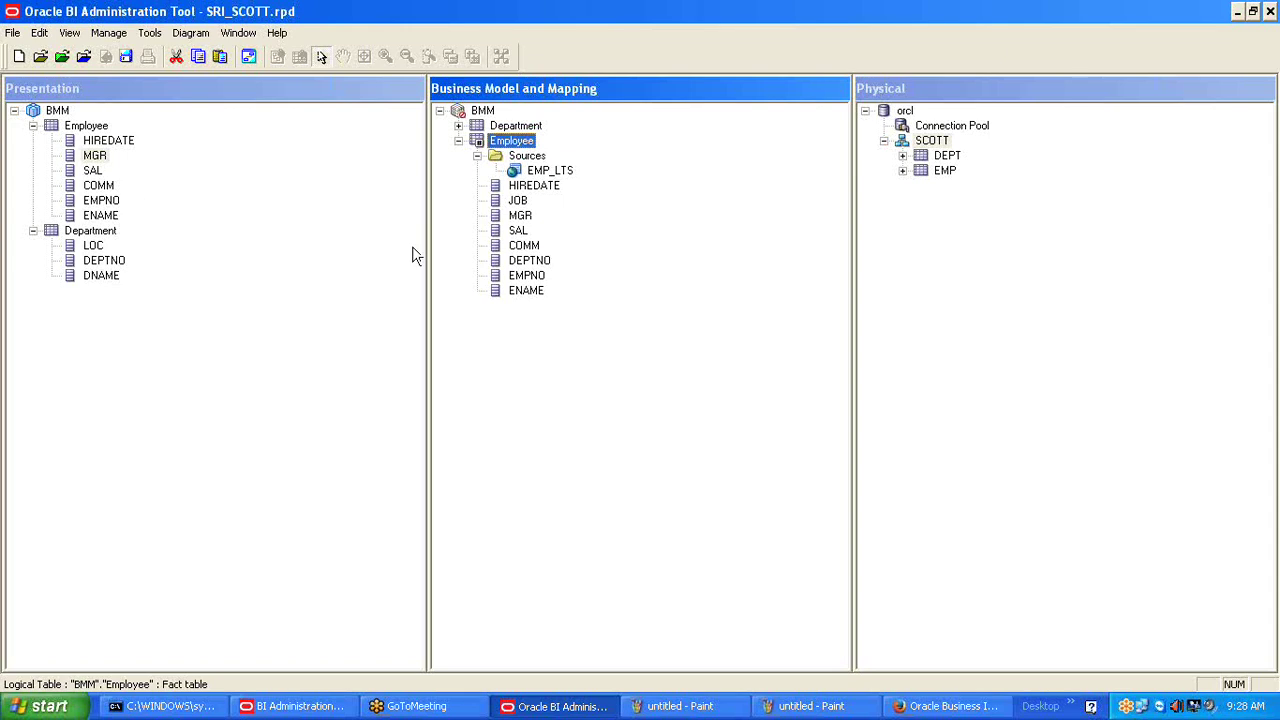
{"action": "left_click", "coordinate": [518, 231]}
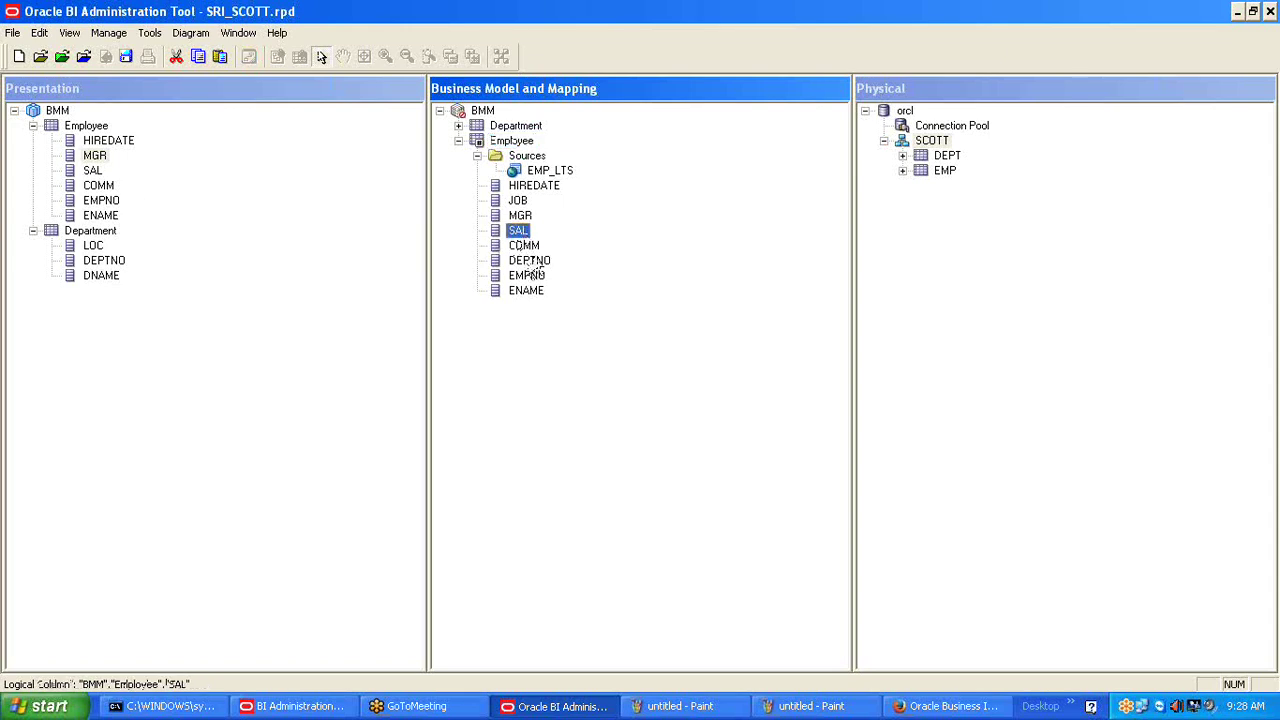
{"action": "left_click", "coordinate": [529, 260]}
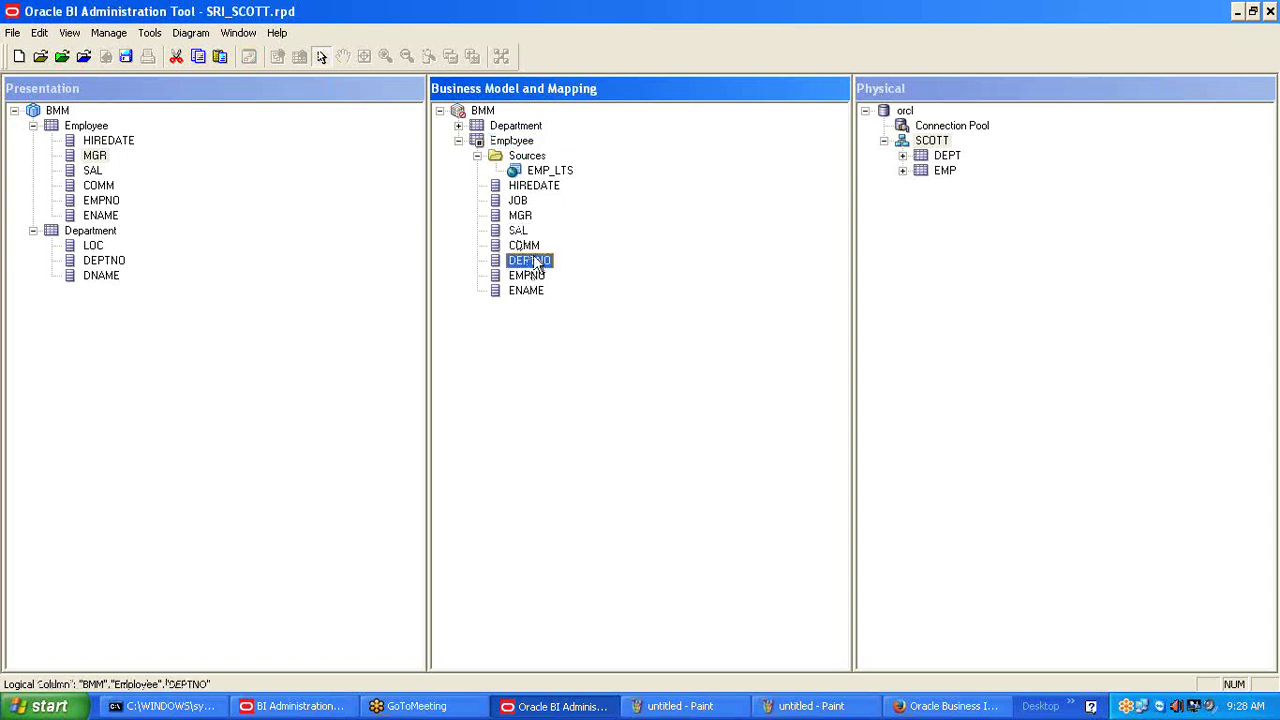
{"action": "left_click", "coordinate": [518, 202]}
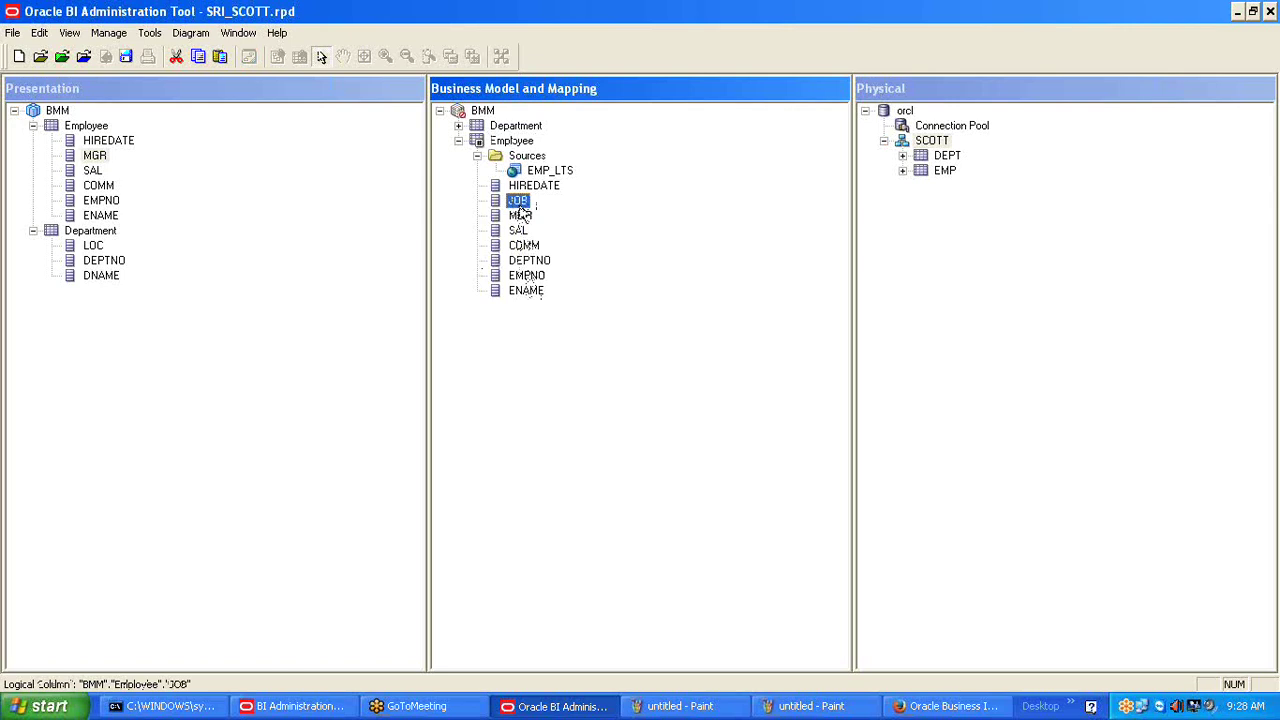
{"action": "left_click", "coordinate": [99, 129]}
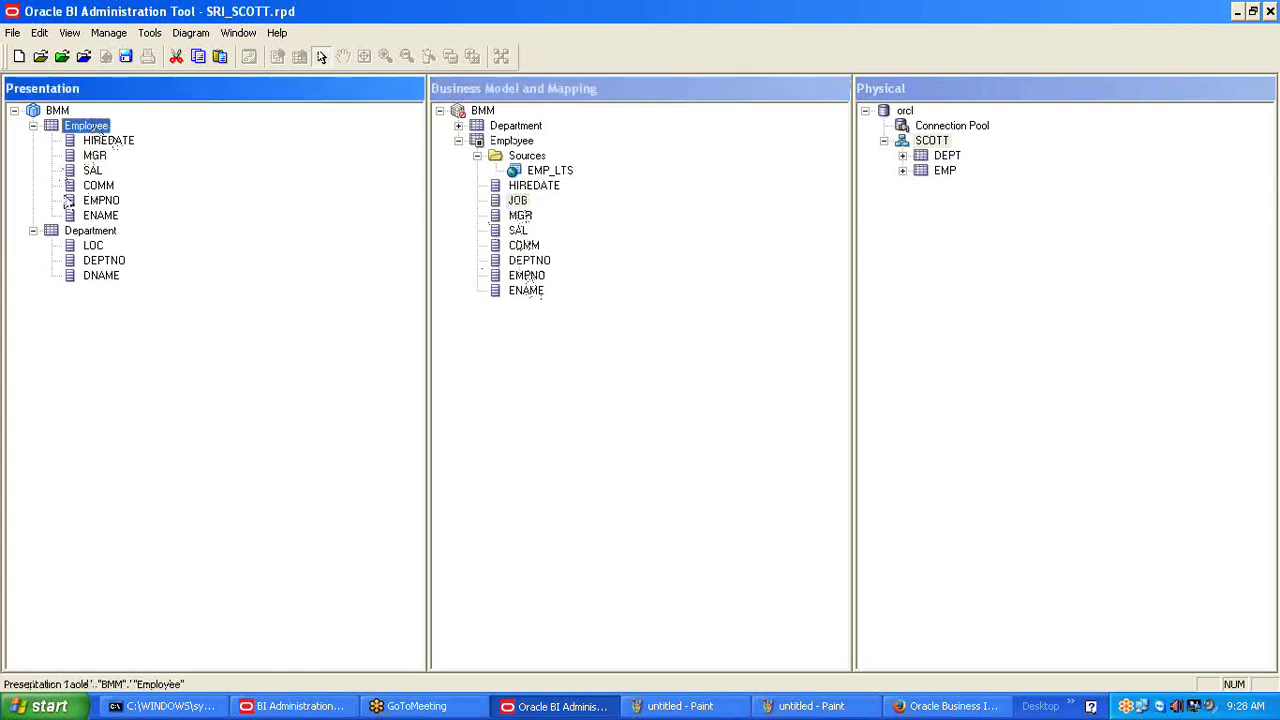
{"action": "left_click", "coordinate": [96, 187]}
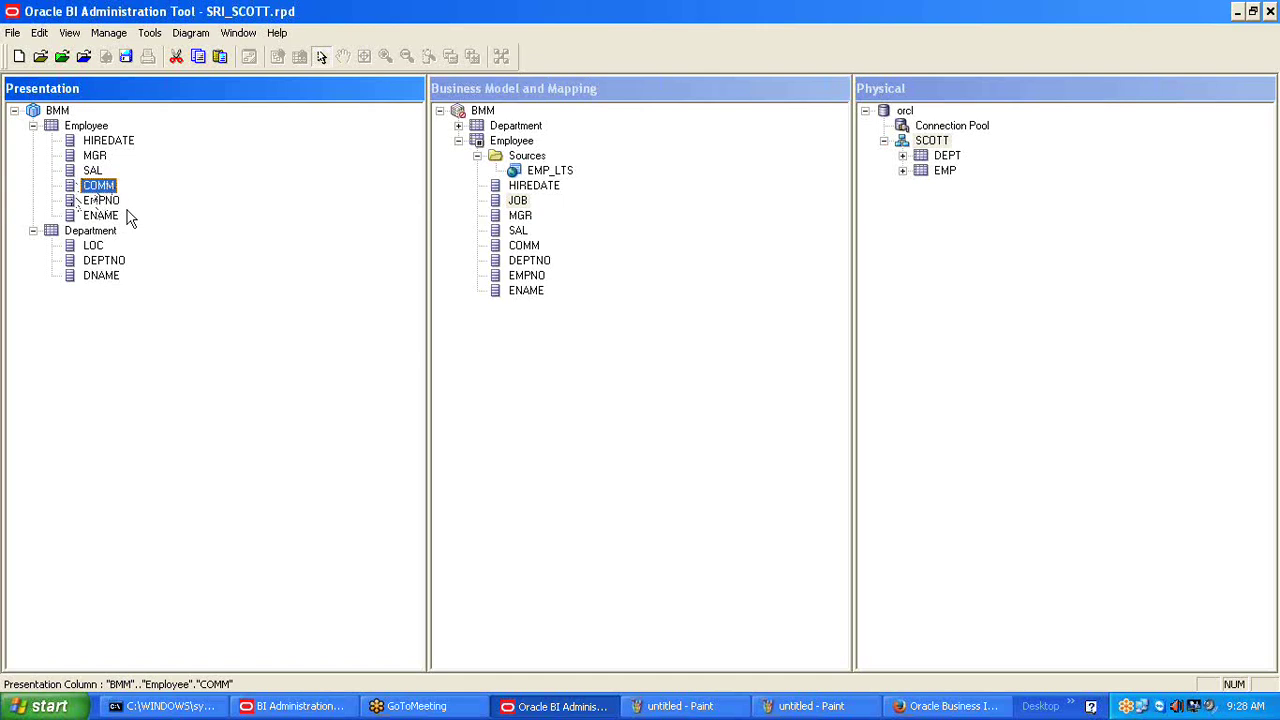
{"action": "left_click", "coordinate": [520, 217]}
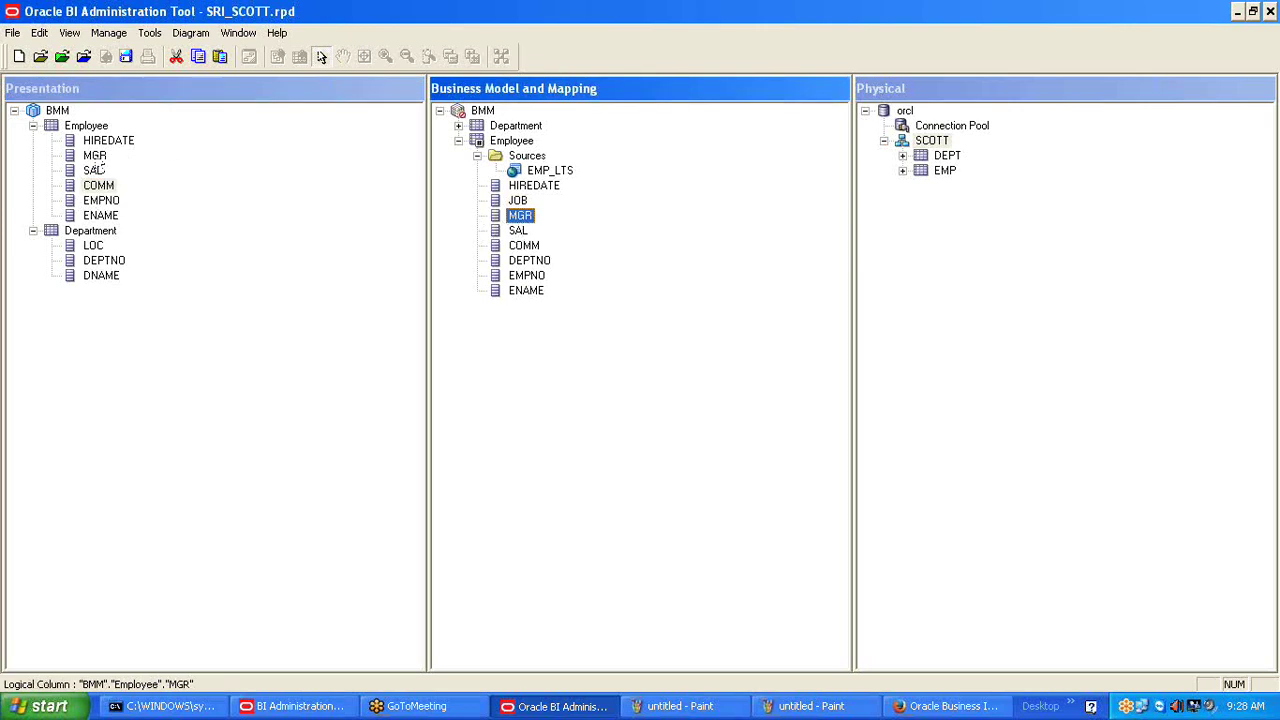
Delete the MGR column from the Employee table in the Presentation layer.
{"action": "left_click", "coordinate": [97, 156]}
{"action": "right_click", "coordinate": [97, 156]}
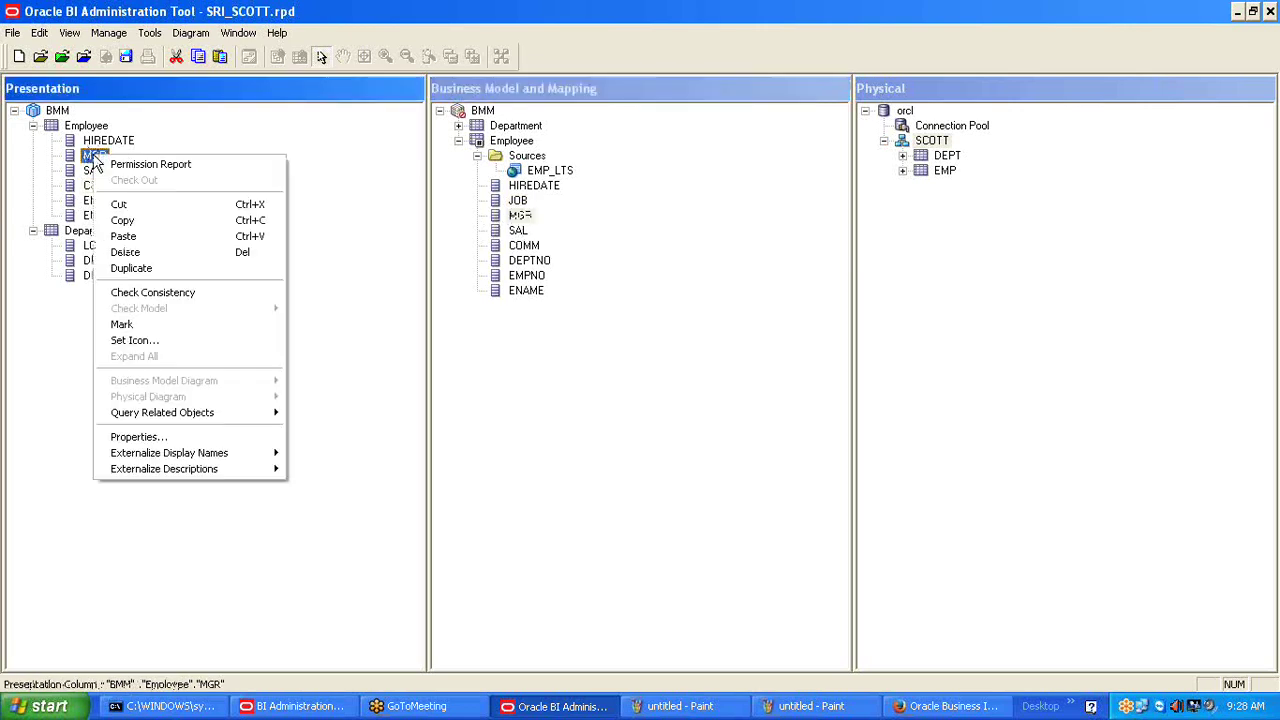
{"action": "left_click", "coordinate": [155, 252]}
{"action": "left_click", "coordinate": [768, 456]}
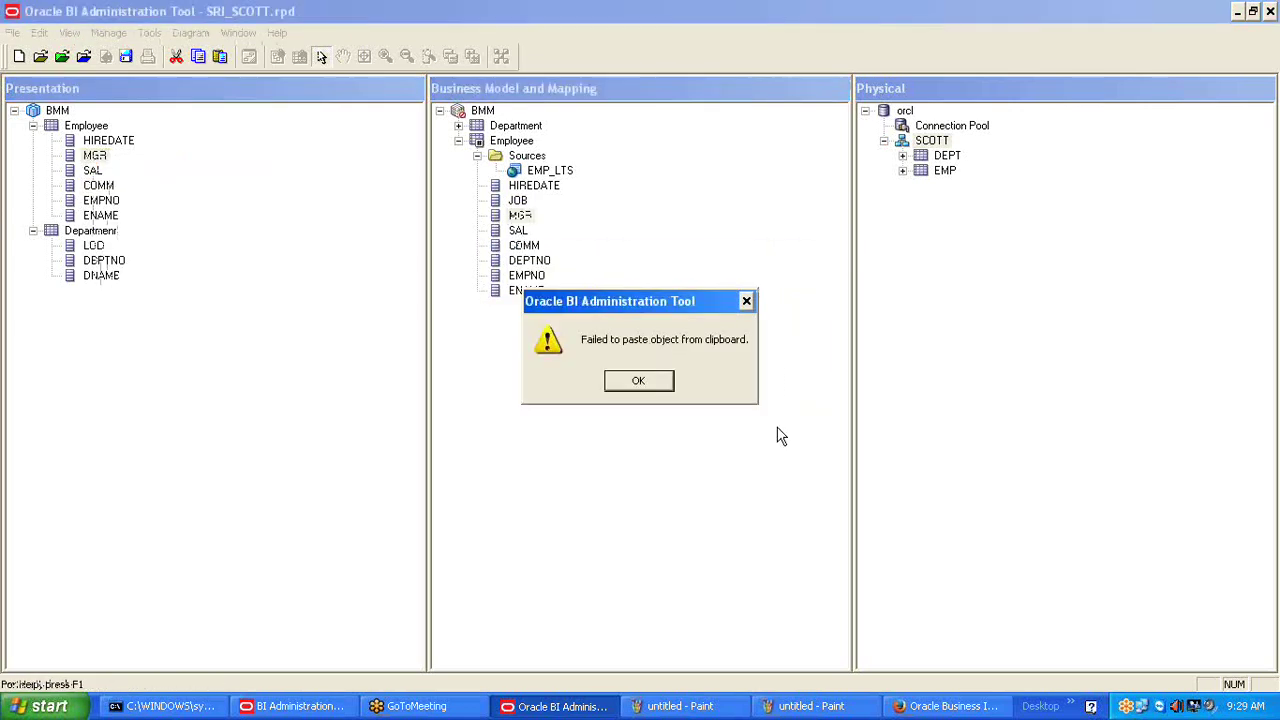
{"action": "left_click", "coordinate": [640, 383]}
{"action": "right_click", "coordinate": [97, 160]}
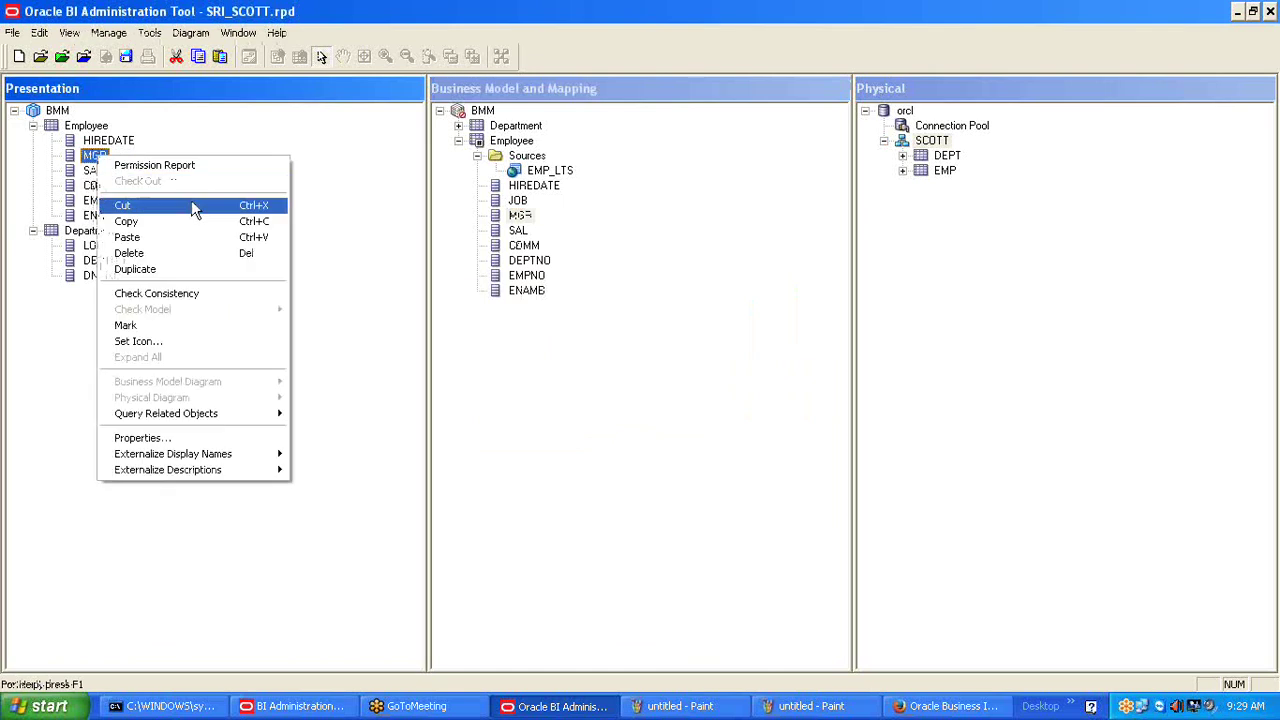
{"action": "left_click", "coordinate": [155, 255]}
{"action": "left_click", "coordinate": [602, 382]}
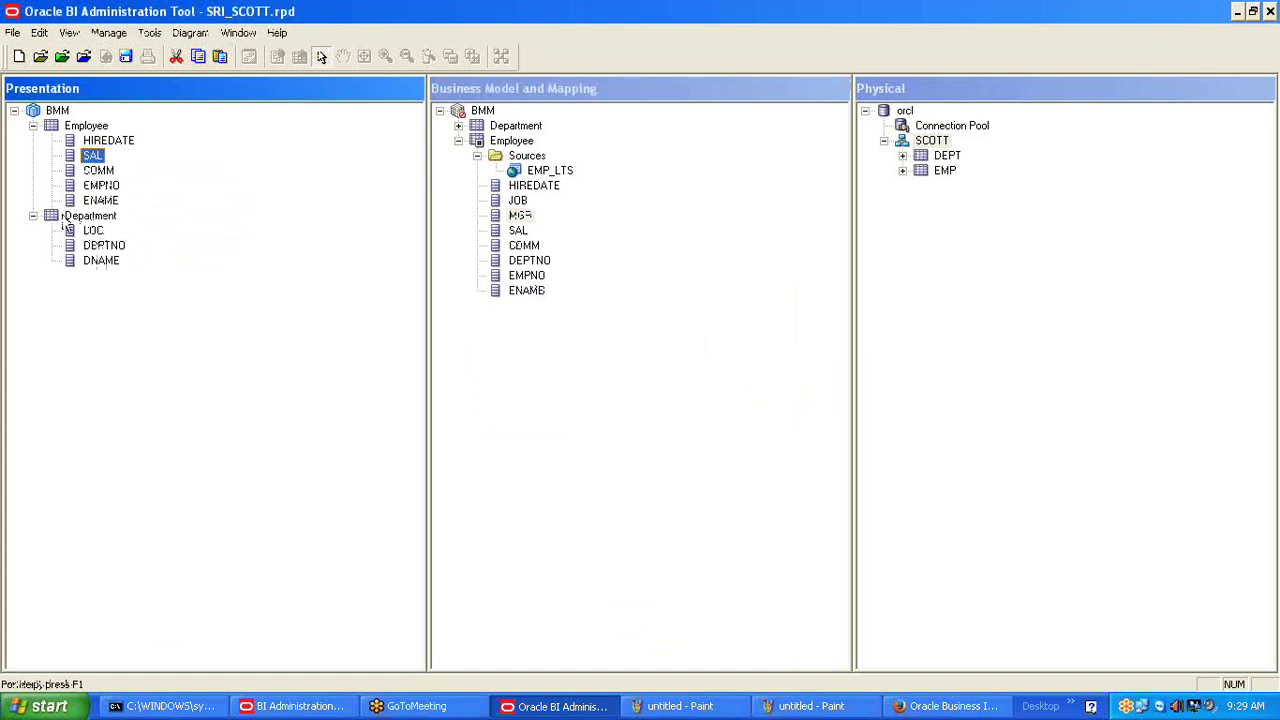
Delete the whole BMM subject area from the Presentation layer.
{"action": "left_click", "coordinate": [58, 112]}
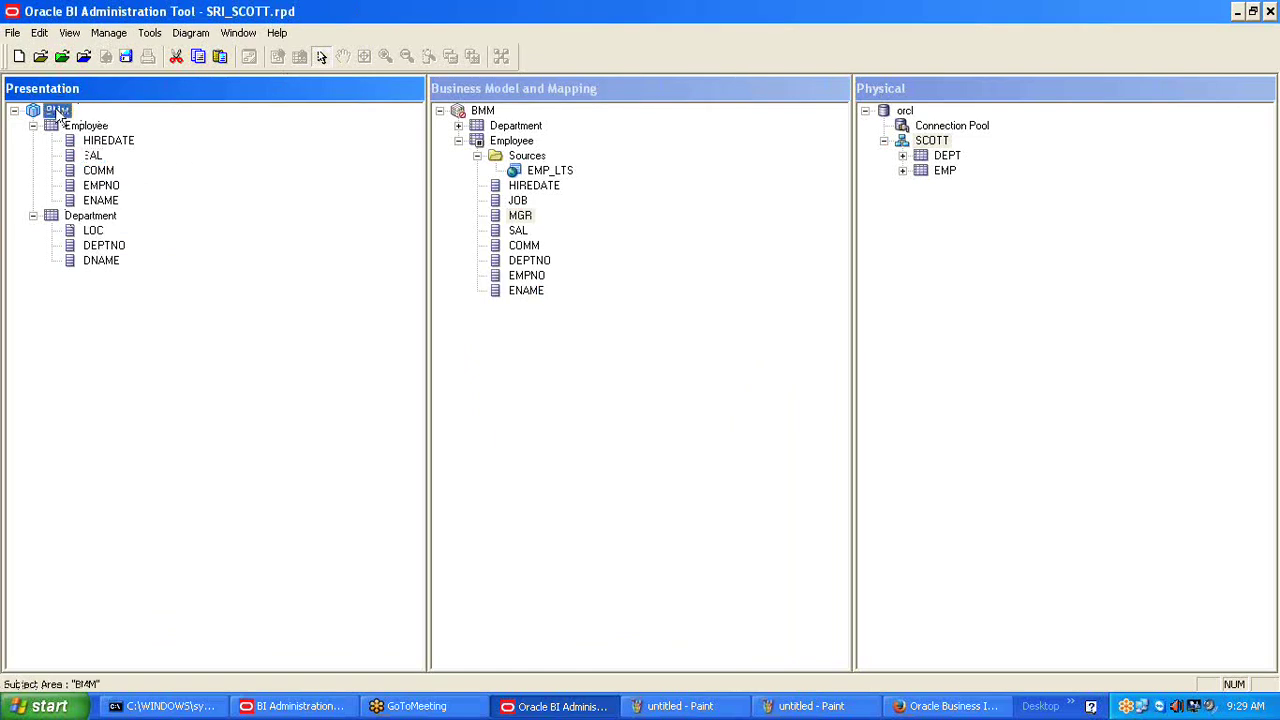
{"action": "key", "text": "Delete"}
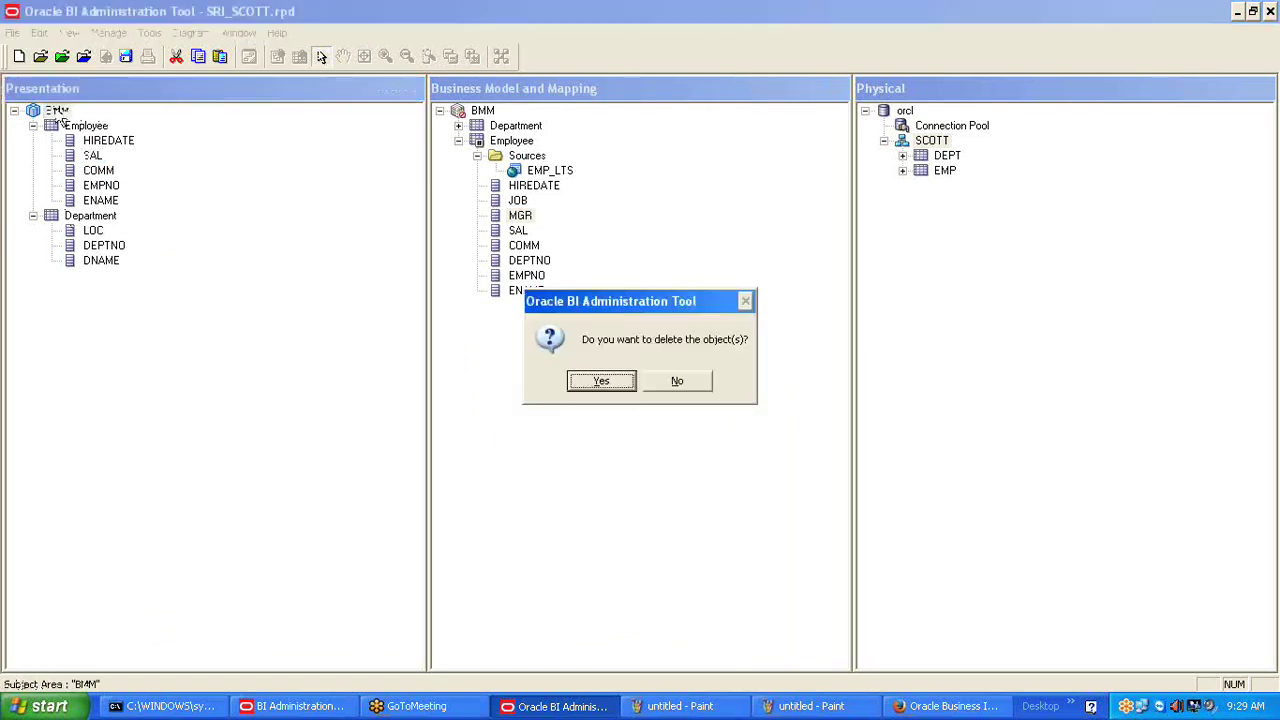
{"action": "key", "text": "Return"}
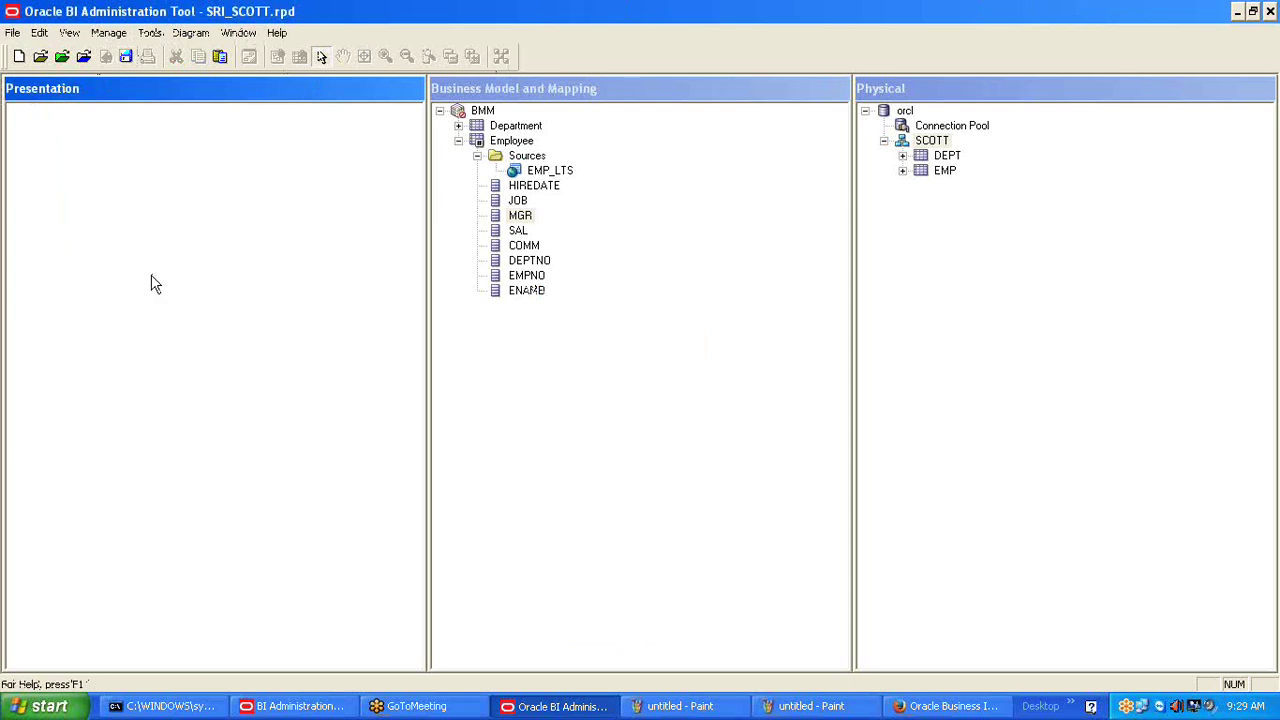
Create a subject area named Presentation_scott in the Presentation layer, based on the BMM business model.
{"action": "right_click", "coordinate": [57, 164]}
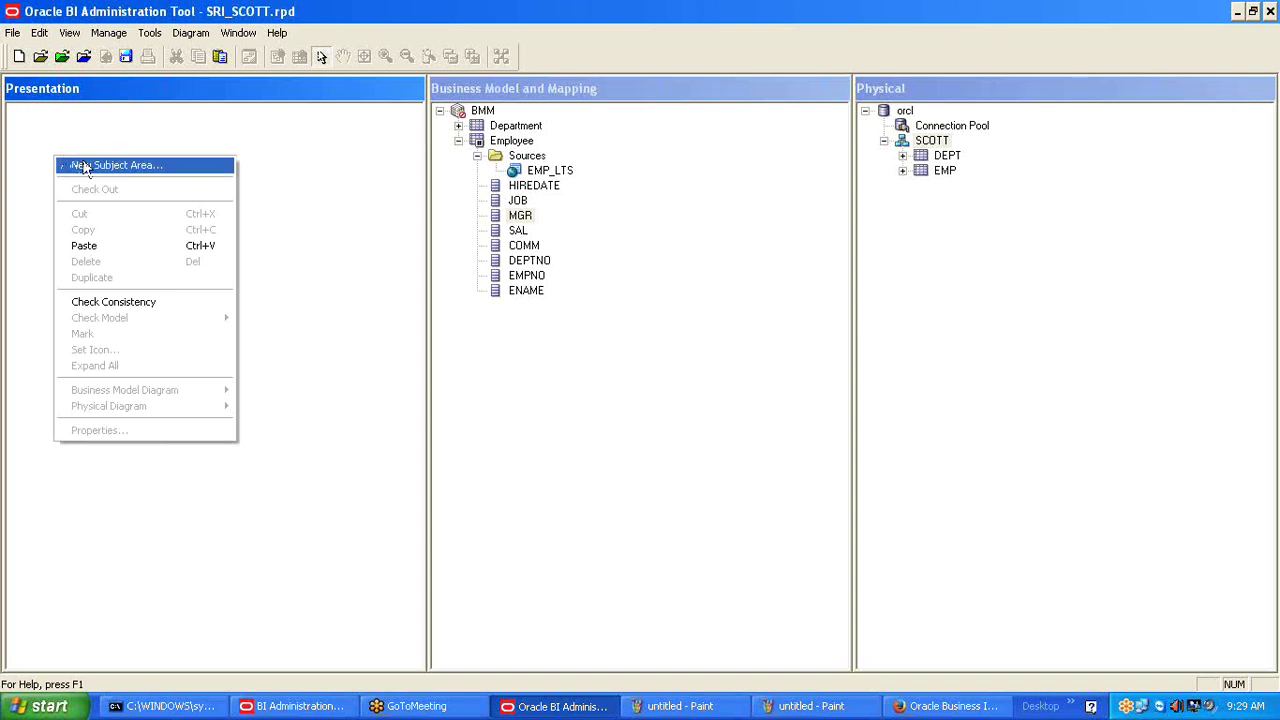
{"action": "left_click", "coordinate": [92, 166]}
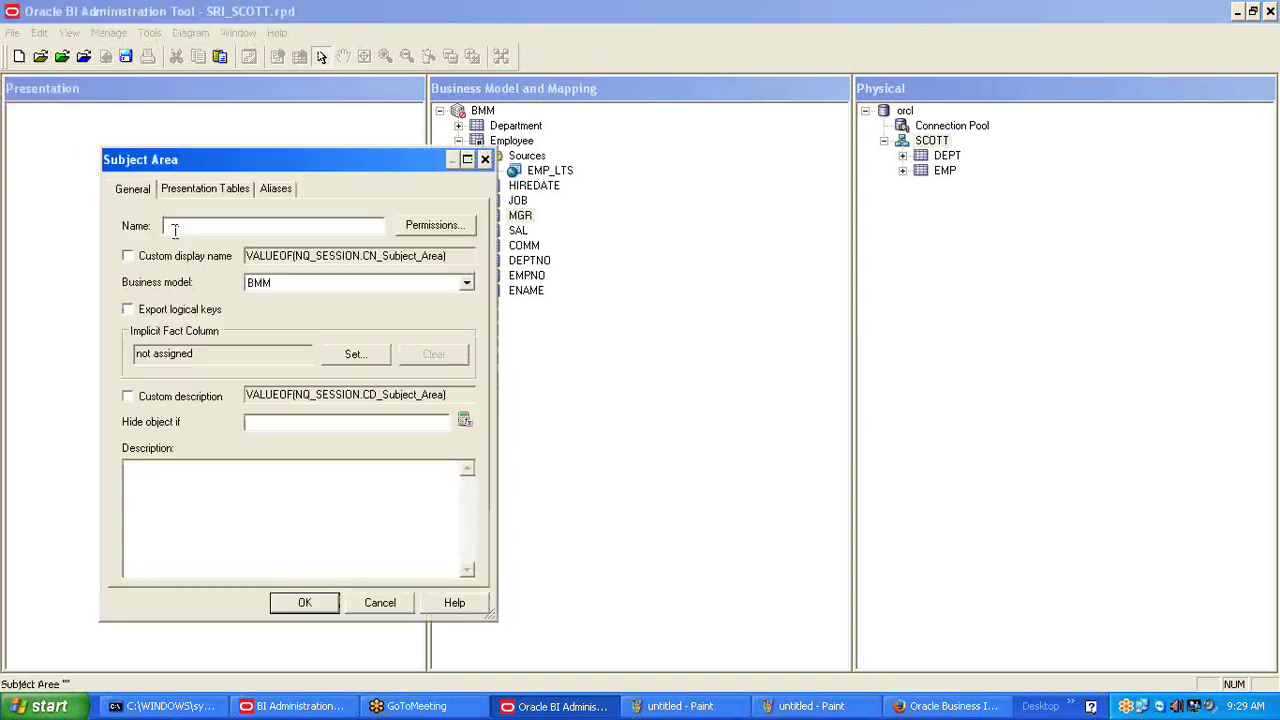
{"action": "type", "text": "Prese"}
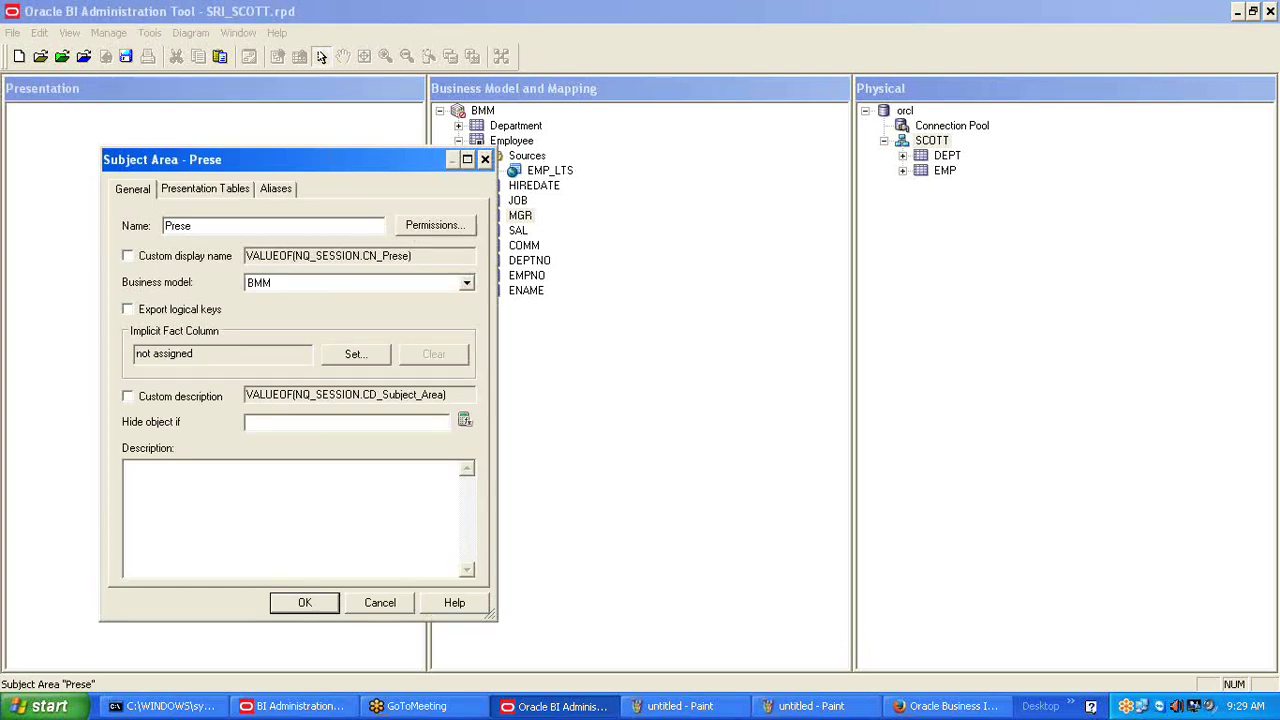
{"action": "type", "text": "ntation"}
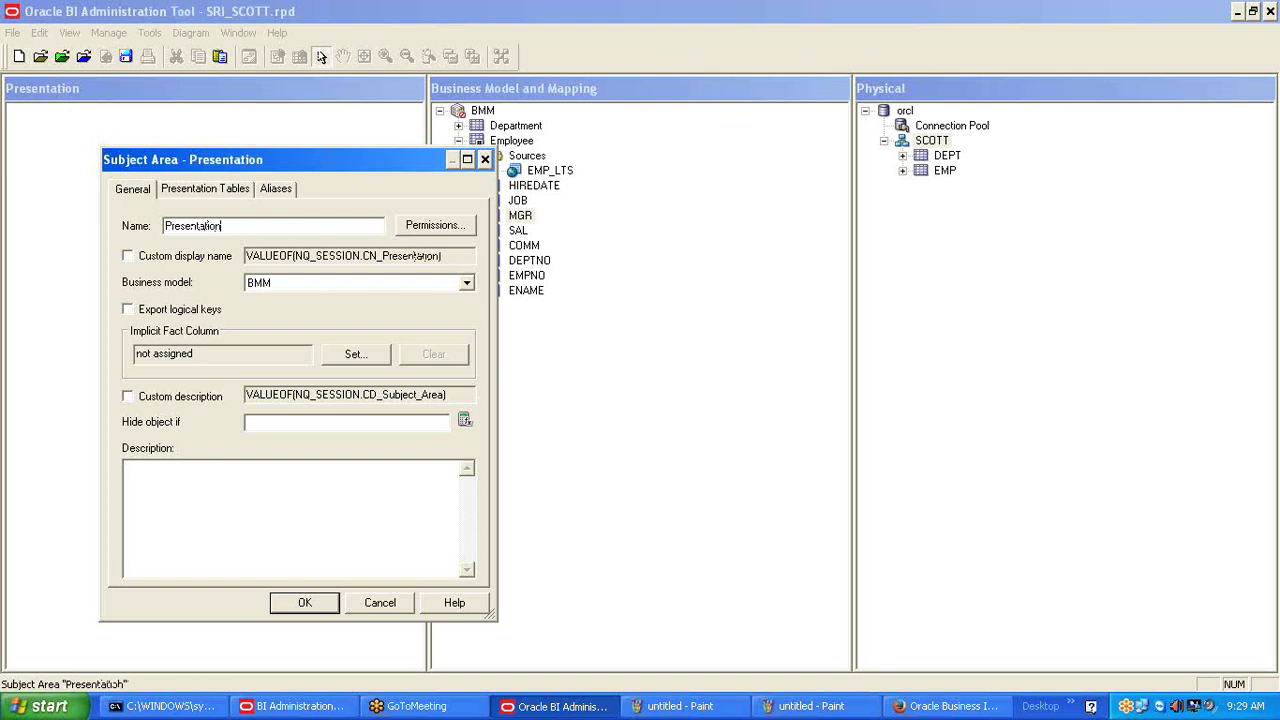
{"action": "type", "text": "_scott"}
{"action": "left_click_drag", "start_coordinate": [250, 226], "coordinate": [166, 228]}
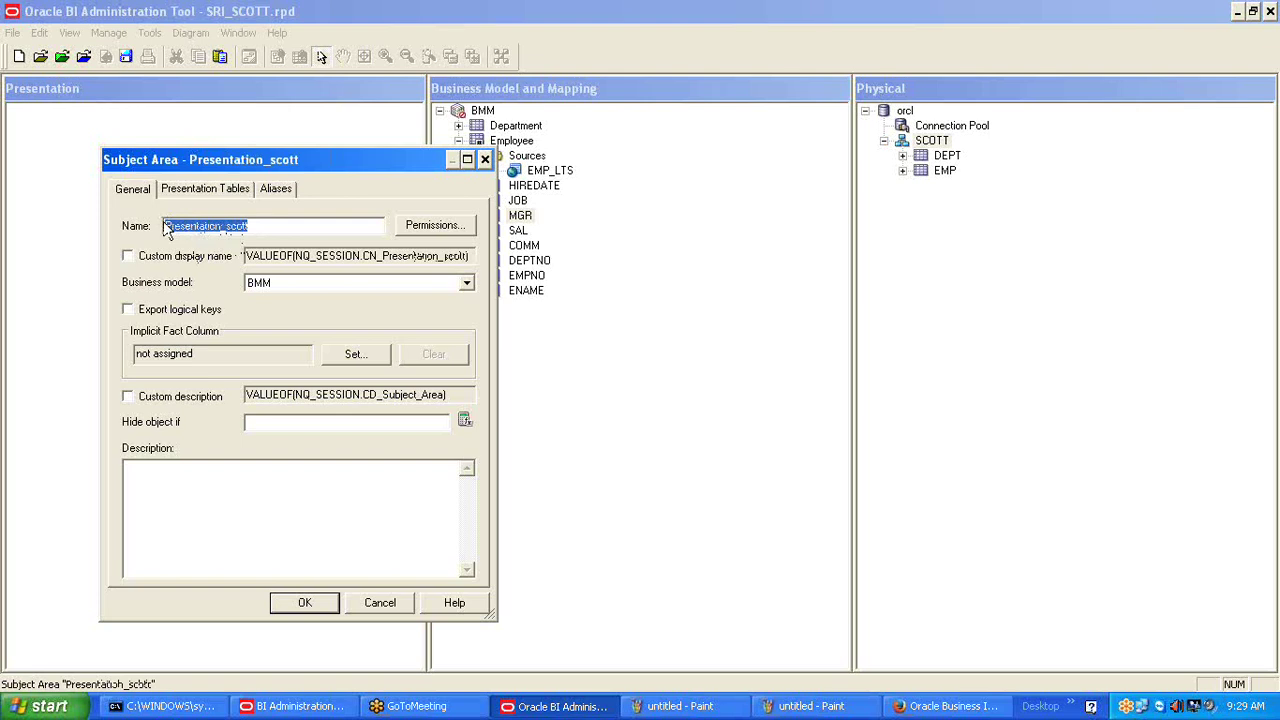
{"action": "left_click_drag", "start_coordinate": [397, 163], "coordinate": [292, 128]}
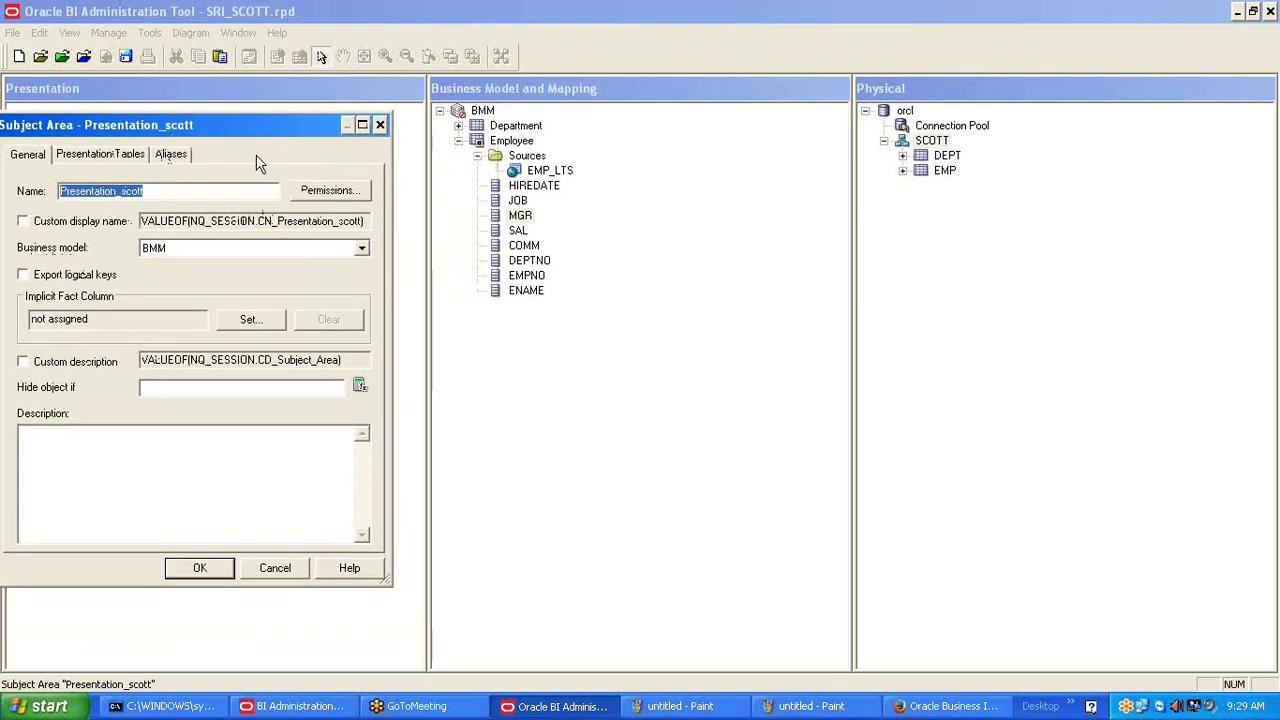
{"action": "left_click_drag", "start_coordinate": [265, 126], "coordinate": [310, 205]}
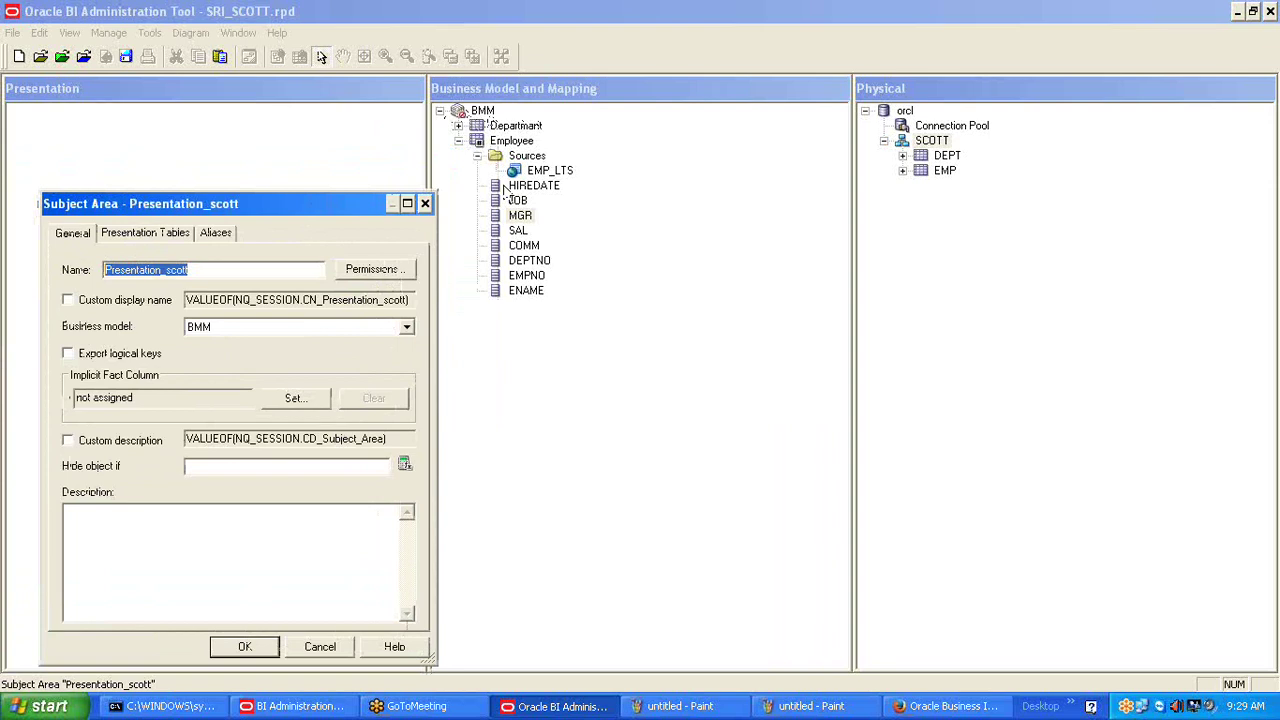
{"action": "left_click", "coordinate": [199, 333]}
{"action": "left_click", "coordinate": [199, 333]}
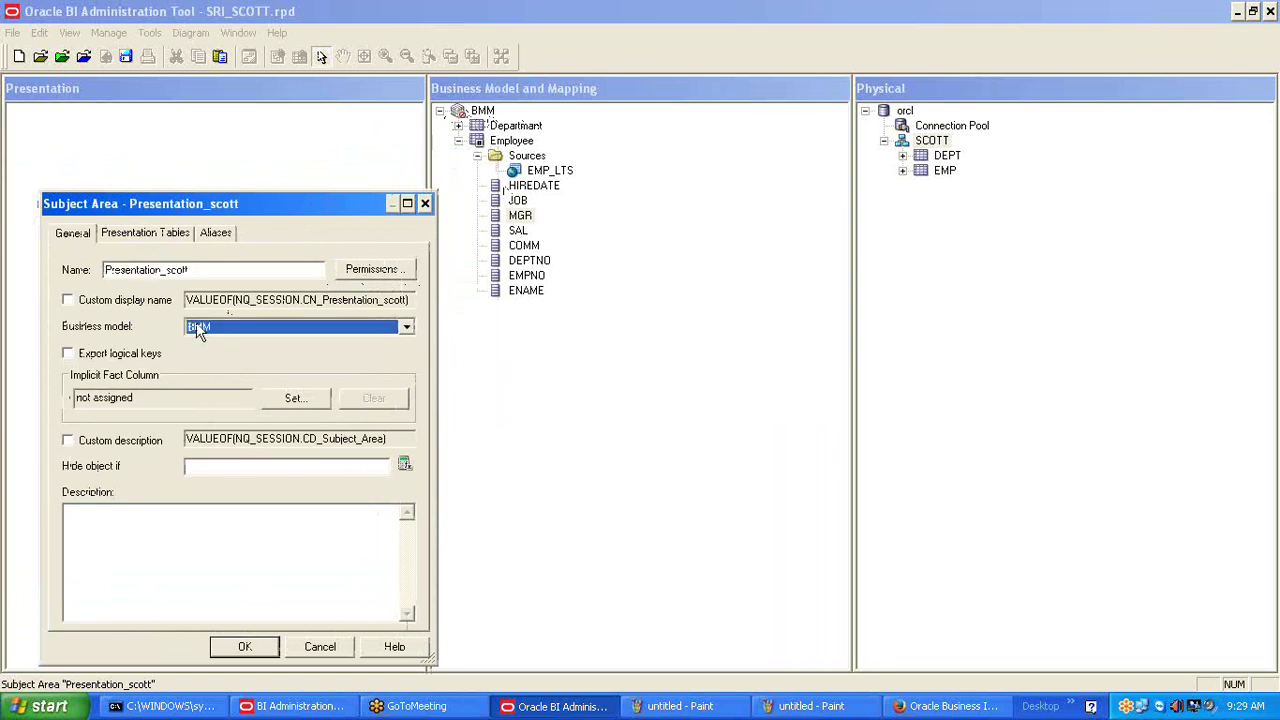
{"action": "left_click", "coordinate": [258, 650]}
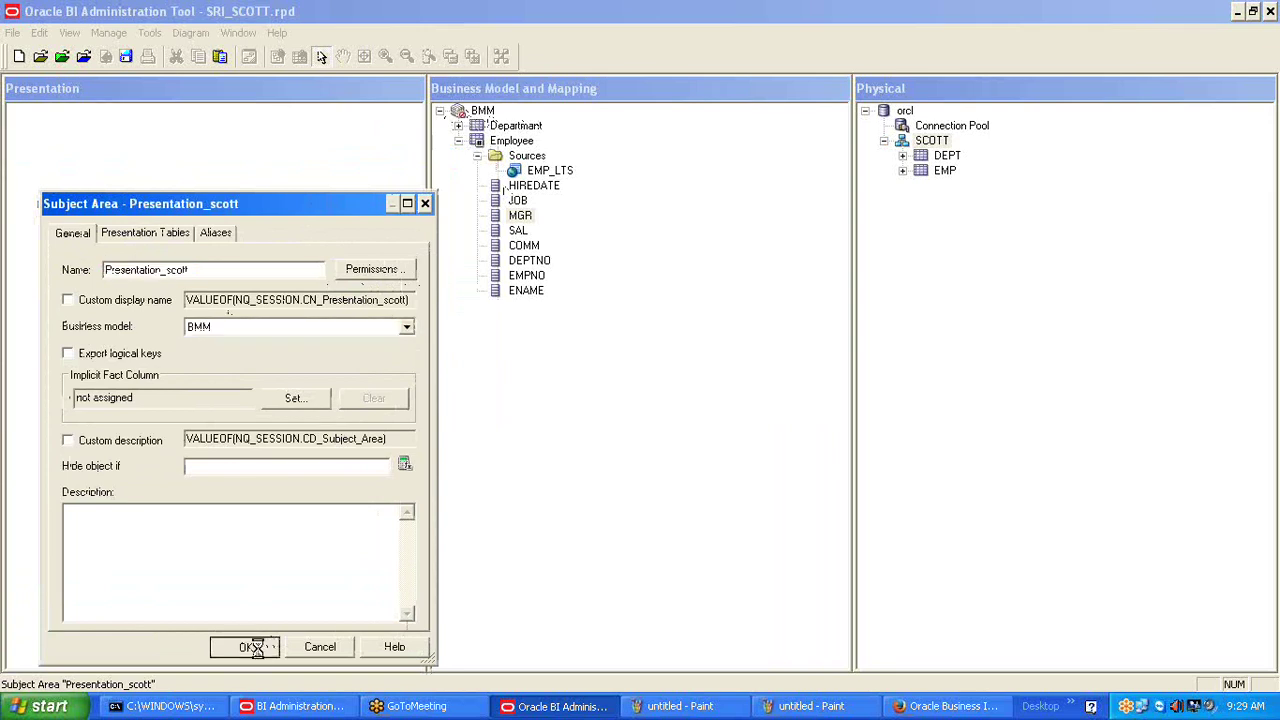
{"action": "left_click", "coordinate": [94, 112]}
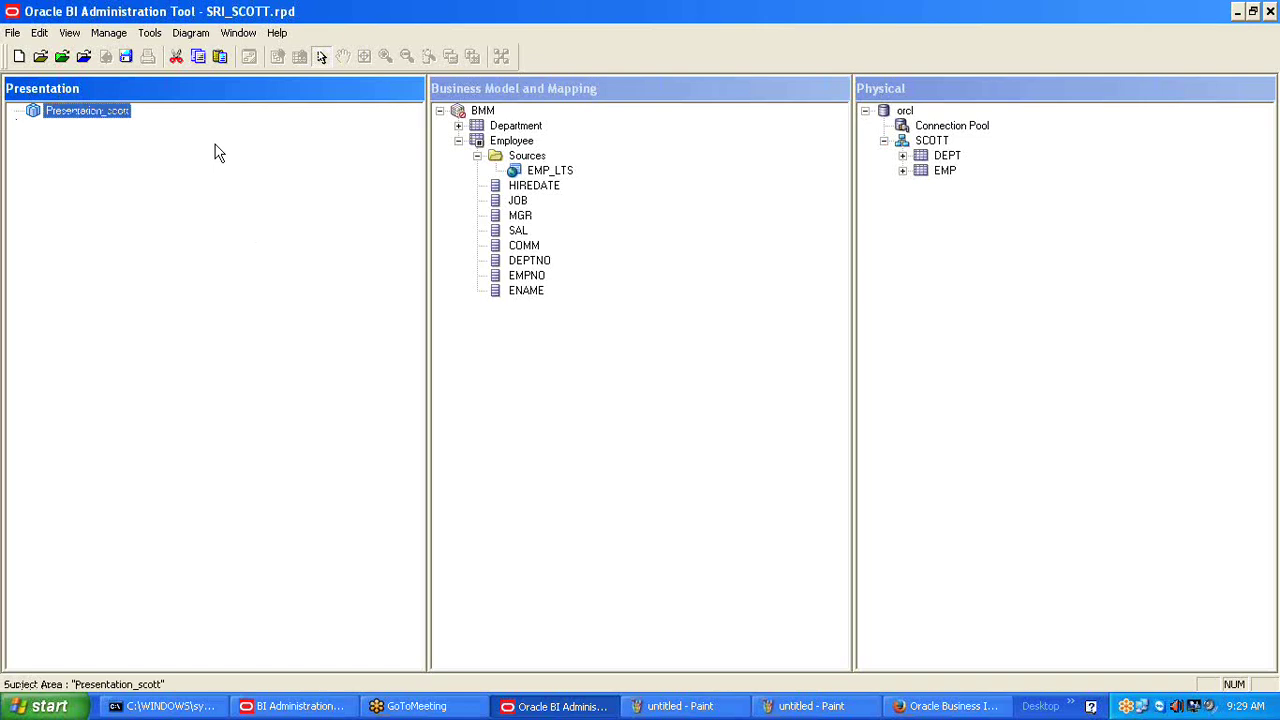
{"action": "left_click", "coordinate": [88, 135]}
{"action": "left_click", "coordinate": [70, 122]}
{"action": "left_click", "coordinate": [68, 134]}
{"action": "left_click", "coordinate": [80, 116]}
{"action": "left_click", "coordinate": [70, 134]}
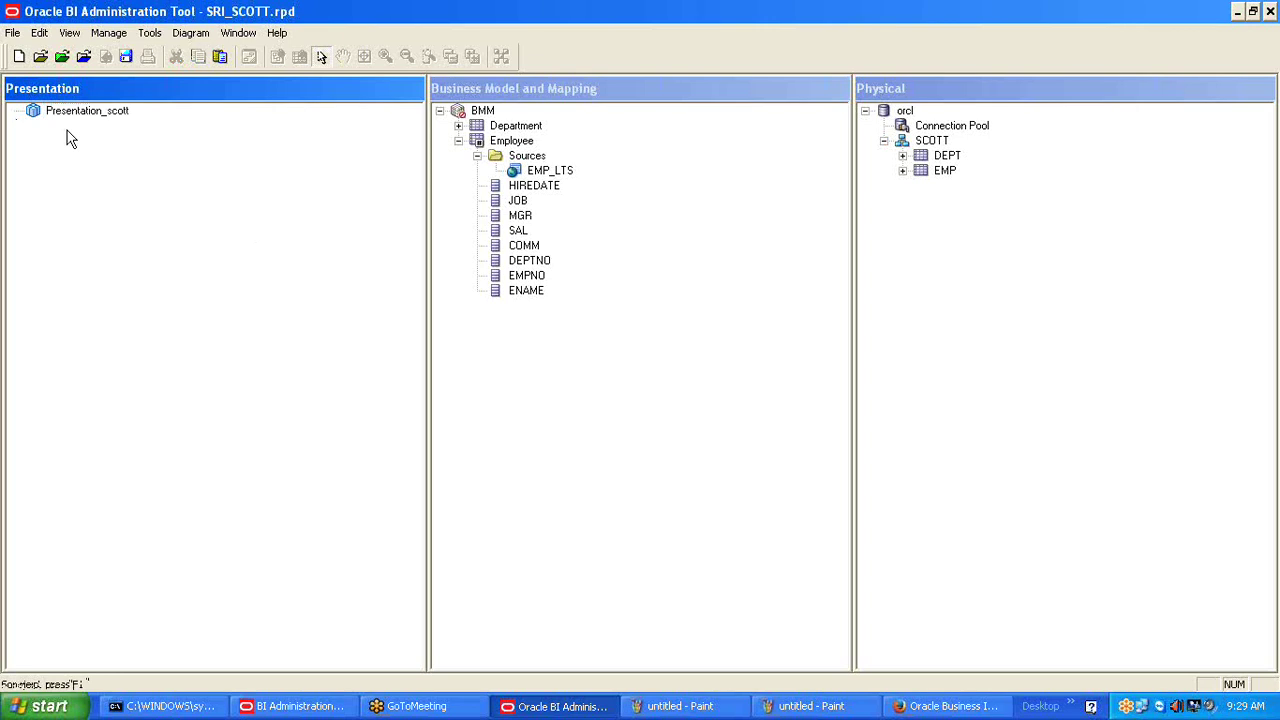
Add the Department logical table from the BMM business model to the Presentation_scott subject area and expand it.
{"action": "left_click", "coordinate": [510, 127]}
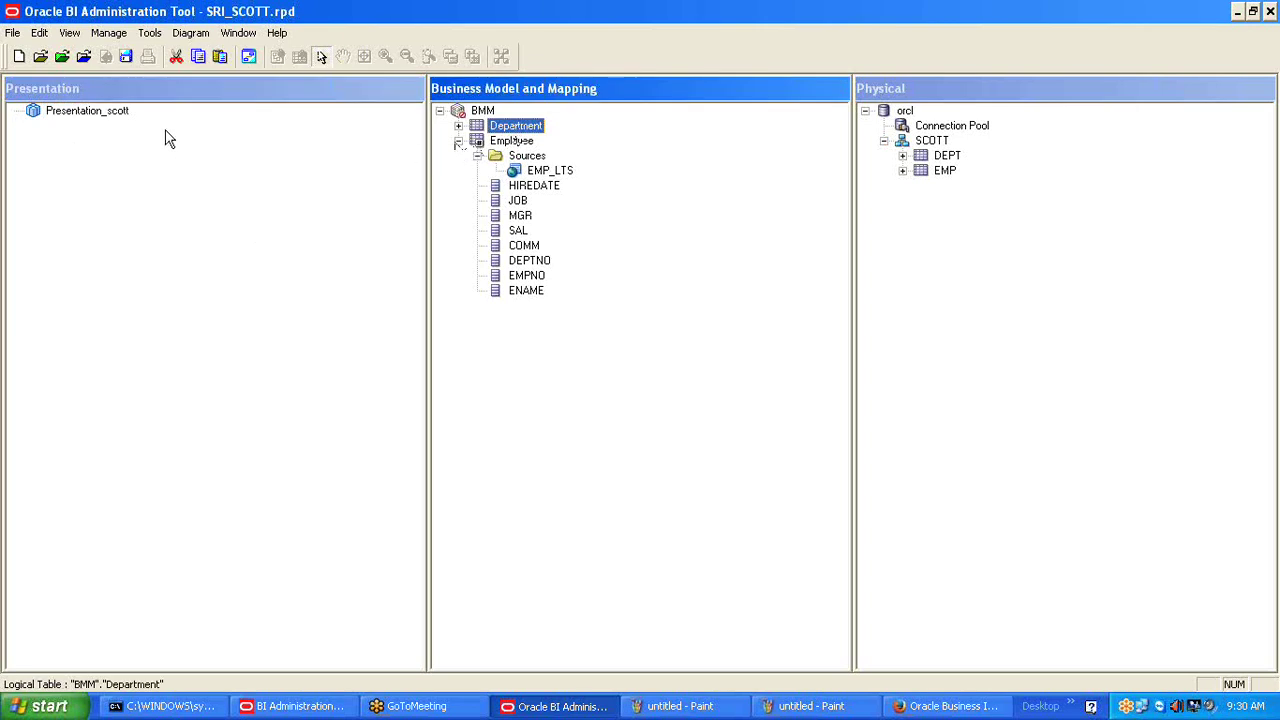
{"action": "left_click_drag", "start_coordinate": [503, 135], "coordinate": [97, 127]}
{"action": "left_click", "coordinate": [70, 128]}
{"action": "left_click", "coordinate": [33, 126]}
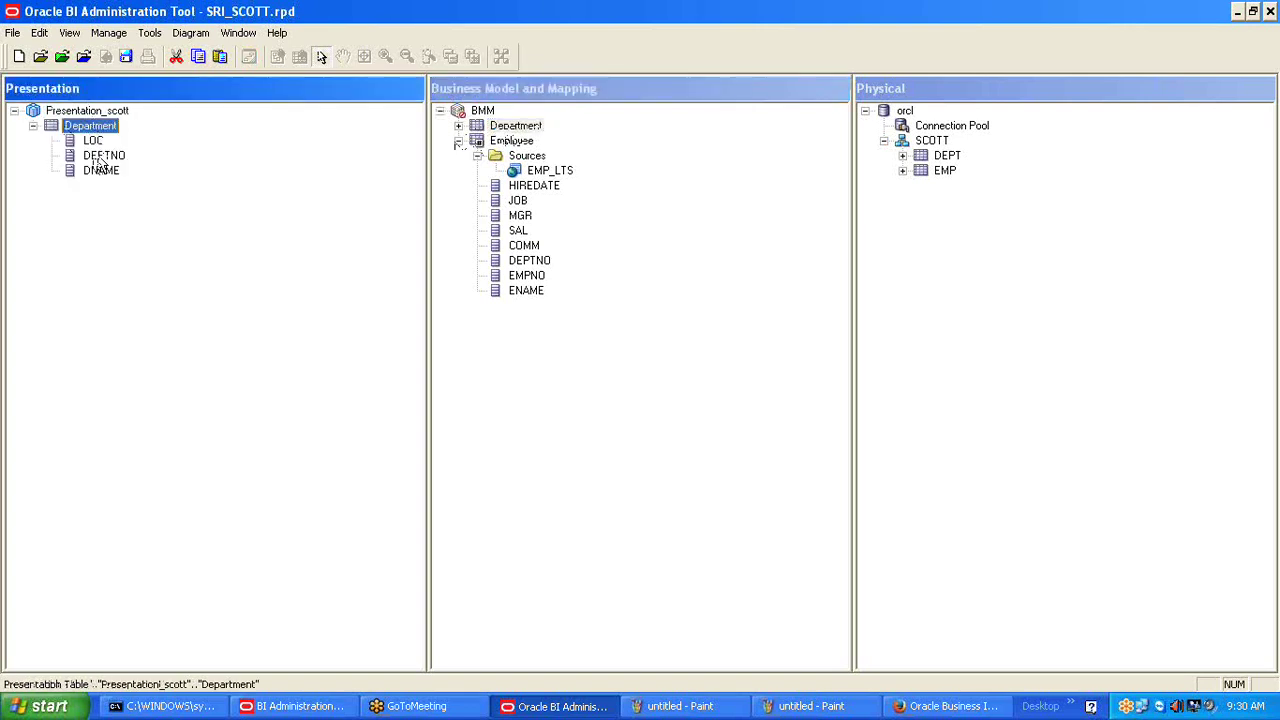
Examine the LOC, DEPTNO and DNAME columns of the Department presentation table in Presentation_scott.
{"action": "left_click", "coordinate": [92, 140]}
{"action": "left_click", "coordinate": [102, 156]}
{"action": "left_click", "coordinate": [100, 171]}
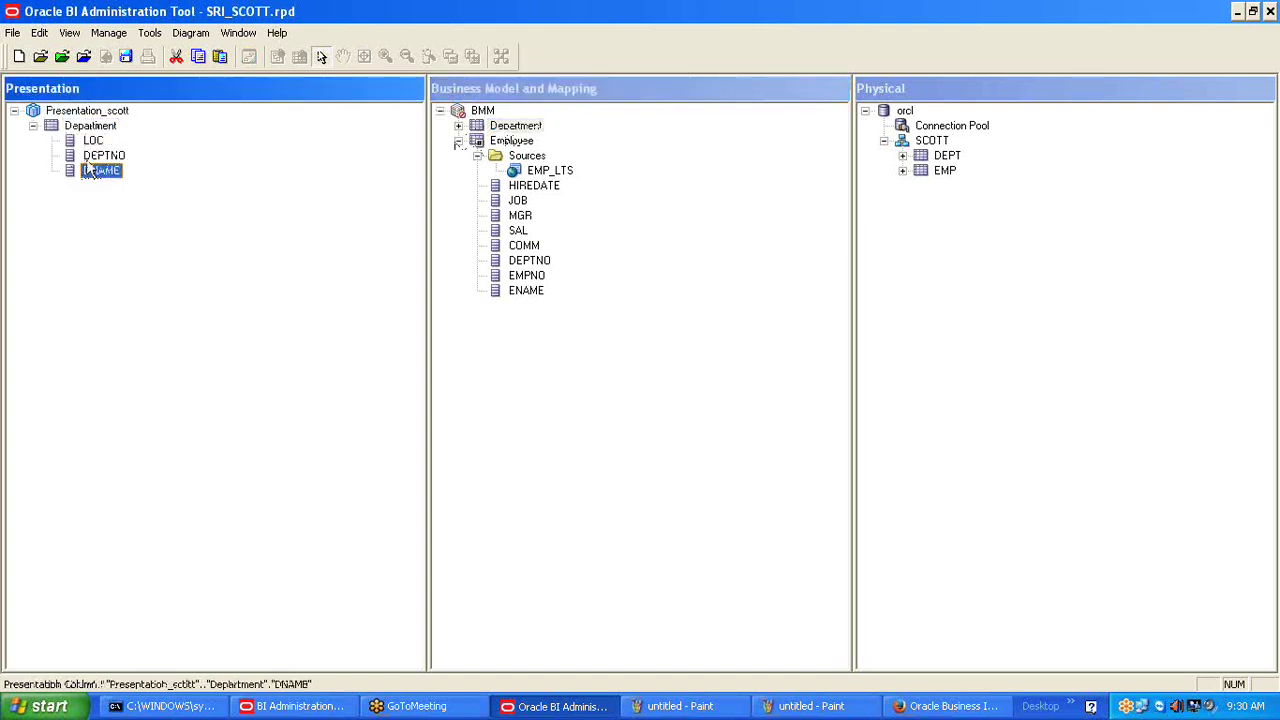
{"action": "left_click", "coordinate": [92, 140]}
{"action": "left_click", "coordinate": [92, 126]}
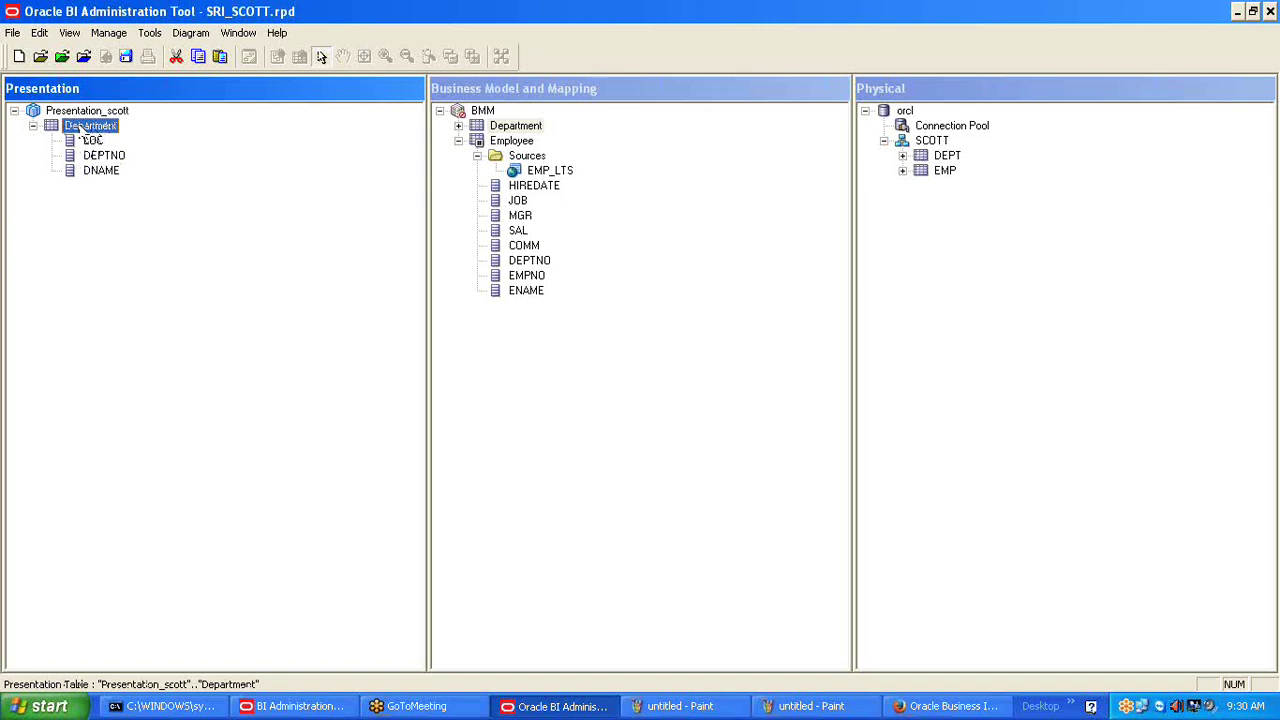
{"action": "left_click", "coordinate": [34, 127]}
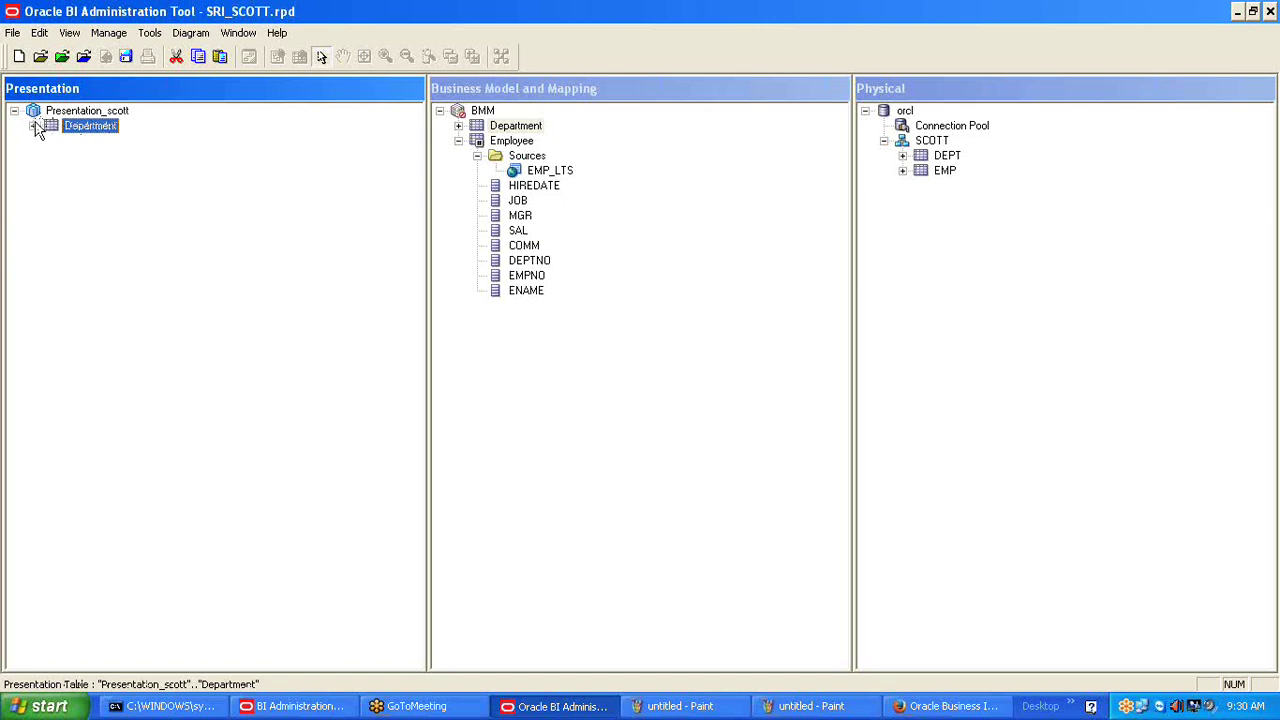
{"action": "left_click", "coordinate": [90, 111]}
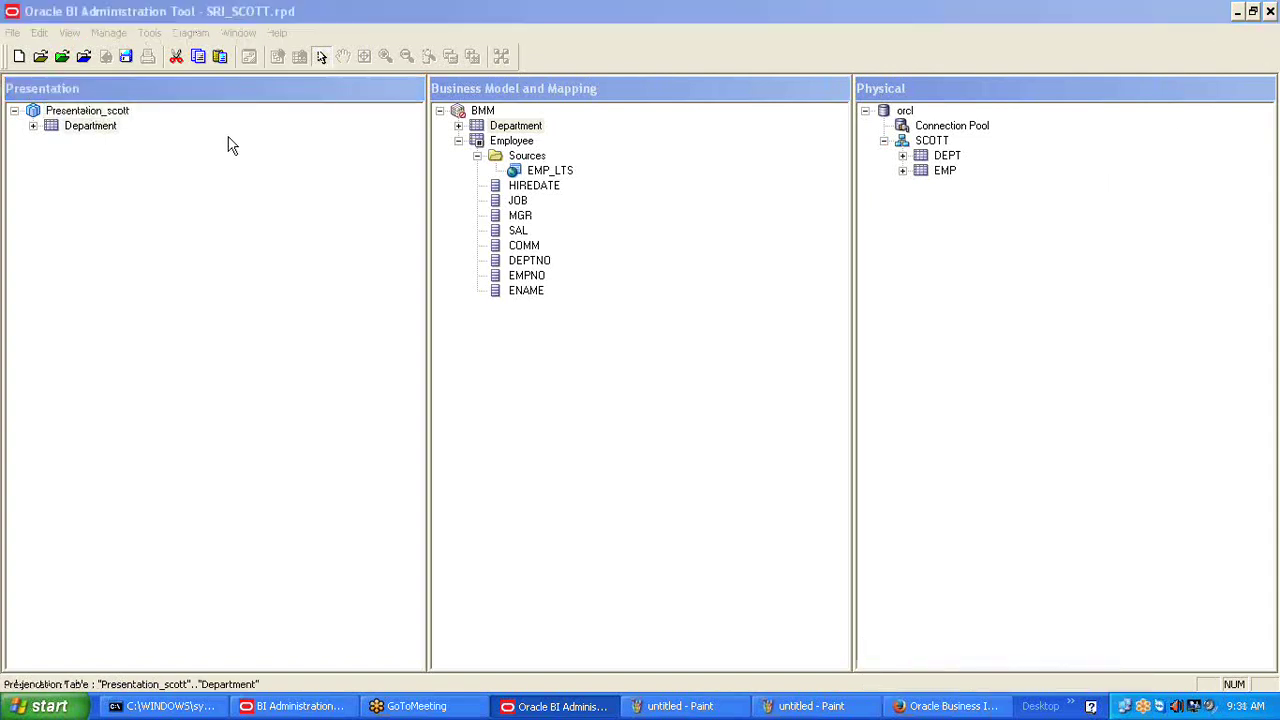
{"action": "left_click", "coordinate": [90, 128]}
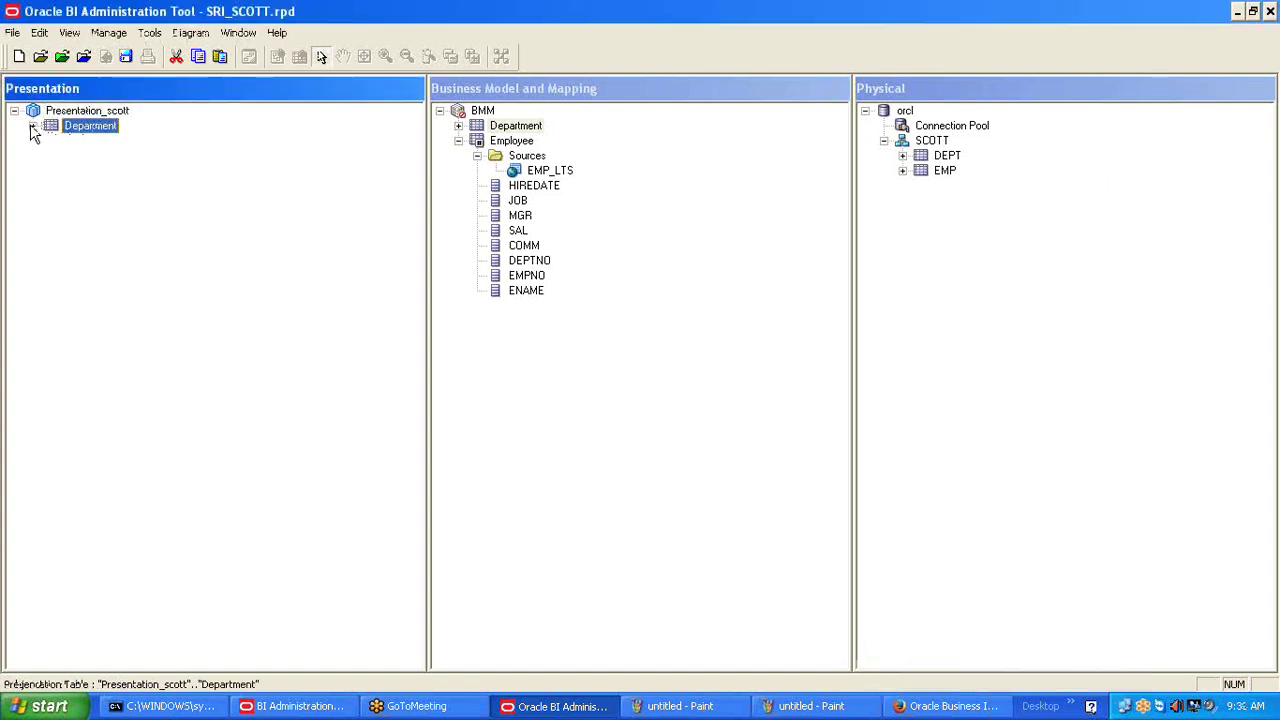
{"action": "left_click", "coordinate": [32, 126]}
{"action": "left_click", "coordinate": [92, 141]}
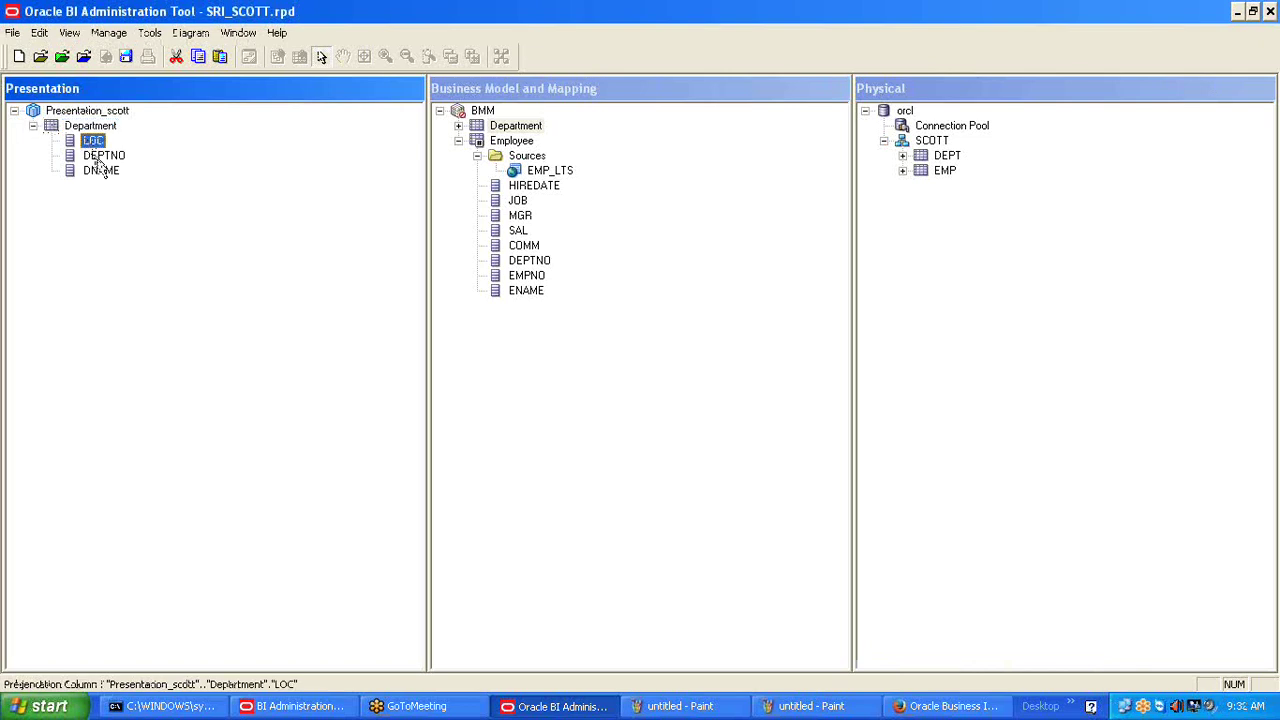
{"action": "left_click", "coordinate": [98, 157]}
{"action": "left_click", "coordinate": [103, 169]}
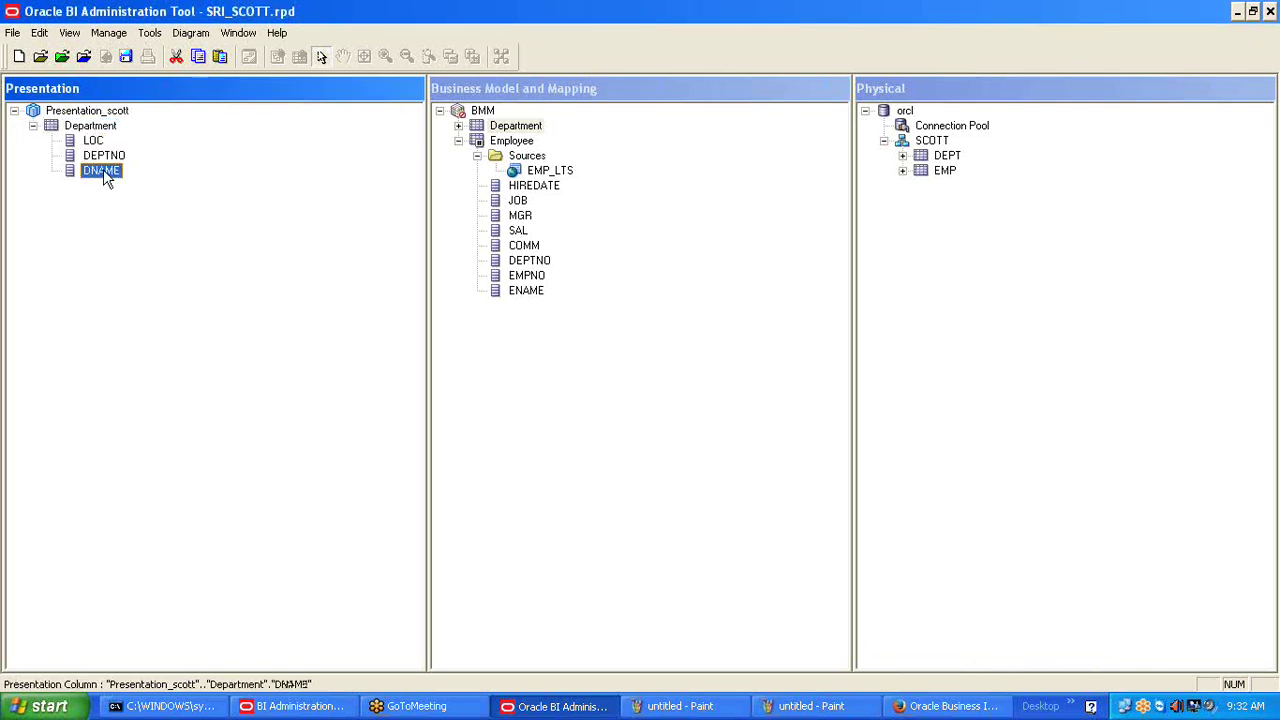
{"action": "left_click", "coordinate": [32, 126]}
Create a new presentation table named Employees in the Presentation_scott subject area.
{"action": "left_click", "coordinate": [100, 111]}
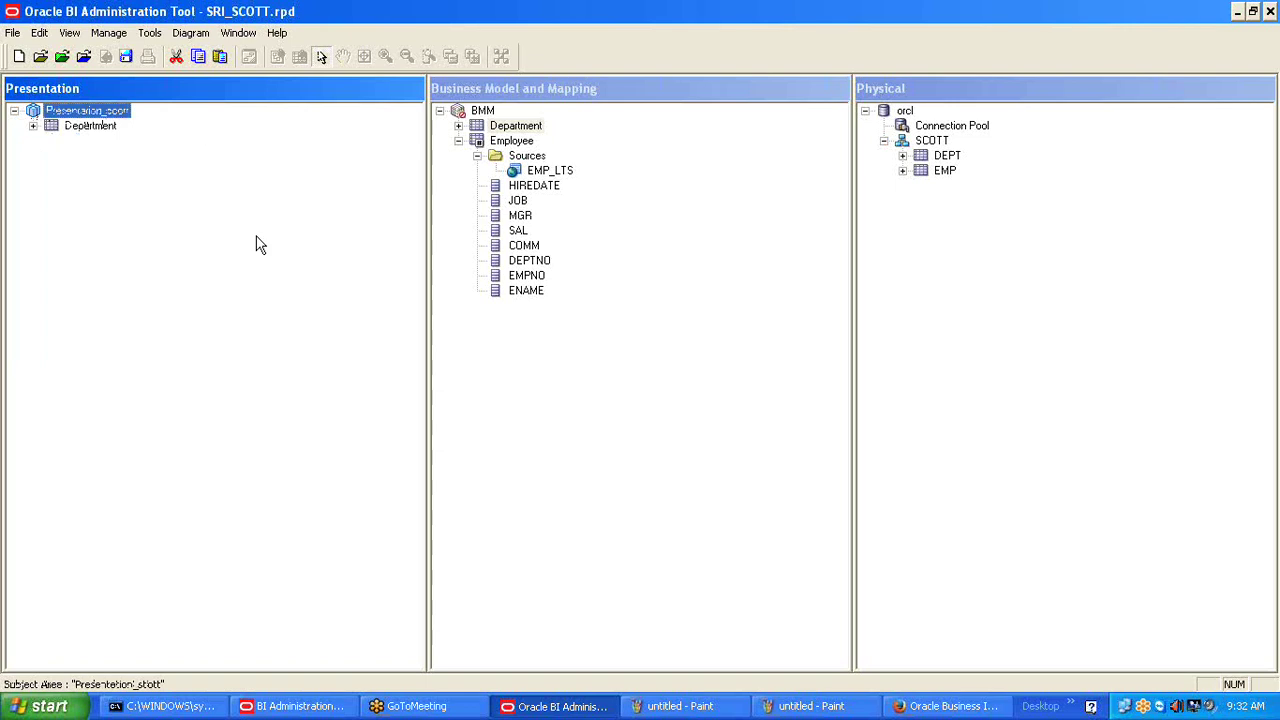
{"action": "right_click", "coordinate": [96, 112]}
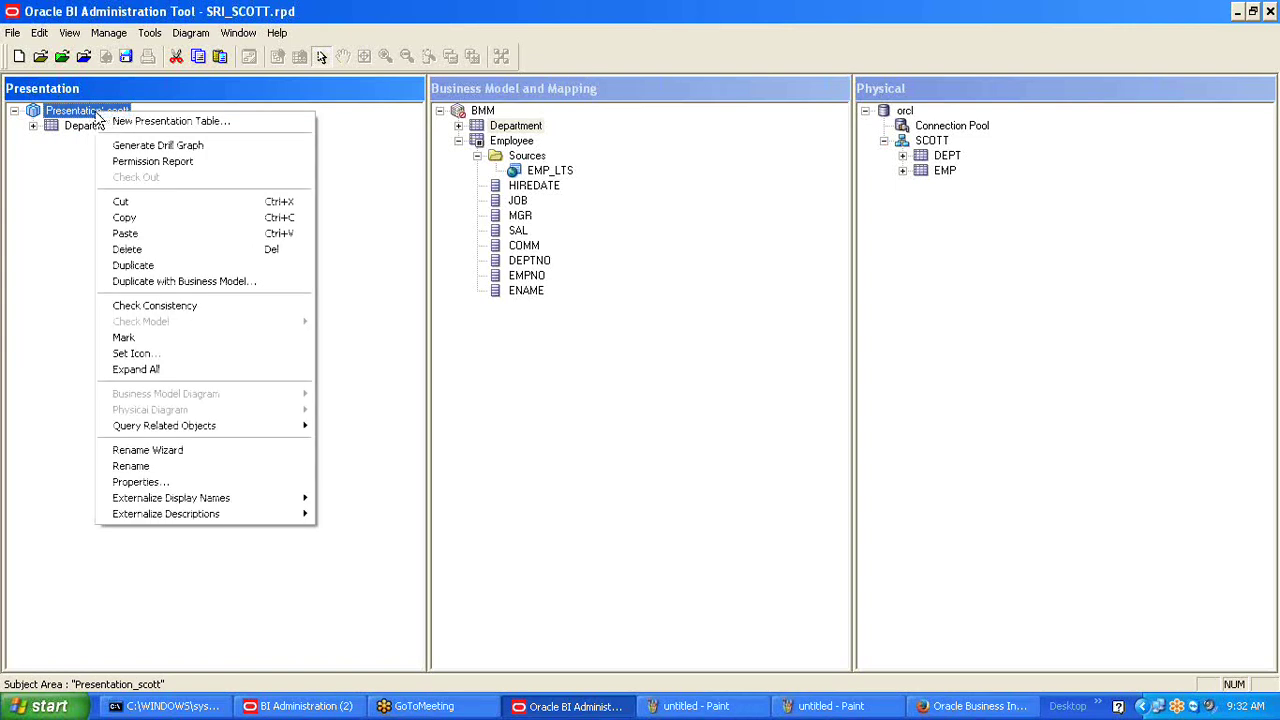
{"action": "left_click", "coordinate": [196, 124]}
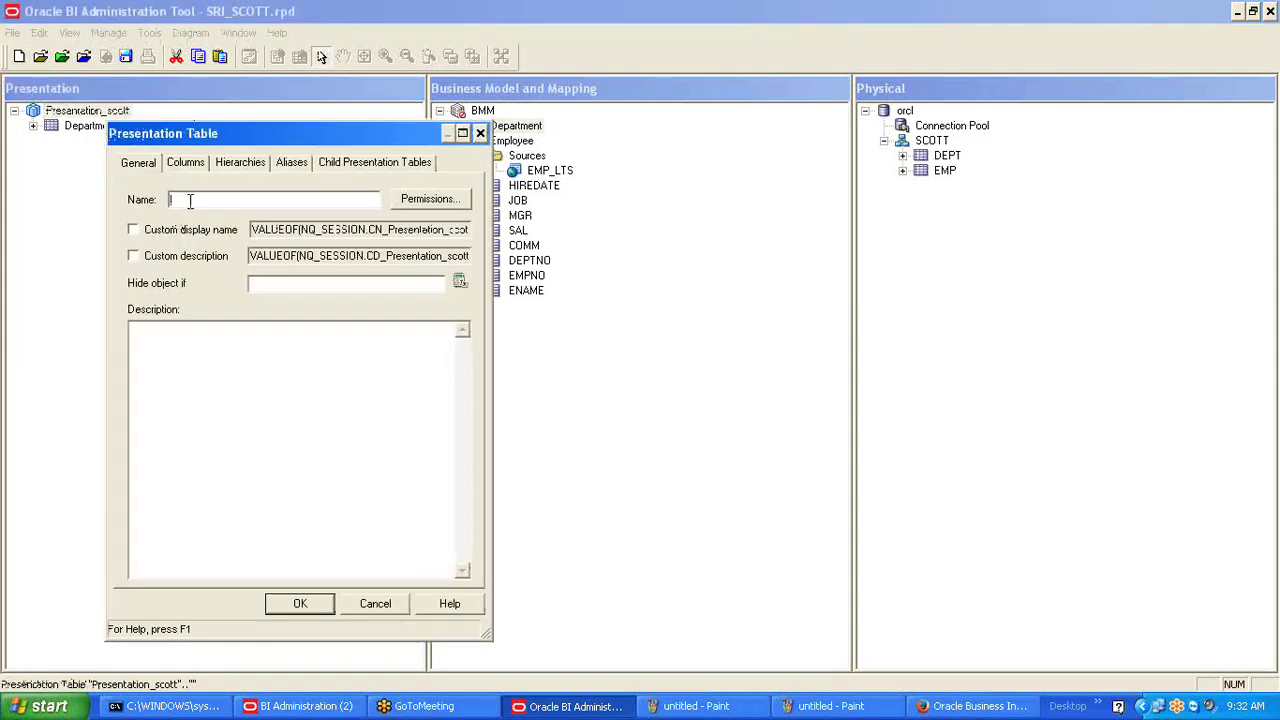
{"action": "type", "text": "Employees"}
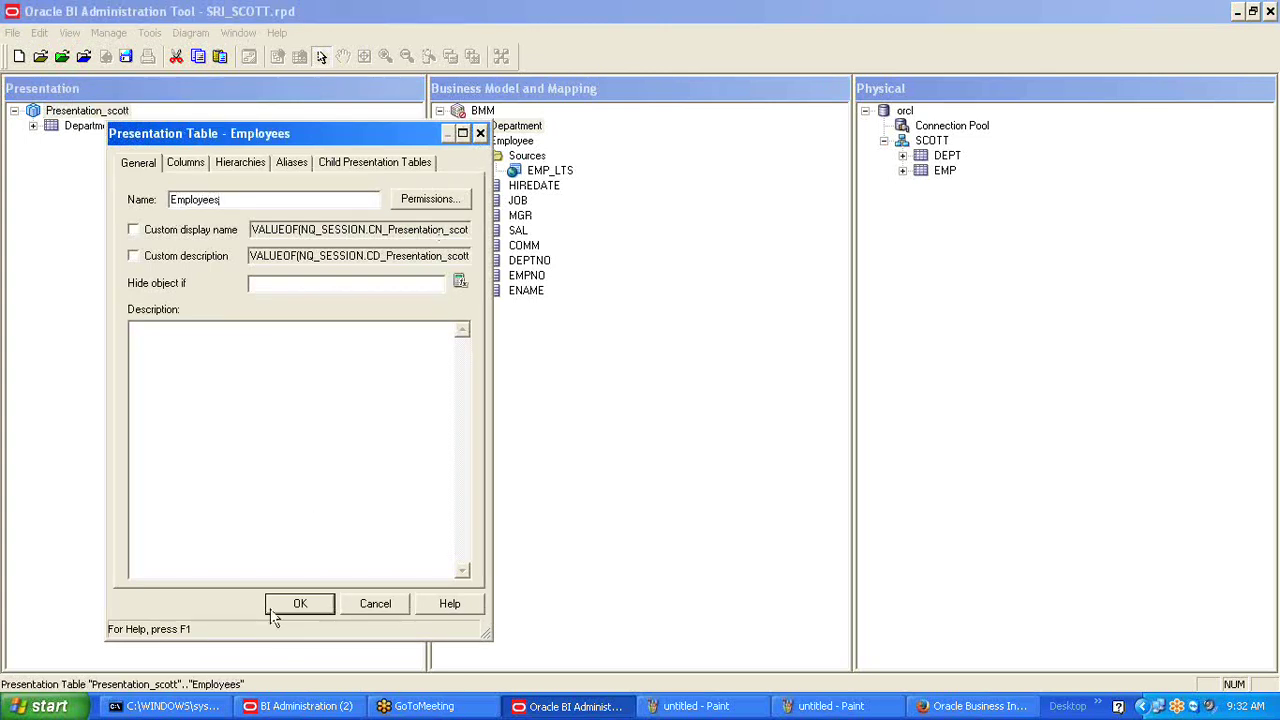
{"action": "left_click", "coordinate": [312, 607]}
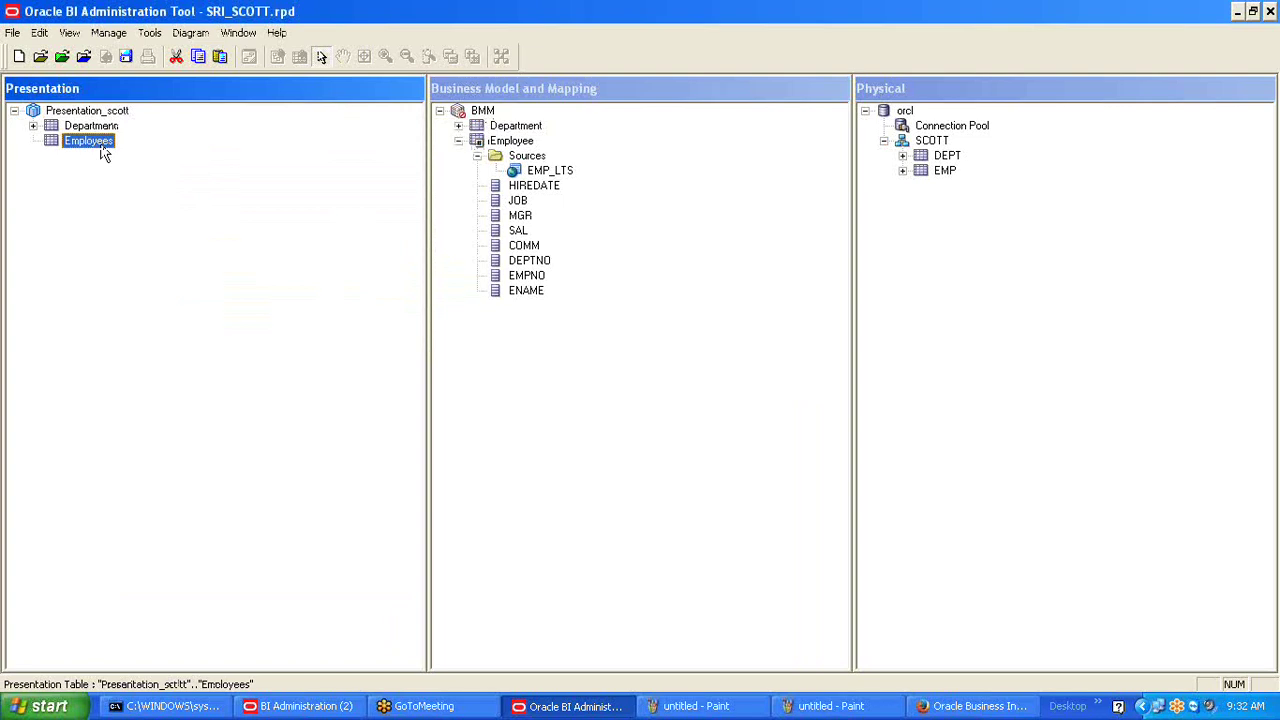
Add the MGR, SAL, COMM, DEPTNO, EMPNO and ENAME columns of the Employee logical table to the Employees presentation table.
{"action": "left_click", "coordinate": [524, 141]}
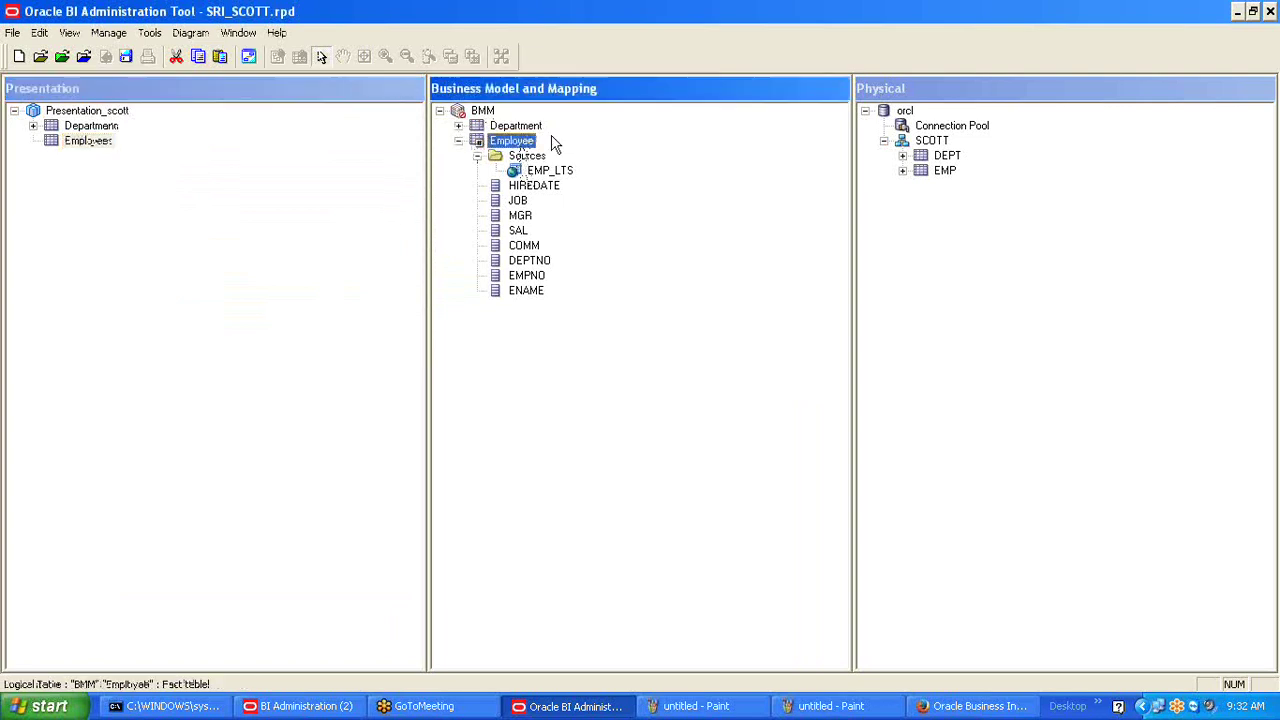
{"action": "left_click", "coordinate": [100, 146]}
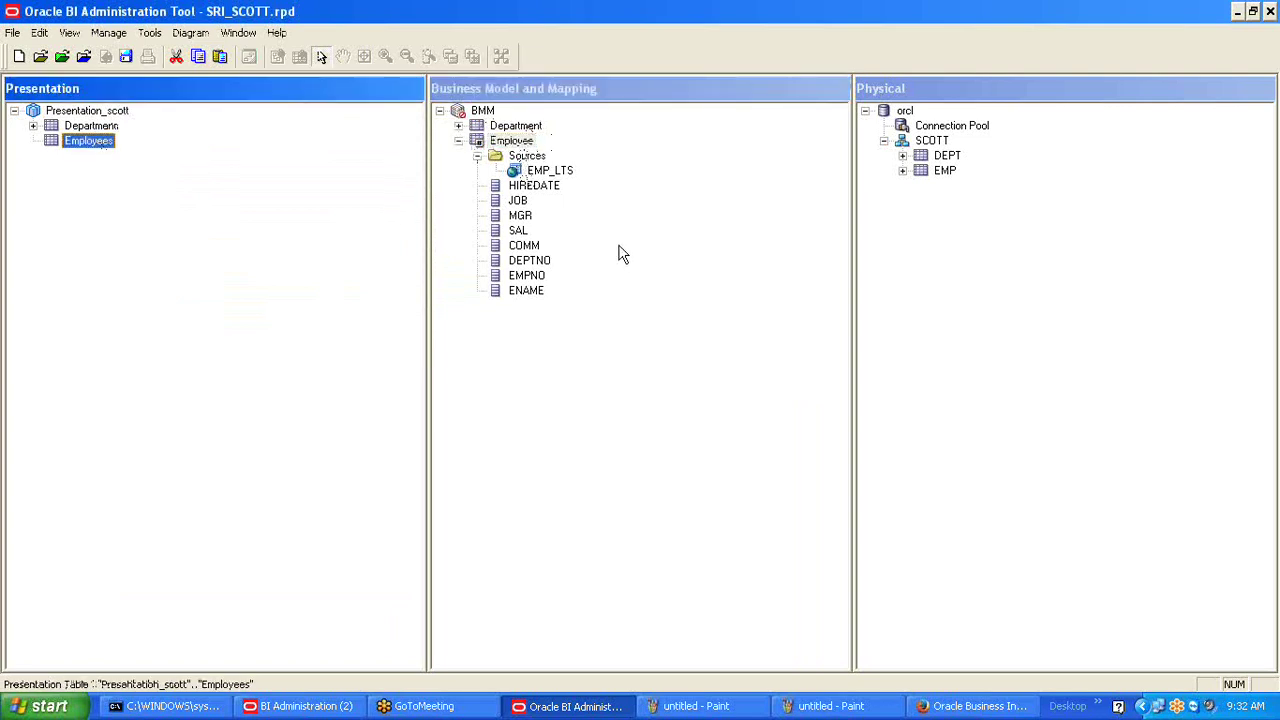
{"action": "left_click", "coordinate": [532, 226]}
{"action": "left_click", "coordinate": [522, 215], "text": "ctrl"}
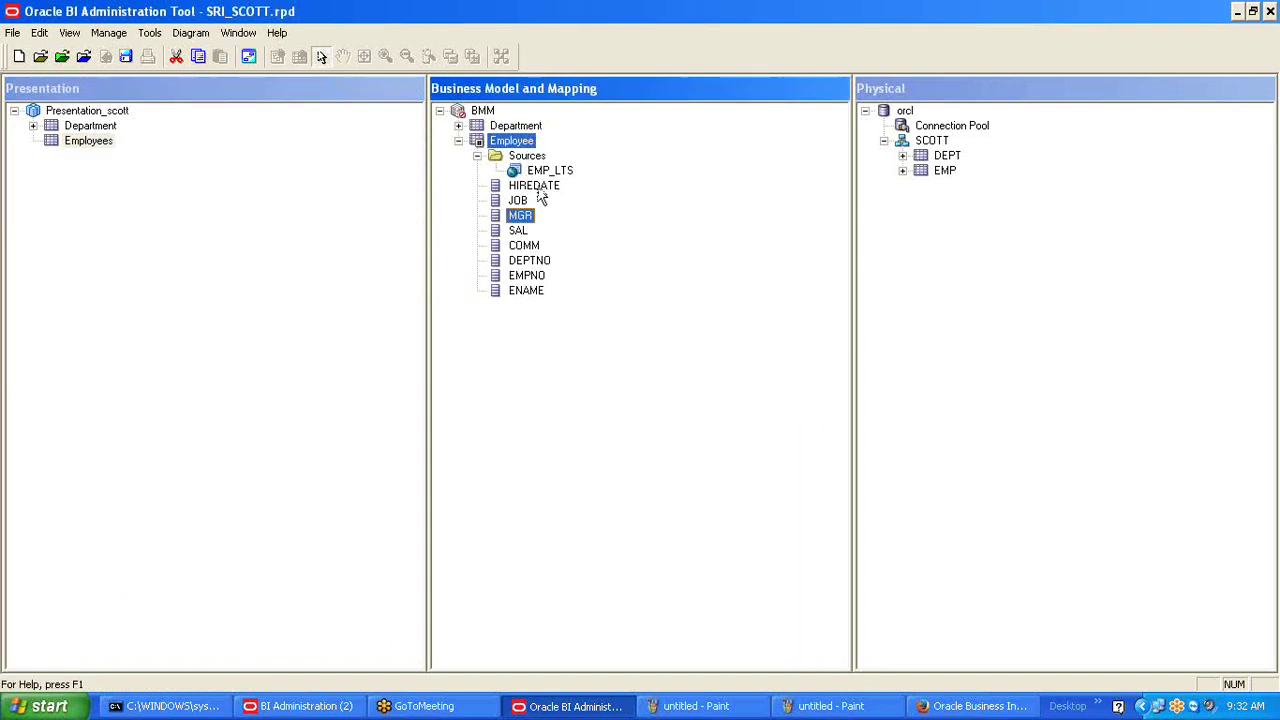
{"action": "left_click", "coordinate": [530, 277], "text": "ctrl"}
{"action": "left_click", "coordinate": [530, 291], "text": "ctrl"}
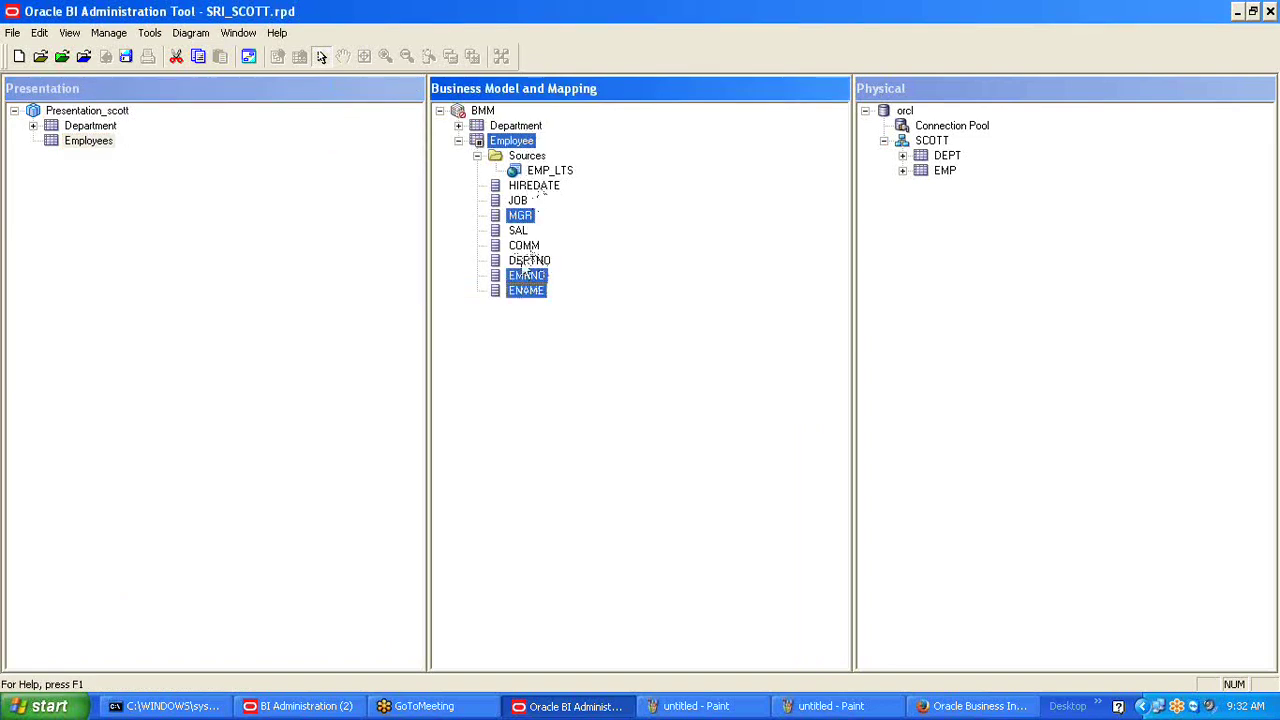
{"action": "left_click", "coordinate": [528, 261], "text": "ctrl"}
{"action": "left_click", "coordinate": [520, 231], "text": "ctrl"}
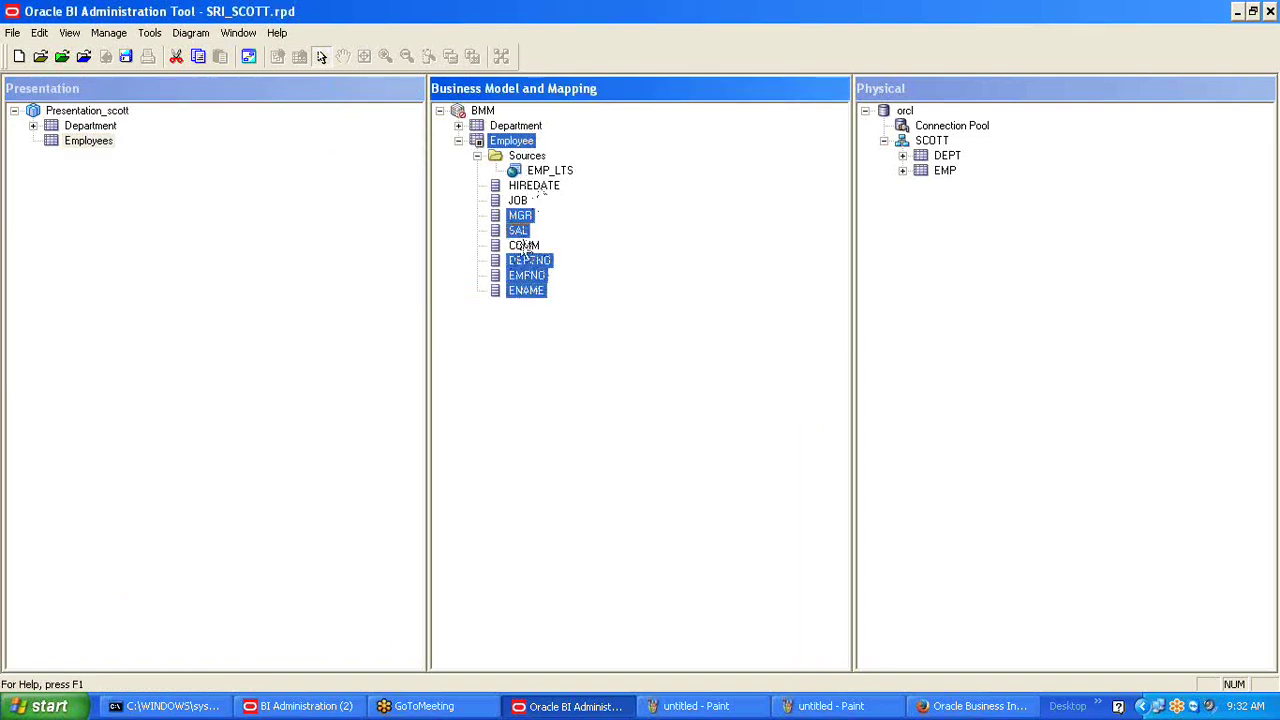
{"action": "left_click", "coordinate": [524, 246], "text": "ctrl"}
{"action": "left_click_drag", "start_coordinate": [531, 262], "coordinate": [38, 146]}
{"action": "left_click", "coordinate": [33, 141]}
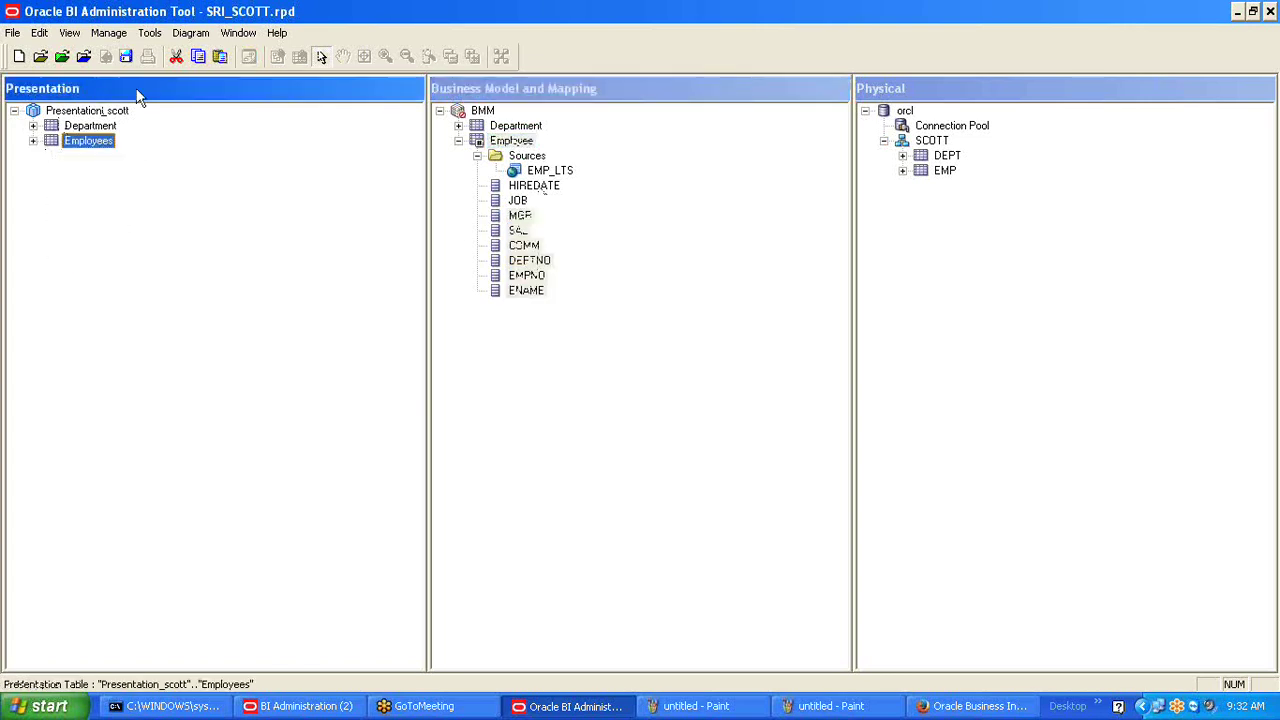
Add the whole BMM business model to the Presentation layer as a subject area and expand its Employee and Department tables.
{"action": "left_click_drag", "start_coordinate": [484, 112], "coordinate": [54, 206]}
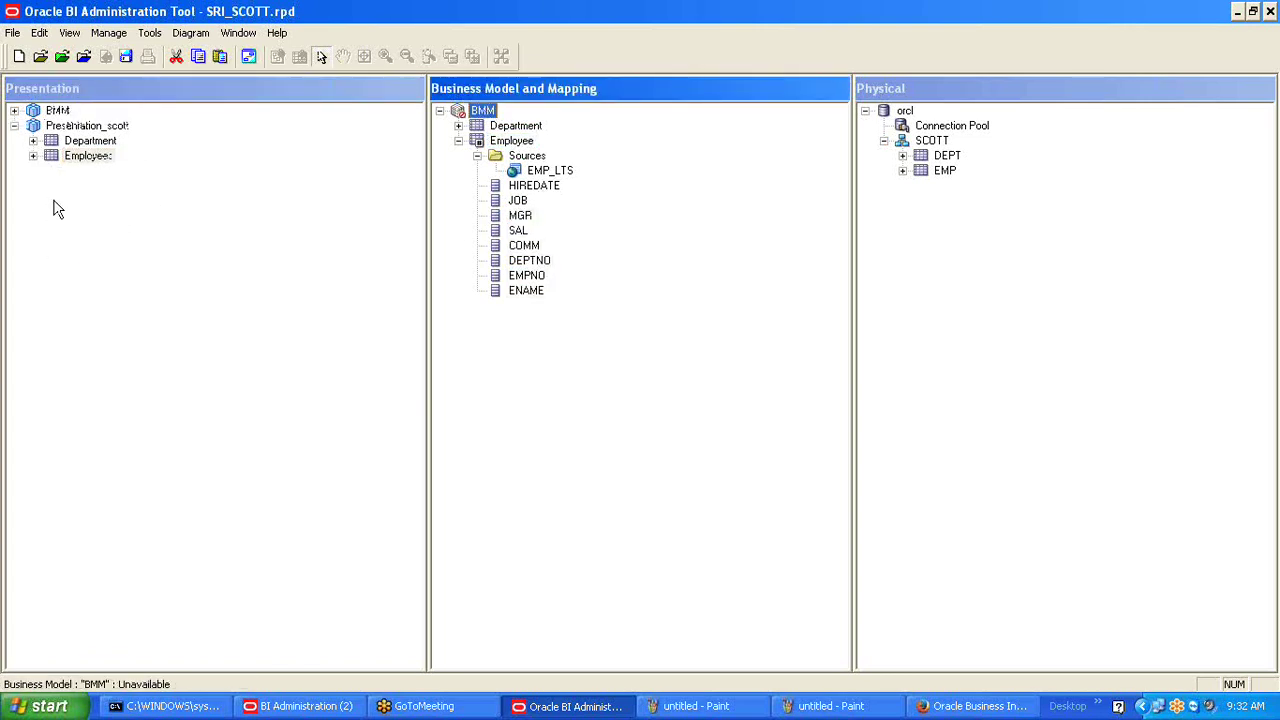
{"action": "left_click", "coordinate": [15, 110]}
{"action": "left_click", "coordinate": [57, 110]}
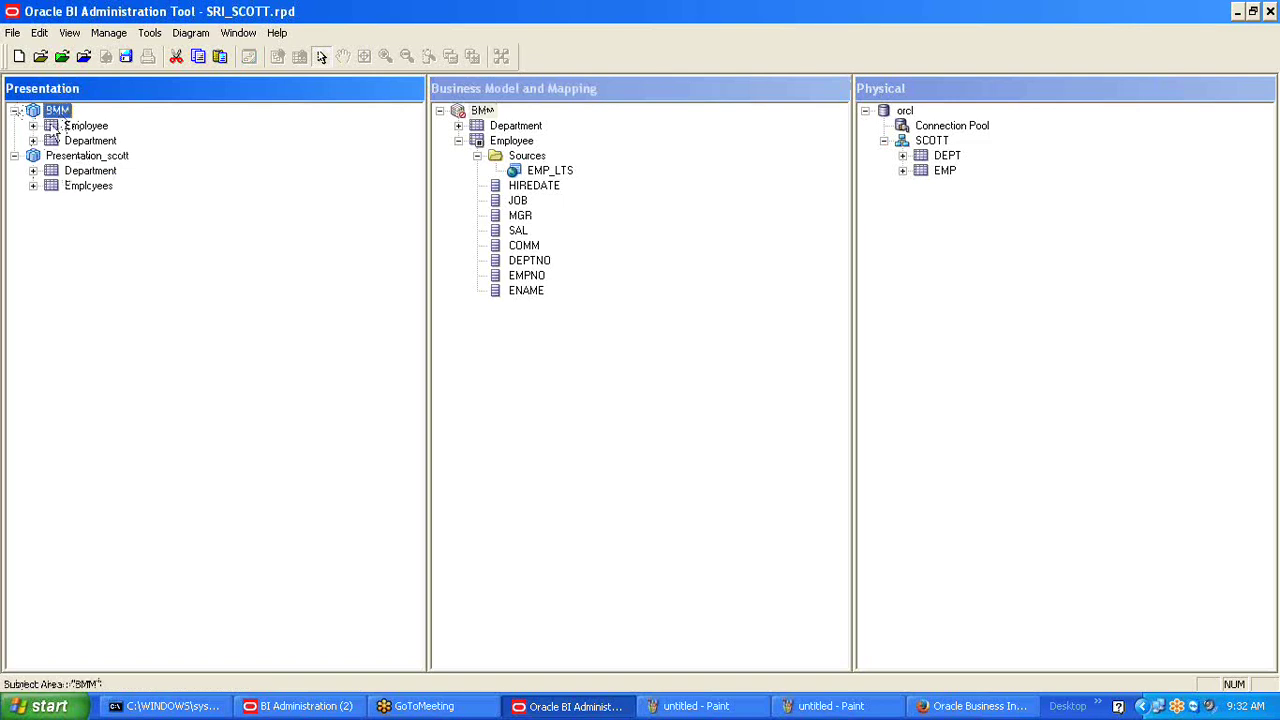
{"action": "left_click", "coordinate": [33, 141]}
{"action": "left_click", "coordinate": [86, 126]}
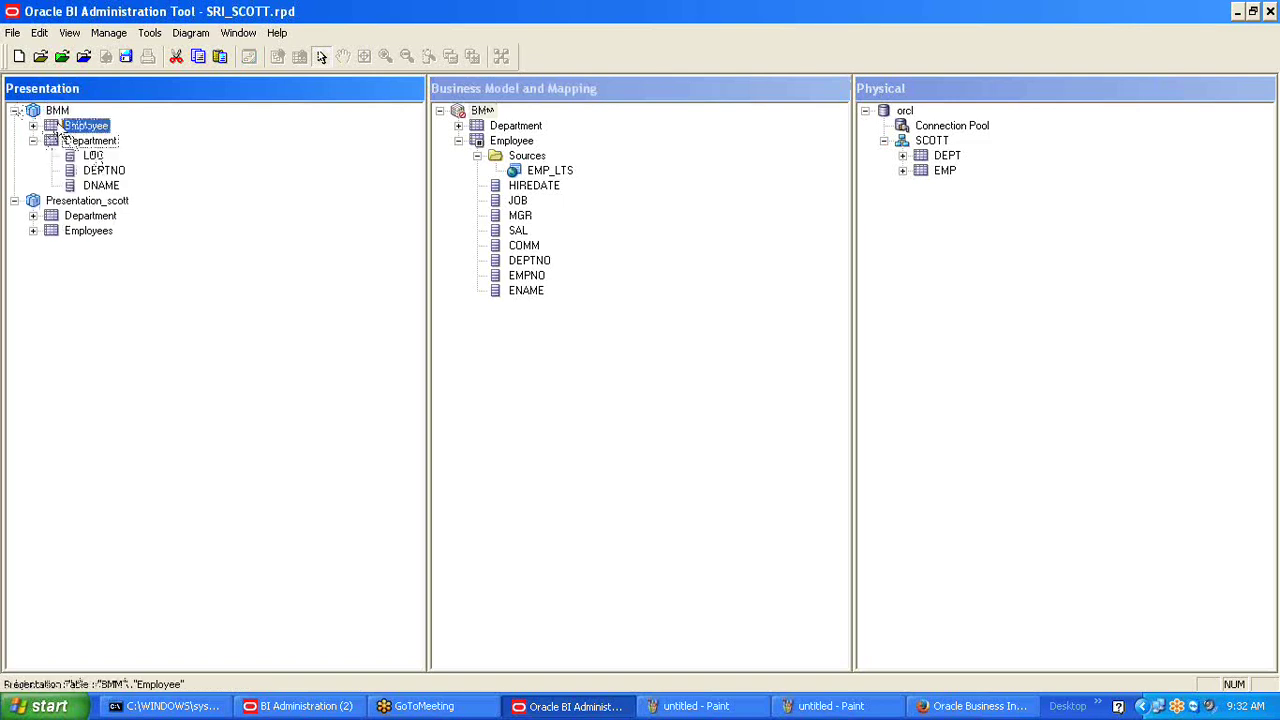
{"action": "left_click", "coordinate": [33, 126]}
{"action": "left_click", "coordinate": [99, 201]}
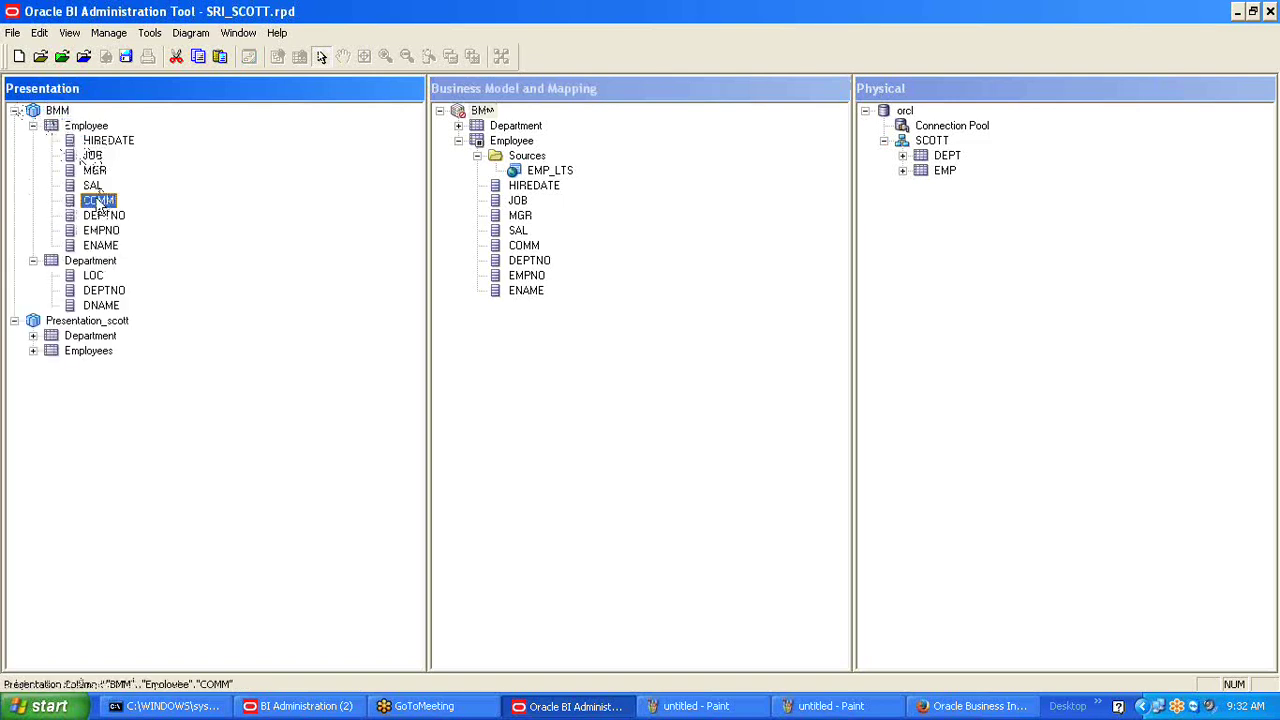
Delete the COMM column from the BMM subject area's Employee presentation table, and delete the whole BMM subject area.
{"action": "key", "text": "Delete"}
{"action": "key", "text": "Return"}
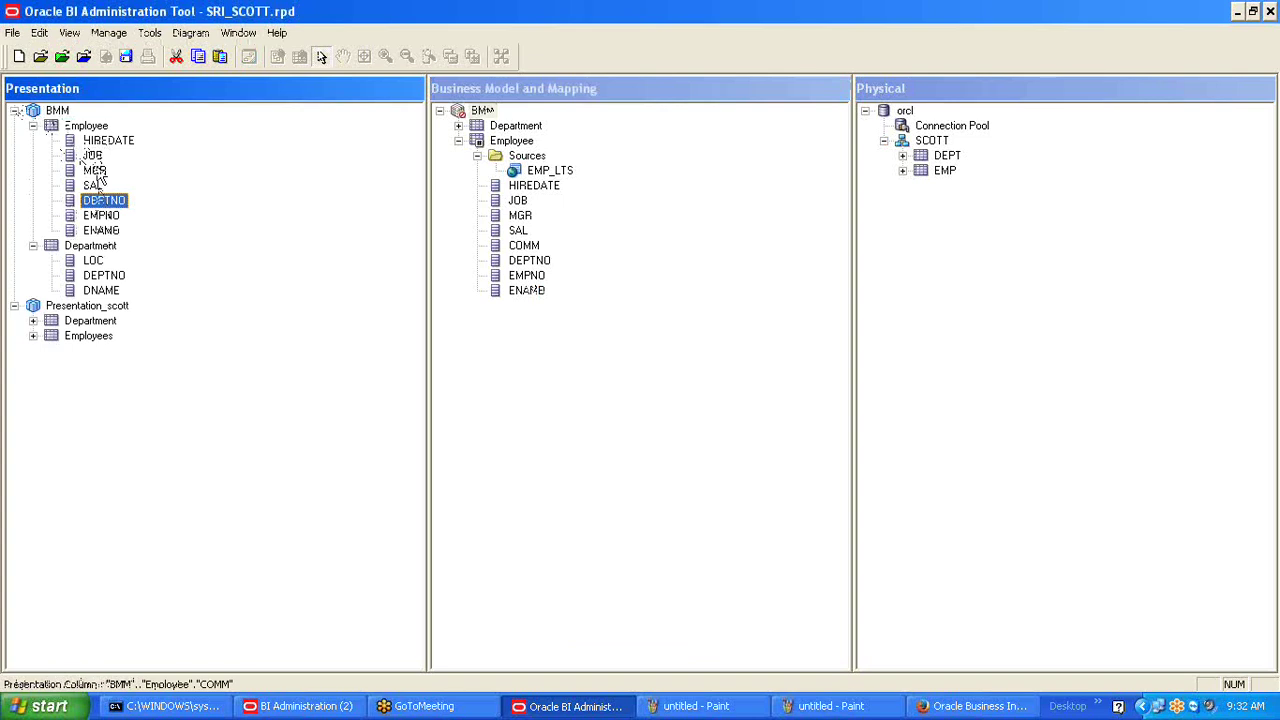
{"action": "left_click", "coordinate": [102, 200]}
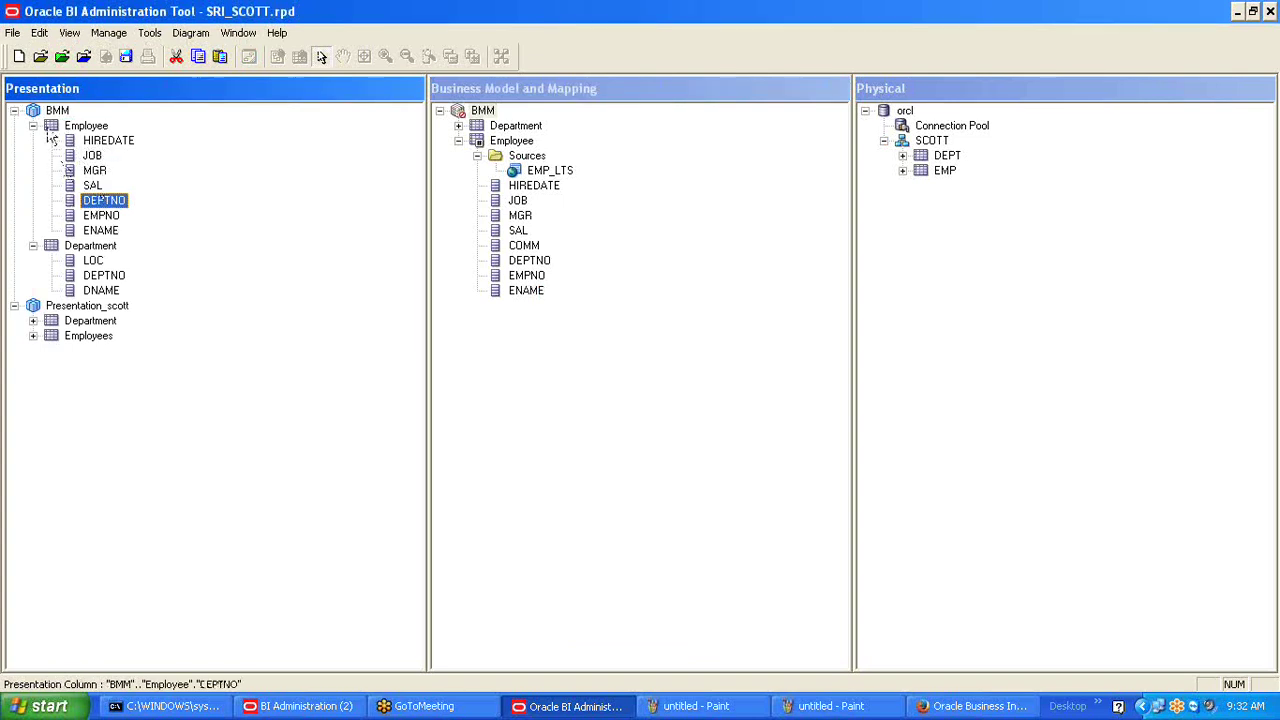
{"action": "left_click", "coordinate": [55, 110]}
{"action": "key", "text": "Delete"}
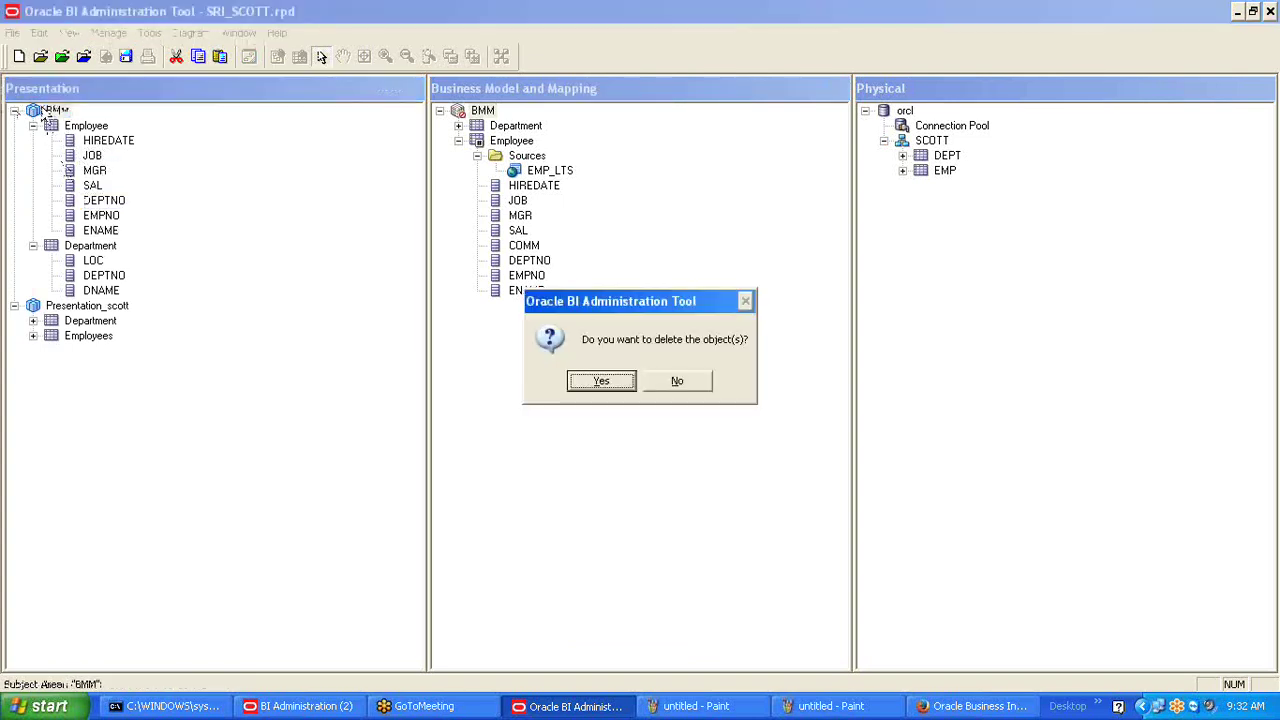
{"action": "key", "text": "Return"}
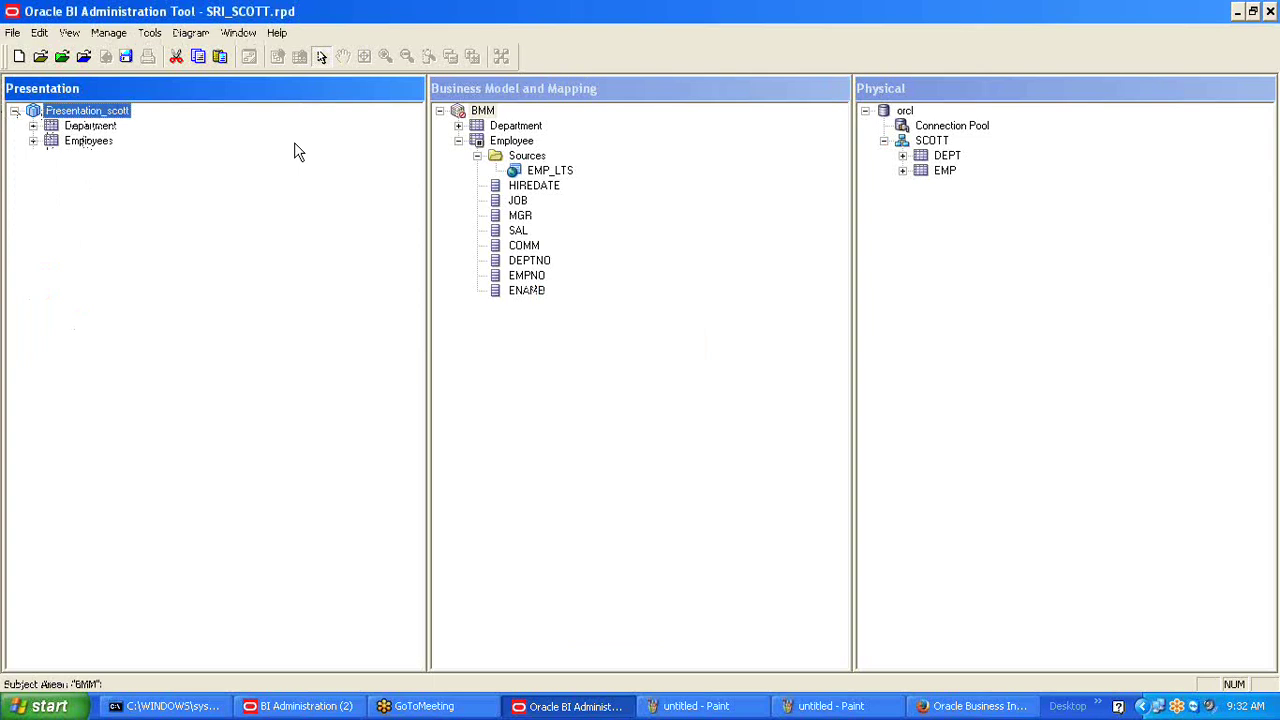
{"action": "left_click", "coordinate": [680, 390]}
{"action": "left_click", "coordinate": [955, 268]}
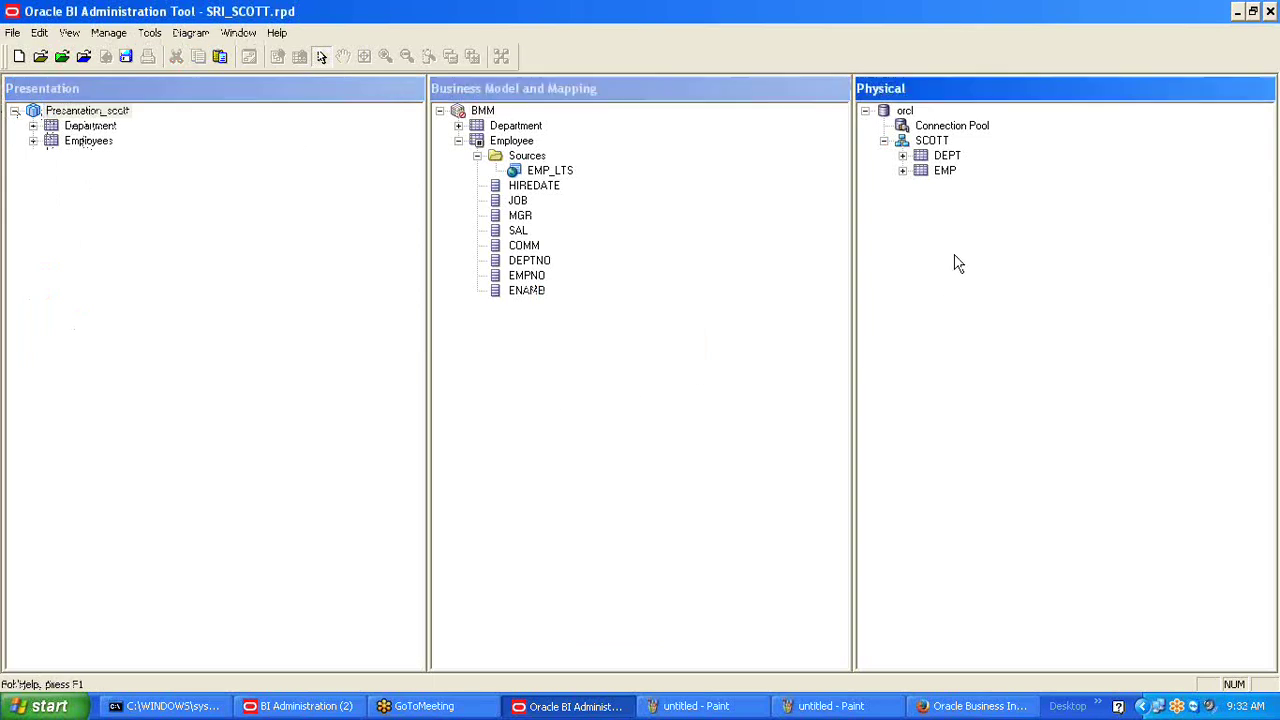
{"action": "left_click", "coordinate": [583, 407]}
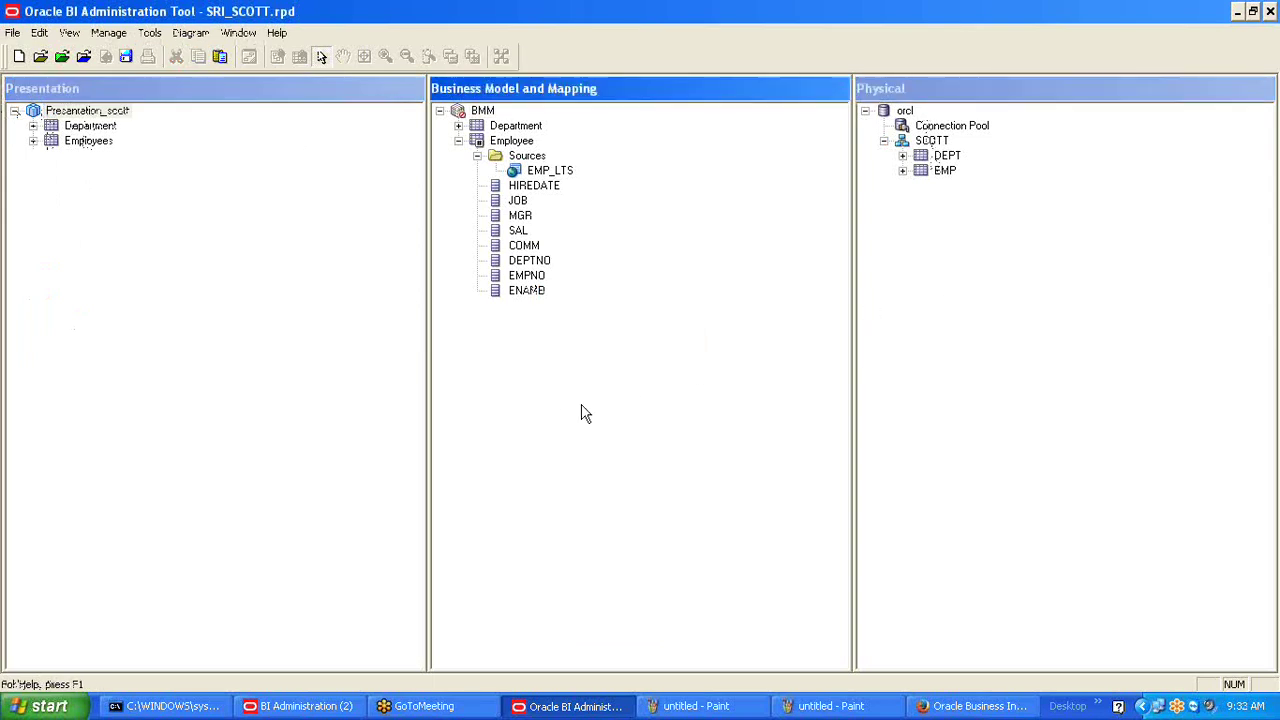
{"action": "left_click", "coordinate": [197, 283]}
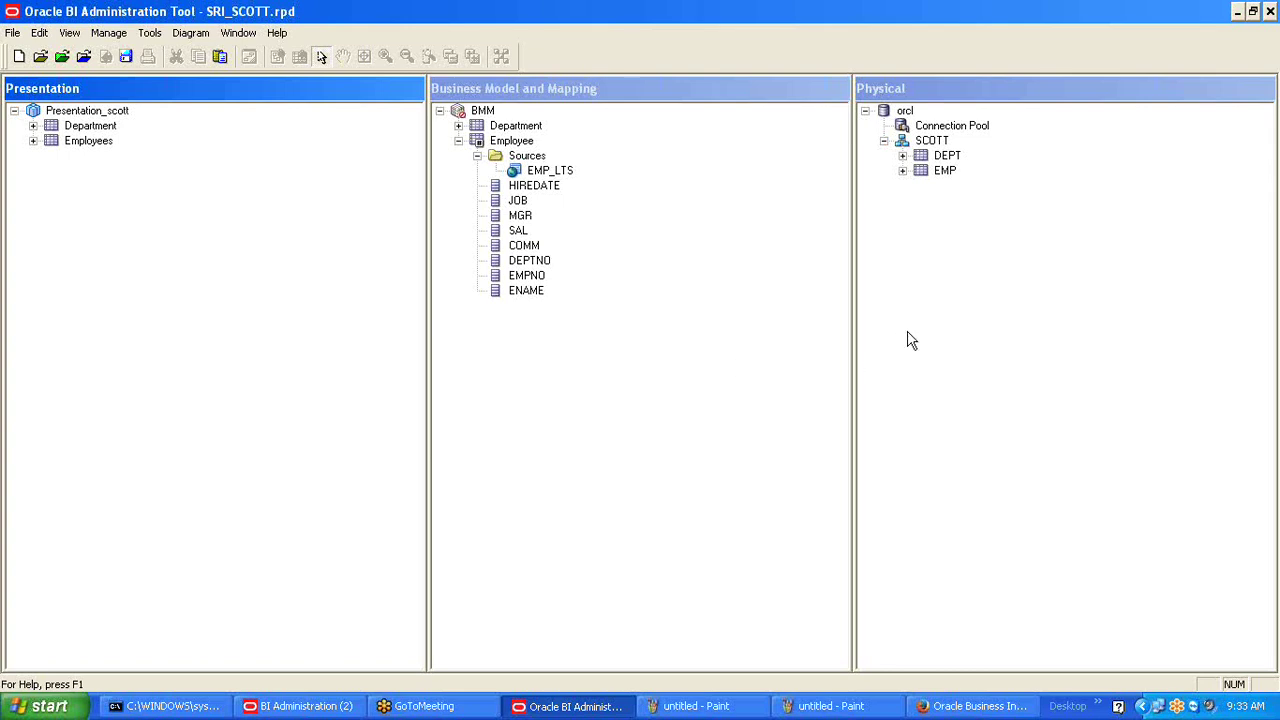
Save the repository with a global consistency check and mark the BMM business model as available for queries.
{"action": "left_click", "coordinate": [127, 60]}
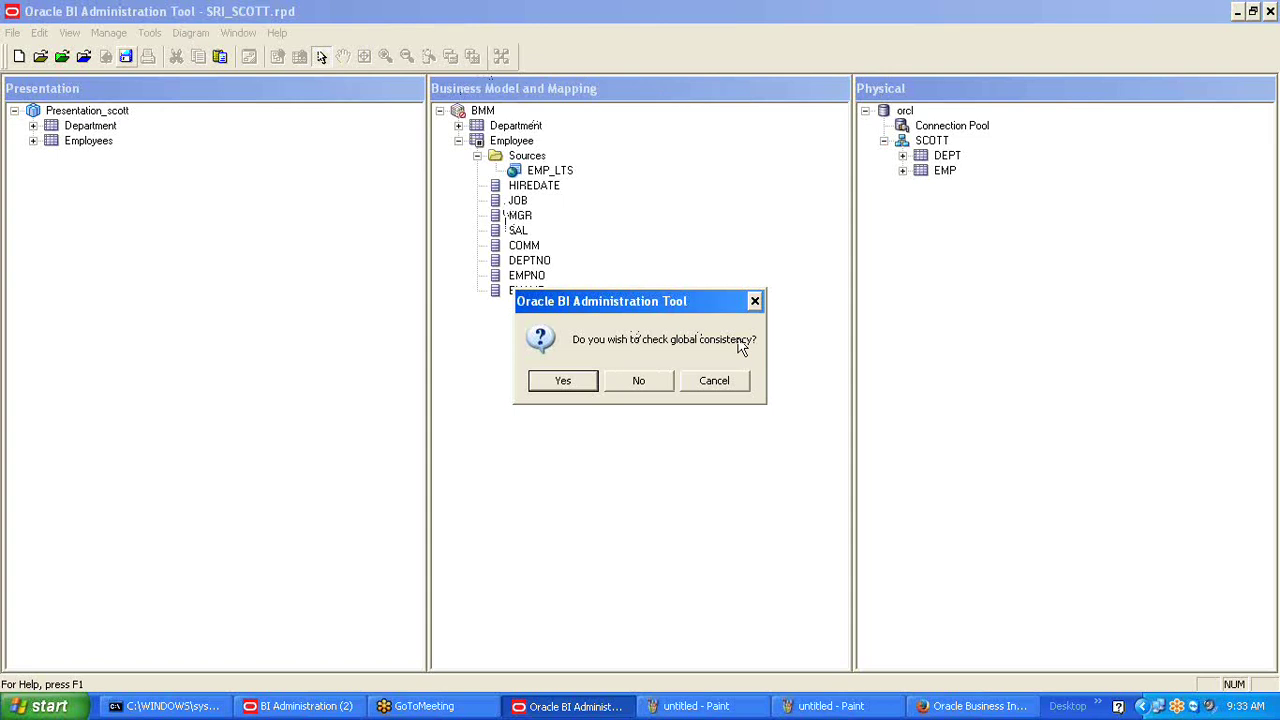
{"action": "left_click", "coordinate": [563, 381]}
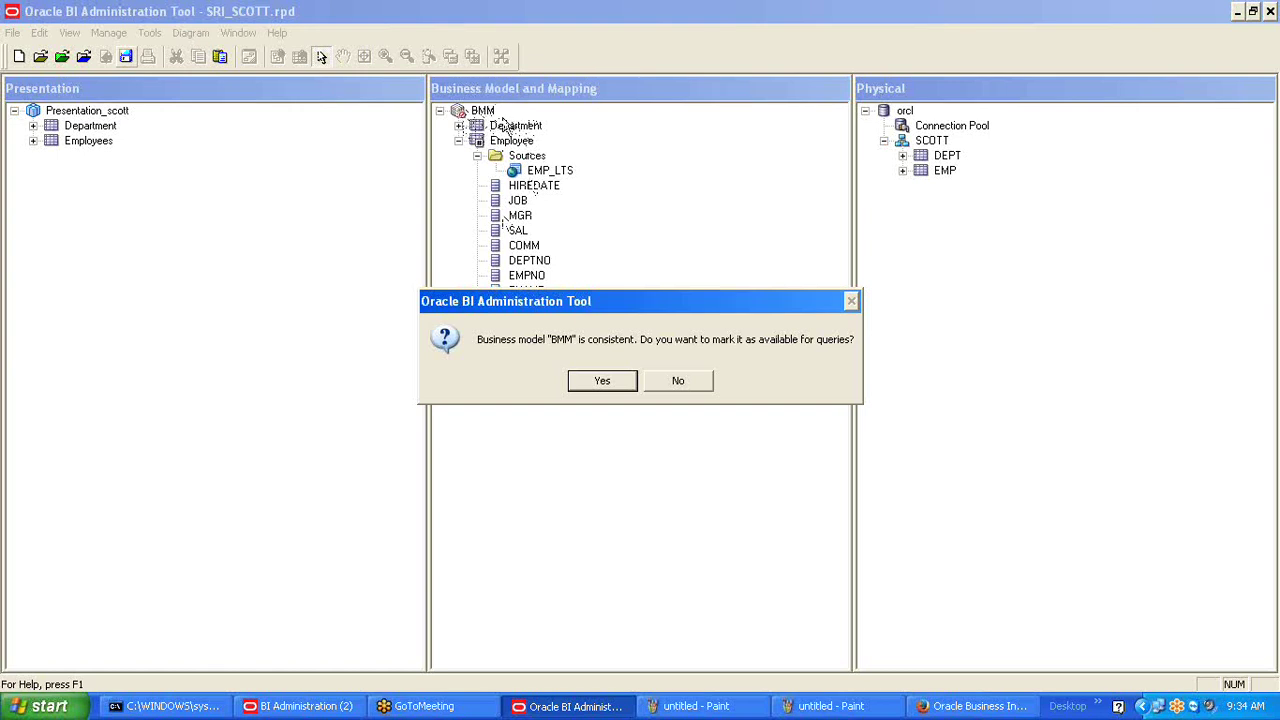
{"action": "left_click", "coordinate": [580, 383]}
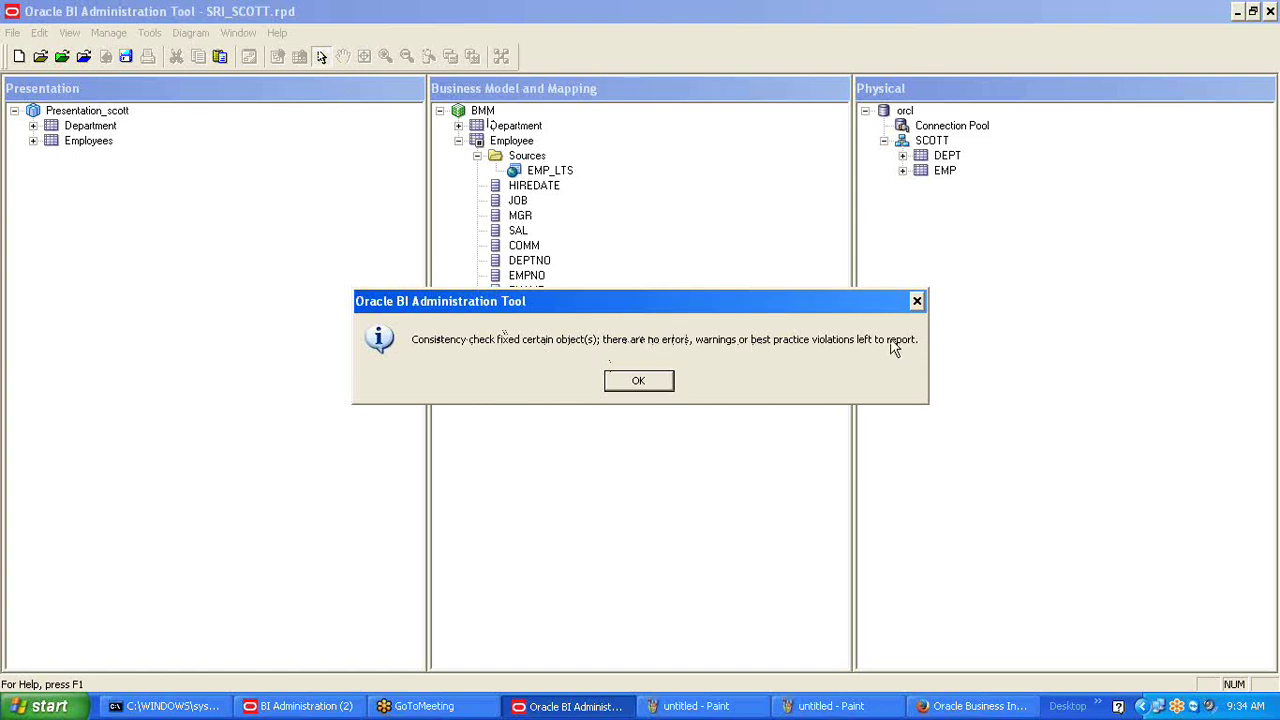
{"action": "left_click", "coordinate": [630, 388]}
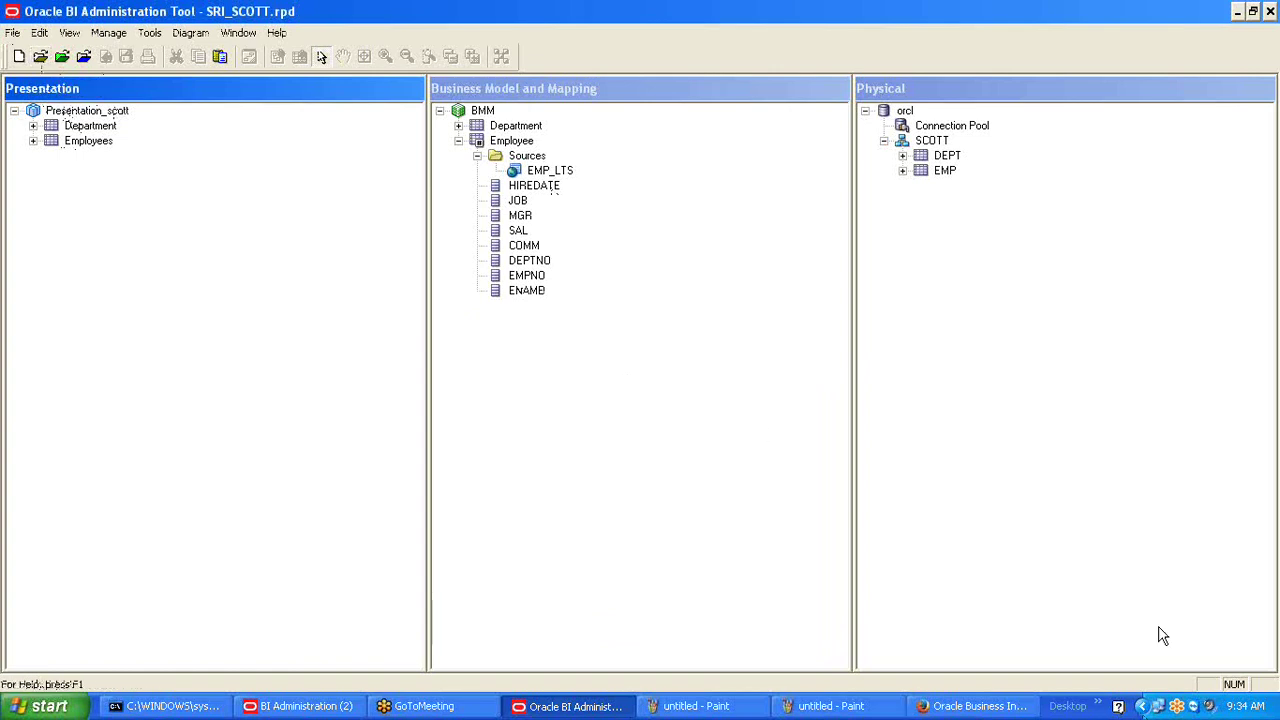
Switch to Oracle Business Intelligence in the browser and sign in with the saved user ID and account password.
{"action": "left_click", "coordinate": [958, 703]}
{"action": "left_click", "coordinate": [583, 280]}
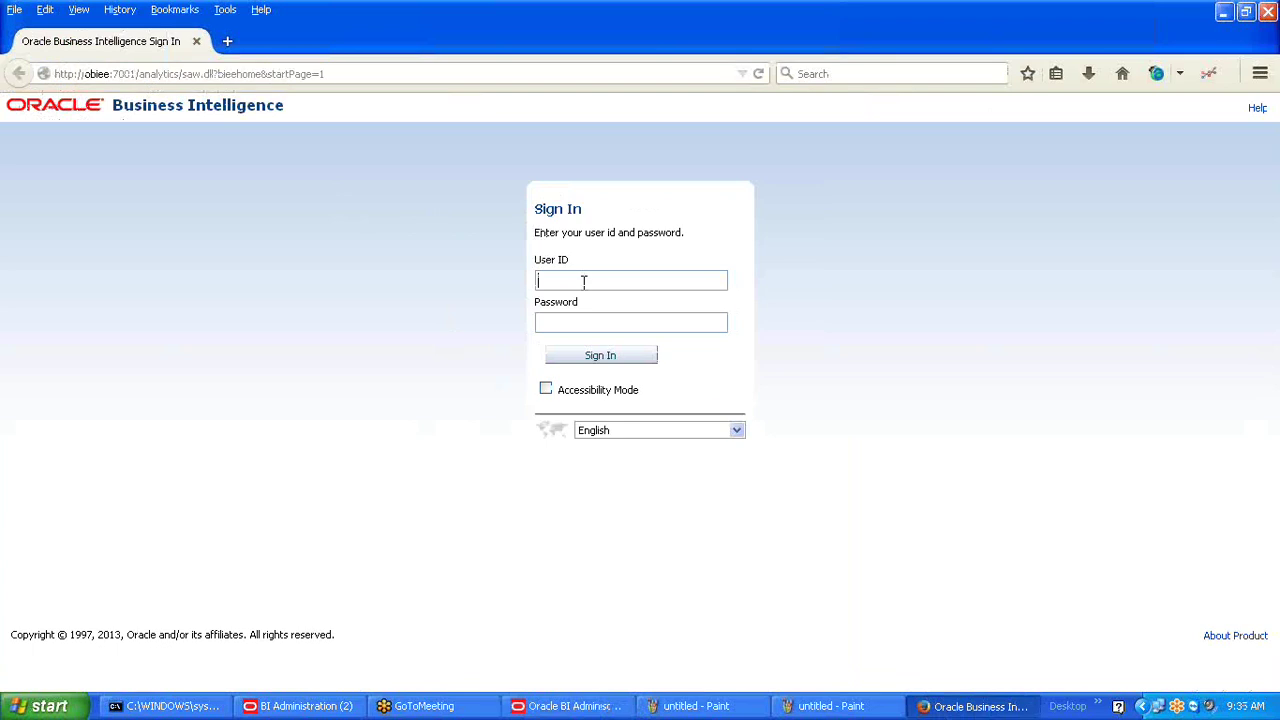
{"action": "left_click", "coordinate": [583, 280]}
{"action": "left_click", "coordinate": [580, 297]}
{"action": "left_click", "coordinate": [604, 366]}
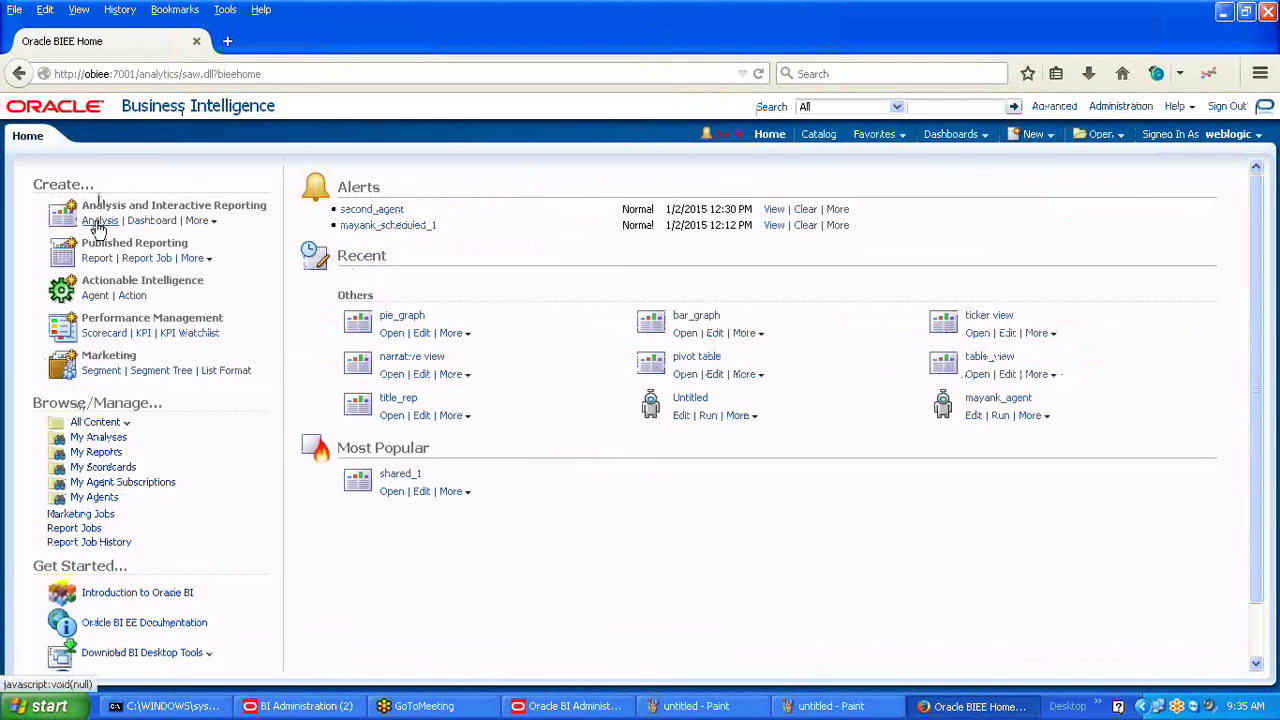
Start a new analysis on the Presentation_8am subject area and compare its folders with the Presentation layer of SRI_SCOTT.rpd.
{"action": "left_click", "coordinate": [100, 220]}
{"action": "left_click", "coordinate": [130, 231]}
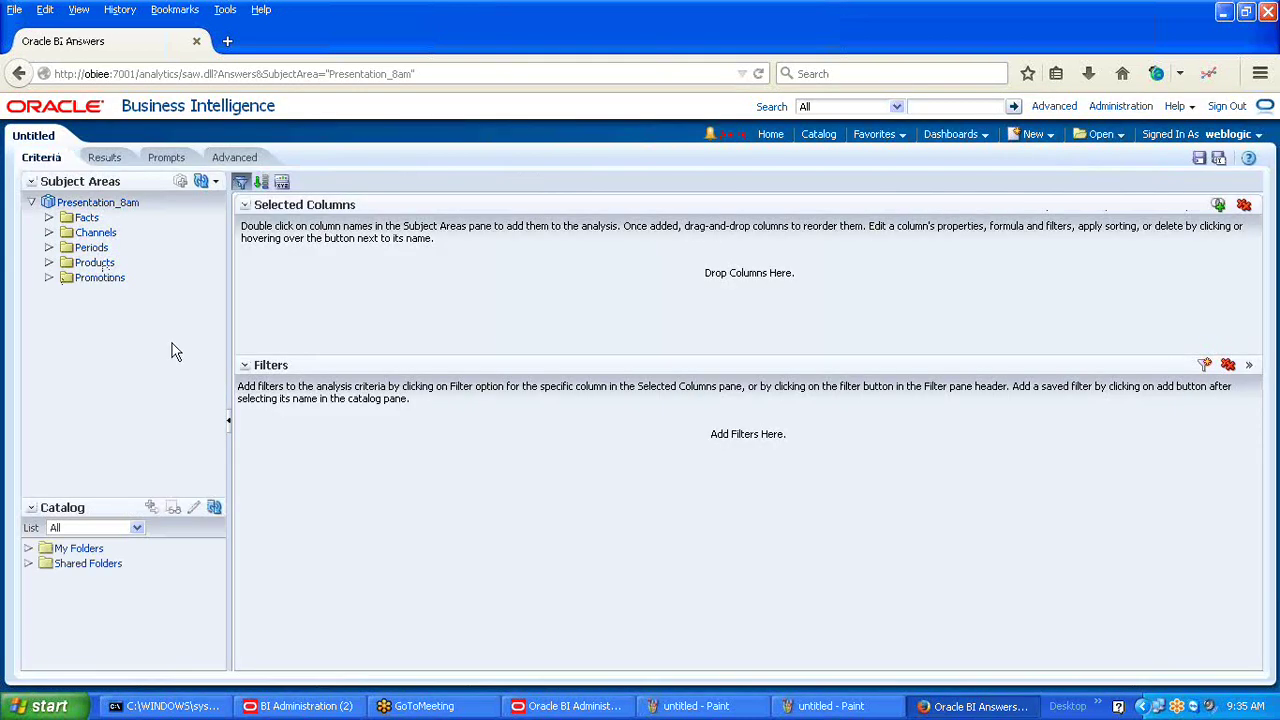
{"action": "left_click", "coordinate": [92, 247]}
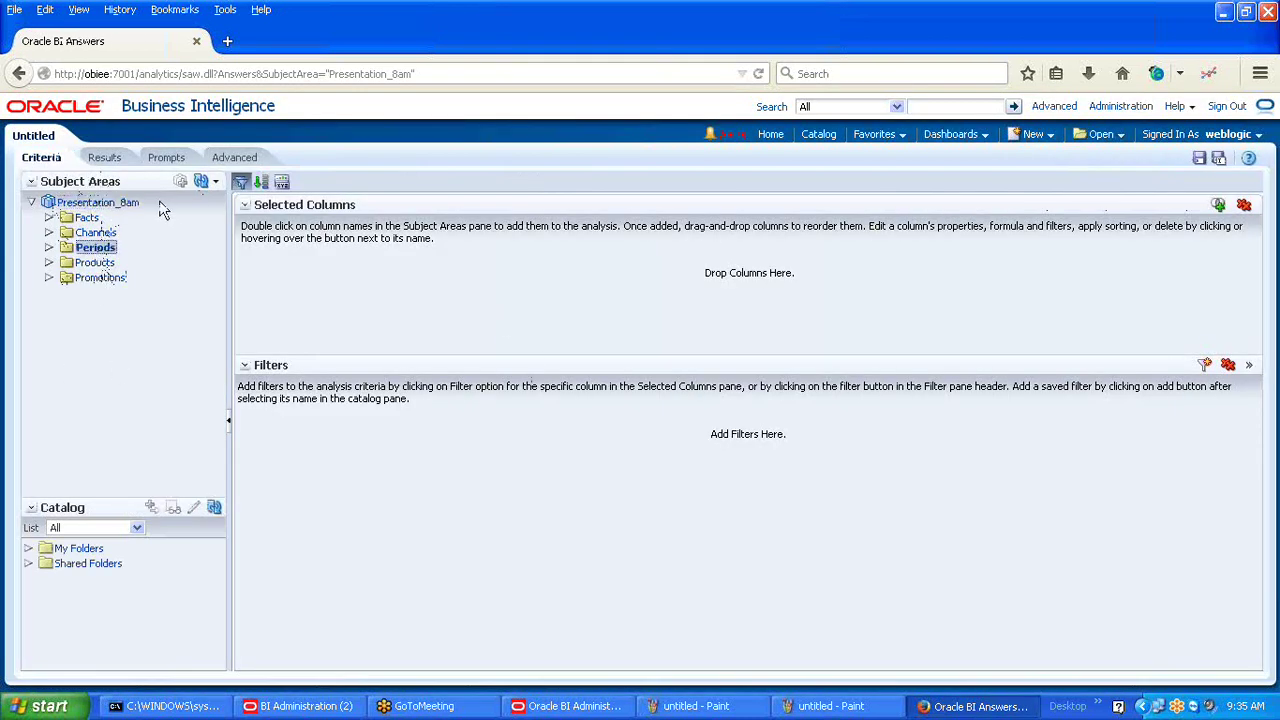
{"action": "left_click", "coordinate": [570, 706]}
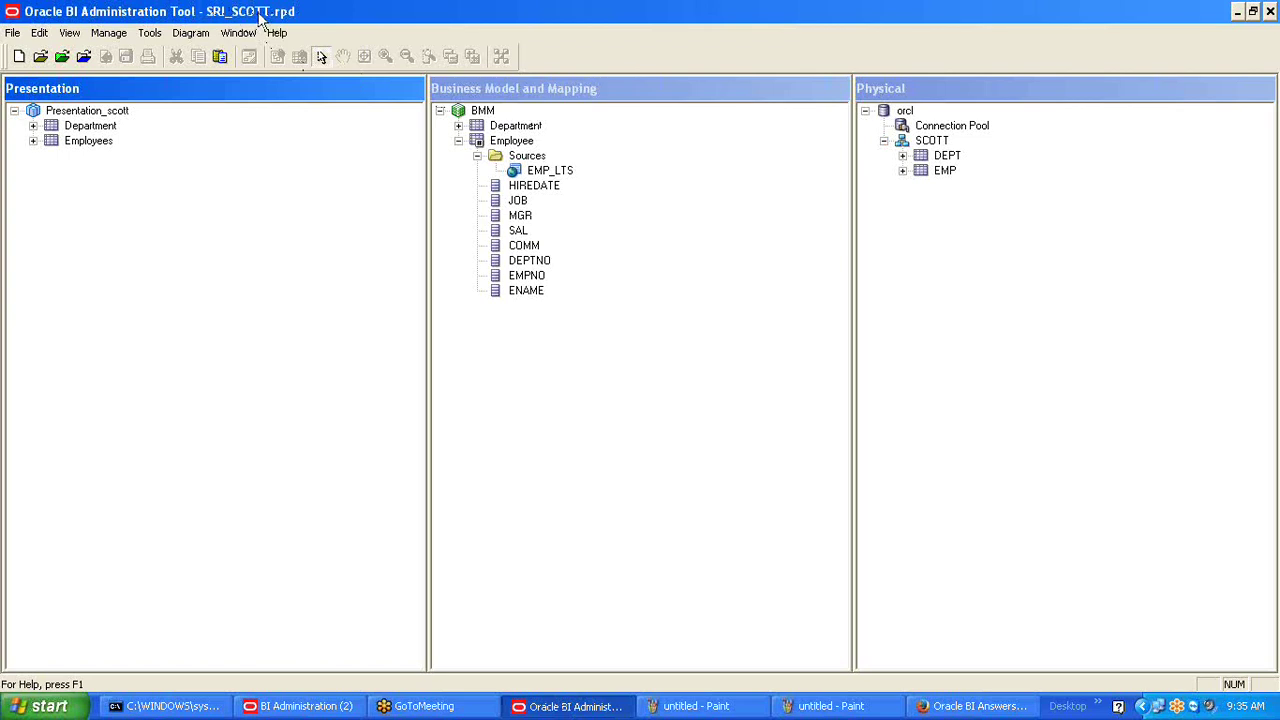
{"action": "left_click", "coordinate": [612, 468]}
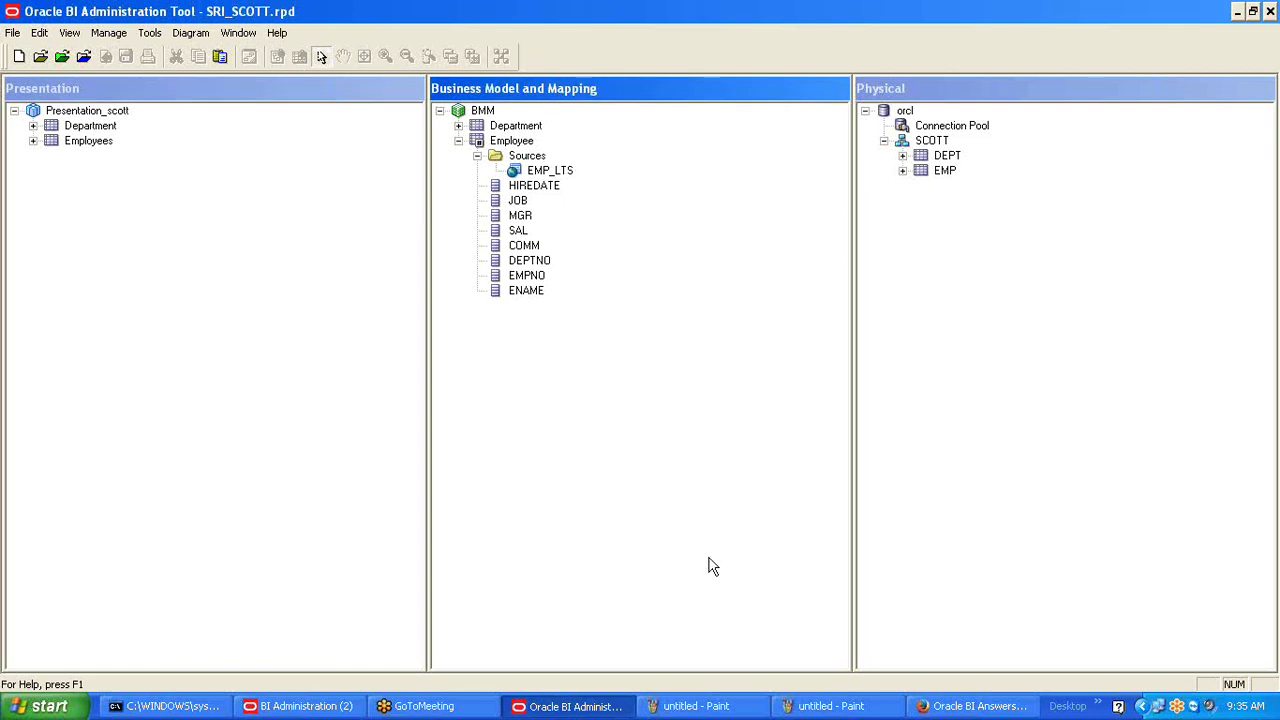
{"action": "left_click", "coordinate": [975, 706]}
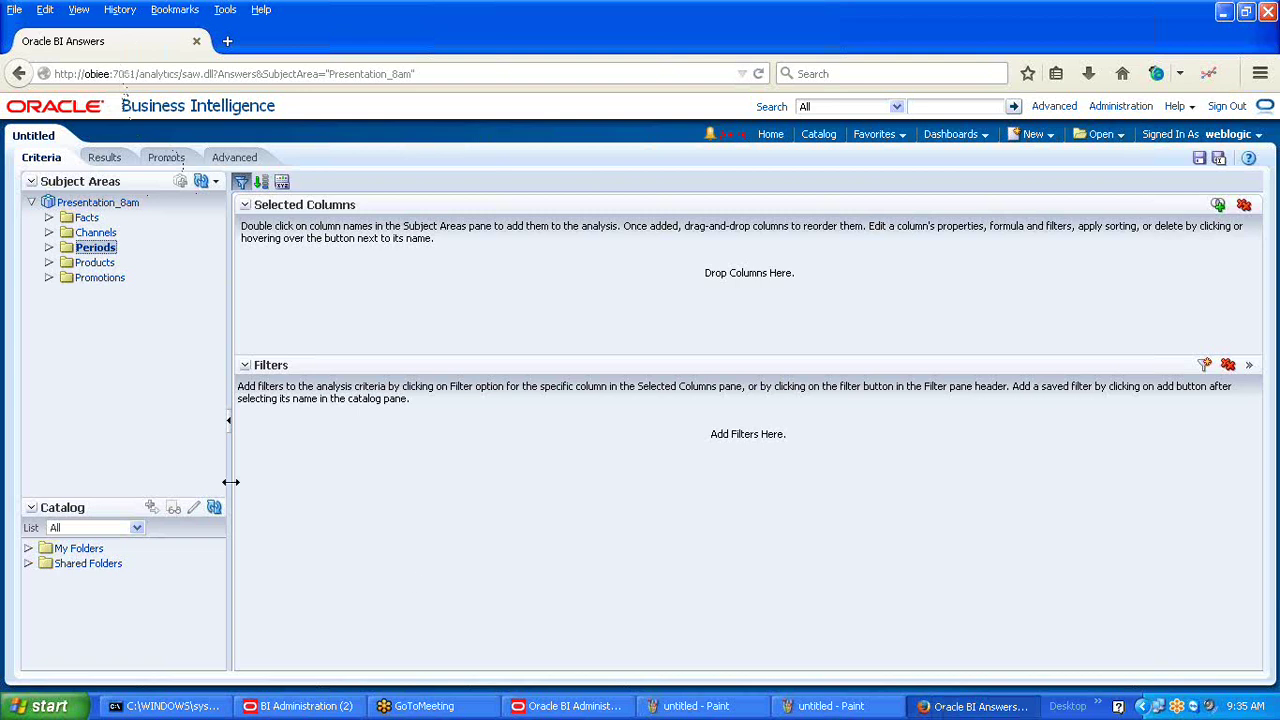
{"action": "left_click", "coordinate": [930, 710]}
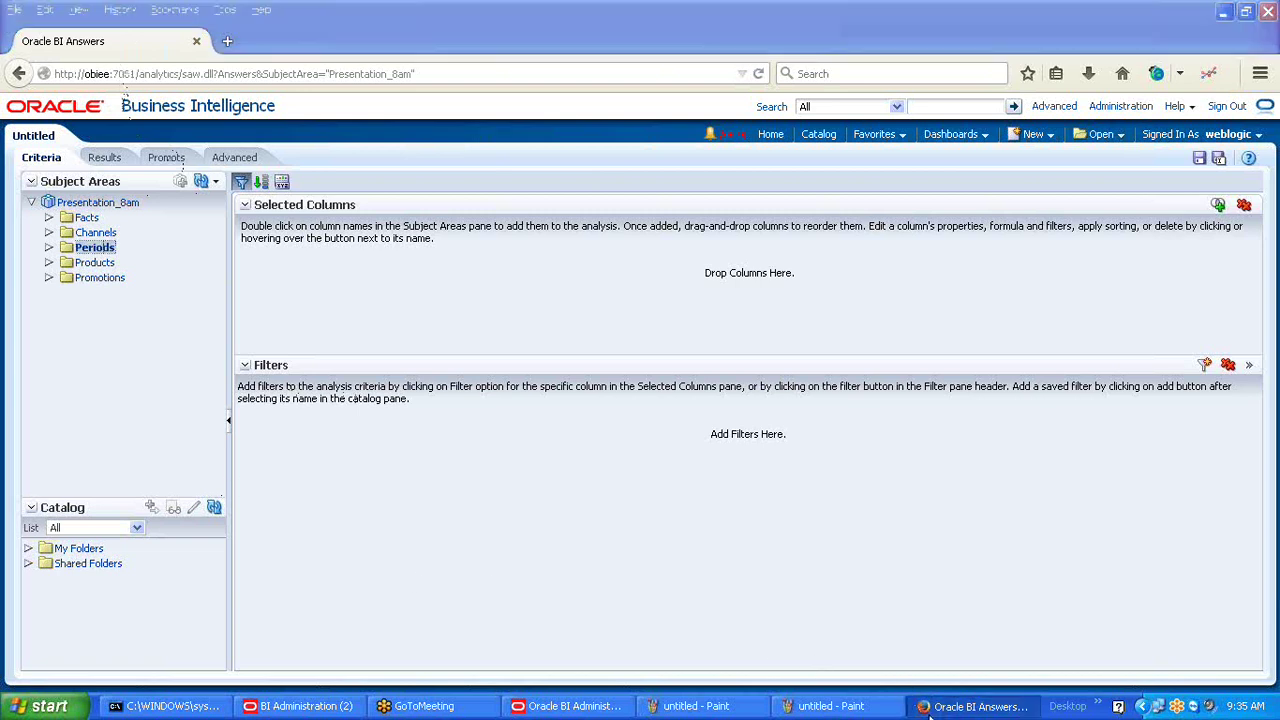
Open the folder C:\BIHOME\instances\instance1\config\OracleBIServerComponent\coreapplication_obis1 in Windows Explorer.
{"action": "left_click", "coordinate": [45, 706]}
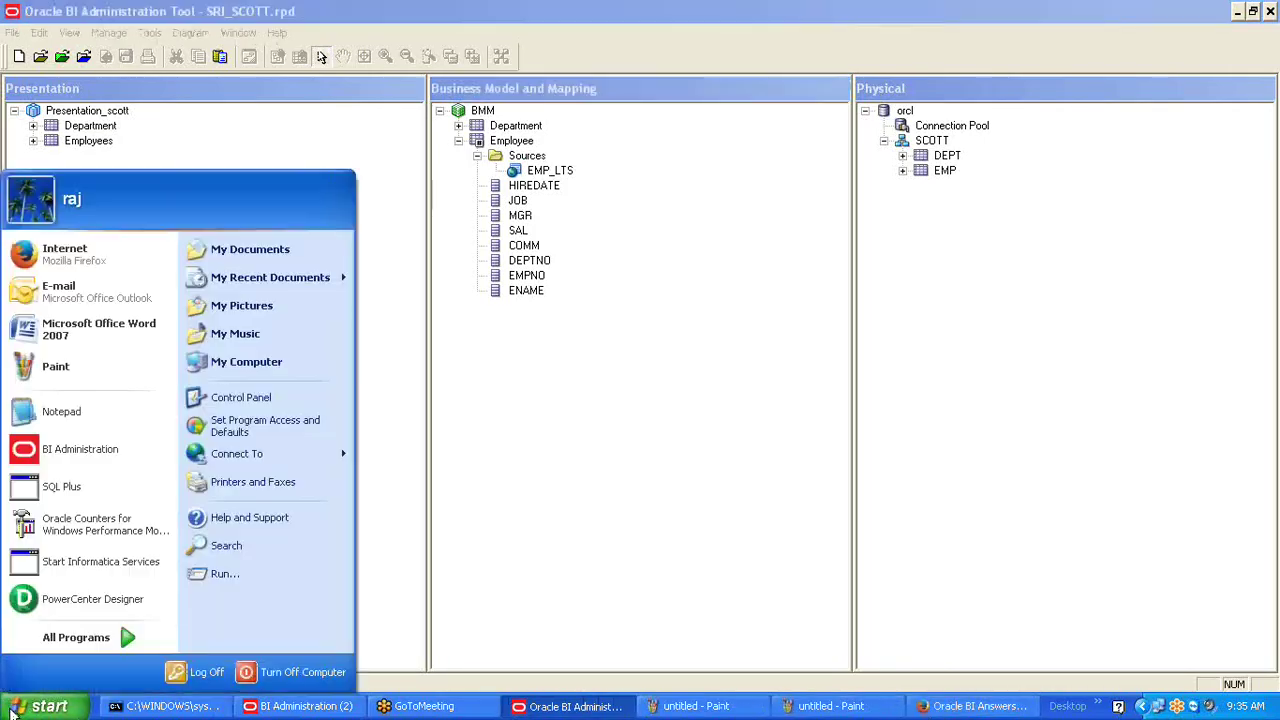
{"action": "left_click", "coordinate": [271, 364]}
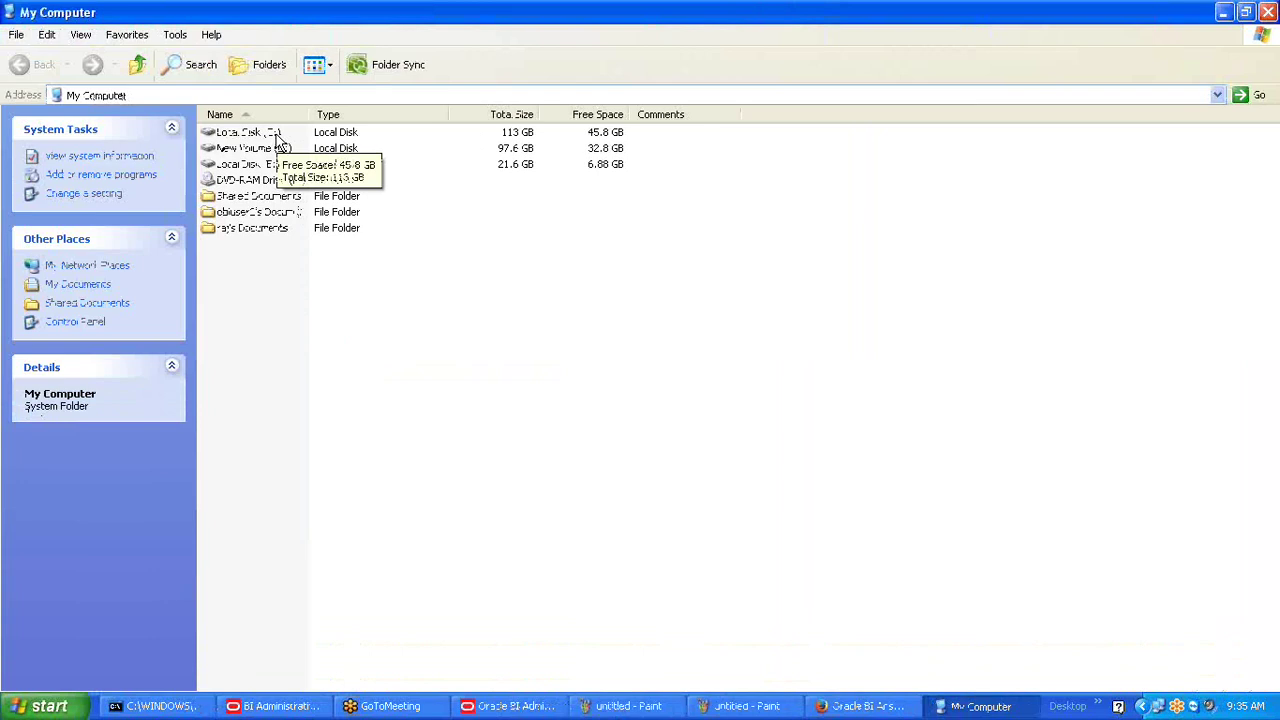
{"action": "double_click", "coordinate": [278, 140]}
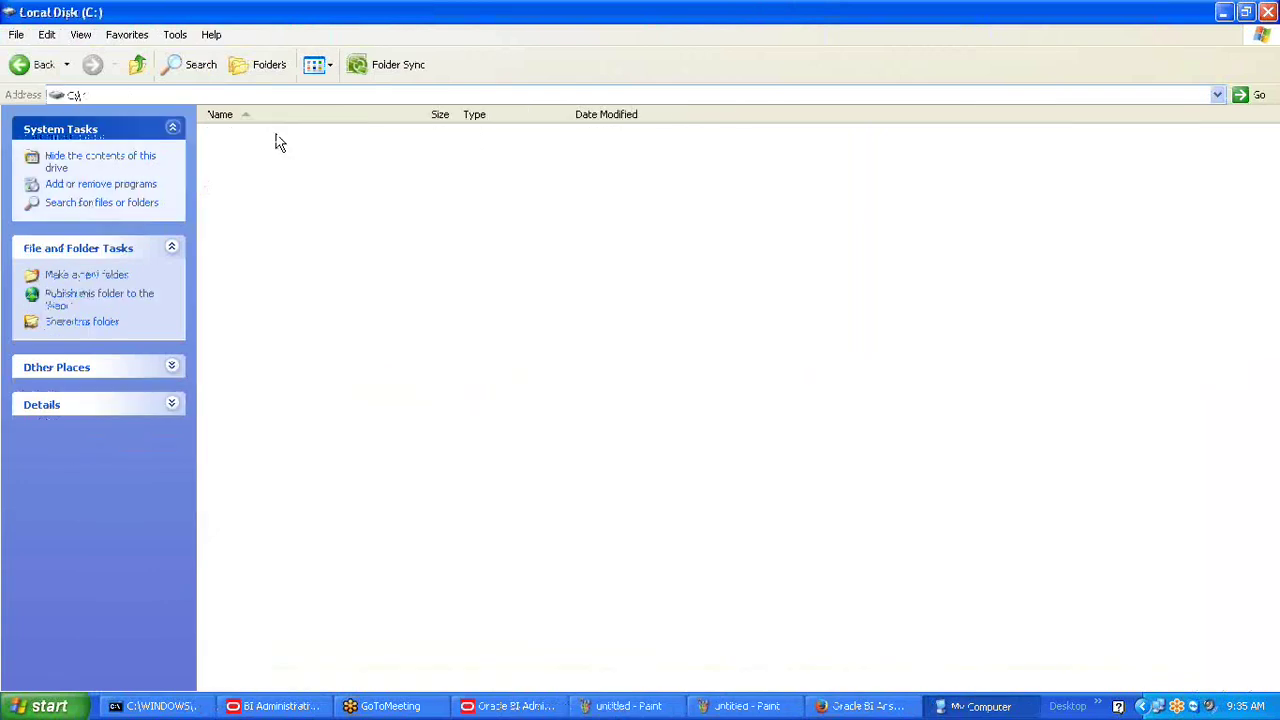
{"action": "left_click", "coordinate": [233, 166]}
{"action": "double_click", "coordinate": [234, 166]}
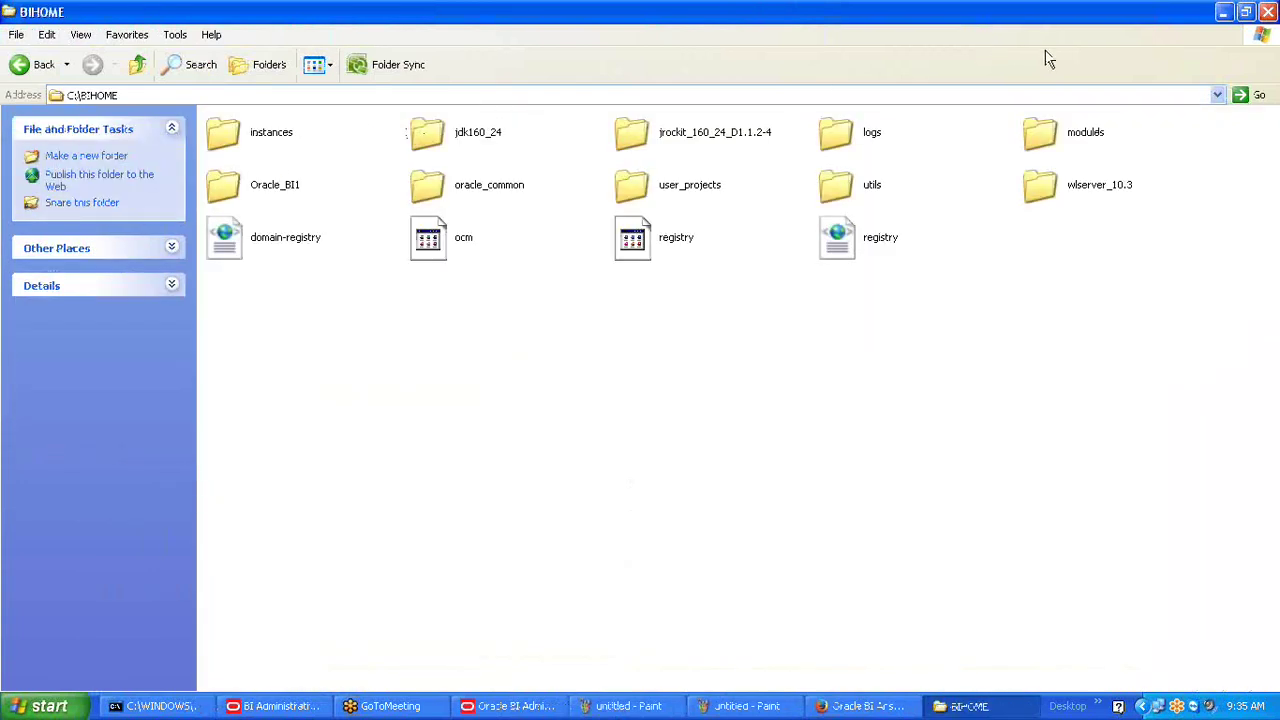
{"action": "double_click", "coordinate": [240, 132]}
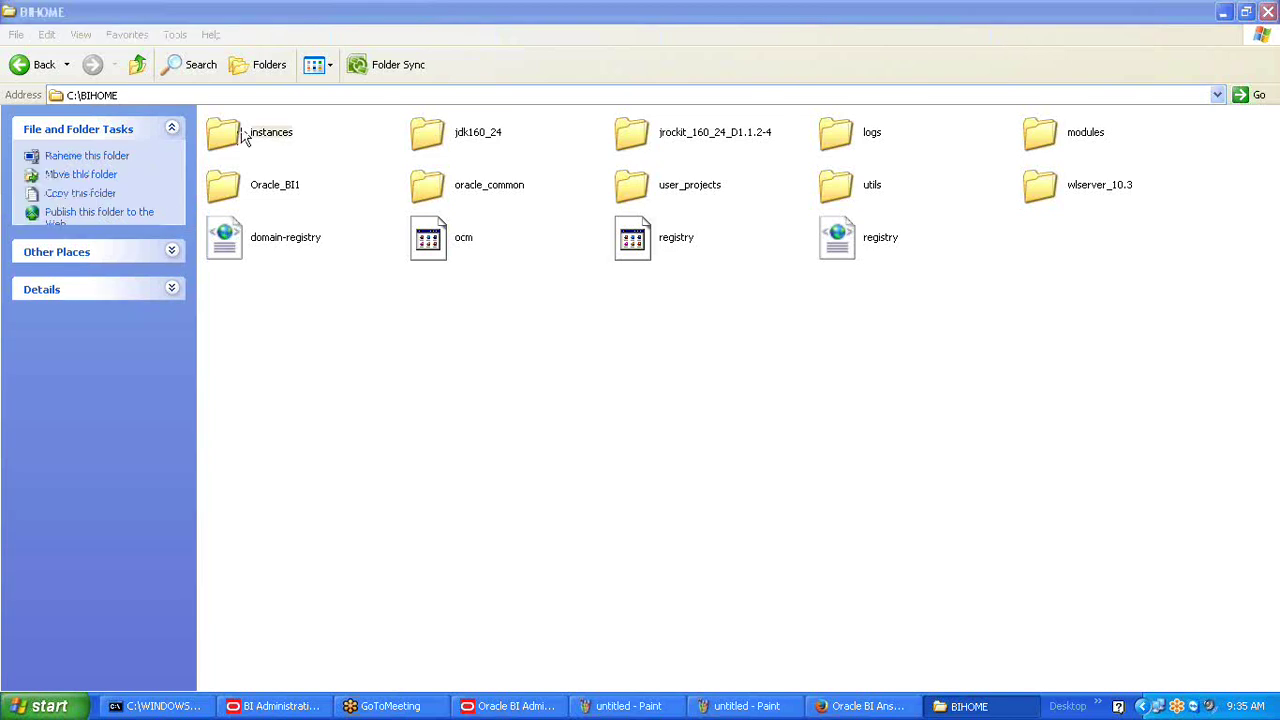
{"action": "double_click", "coordinate": [243, 134]}
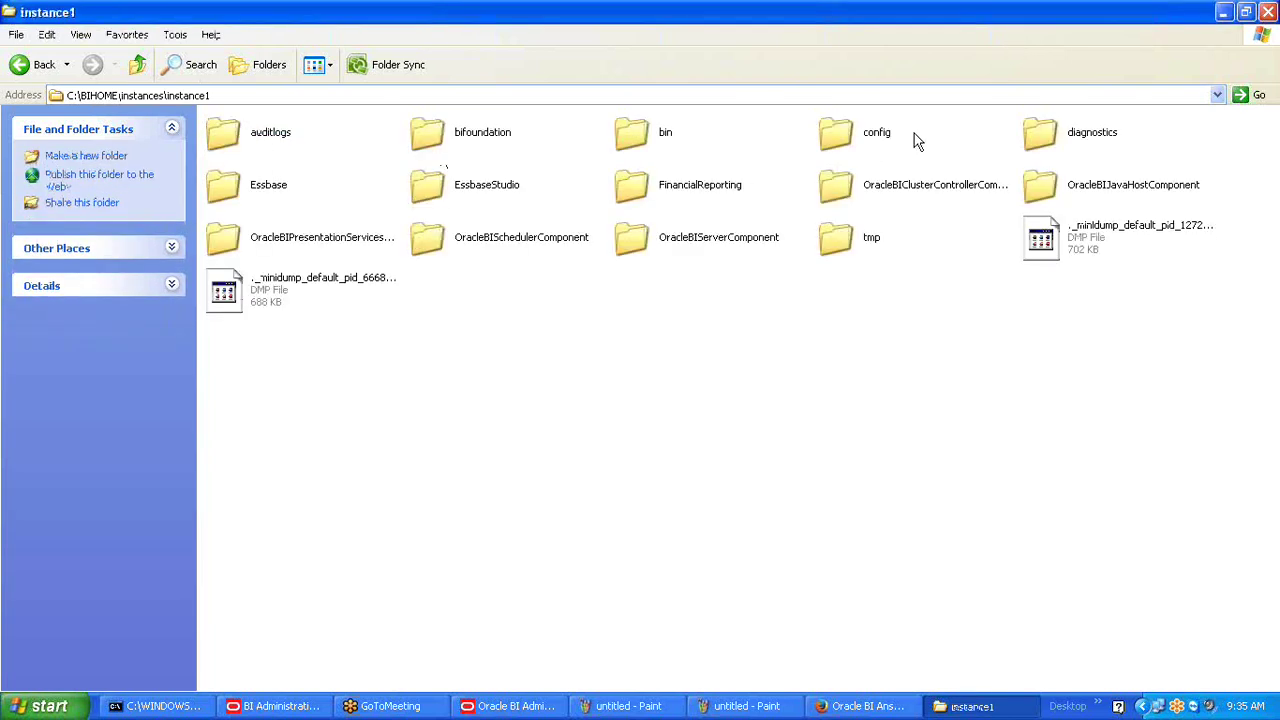
{"action": "double_click", "coordinate": [862, 140]}
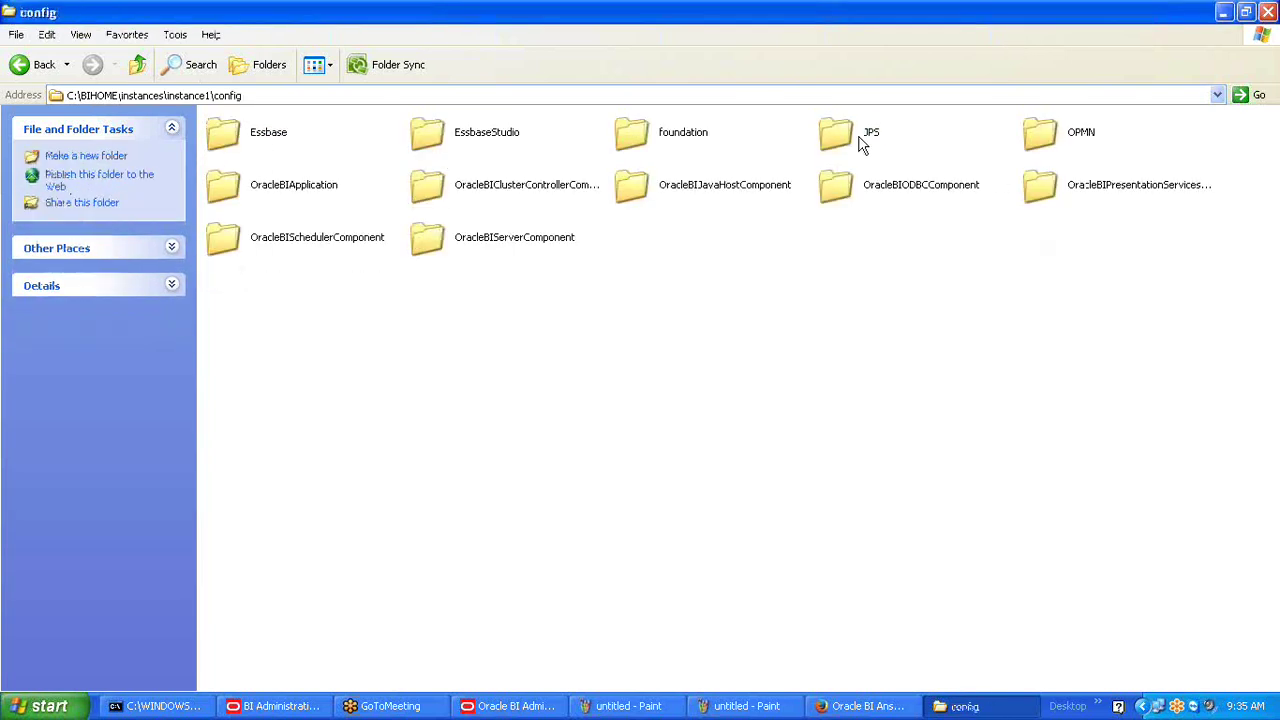
{"action": "double_click", "coordinate": [448, 249]}
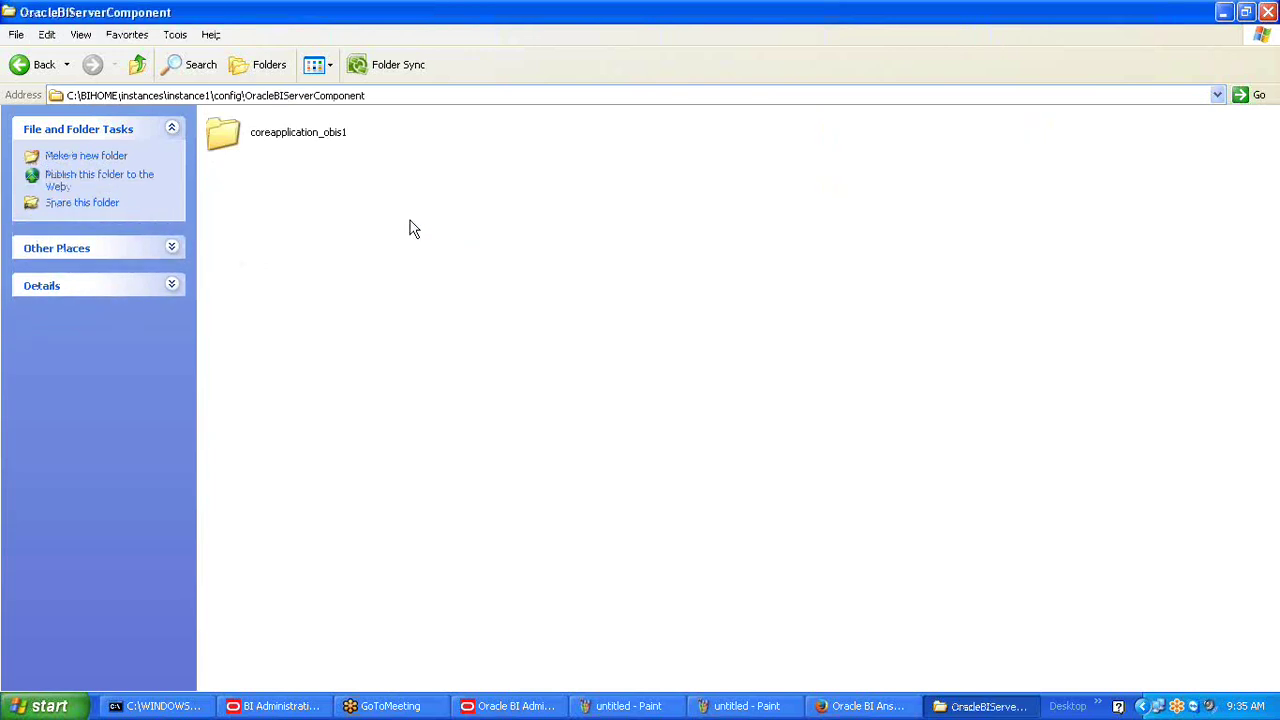
{"action": "double_click", "coordinate": [247, 145]}
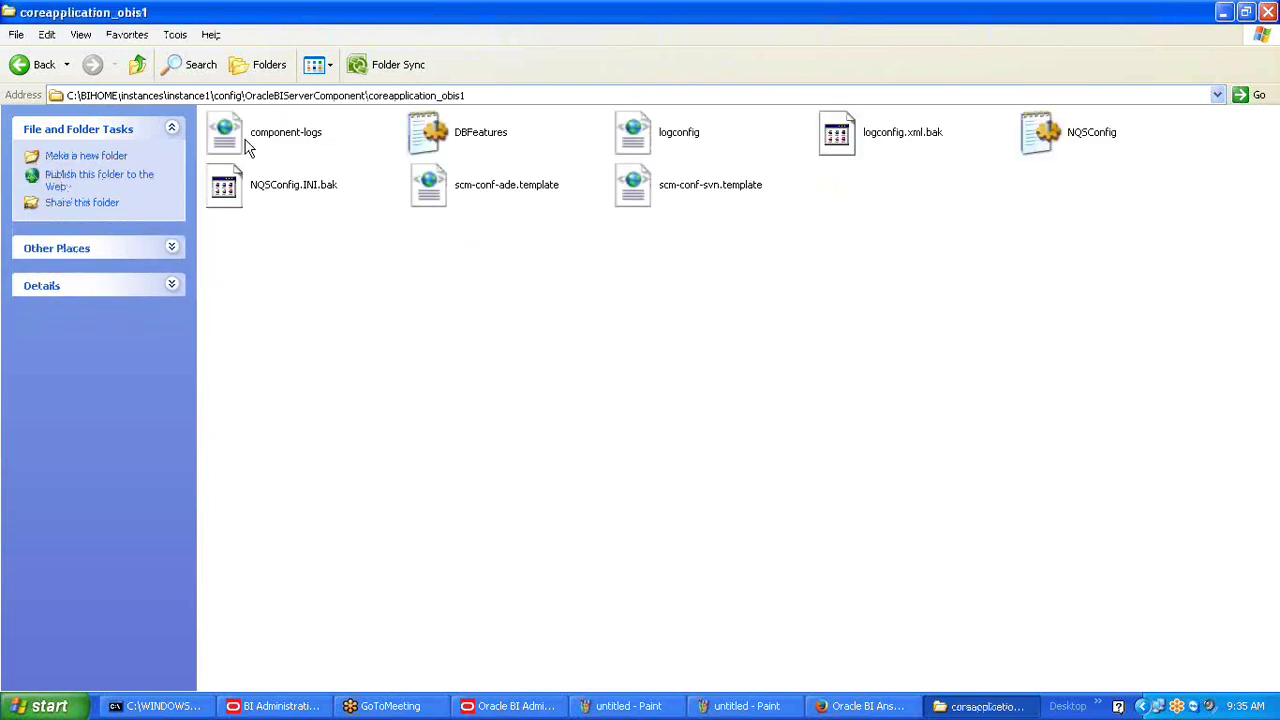
Open the NQSConfig configuration file in Notepad and move its window up so the repository section can be read.
{"action": "left_click", "coordinate": [1062, 145]}
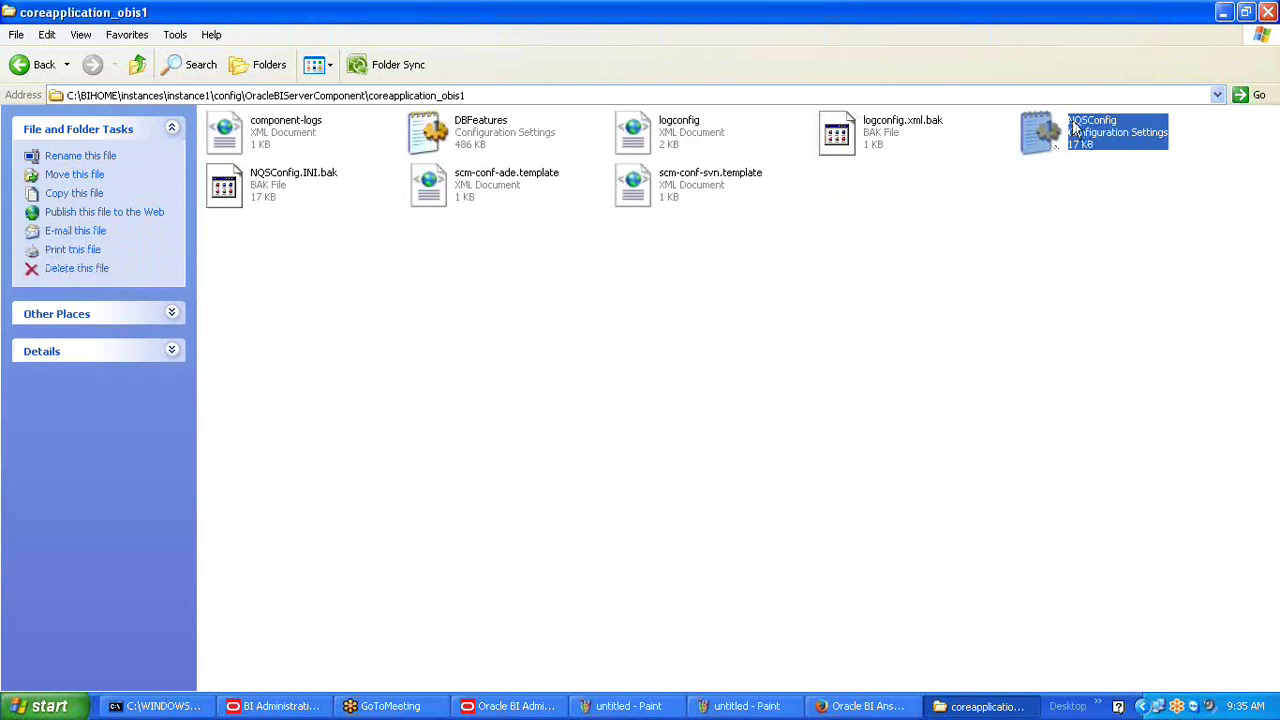
{"action": "left_click", "coordinate": [1065, 231]}
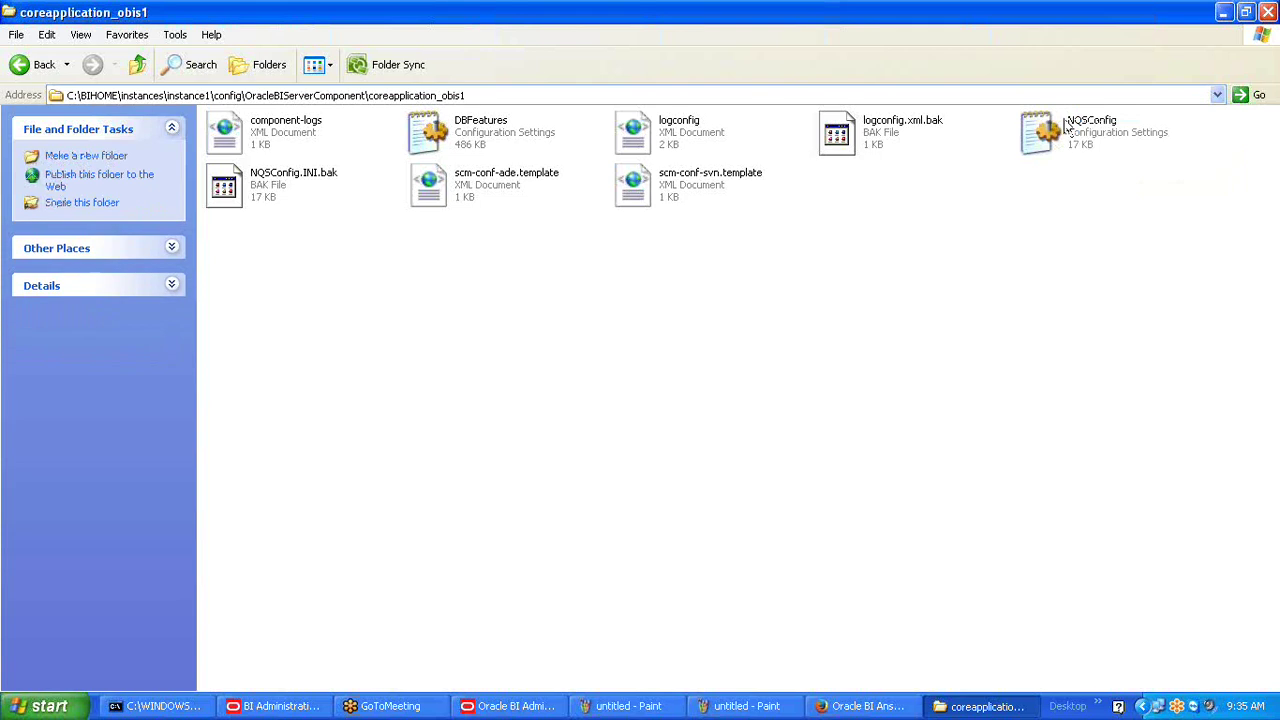
{"action": "left_click", "coordinate": [1088, 129]}
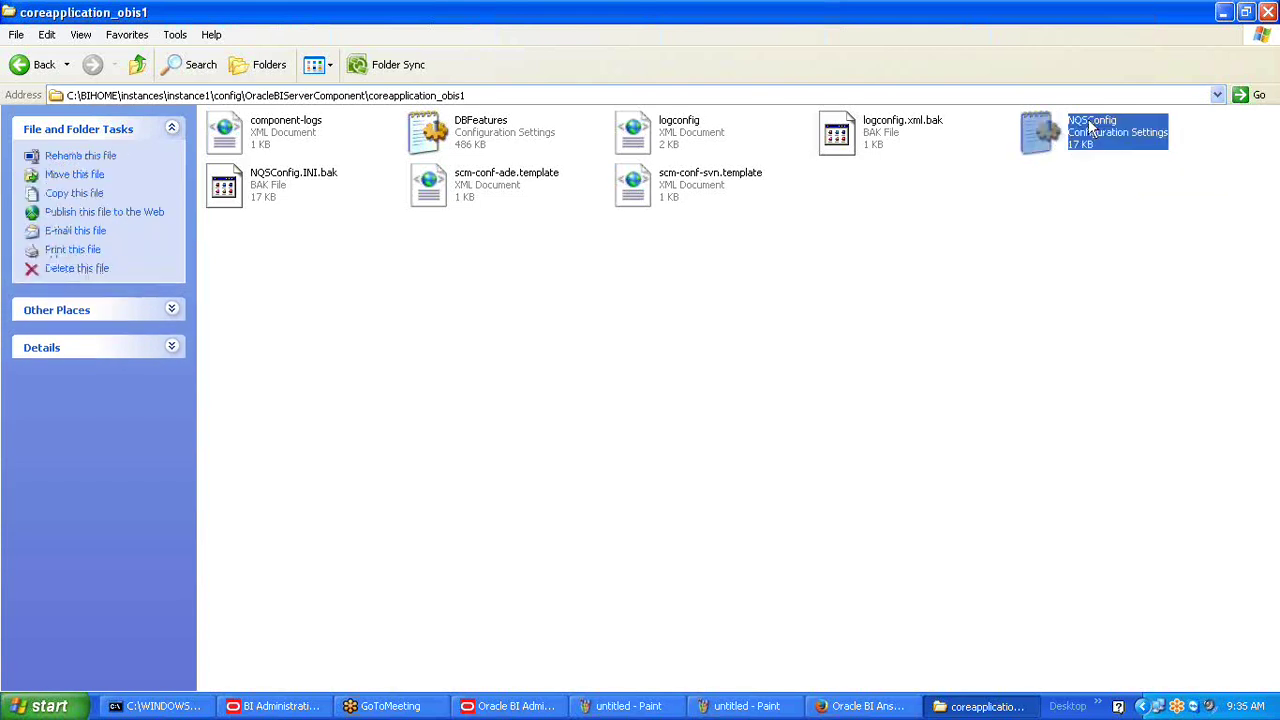
{"action": "double_click", "coordinate": [1031, 138]}
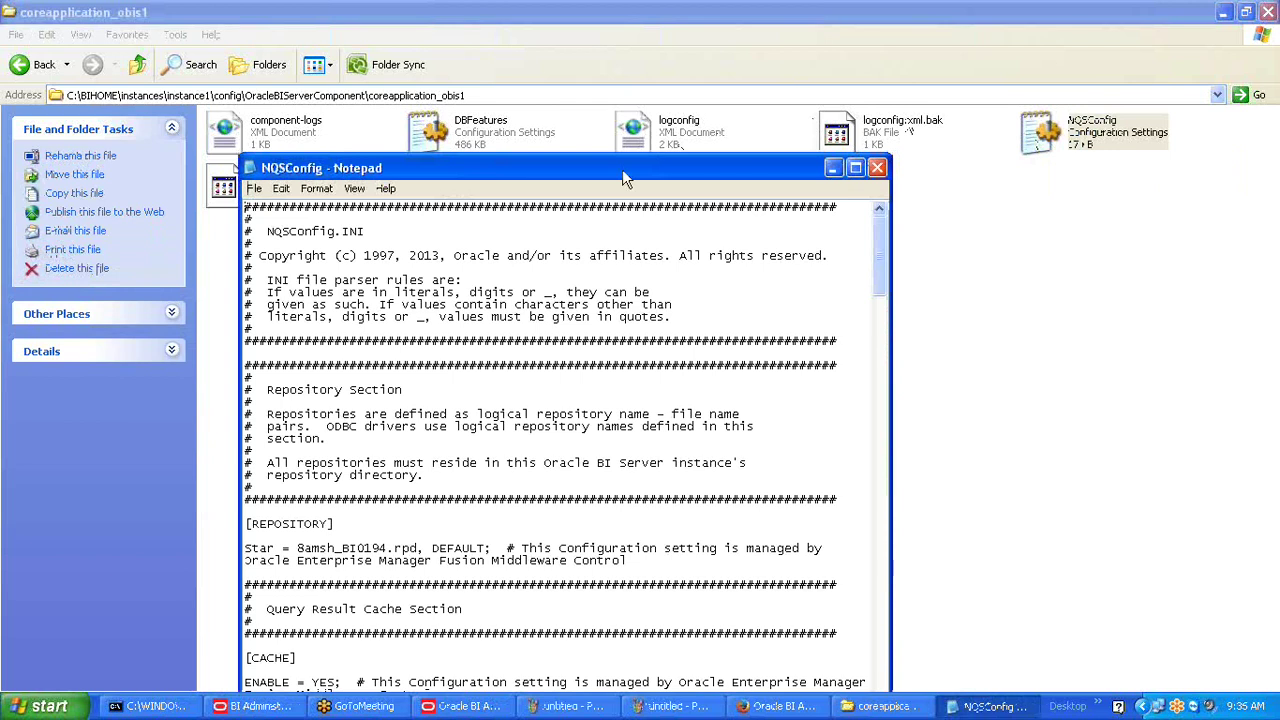
{"action": "left_click_drag", "start_coordinate": [622, 165], "coordinate": [632, 9]}
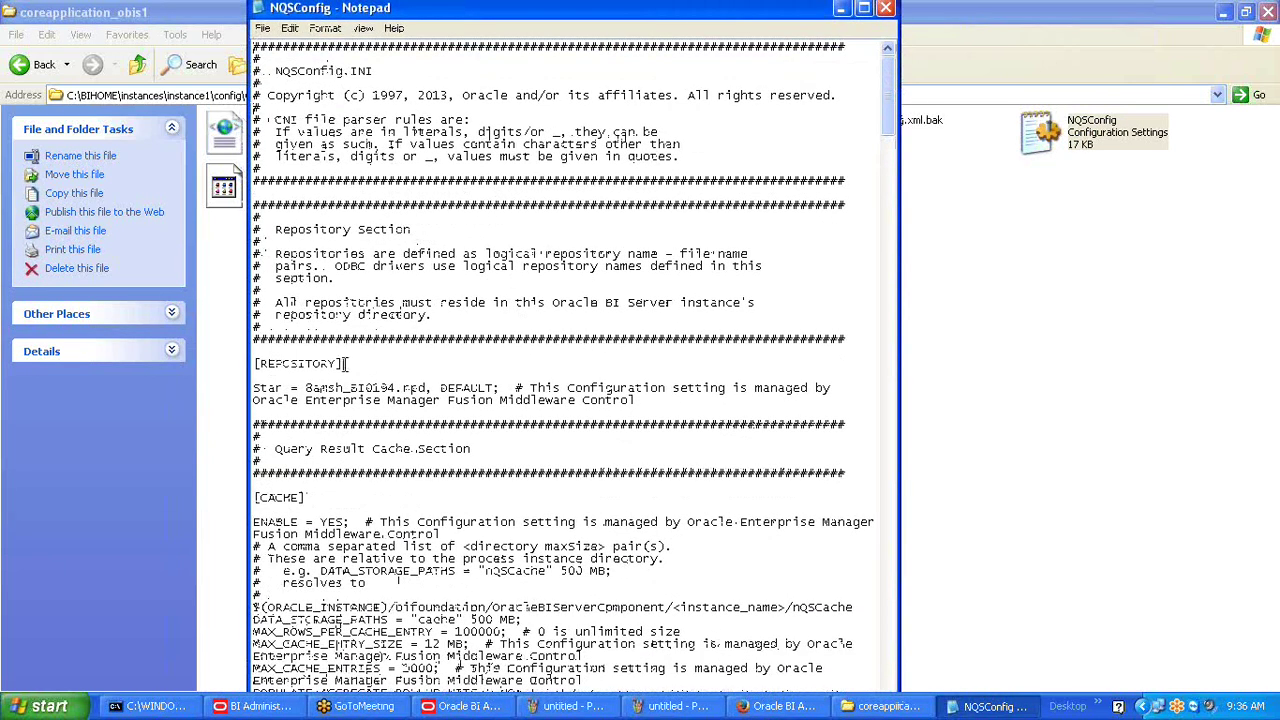
Examine the [REPOSITORY] section of NQSConfig, especially the repository file name assigned to Star.
{"action": "left_click_drag", "start_coordinate": [347, 363], "coordinate": [256, 359]}
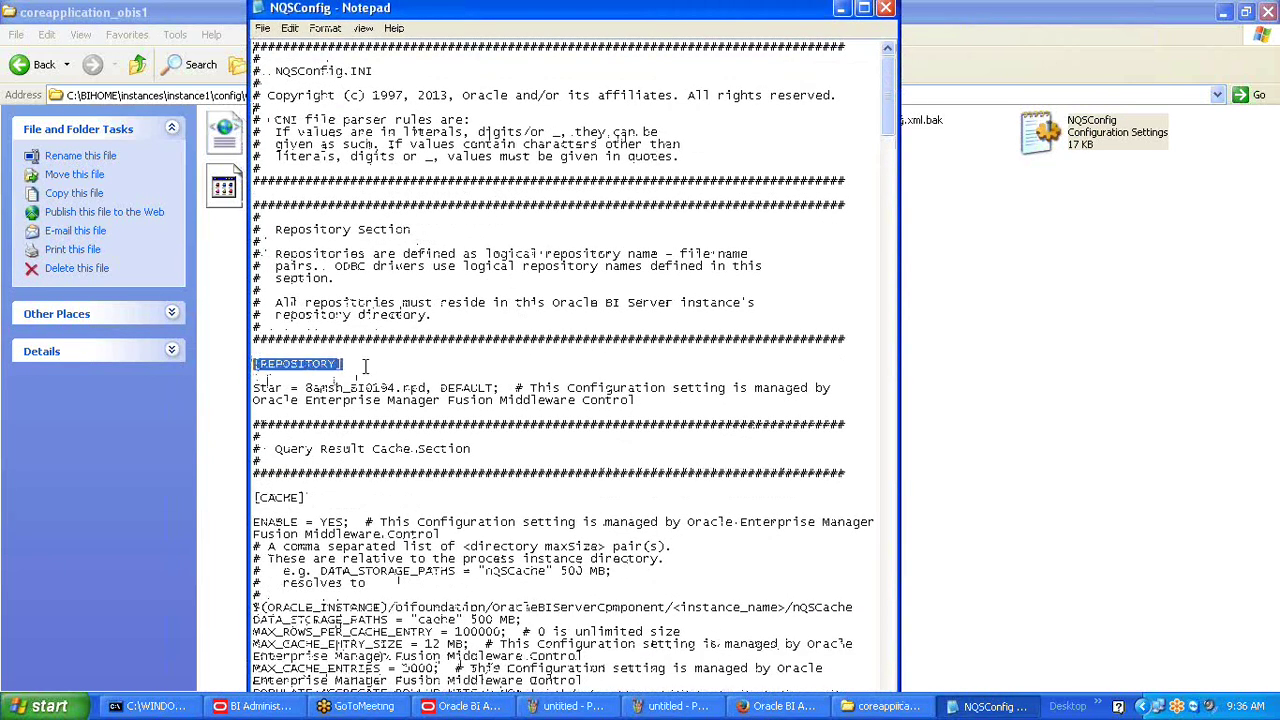
{"action": "left_click_drag", "start_coordinate": [434, 388], "coordinate": [254, 390]}
{"action": "left_click", "coordinate": [297, 390]}
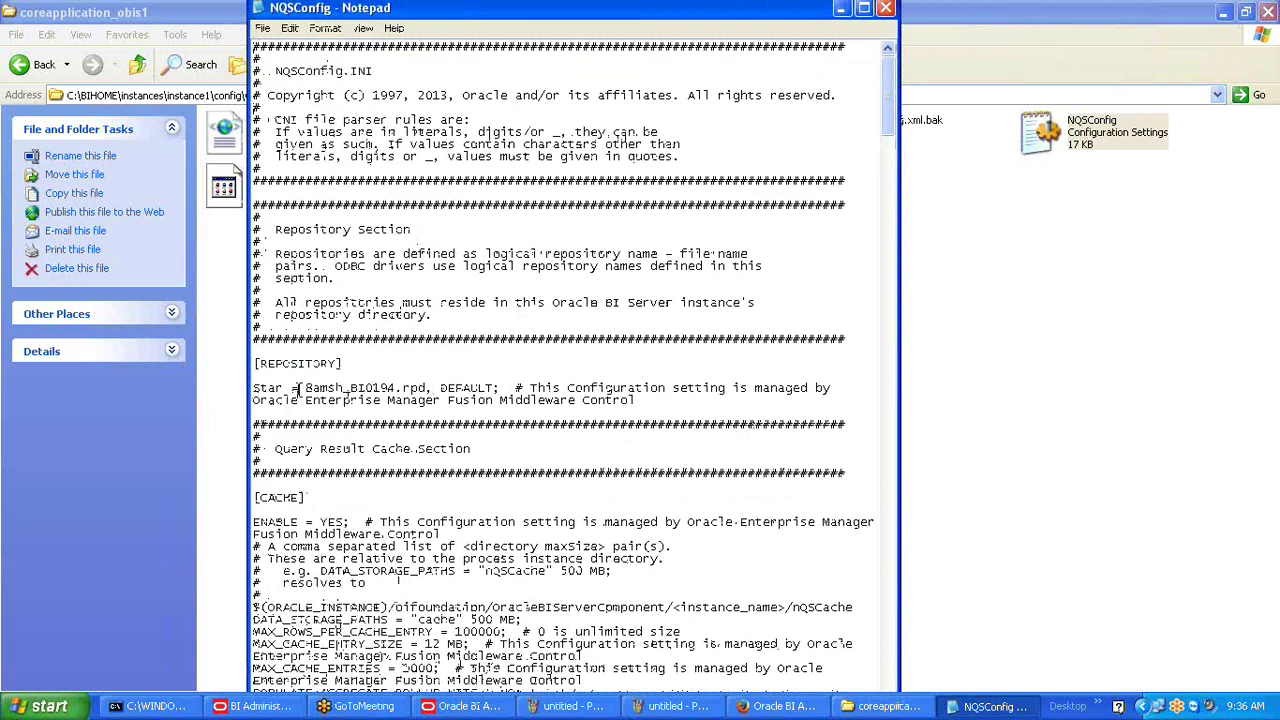
{"action": "key", "text": "shift+Right"}
{"action": "left_click", "coordinate": [309, 388]}
{"action": "left_click_drag", "start_coordinate": [305, 388], "coordinate": [374, 390]}
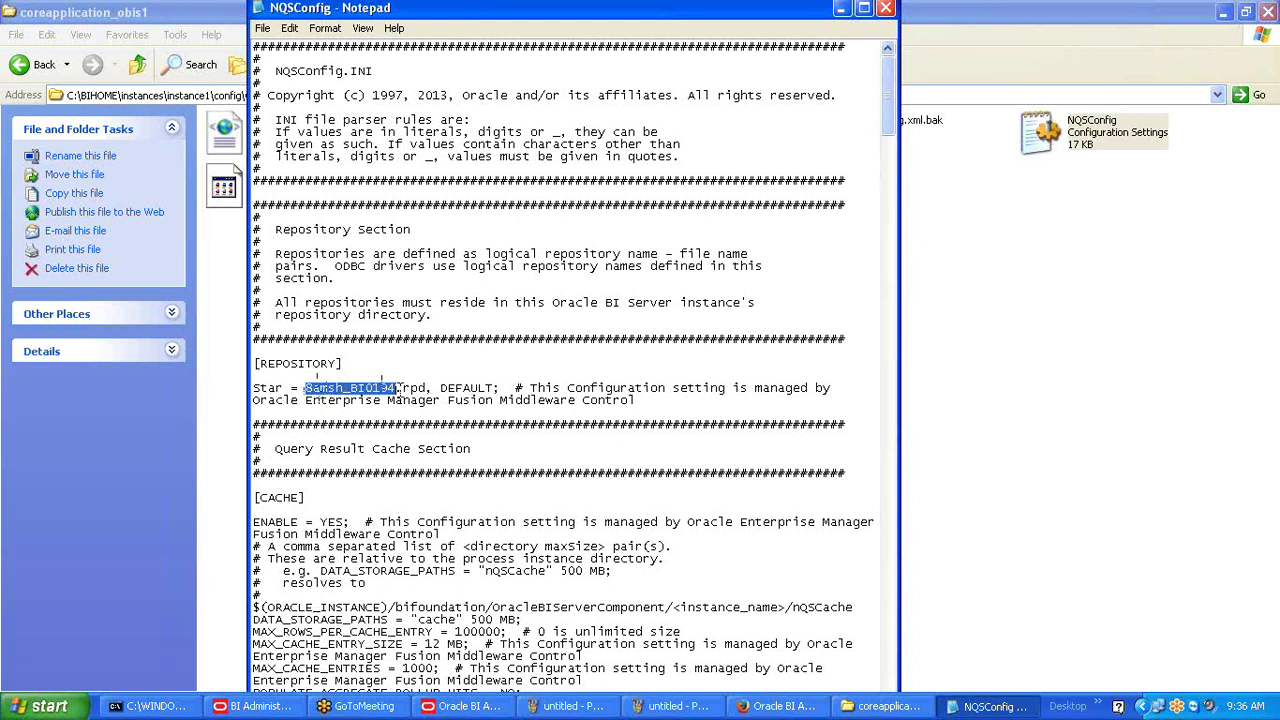
{"action": "left_click_drag", "start_coordinate": [310, 377], "coordinate": [403, 385]}
{"action": "left_click", "coordinate": [307, 387]}
Switch to the Oracle BI Administration Tool, close the SRI_SCOTT repository and start opening a repository in online mode.
{"action": "left_click", "coordinate": [462, 706]}
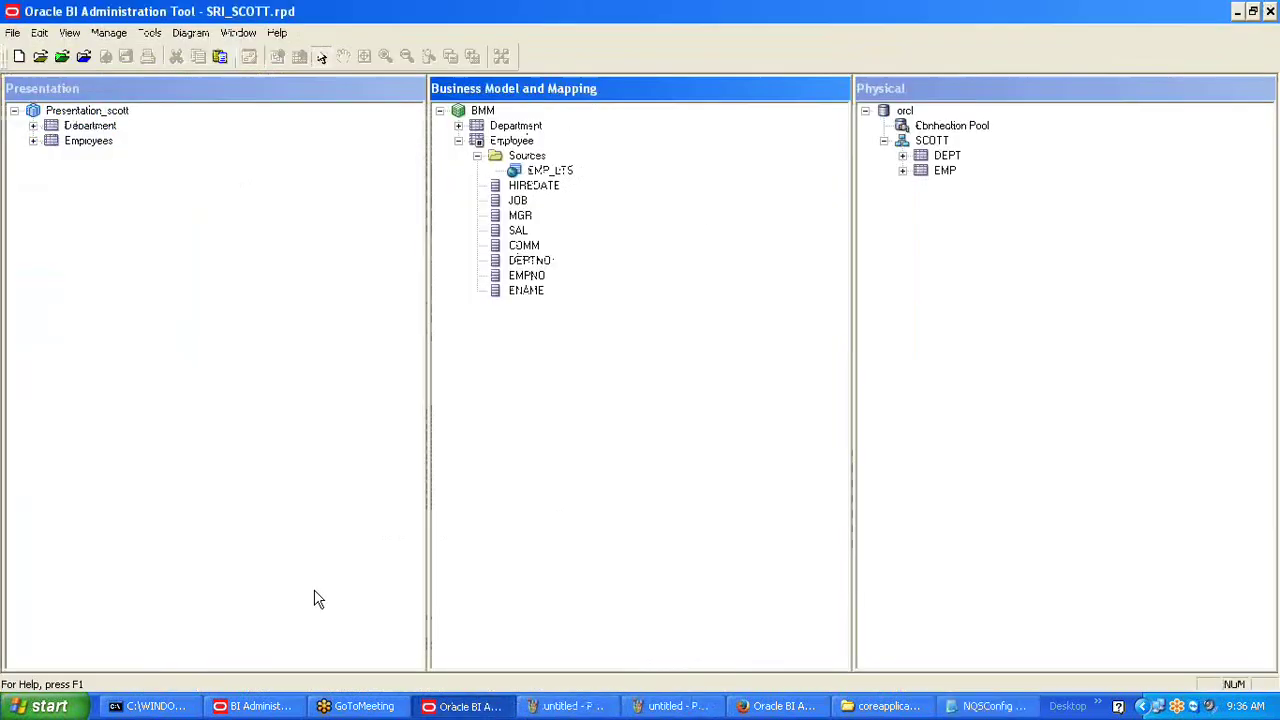
{"action": "left_click", "coordinate": [10, 33]}
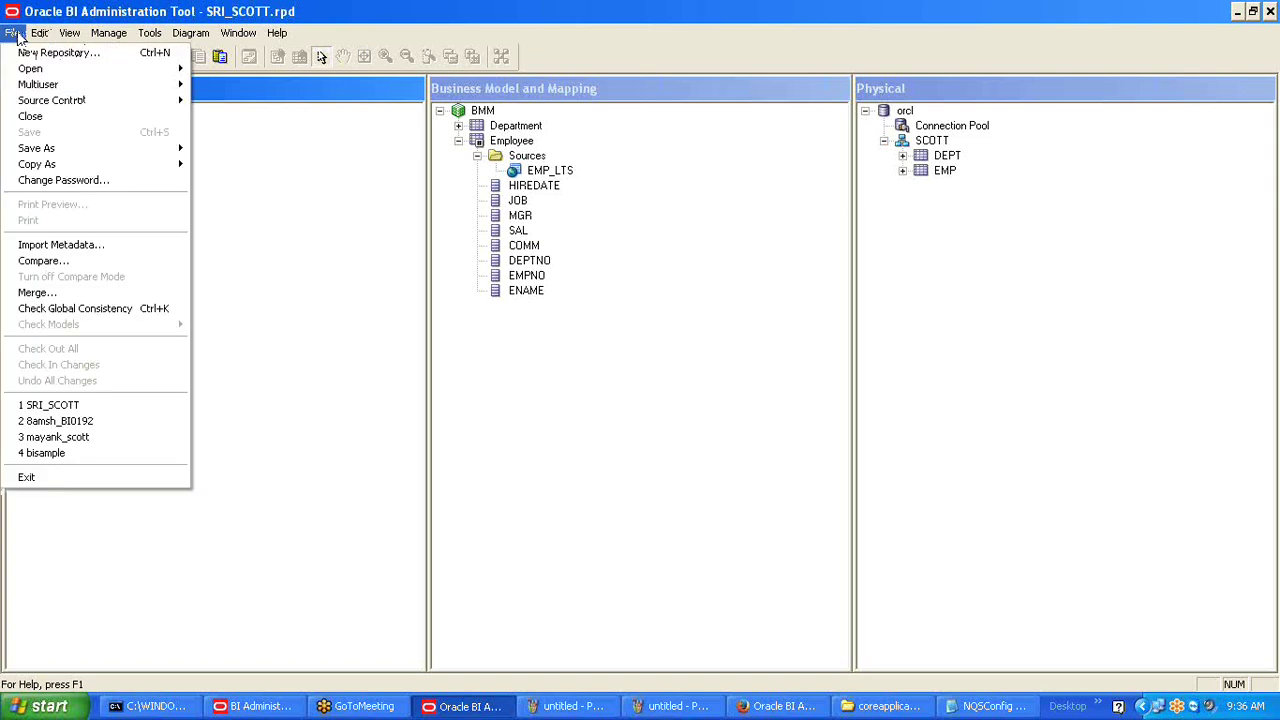
{"action": "left_click", "coordinate": [29, 117]}
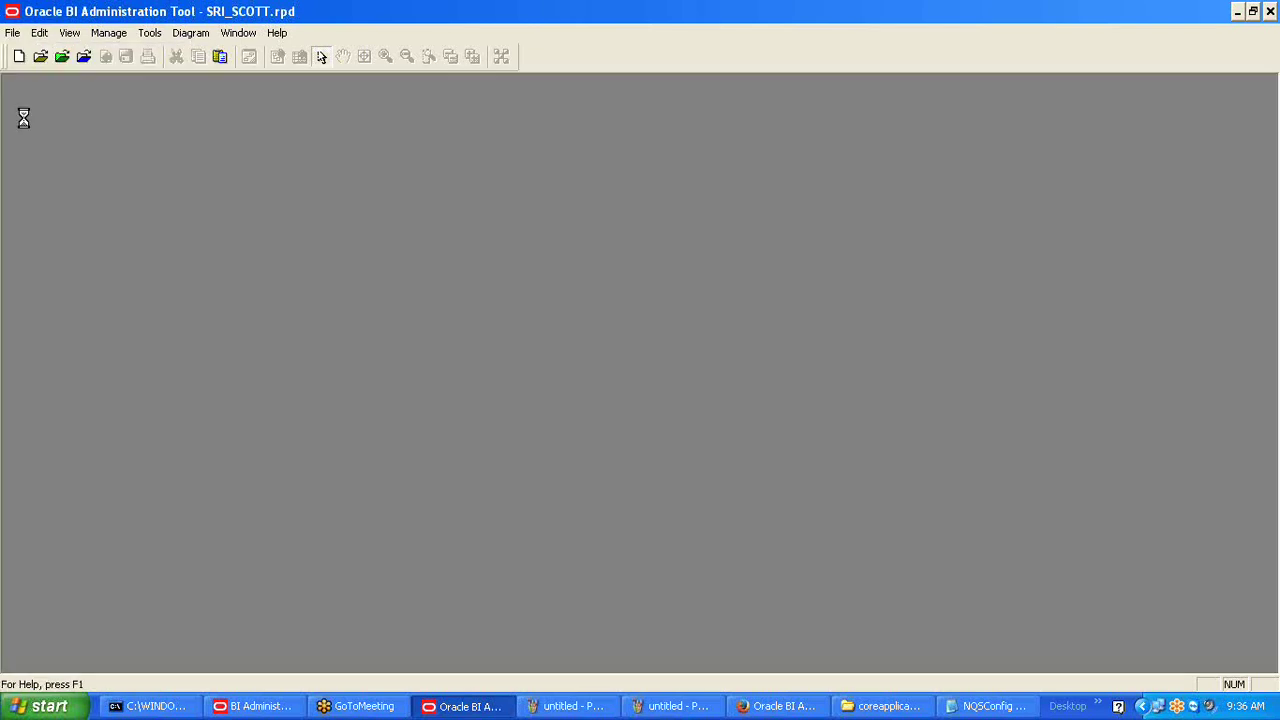
{"action": "left_click", "coordinate": [84, 58]}
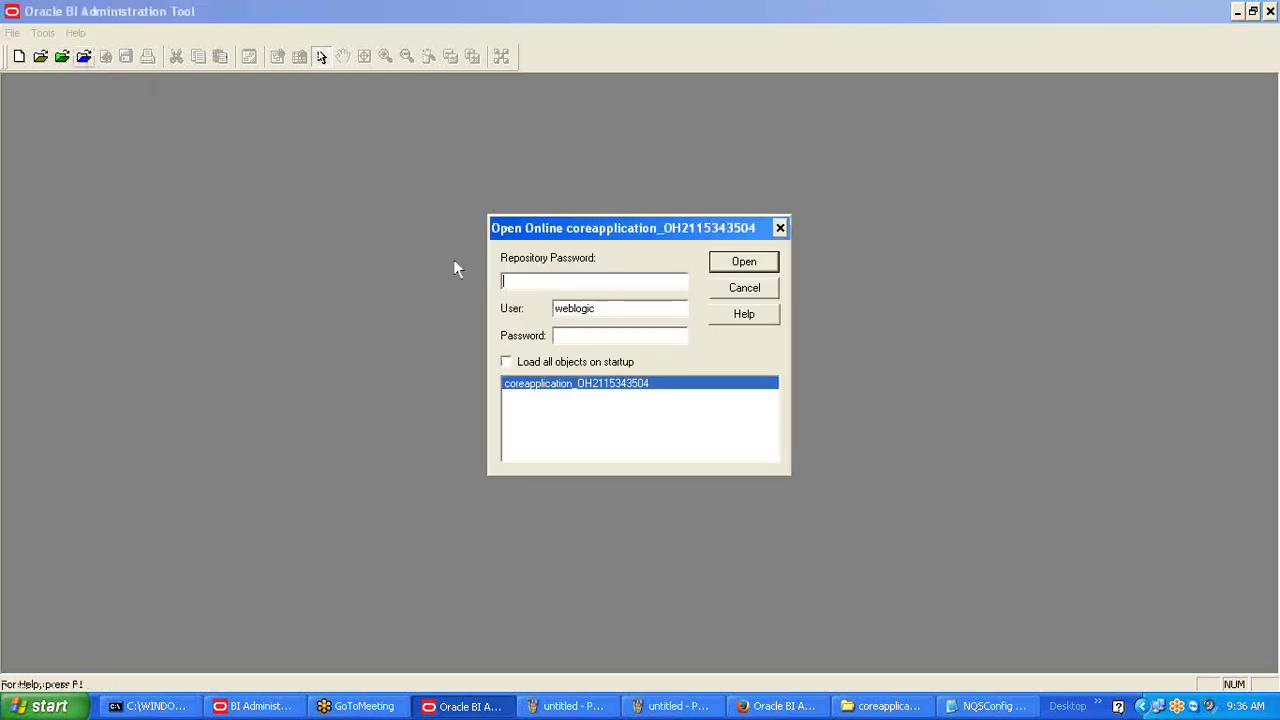